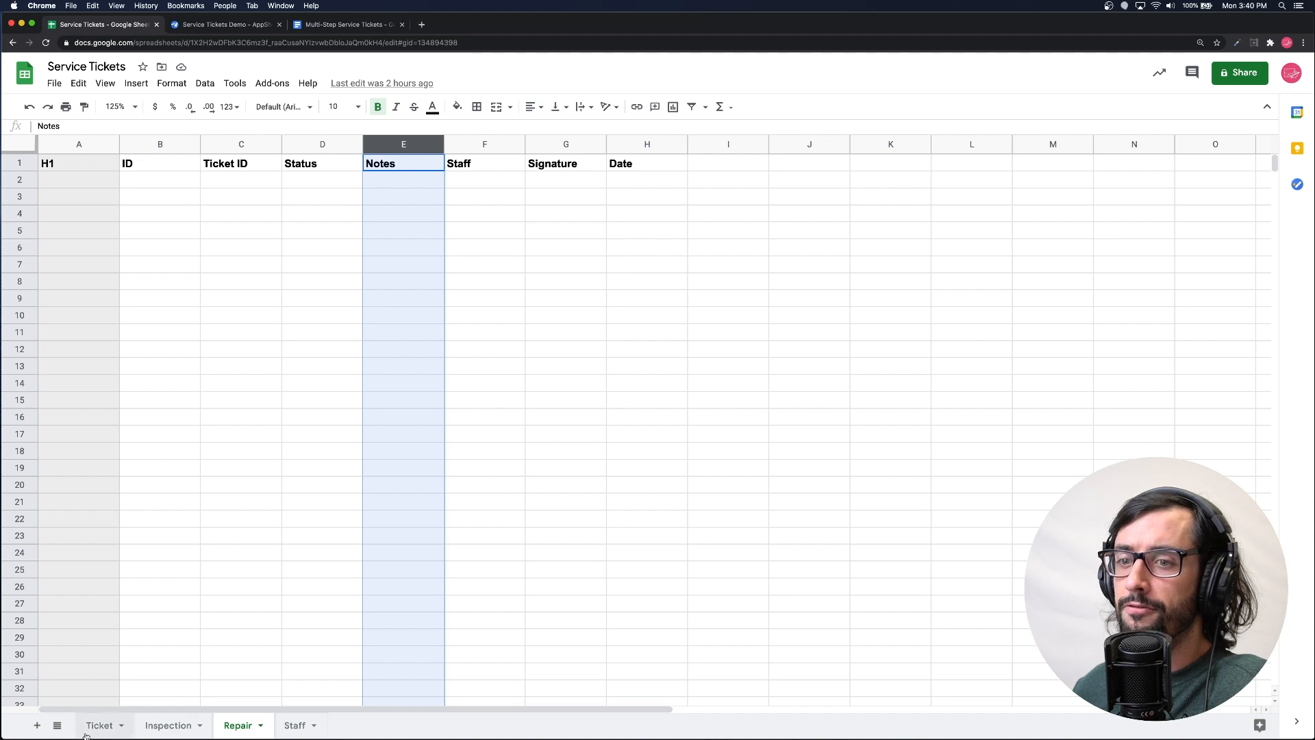
- Review the Ticket sheet's column headers: Ticket Number, Item, Start Date and Finish Date
left_click(98, 725)
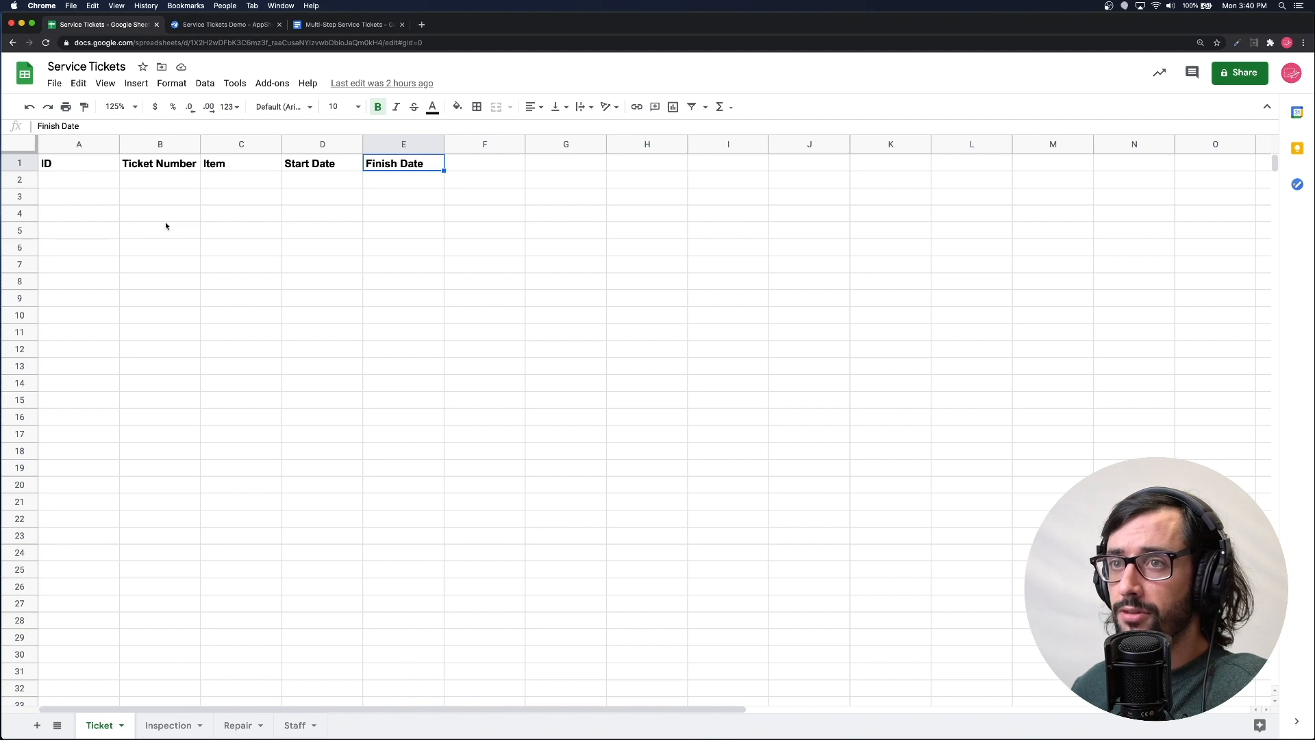
left_click(154, 169)
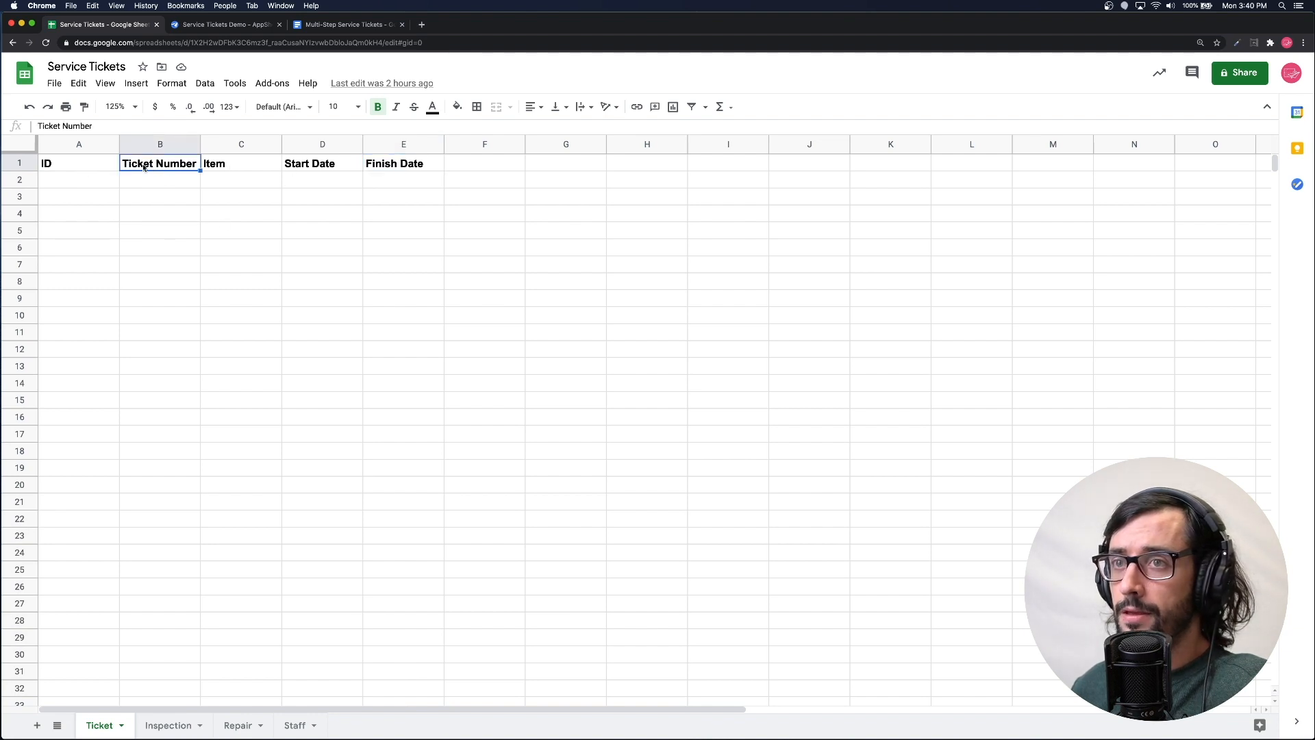
left_click(237, 166)
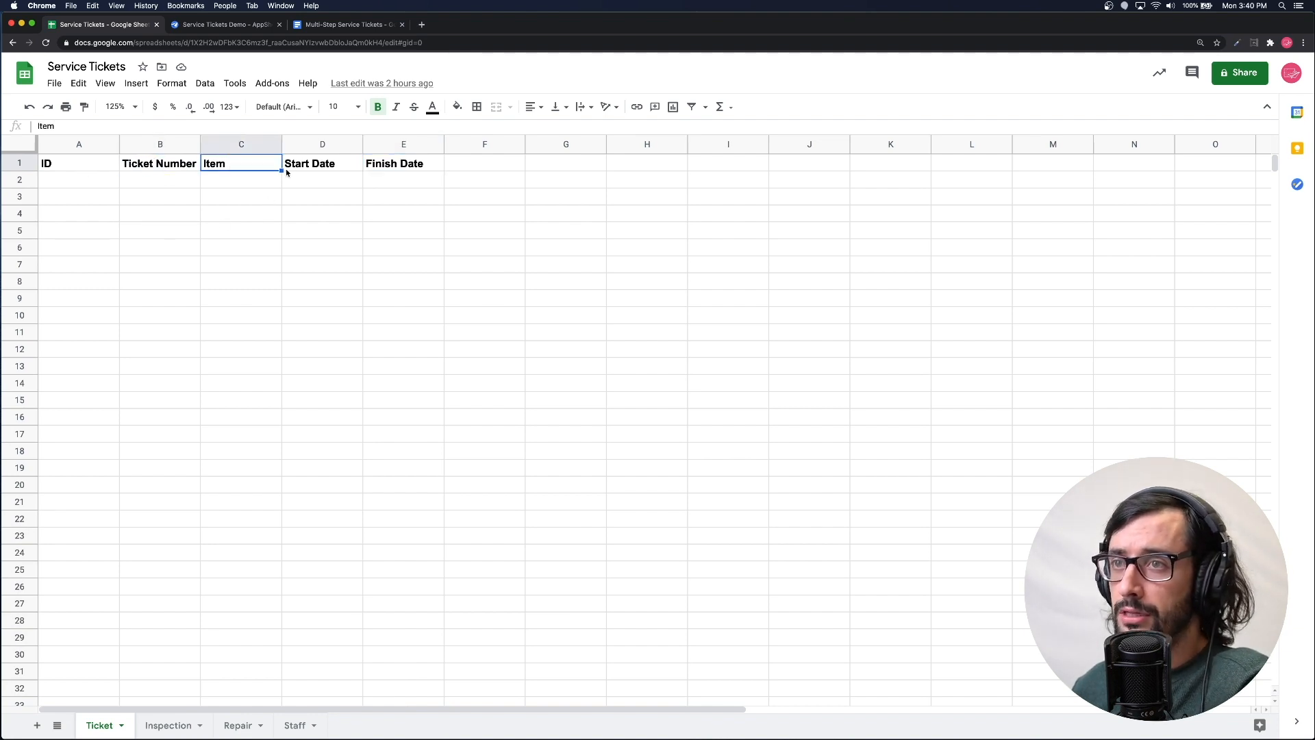
left_click(321, 168)
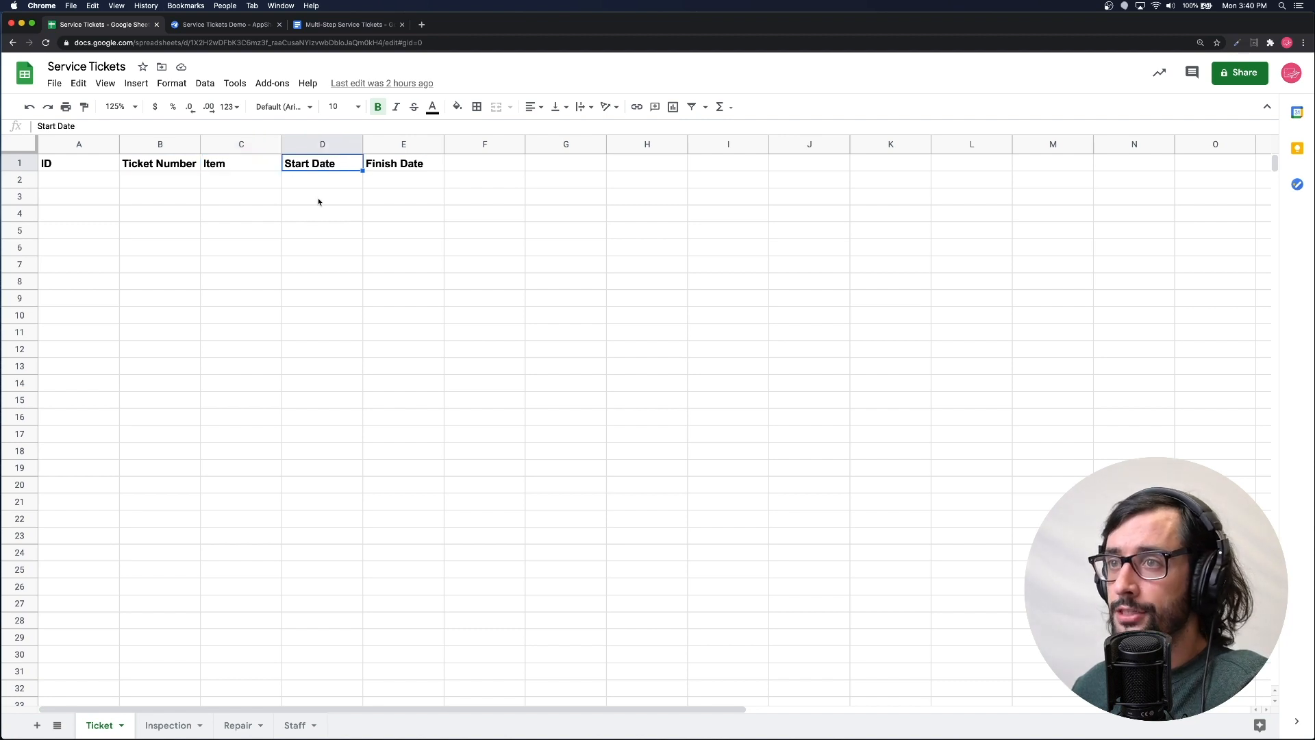
left_click(399, 165)
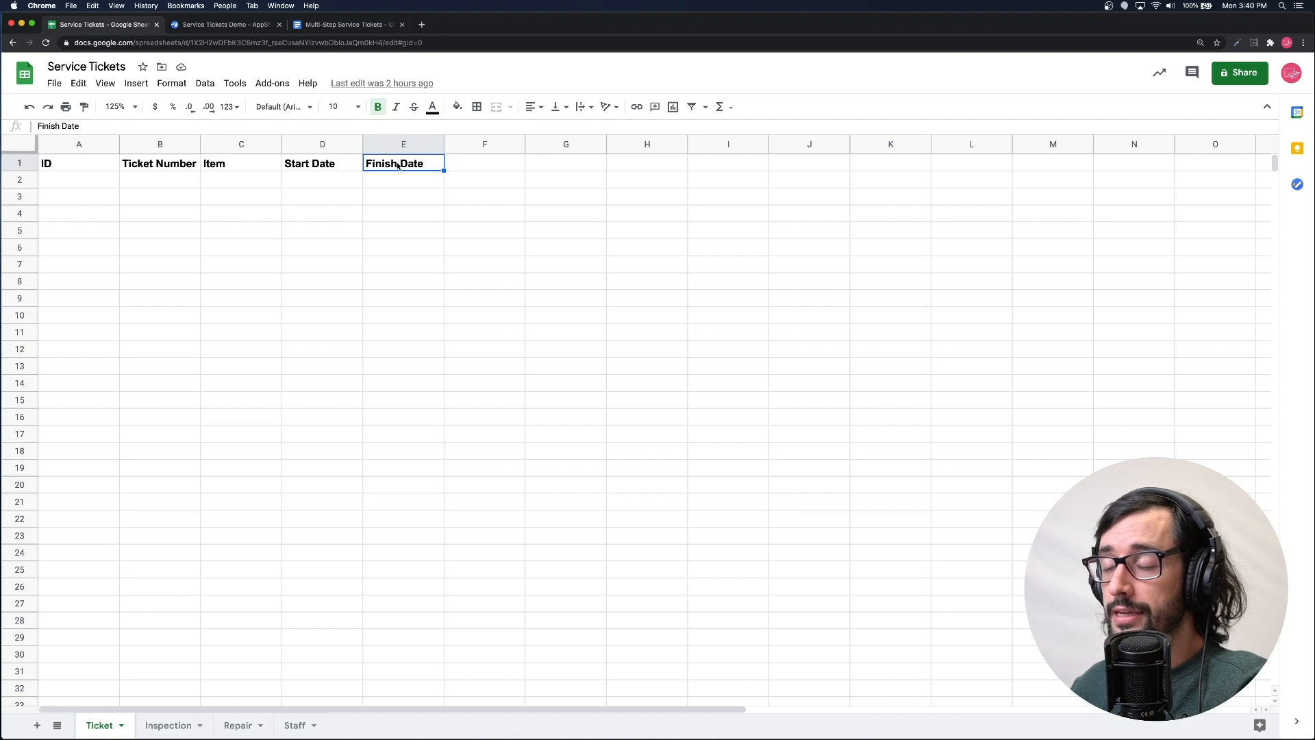
left_click(472, 163)
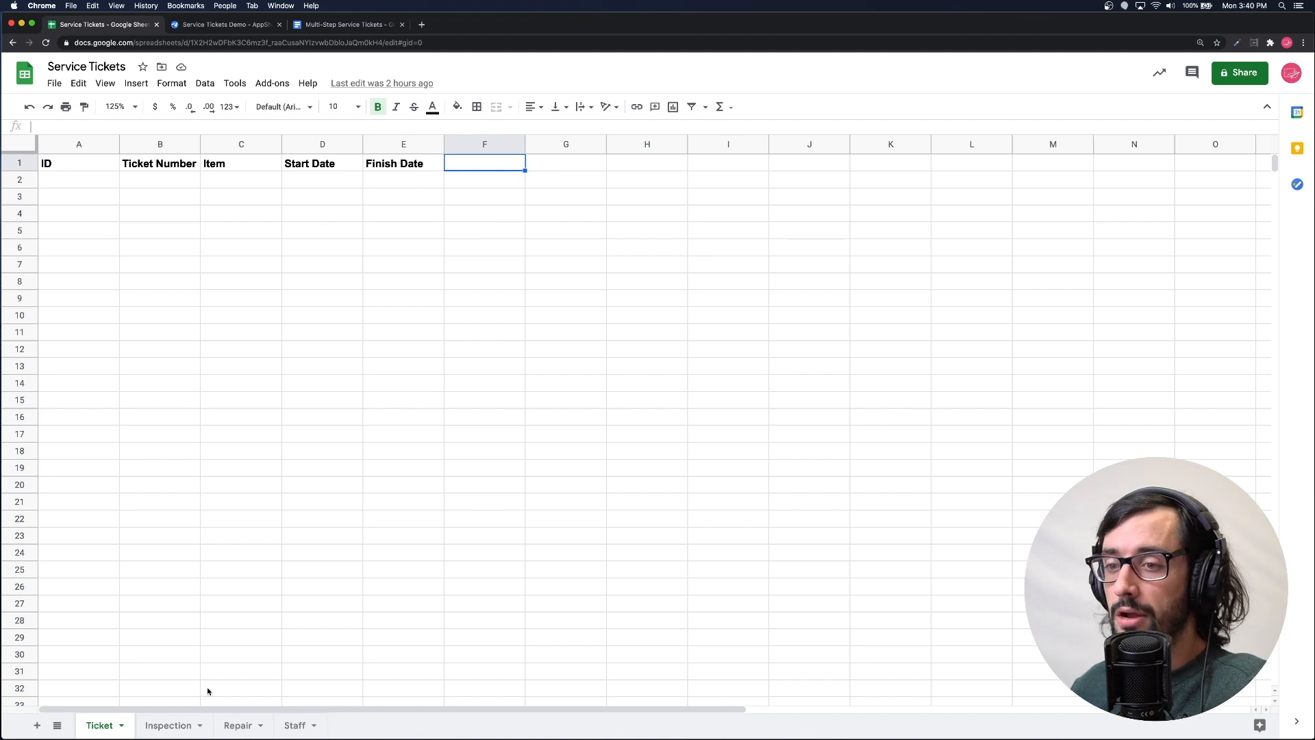
- Examine the Ticket ID and H1 columns on the Inspection sheet
left_click(175, 727)
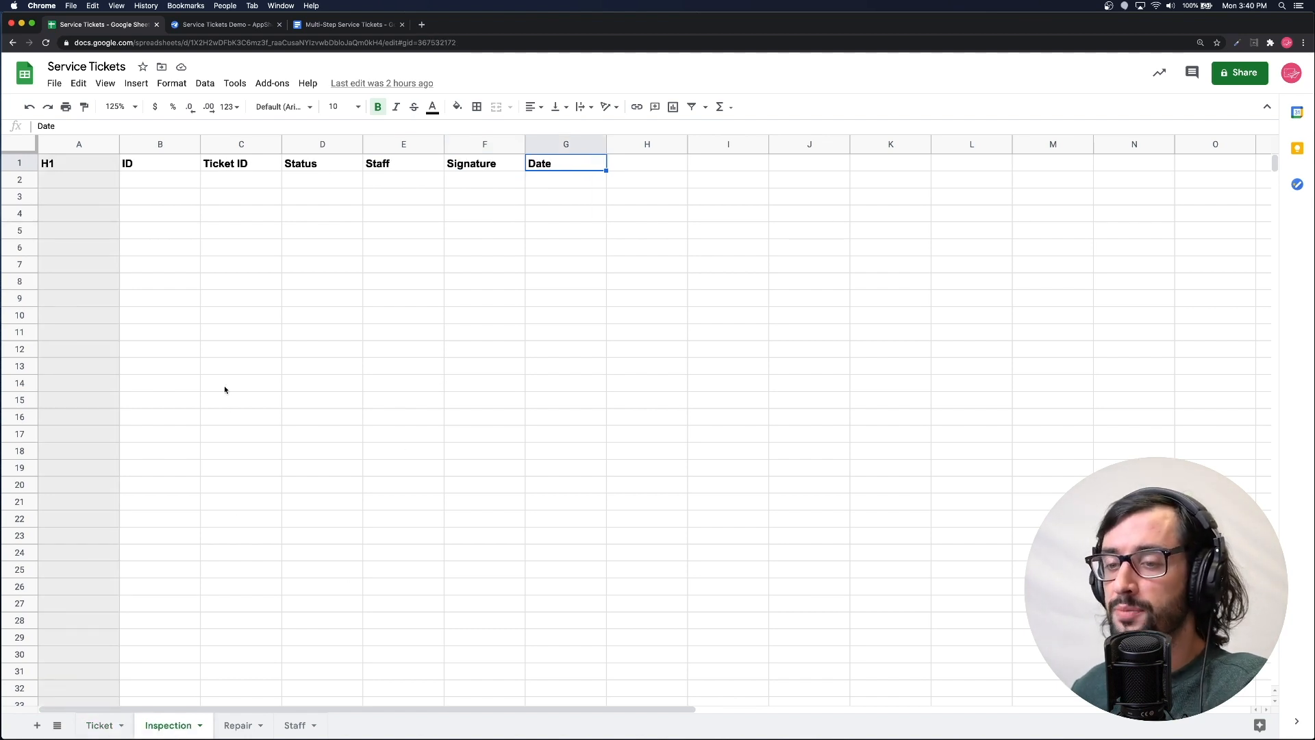
left_click(240, 162)
key("ctrl+space")
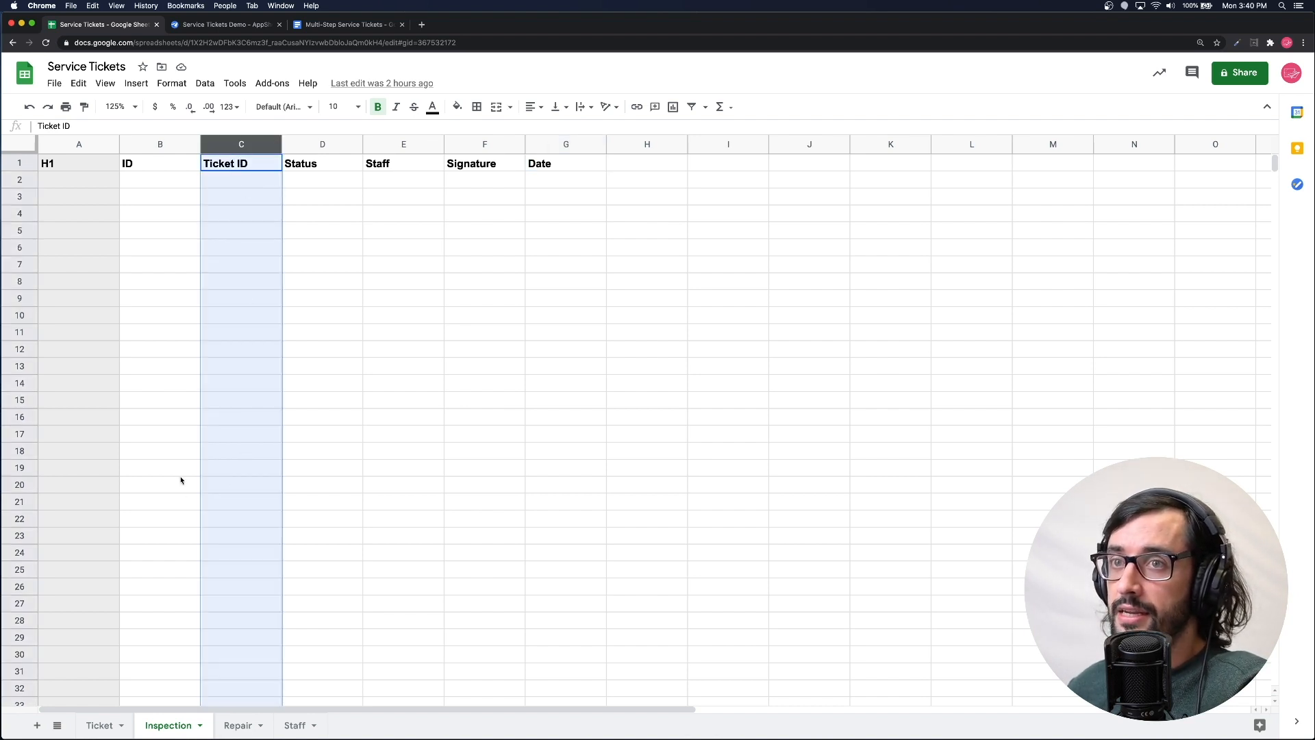
left_click(59, 141)
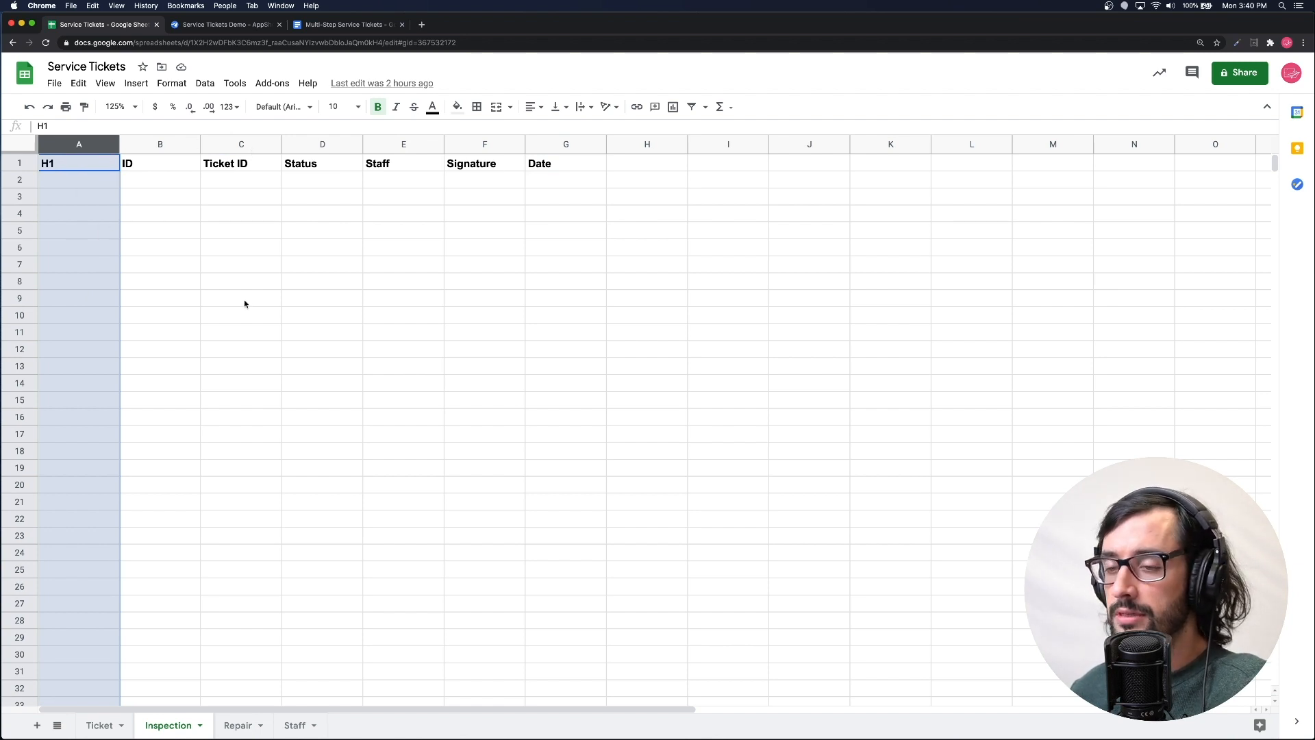
- Examine the H1, ID and Ticket ID columns on the Repair sheet
left_click(226, 725)
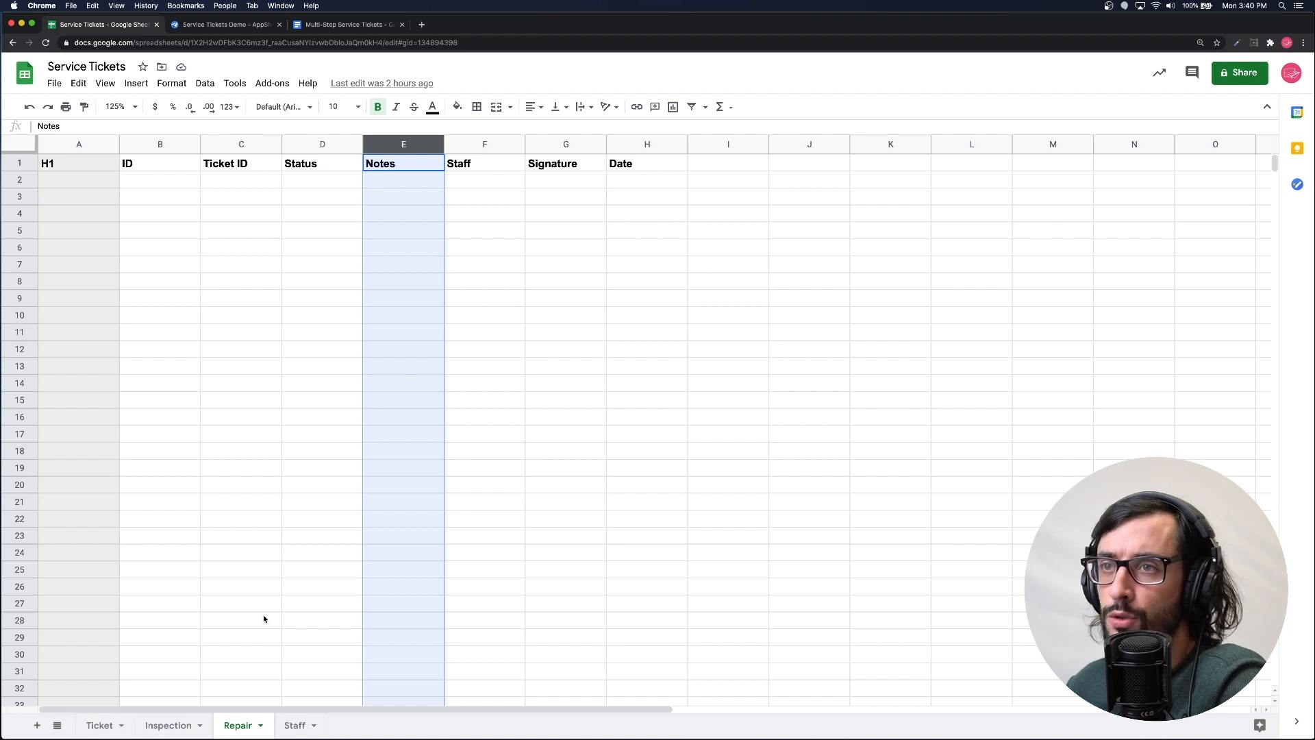
left_click(90, 148)
left_click(163, 145)
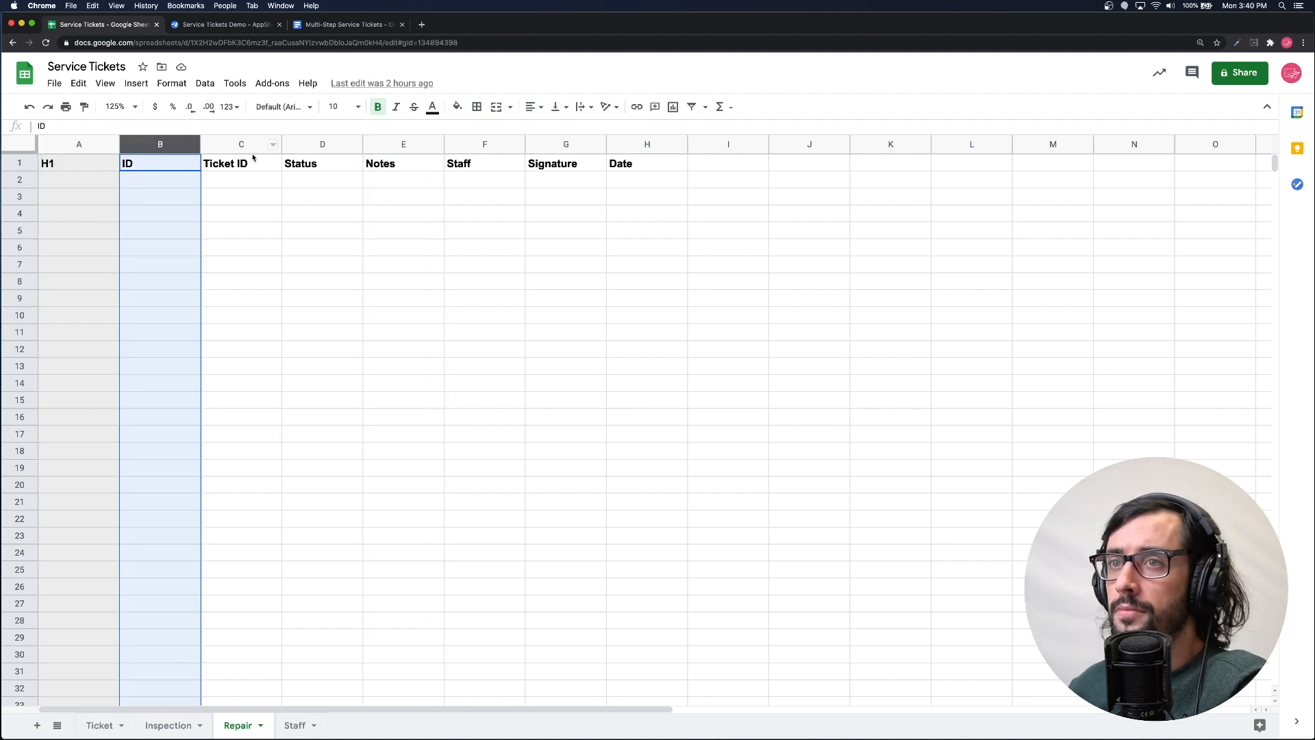
left_click(241, 144)
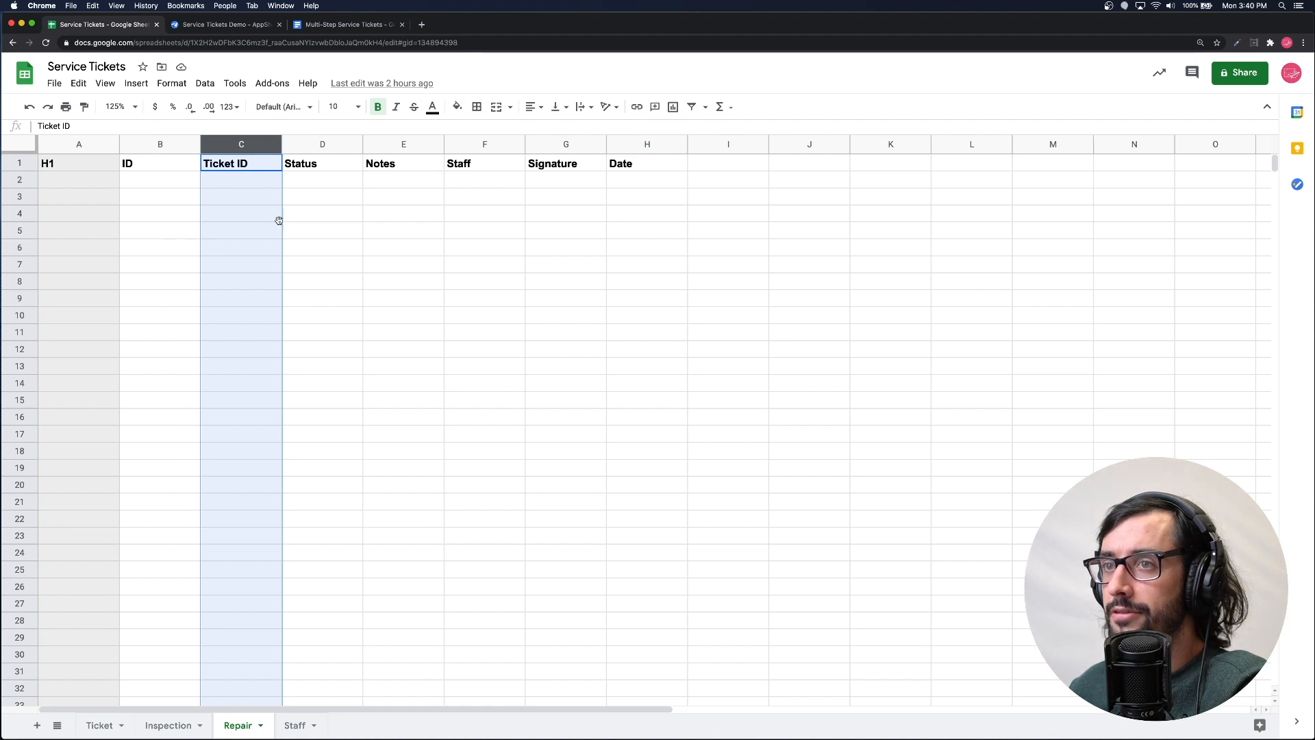
- Examine the staff record on the Staff sheet and the Staff and Signature columns on the Repair sheet
left_click(296, 726)
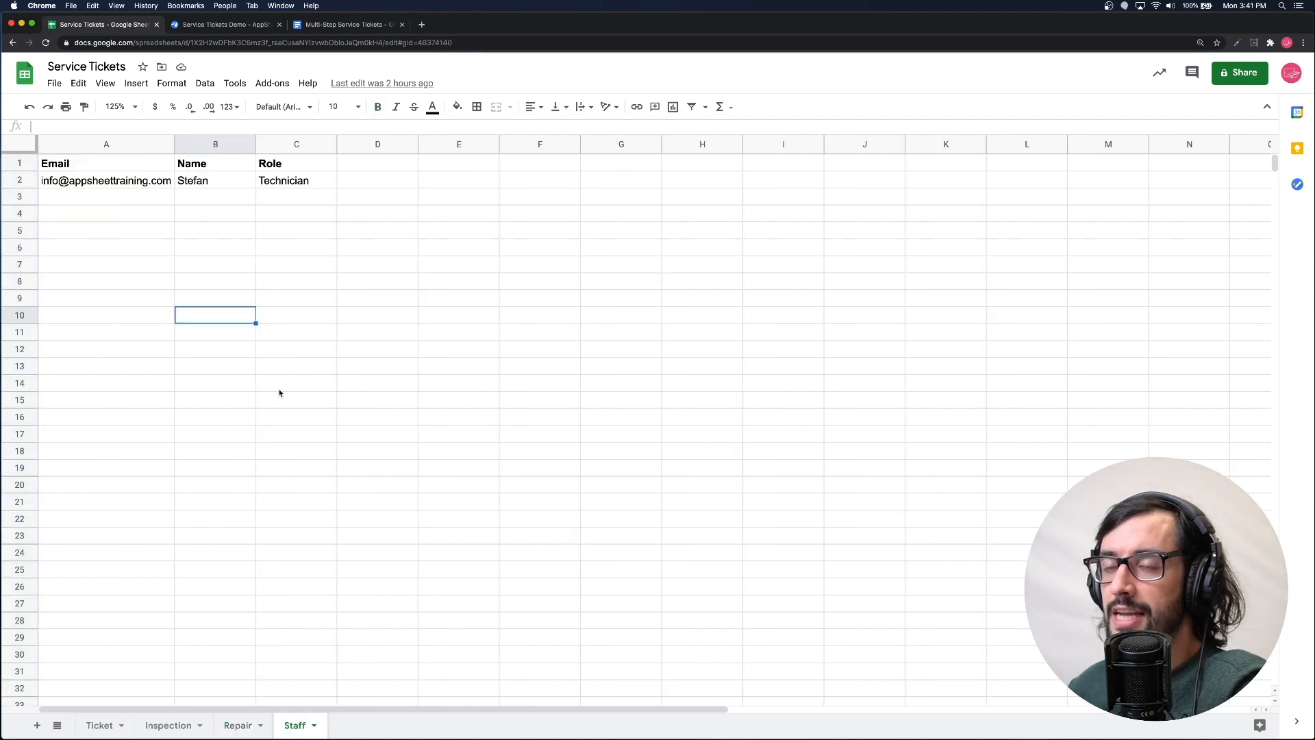
left_click_drag(128, 185, 329, 182)
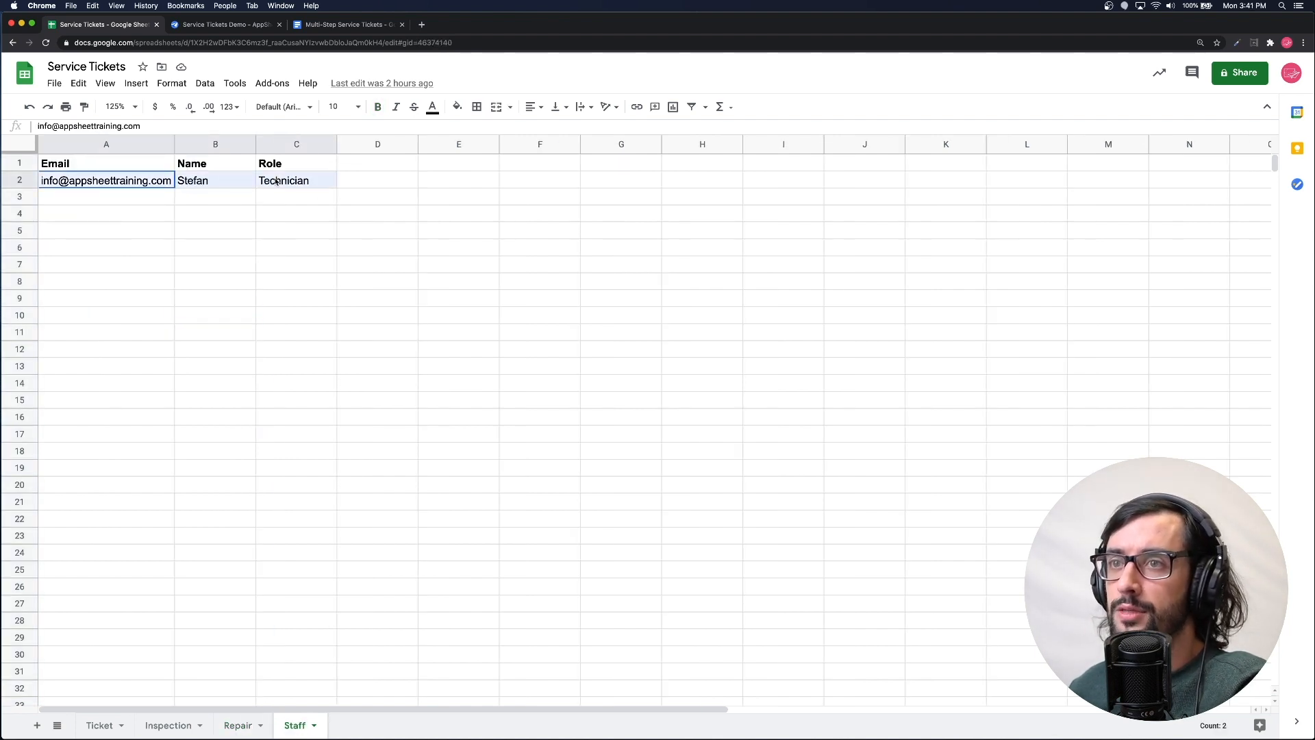
left_click(227, 251)
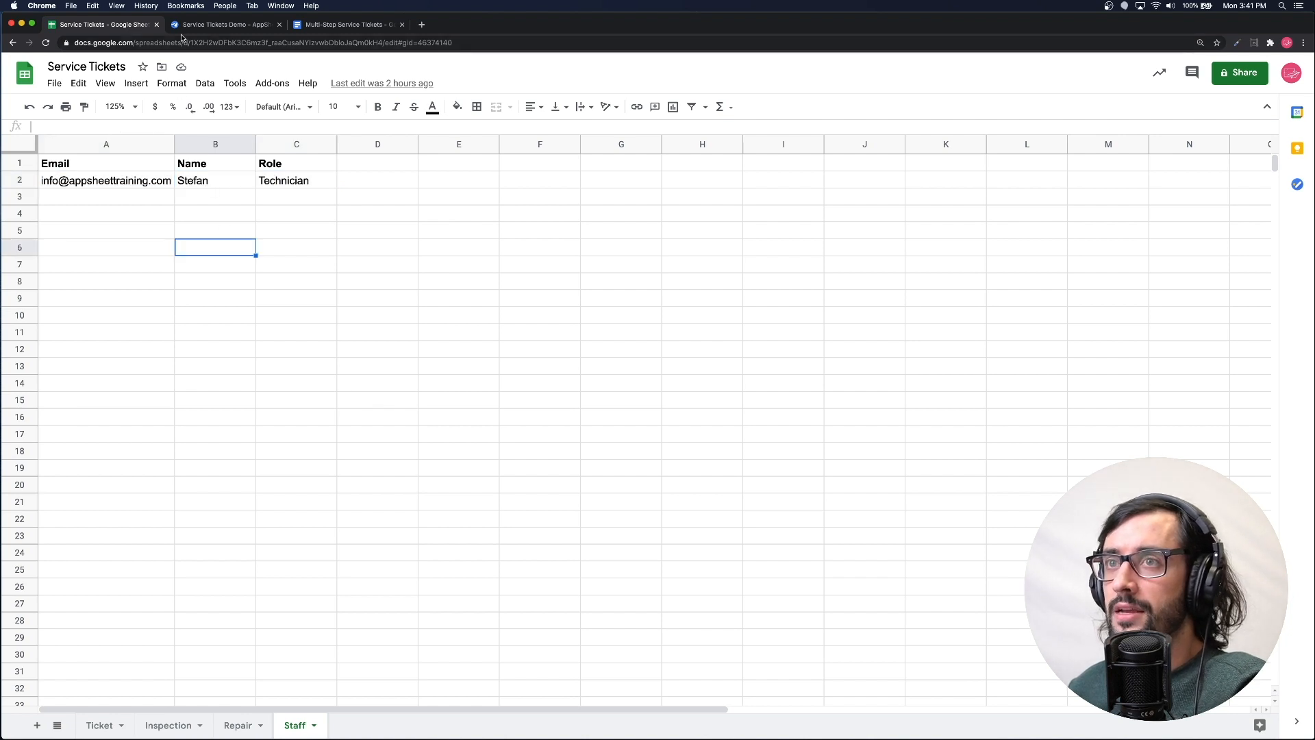
left_click(224, 731)
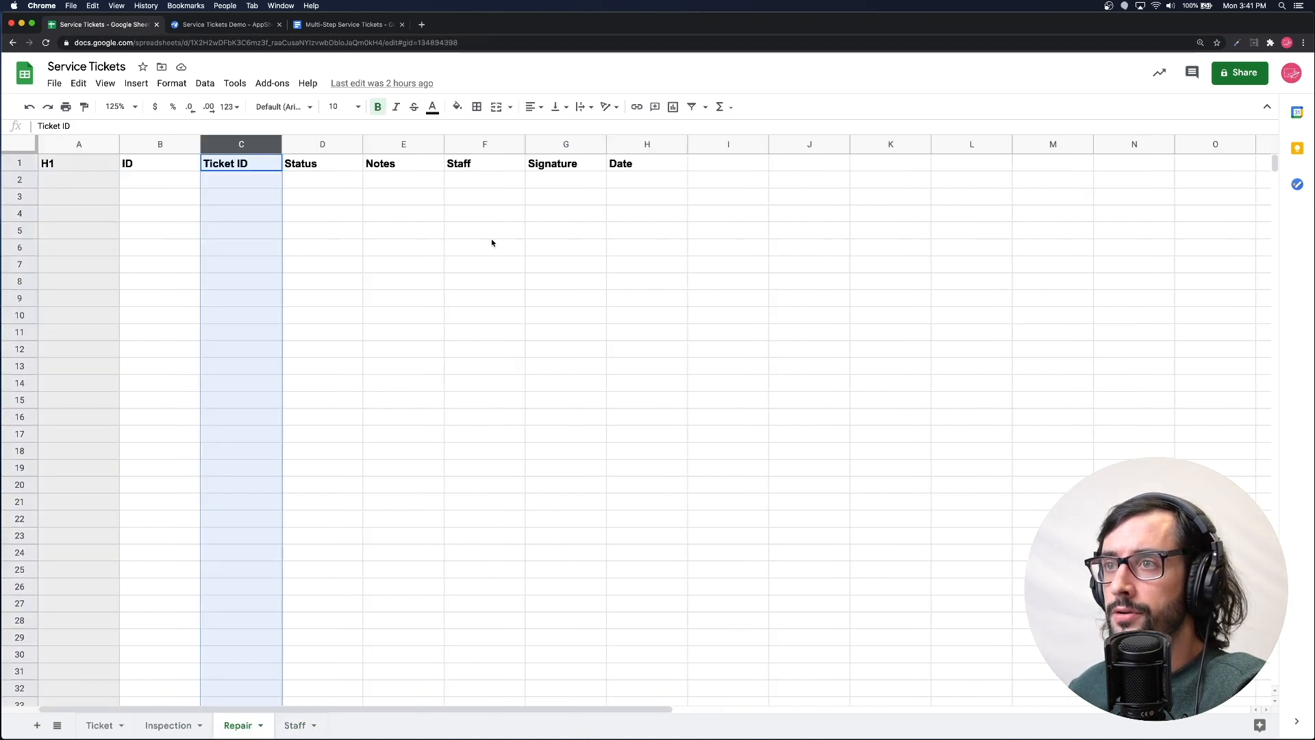
left_click_drag(491, 149, 558, 143)
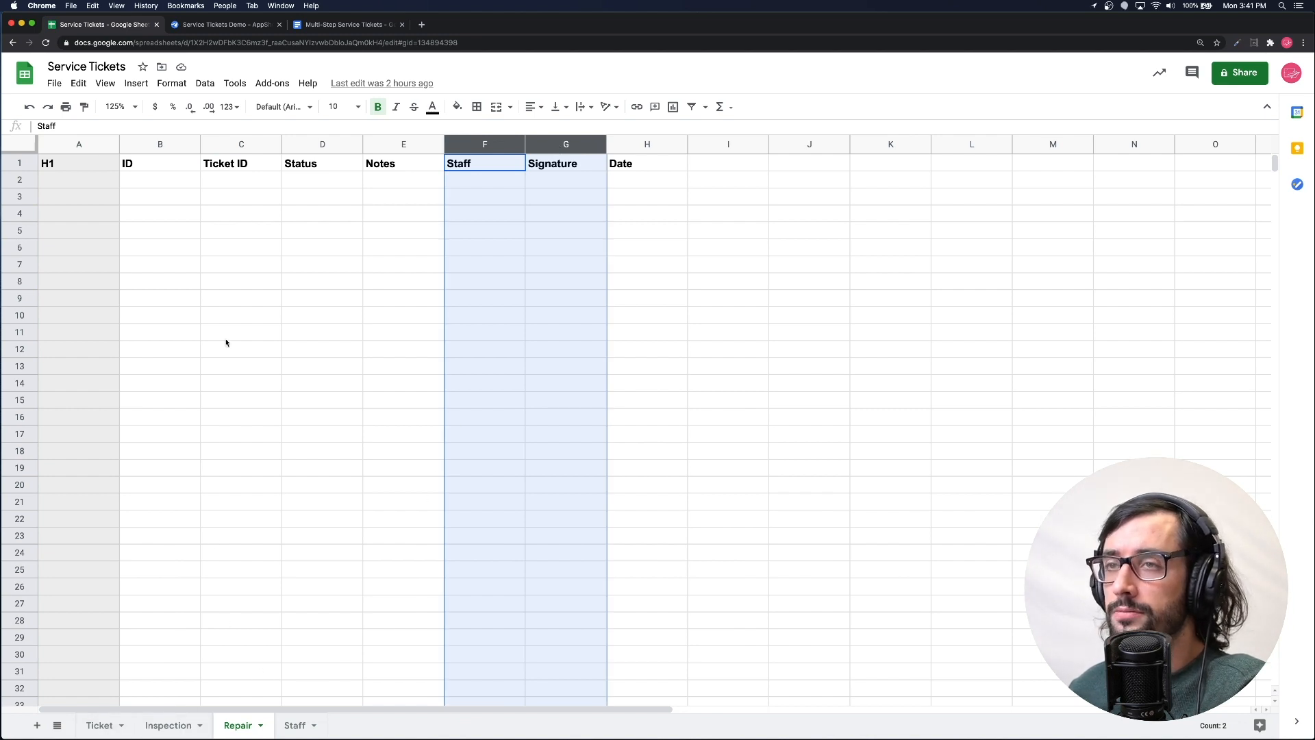
- Switch to the Service Tickets Demo app in AppSheet and view its data tables and the Ticket table's column definitions
left_click(228, 26)
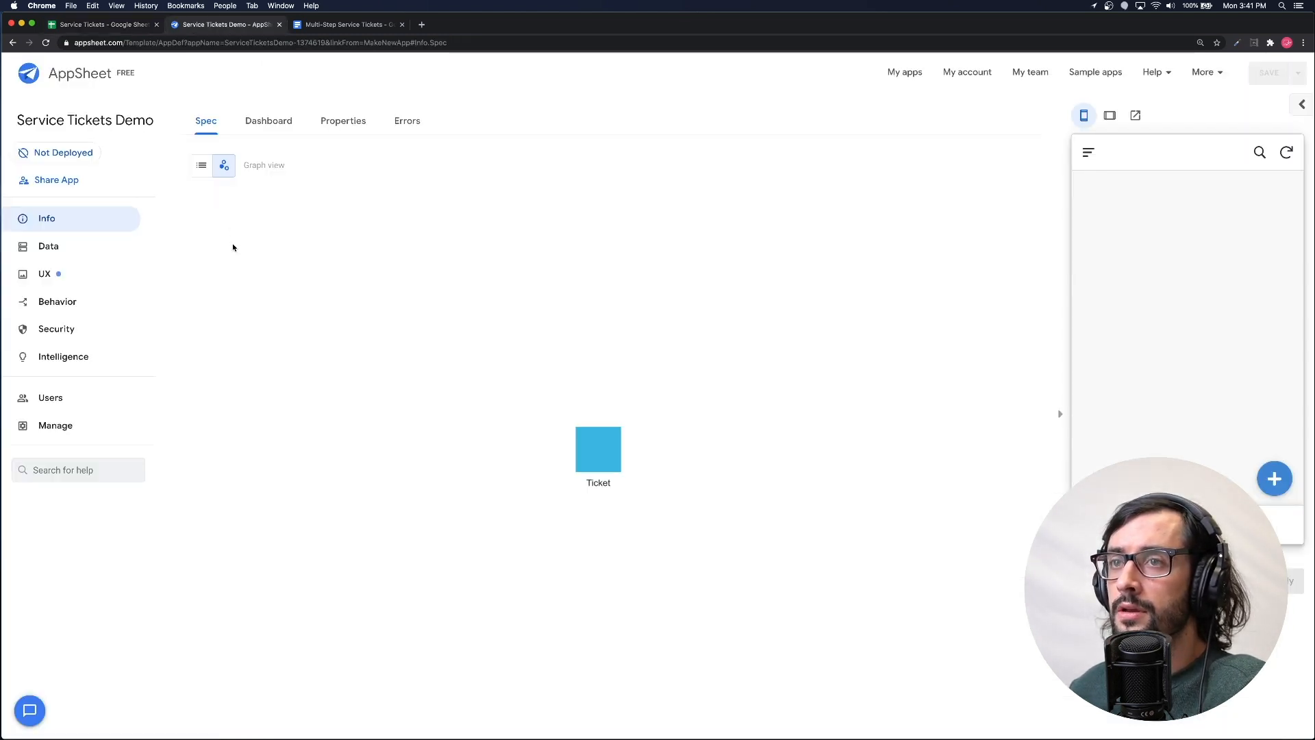
left_click(77, 251)
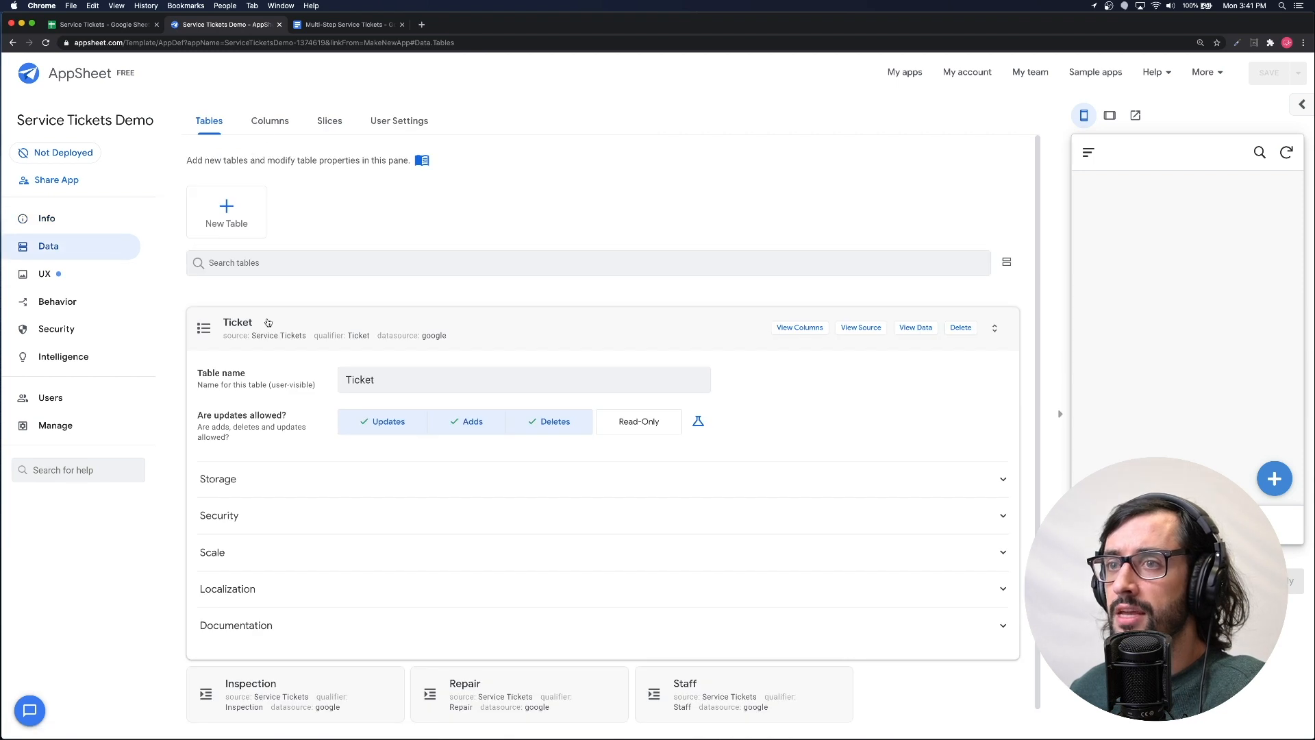
left_click(268, 323)
left_click(284, 121)
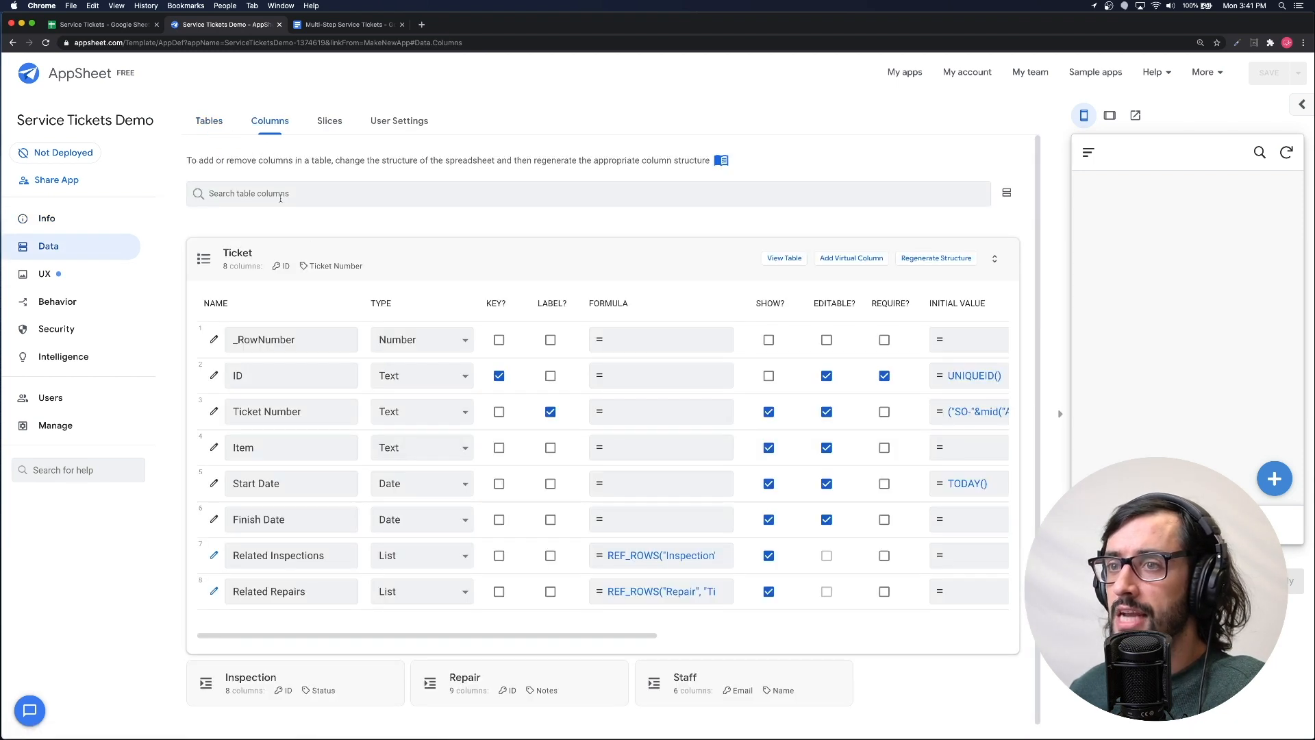
left_click(338, 259)
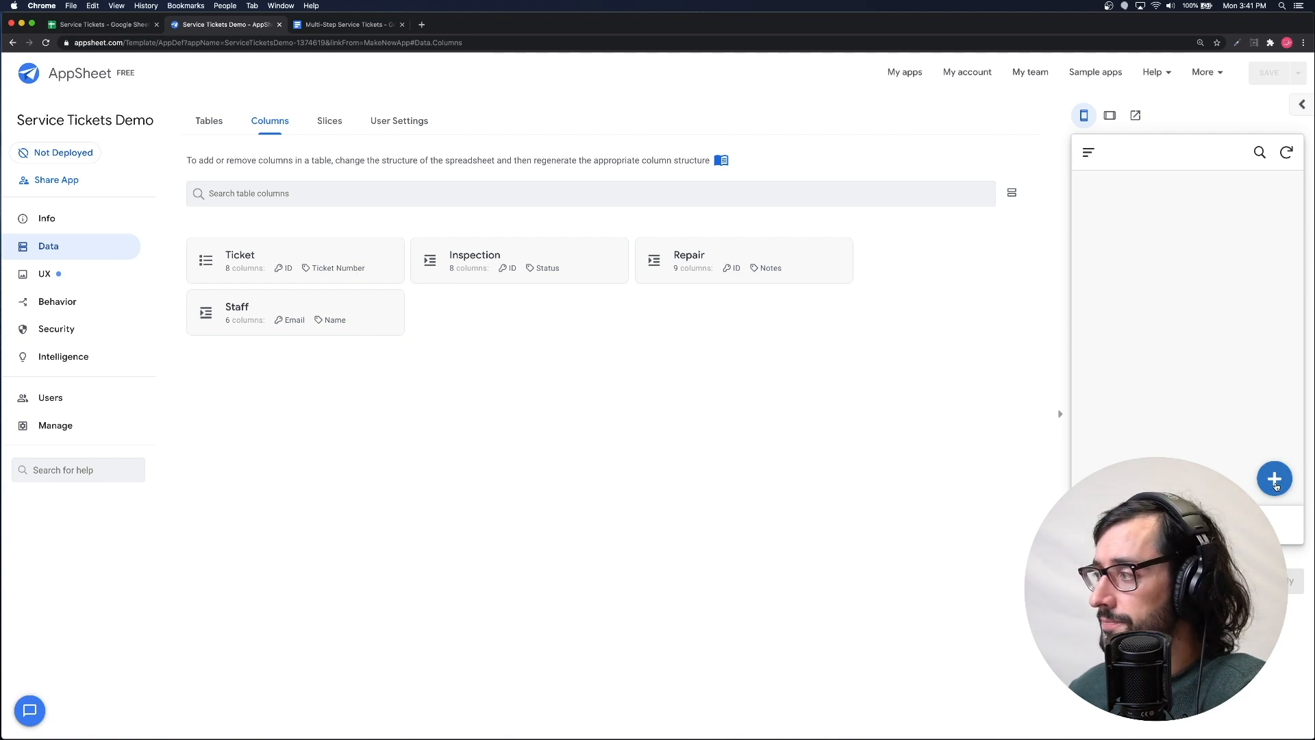
- Start a new ticket in the app preview and enter Airplane as its Item
left_click(1275, 479)
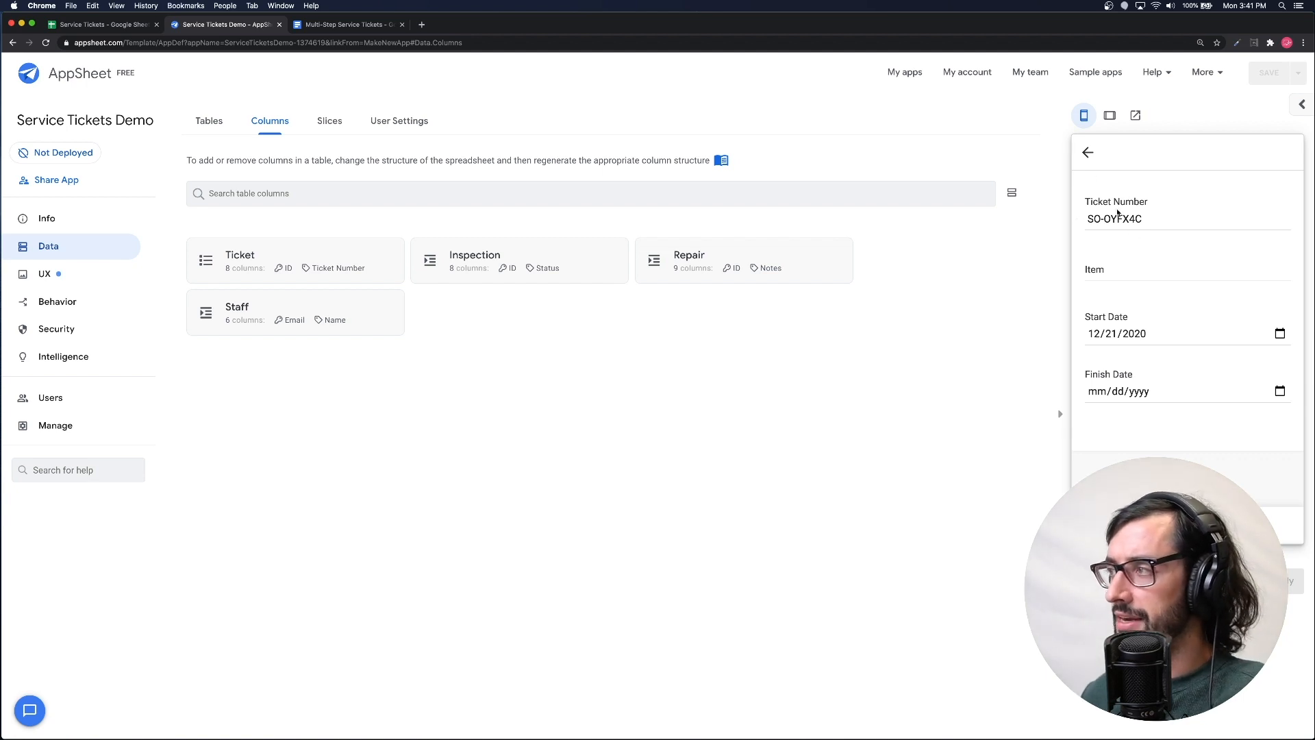
left_click_drag(1086, 219, 1163, 223)
triple_click(1163, 223)
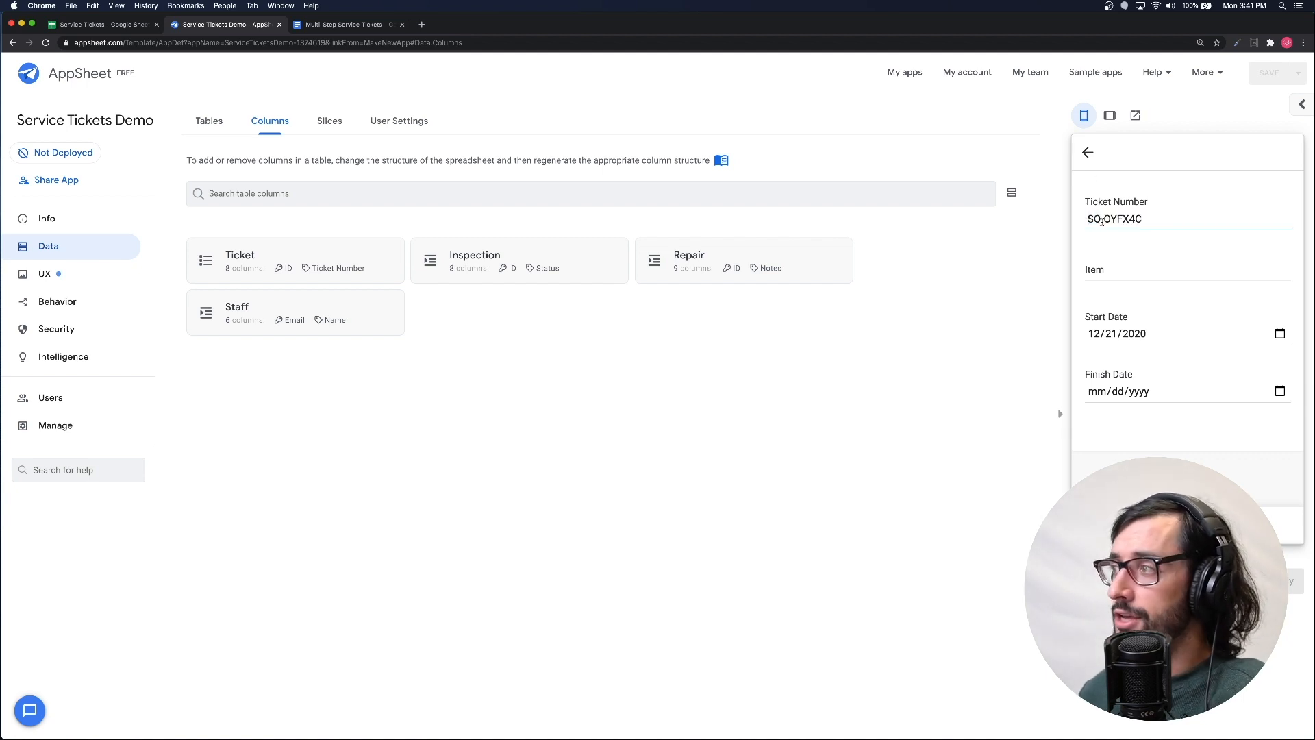
left_click(1143, 253)
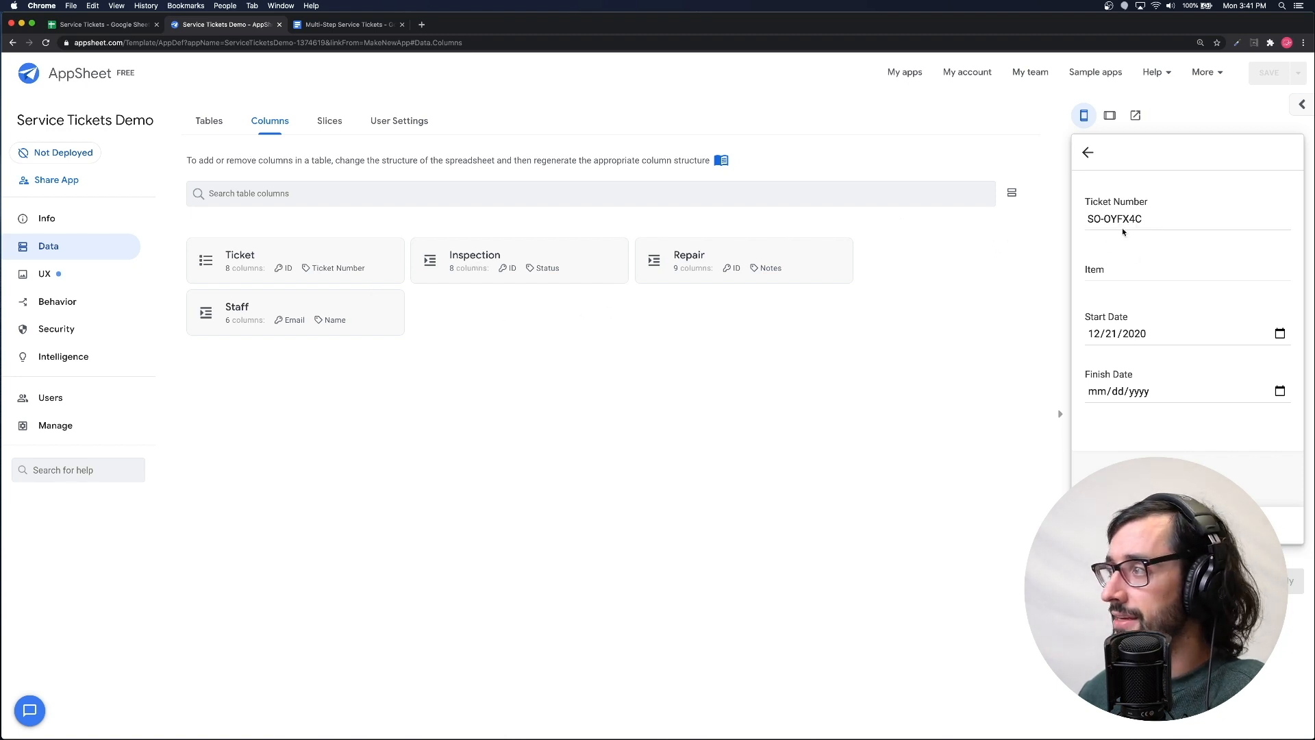
left_click(1085, 214)
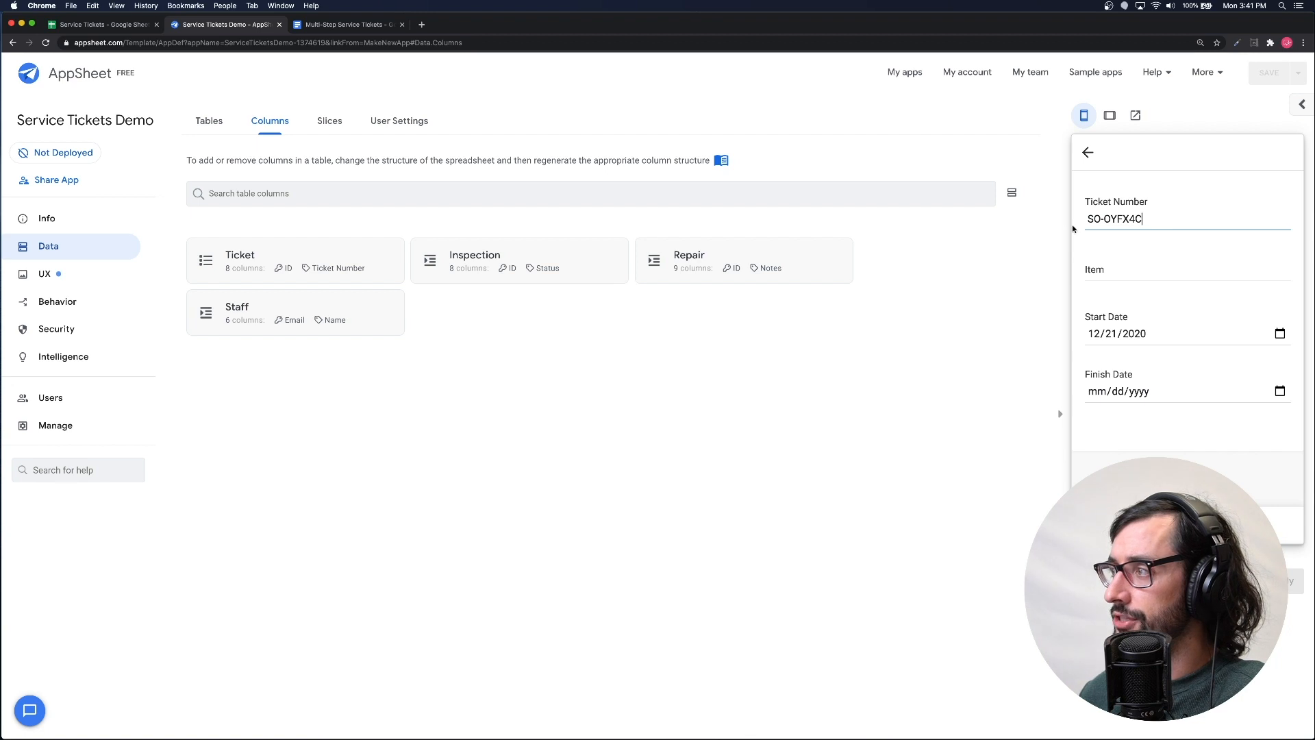
left_click(1127, 264)
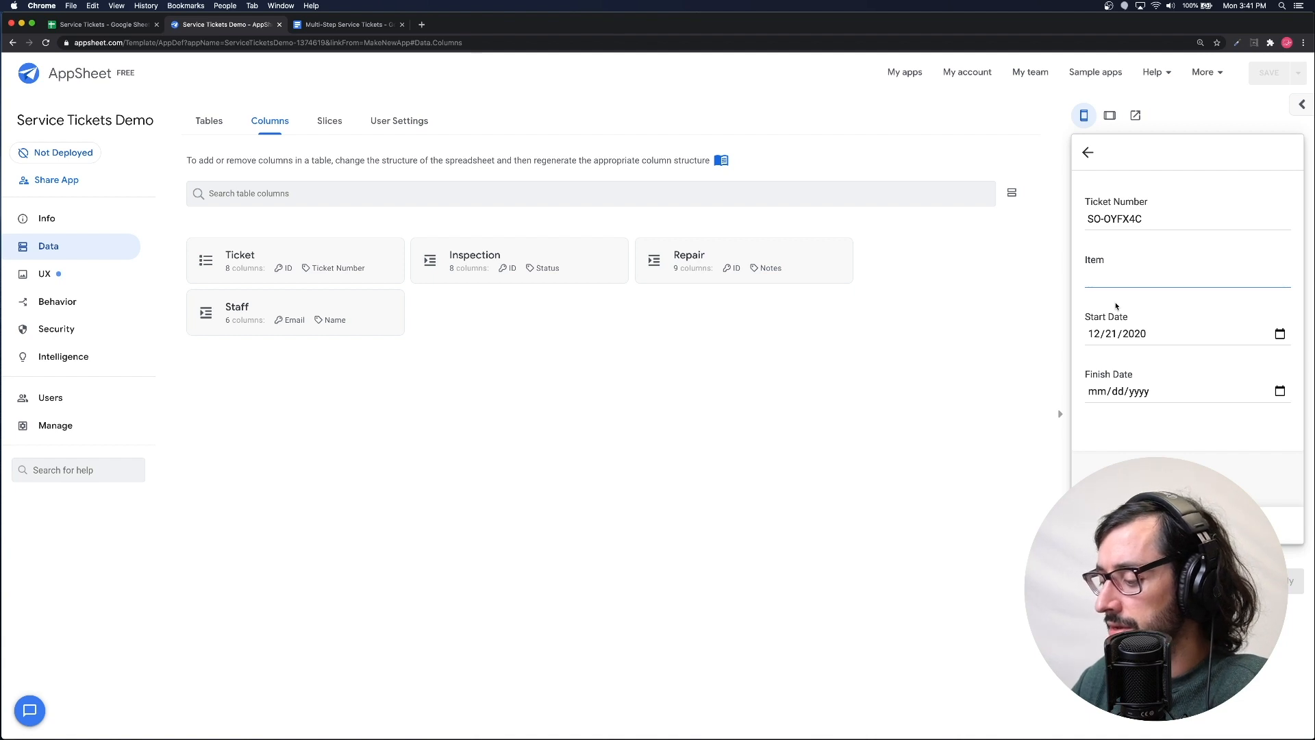
type("Airplane")
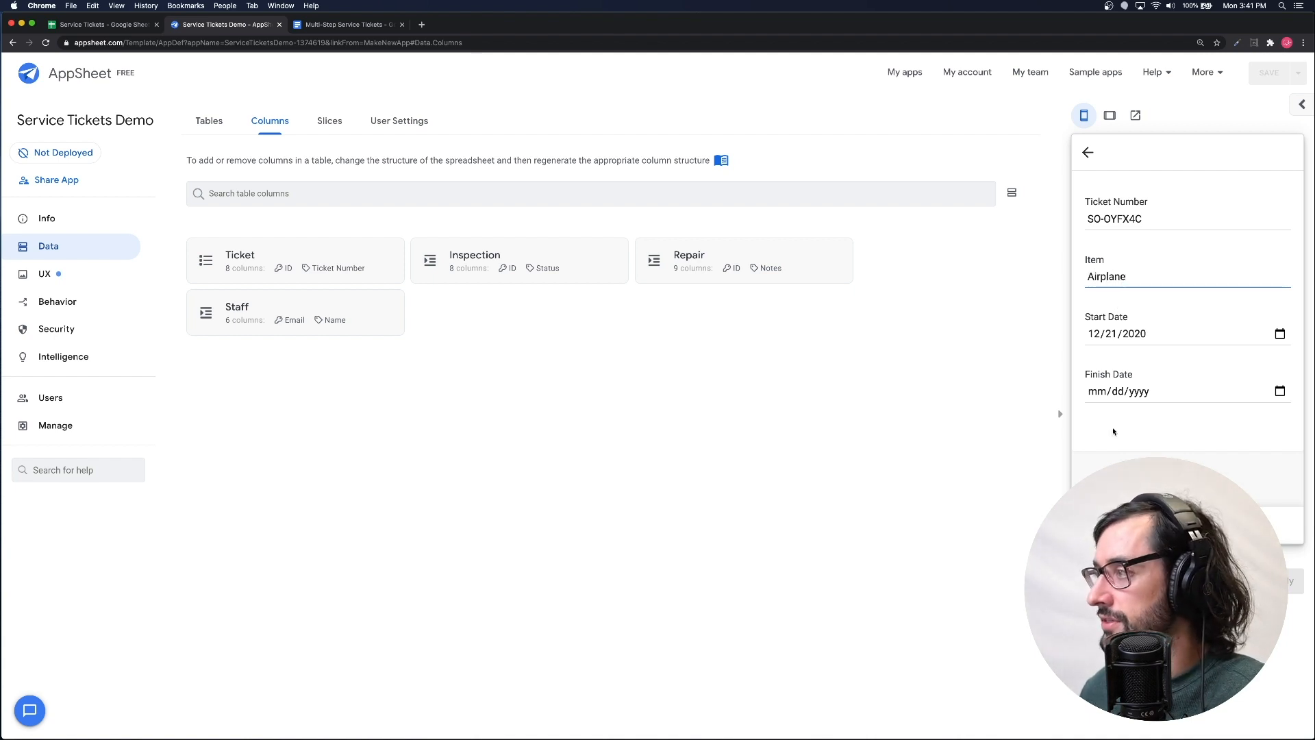
left_click(1093, 330)
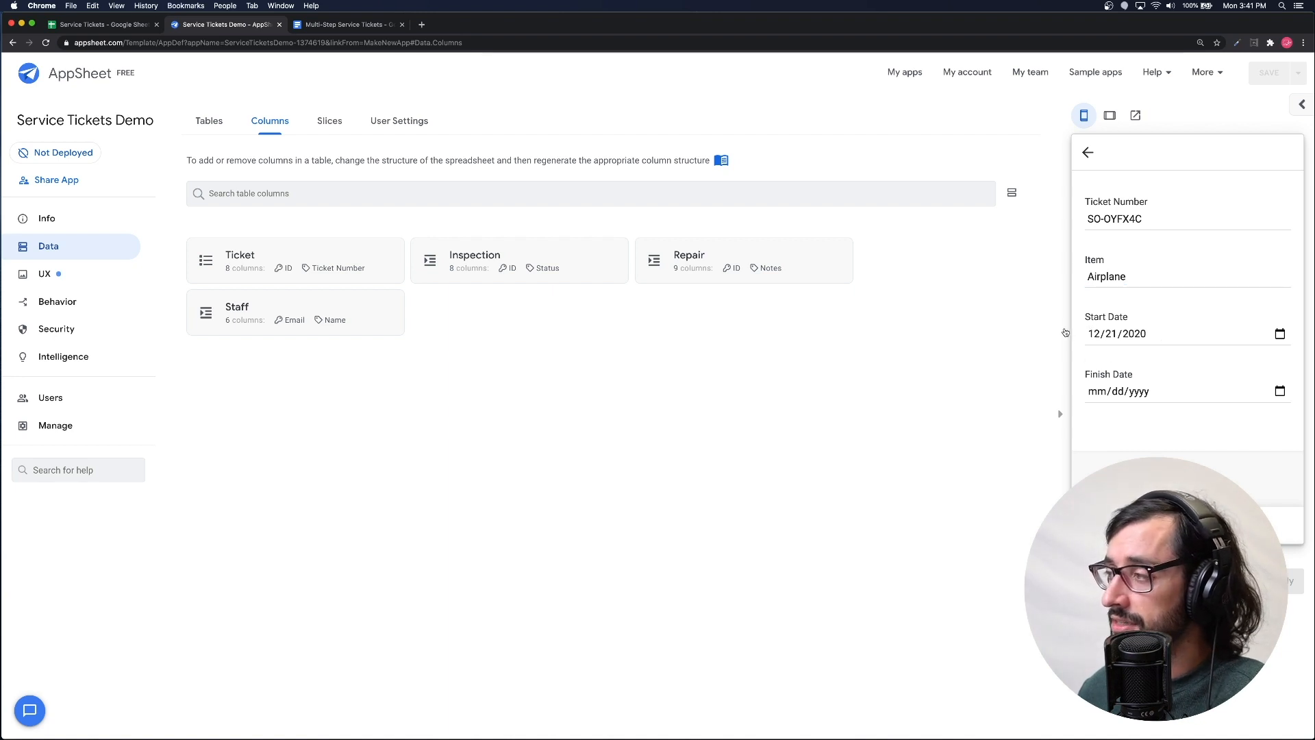
- Check the Ticket table's column definitions and initial values, and save the new Airplane ticket
left_click(375, 253)
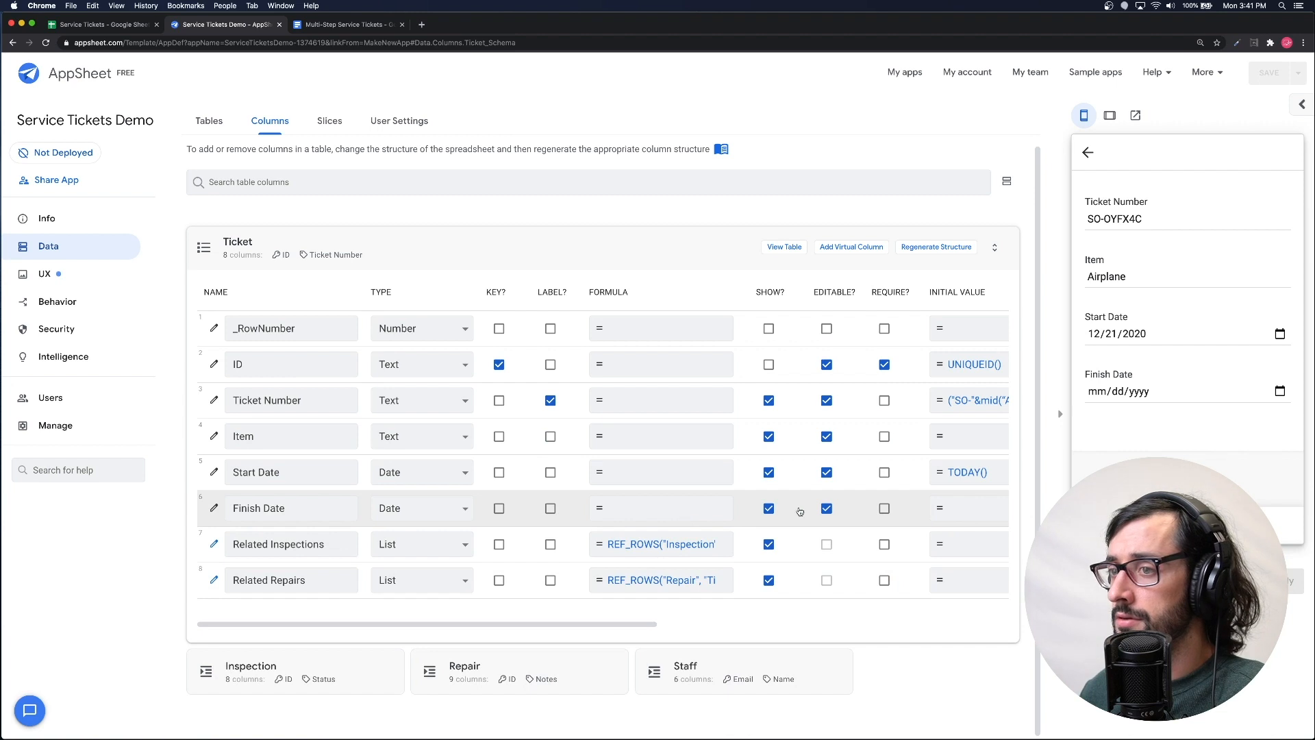
scroll(795, 508, "right", 2)
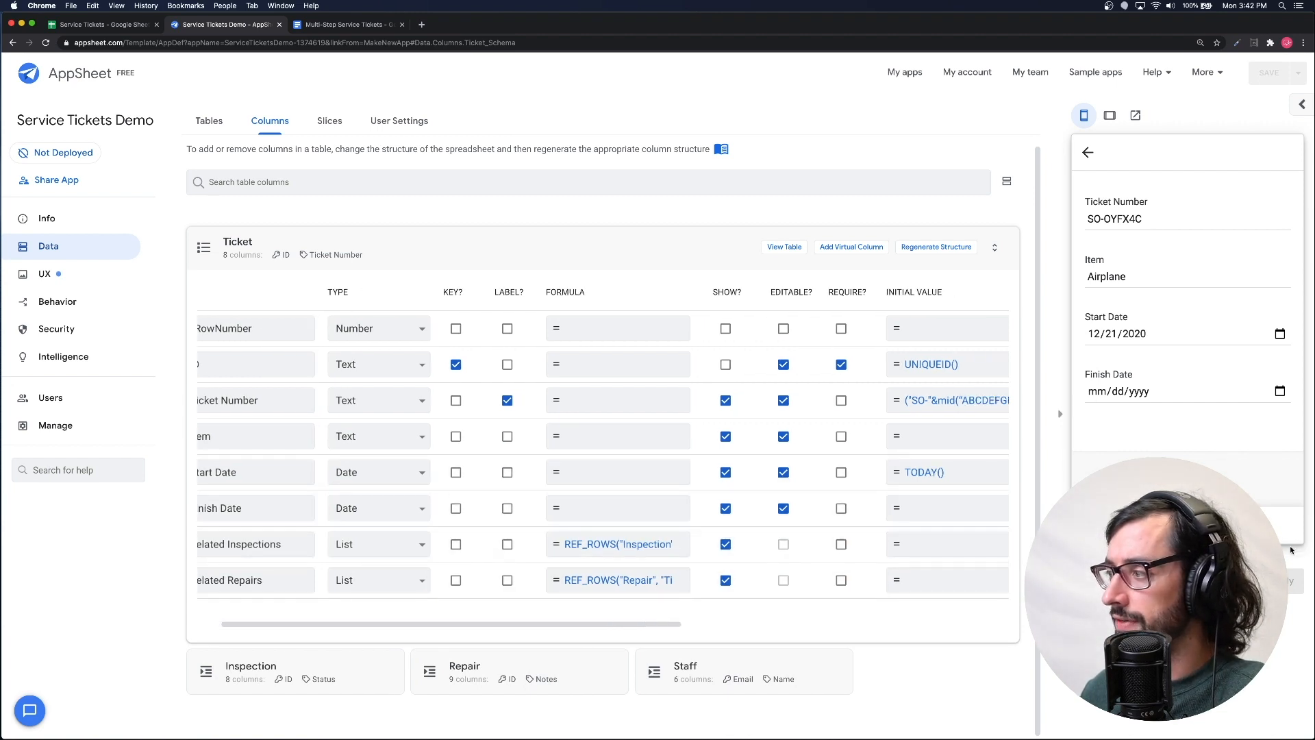
left_click(1236, 525)
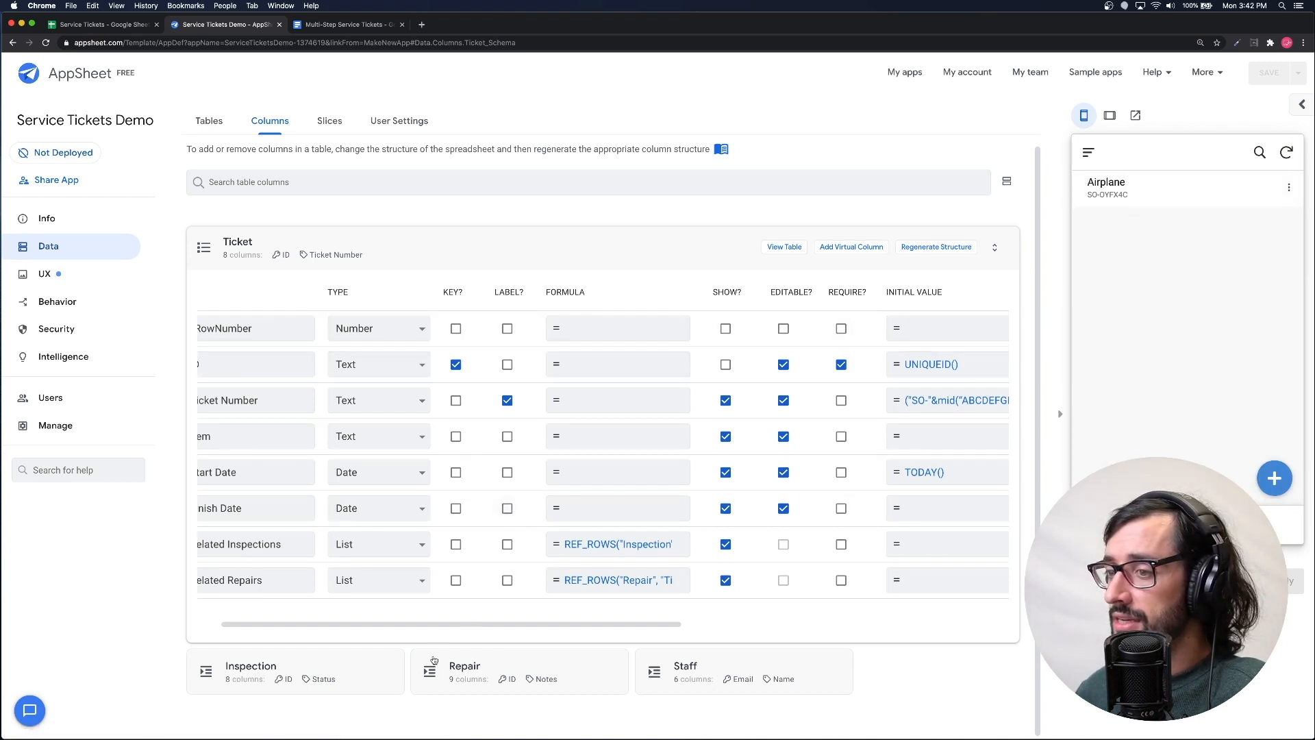
- Expand the Inspection table's column definitions and open the settings of its Ticket ID column
scroll(488, 560, "left", 2)
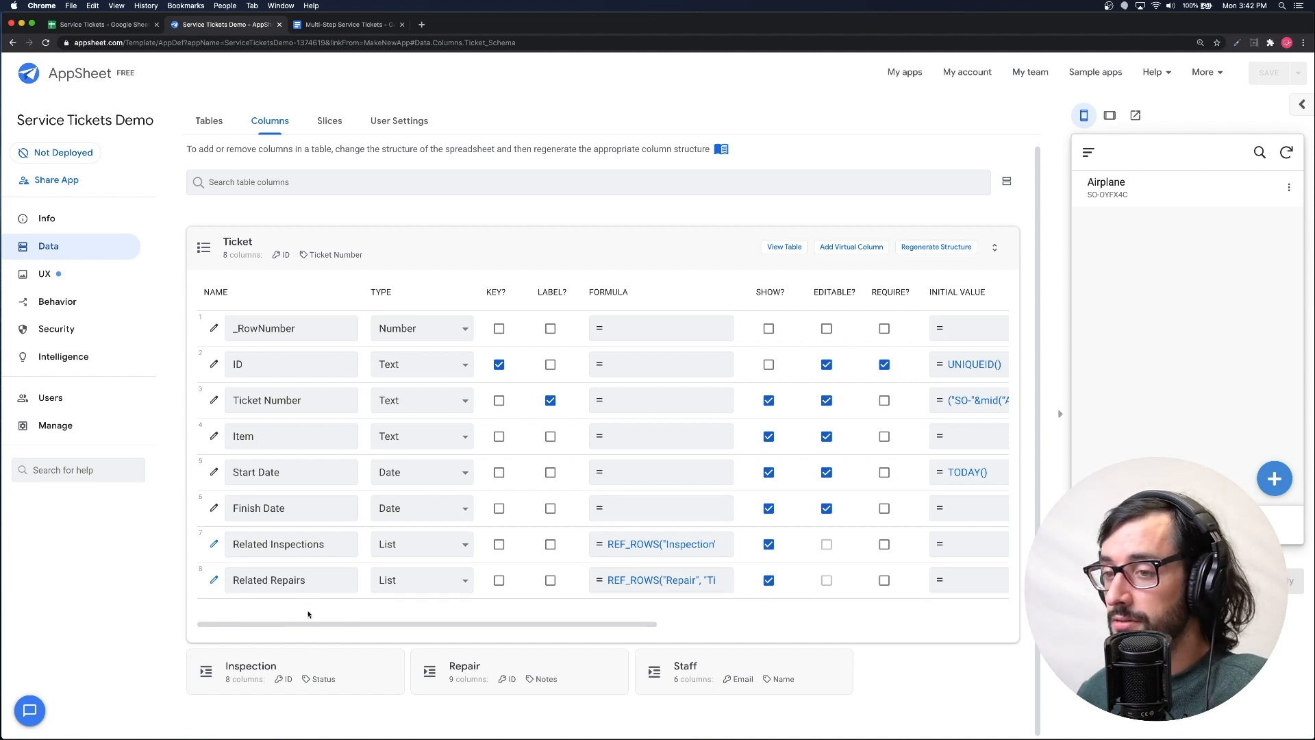
left_click(314, 668)
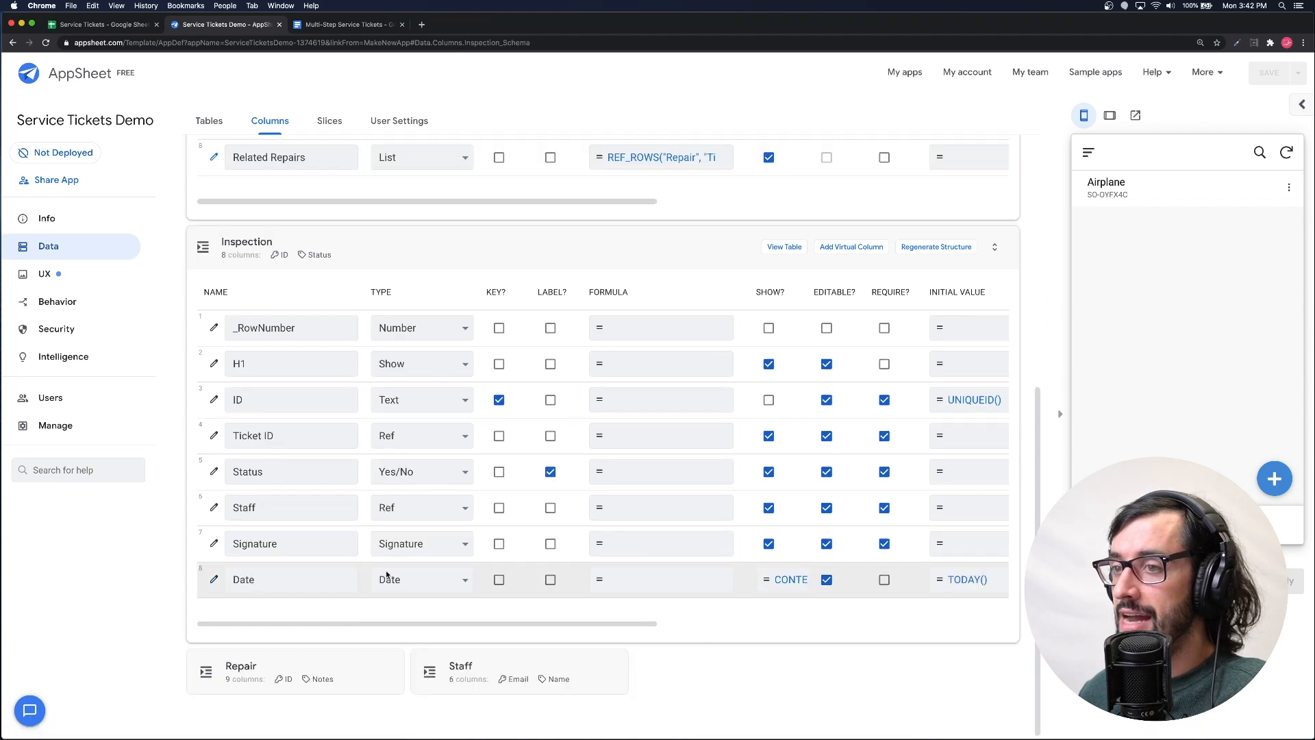
left_click_drag(284, 435, 220, 437)
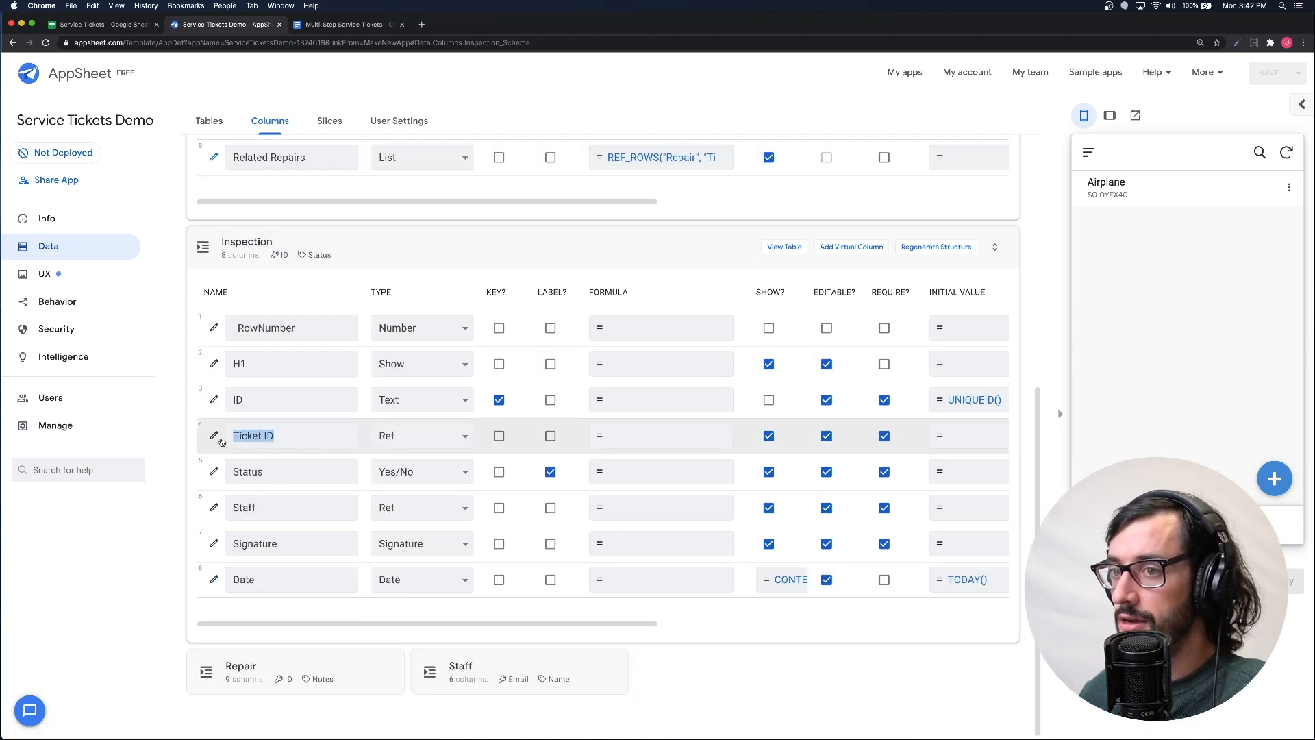
left_click(215, 437)
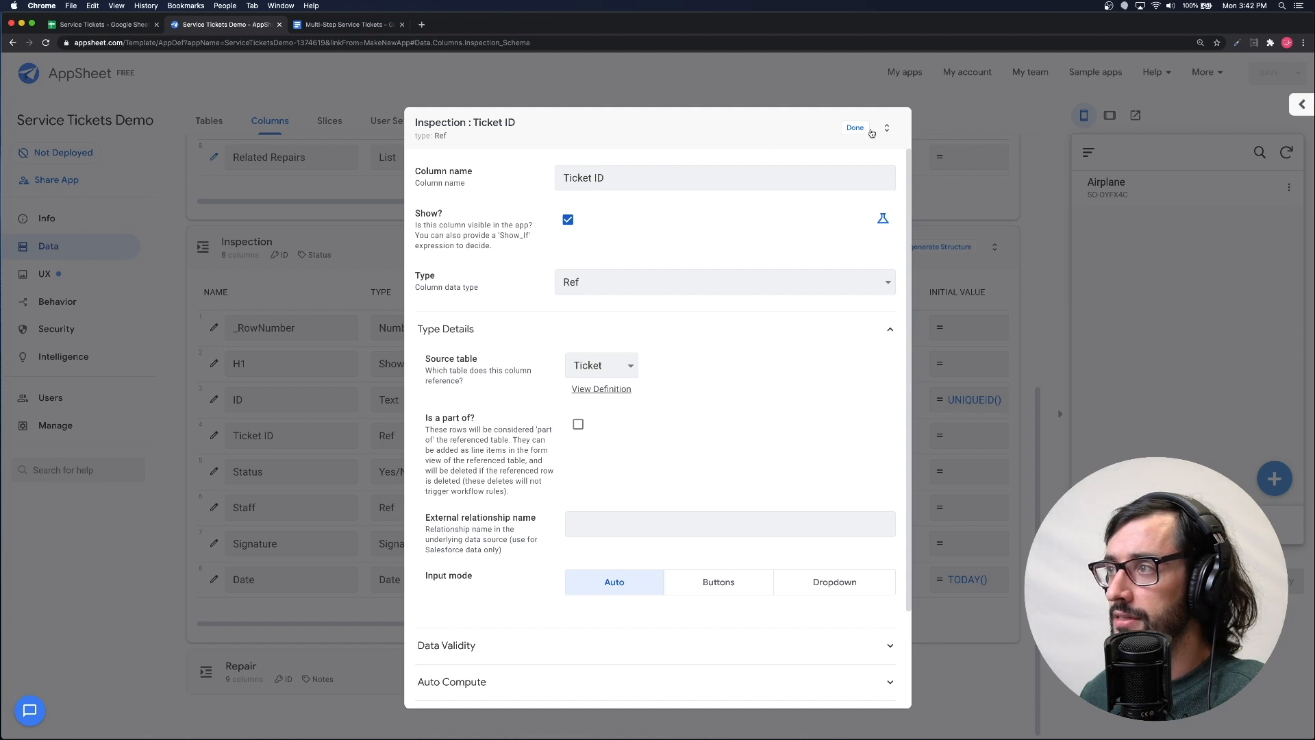
- Close the Ticket ID column settings and review the Related Inspections and Related Repairs columns in the Ticket table
left_click(856, 128)
scroll(462, 415, "up", 2)
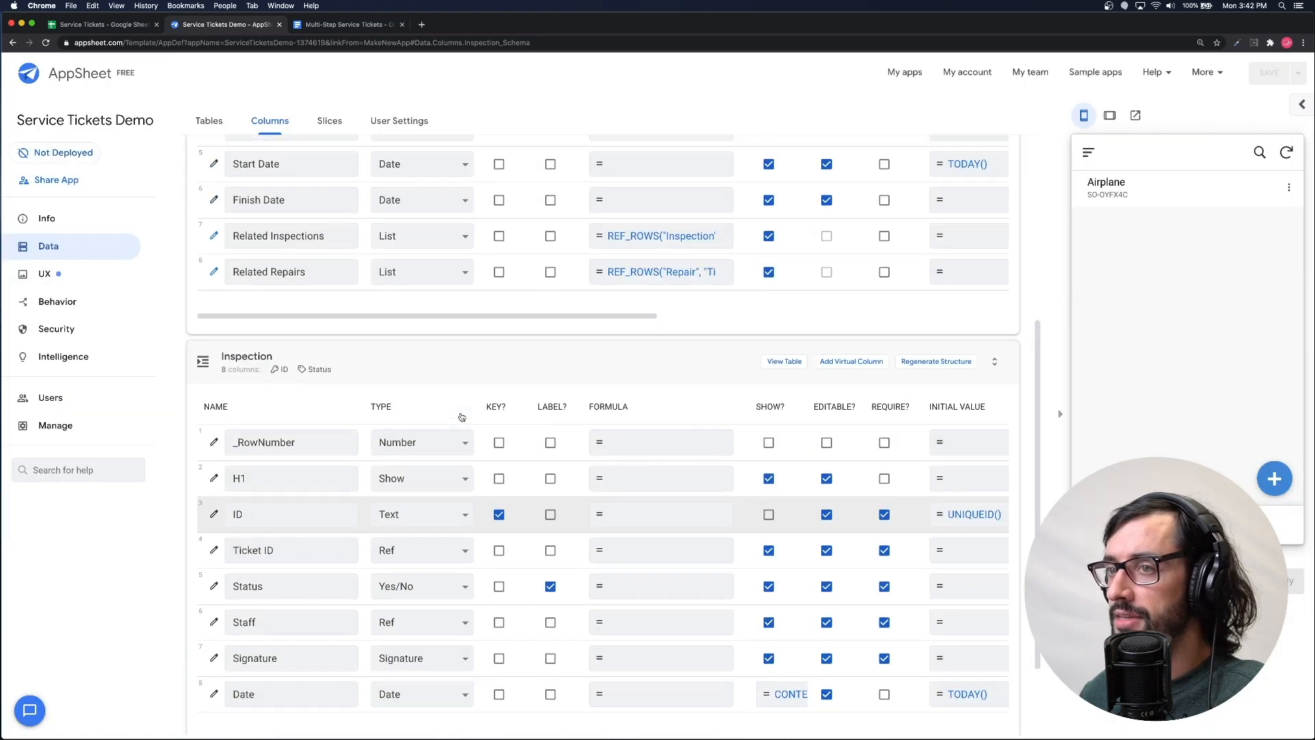
scroll(461, 417, "up", 5)
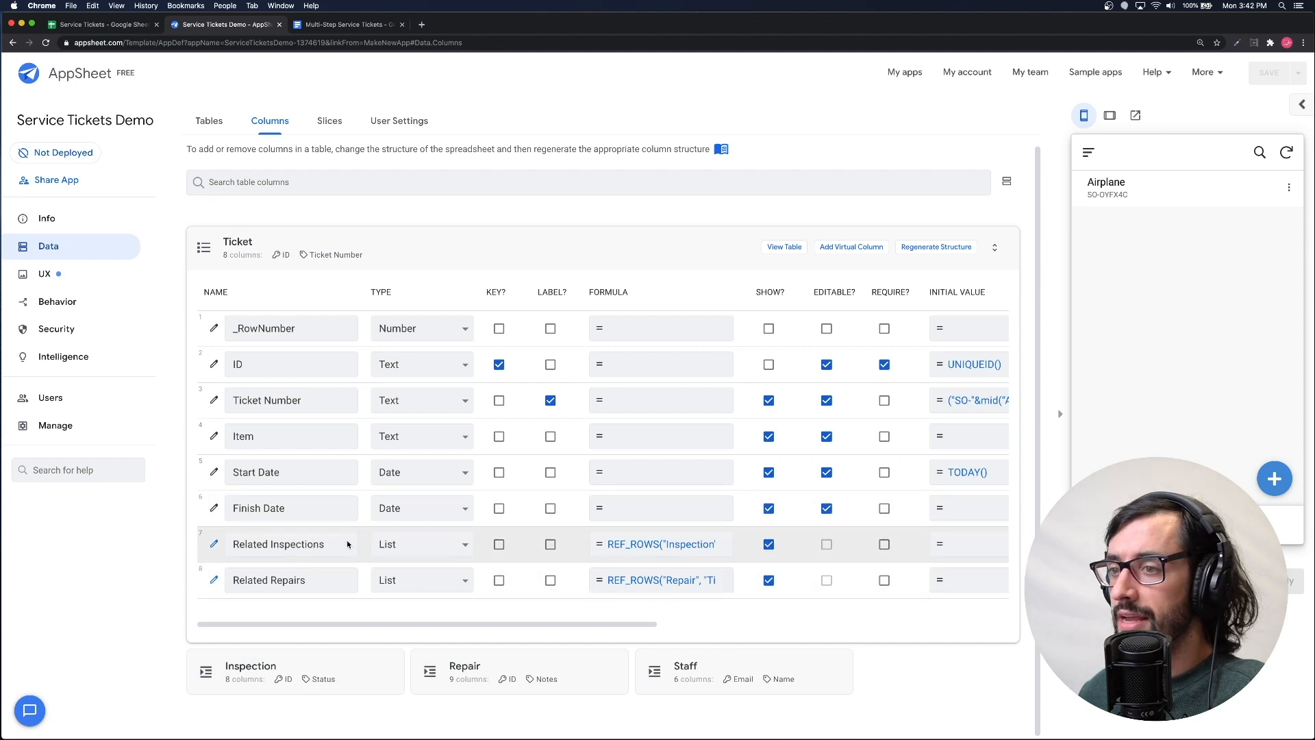
left_click_drag(330, 544, 214, 545)
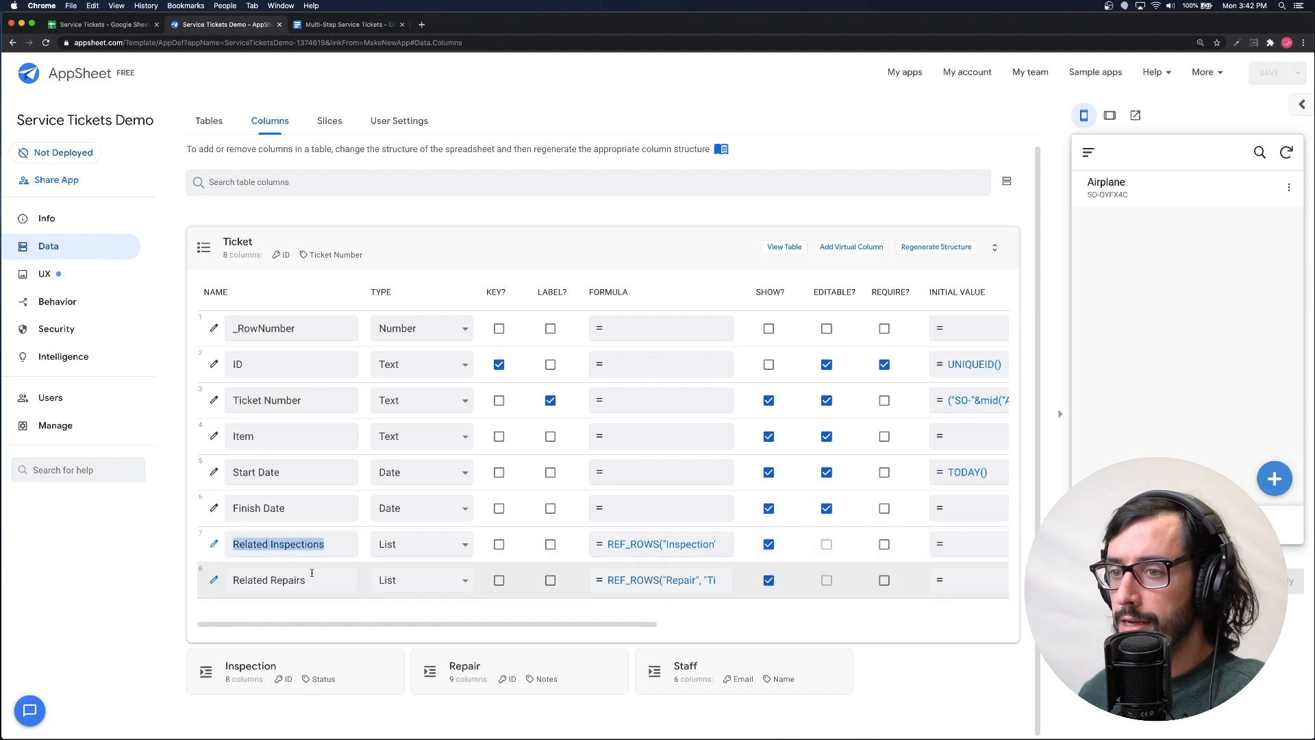
left_click_drag(312, 573, 233, 579)
left_click_drag(334, 547, 230, 545)
left_click_drag(315, 582, 219, 582)
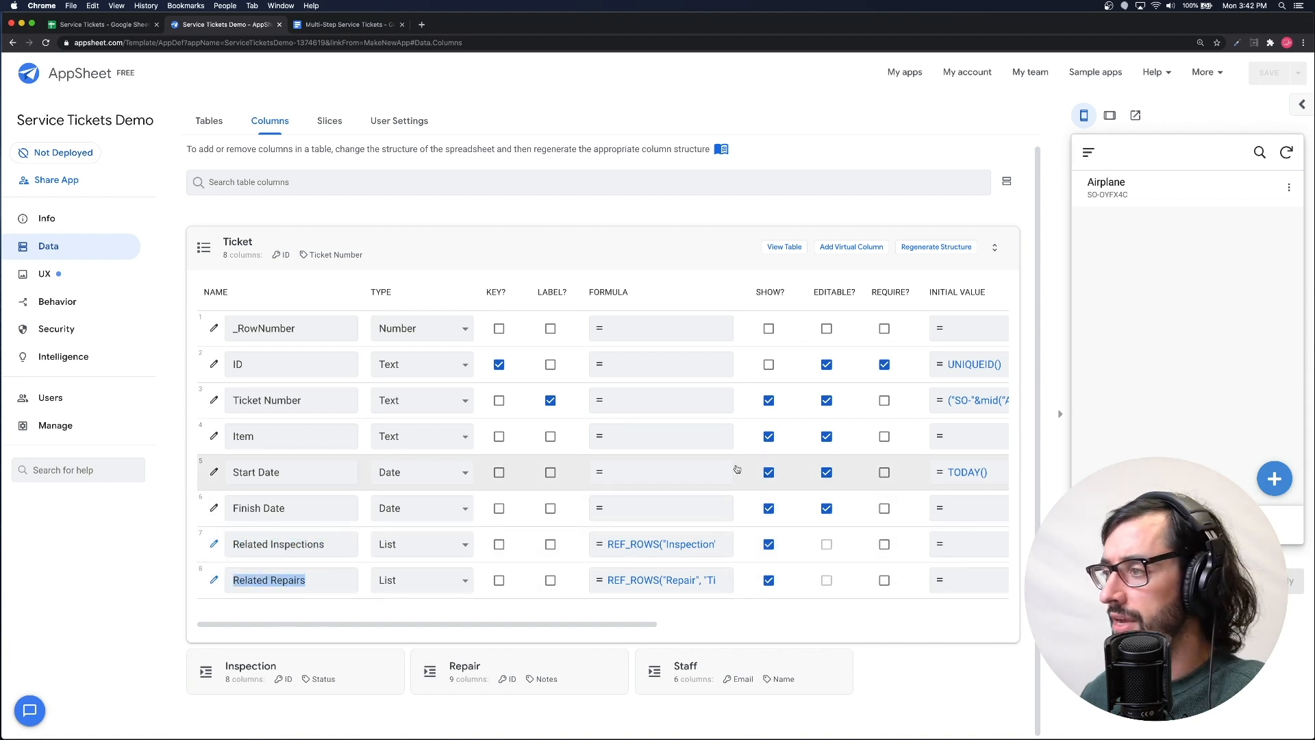
- Add a virtual column named Status to the Ticket table
left_click(854, 250)
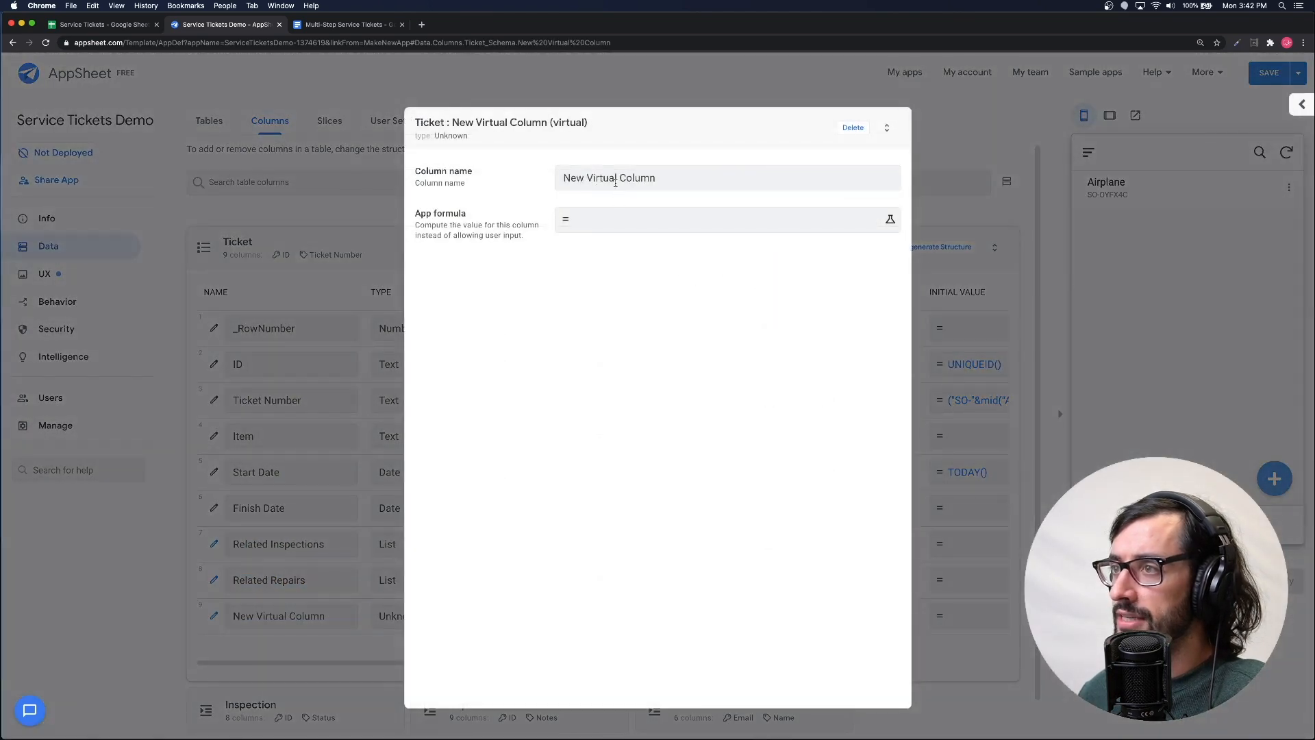
triple_click(615, 182)
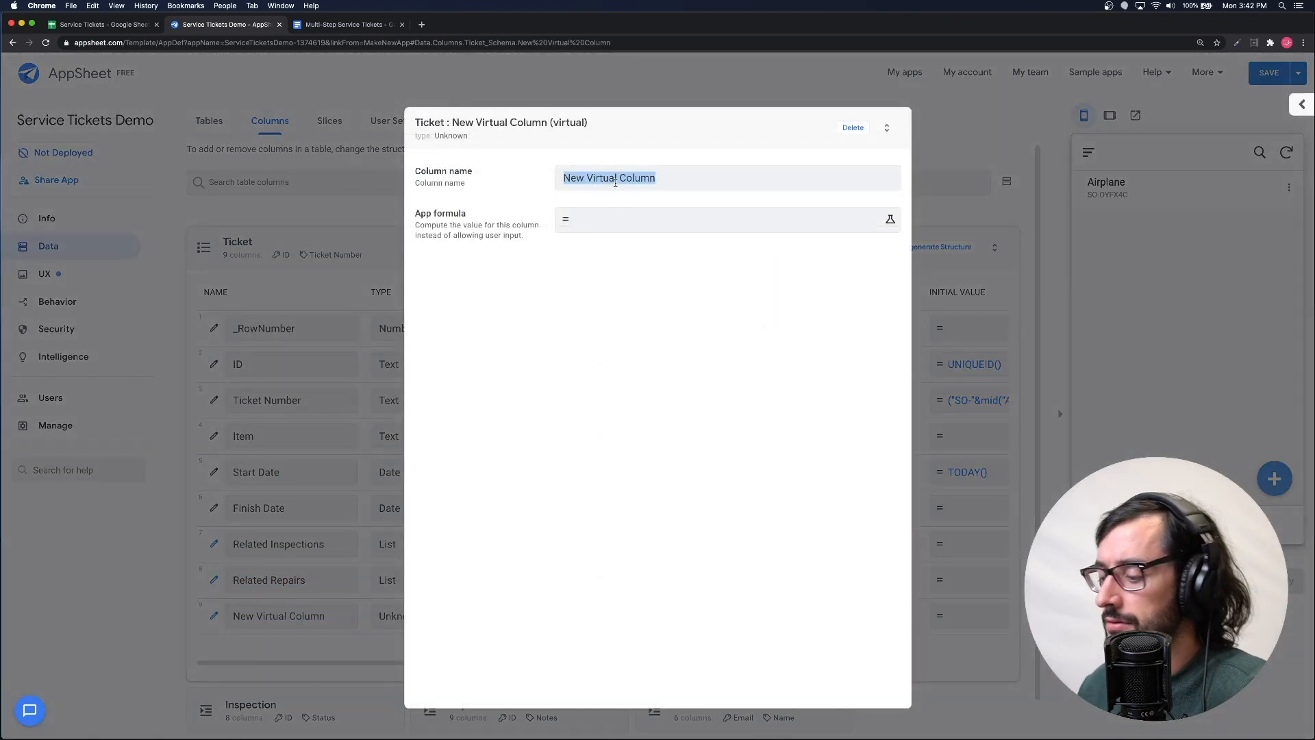
type("Status")
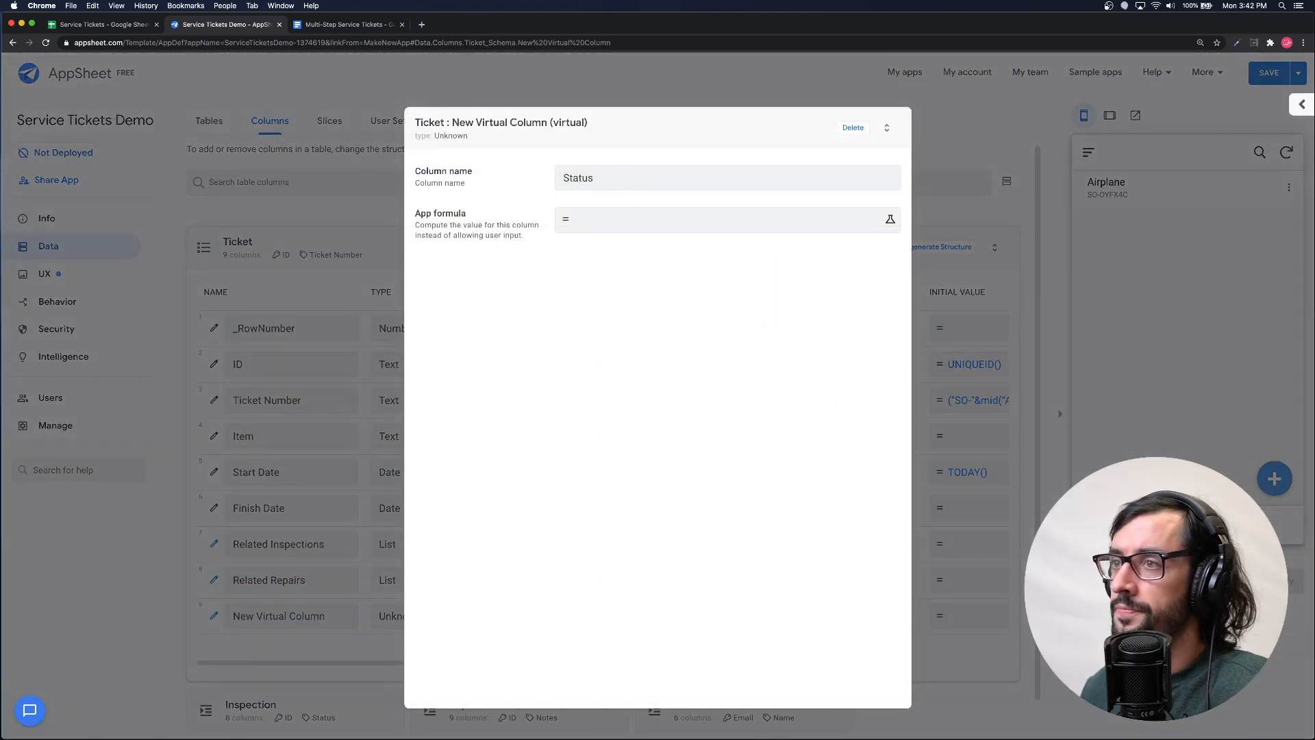
- Start the Status column's app formula with an AND function and insert [Related Inspections] as its first argument
left_click(617, 220)
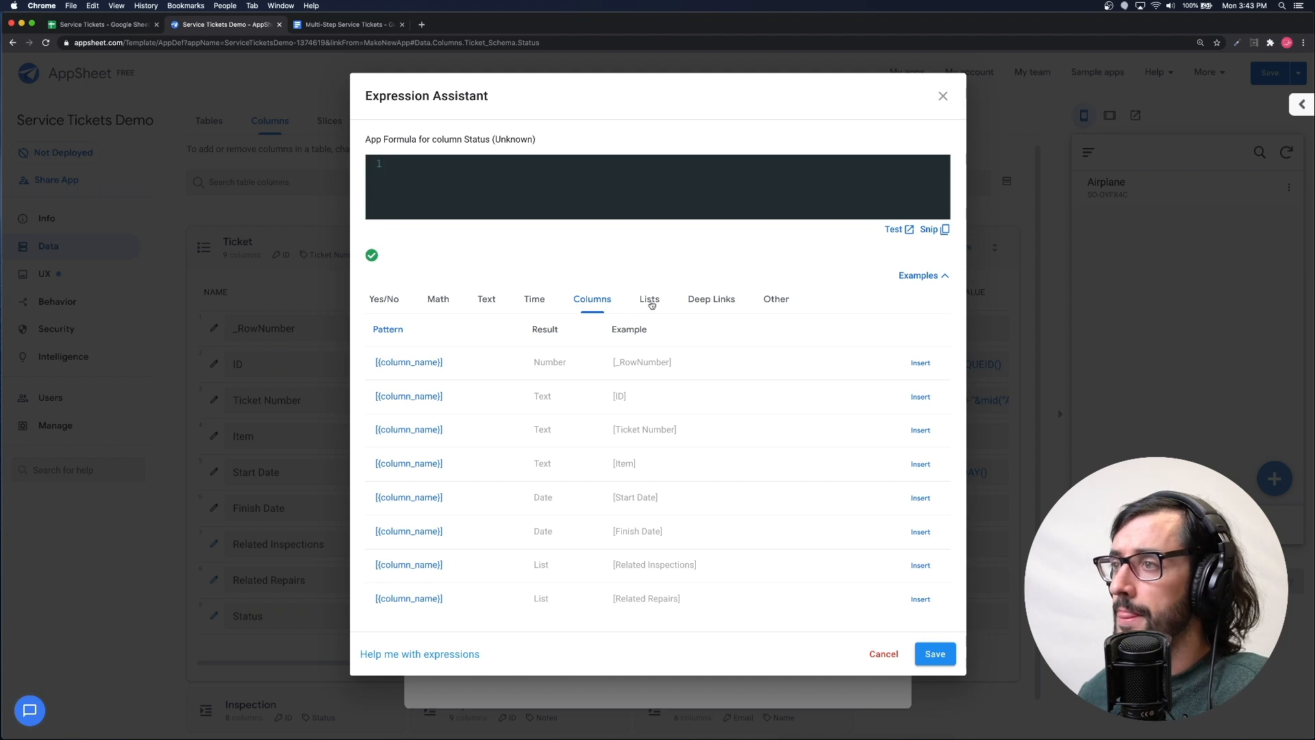
left_click(652, 305)
left_click(602, 303)
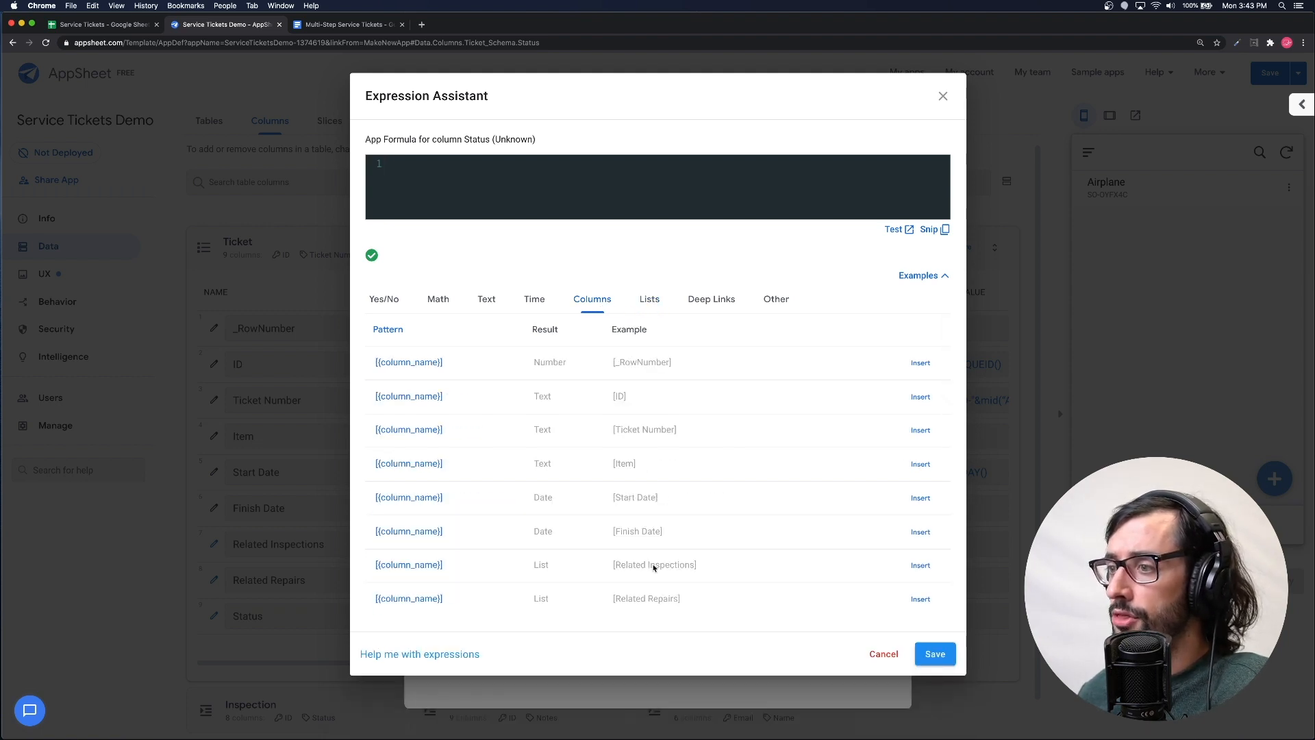
left_click_drag(612, 565, 705, 566)
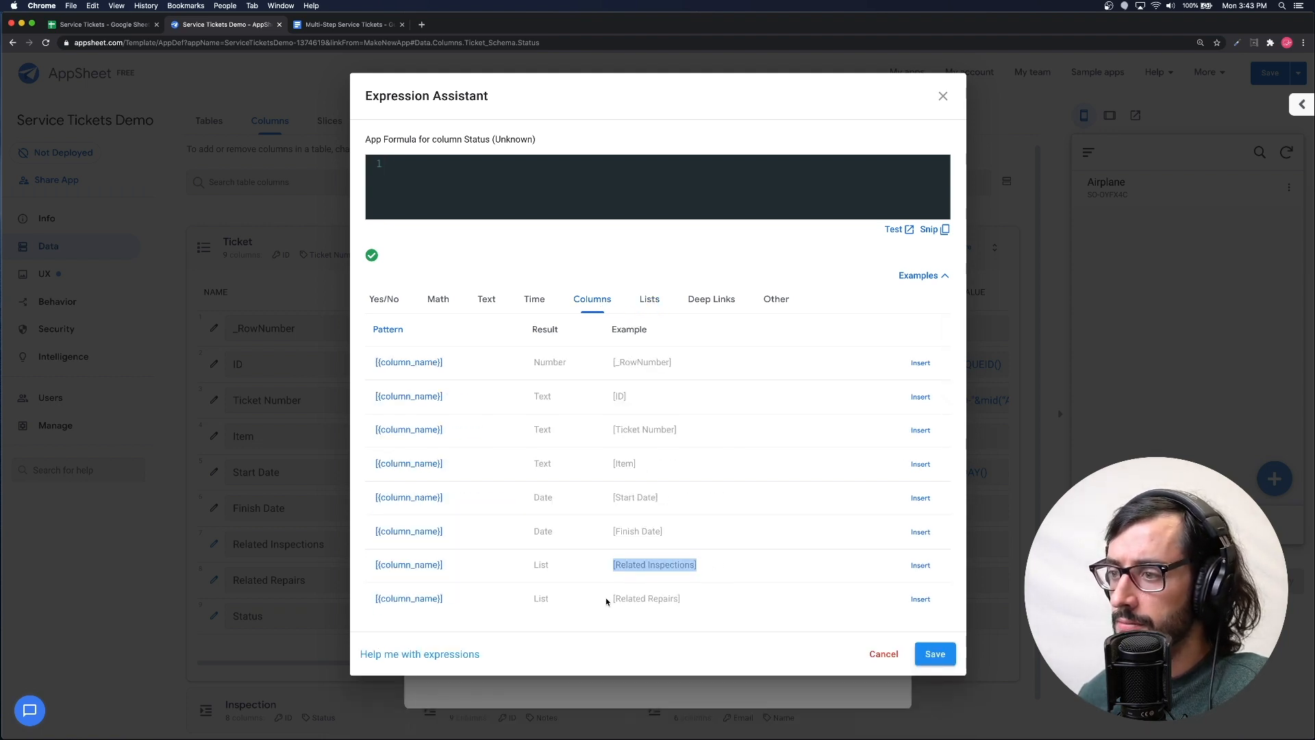
left_click_drag(606, 599, 691, 596)
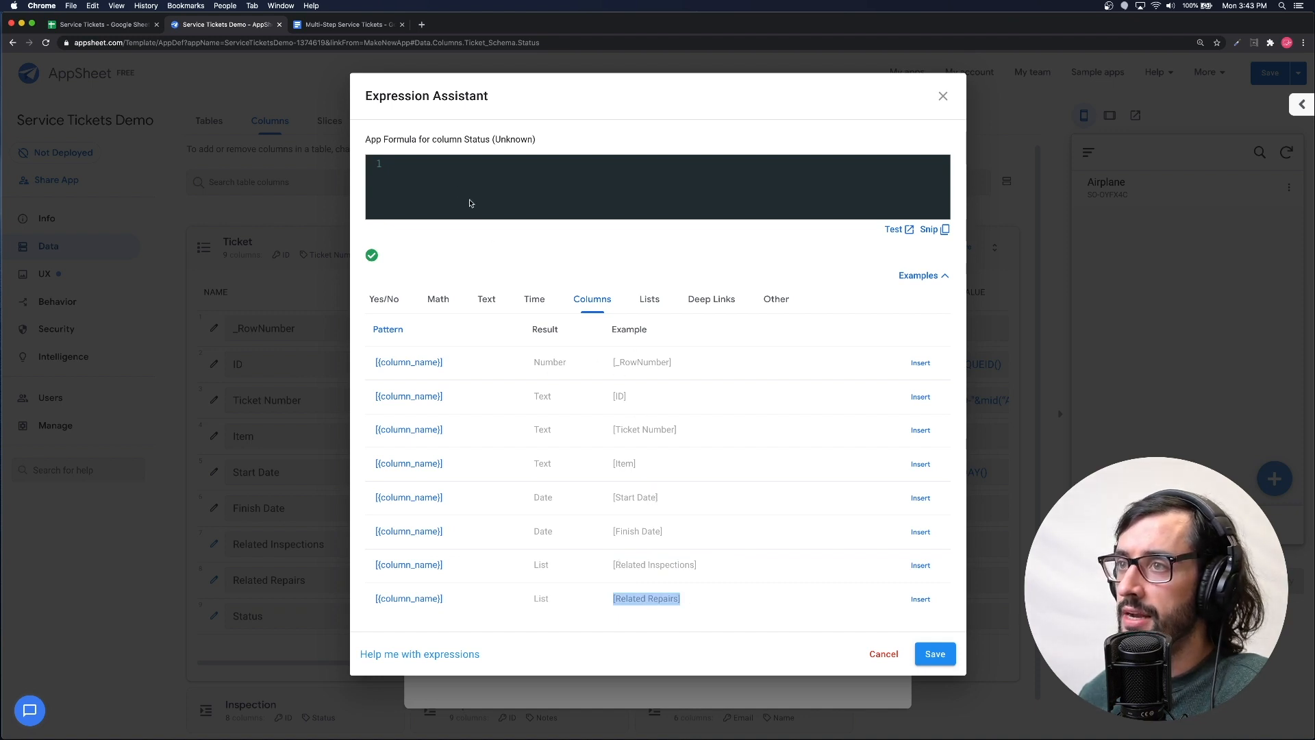
left_click(452, 185)
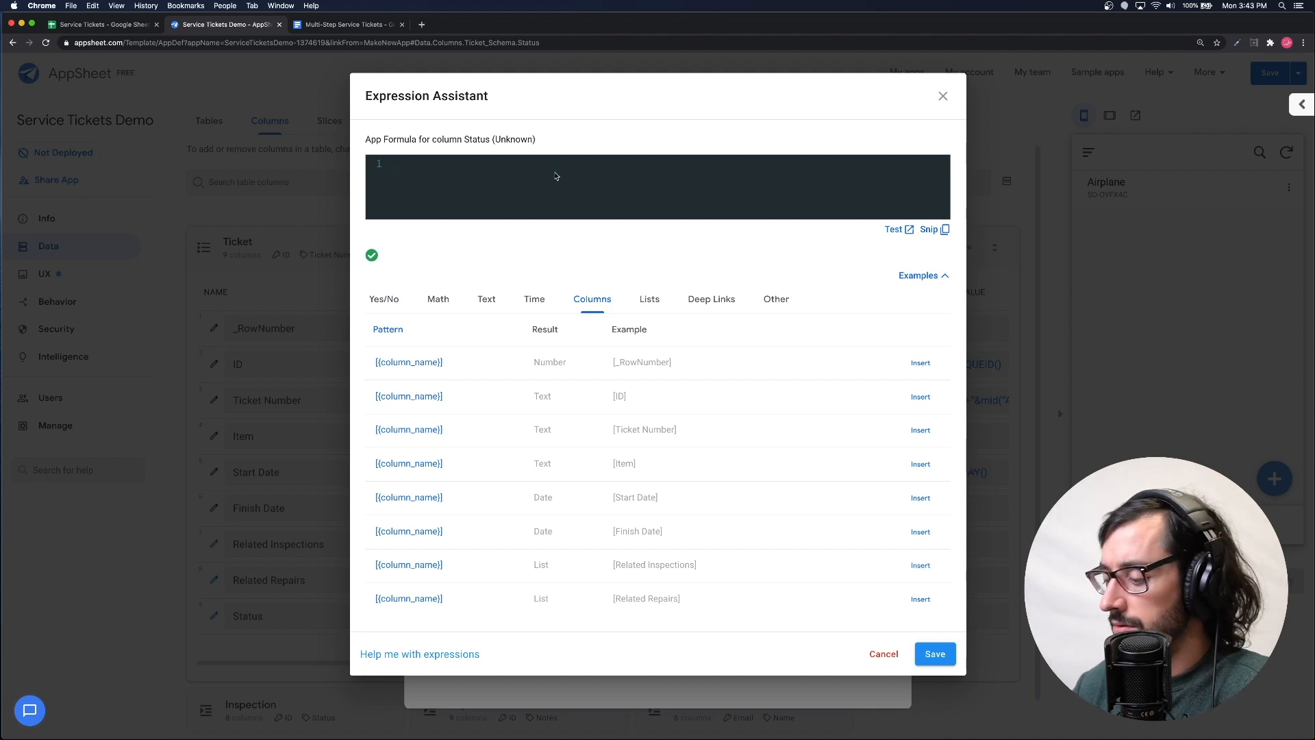
type("AND(")
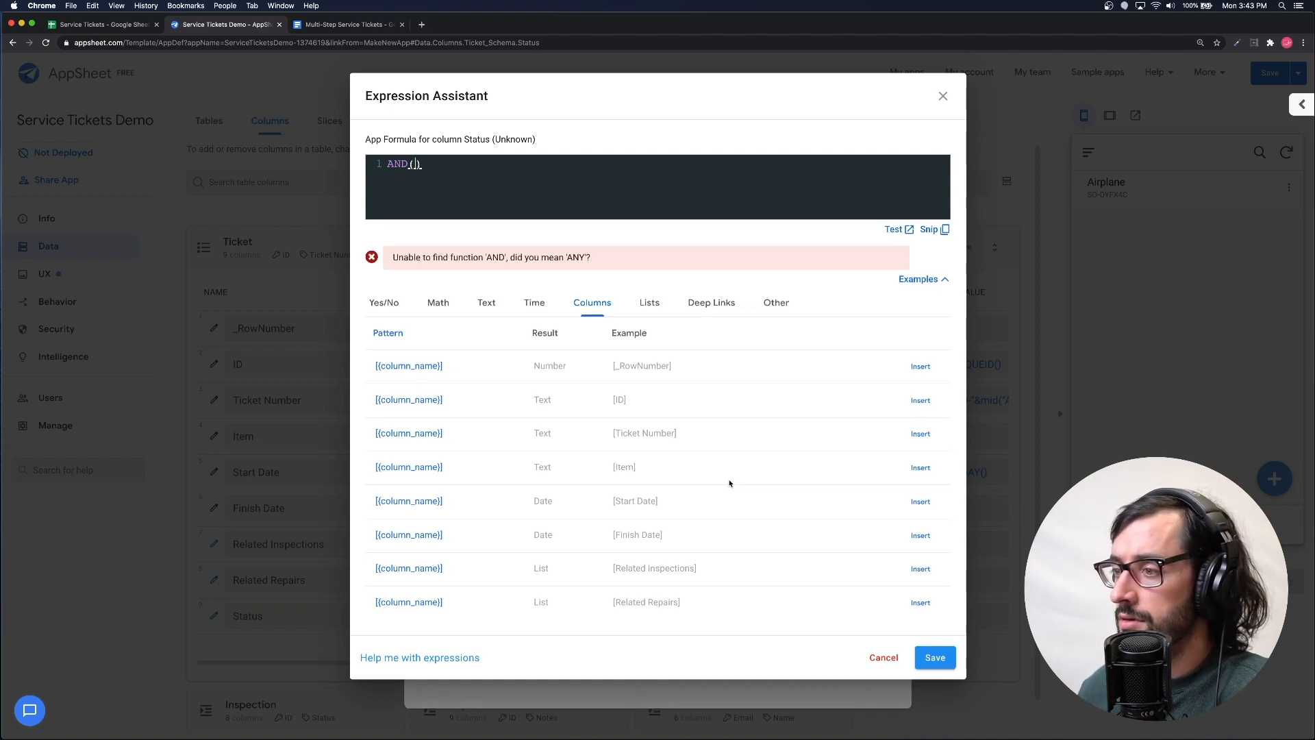
left_click(925, 568)
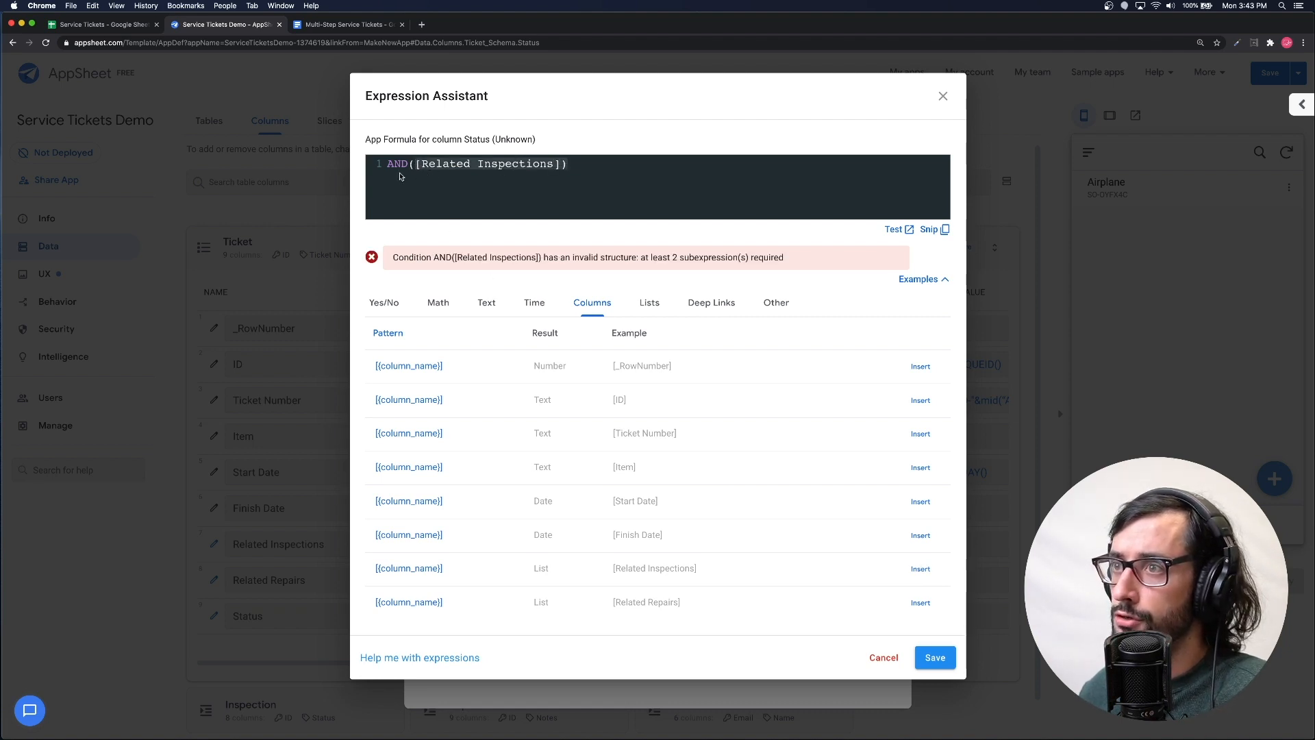
- Turn the AND function's first argument into the condition COUNT([Related Inspections])=0, followed by a comma
left_click_drag(401, 177, 415, 164)
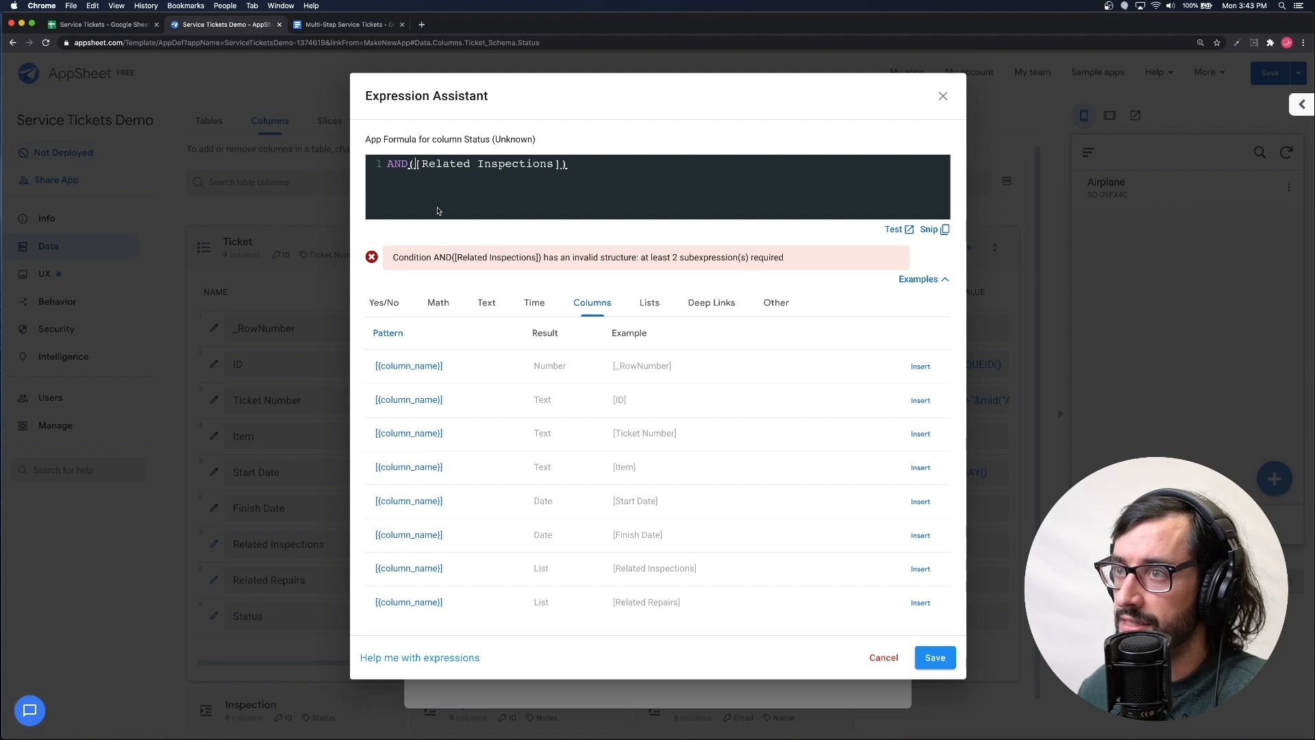
type("COUNT(")
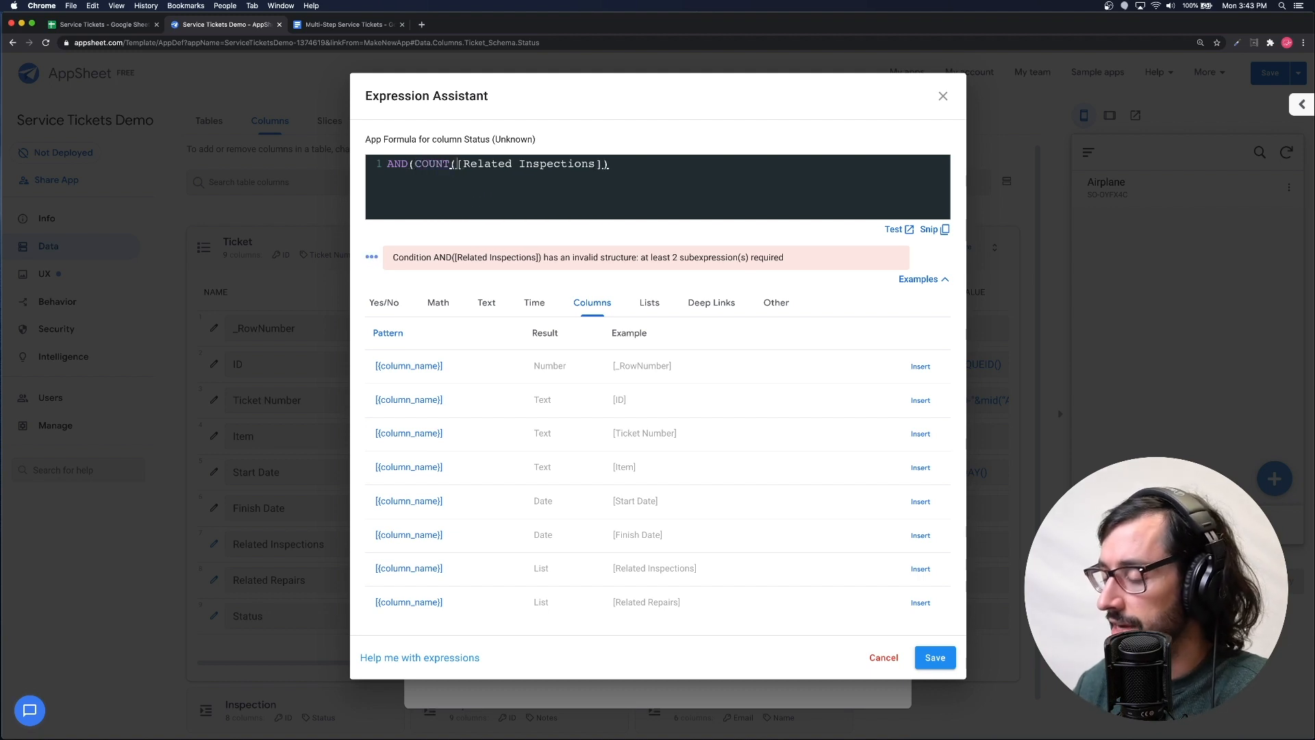
left_click(606, 165)
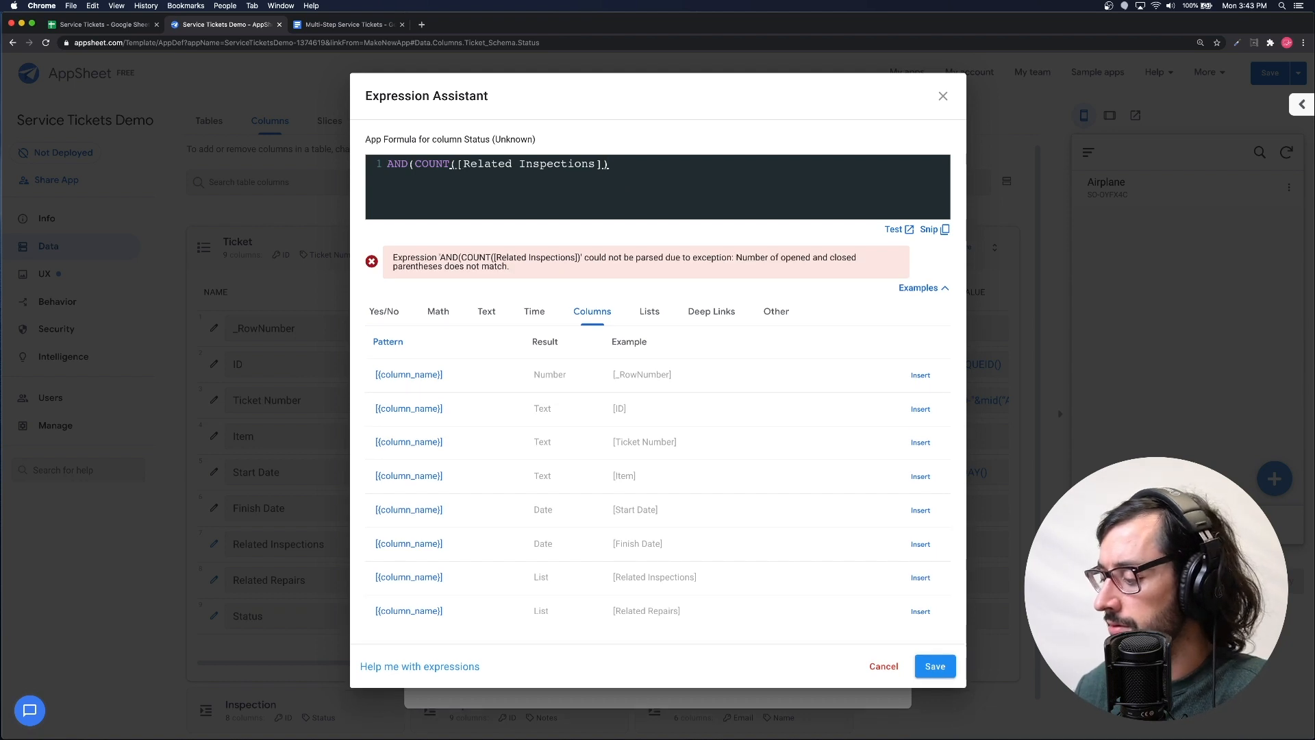
type("=0")
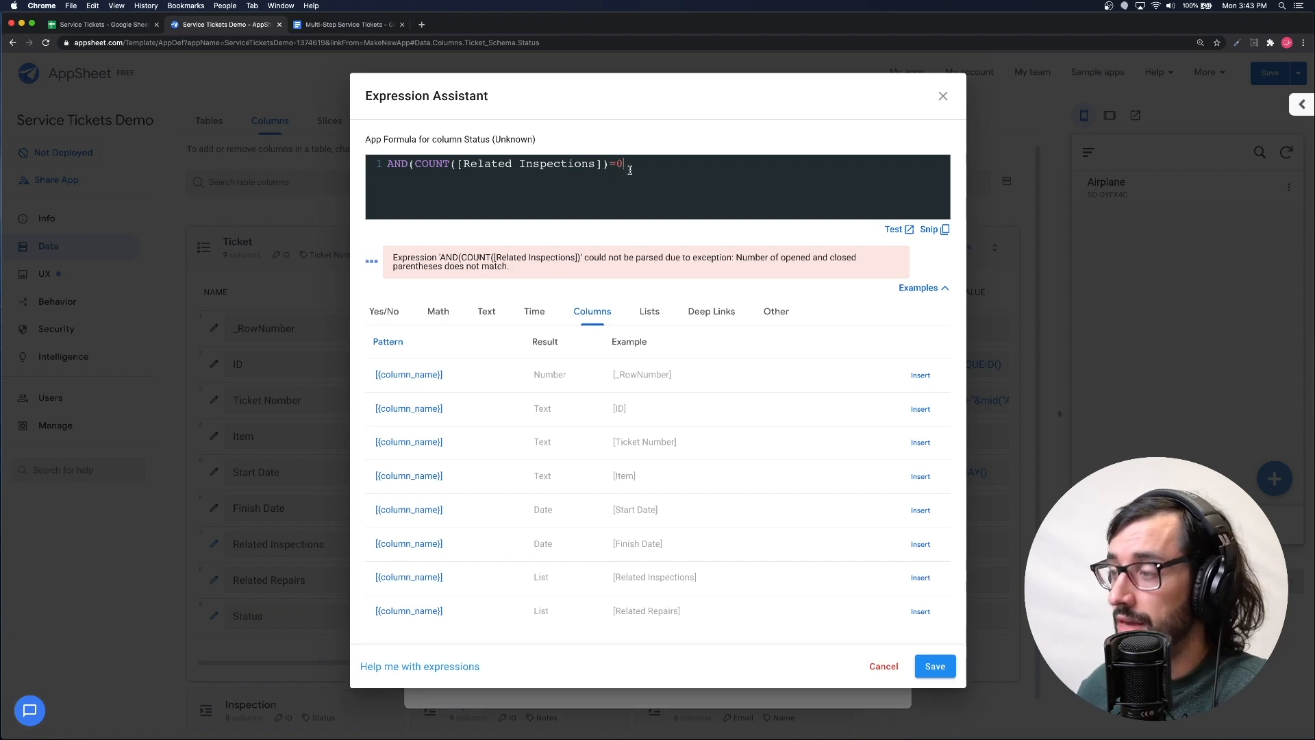
type(",")
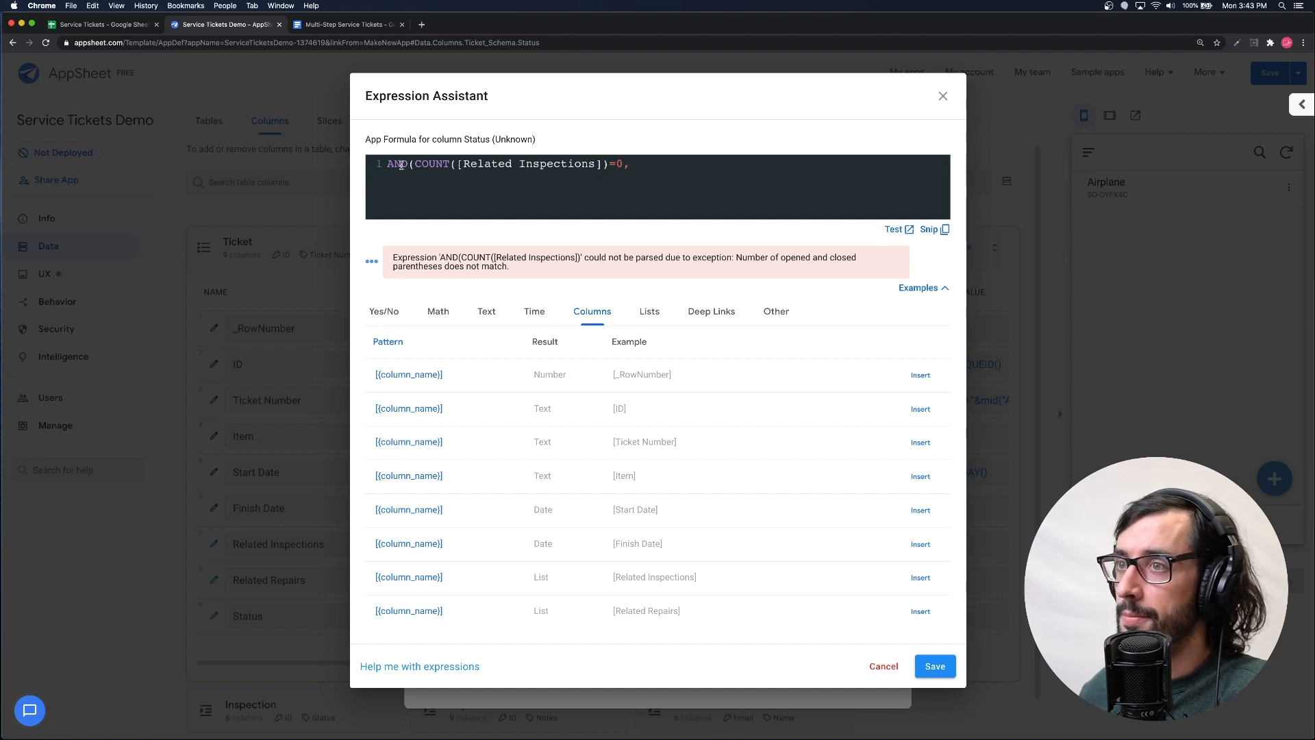
- Duplicate the inspections condition as the second AND argument and change it to COUNT([Related Repairs])=0
left_click_drag(414, 164, 631, 165)
key("ctrl+c")
left_click(670, 165)
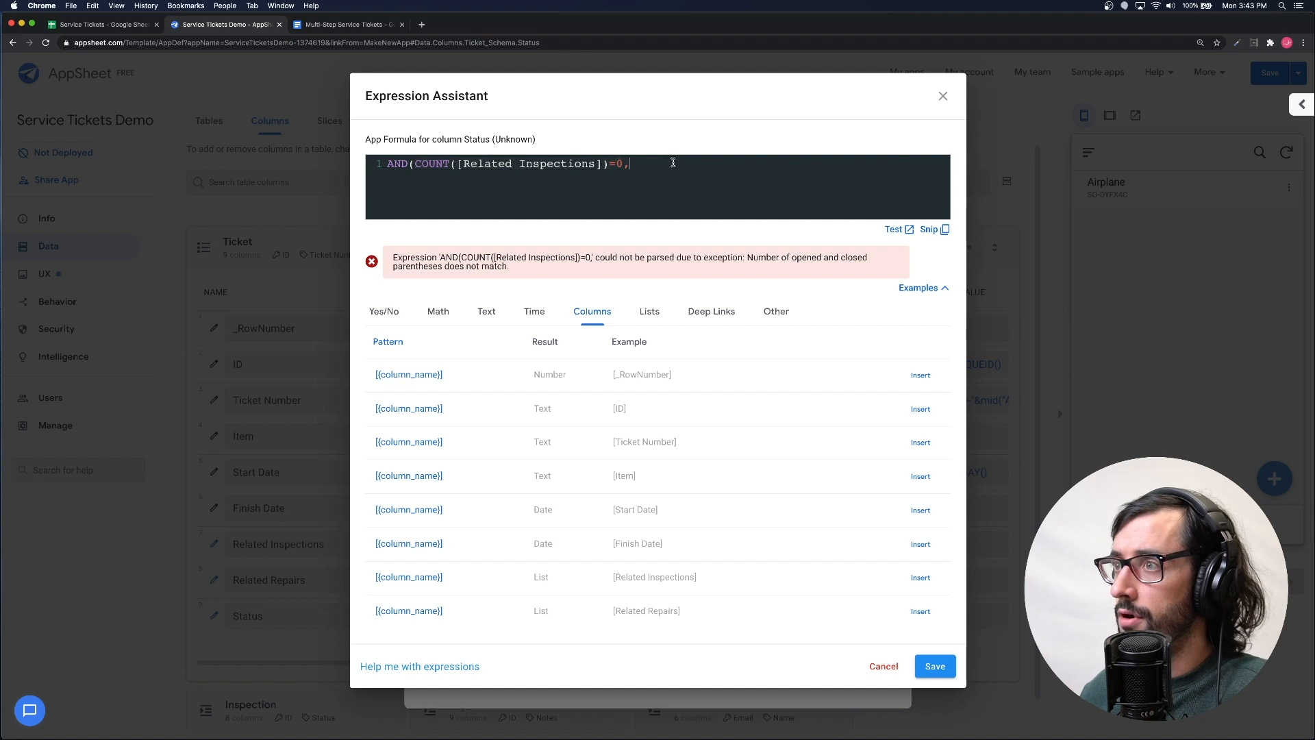
key("ctrl+v")
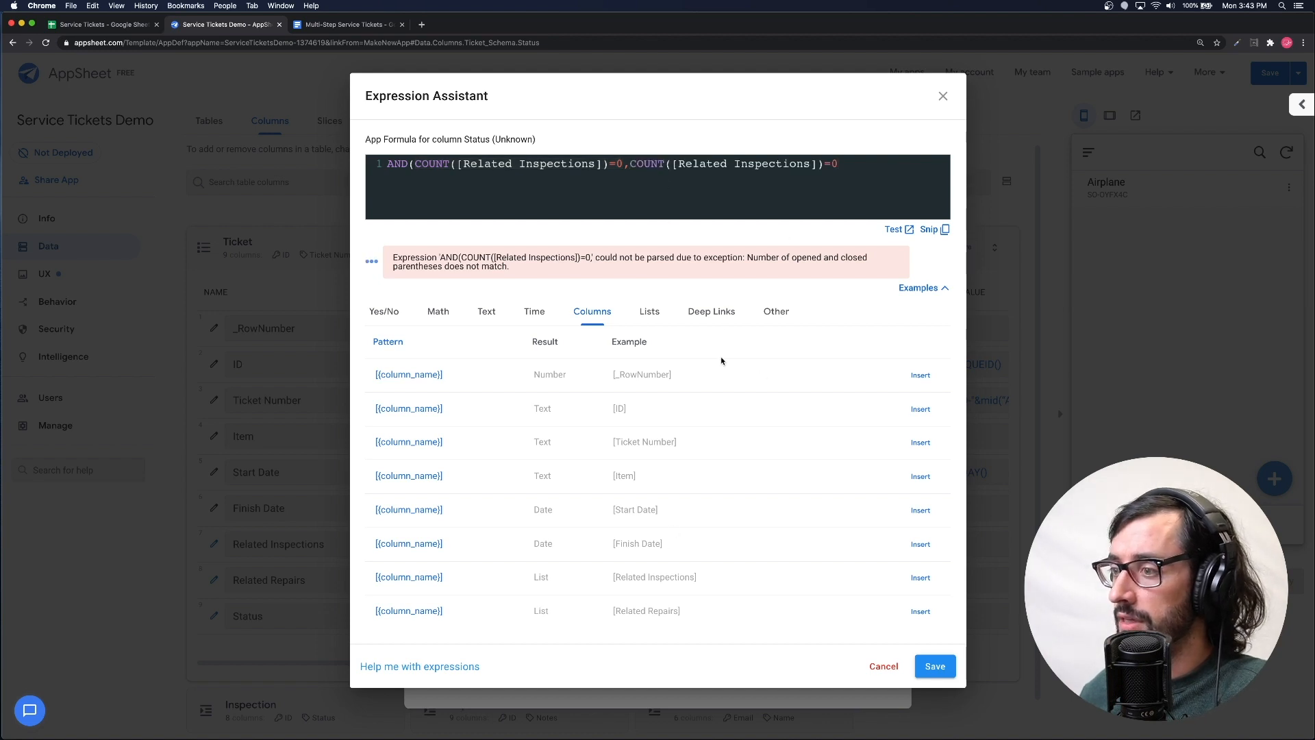
double_click(754, 163)
type("Repai")
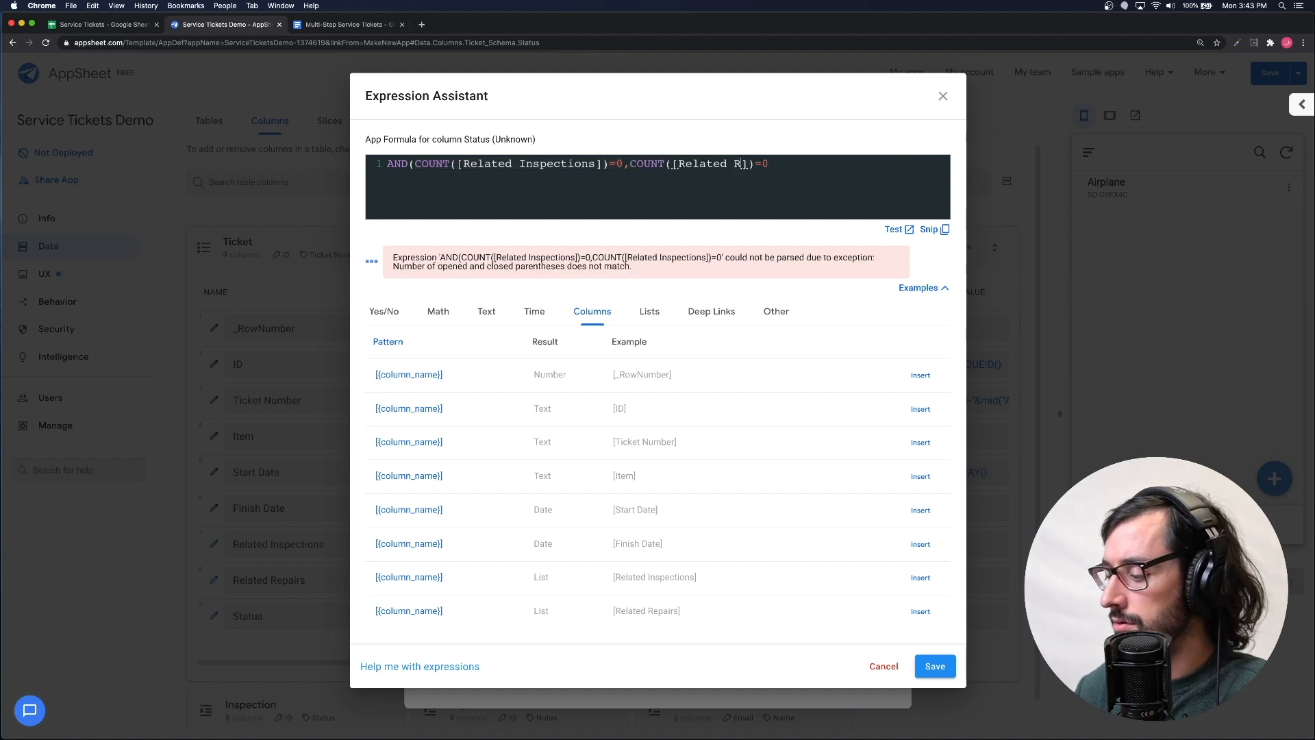
type("rs")
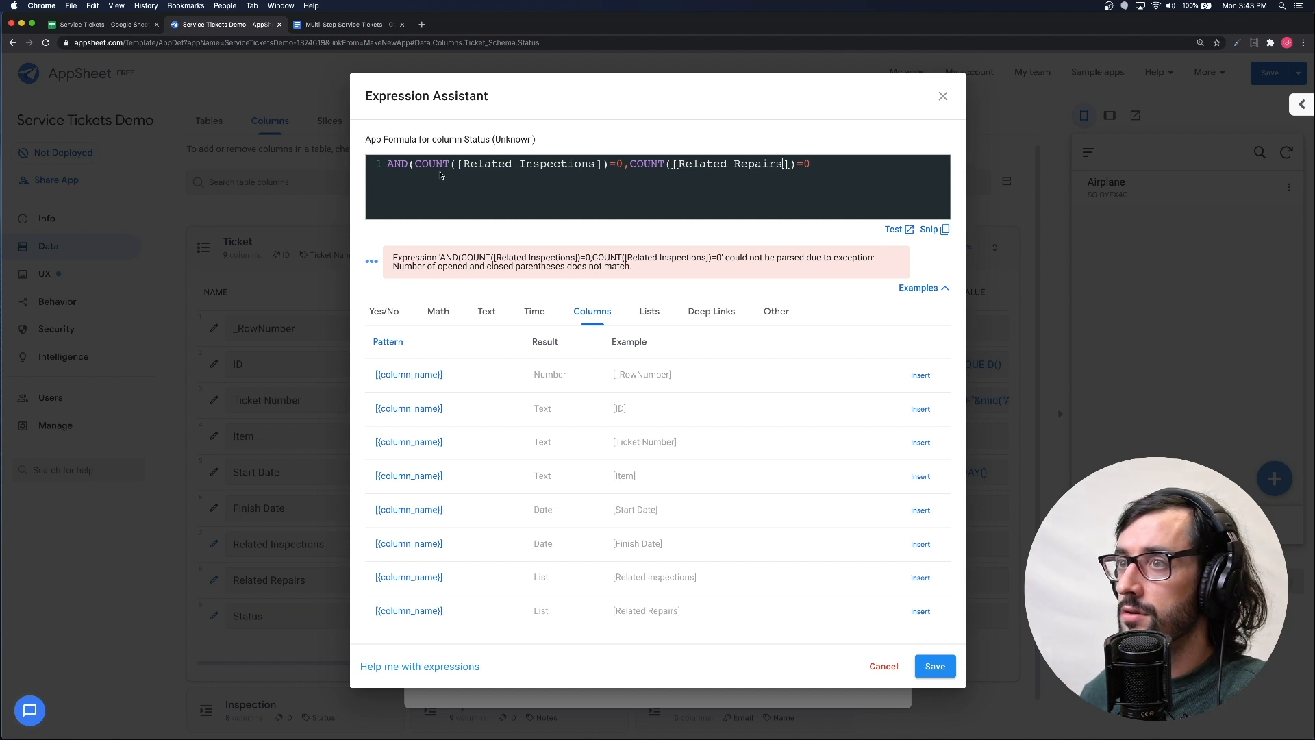
- Put an IFS( function before the AND expression on its own indented line, and add empty quotation marks for the first result below it
left_click(388, 163)
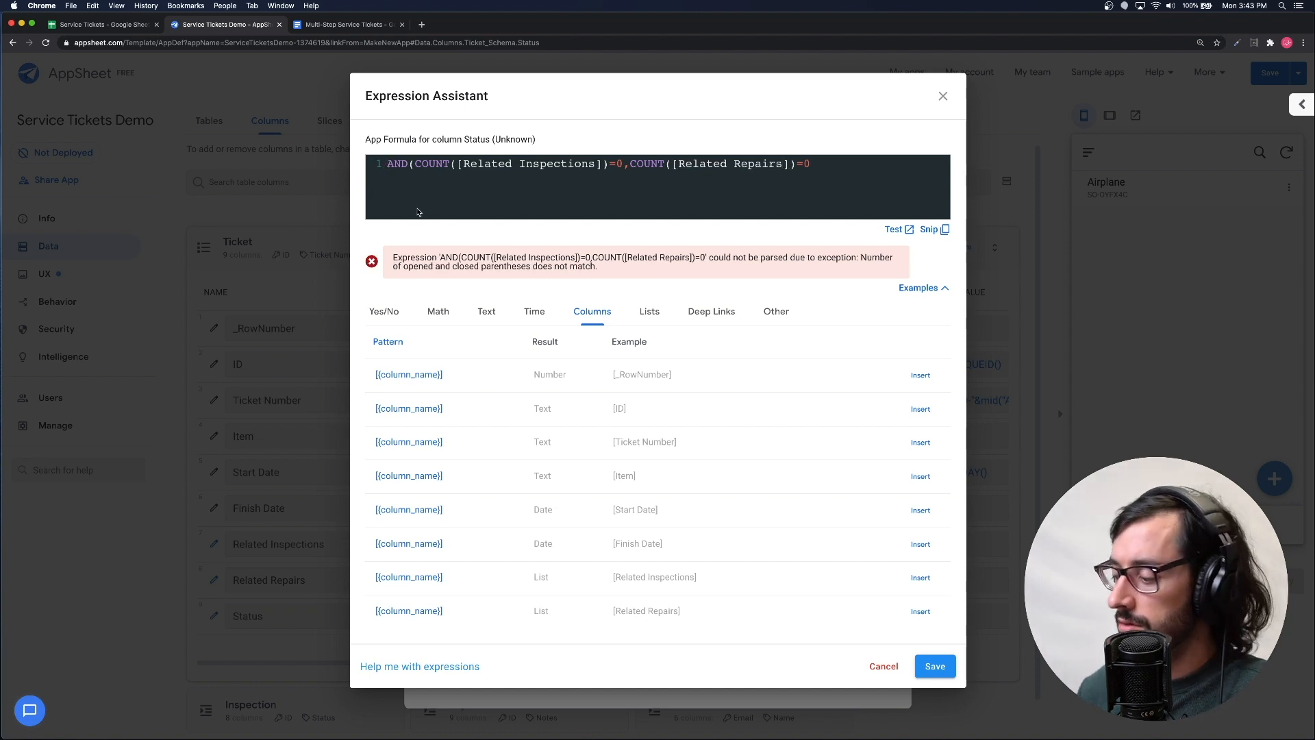
type("IFS")
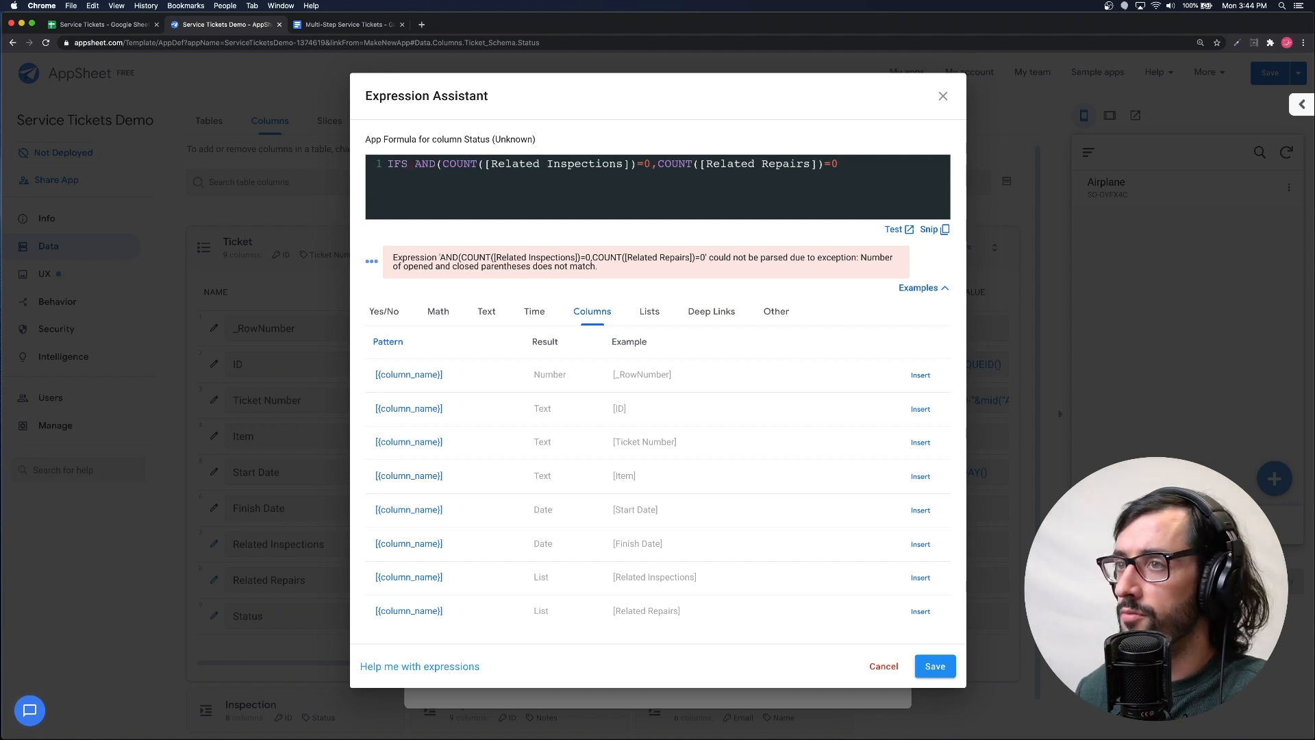
key("BackSpace")
type("(")
key("Return")
key("Tab")
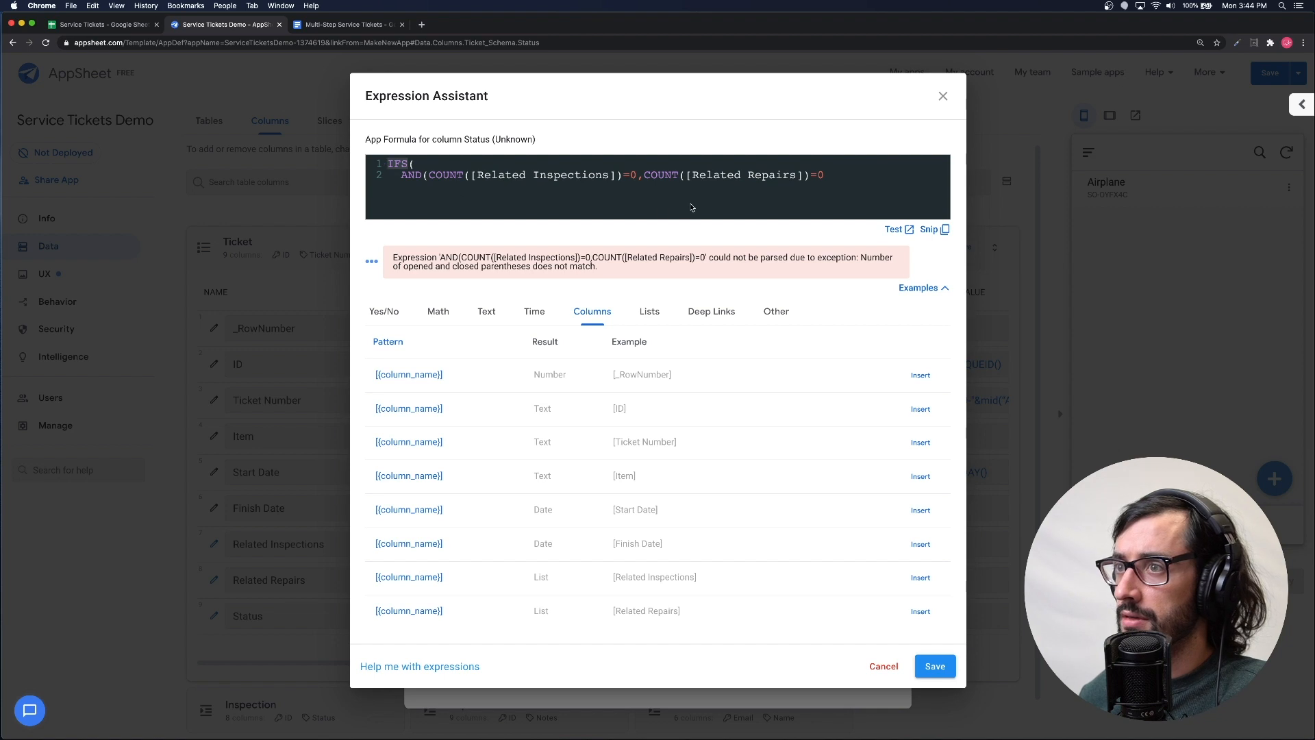
left_click(830, 174)
type(",   \"")
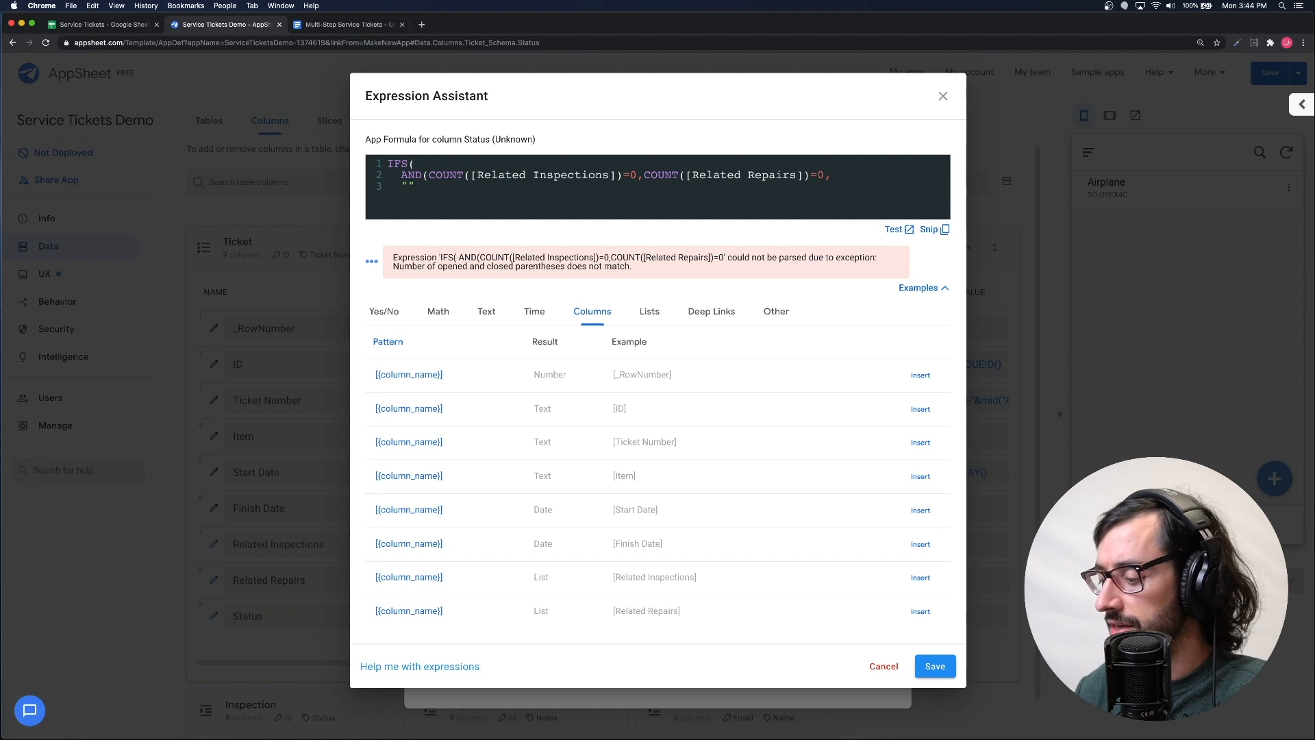
type("Related Insp")
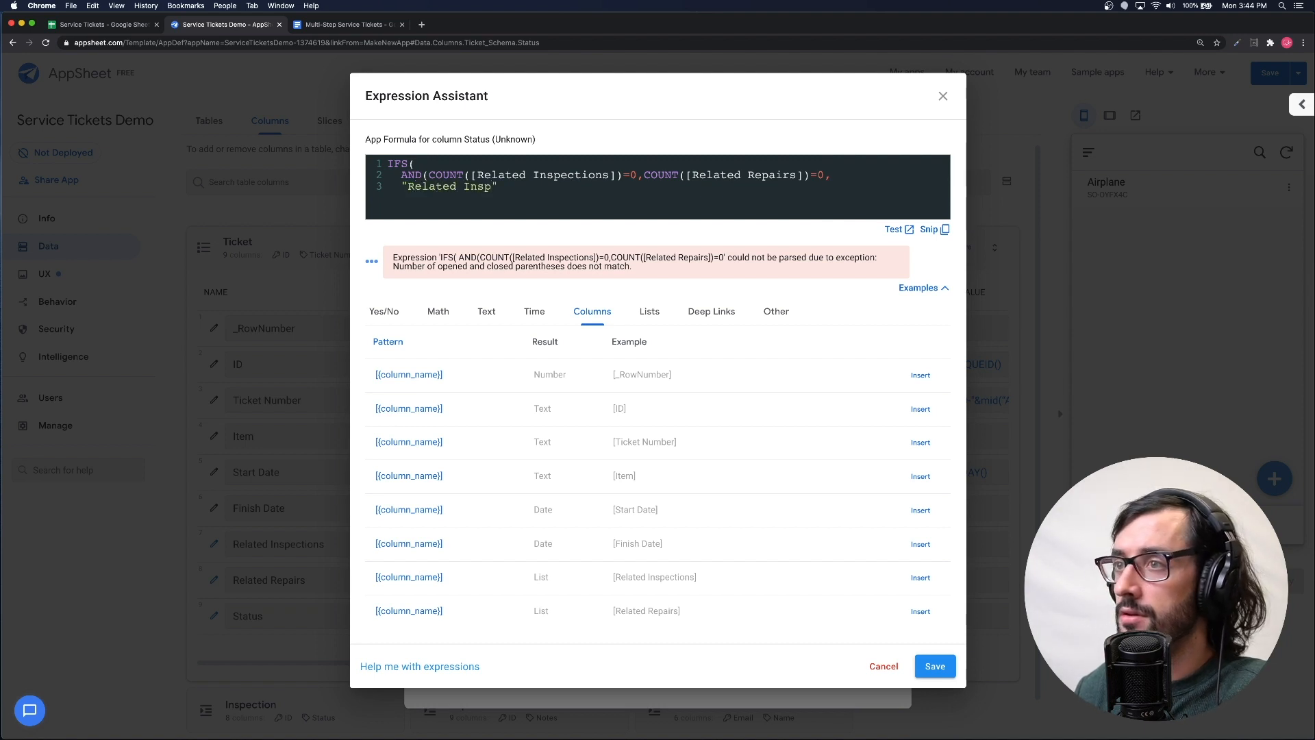
key("BackSpace")
key("BackSpace")
key("BackSpace")
key("BackSpace")
key("BackSpace")
key("BackSpace")
key("BackSpace")
key("BackSpace")
key("BackSpace")
key("BackSpace")
key("BackSpace")
key("BackSpace")
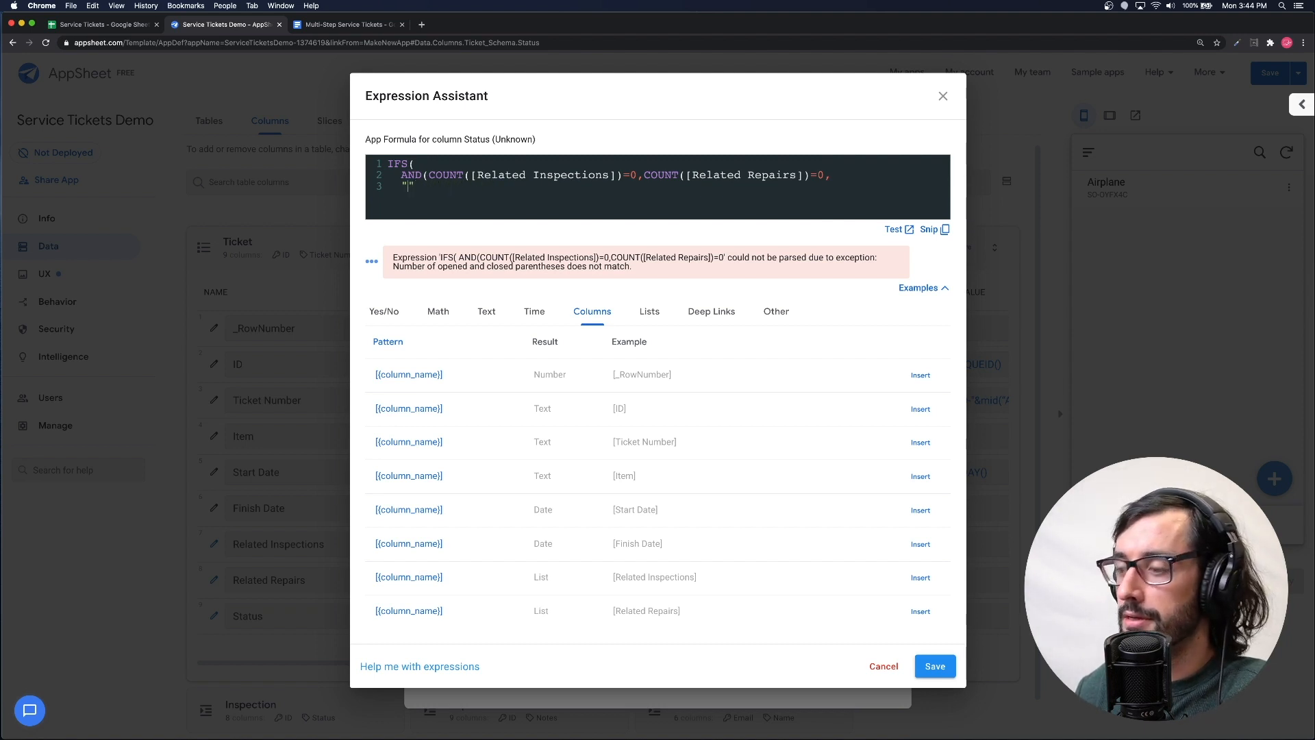
type("New")
key("BackSpace")
key("BackSpace")
key("BackSpace")
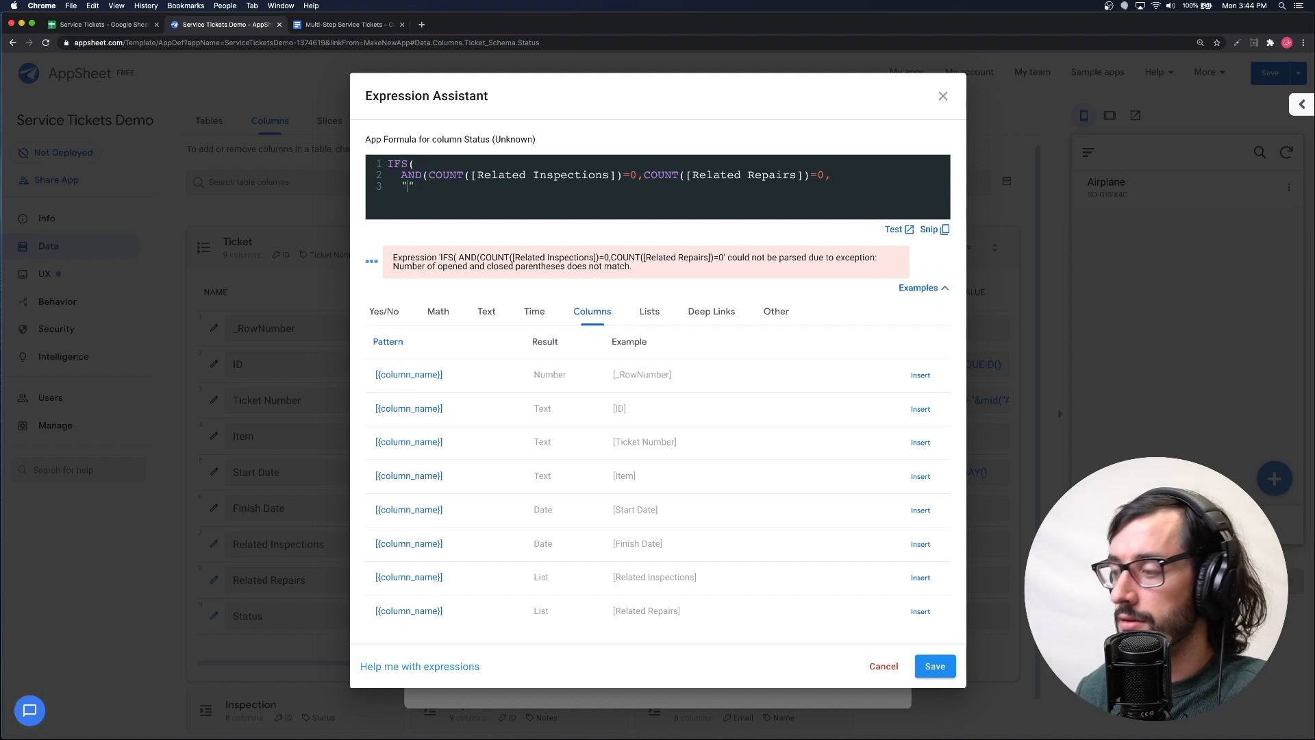
- Enter "1. Pending Inspection" as the first IFS result, followed by a comma and a new line
type("Pending Insp")
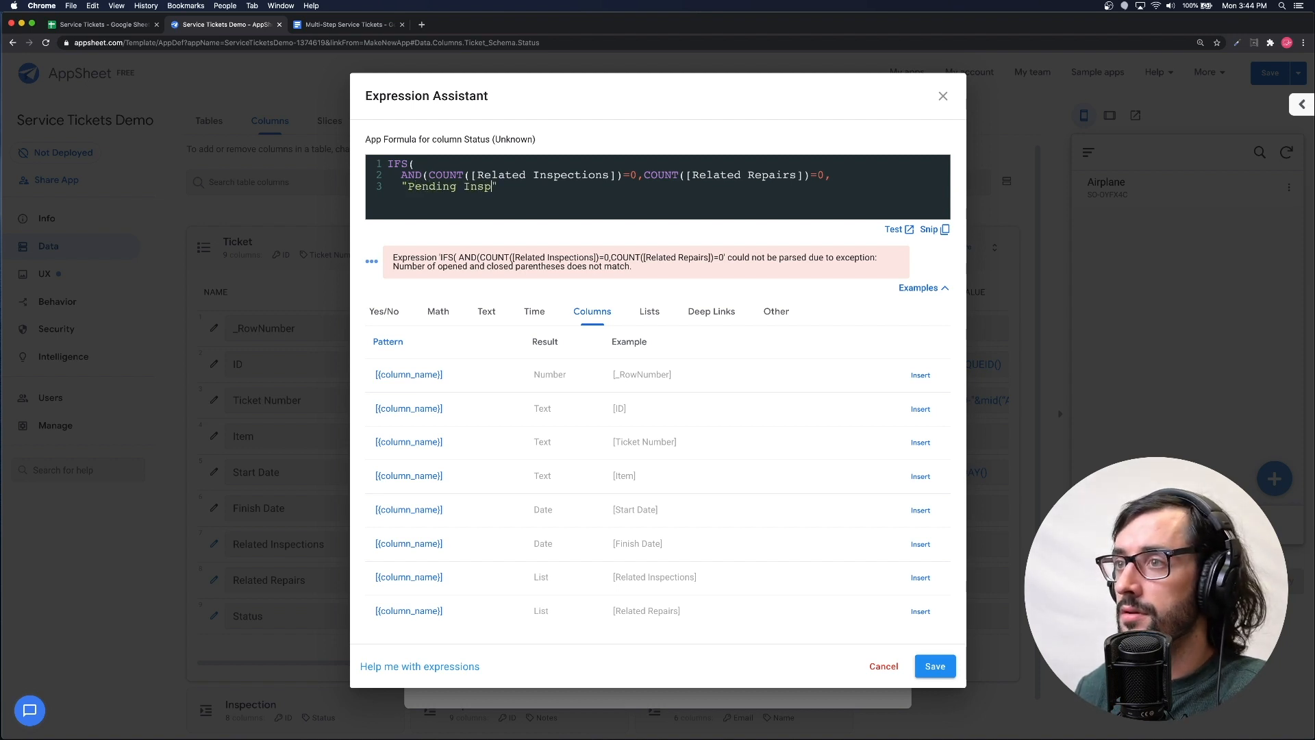
type("ection")
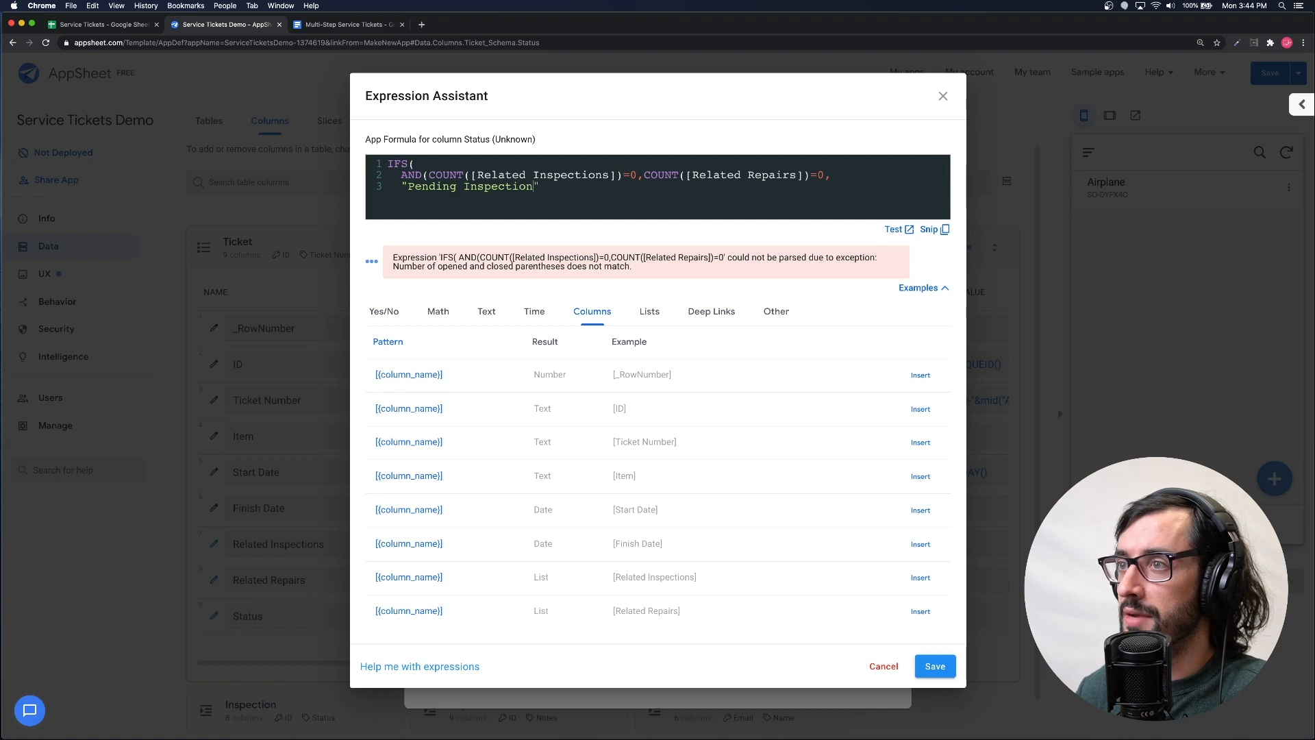
left_click(411, 186)
type("1.")
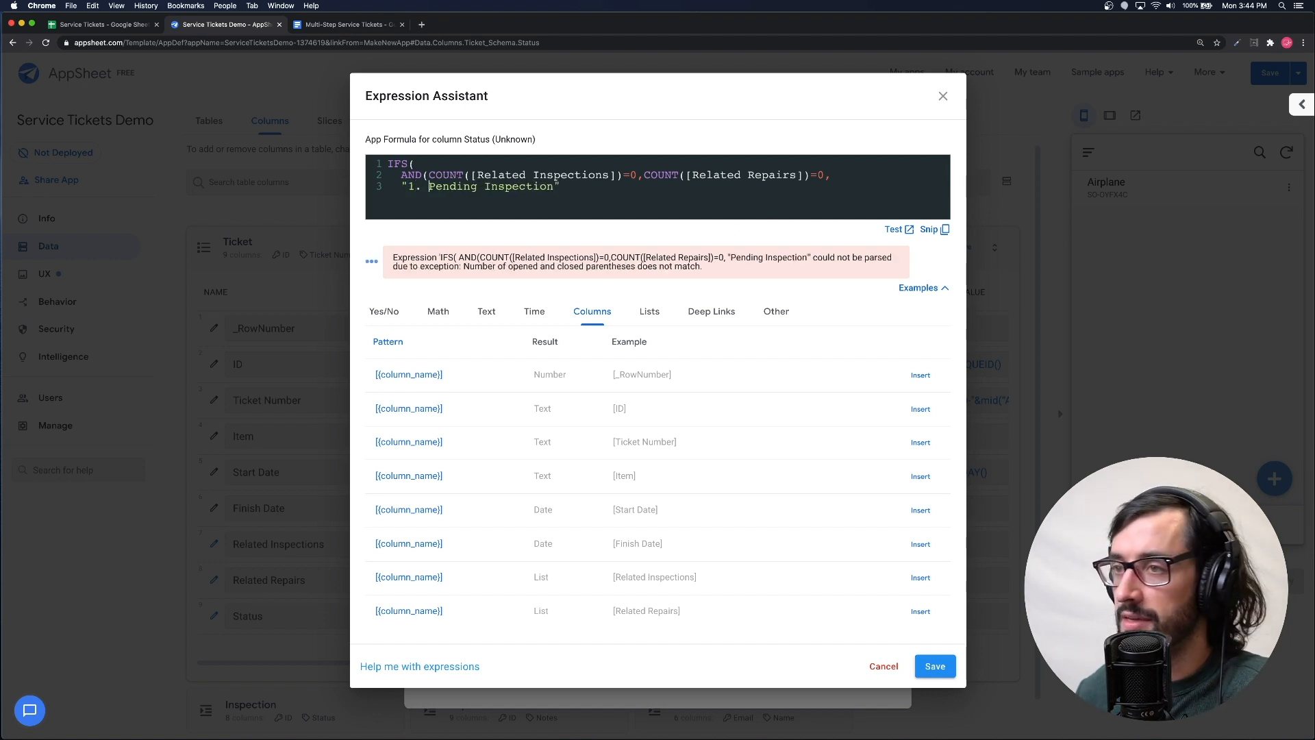
left_click(572, 187)
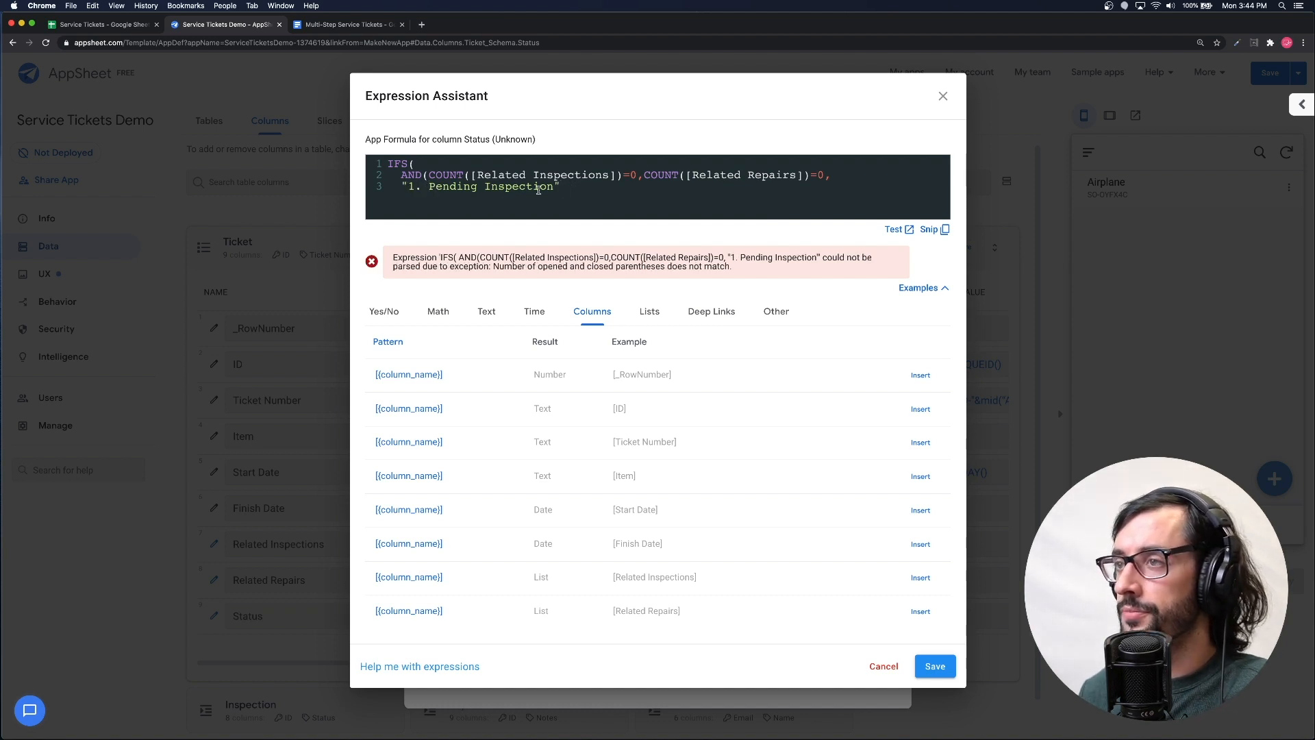
key("Return")
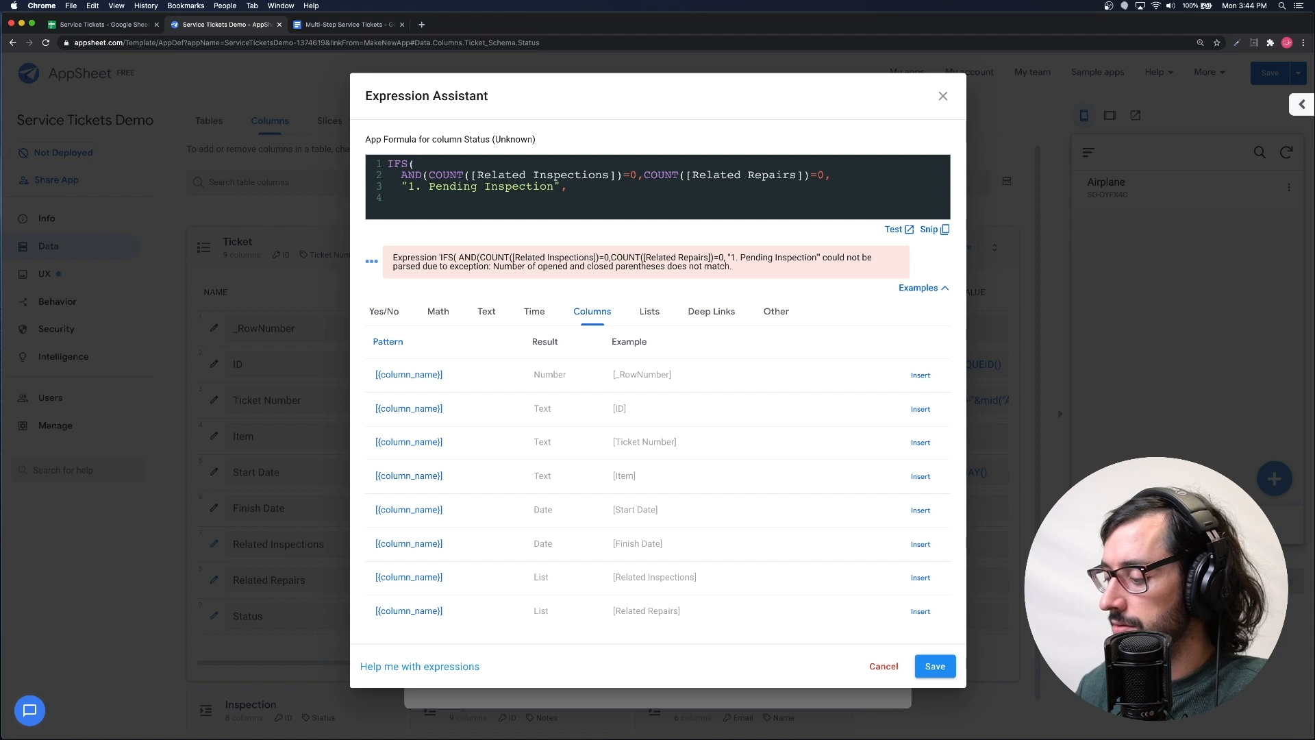
- Add "ERROR" as the fallback IFS result, and close the IFS function on a new line and the AND function after its second condition
type("\"")
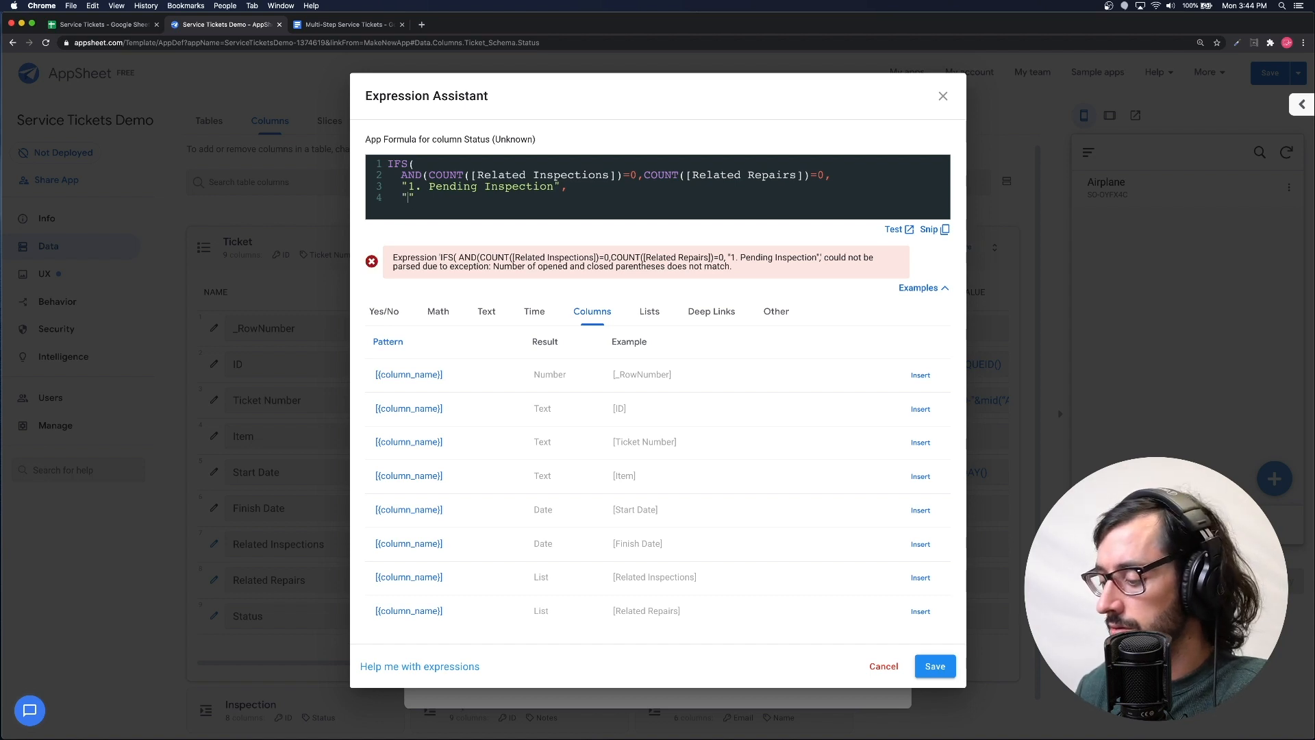
type("ERROR")
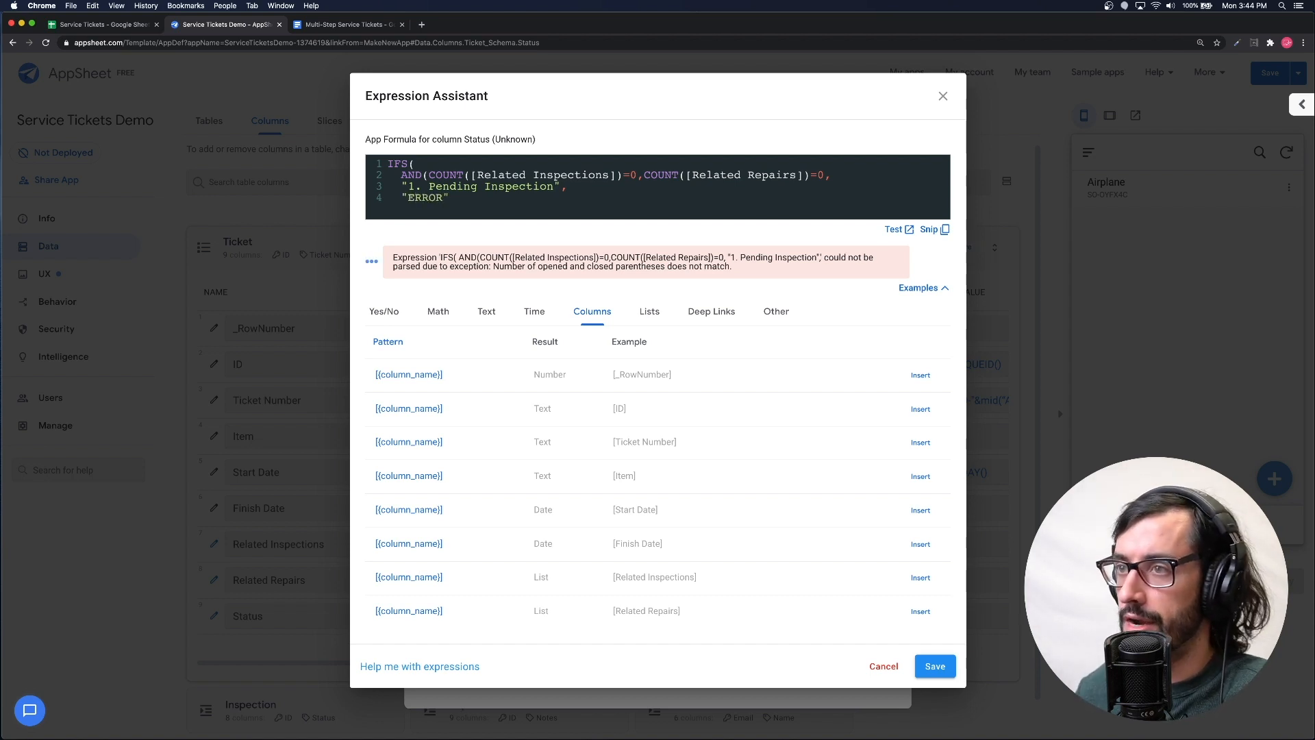
left_click(465, 193)
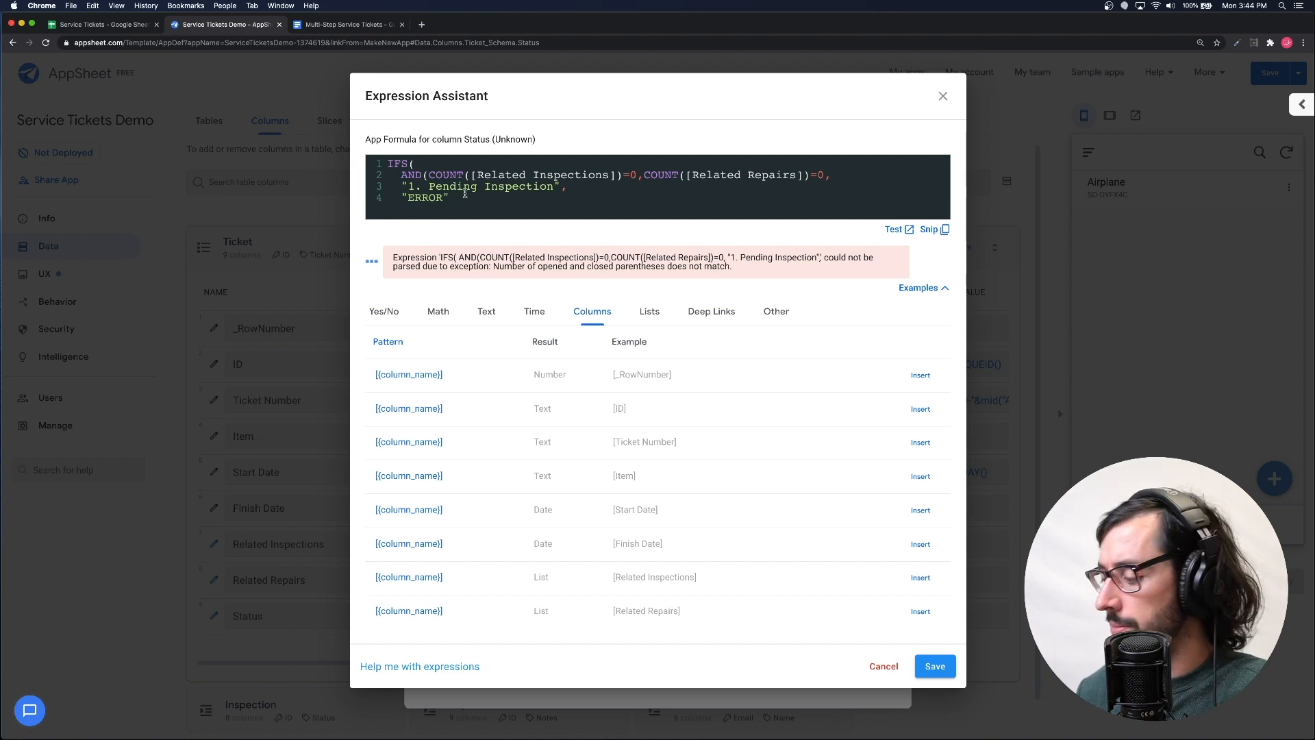
key("Return")
type(")")
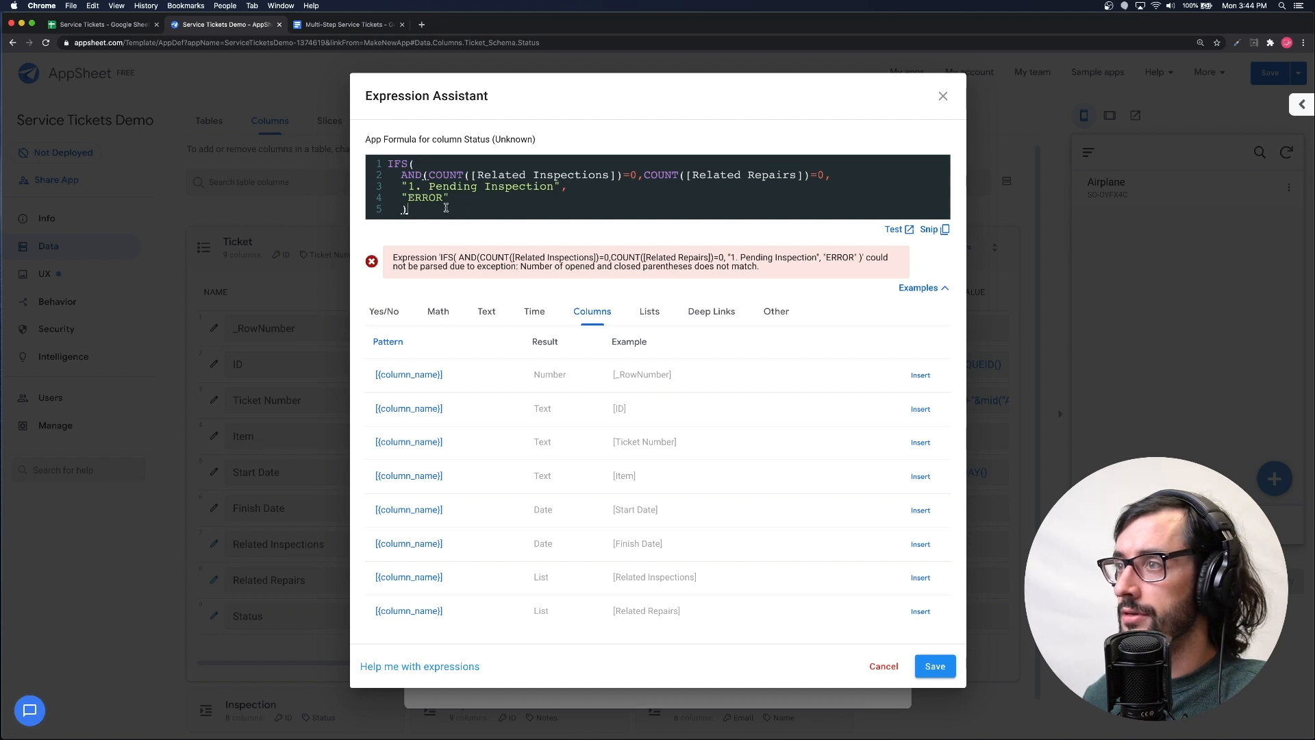
left_click(825, 176)
type(")")
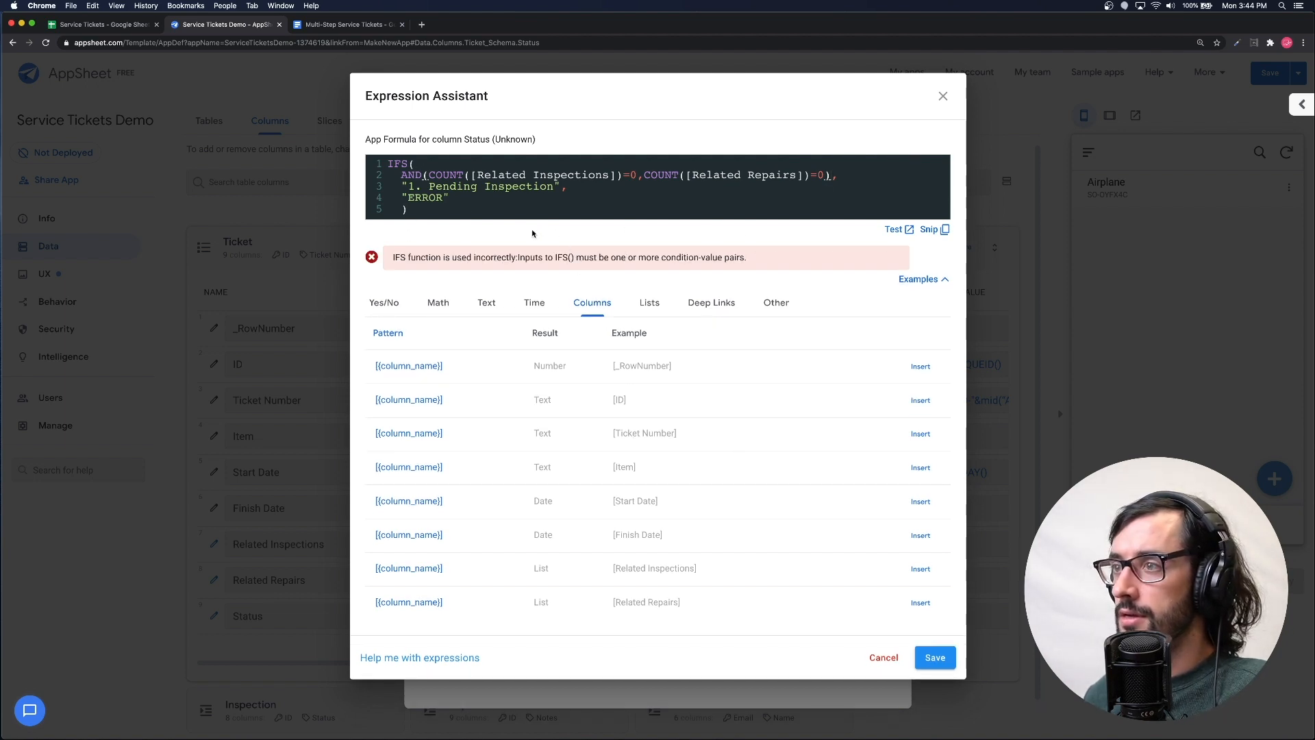
- Remove the "ERROR" line from the IFS expression along with the trailing comma after "1. Pending Inspection"
left_click_drag(449, 197, 392, 197)
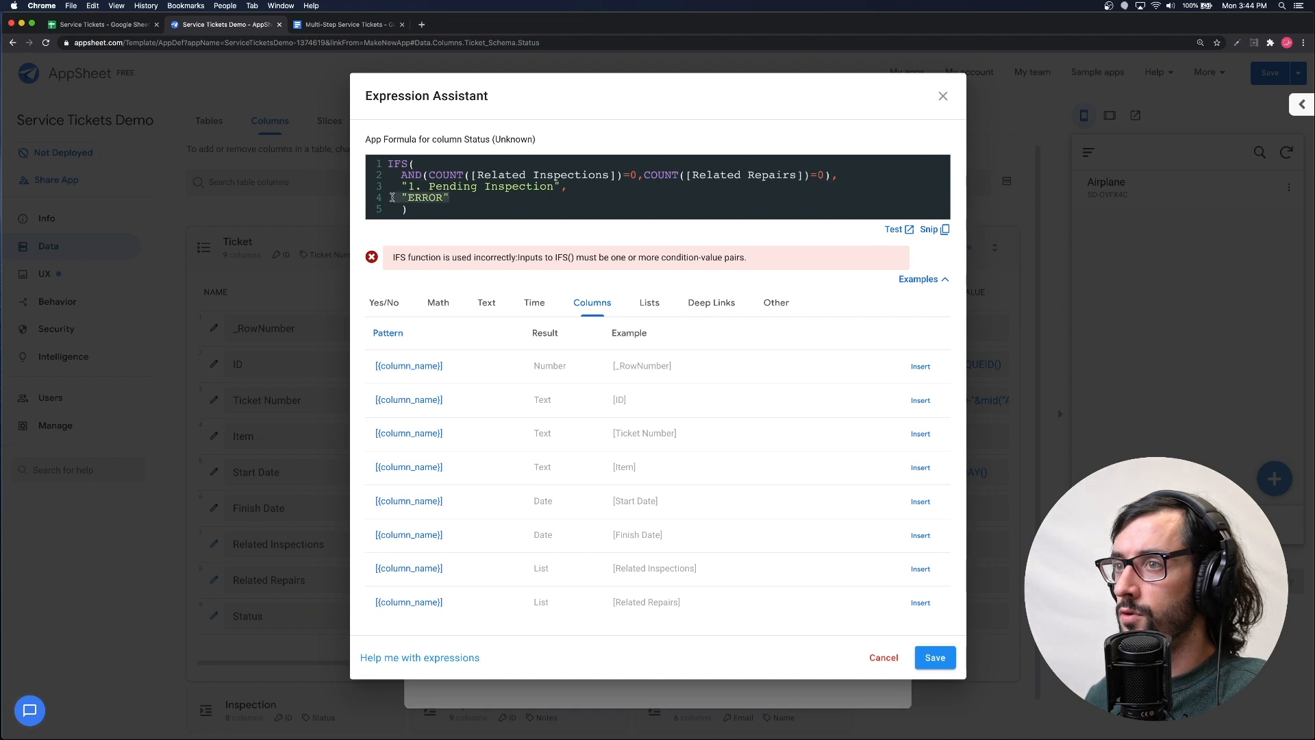
key("BackSpace")
key("BackSpace")
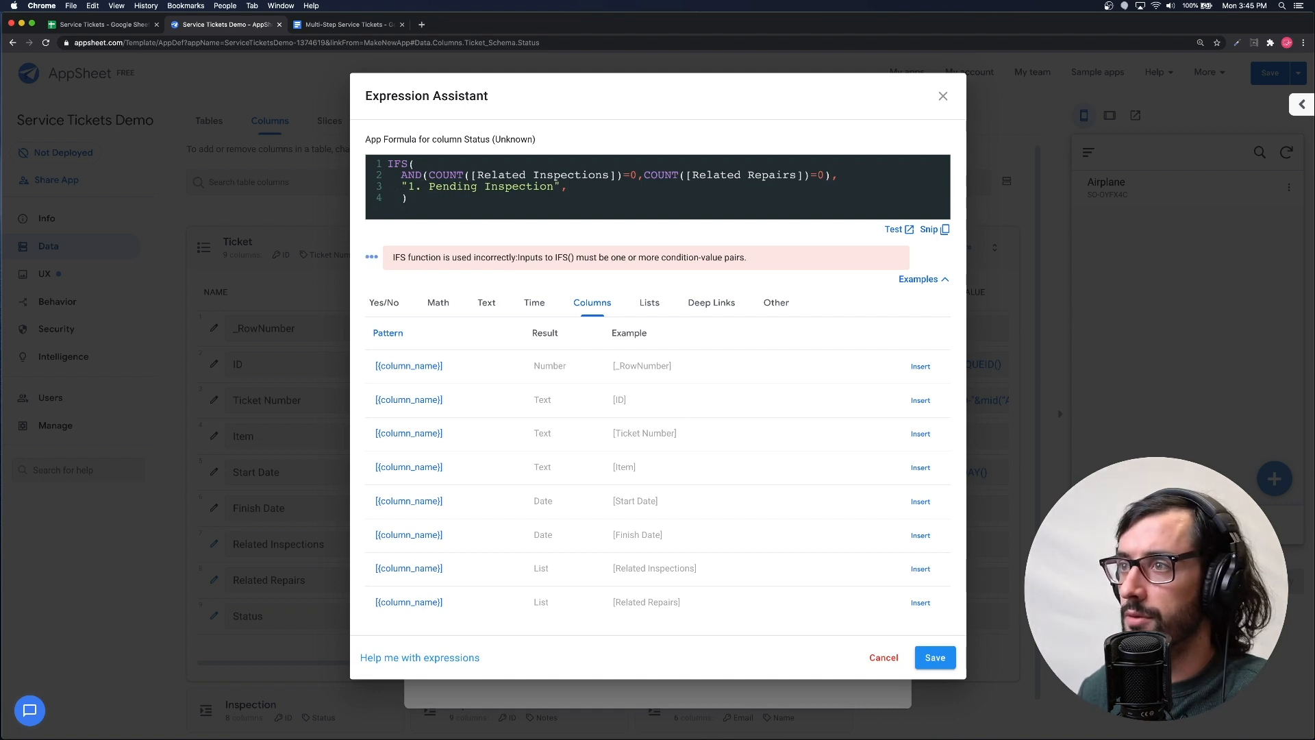
key("BackSpace")
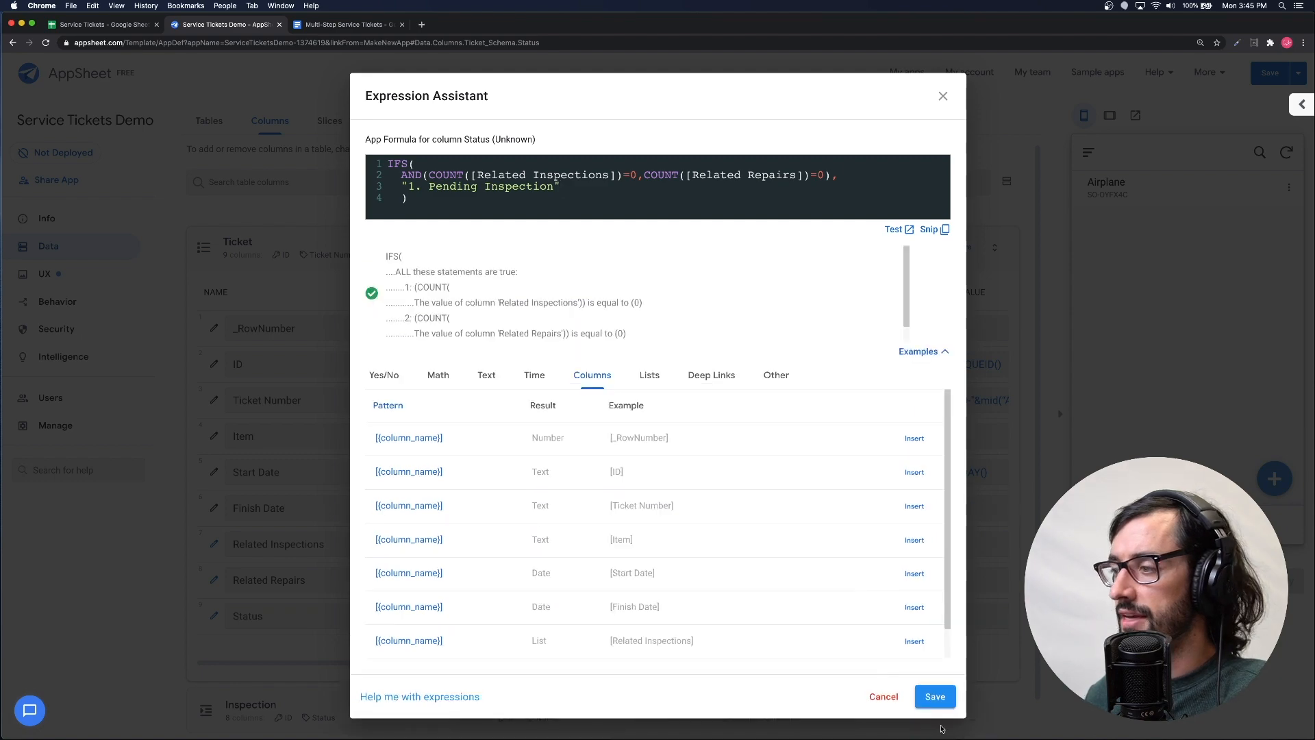
- Save the Status column's formula, finish editing the virtual column, and save the app
left_click(935, 696)
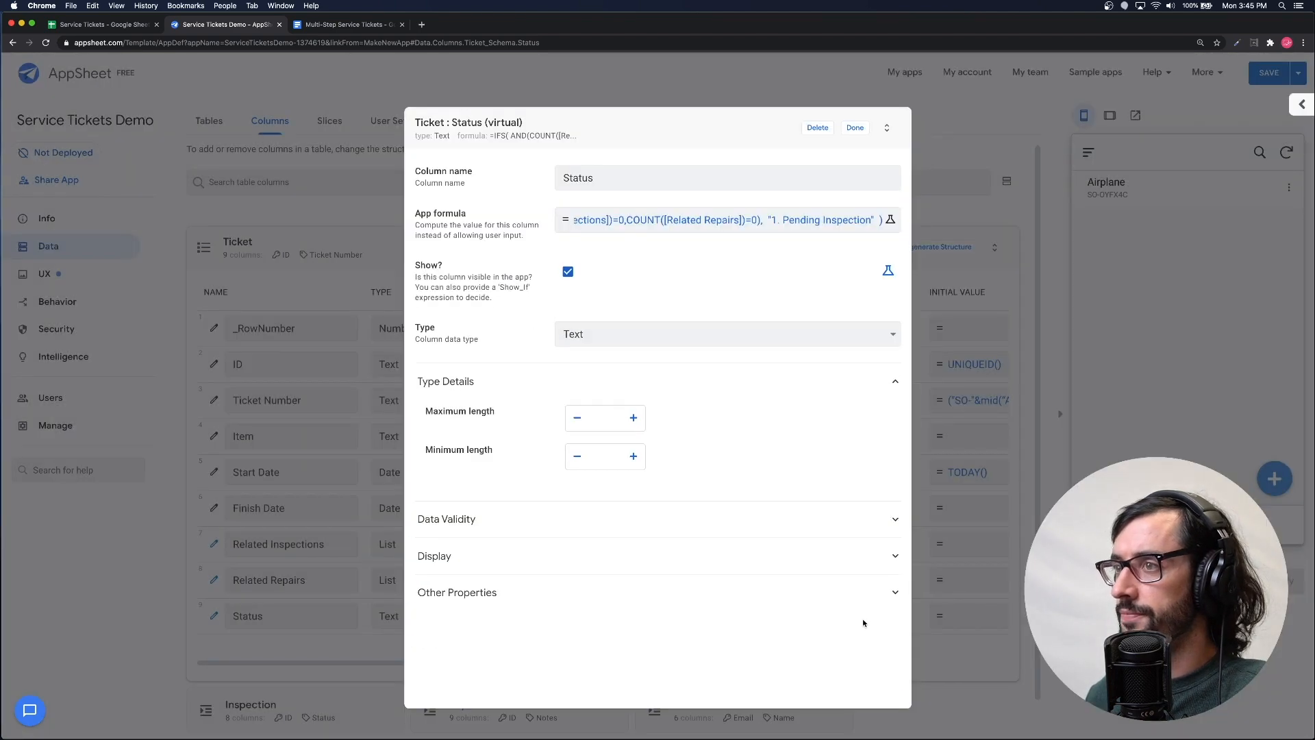
left_click(855, 129)
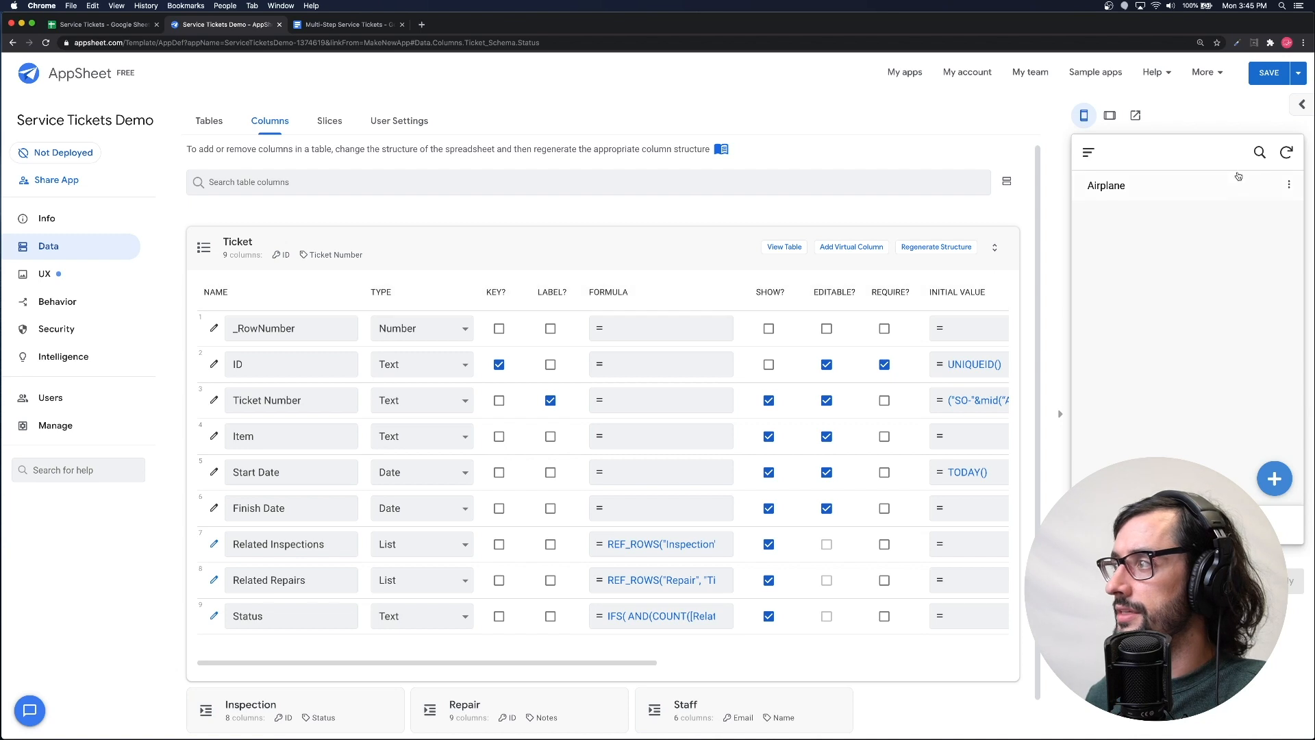
left_click(1272, 75)
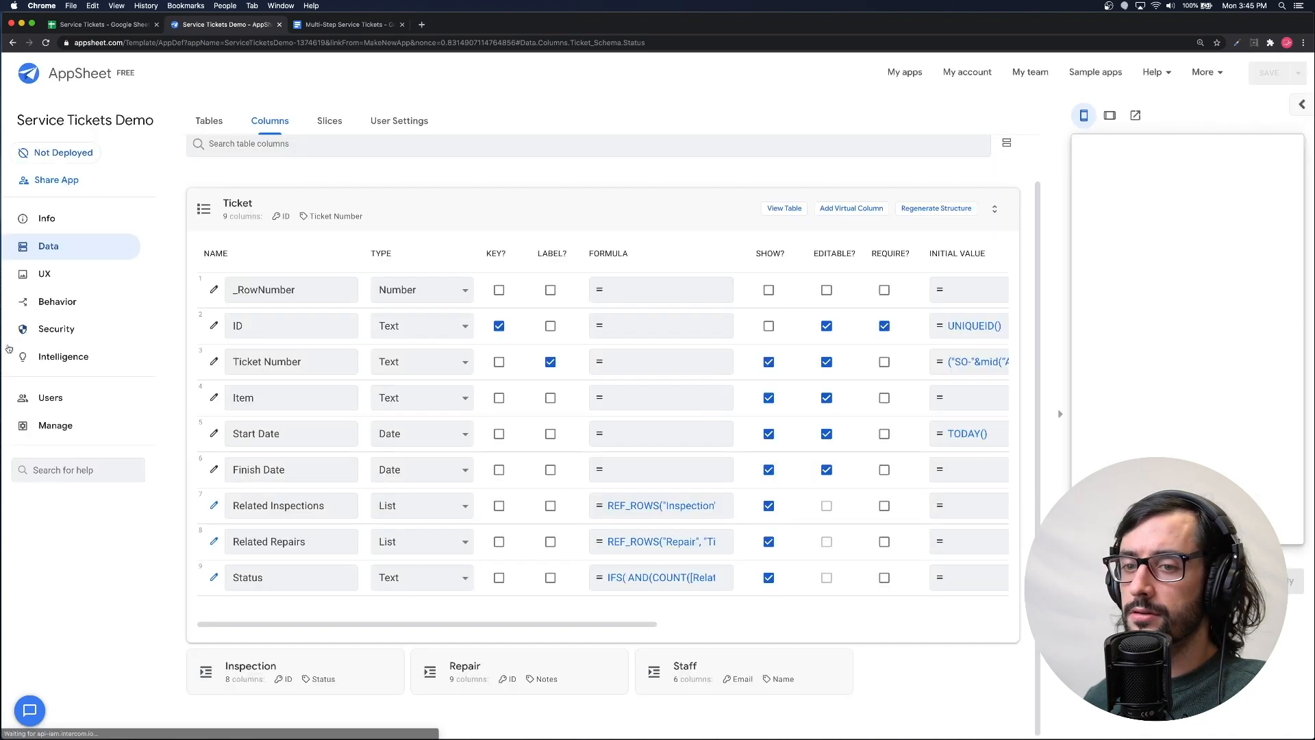
- Open the Ticket view's settings and change its view type to deck
left_click(54, 302)
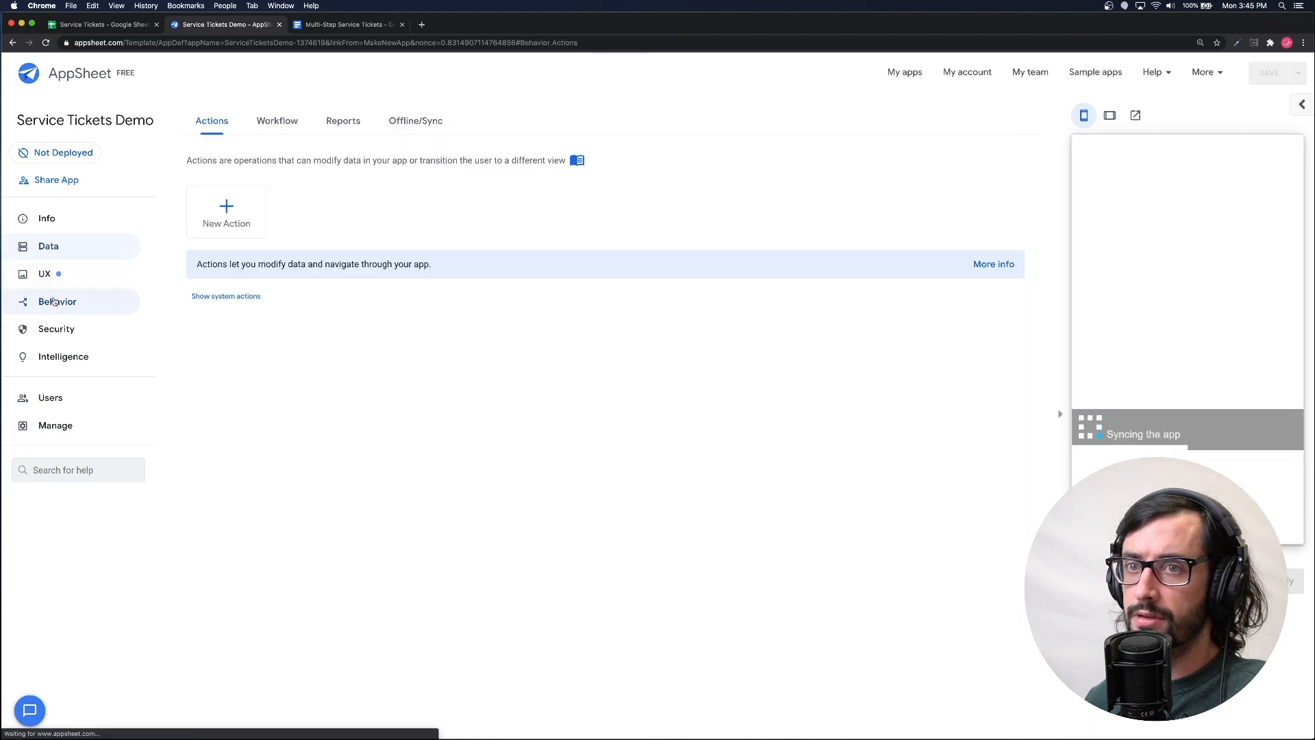
left_click(47, 274)
left_click(295, 376)
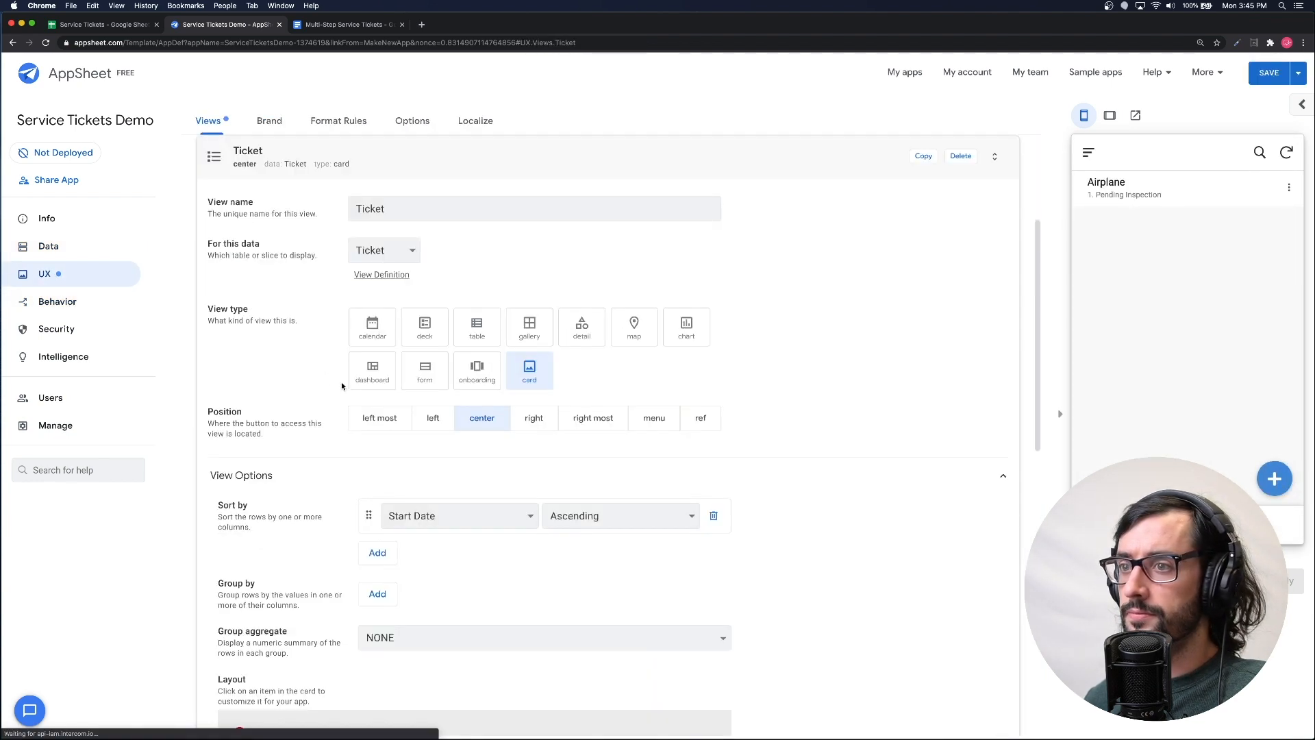
left_click(431, 328)
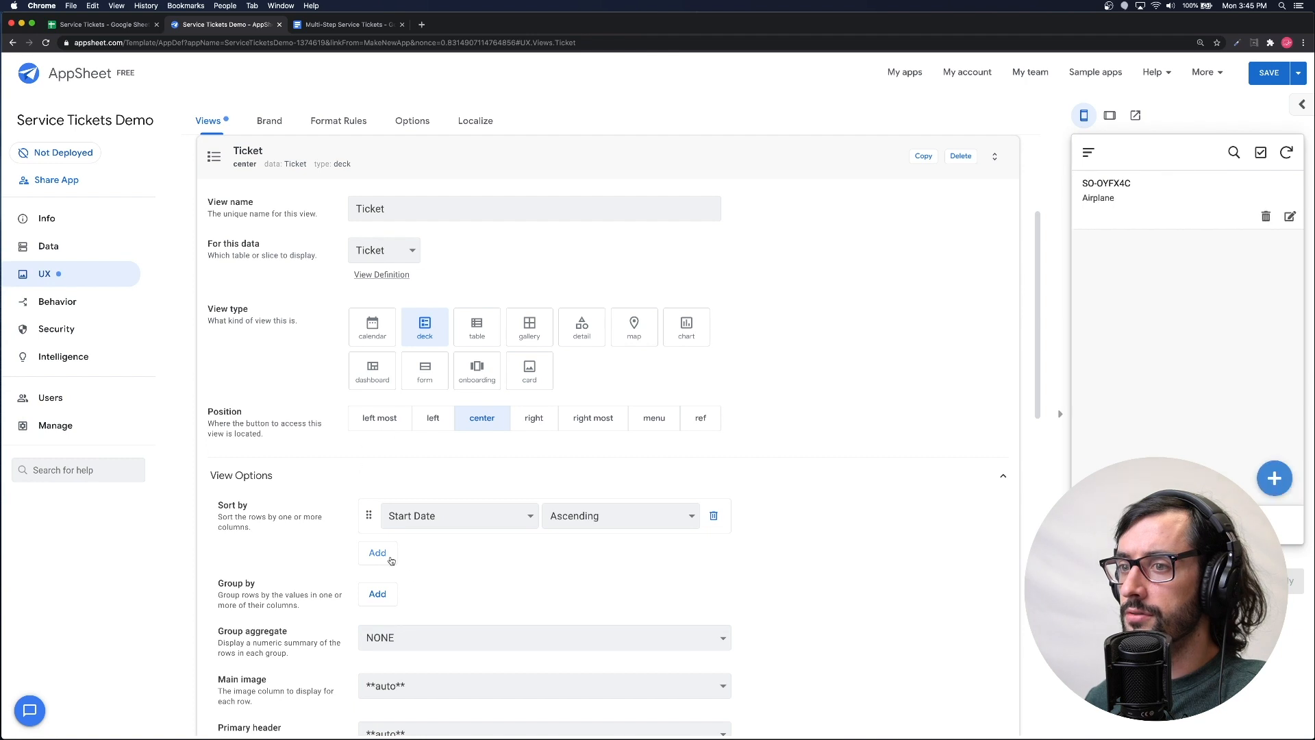
- Group the Ticket view by Status in ascending order and set the group aggregate to COUNT
scroll(392, 527, "down", 2)
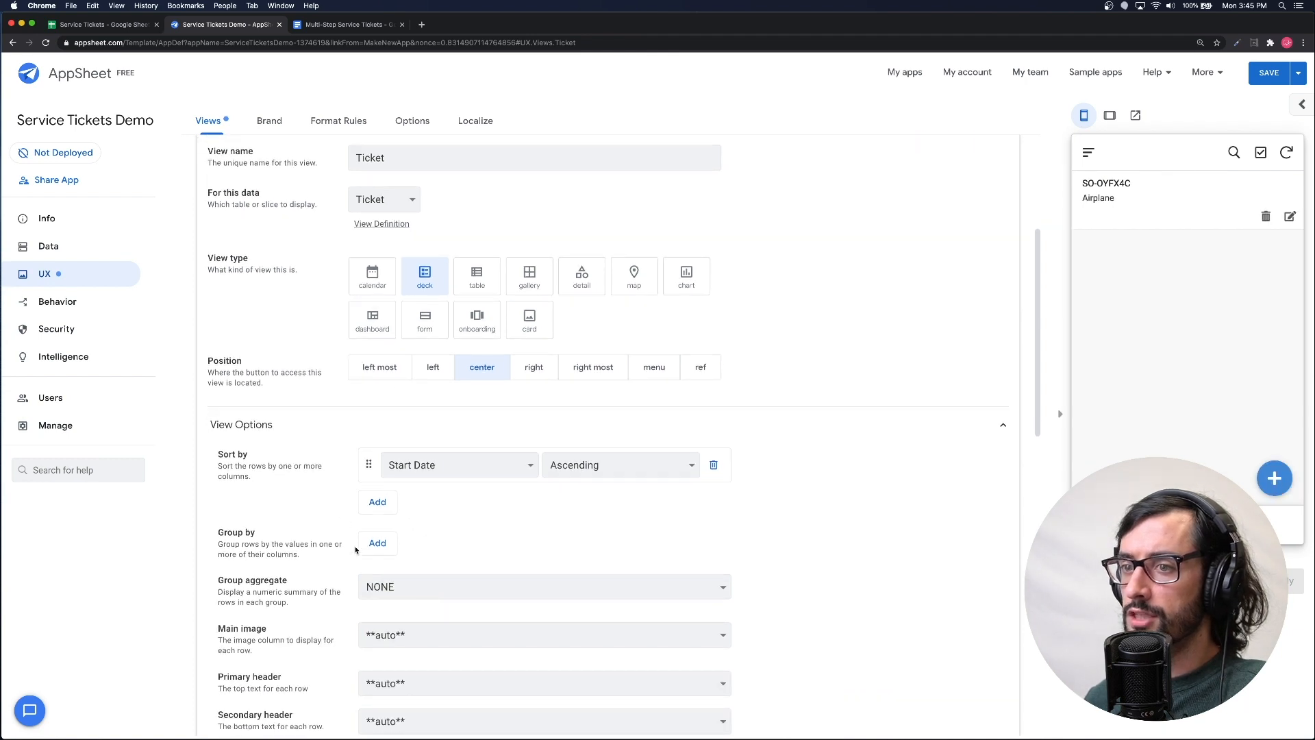
left_click(373, 545)
left_click(425, 545)
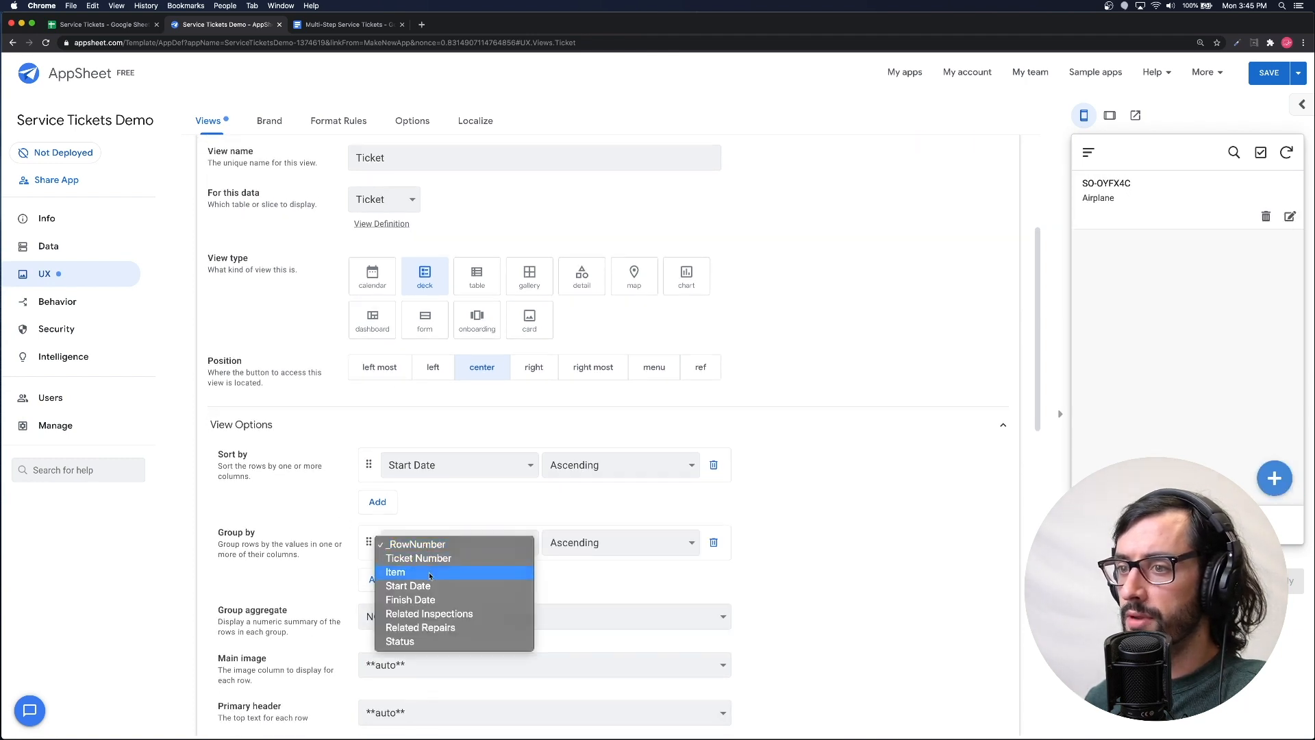
left_click(429, 642)
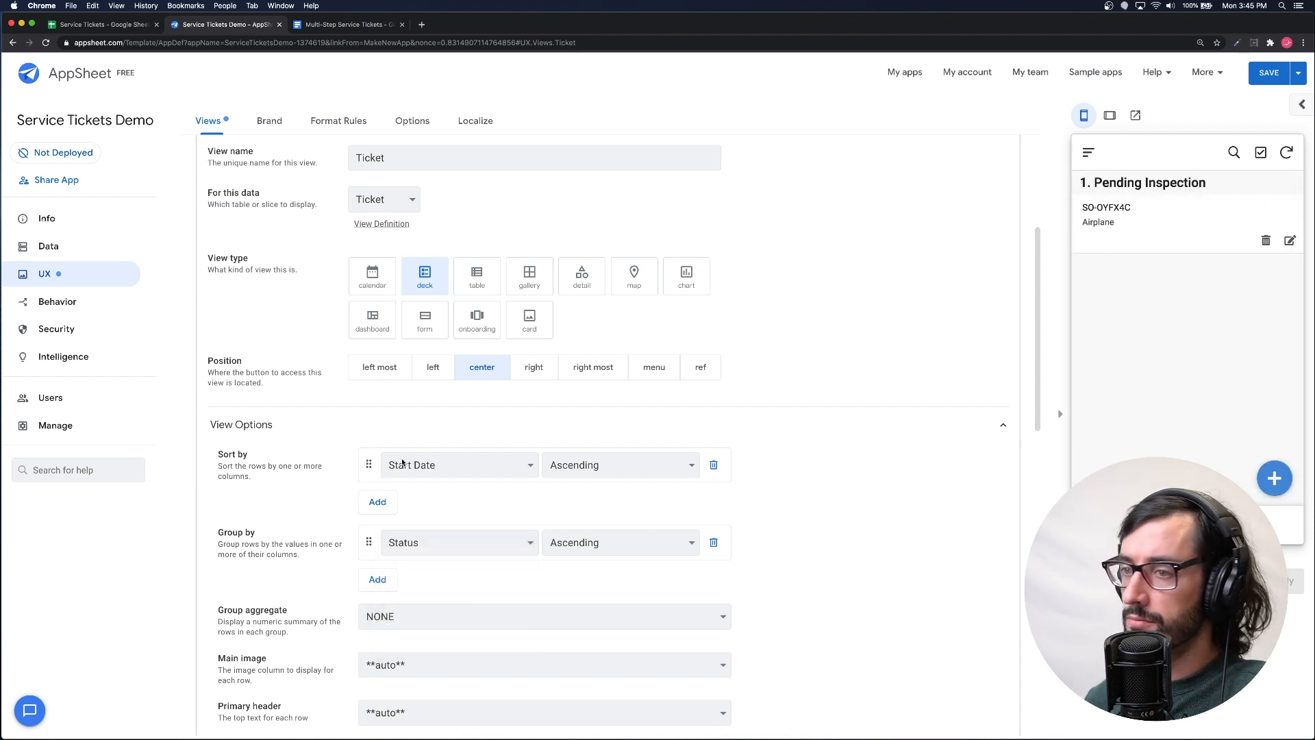
left_click(384, 617)
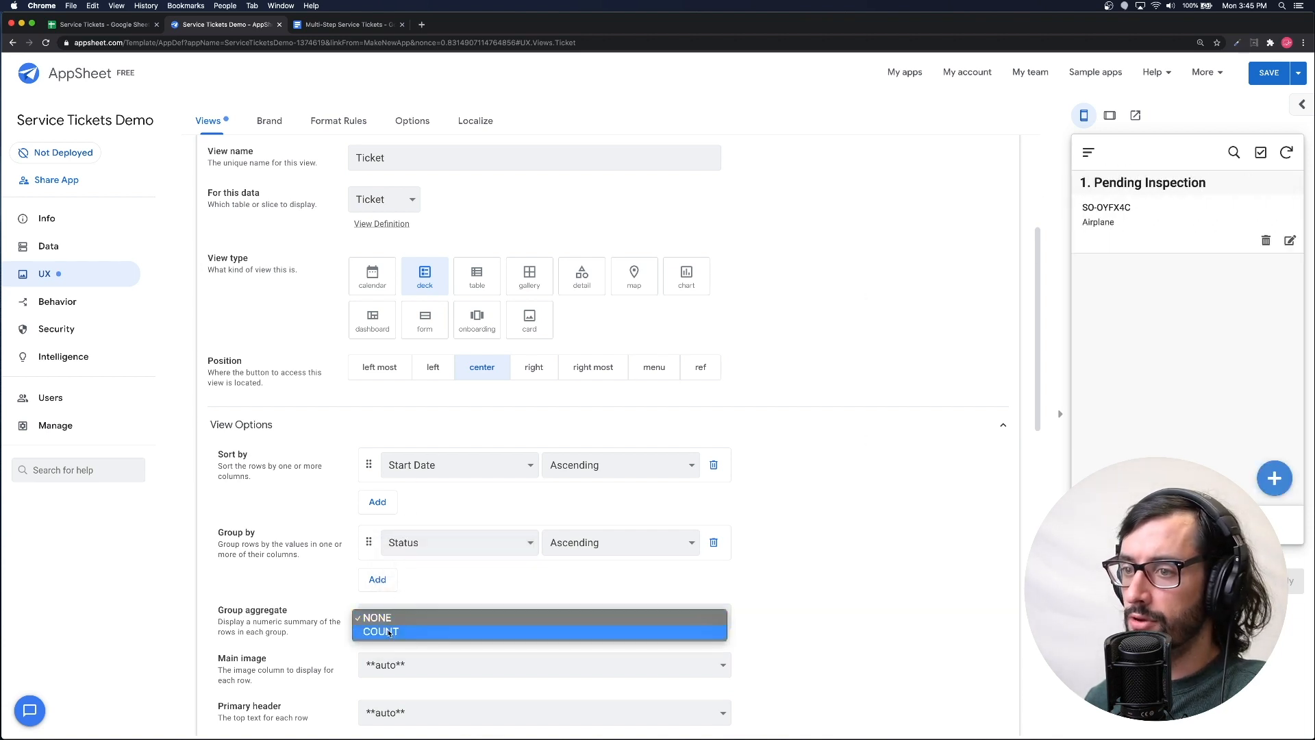
left_click(388, 633)
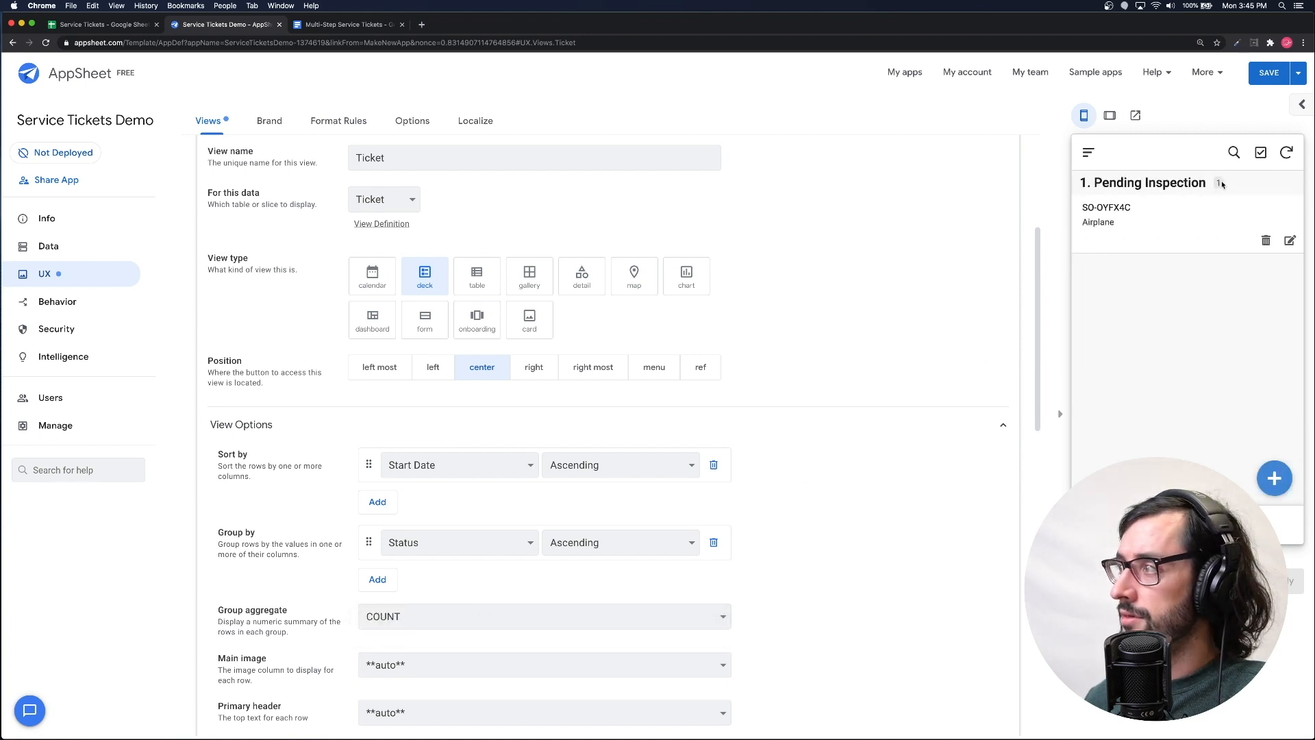
- Collapse the Ticket view's settings and save the app
scroll(603, 562, "down", 3)
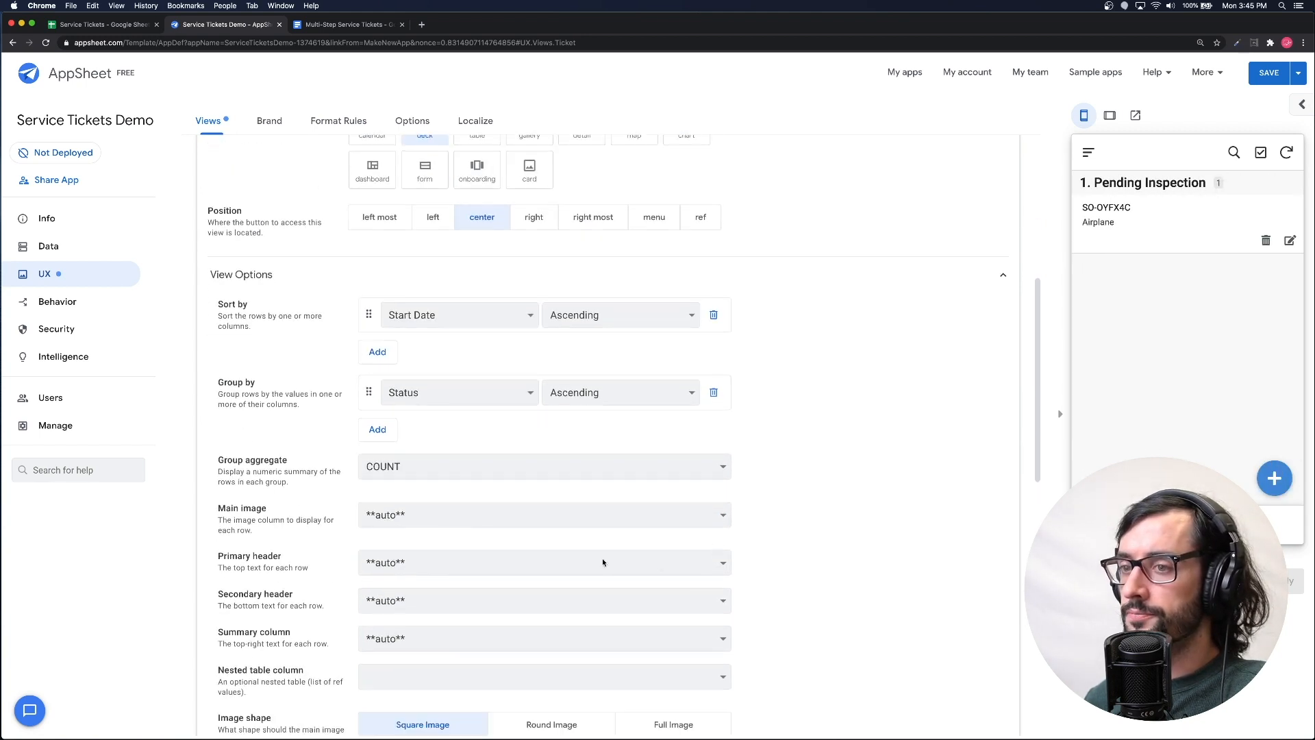
scroll(888, 472, "up", 6)
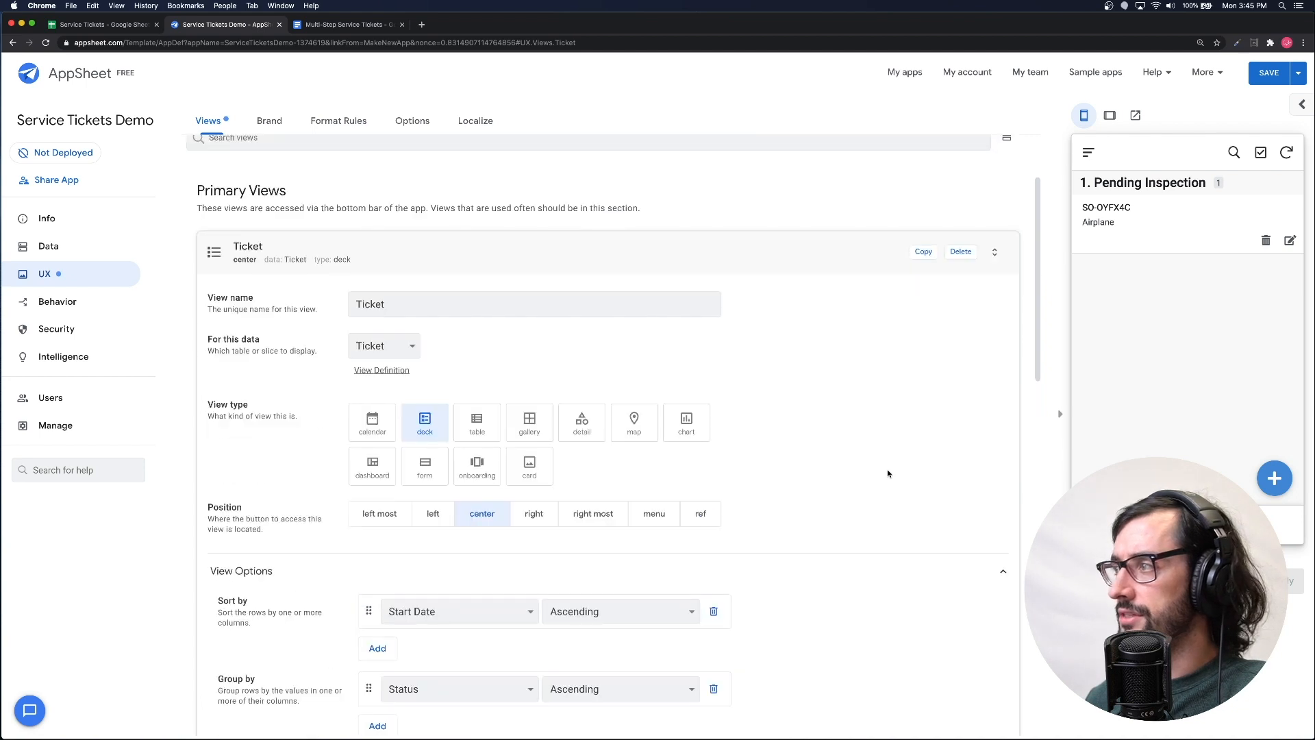
scroll(426, 603, "down", 3)
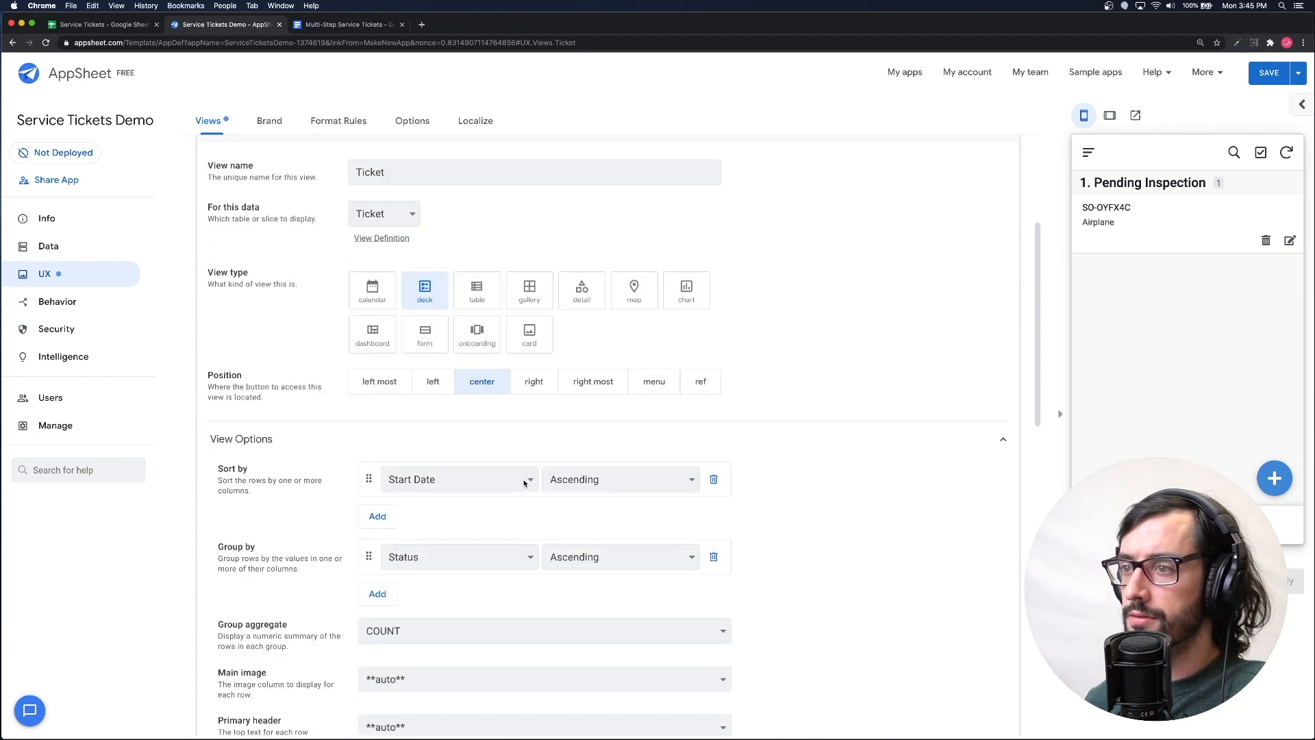
scroll(735, 468, "up", 4)
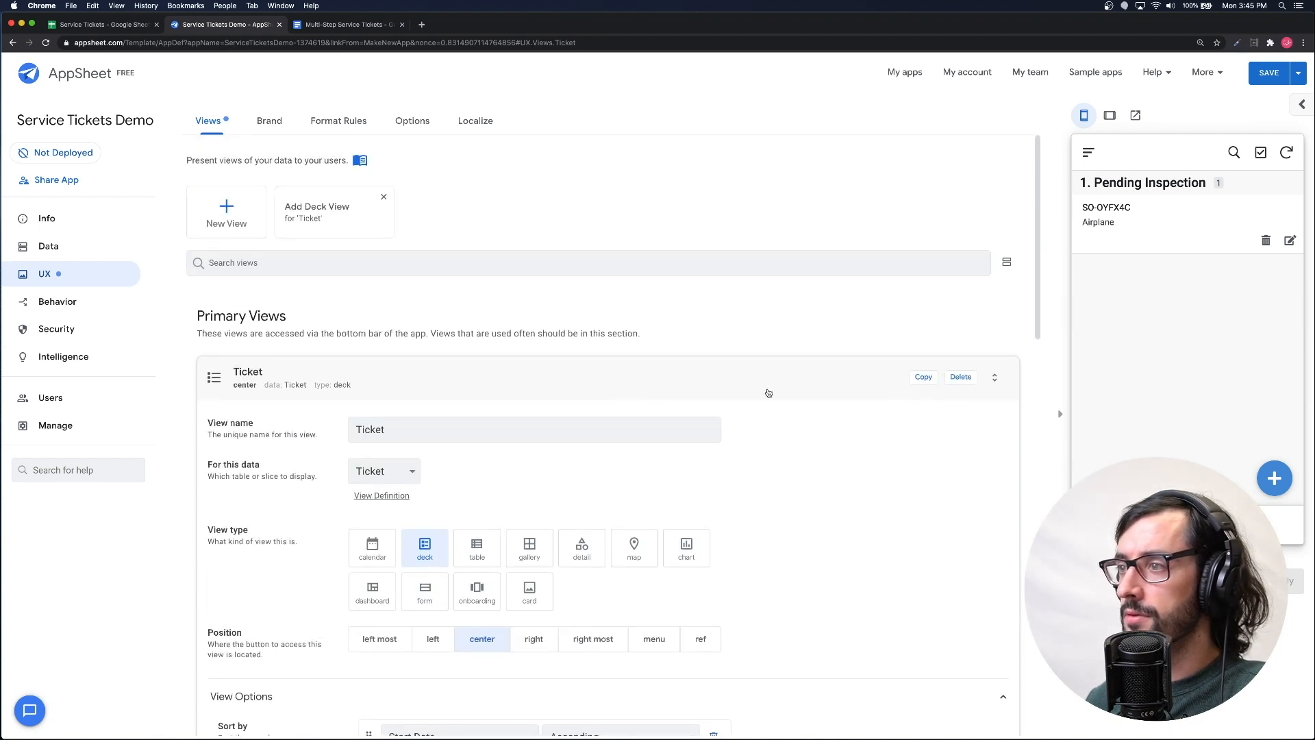
left_click(769, 393)
left_click(1274, 70)
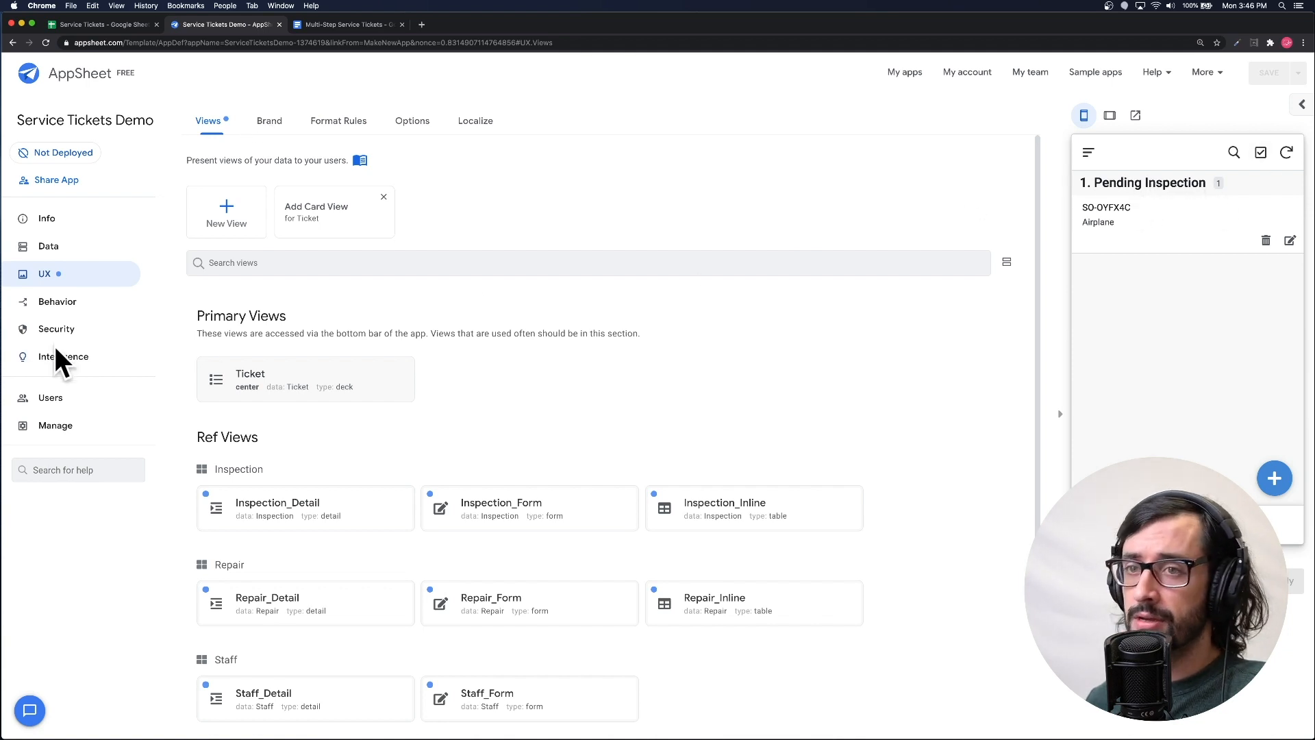
- Check the process diagram in the Multi-Step Service Tickets Google Doc, and return to the AppSheet editor
left_click(335, 25)
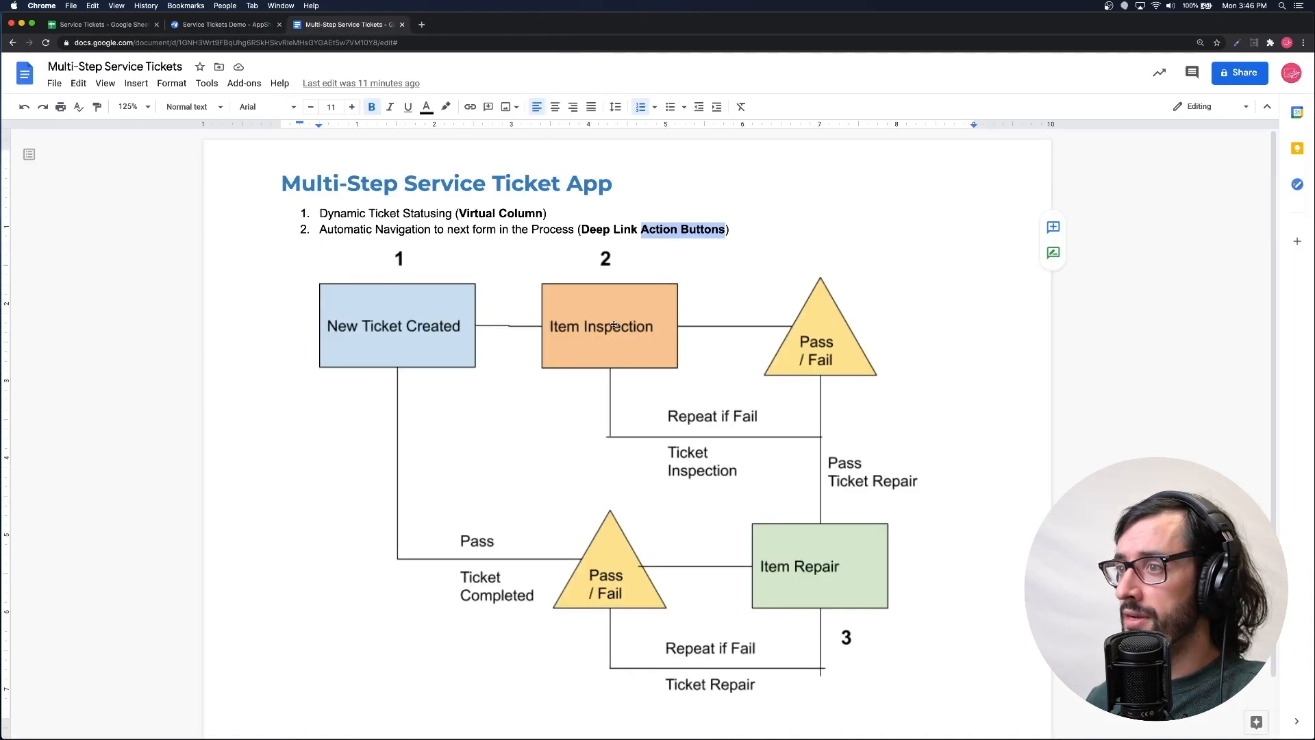
left_click(198, 29)
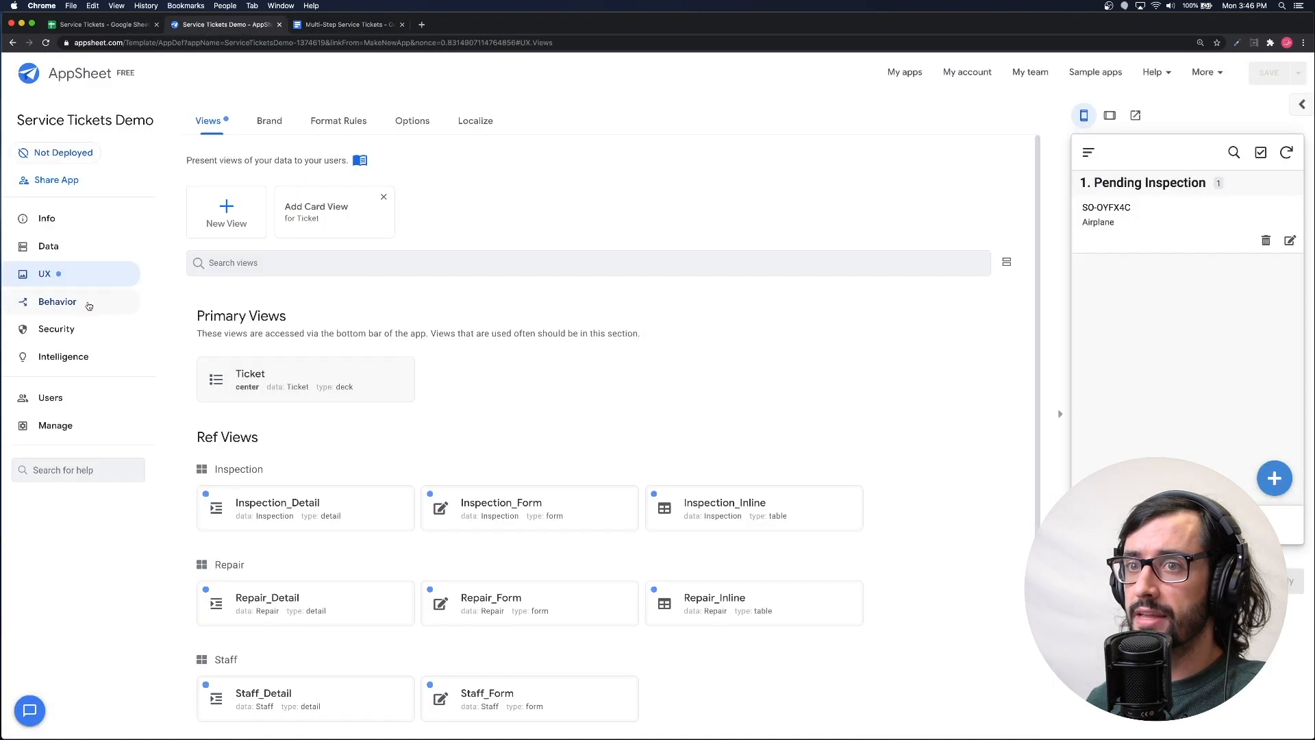
- Create a new action for the Ticket table and name it "New Inspection"
left_click(57, 301)
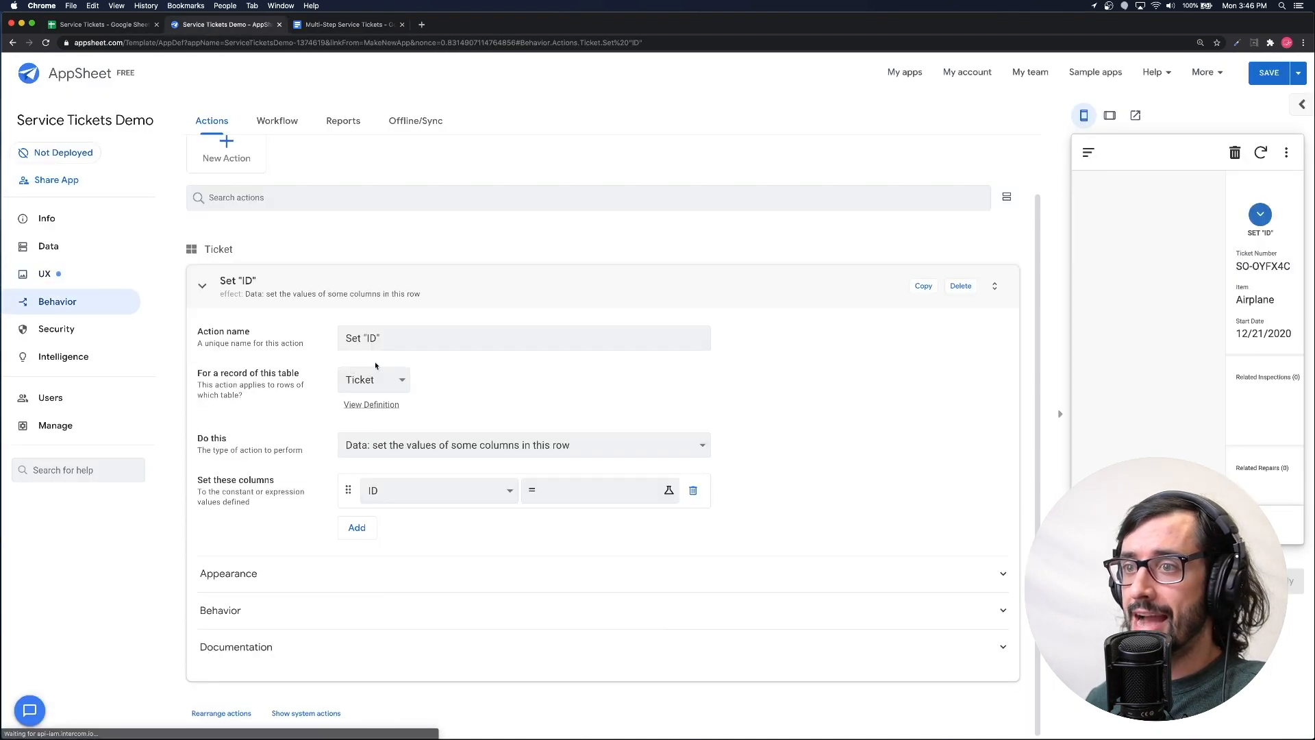
triple_click(398, 338)
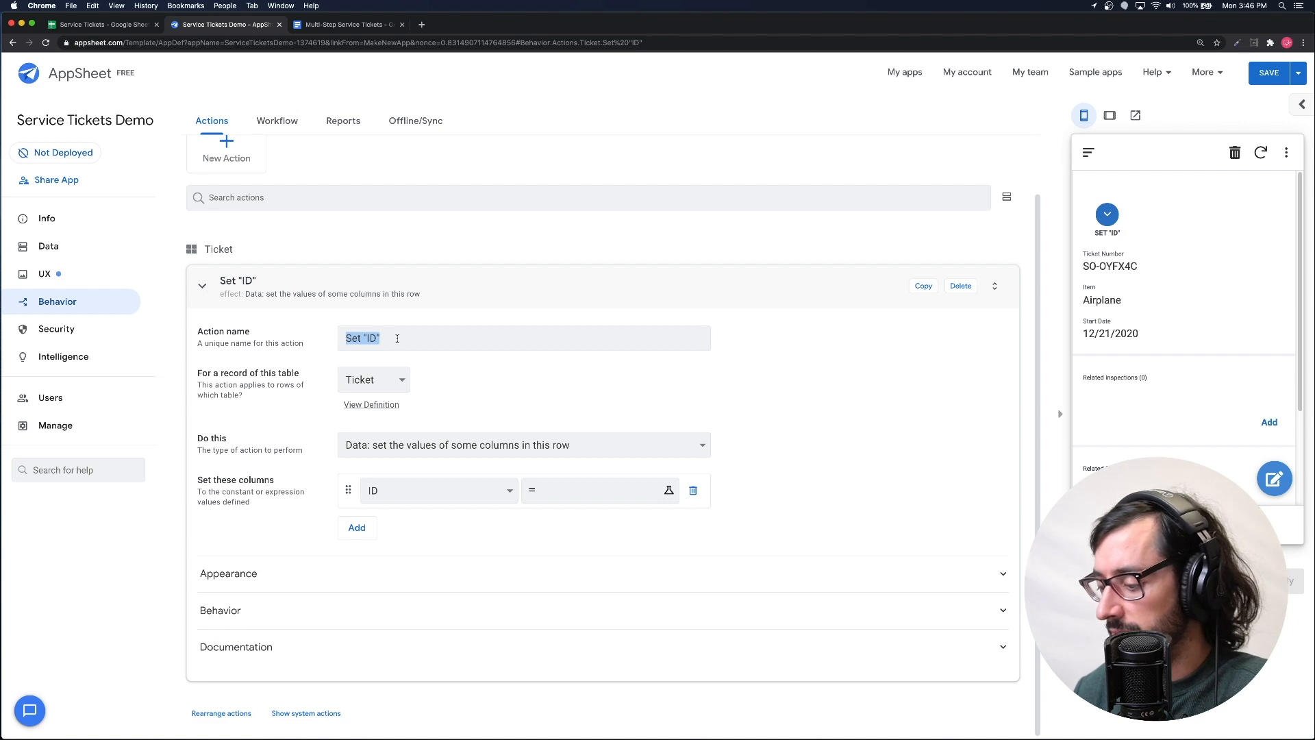
type("Next")
key("BackSpace")
key("BackSpace")
key("BackSpace")
key("BackSpace")
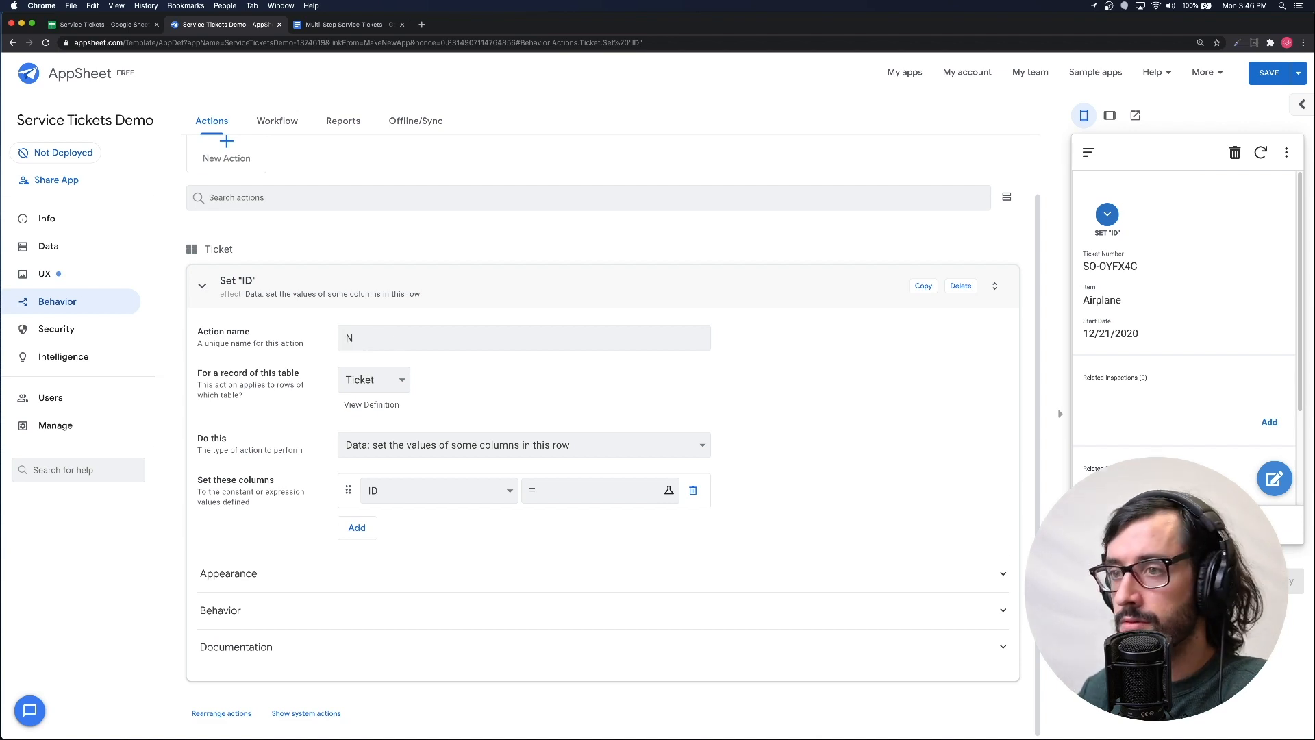
type("+ Inspection")
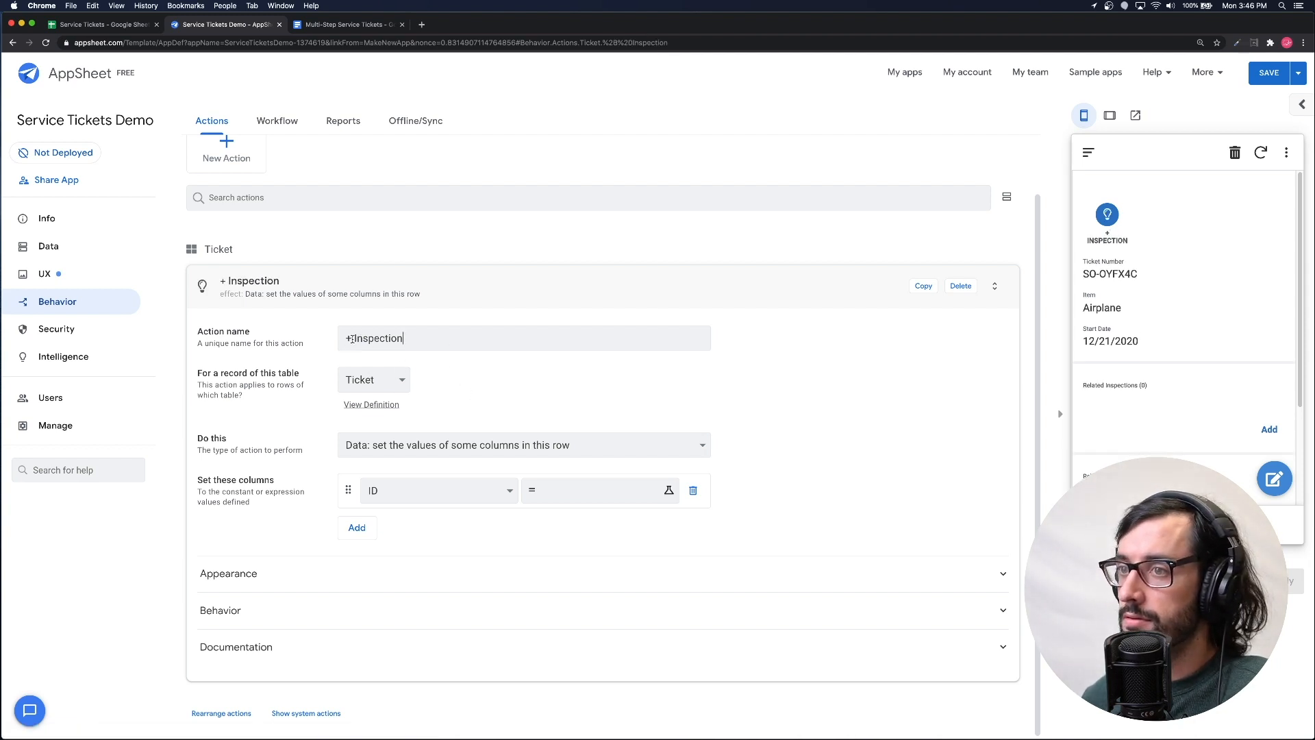
left_click_drag(353, 339, 317, 343)
type("New")
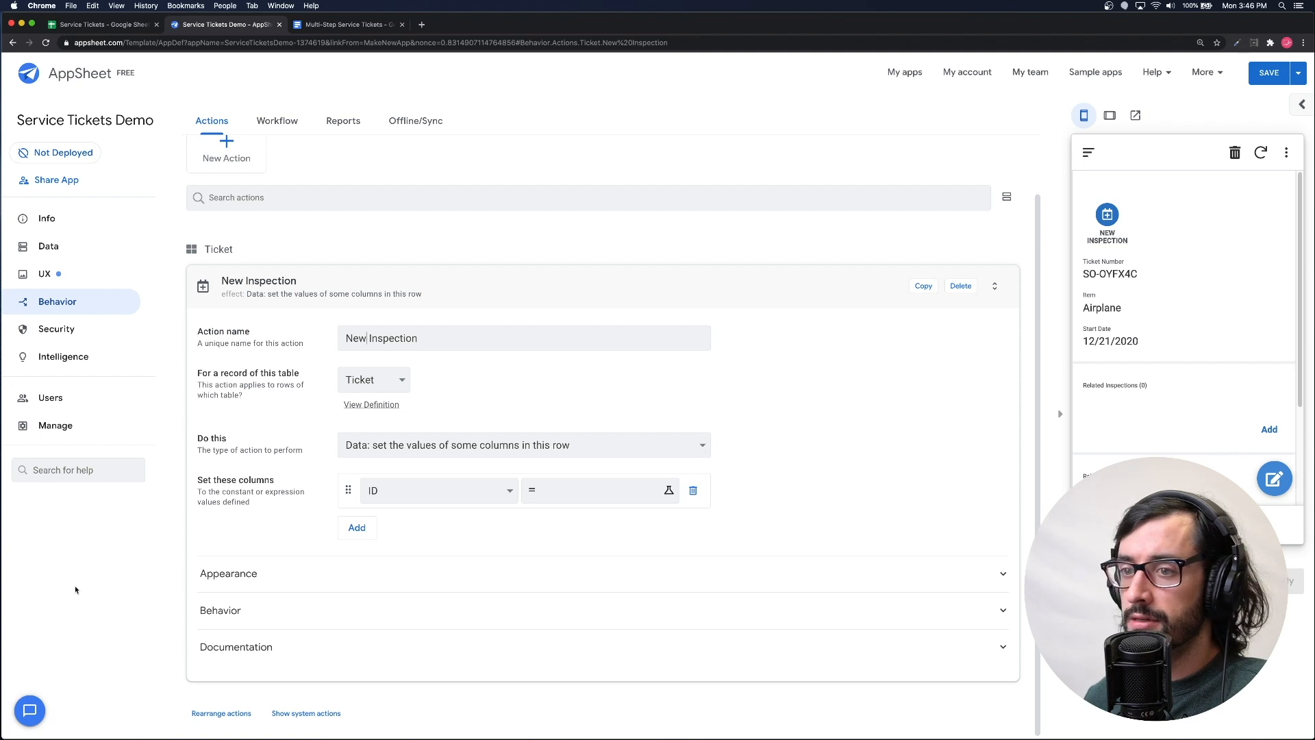
- Search the New Inspection action's icons for "sear" and choose the bold magnifier with a plus sign
left_click(249, 580)
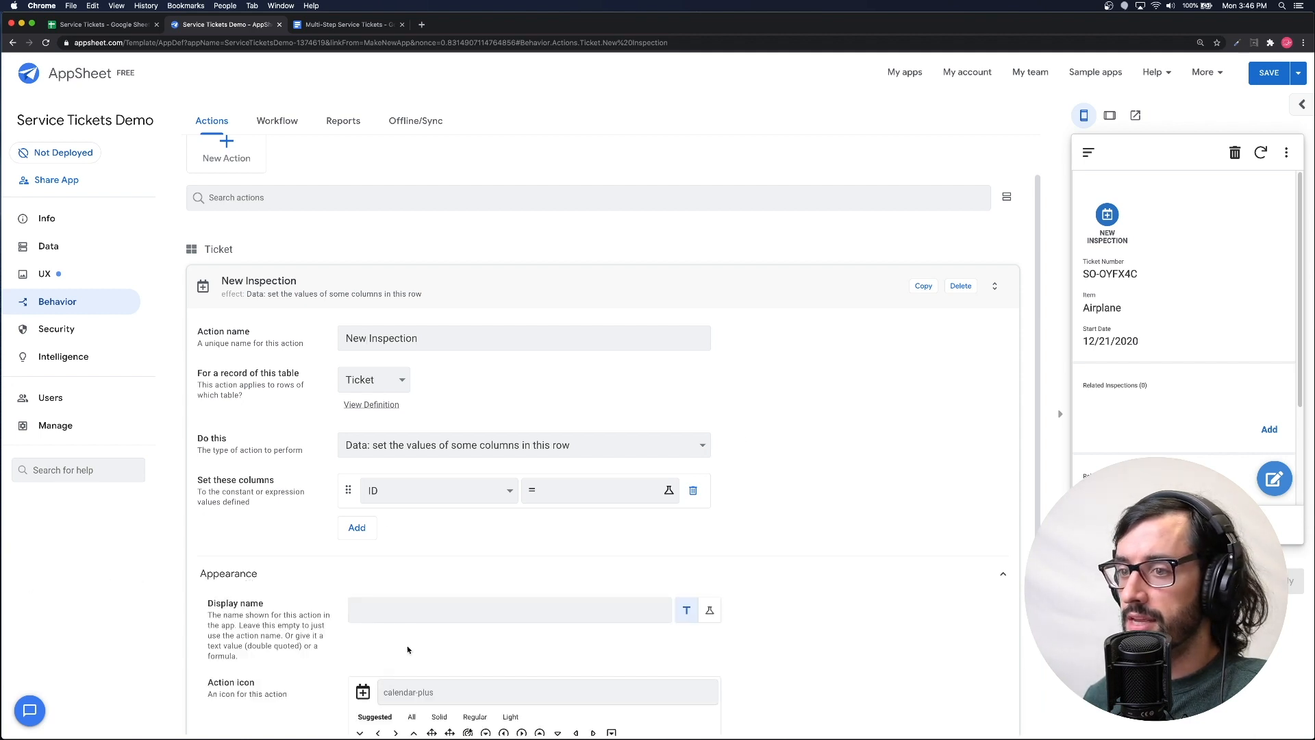
scroll(408, 649, "down", 3)
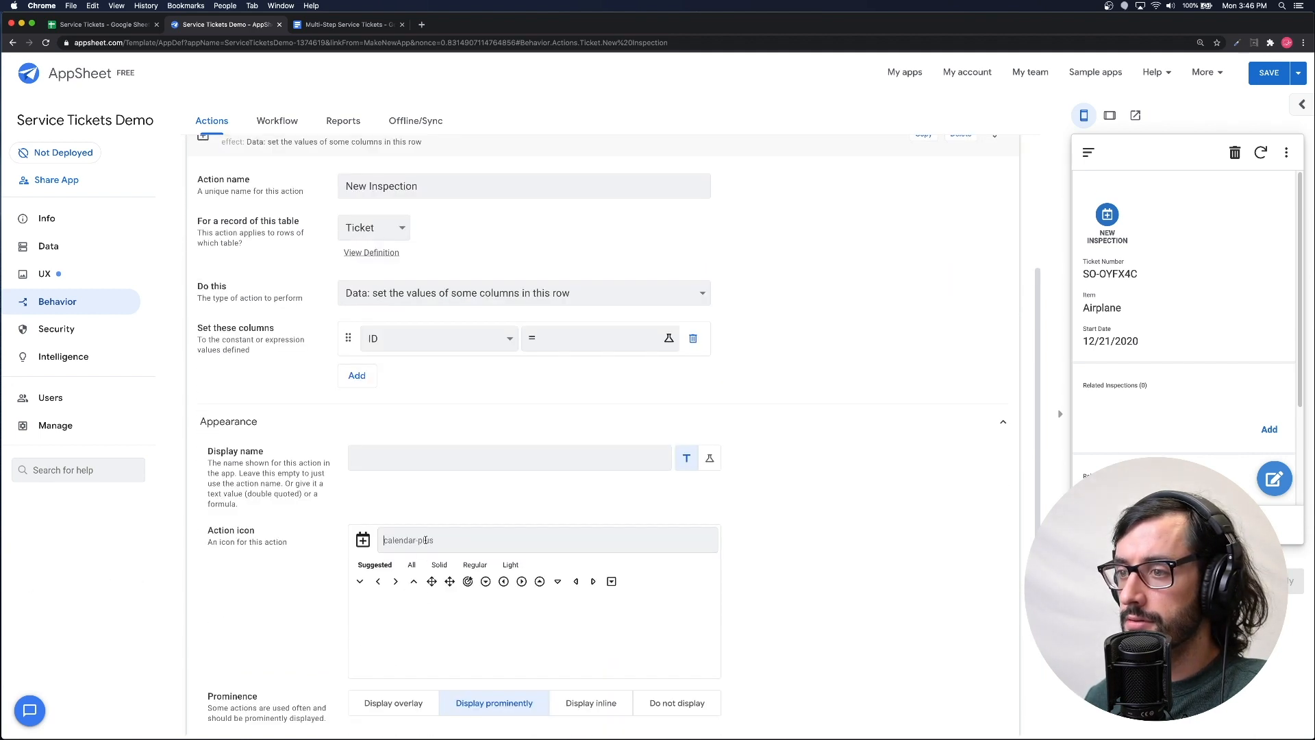
type("sear")
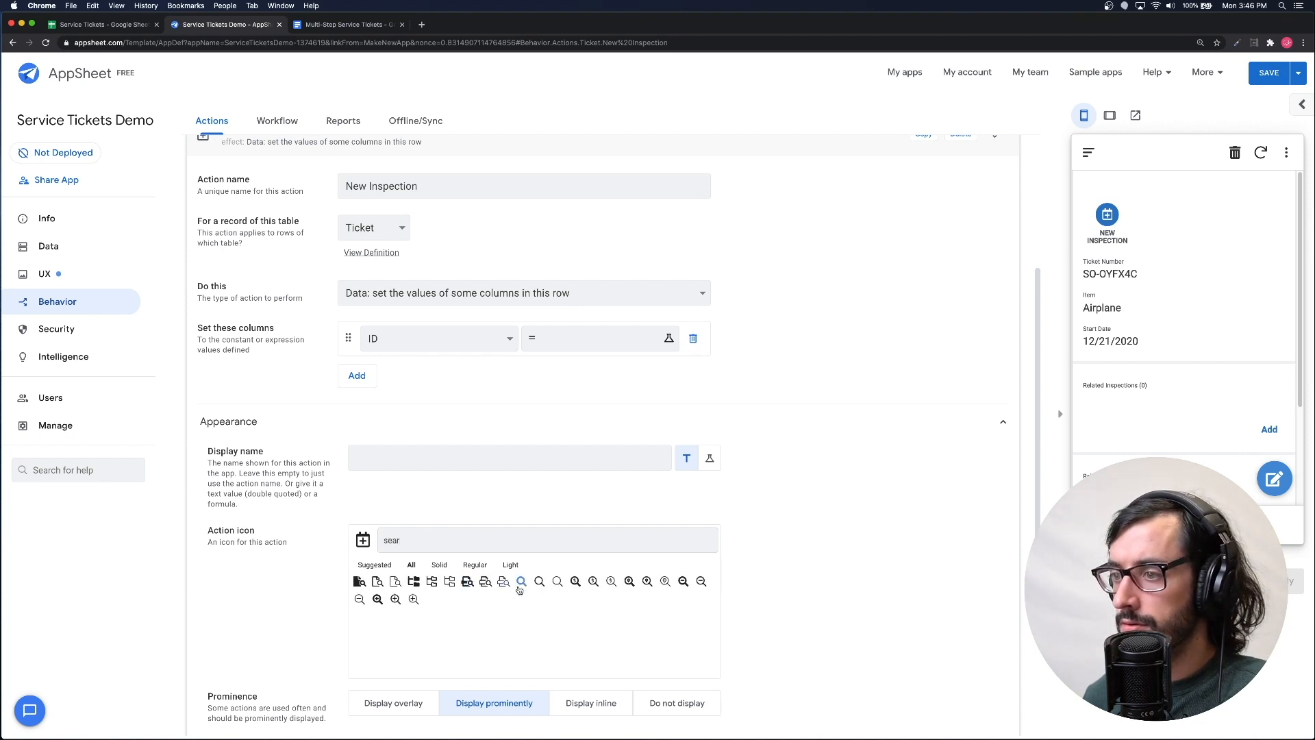
left_click(378, 599)
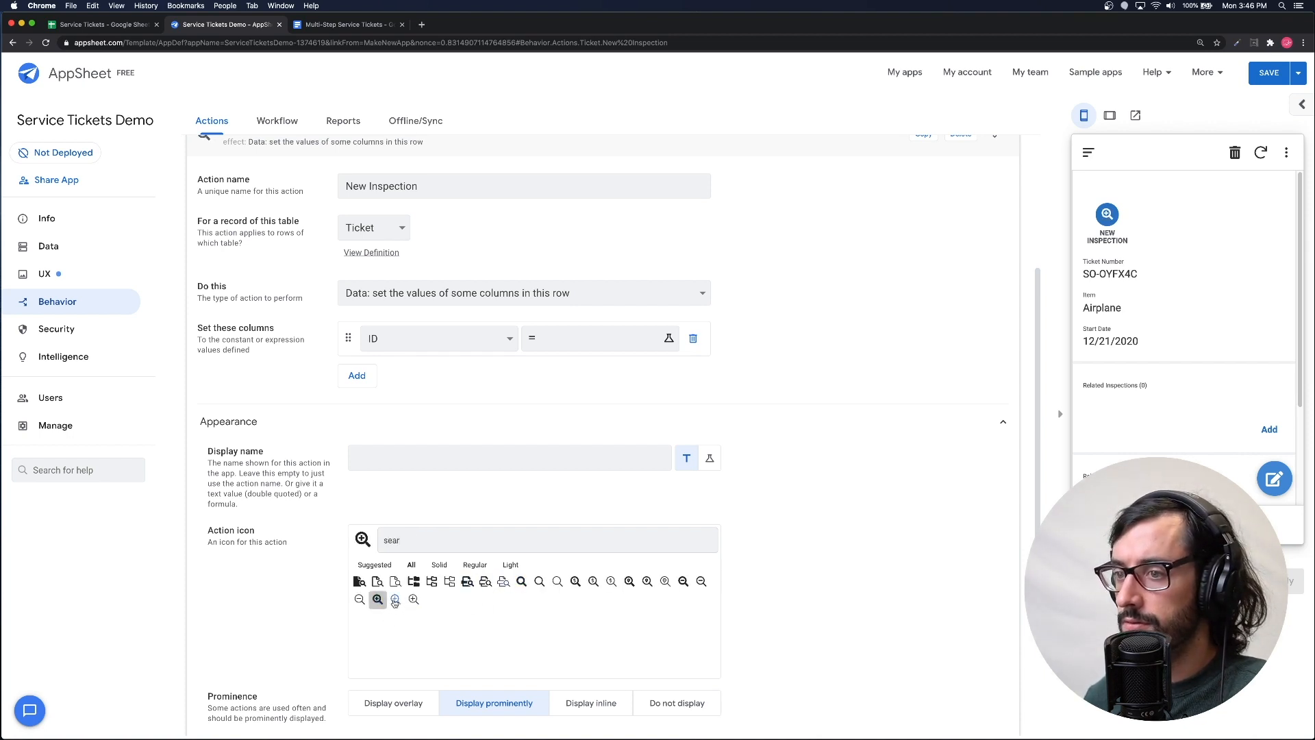
- Set the New Inspection action to "App: go to another view within this app"
scroll(528, 480, "up", 4)
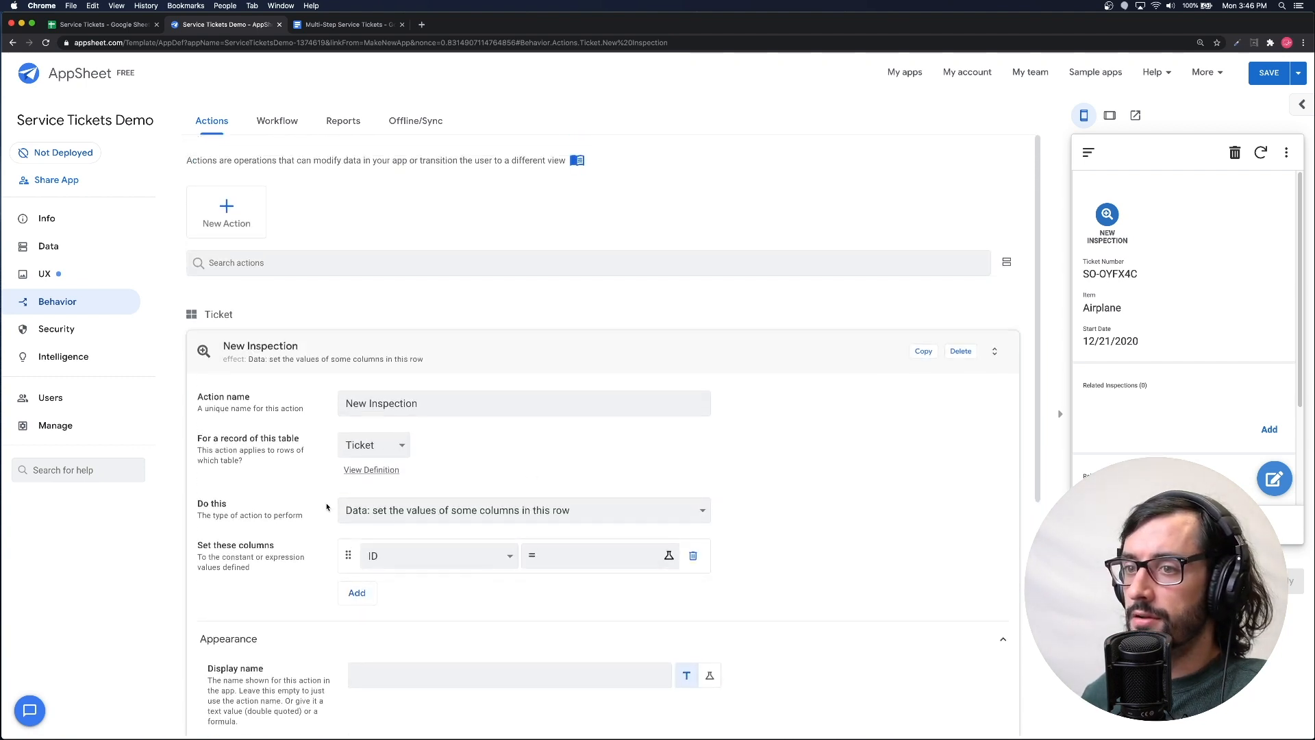
left_click_drag(234, 507, 198, 506)
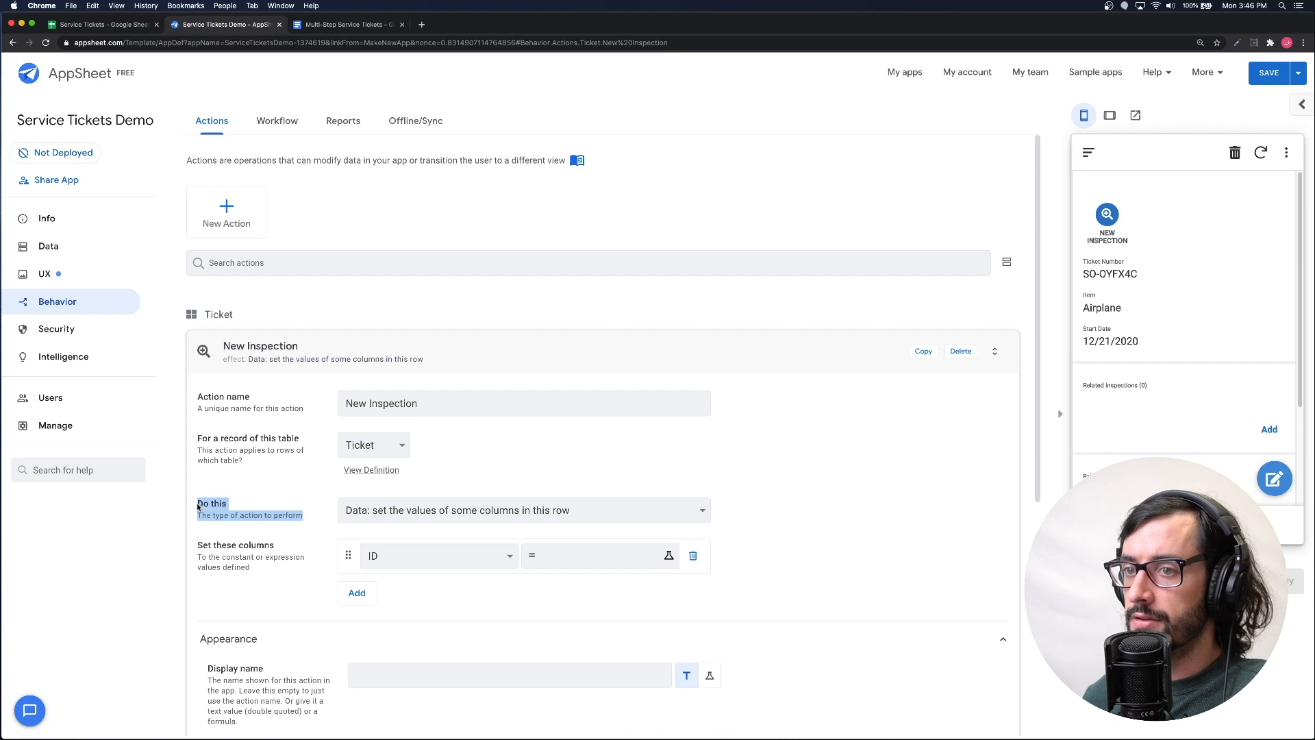
left_click(489, 512)
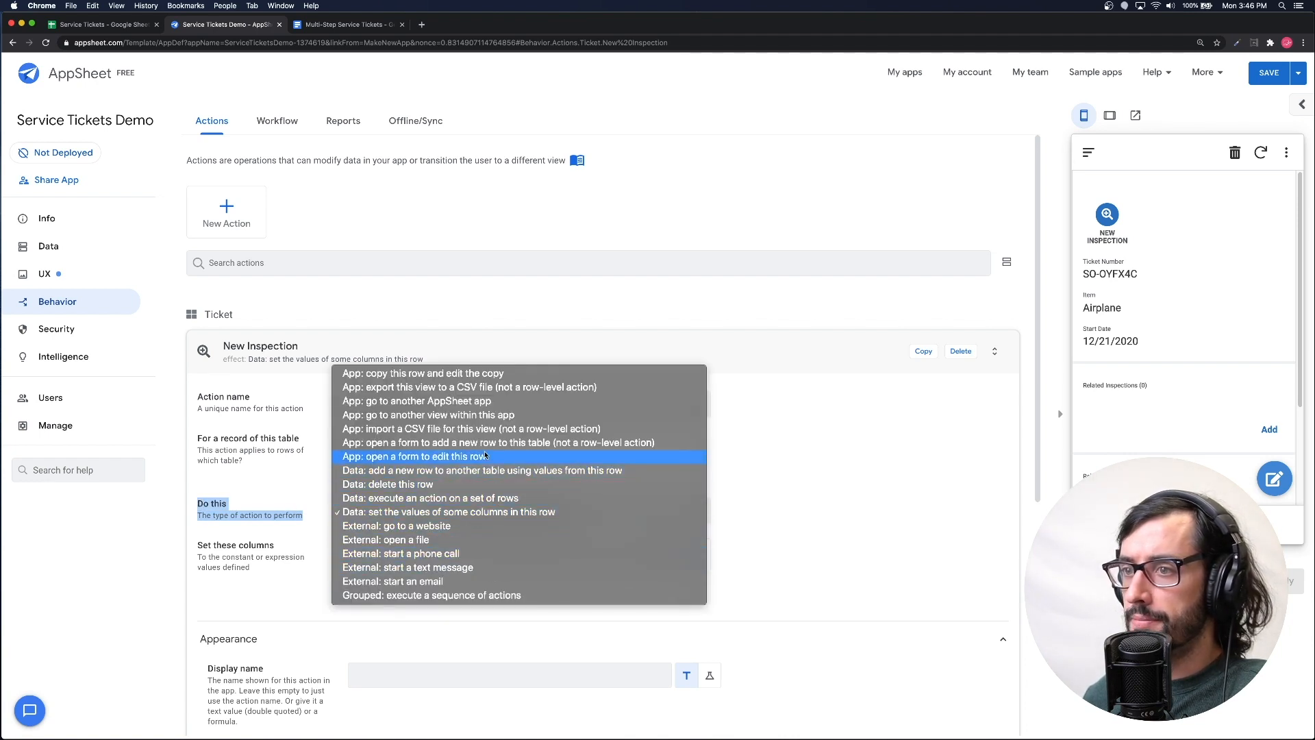
left_click(485, 416)
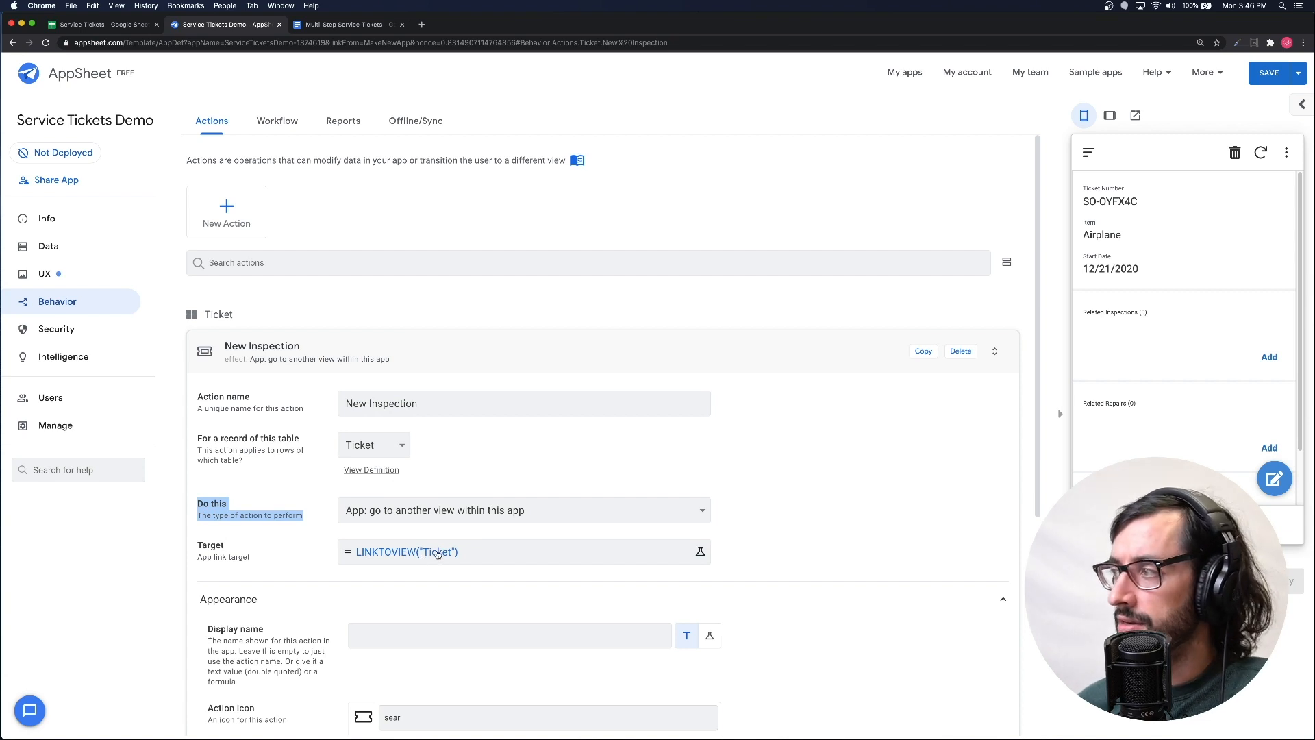
- Replace the New Inspection action's target expression with the LINKTOFORM example from the deep link patterns
left_click(440, 552)
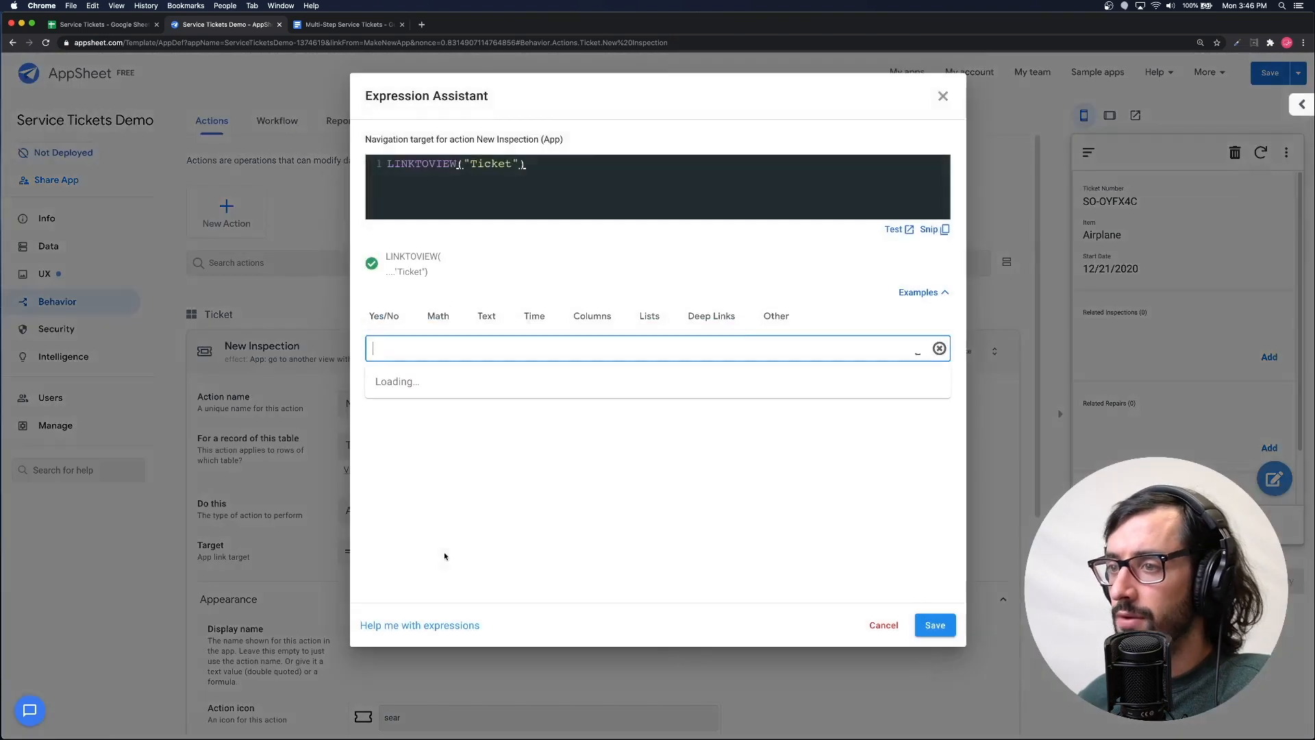
triple_click(562, 170)
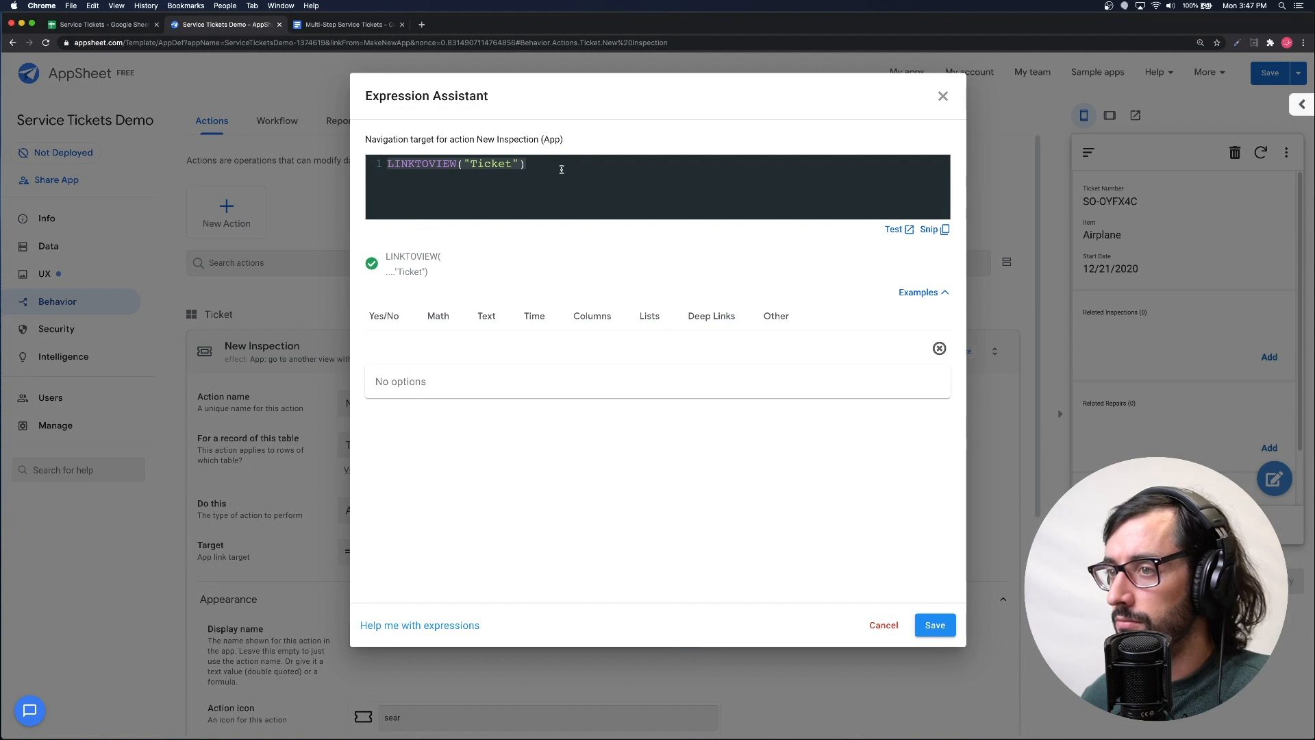
key("BackSpace")
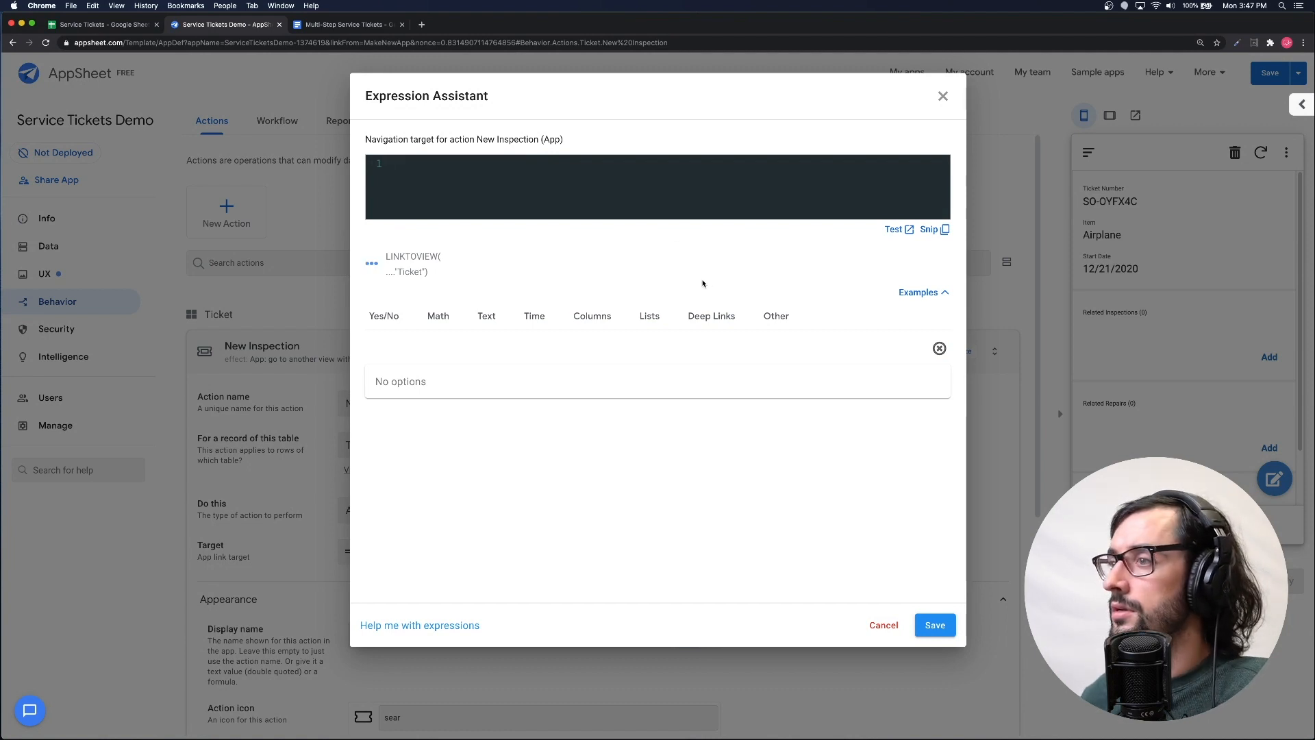
left_click(702, 318)
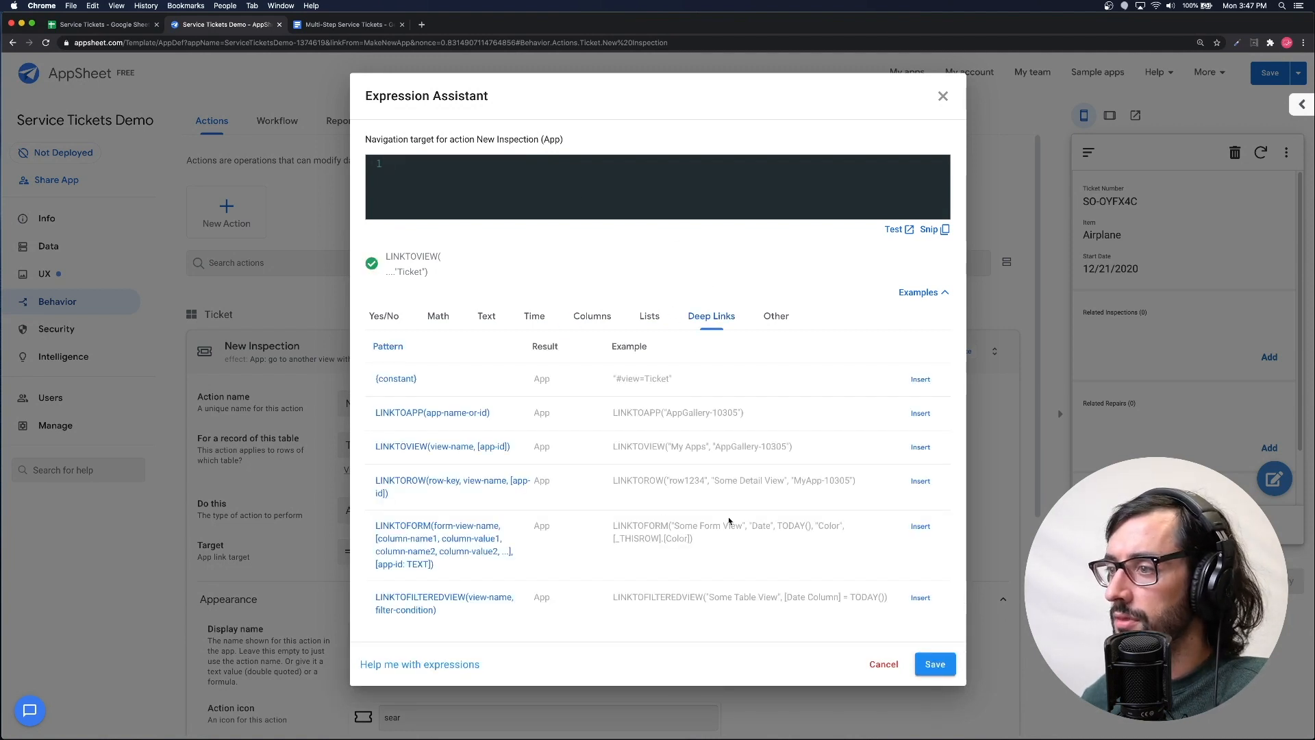
left_click_drag(614, 526, 699, 542)
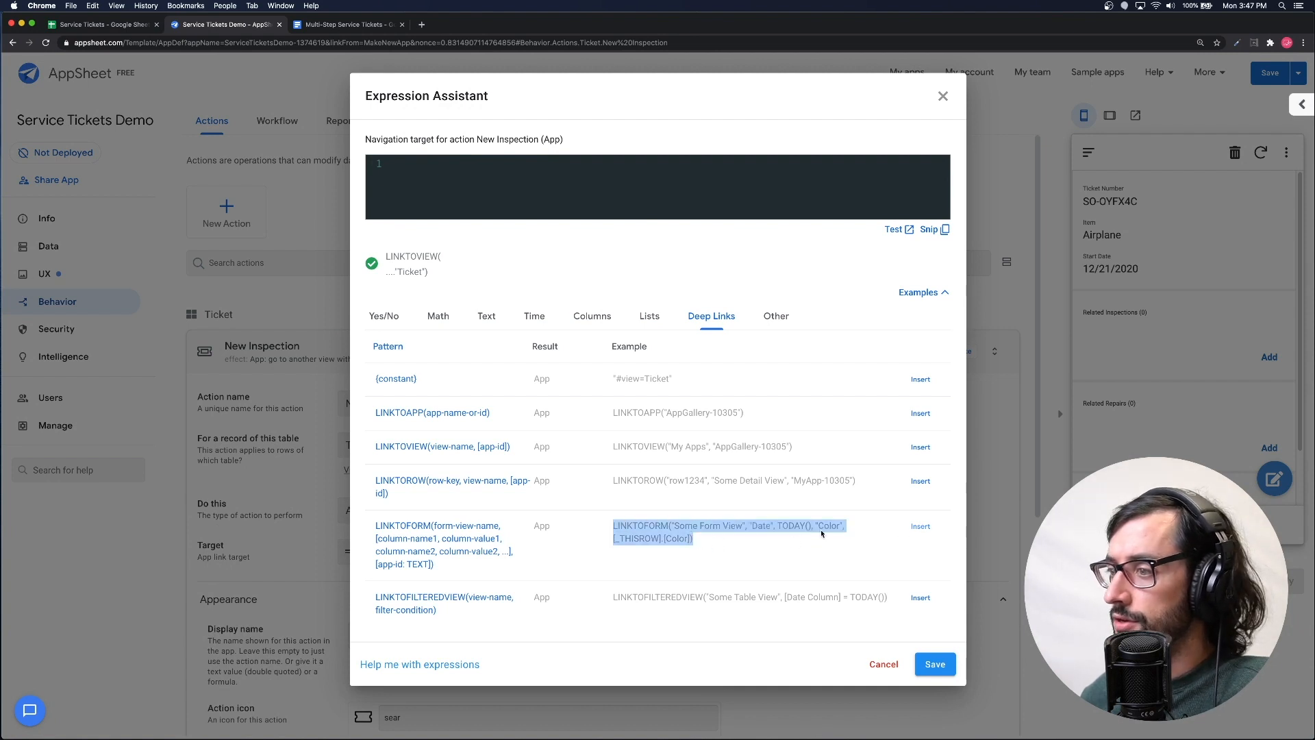
left_click(920, 527)
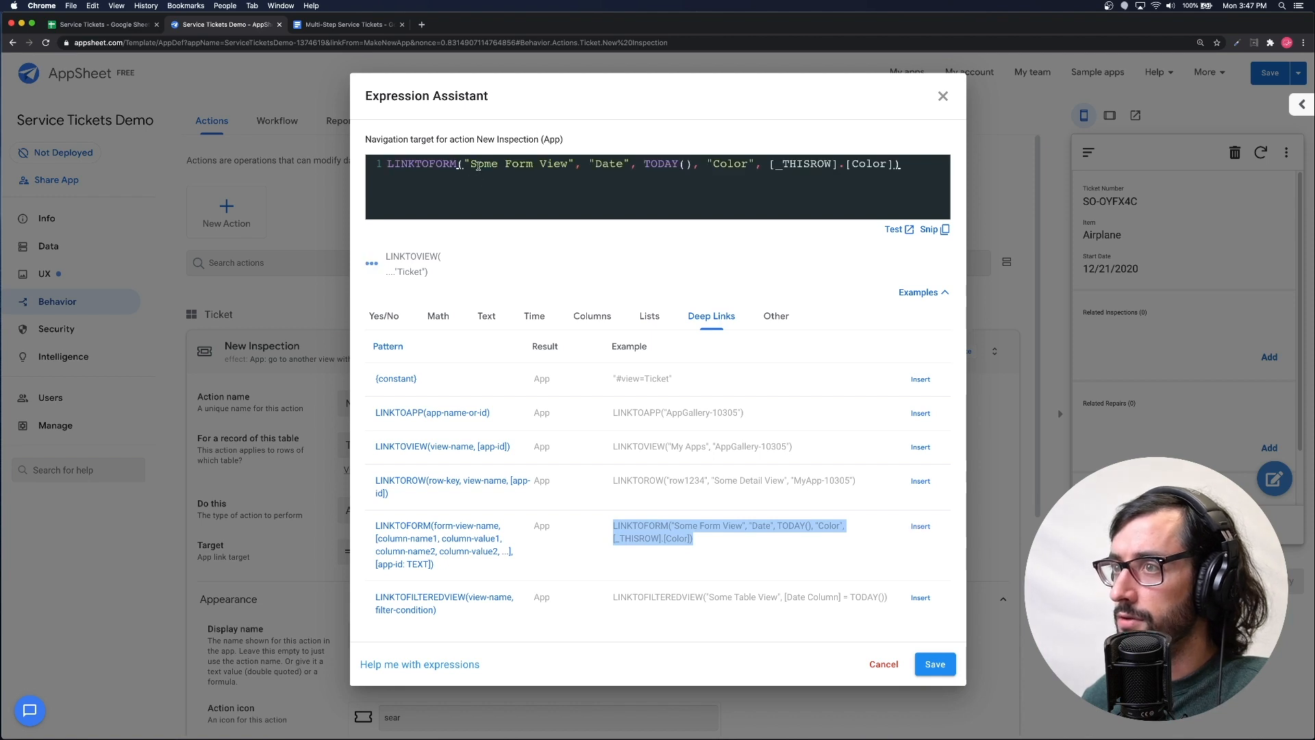
- Replace the "Some Form View" placeholder in the LINKTOFORM expression with the Inspection_Form view name from QREW Tools
left_click_drag(471, 165, 565, 166)
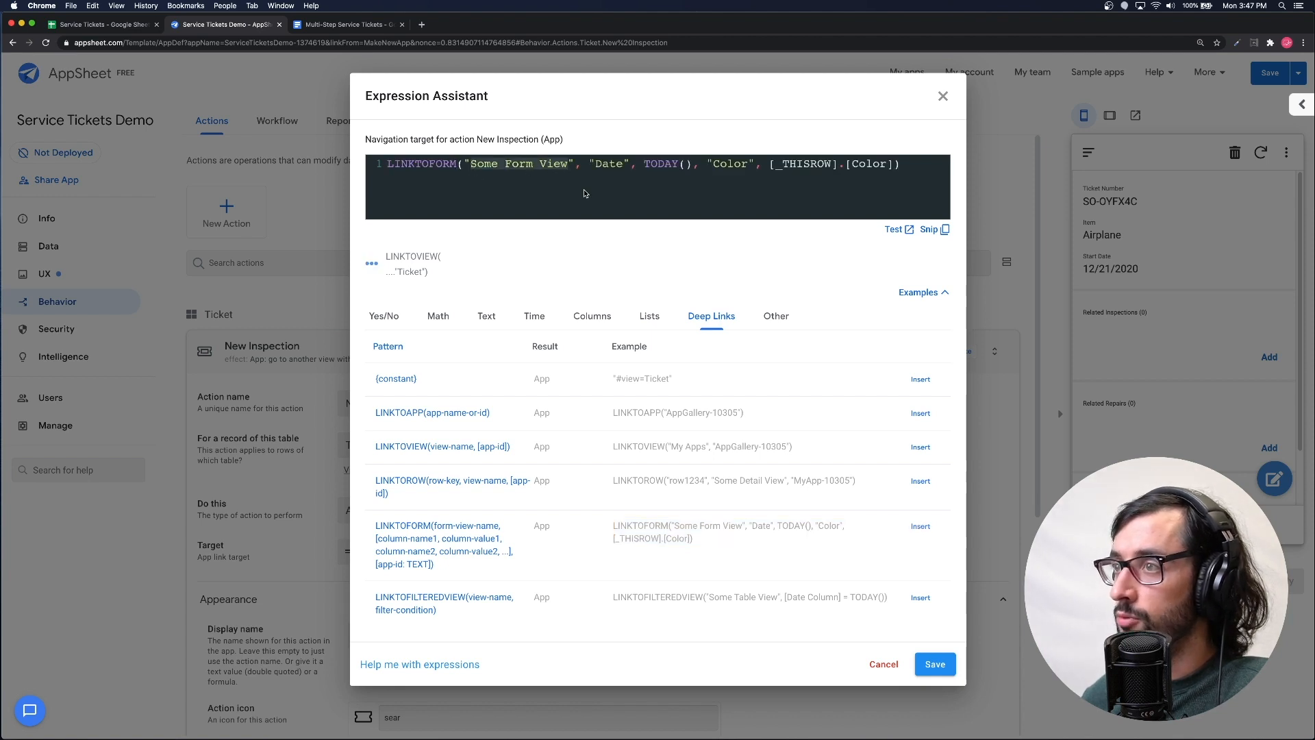
key("BackSpace")
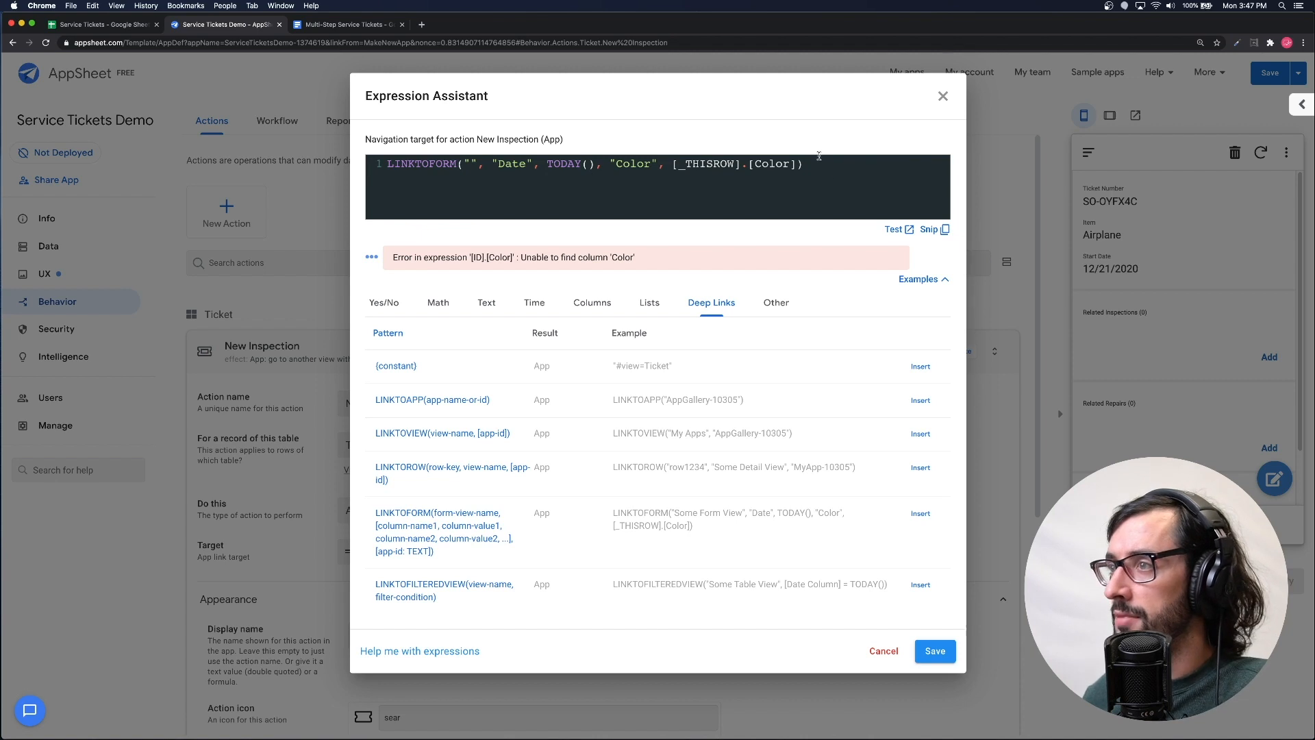
left_click(1303, 108)
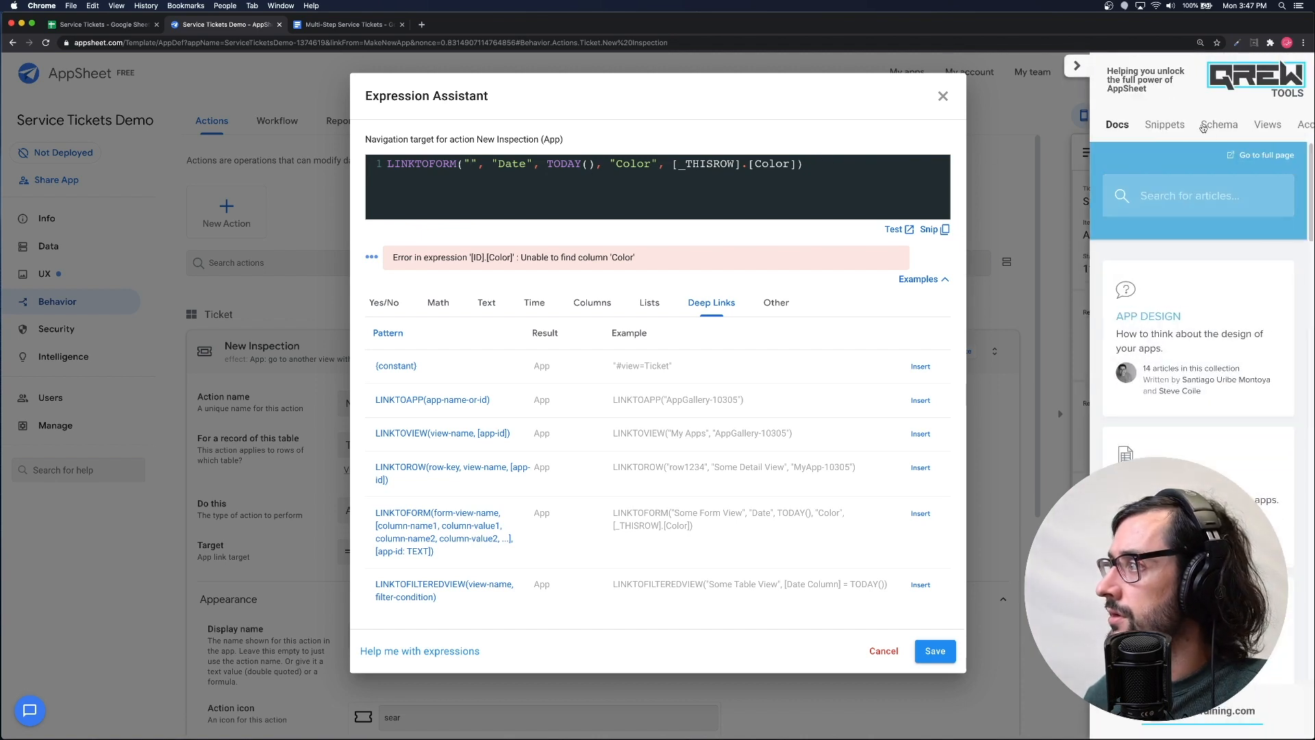
left_click(1268, 125)
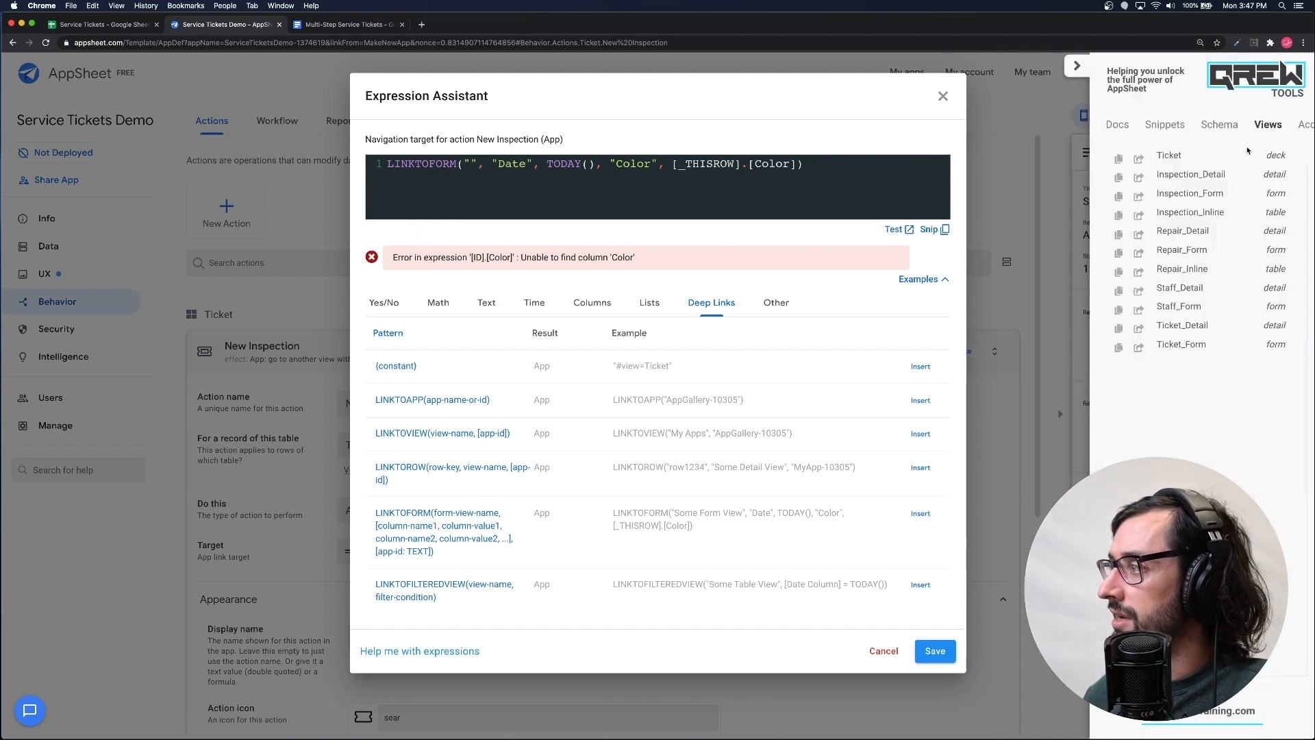
left_click(1169, 199)
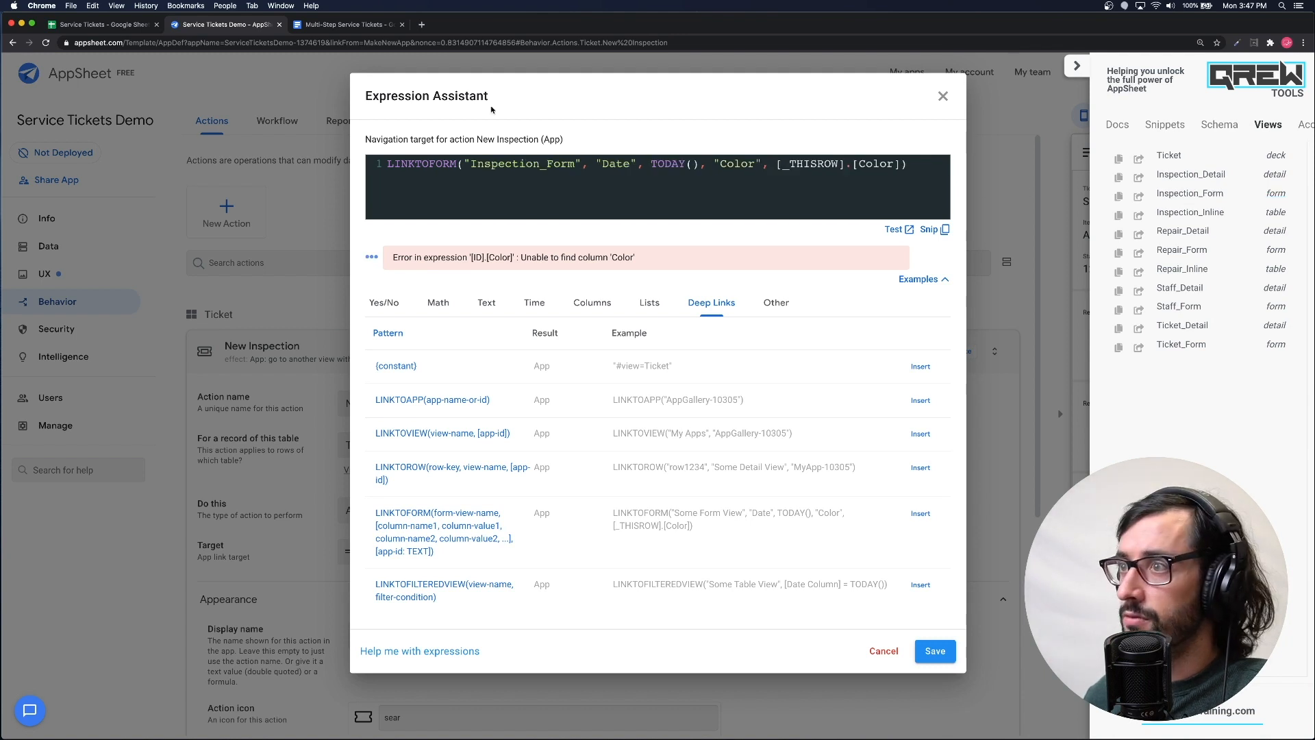
- Remove the sample Date and Color column-value pairs from the LINKTOFORM expression
left_click(594, 164)
left_click_drag(594, 164, 897, 164)
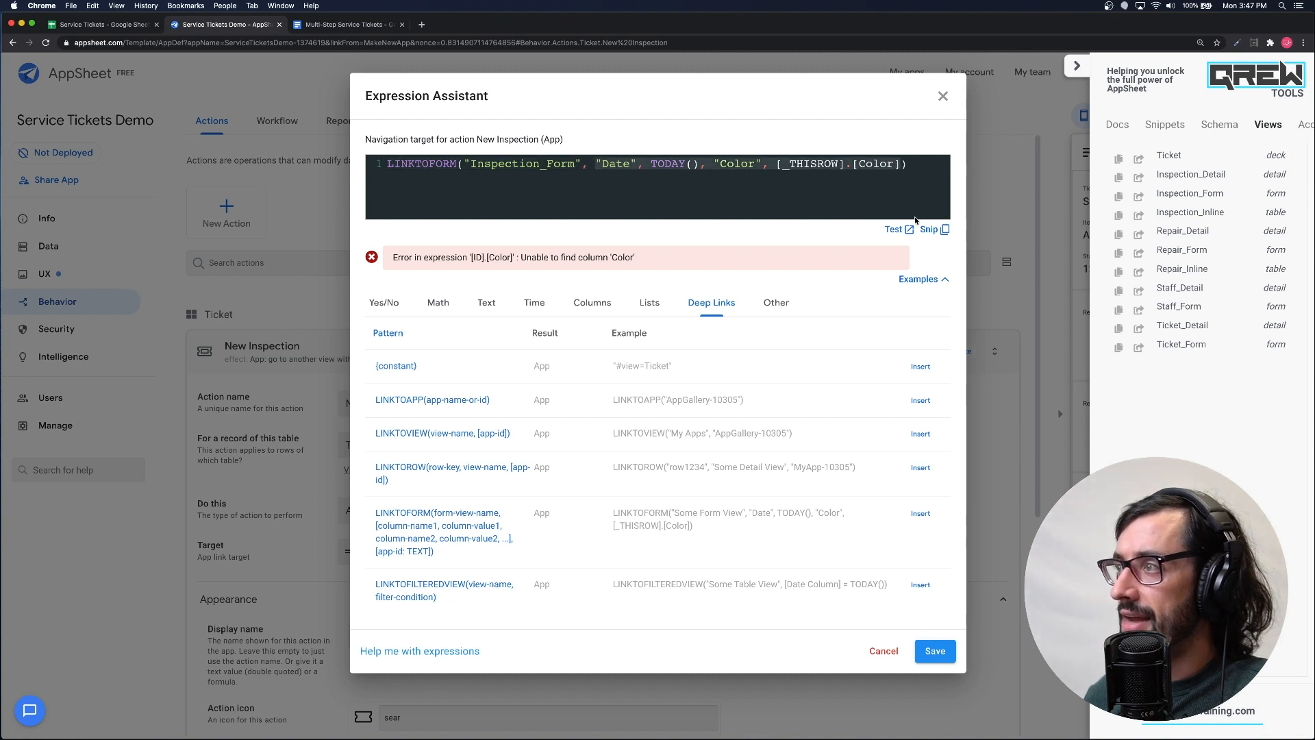
key("BackSpace")
key("BackSpace")
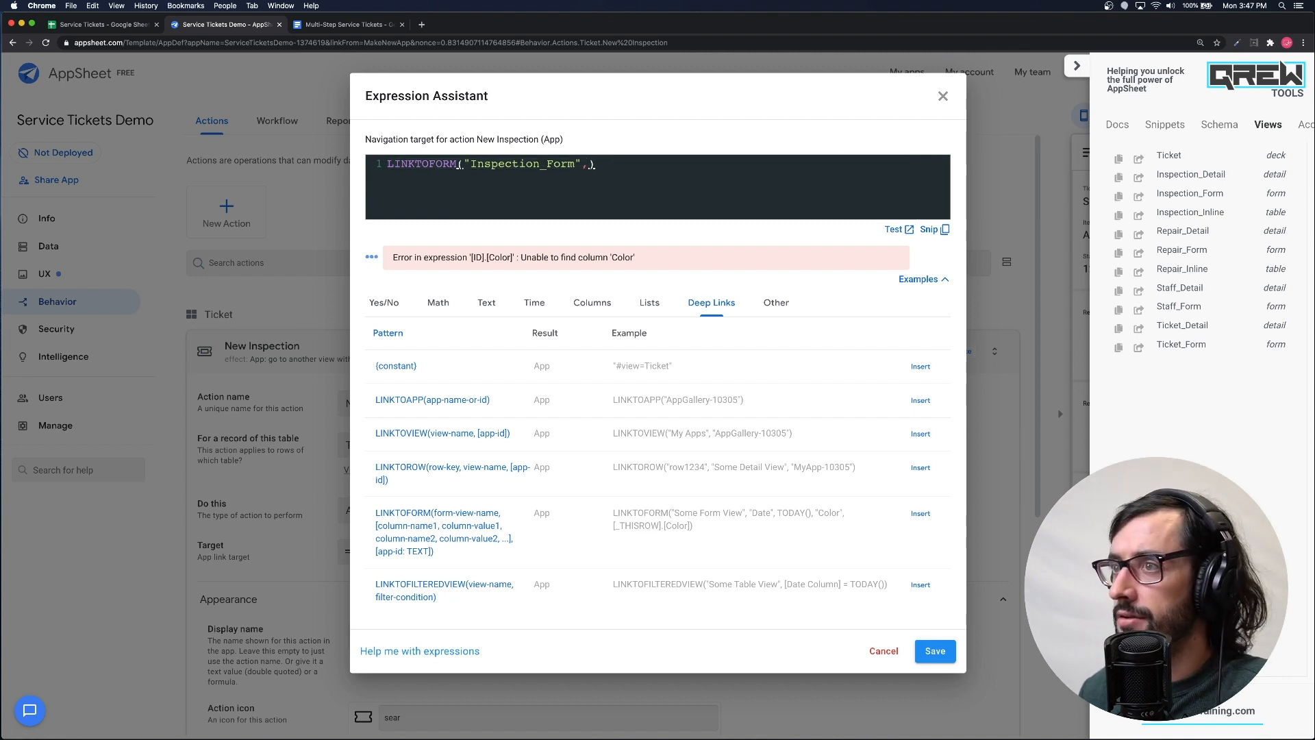
key("BackSpace")
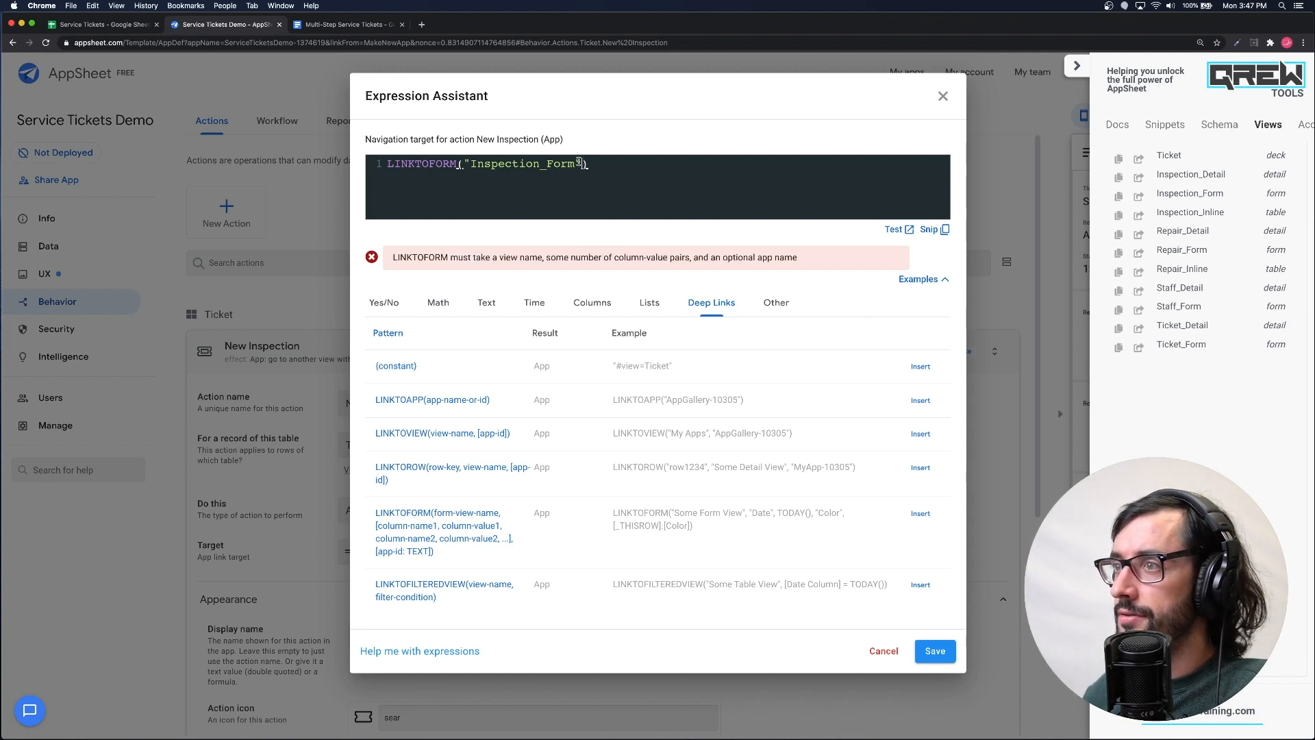
- Add the pair "Ticket ID", [ID] to the LINKTOFORM expression, taking the ID column from the Ticket schema, and save the expression
type(",")
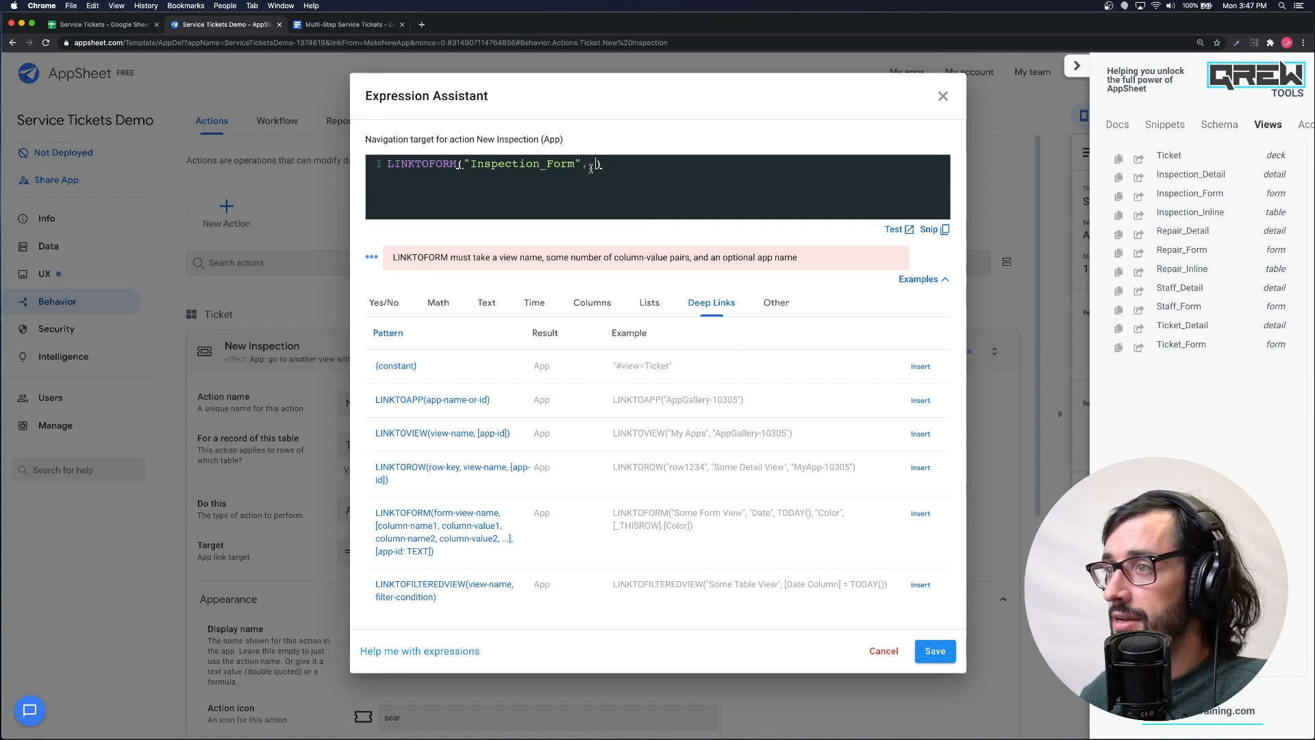
left_click(1227, 131)
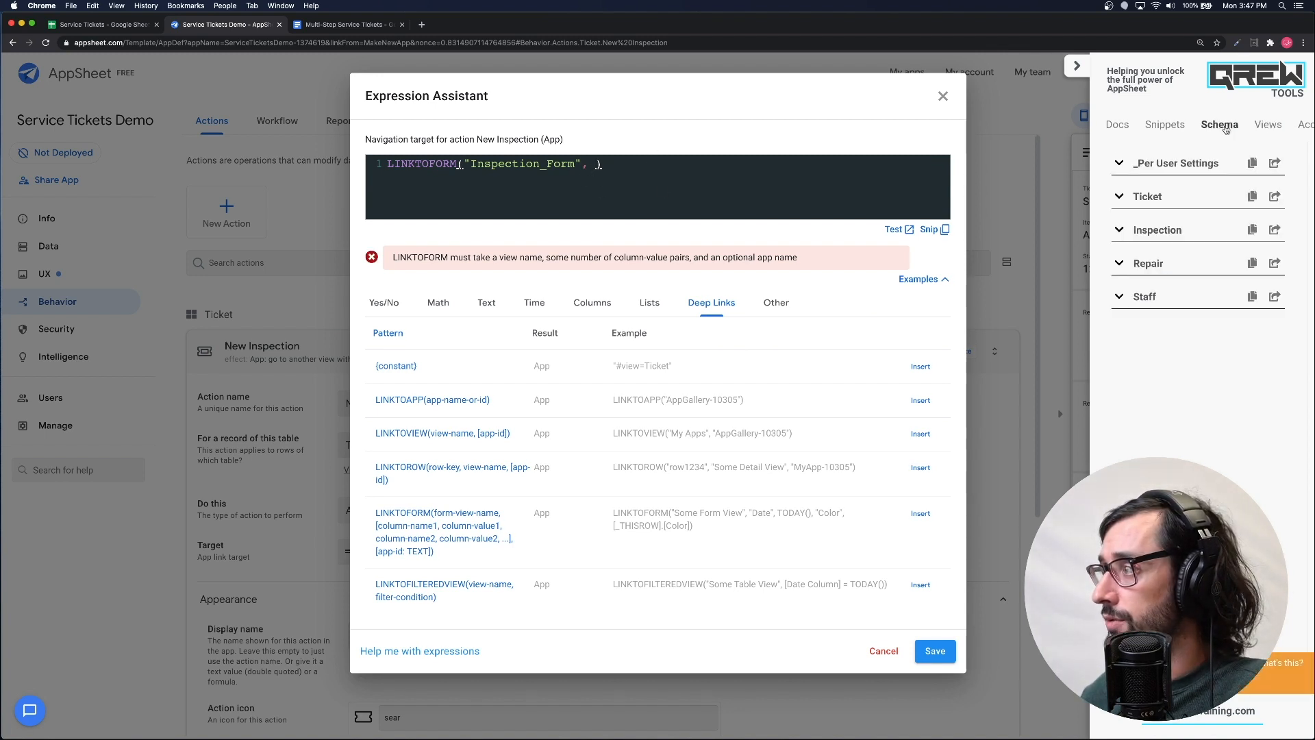
left_click(1120, 231)
left_click(1120, 231)
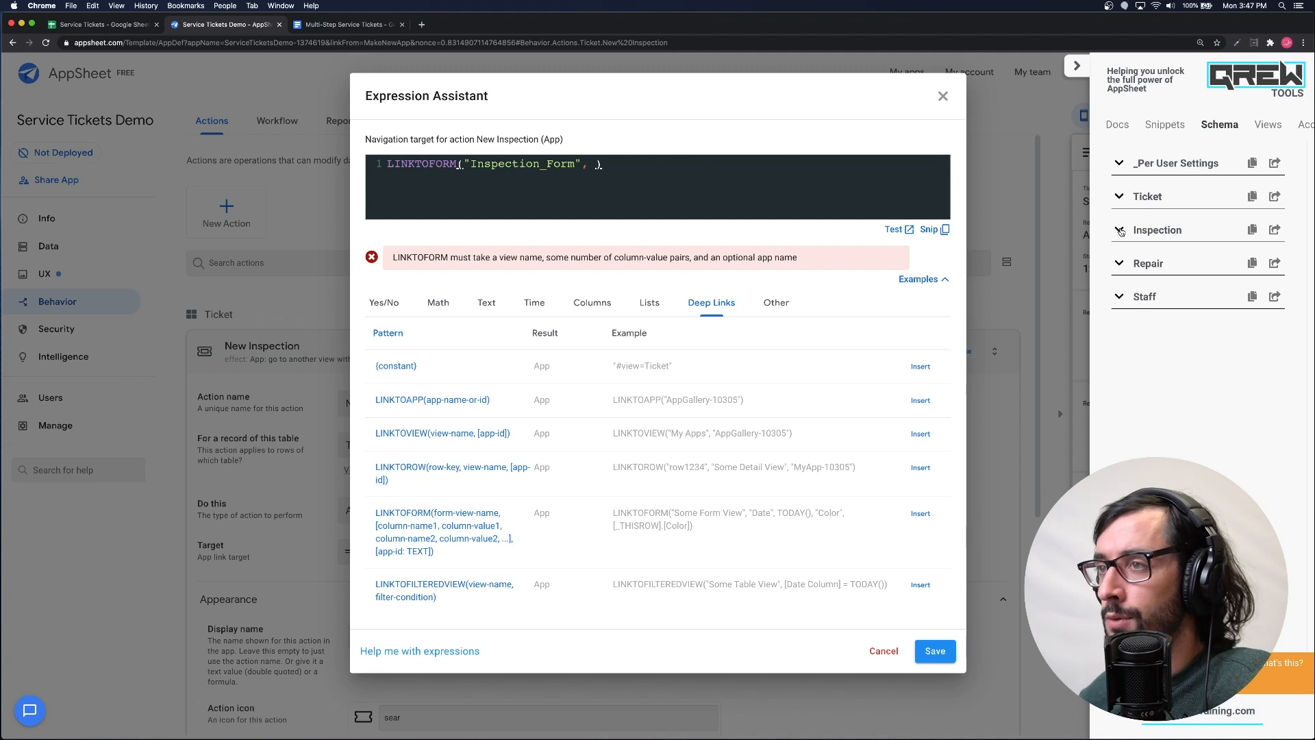
left_click(1122, 232)
left_click(1121, 198)
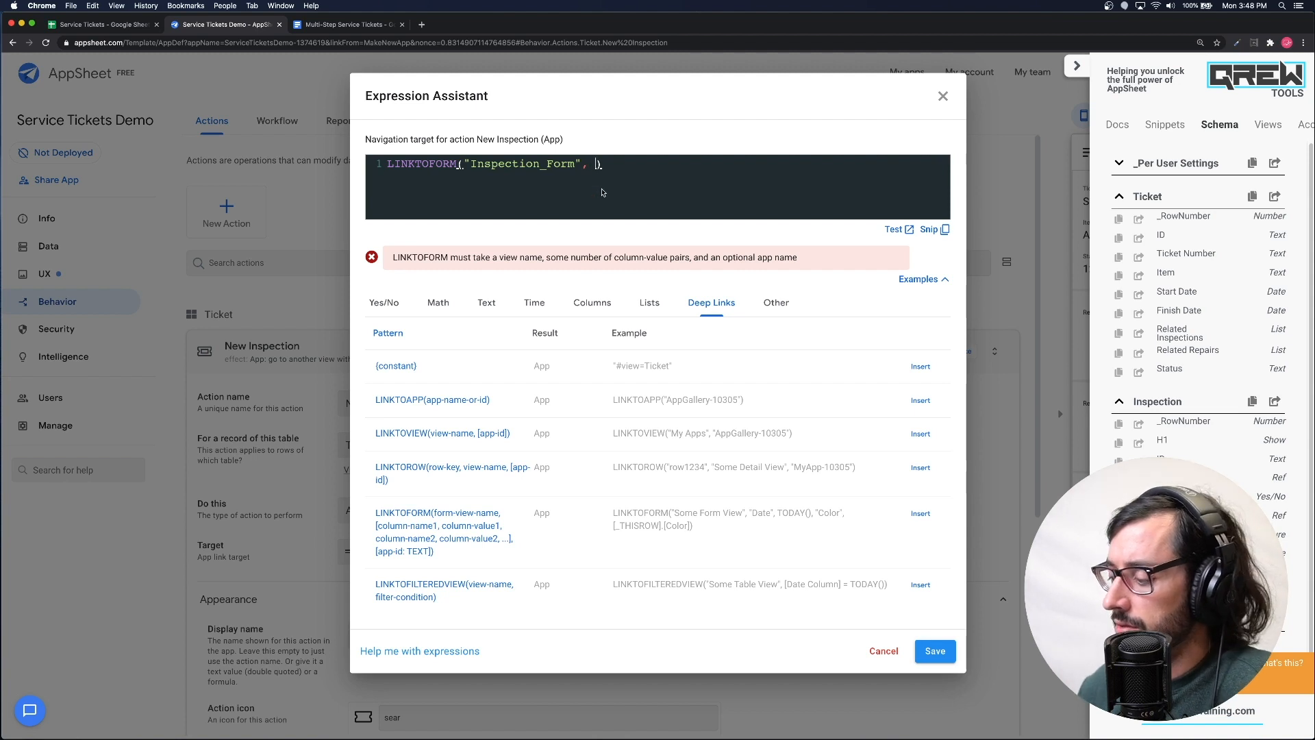
type("\"")
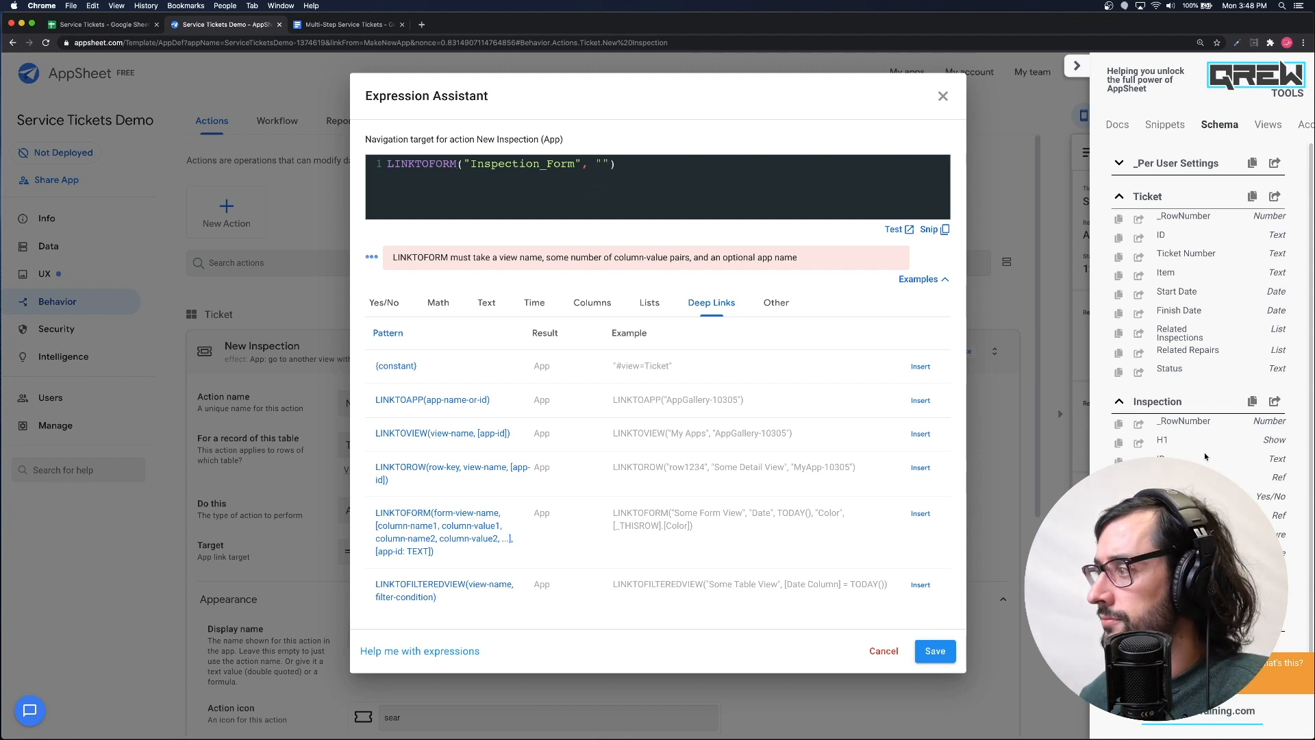
type("Ticket ID\",")
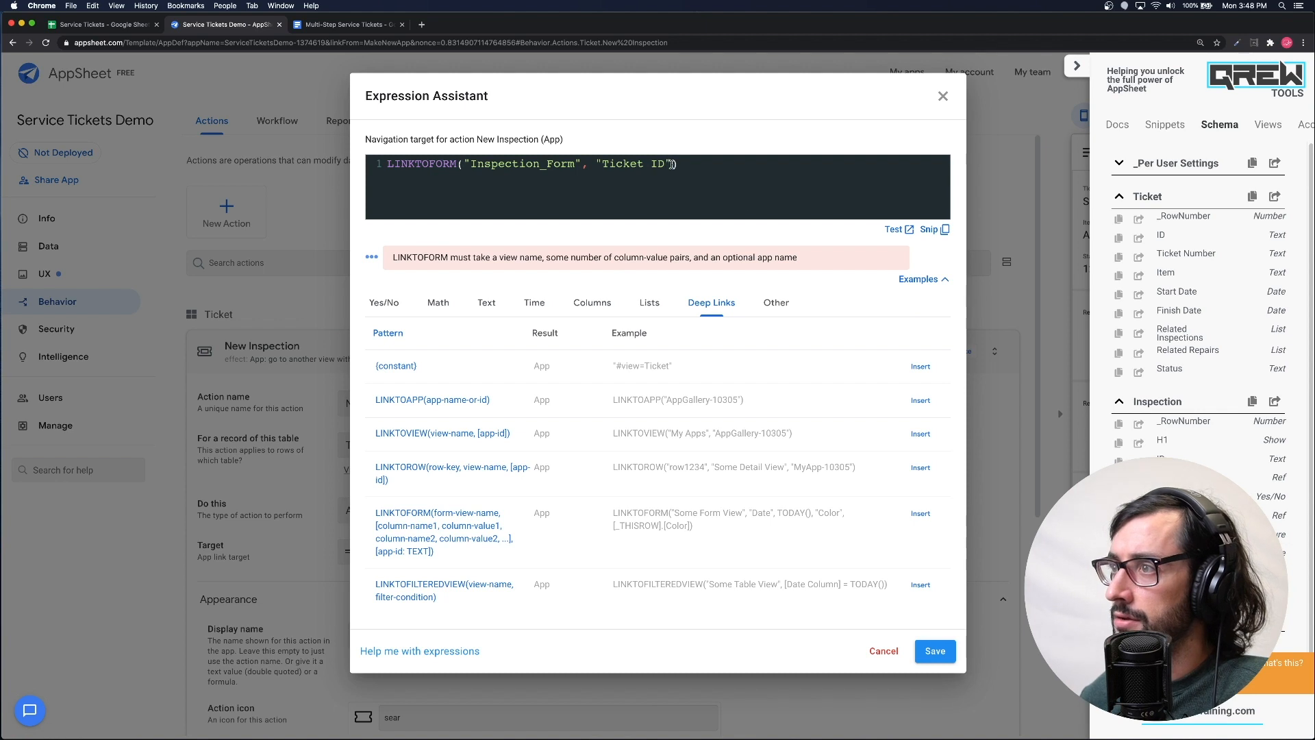
type(" [")
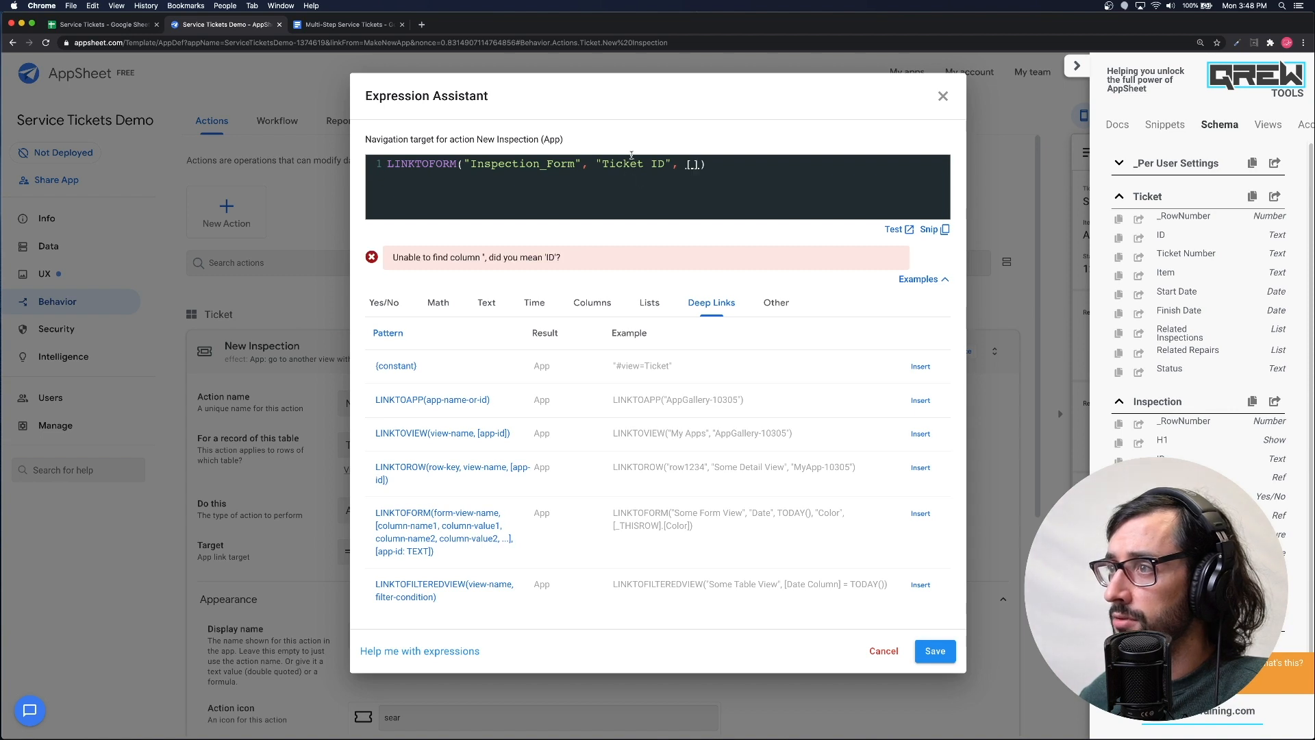
left_click(1140, 239)
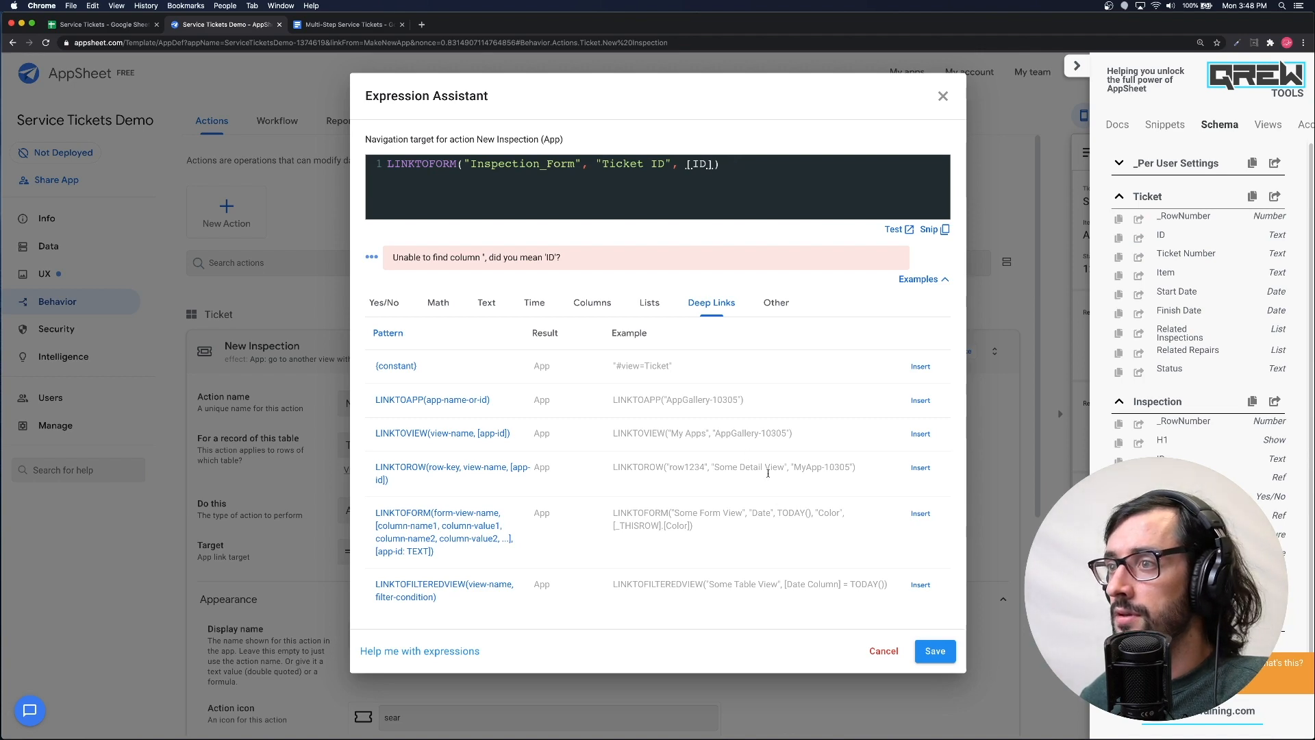
left_click(935, 695)
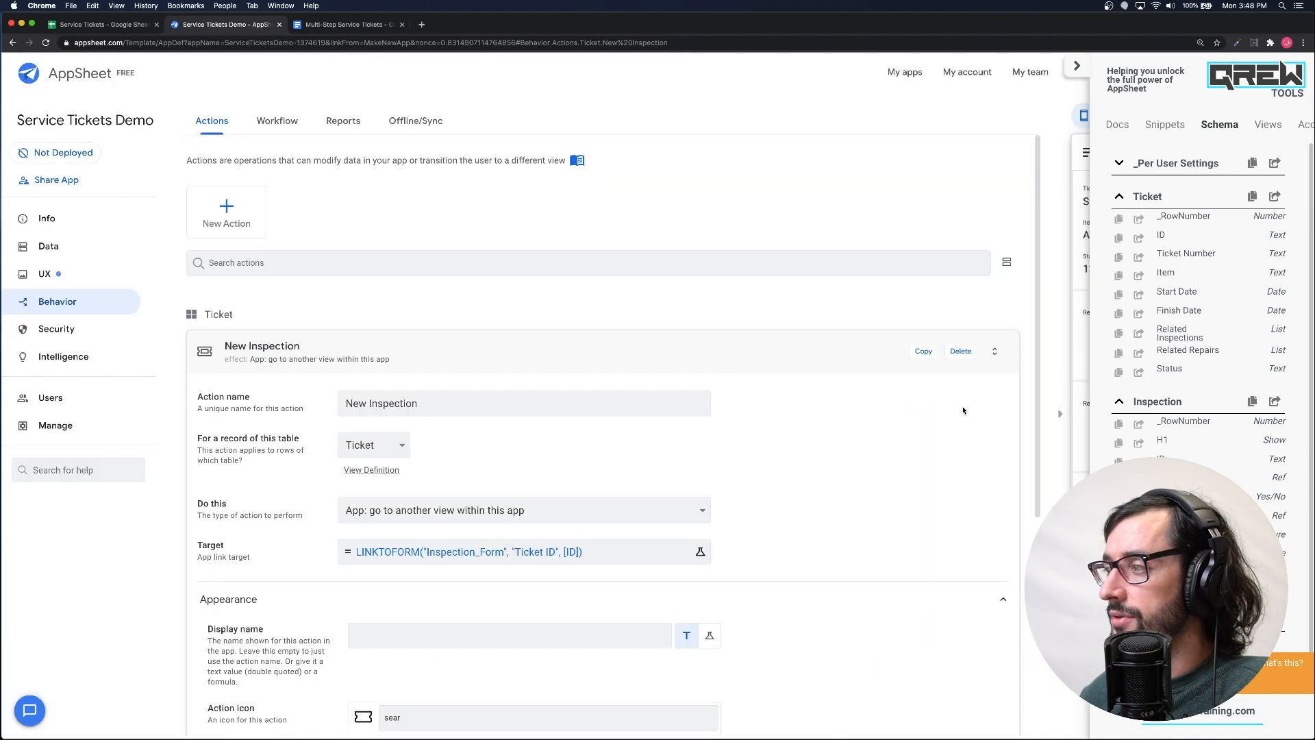
- Close QREW Tools, save the app, and test the New Inspection action from the Airplane ticket in the preview
left_click(1077, 69)
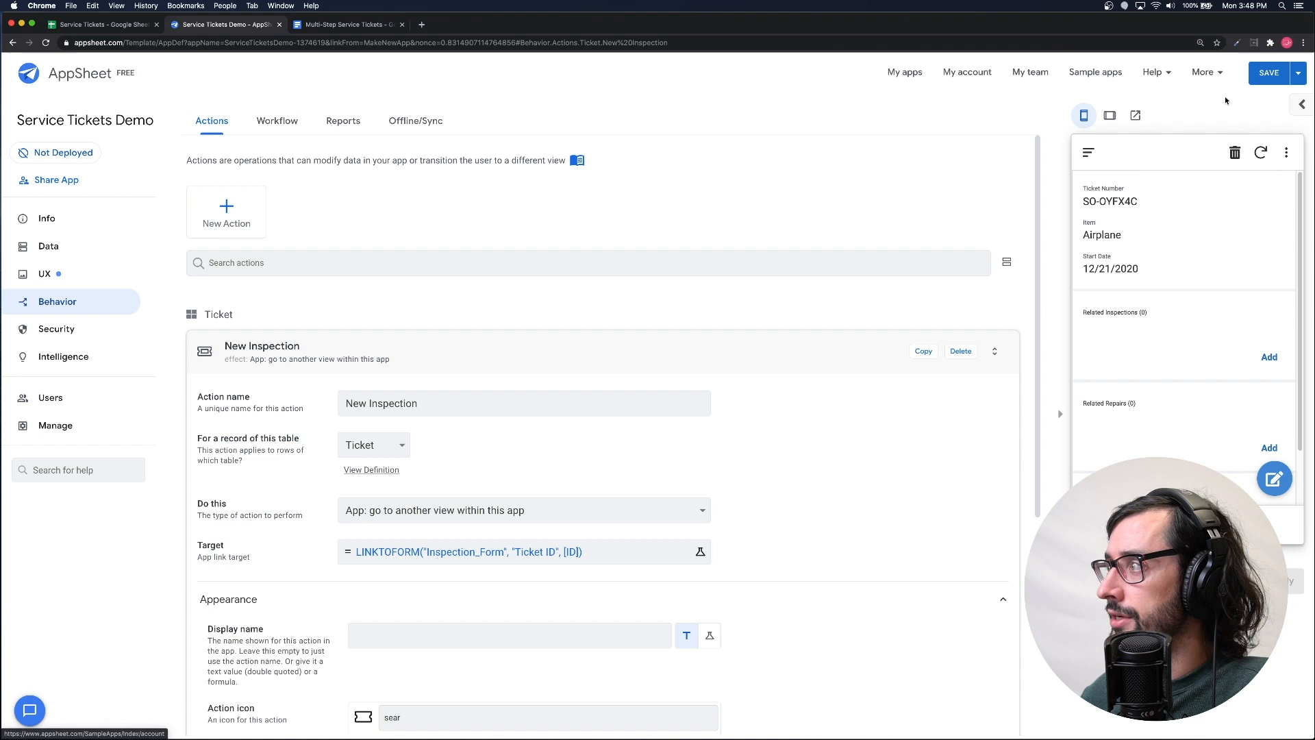
left_click(1277, 72)
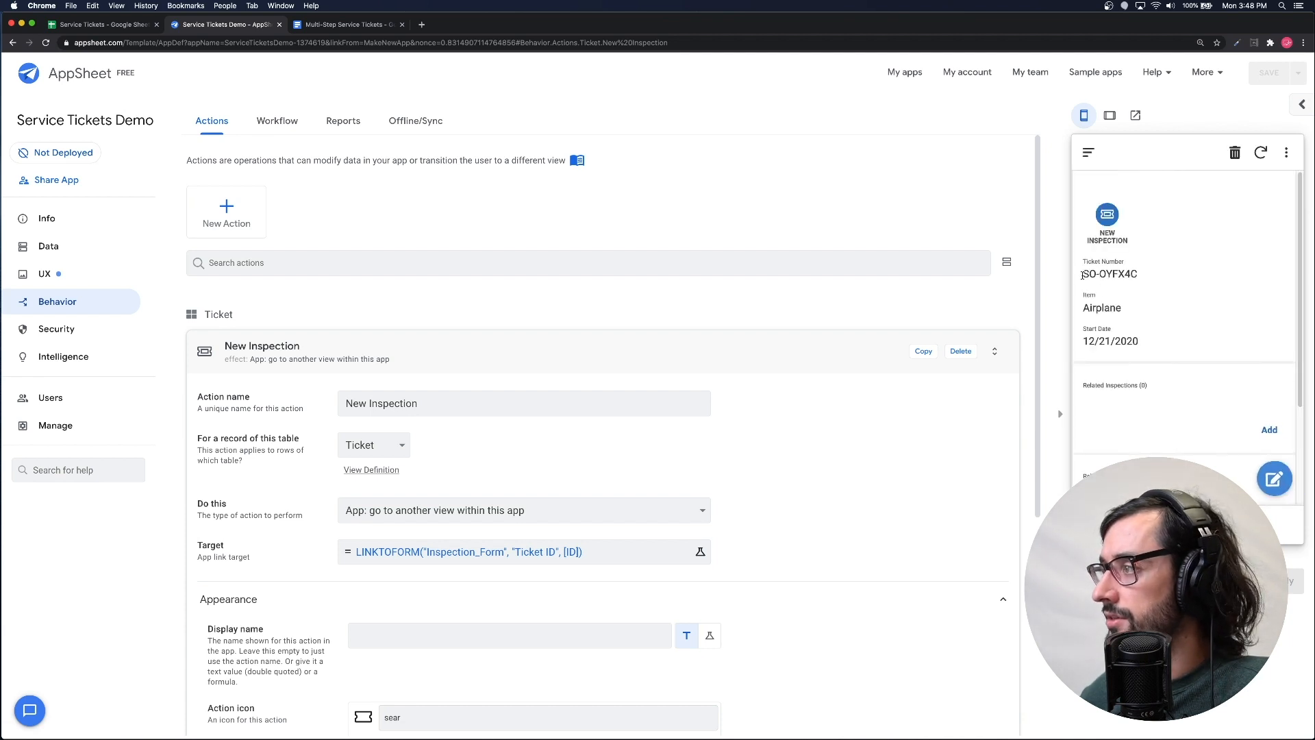
left_click_drag(1082, 275, 1151, 274)
left_click(1111, 272)
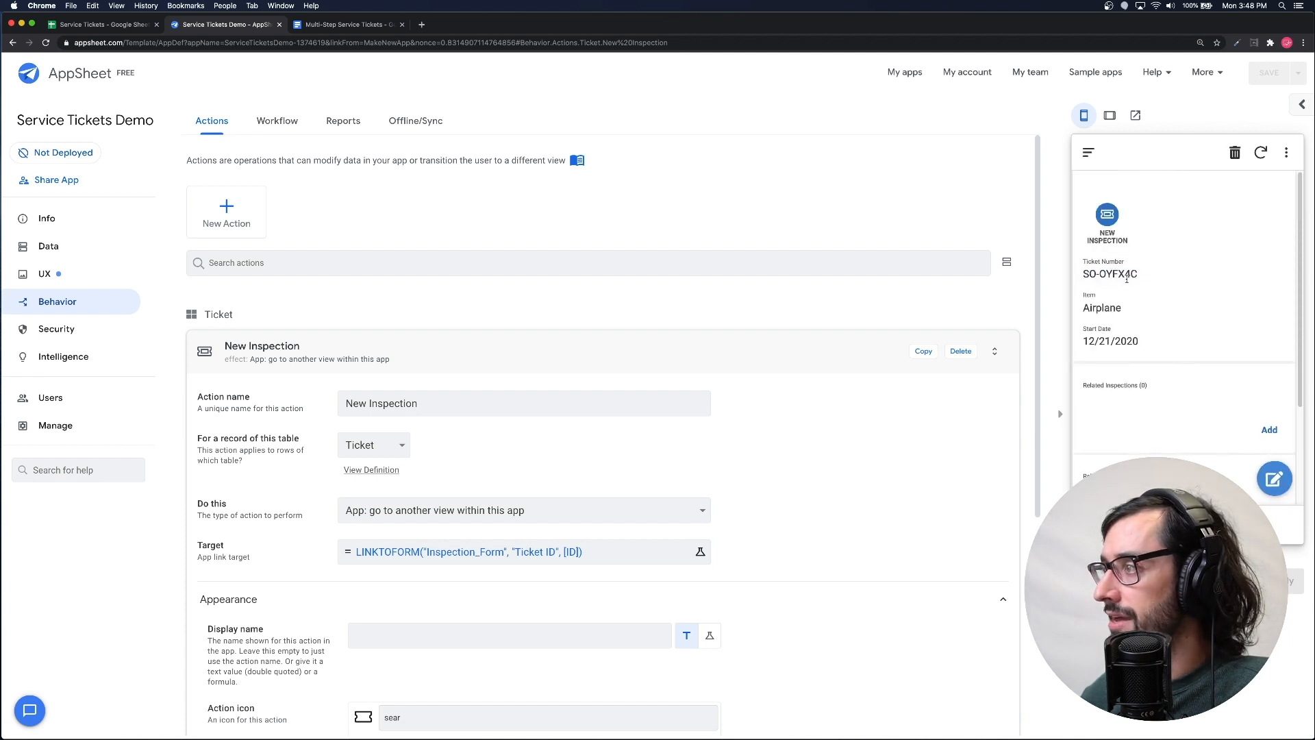
left_click(1109, 214)
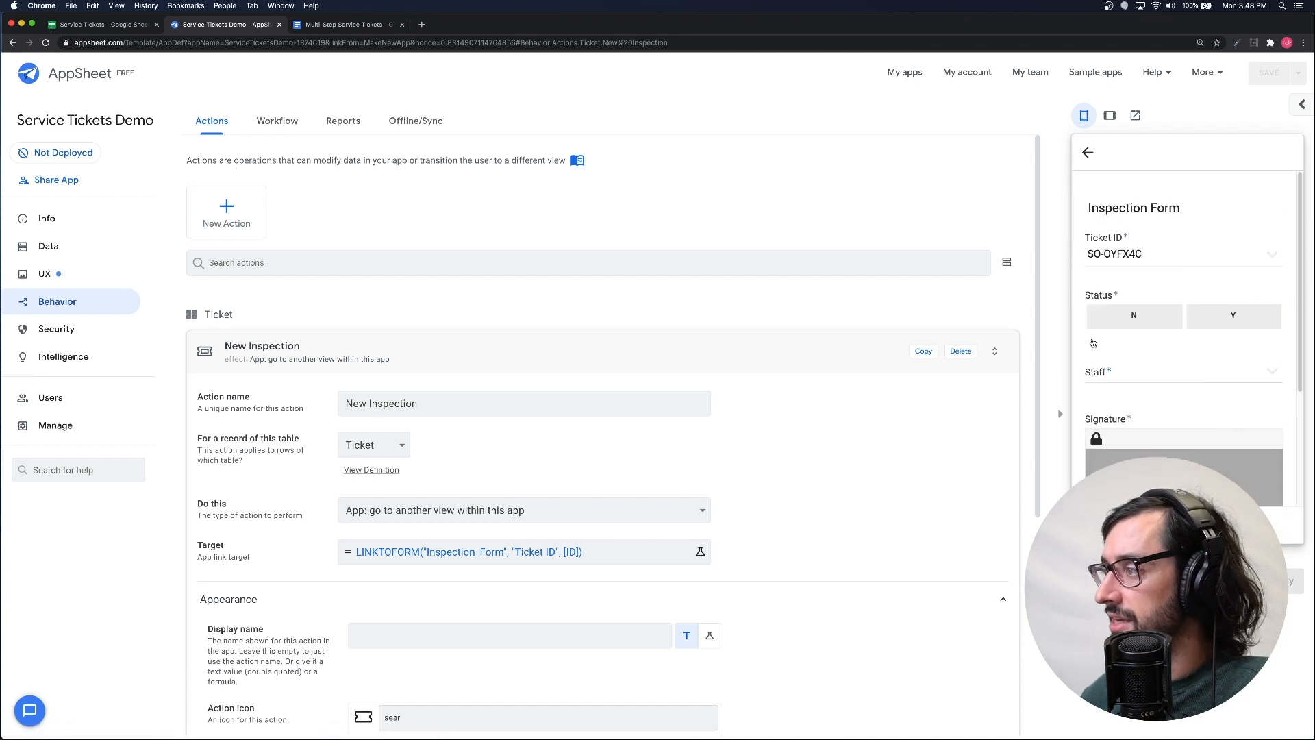
scroll(1107, 352, "down", 1)
scroll(1106, 353, "down", 2)
scroll(1107, 353, "up", 3)
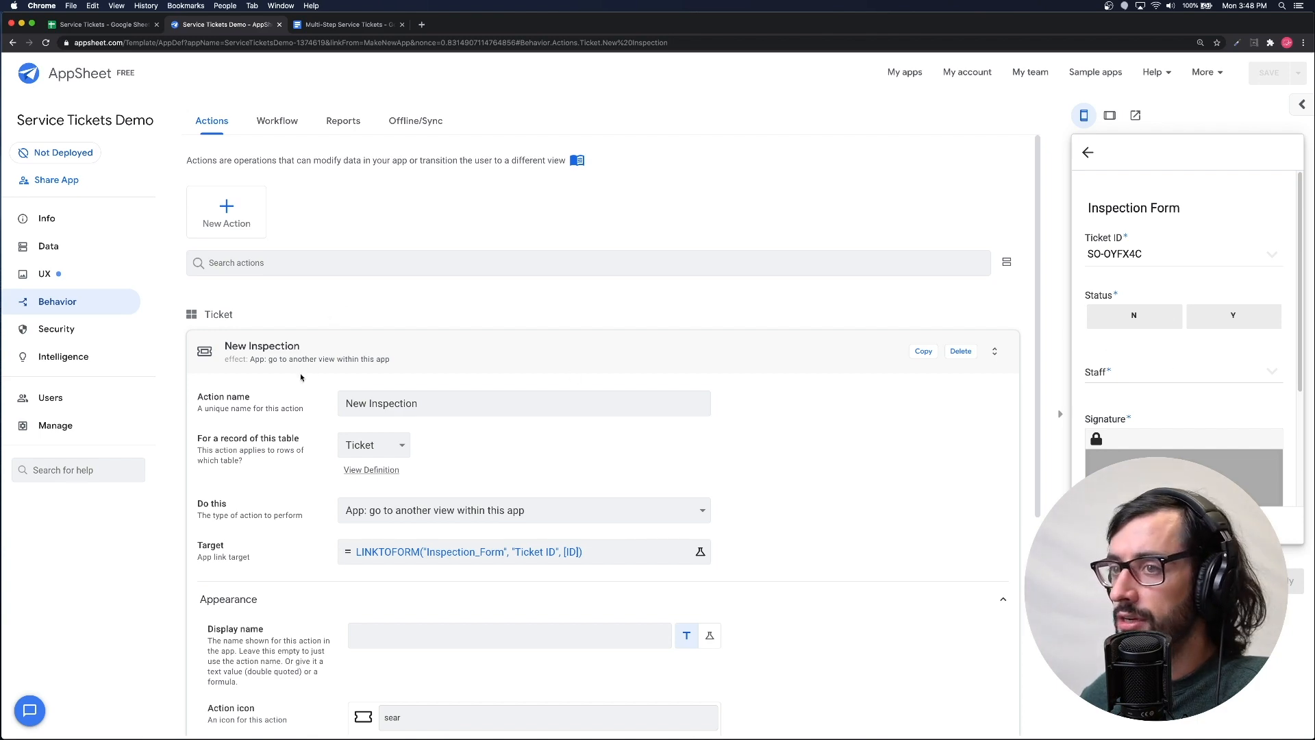
- Review the New Inspection action's settings and collapse them
scroll(297, 375, "down", 3)
scroll(297, 375, "up", 2)
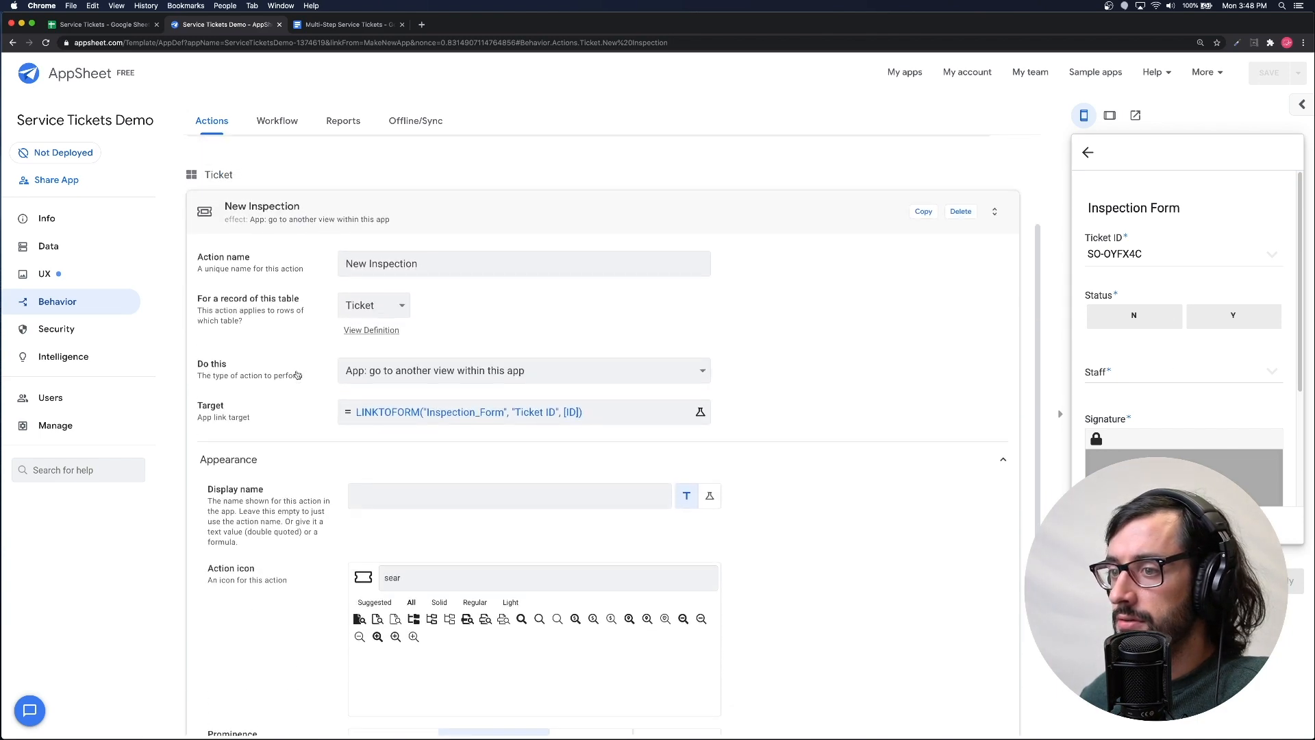
scroll(297, 375, "down", 3)
scroll(298, 375, "up", 3)
scroll(298, 375, "up", 2)
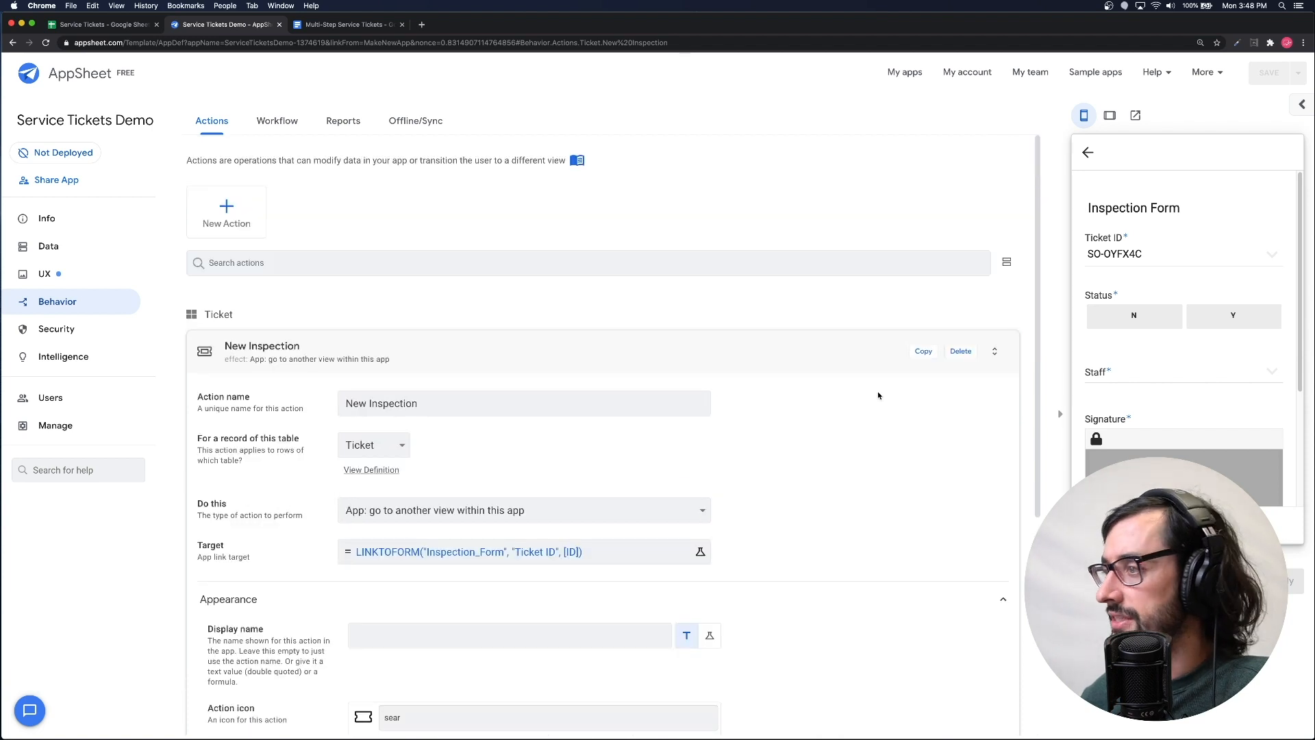
left_click(841, 345)
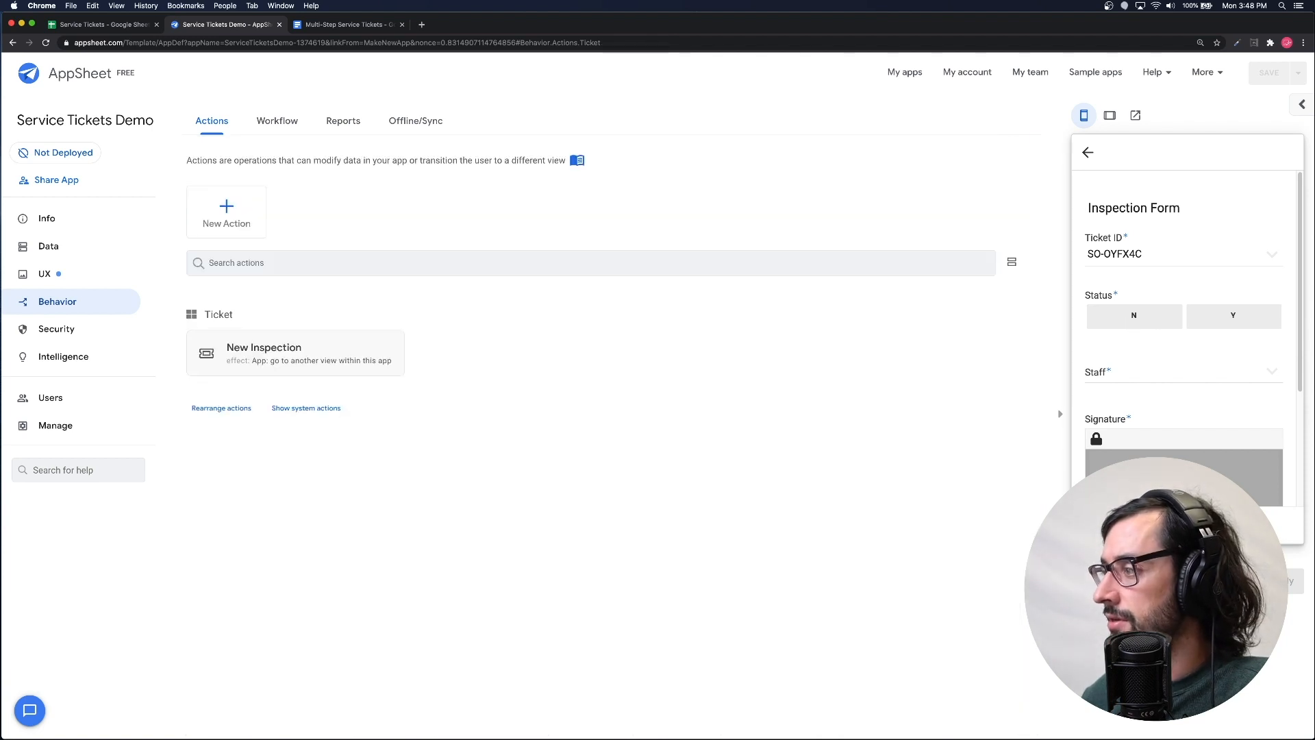
- Duplicate the New Inspection action and rename the copy "New Reapir"
left_click(296, 358)
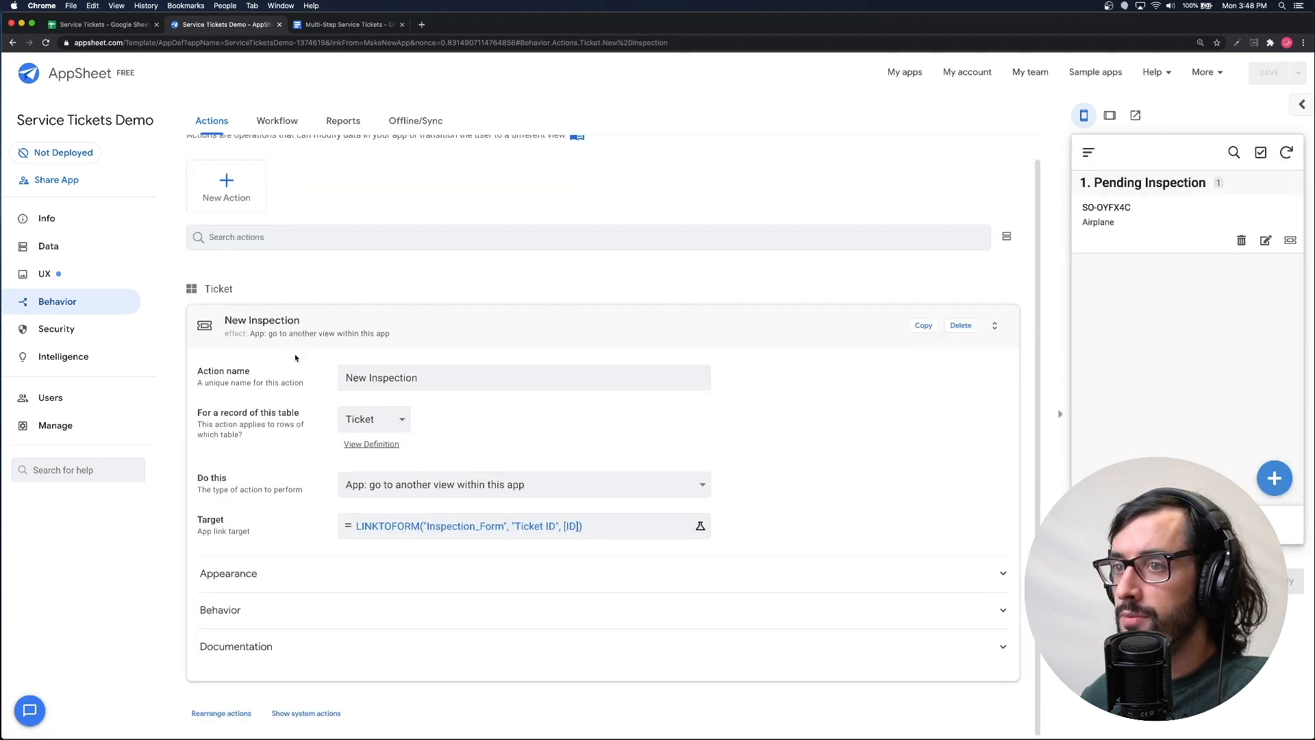
left_click(923, 326)
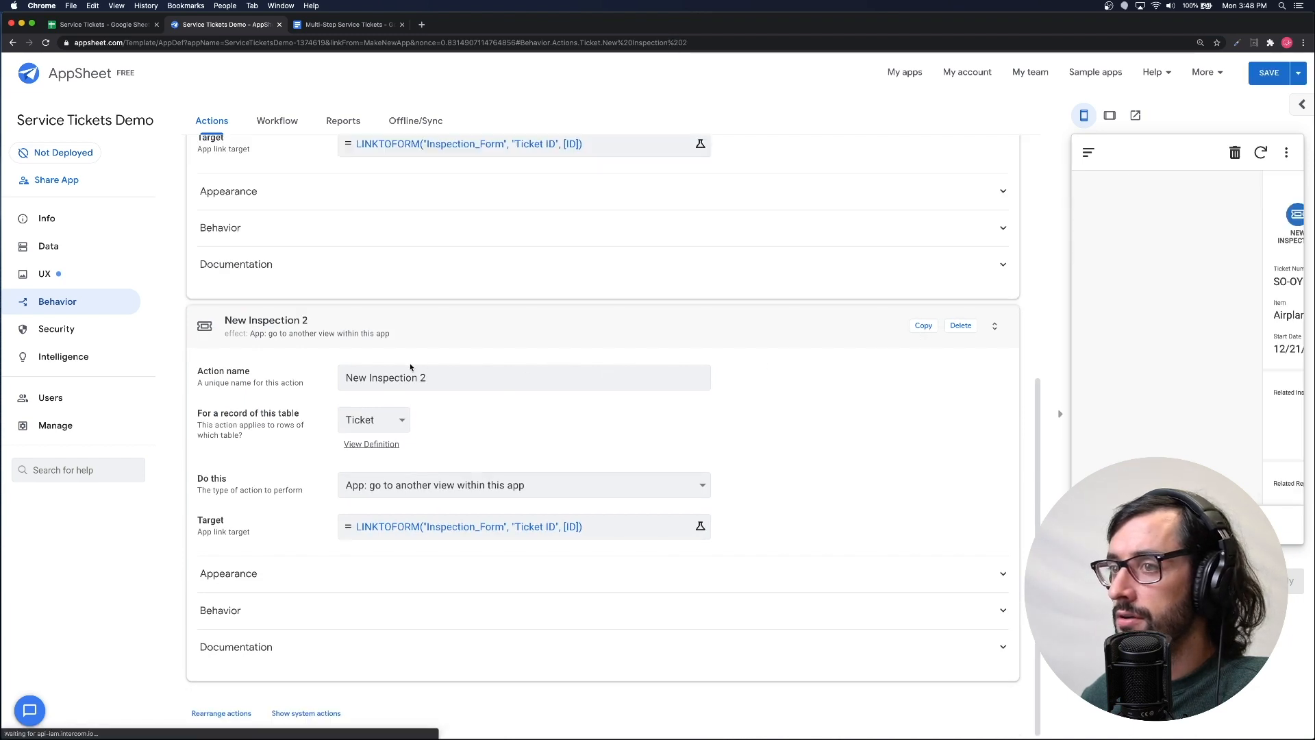
left_click_drag(369, 378, 470, 376)
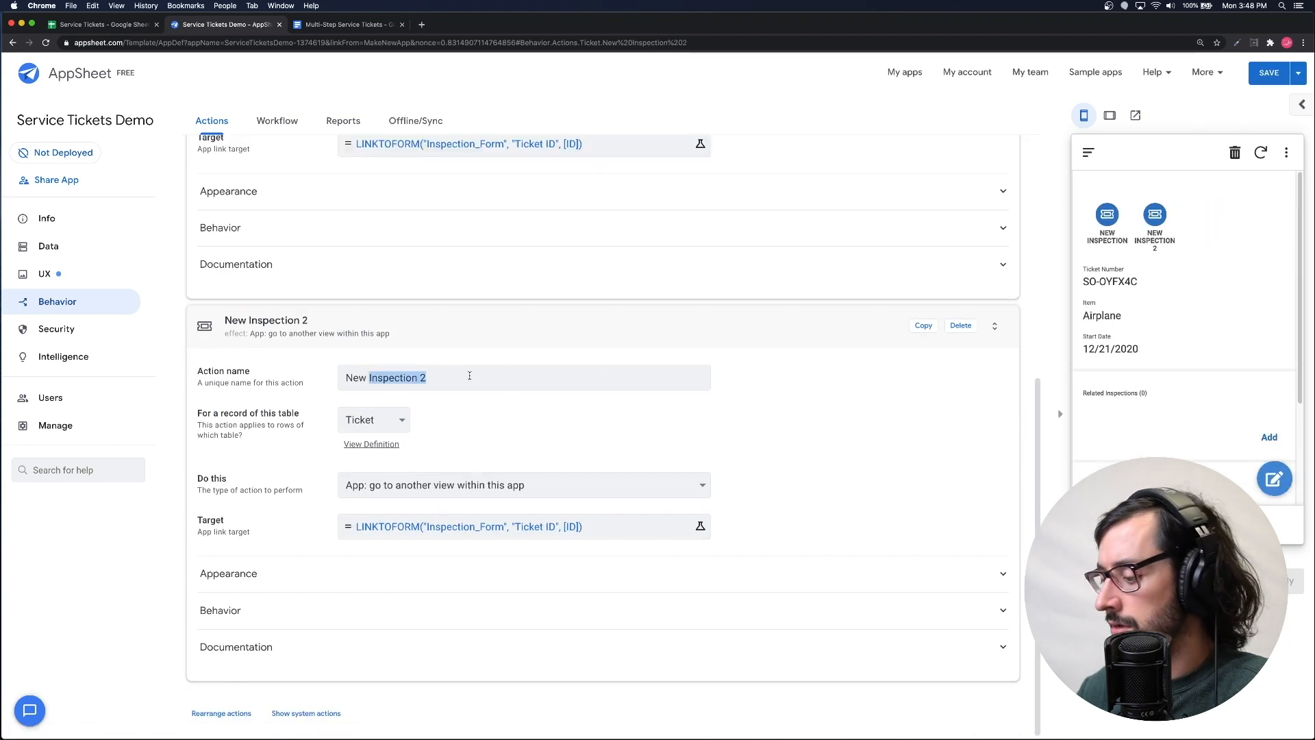
type("Reapir")
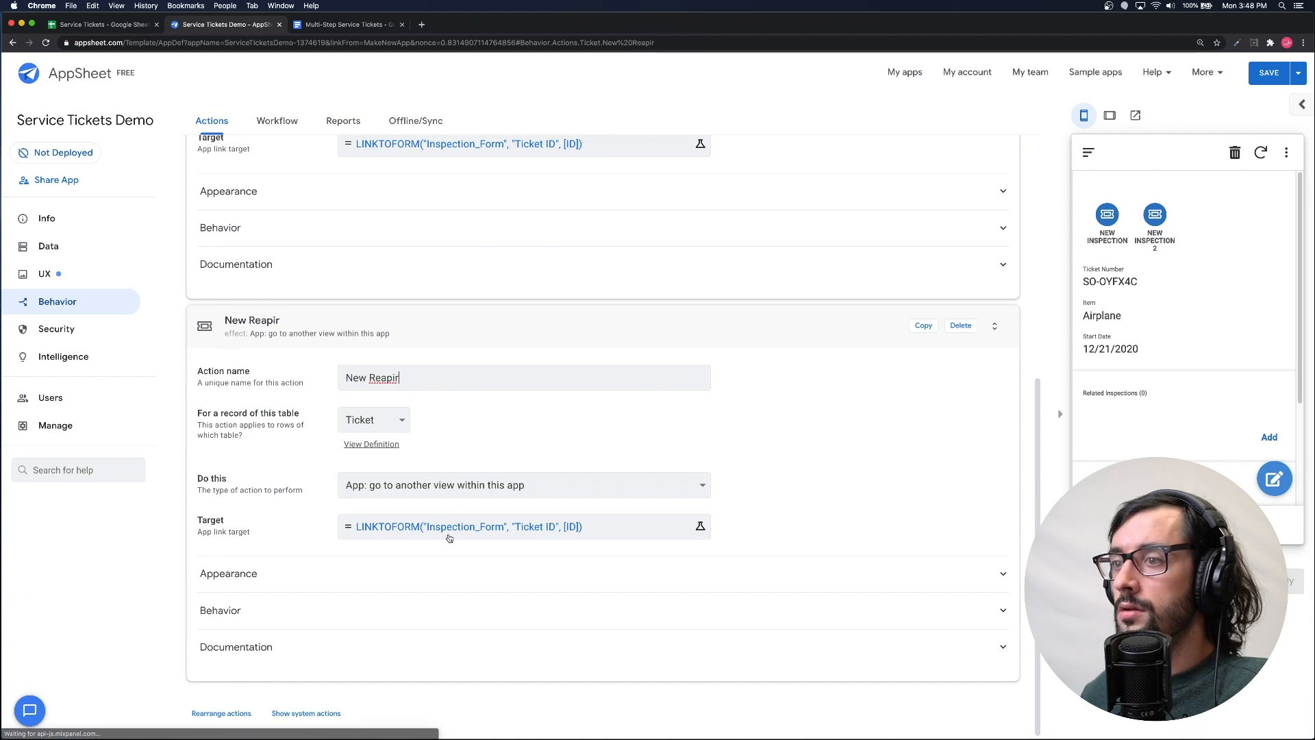
- Replace the view name in the New Reapir action's LINKTOFORM target with Repair_Form from QREW Tools, save the expression, and close QREW Tools
left_click(449, 528)
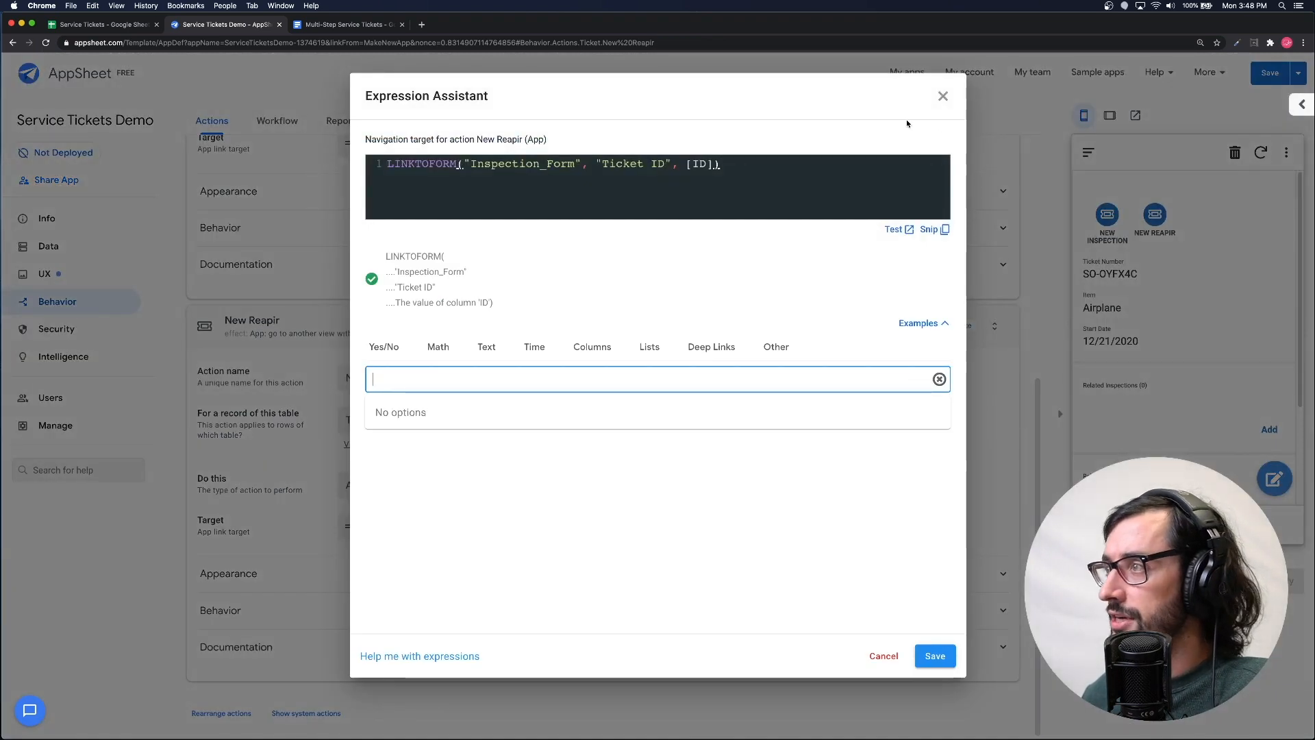
double_click(548, 163)
key("BackSpace")
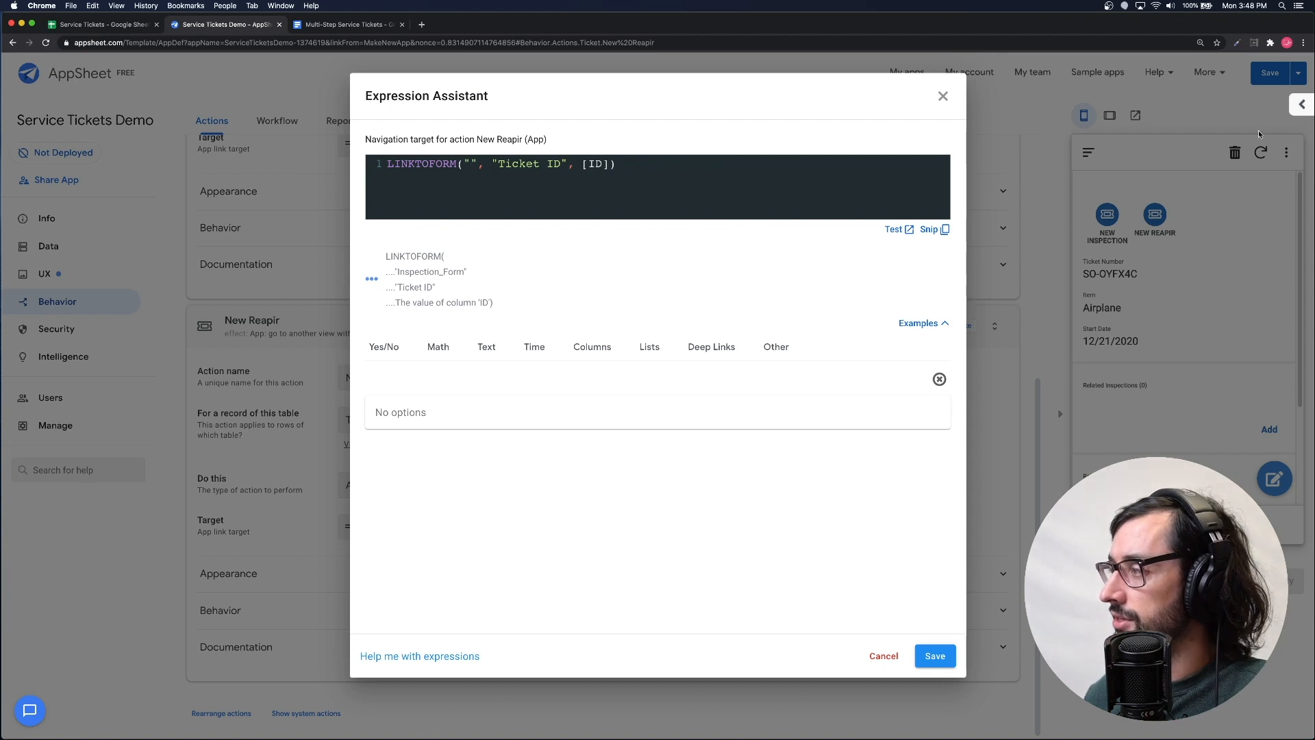
left_click(1302, 104)
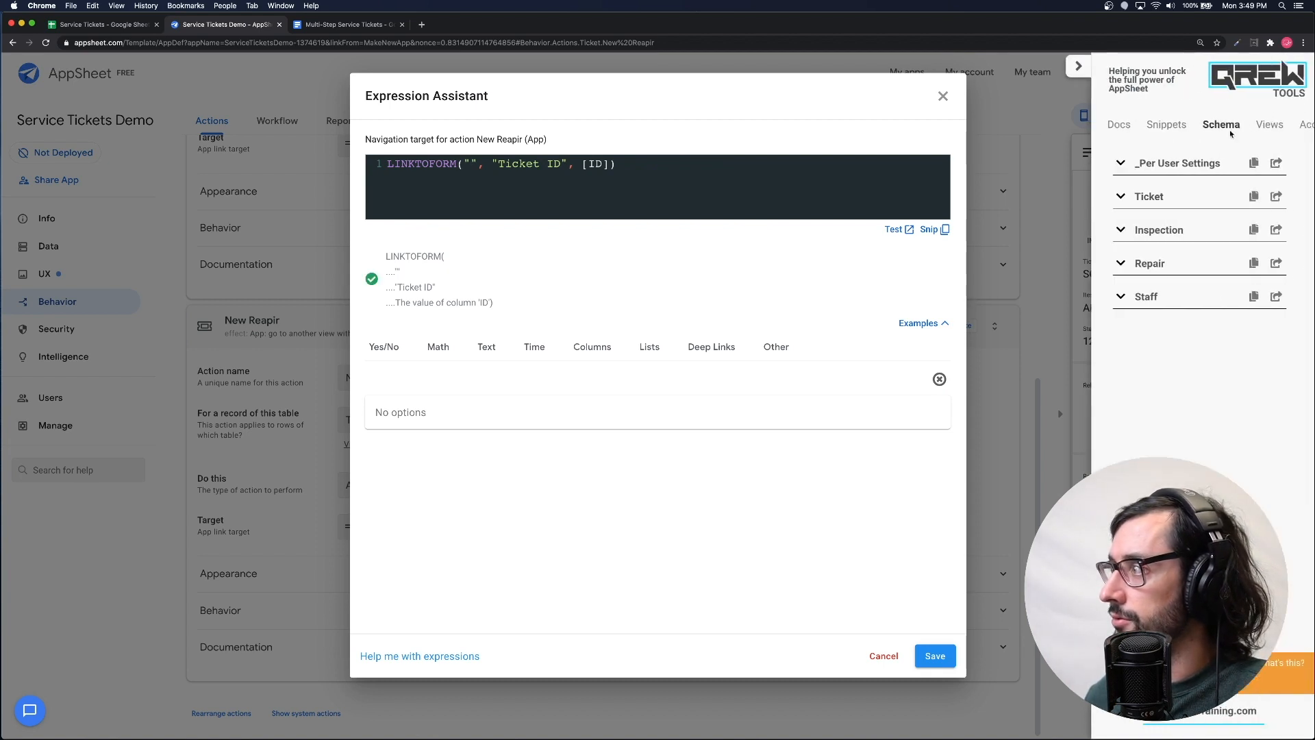
left_click(1268, 126)
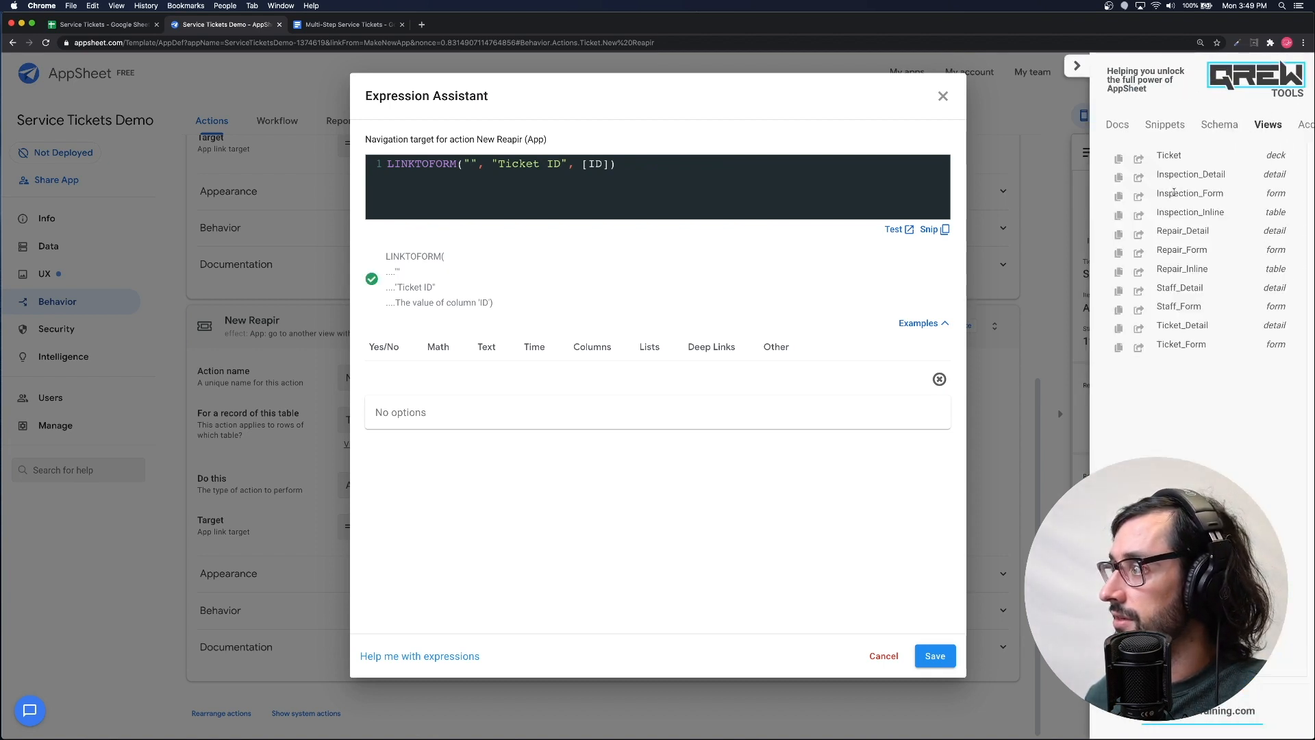
left_click(1139, 253)
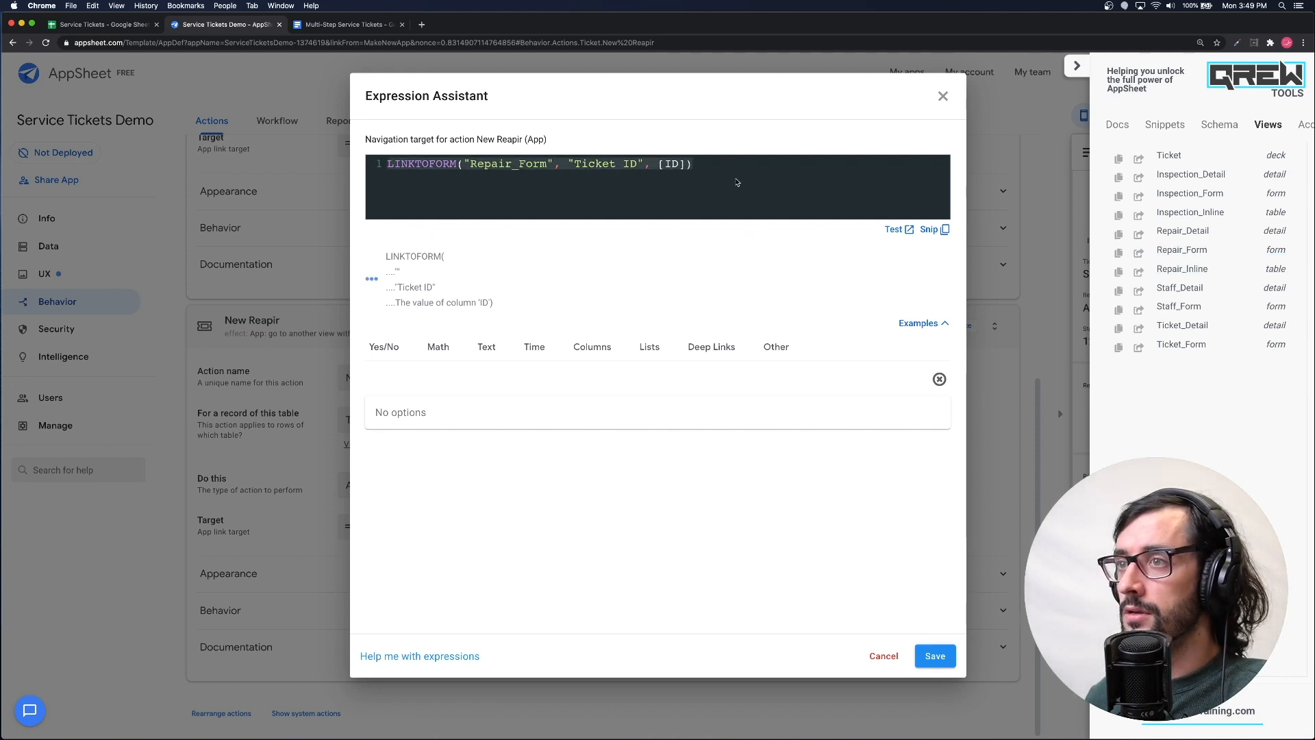
left_click(936, 656)
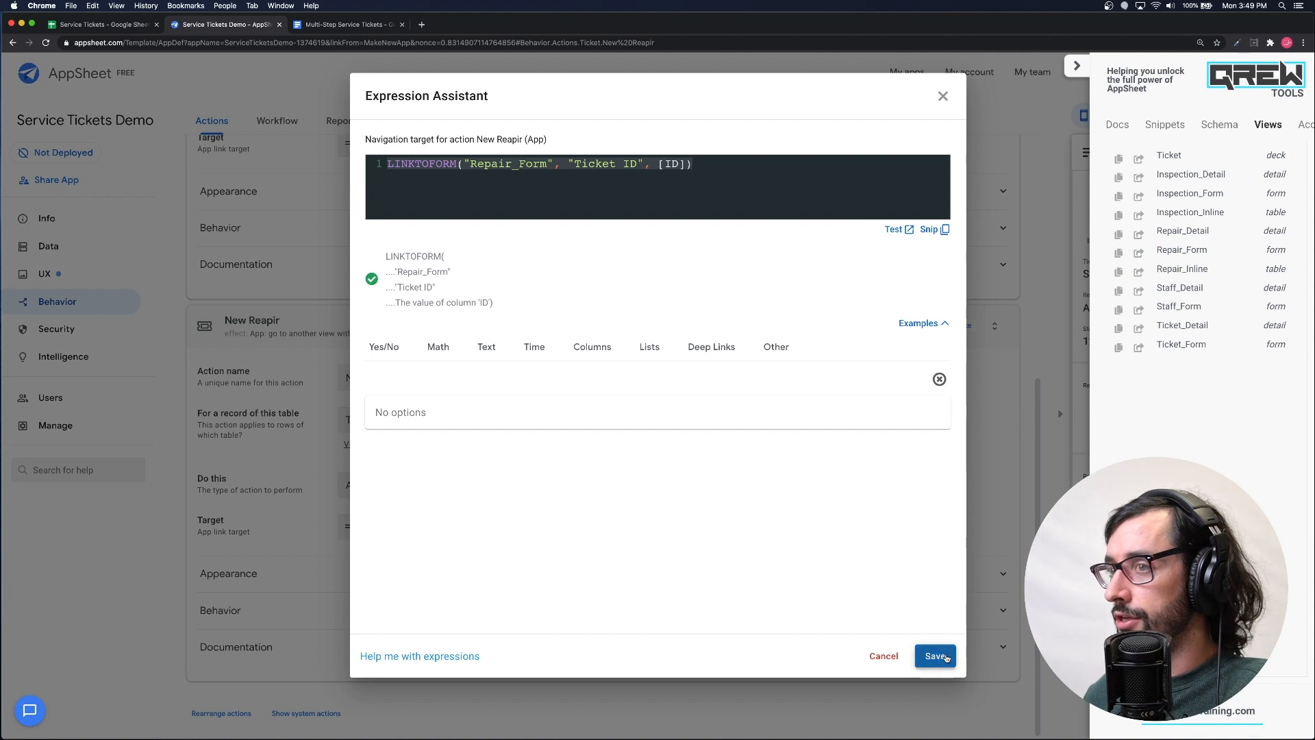
left_click(1078, 66)
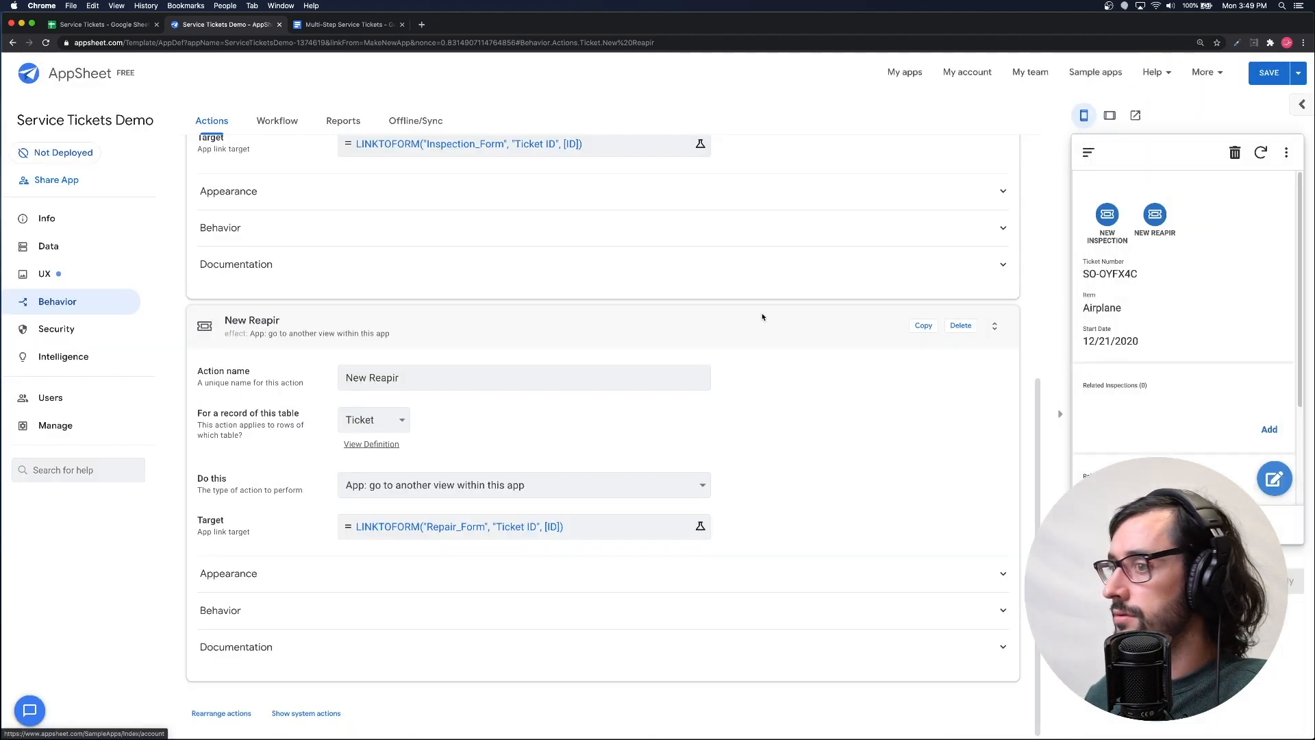
- Find icons matching "wren", give the New Reapir action the first solid crossed-tools icon, and collapse both ticket actions
left_click(281, 577)
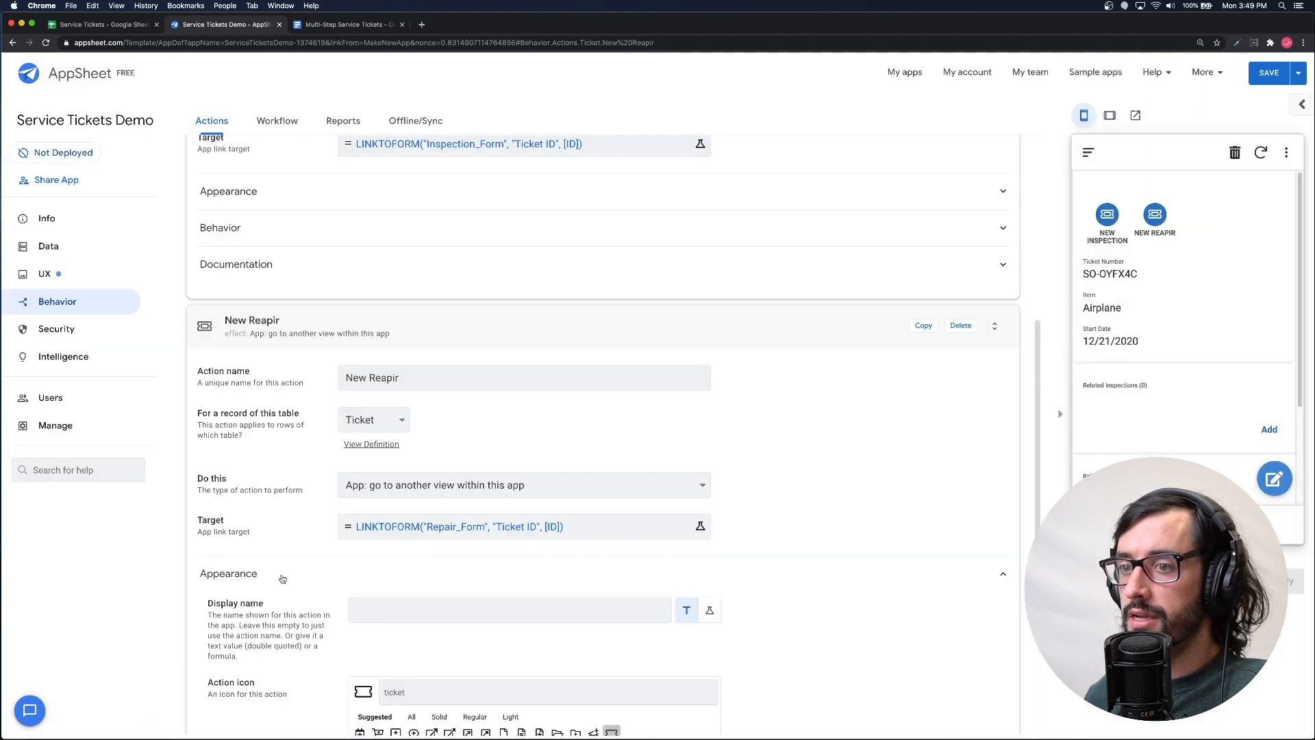
scroll(411, 658, "down", 2)
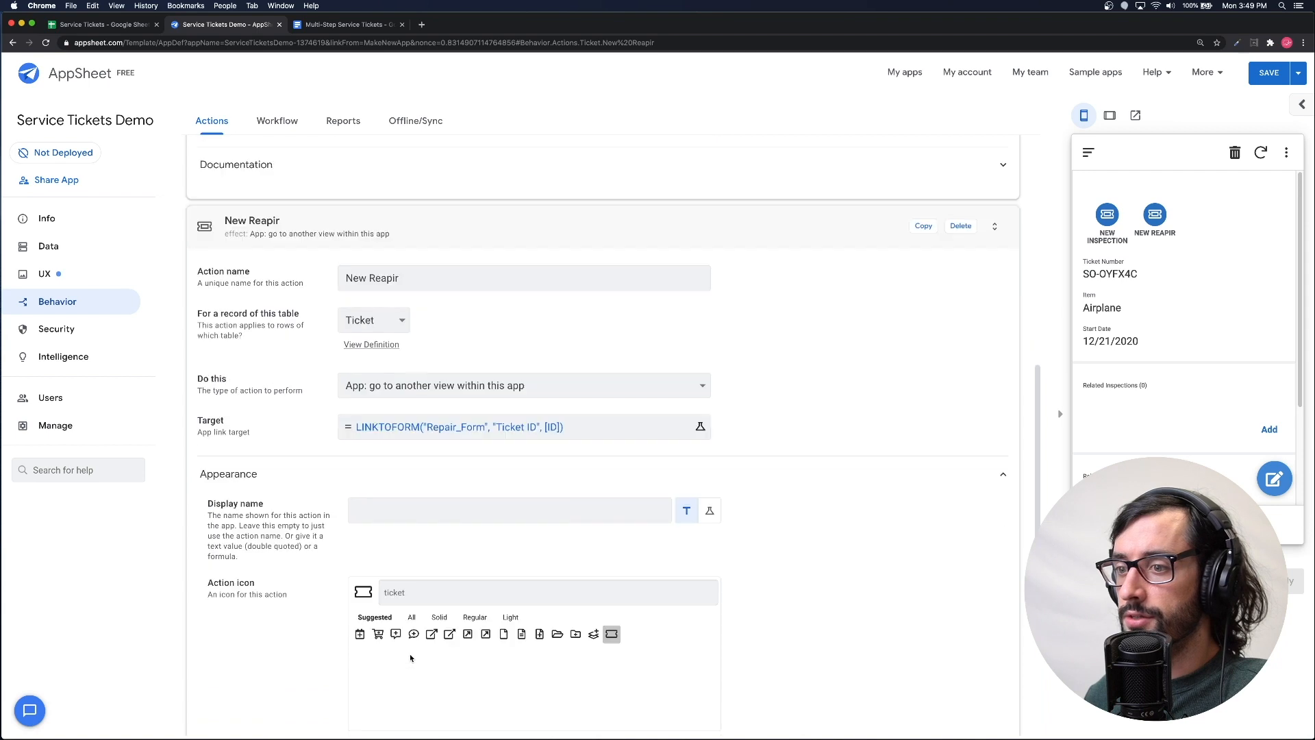
double_click(406, 595)
type("wren")
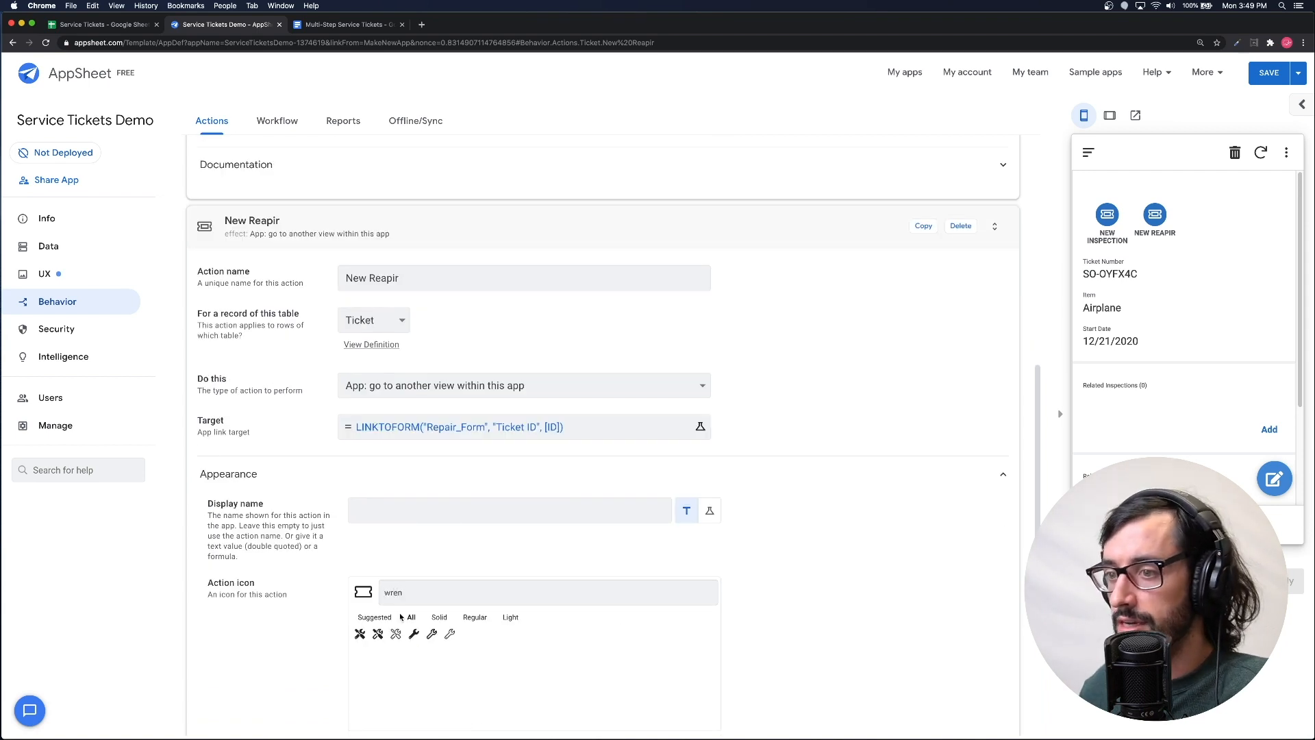
left_click(361, 635)
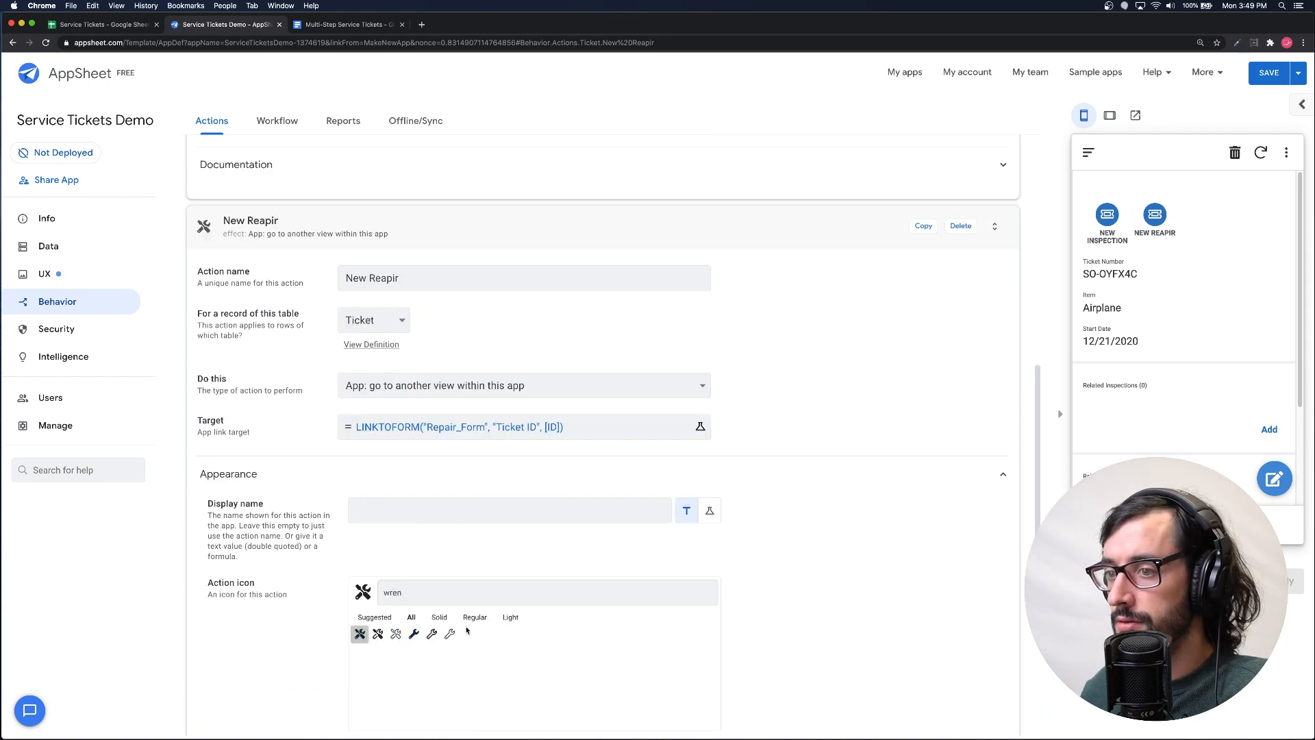
scroll(582, 530, "up", 2)
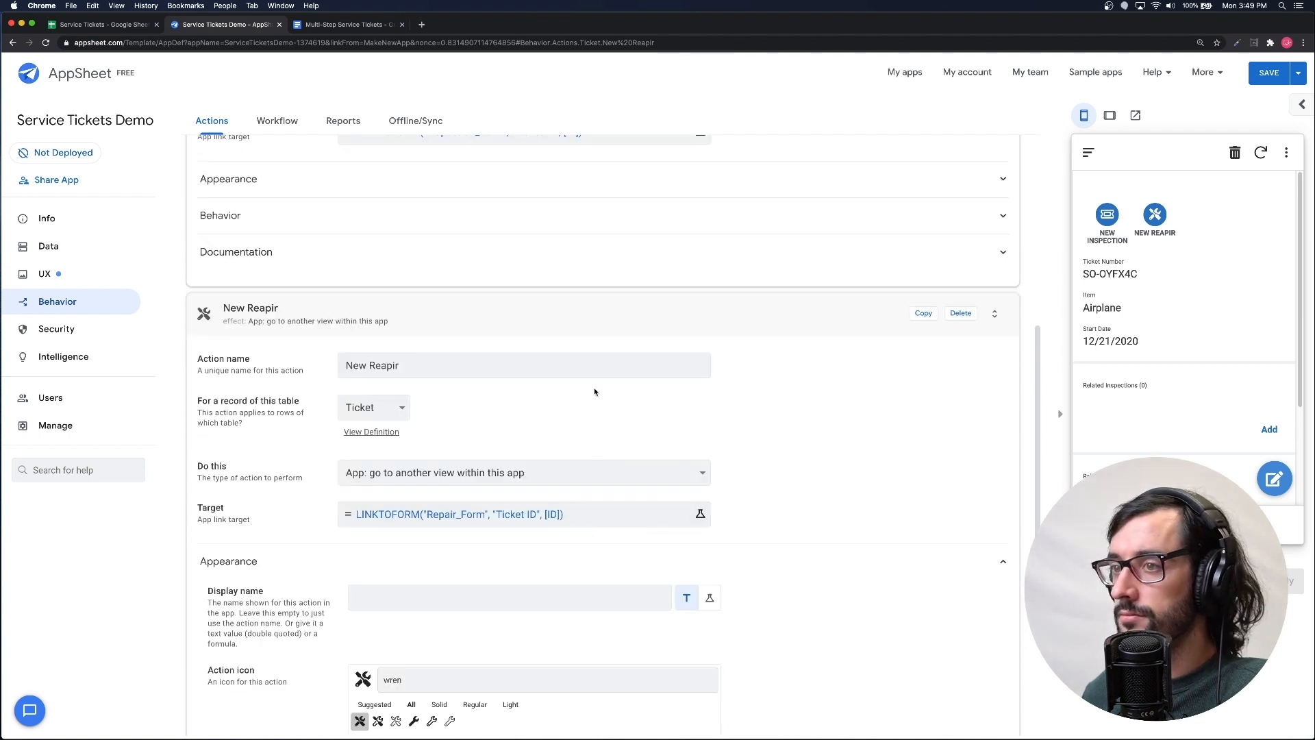
left_click(603, 314)
scroll(689, 322, "up", 1)
left_click(699, 300)
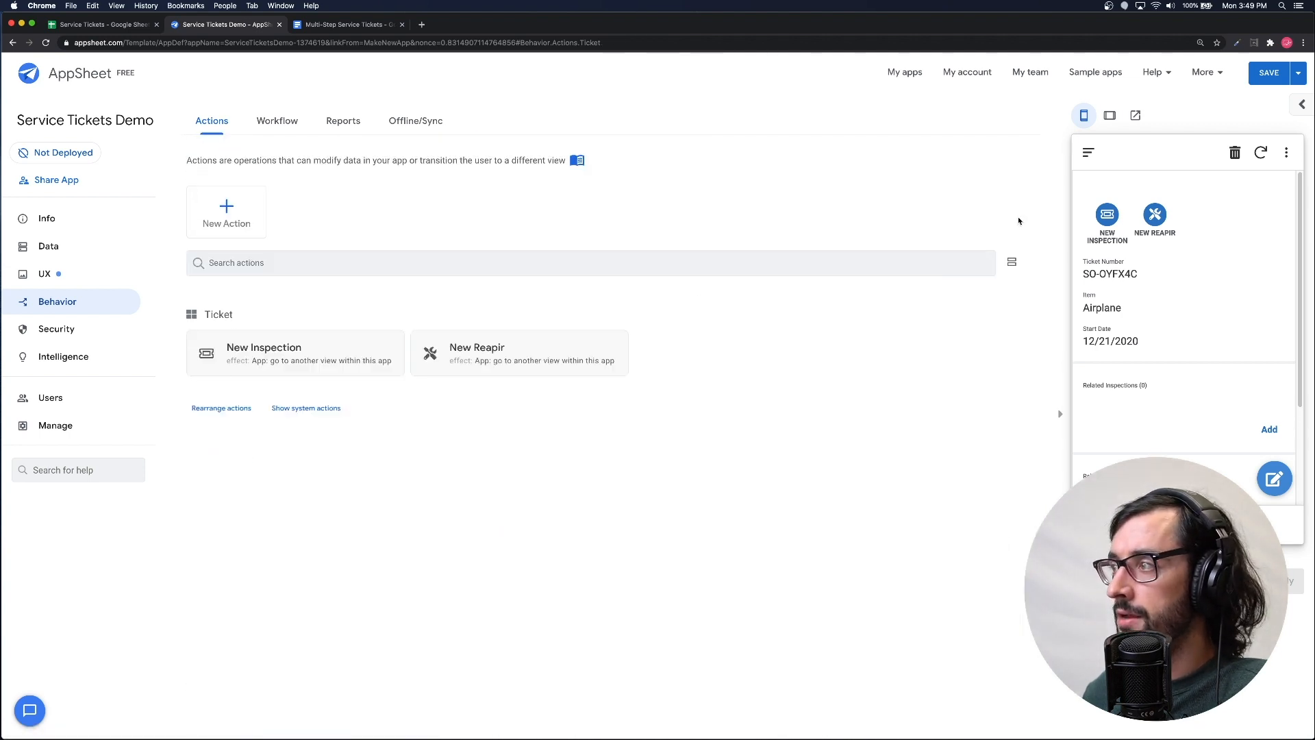
- Save the app and test the New Reapir action from the Airplane ticket in the preview, looking through the Repair Form fields
left_click(1271, 76)
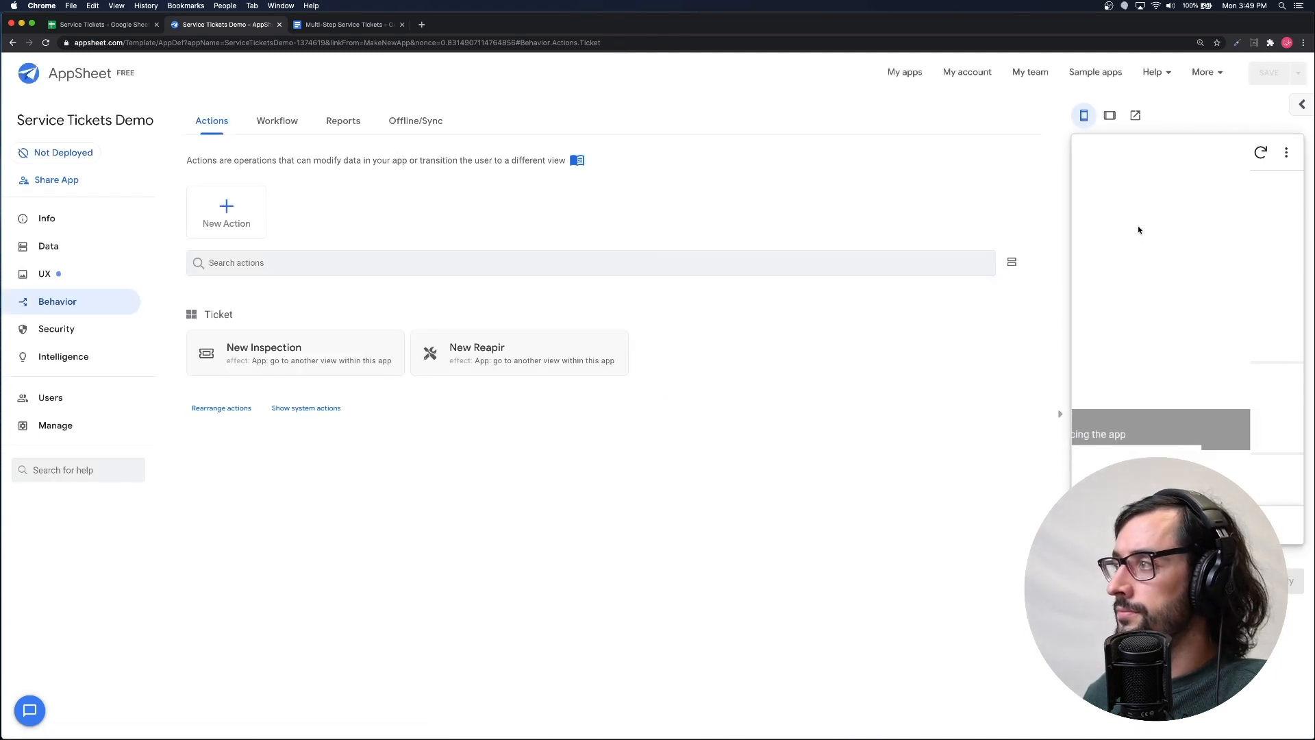
left_click(1144, 226)
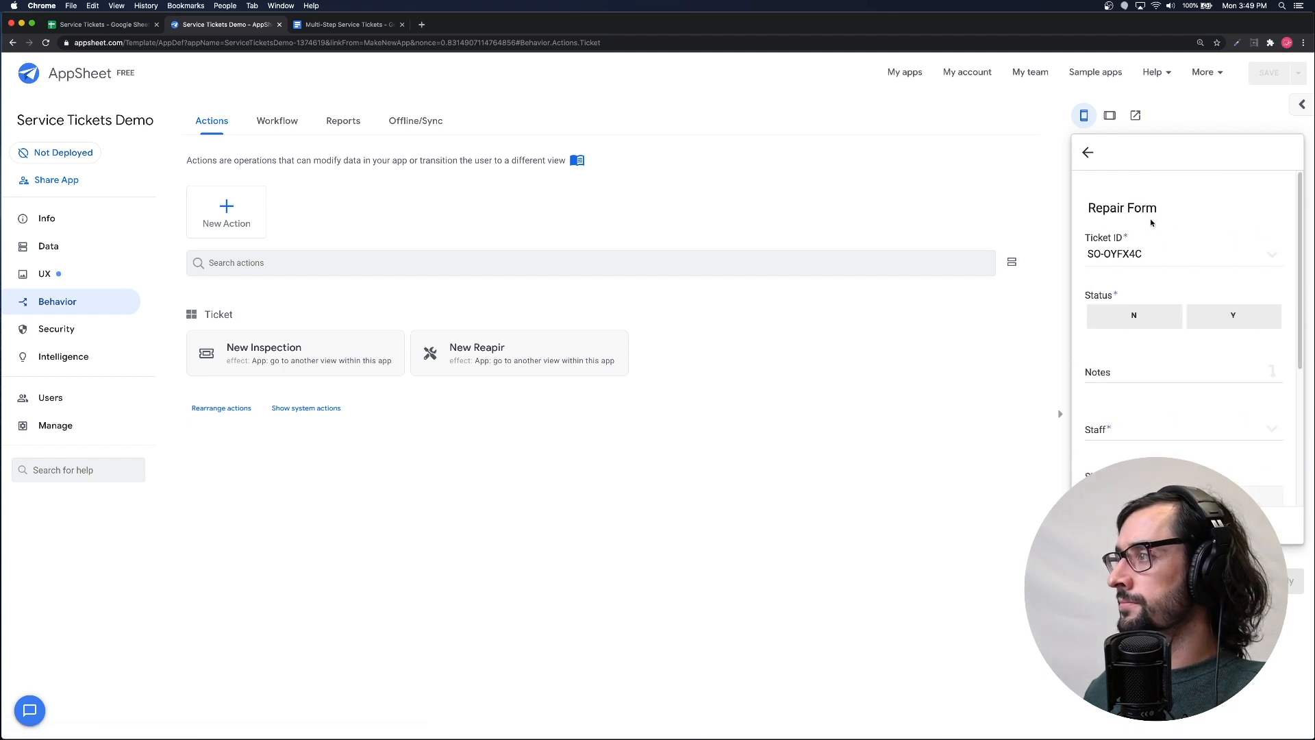
left_click(1126, 387)
scroll(1112, 425, "down", 2)
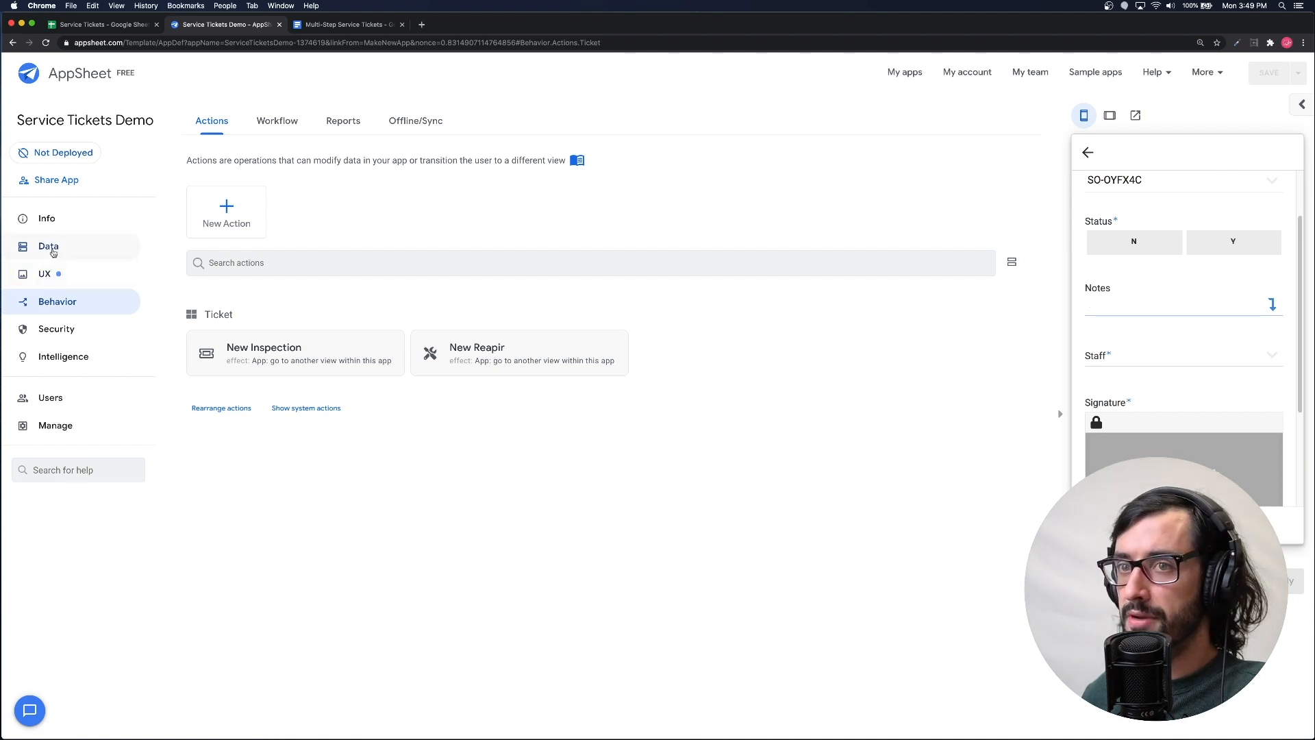
- Set the initial value of the Inspection table's Staff column to USEREMAIL() and save the expression
left_click(60, 274)
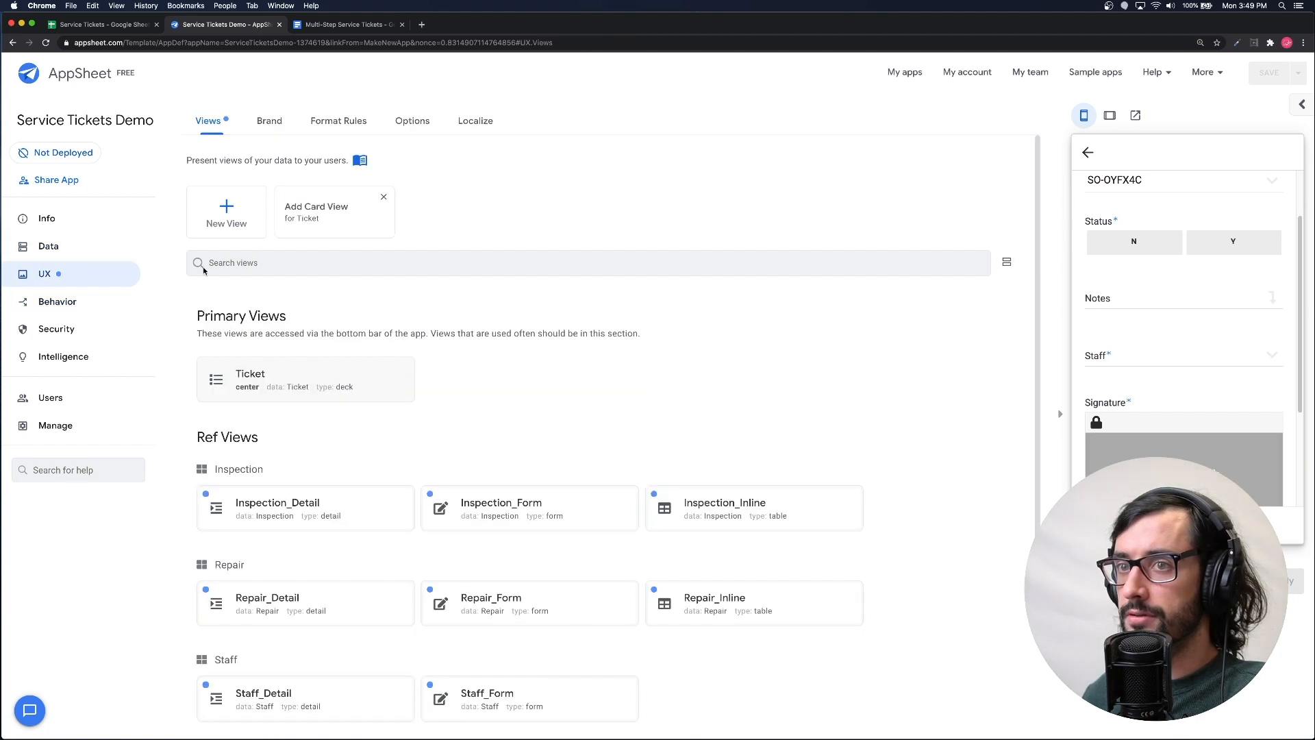
left_click(63, 256)
left_click(278, 123)
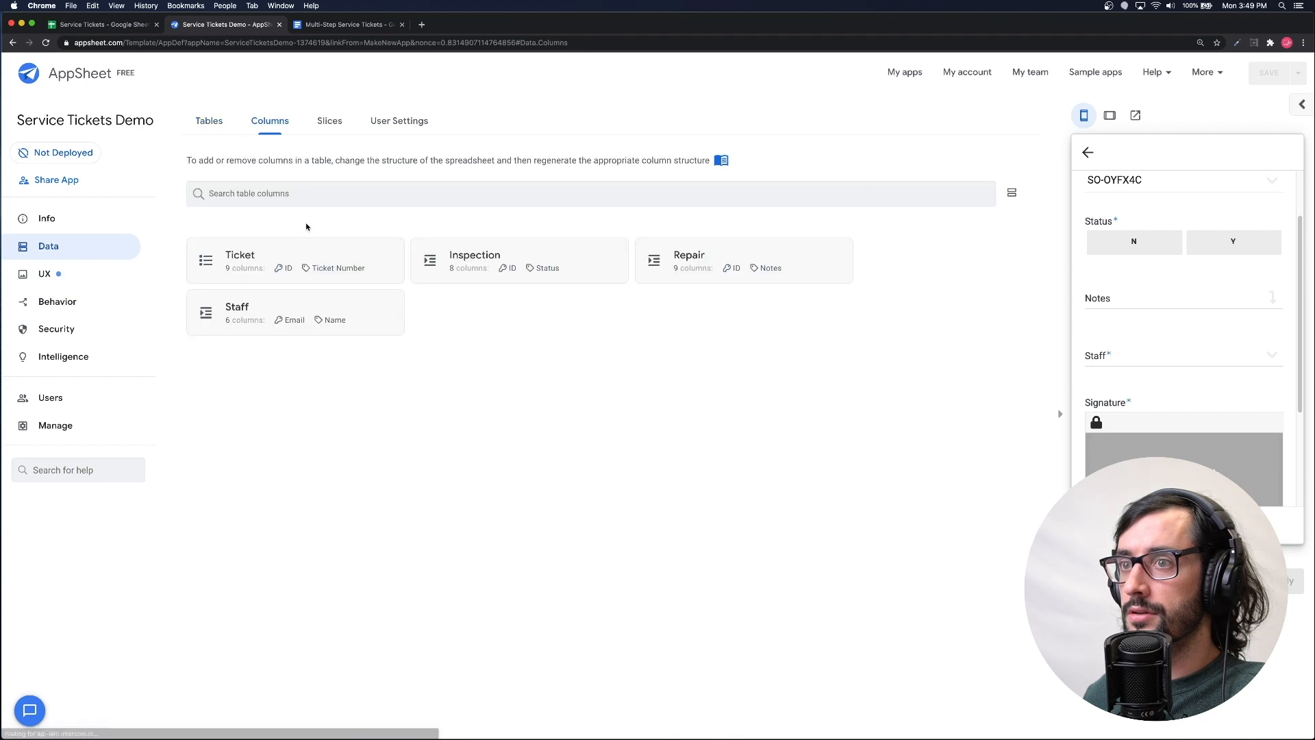
left_click(528, 260)
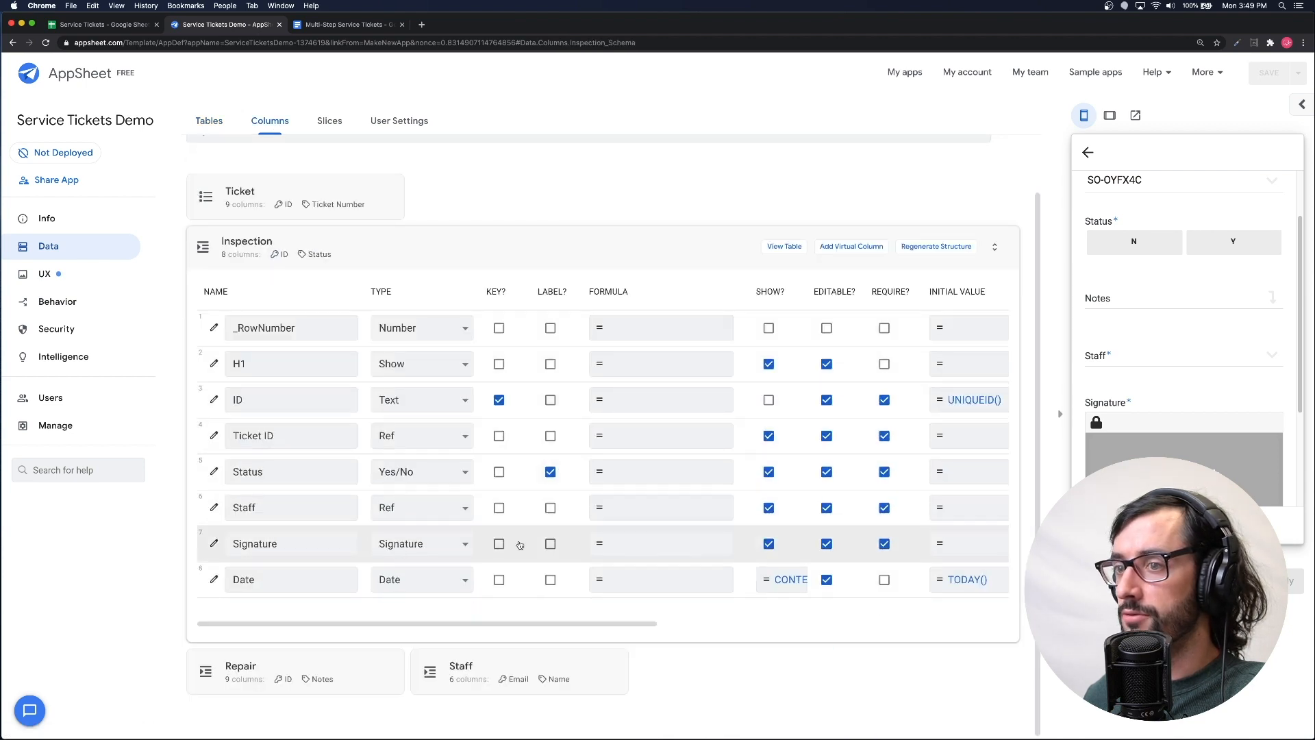
scroll(863, 504, "right", 5)
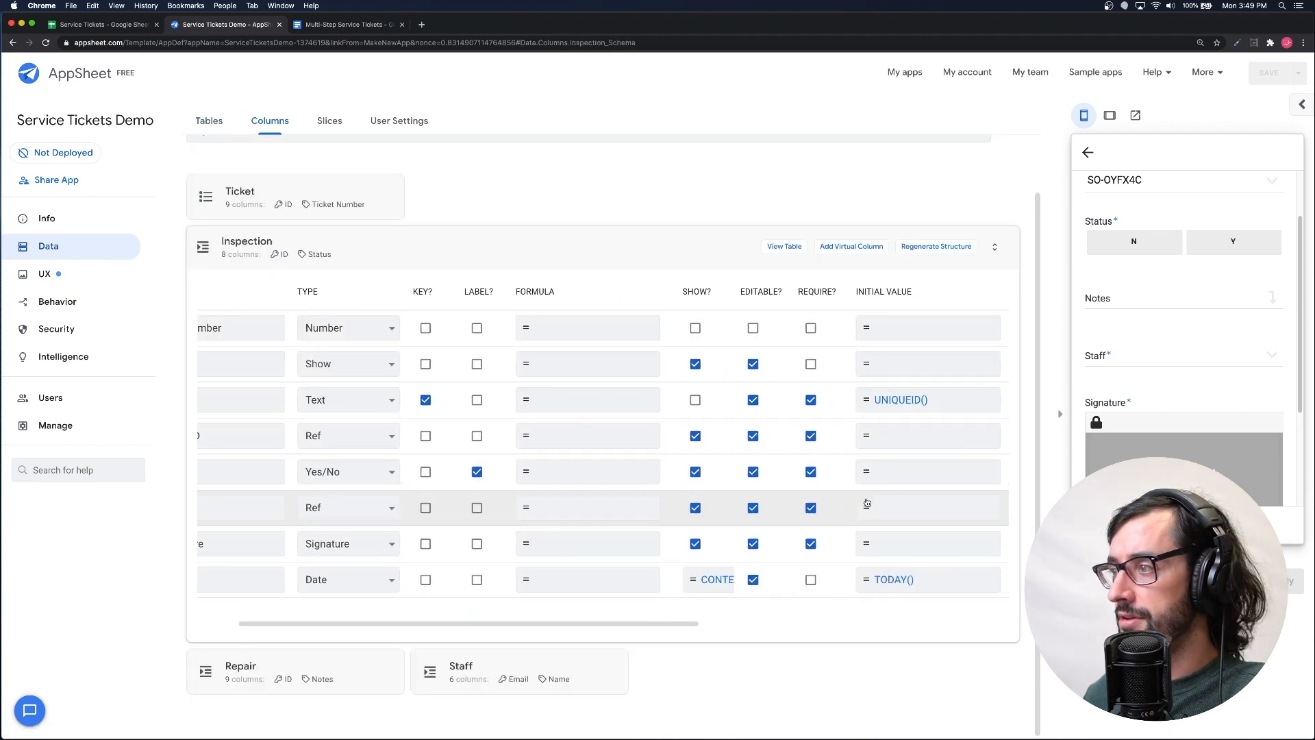
left_click(874, 512)
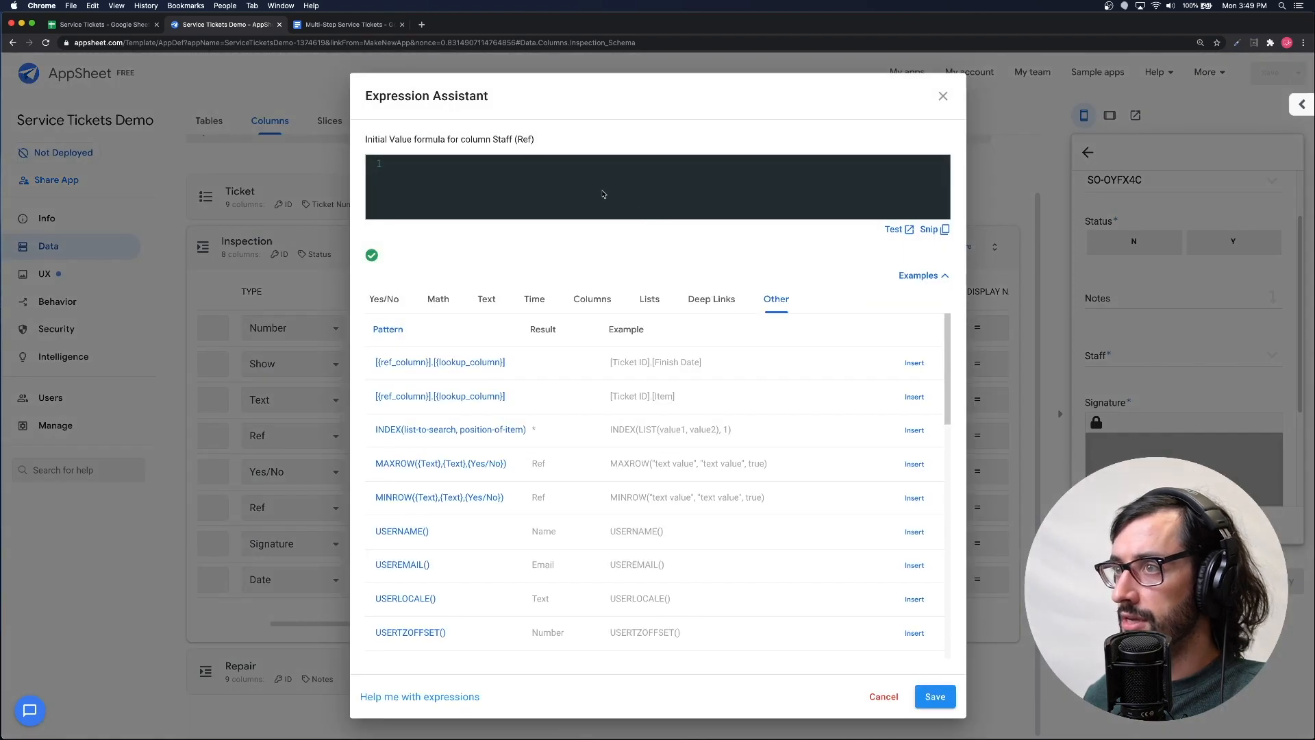
type("USE")
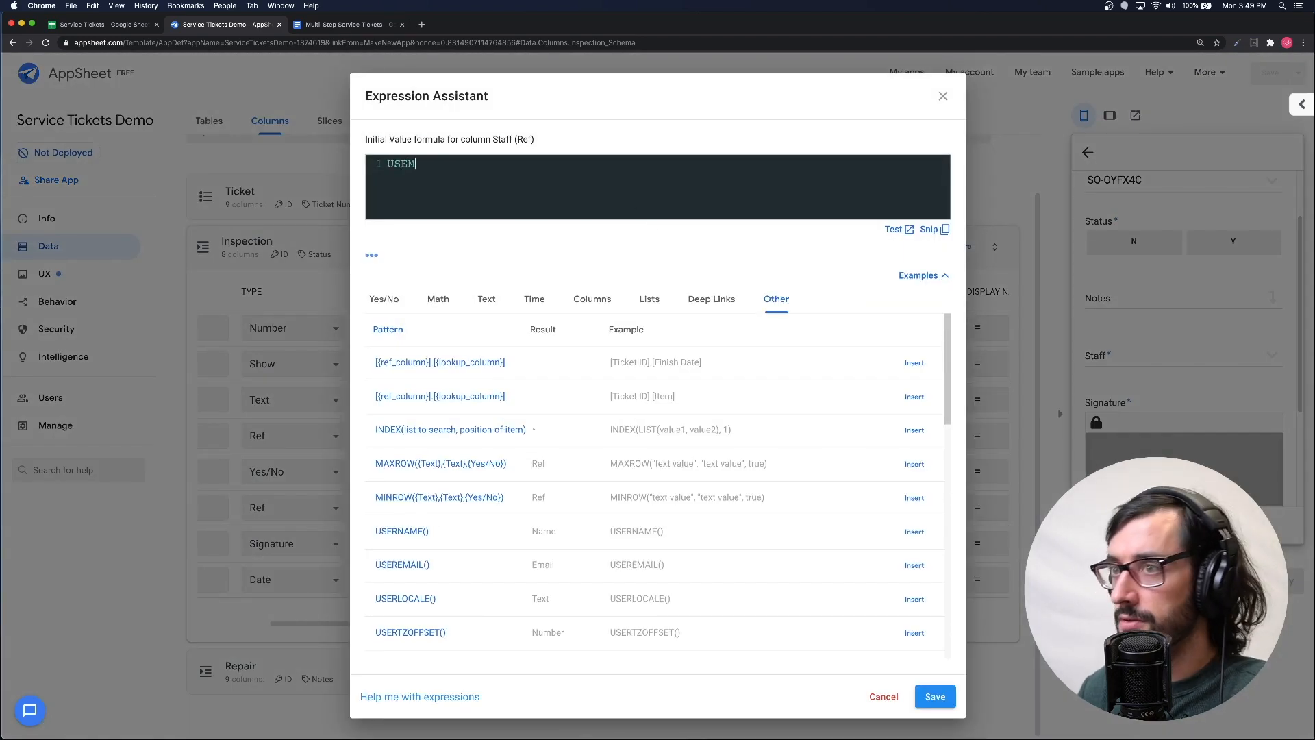
type("RMAIL")
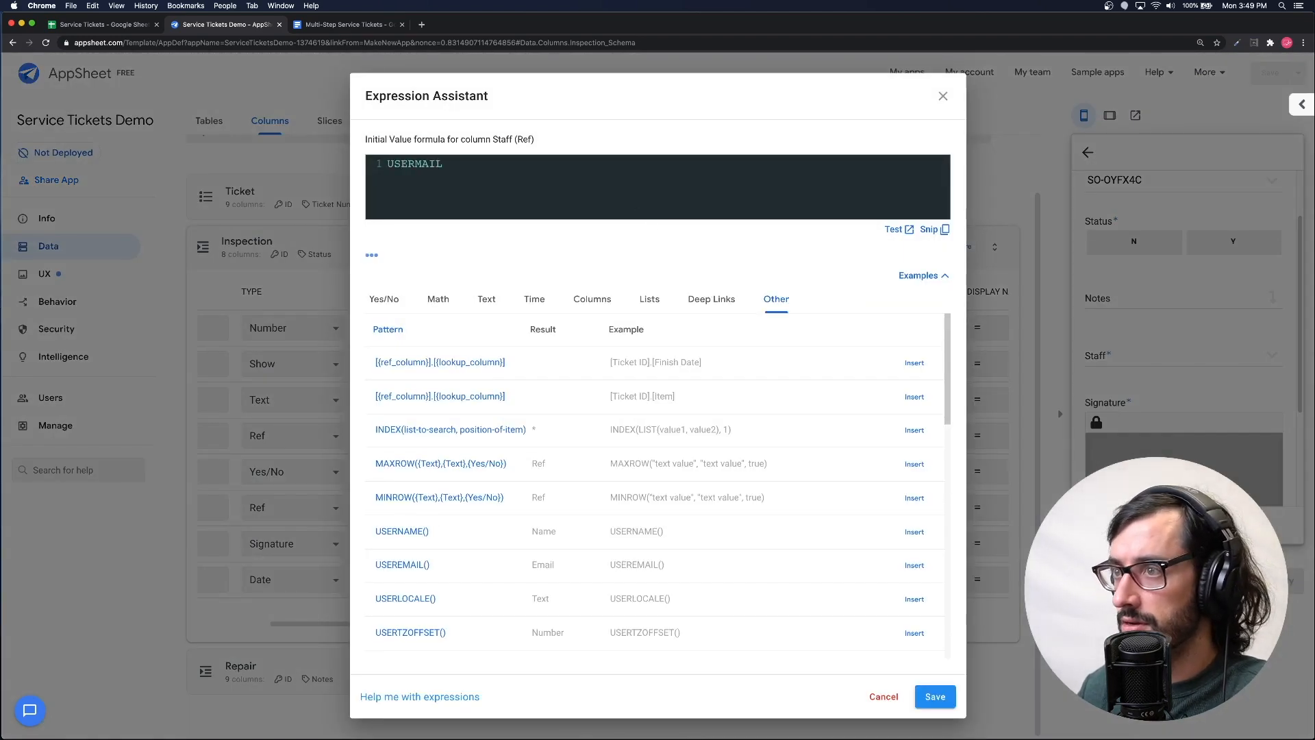
type("()")
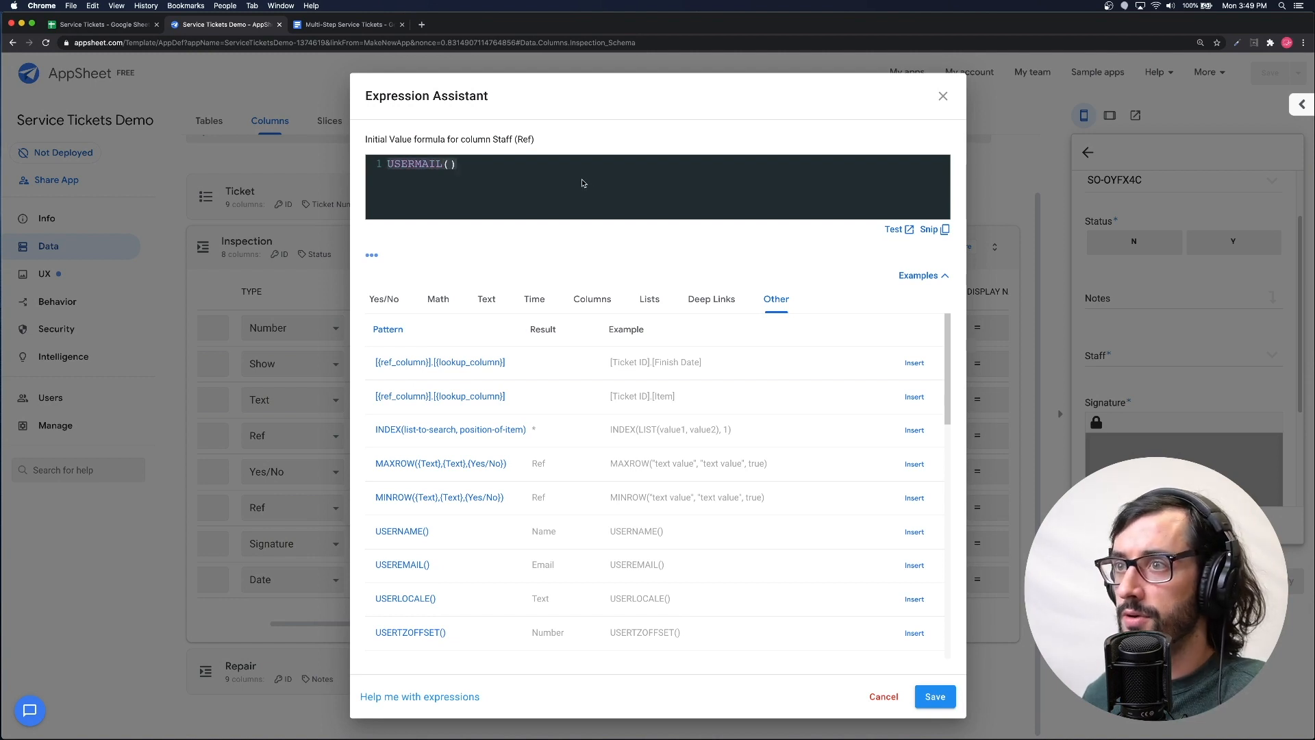
left_click(418, 164)
type("E")
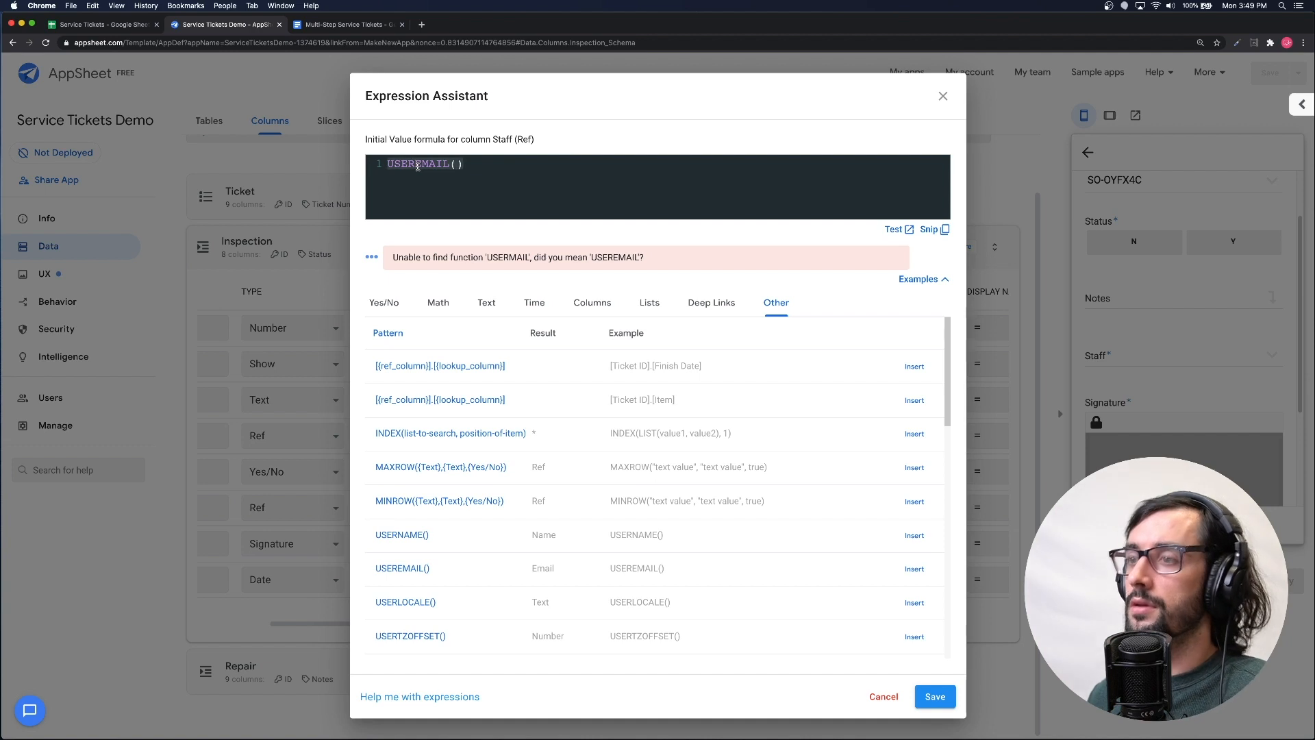
left_click(934, 696)
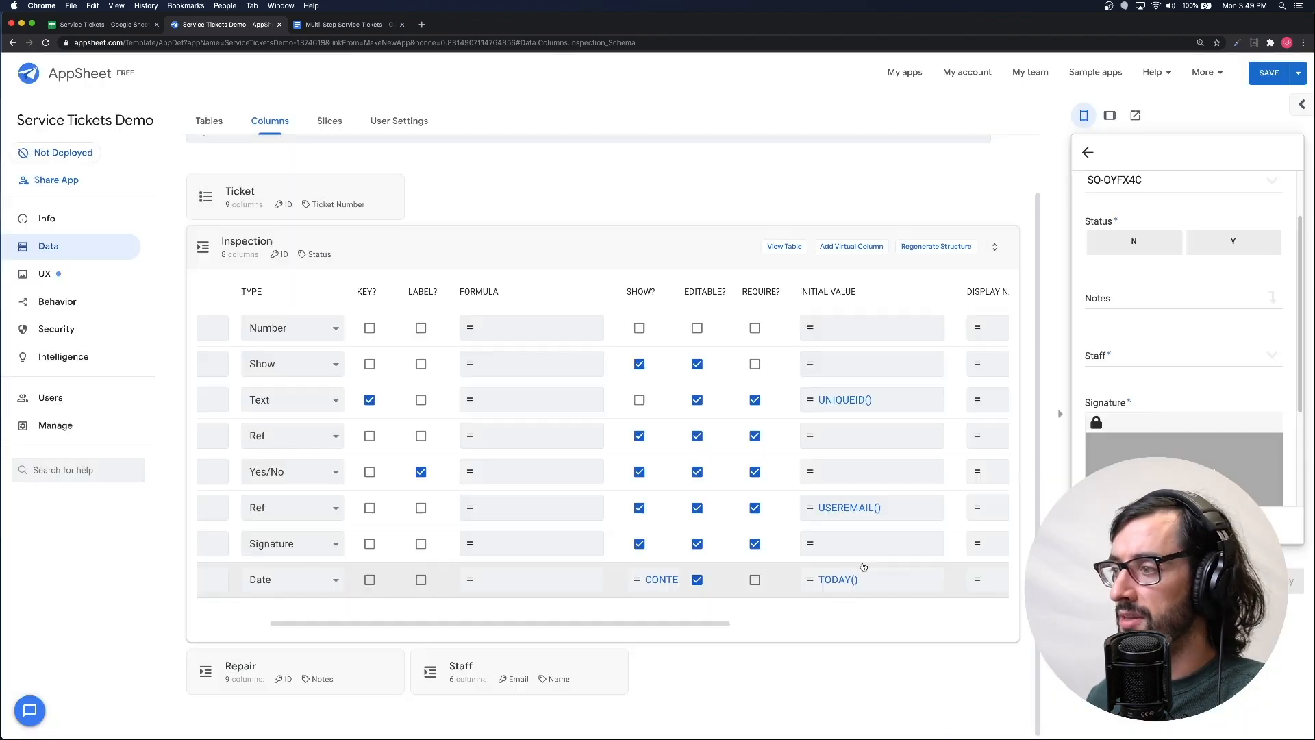
- Review the Staff column's settings in the Inspection table, close them, and collapse the table
scroll(679, 530, "left", 2)
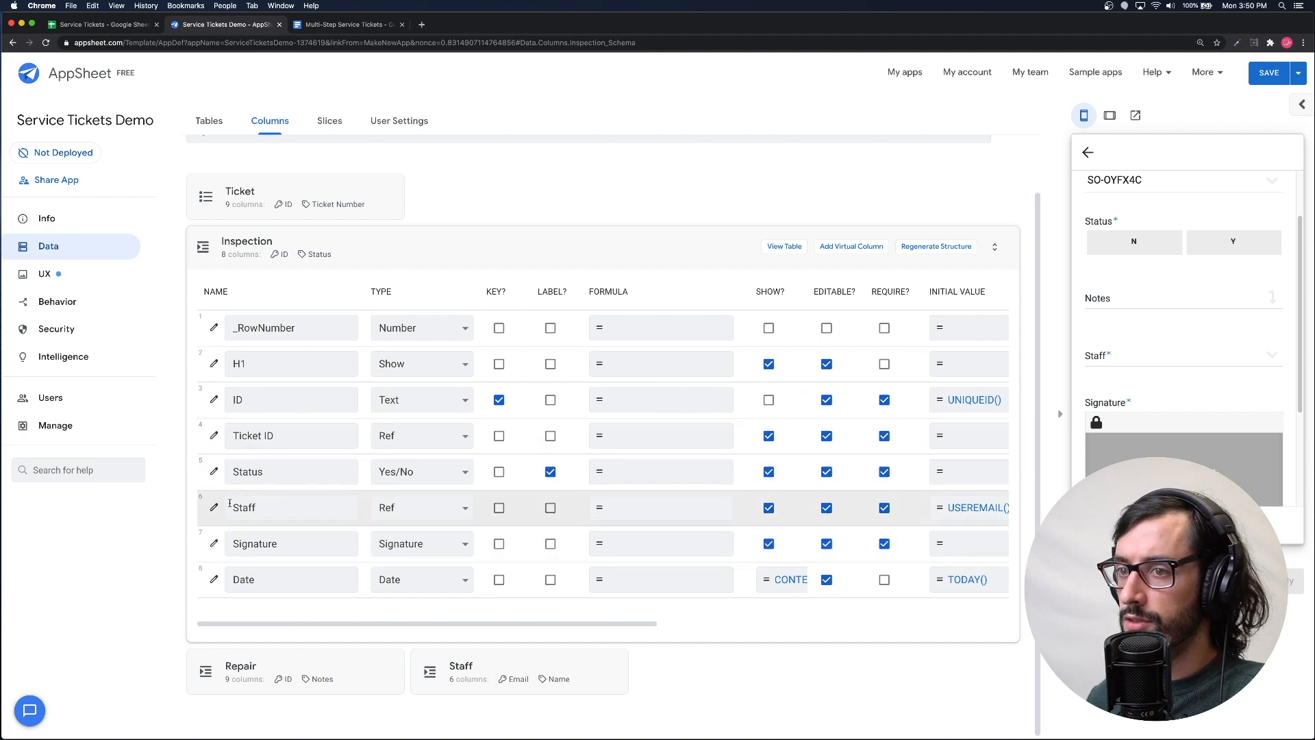
left_click(215, 507)
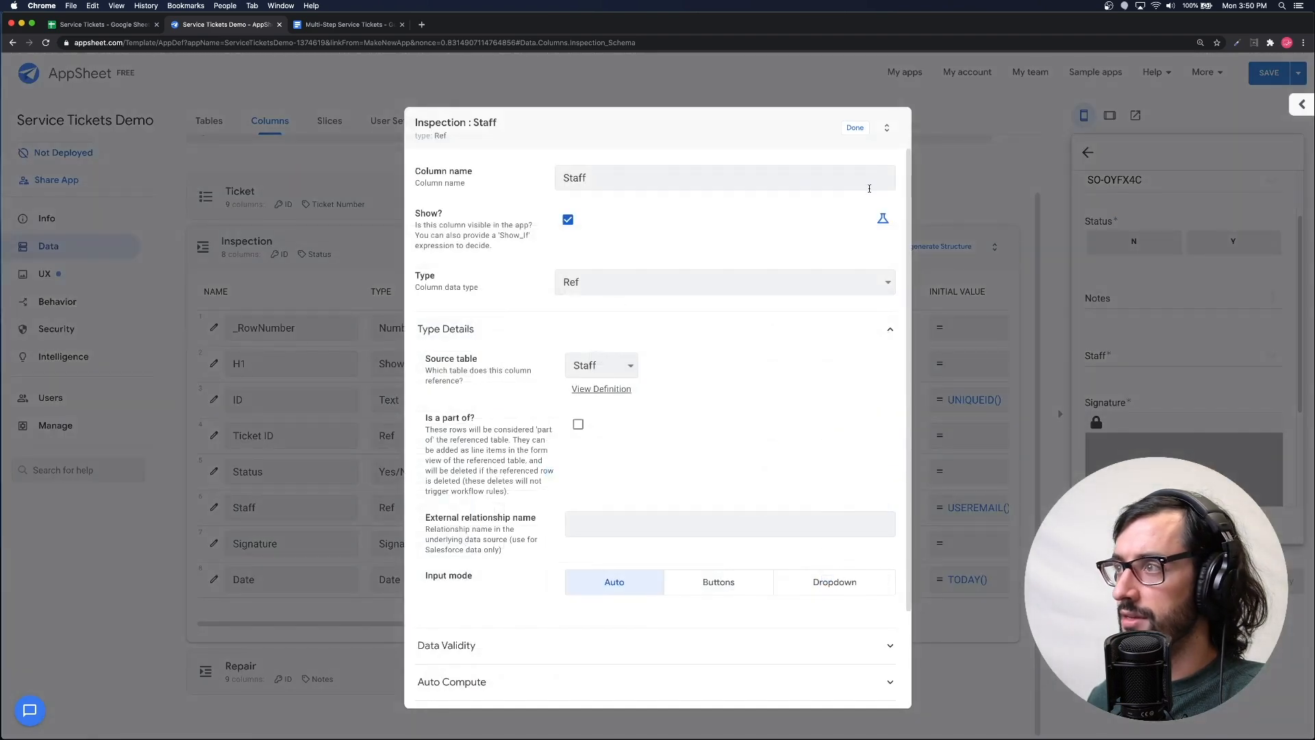
left_click(854, 129)
left_click(666, 245)
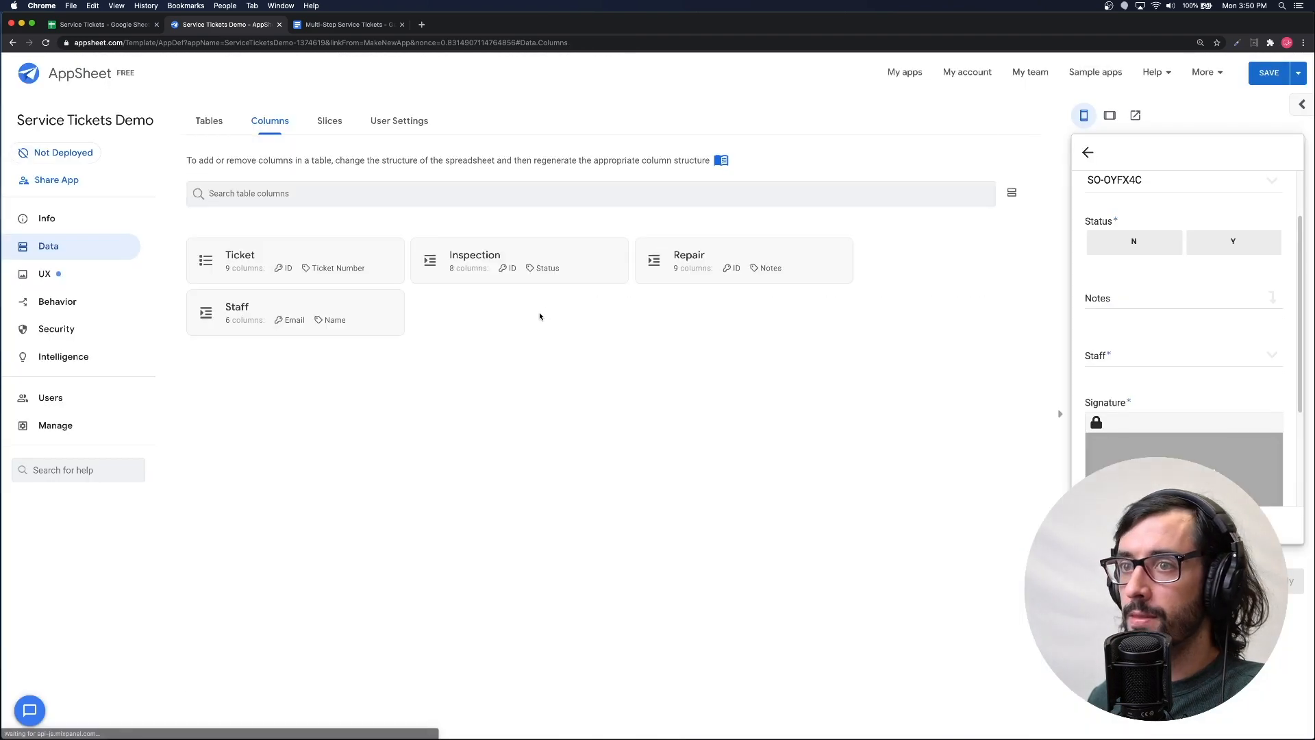
- Set the initial value of the Repair table's Staff column to USEREMAIL(), save the app, and collapse the table
left_click(704, 273)
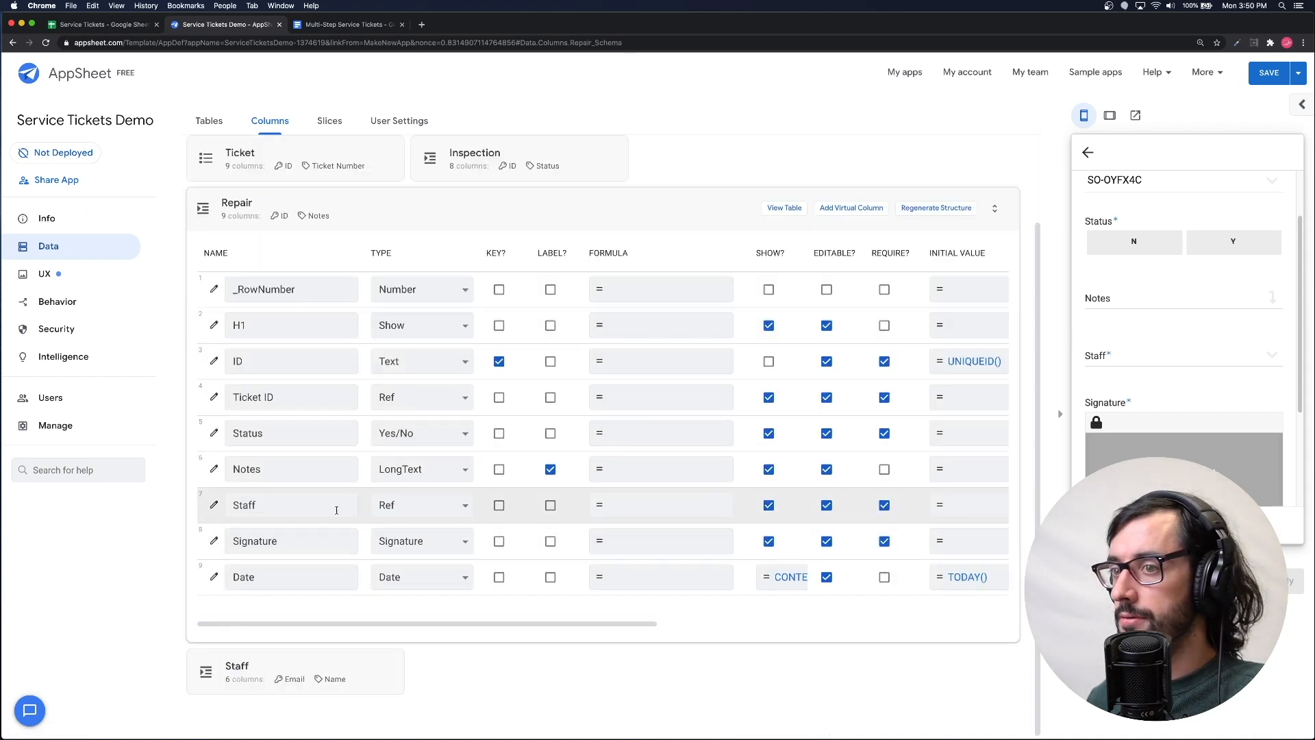
left_click(213, 505)
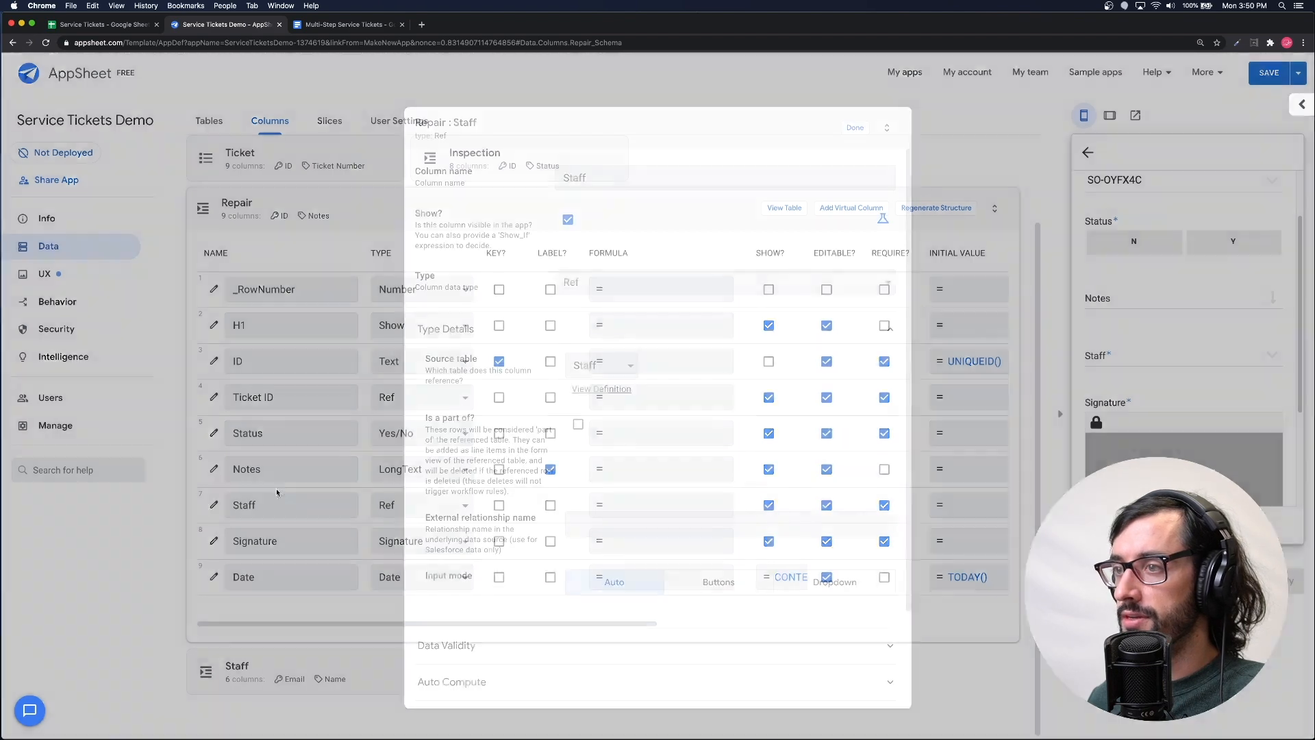
left_click(850, 131)
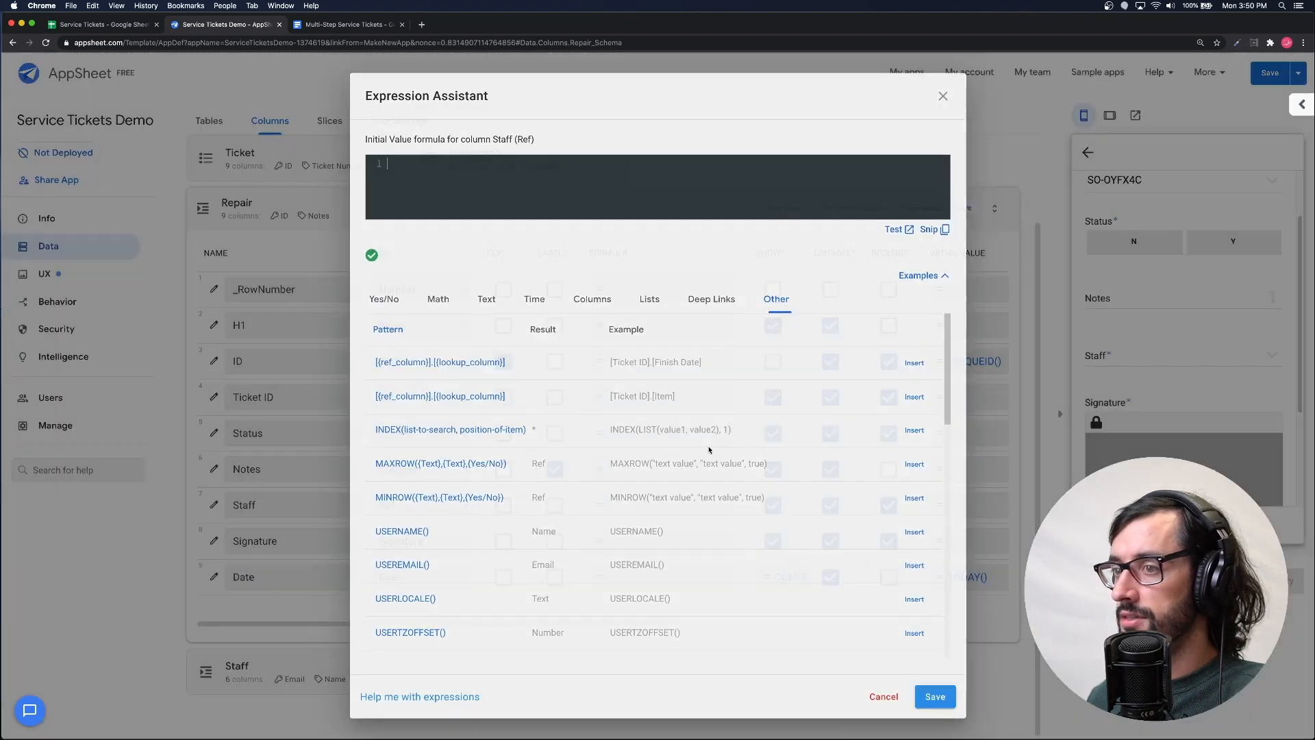
left_click(952, 511)
type("USEREMAIL()")
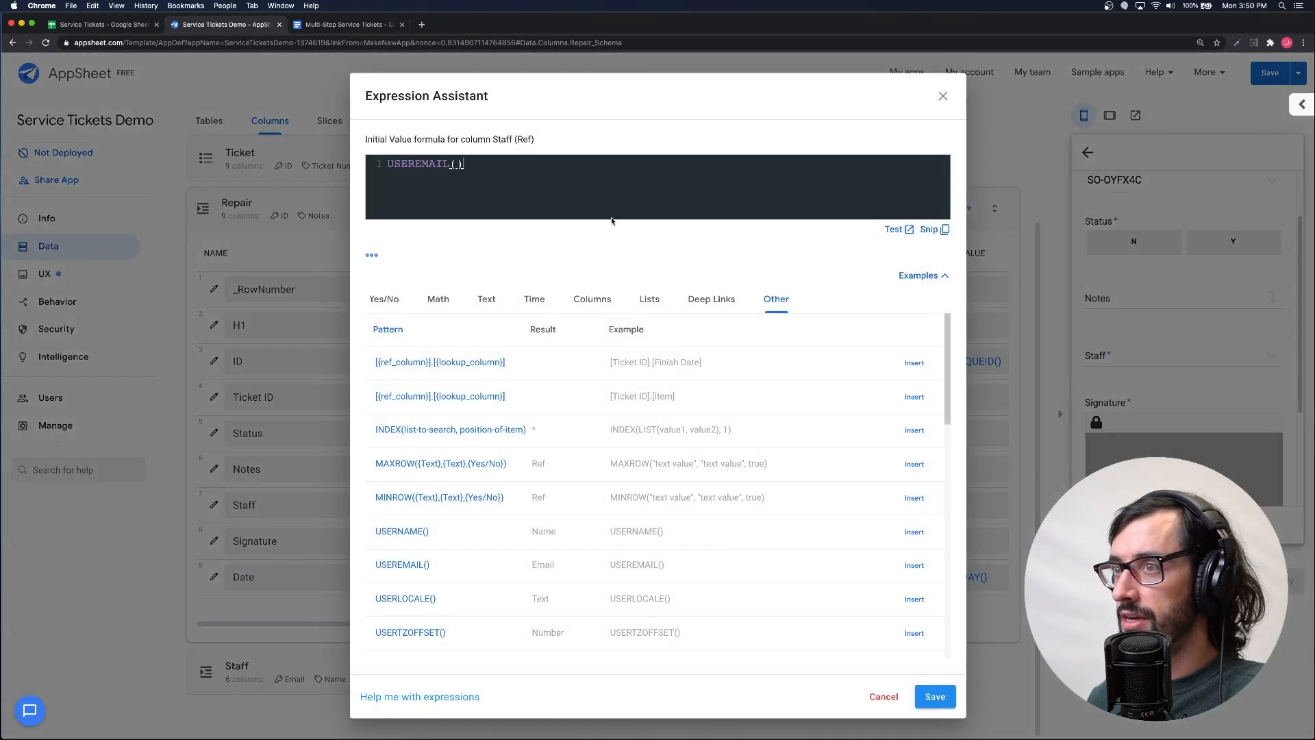
left_click(935, 697)
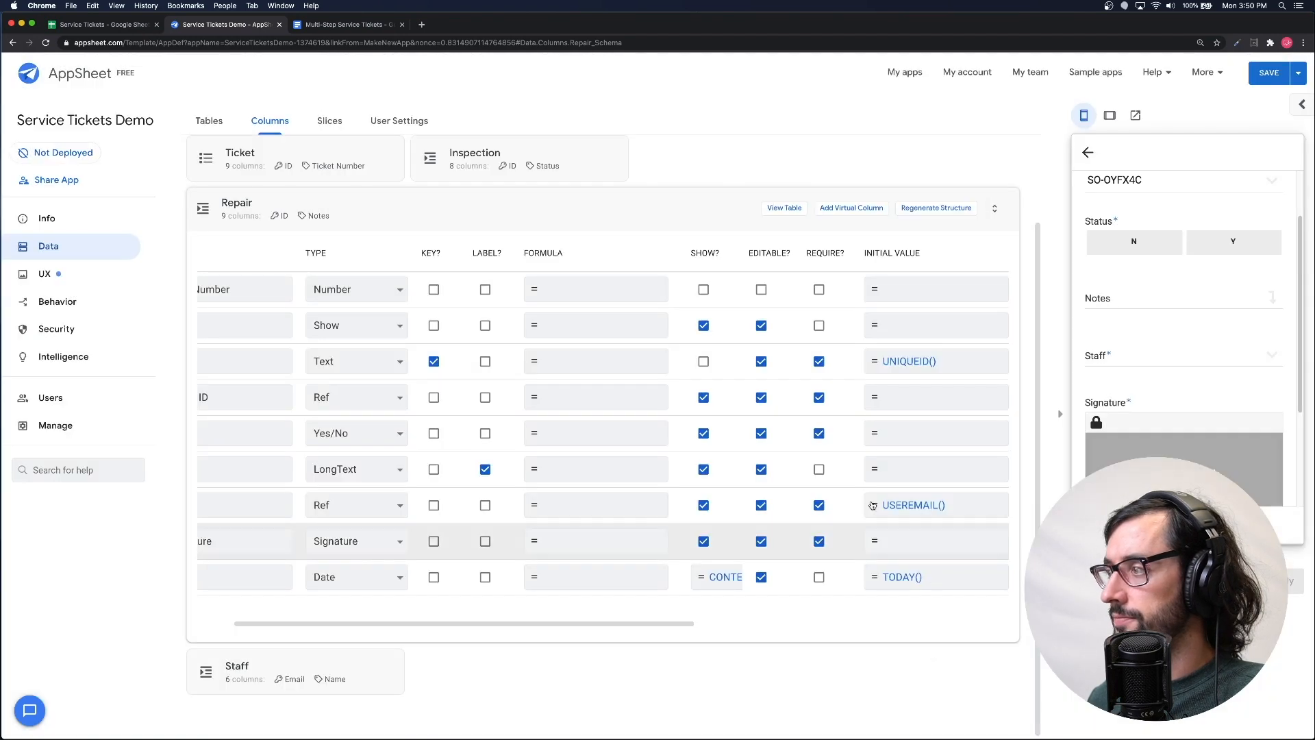
left_click(1269, 77)
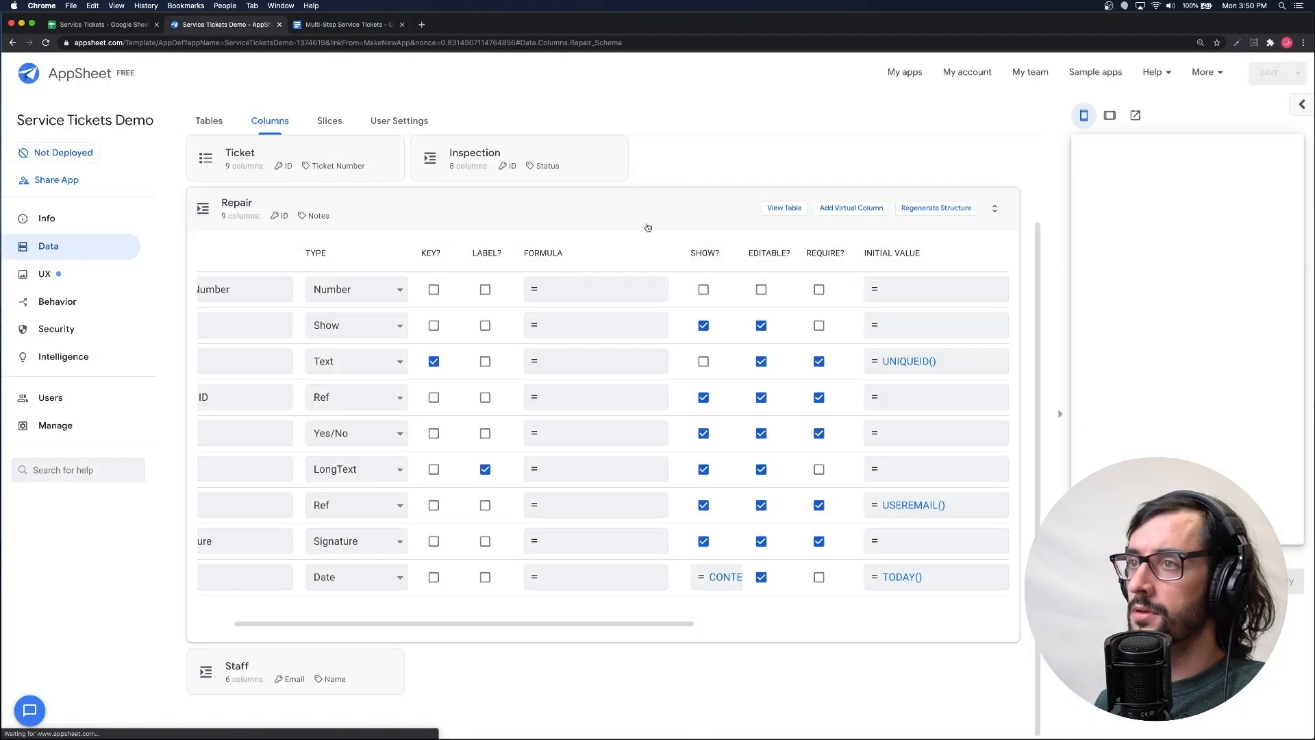
left_click(490, 309)
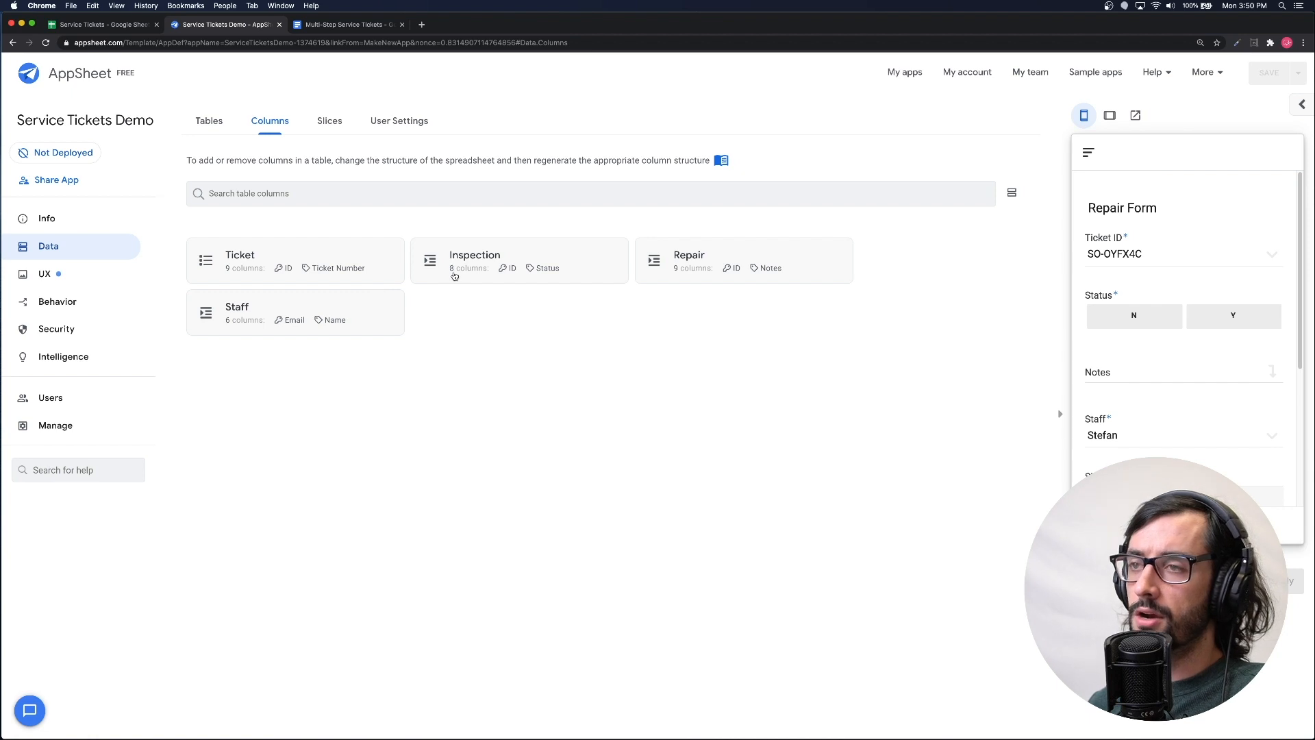
- Check the prefilled Ticket ID and Staff fields in the previewed Repair Form, and return to the Airplane ticket in the list
scroll(1208, 351, "down", 3)
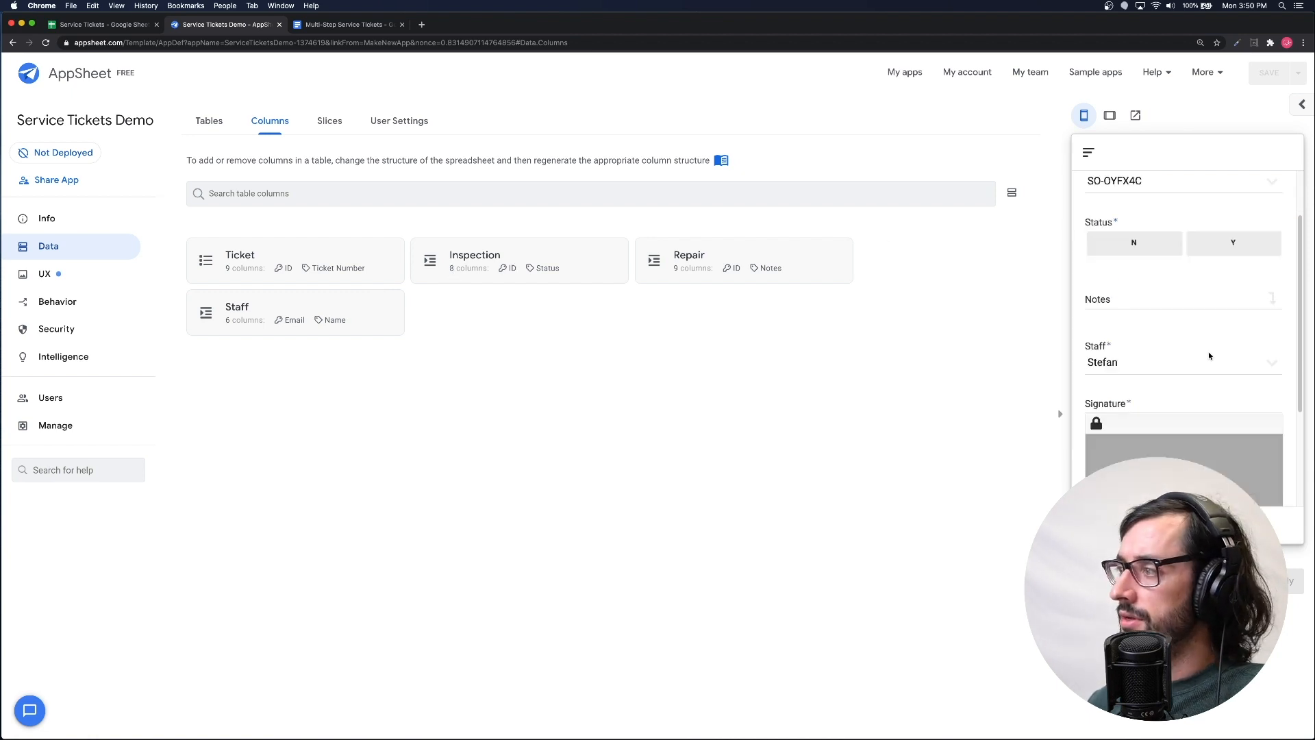
scroll(1209, 352, "up", 3)
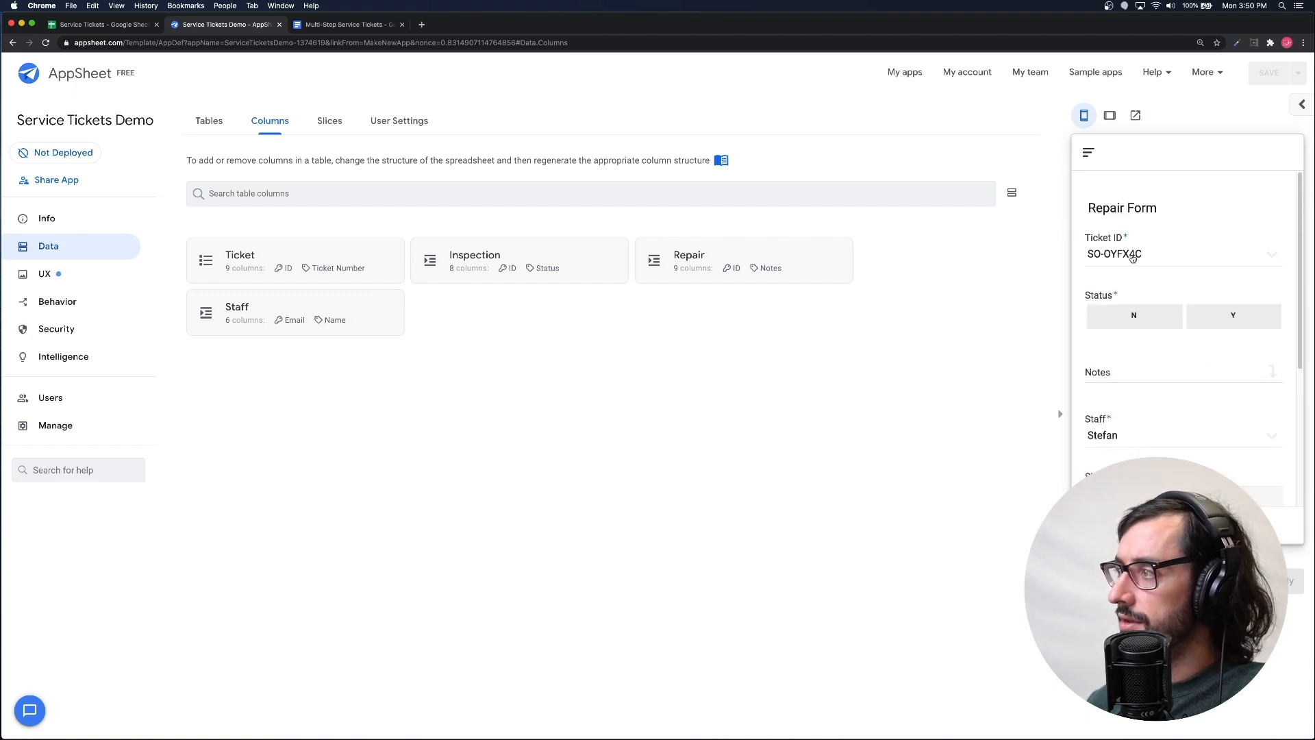
left_click(1132, 525)
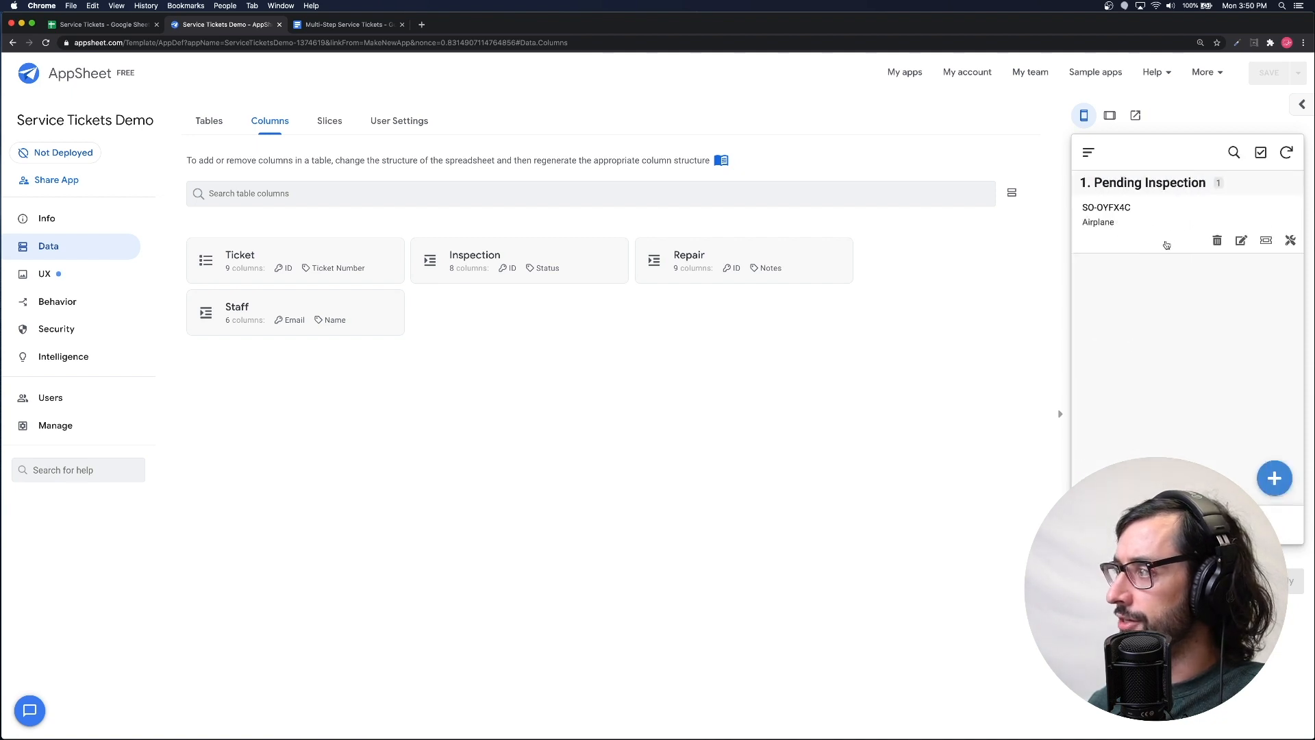
left_click(1158, 235)
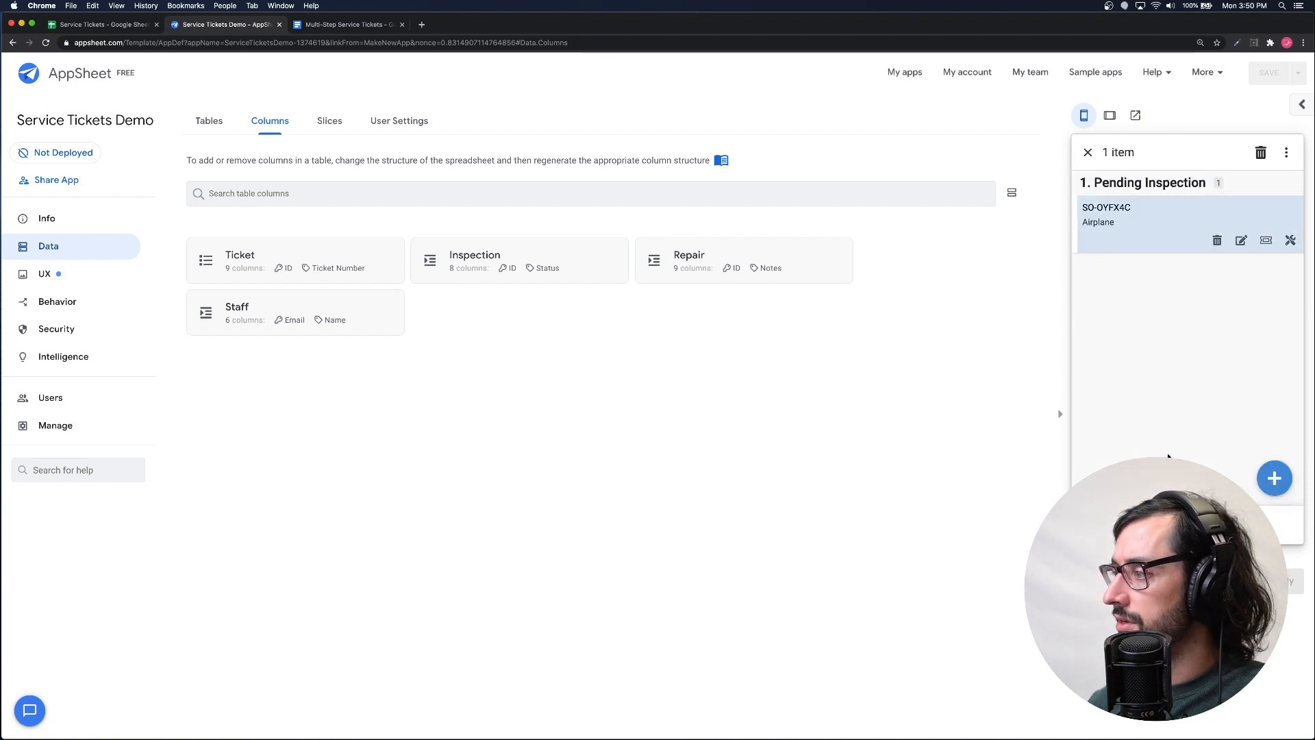
- Limit the Ticket deck view's action bar to two actions, New Inspection followed by New Reapir
left_click(44, 274)
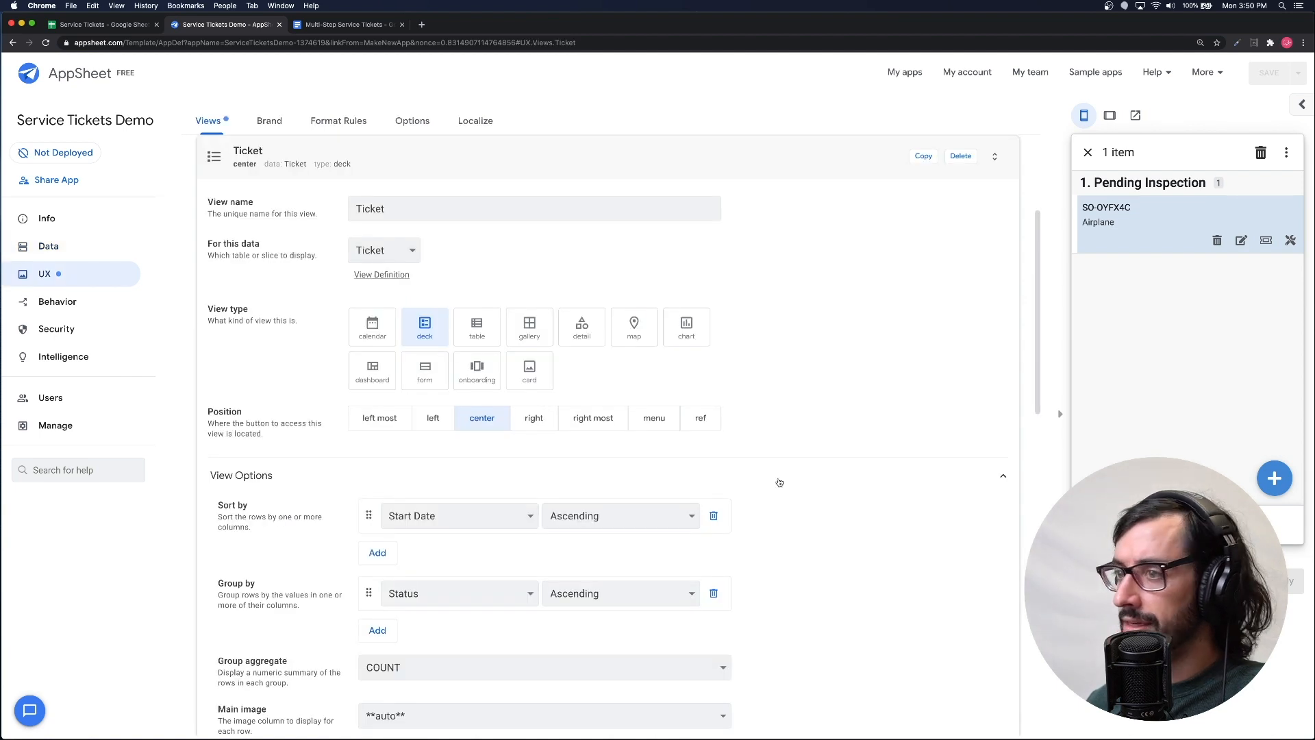
scroll(294, 437, "down", 6)
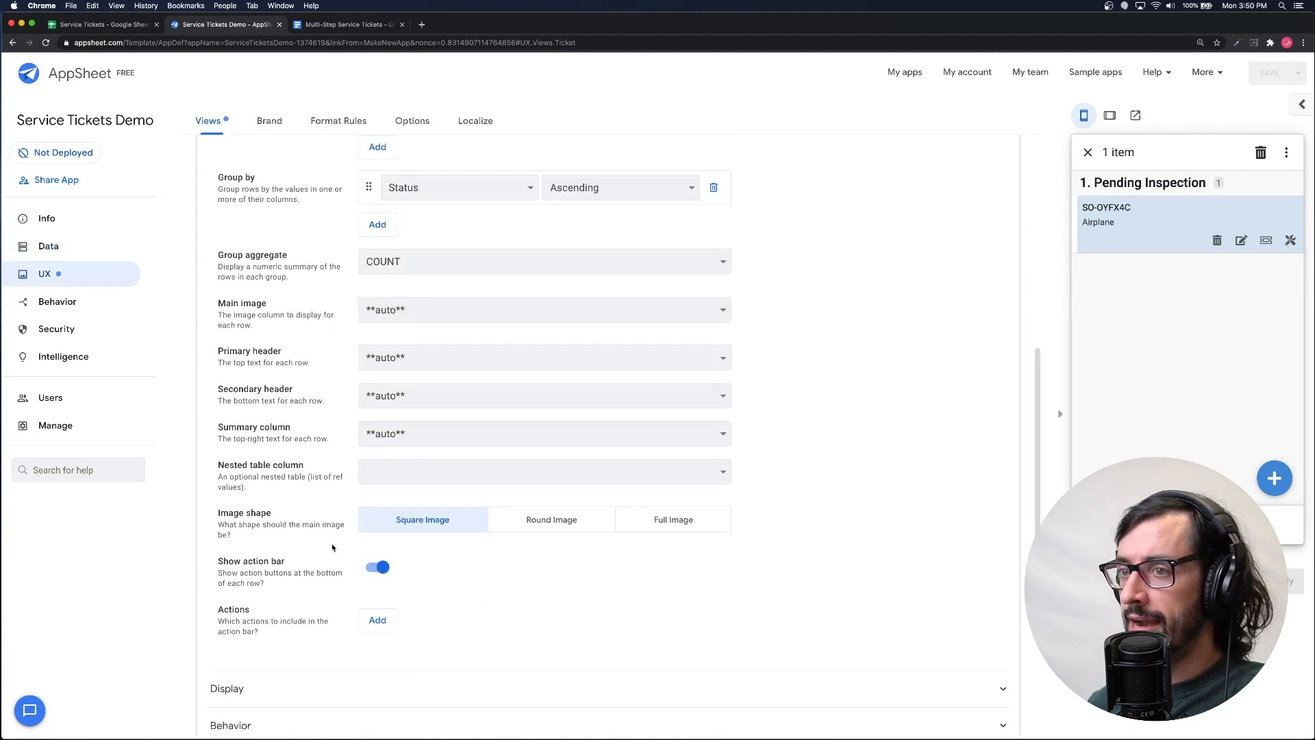
scroll(438, 576, "down", 2)
left_click(379, 491)
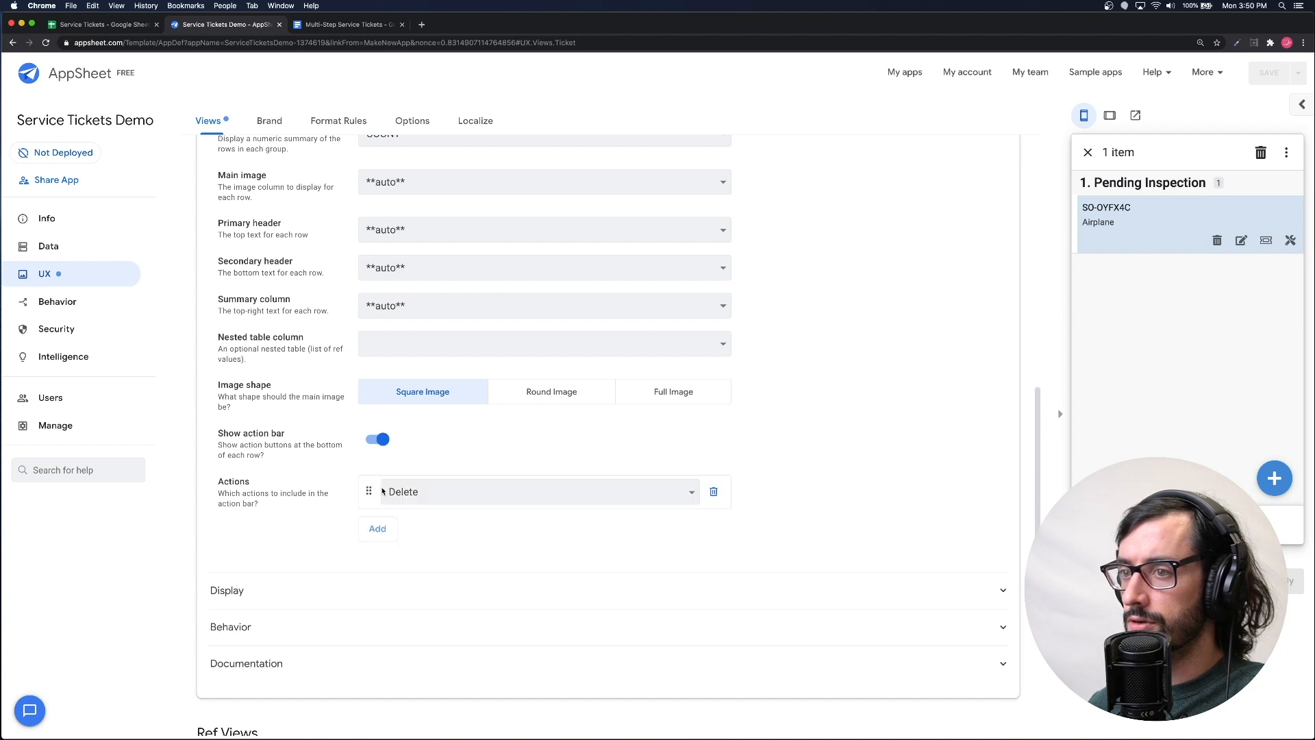
left_click(378, 528)
left_click(435, 492)
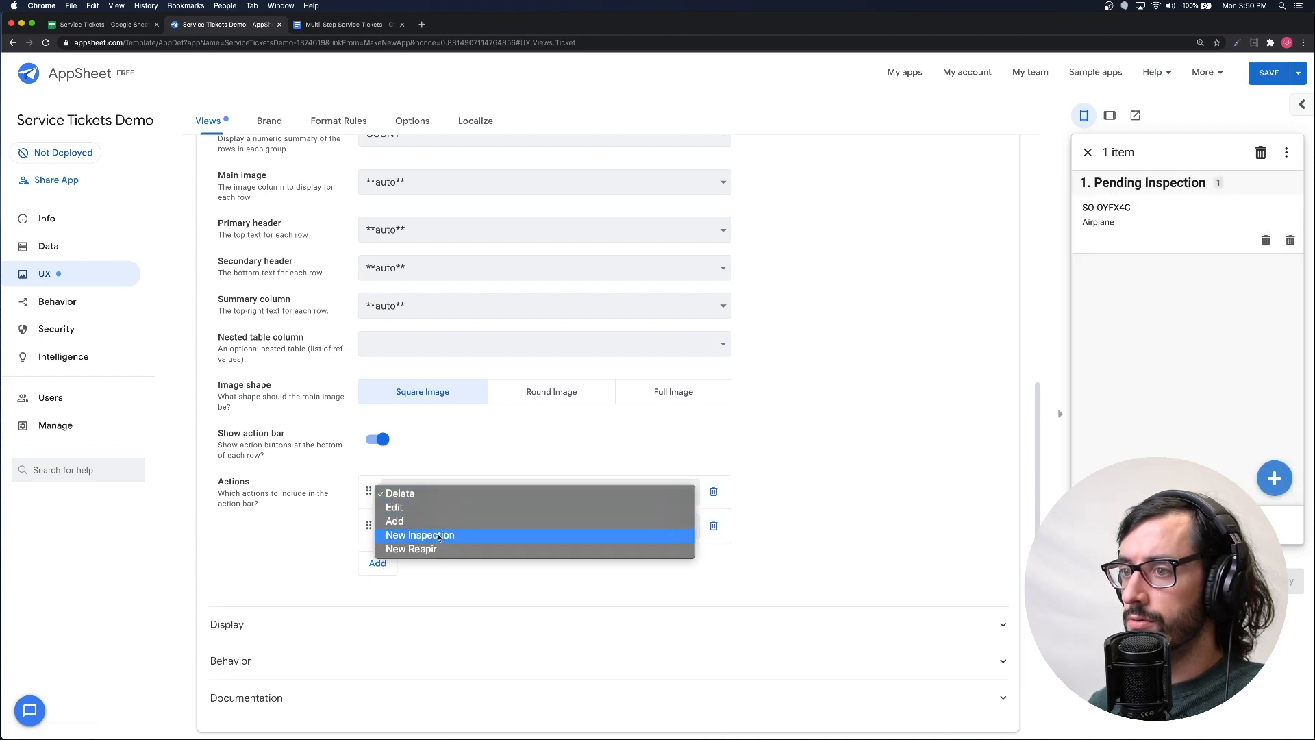
left_click(438, 541)
left_click(438, 529)
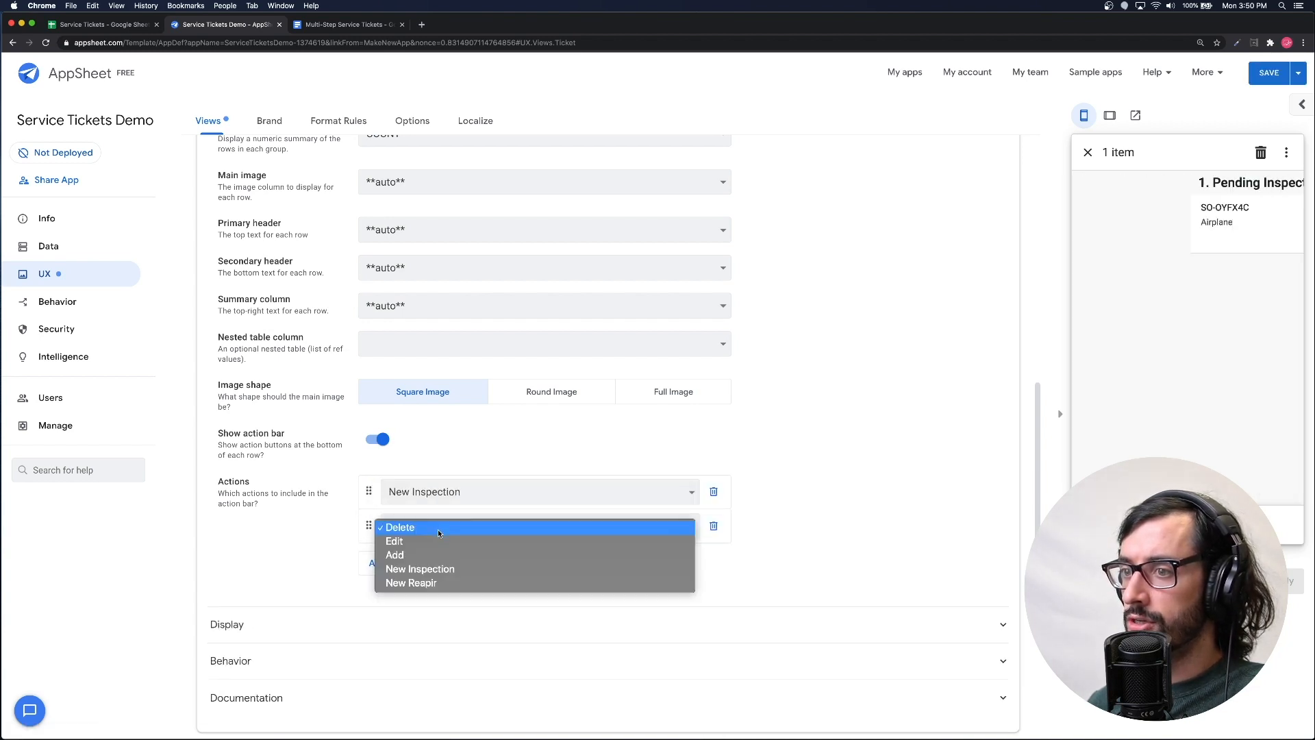
left_click(440, 584)
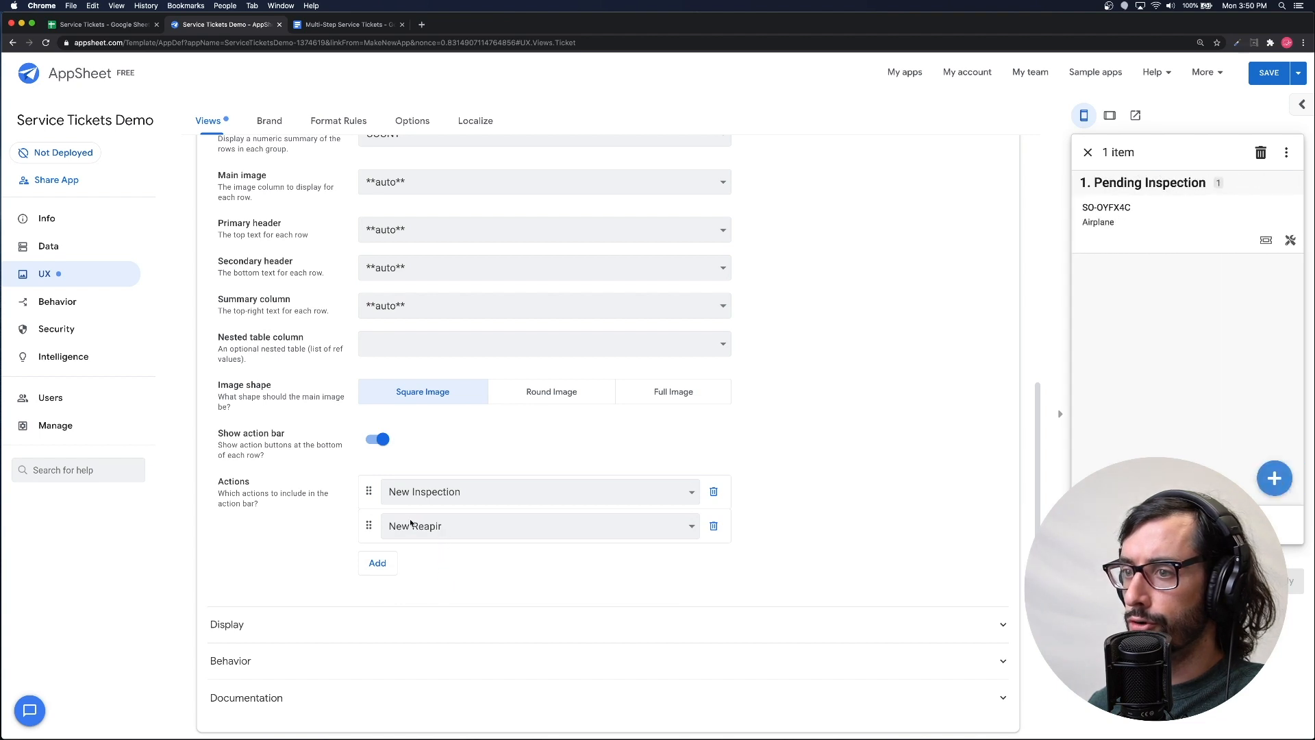
- Correct the name of the New Reapir action to New Repair and collapse the action
left_click(69, 305)
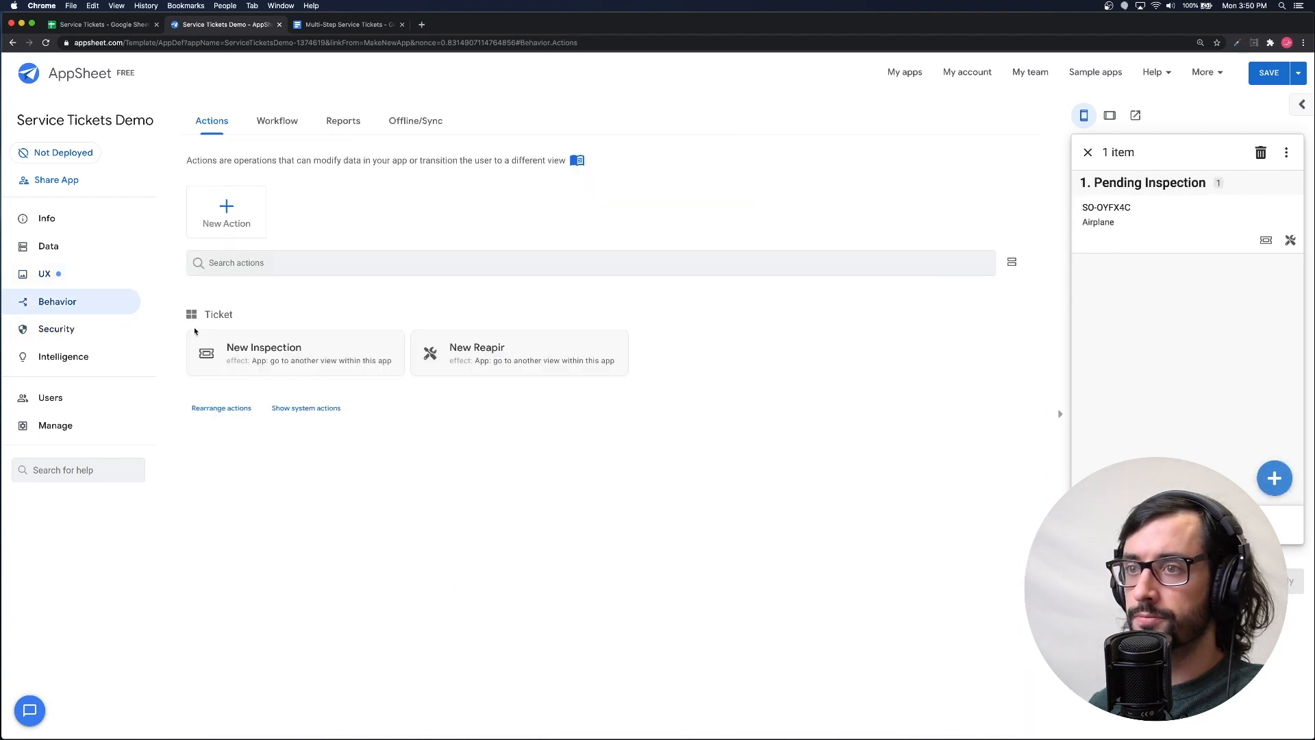
left_click(452, 353)
scroll(463, 373, "down", 2)
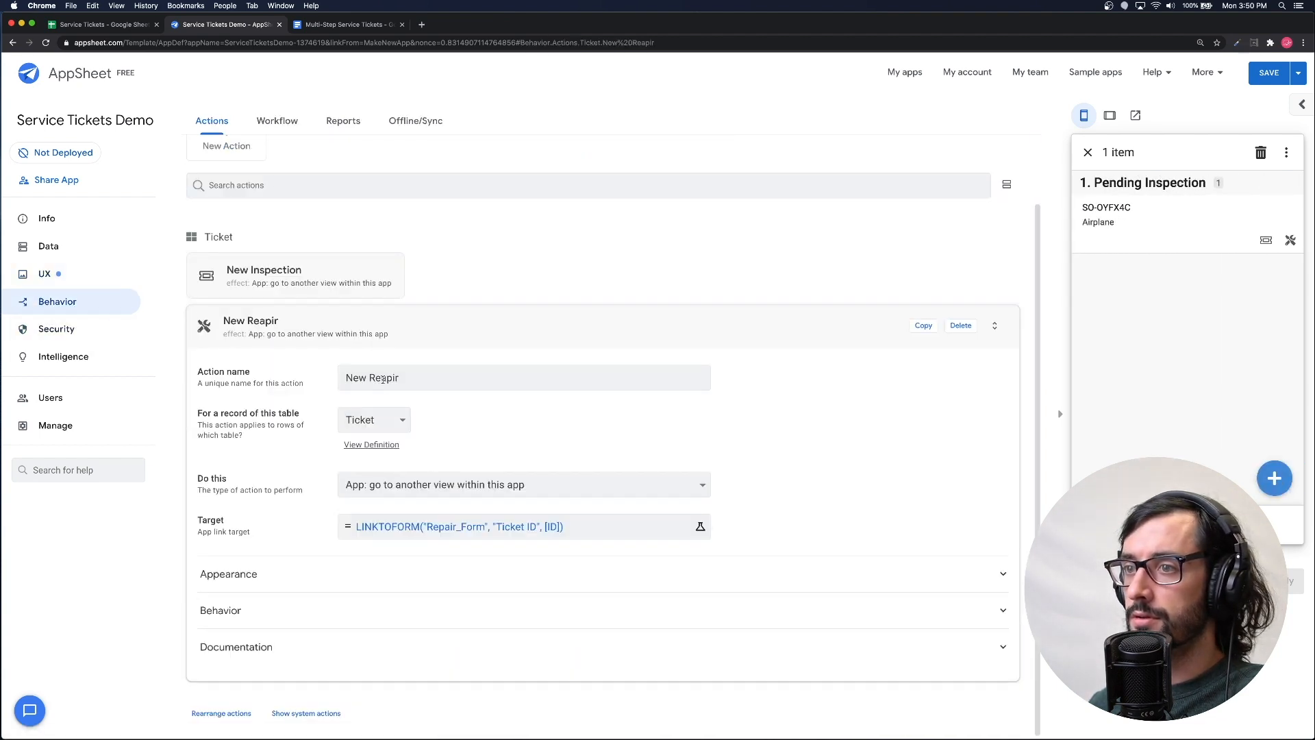
double_click(383, 380)
type("Repair")
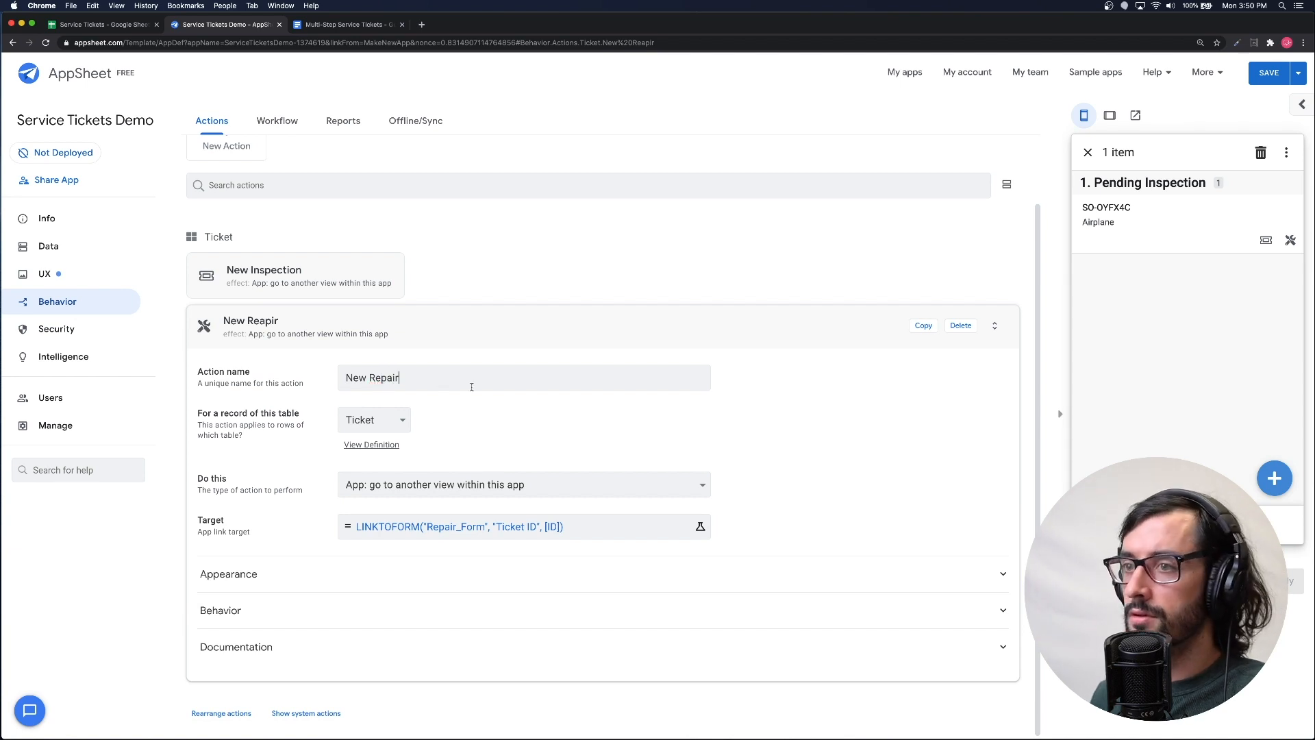
left_click(542, 323)
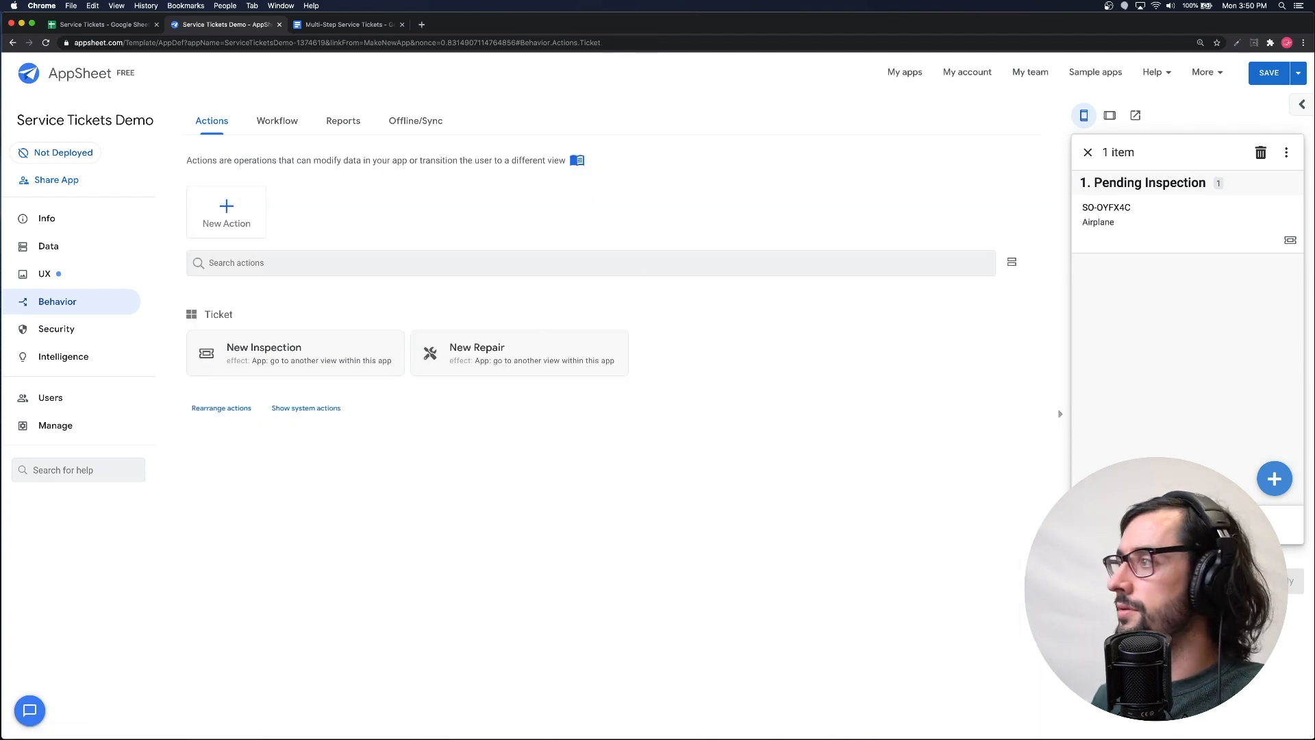
- Replace the outdated New Reapir entry in the Ticket view's action bar with New Repair, and save the app
left_click(43, 279)
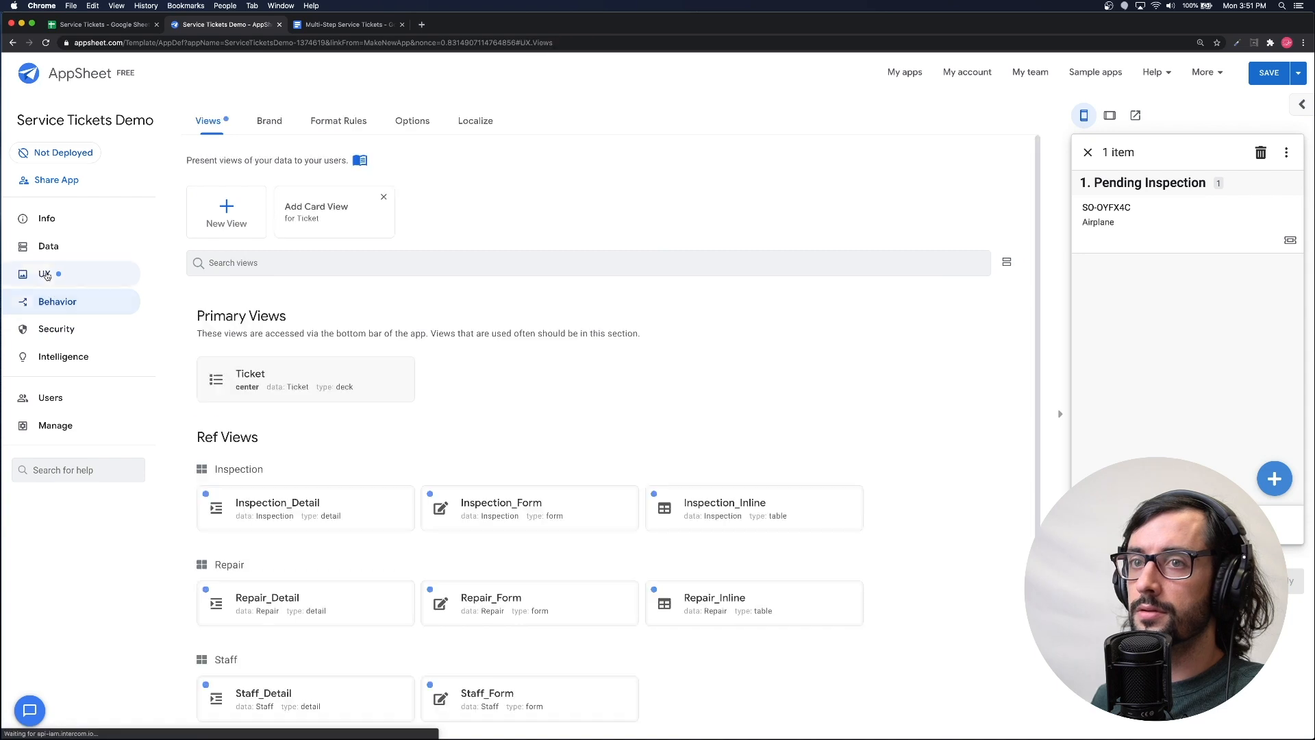
left_click(394, 392)
scroll(394, 411, "down", 10)
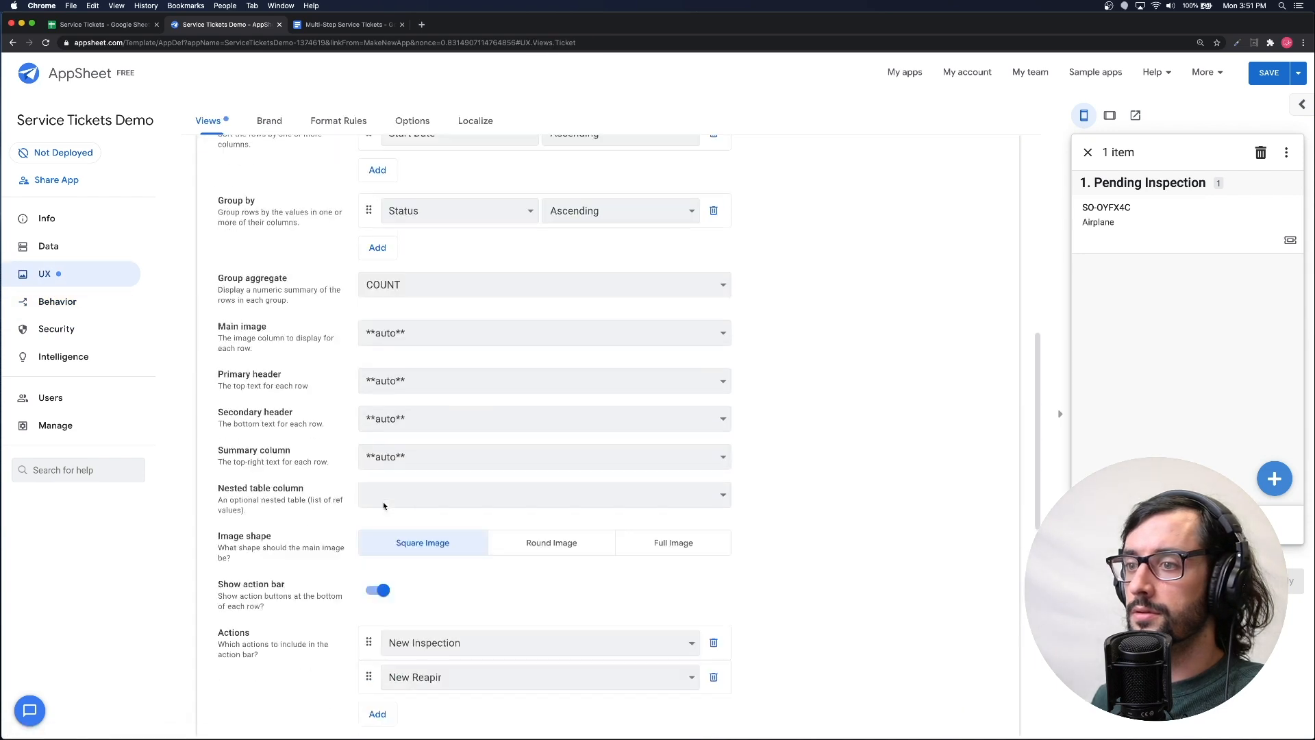
left_click(446, 488)
left_click(446, 557)
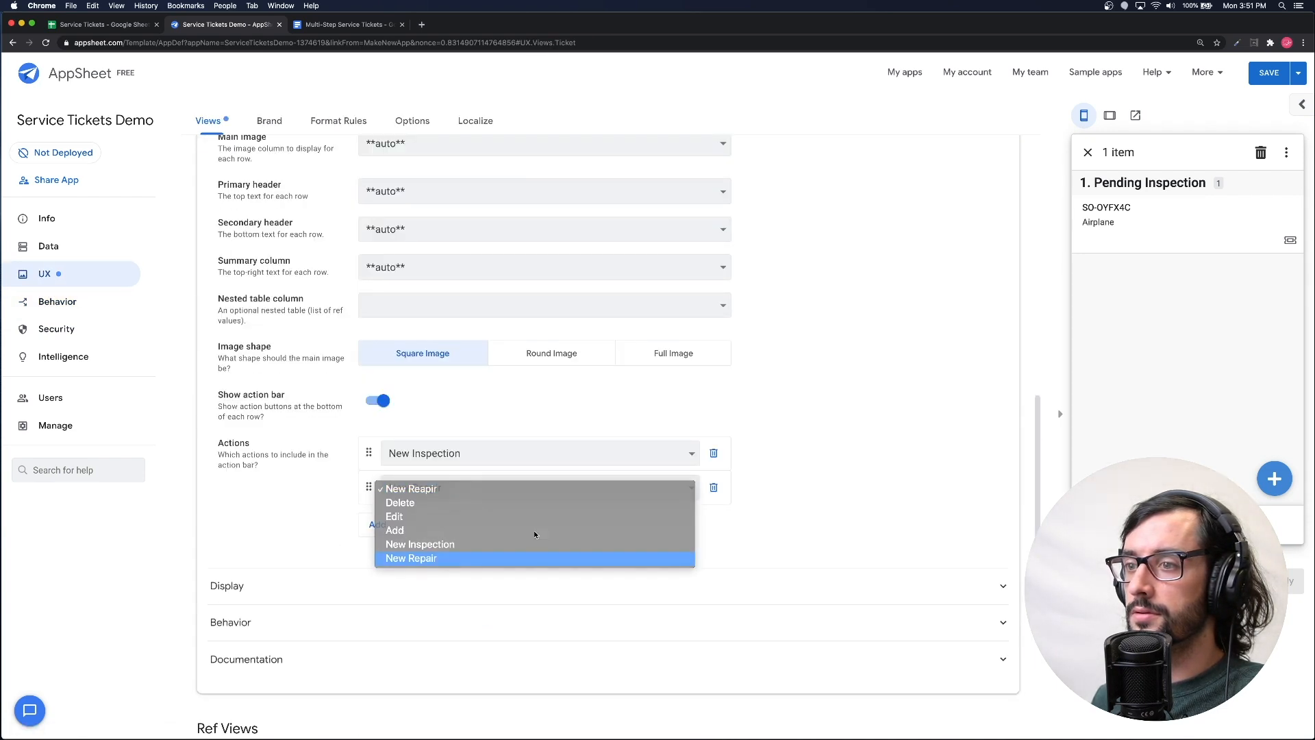
left_click(1269, 76)
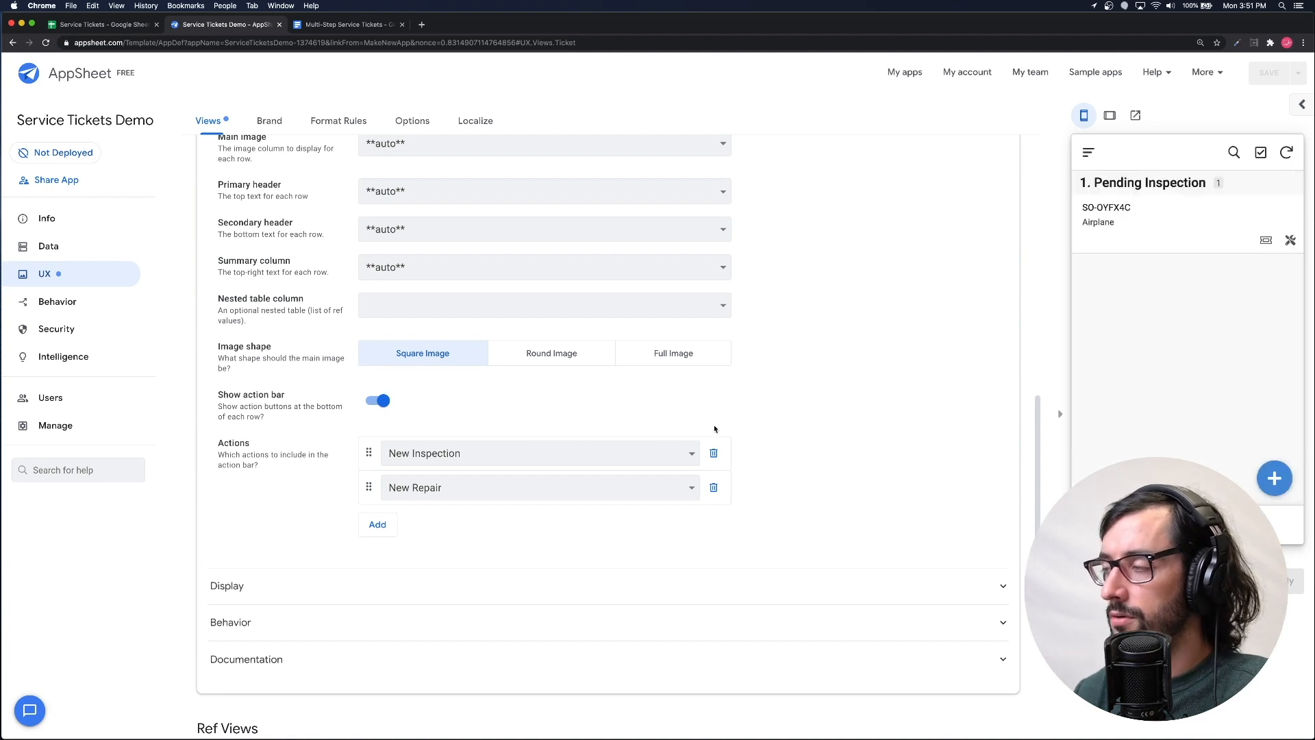
- Open the New Inspection action and review its display name, icon and prominence settings
left_click(48, 306)
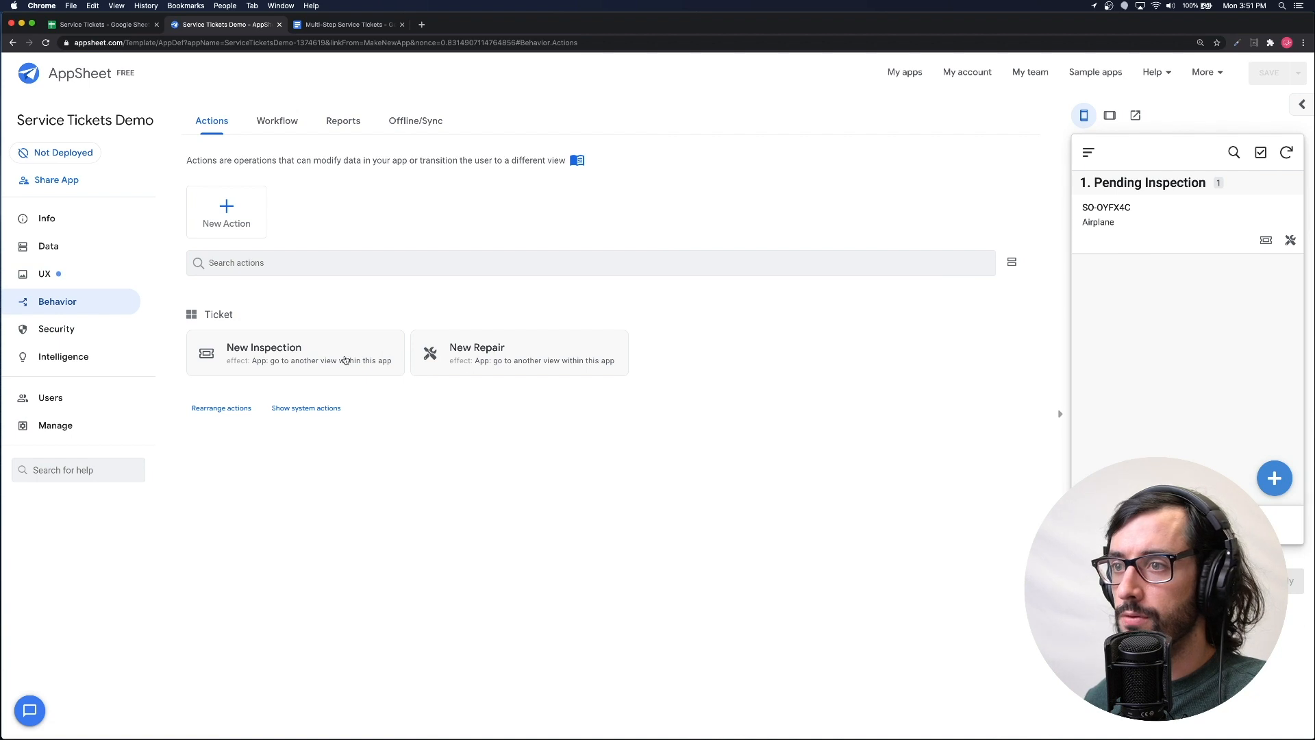
left_click(322, 361)
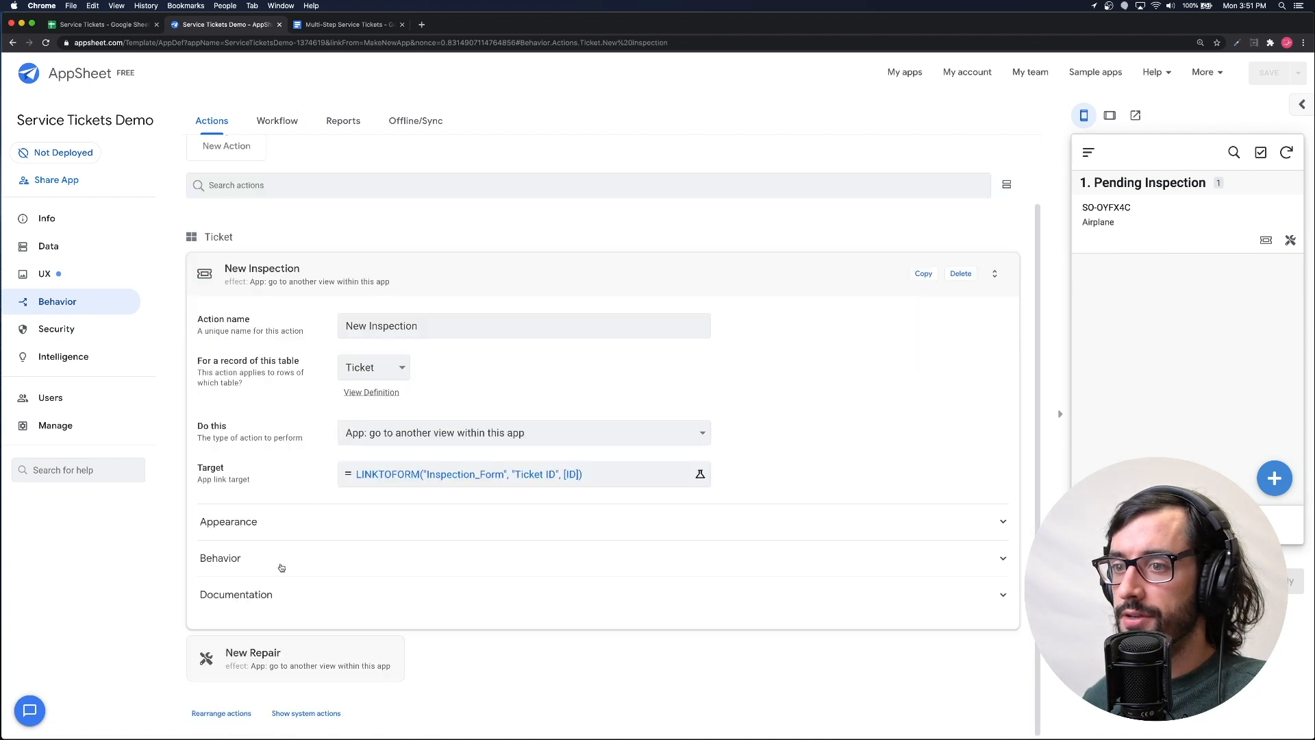
left_click(272, 533)
scroll(398, 515, "down", 4)
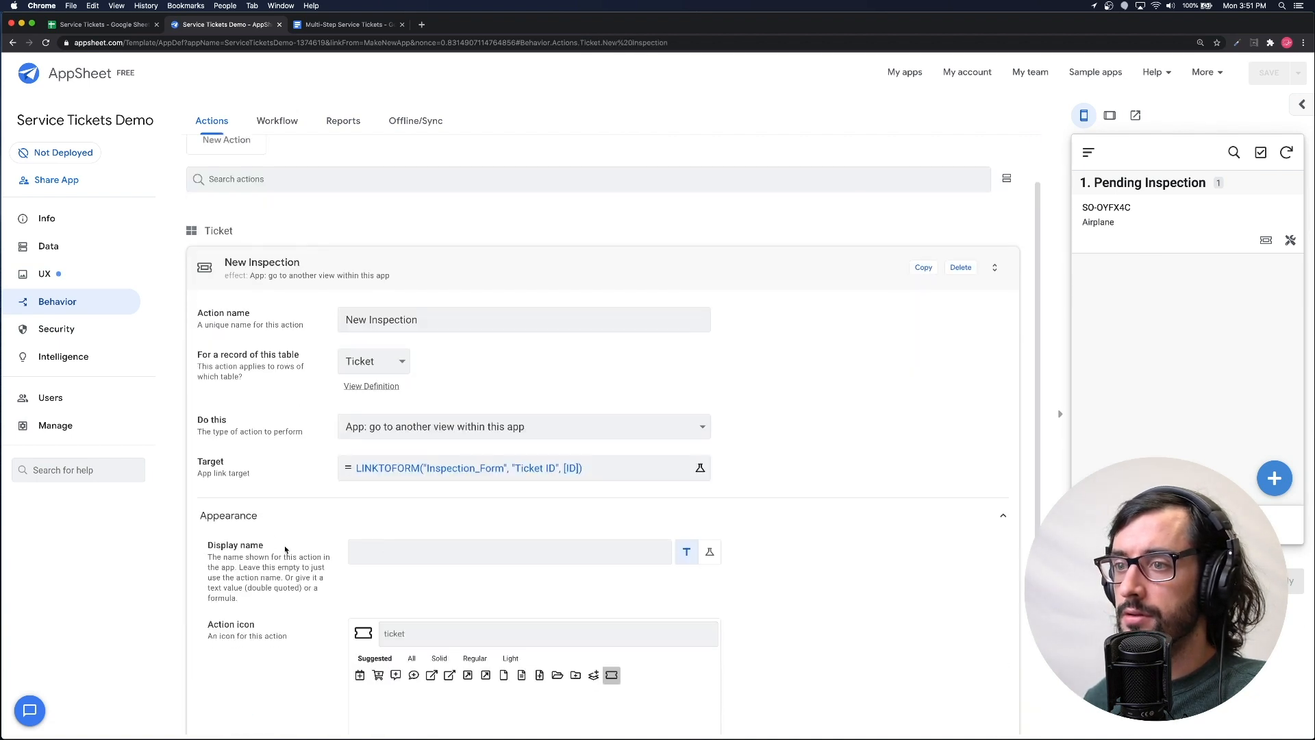
scroll(286, 550, "down", 1)
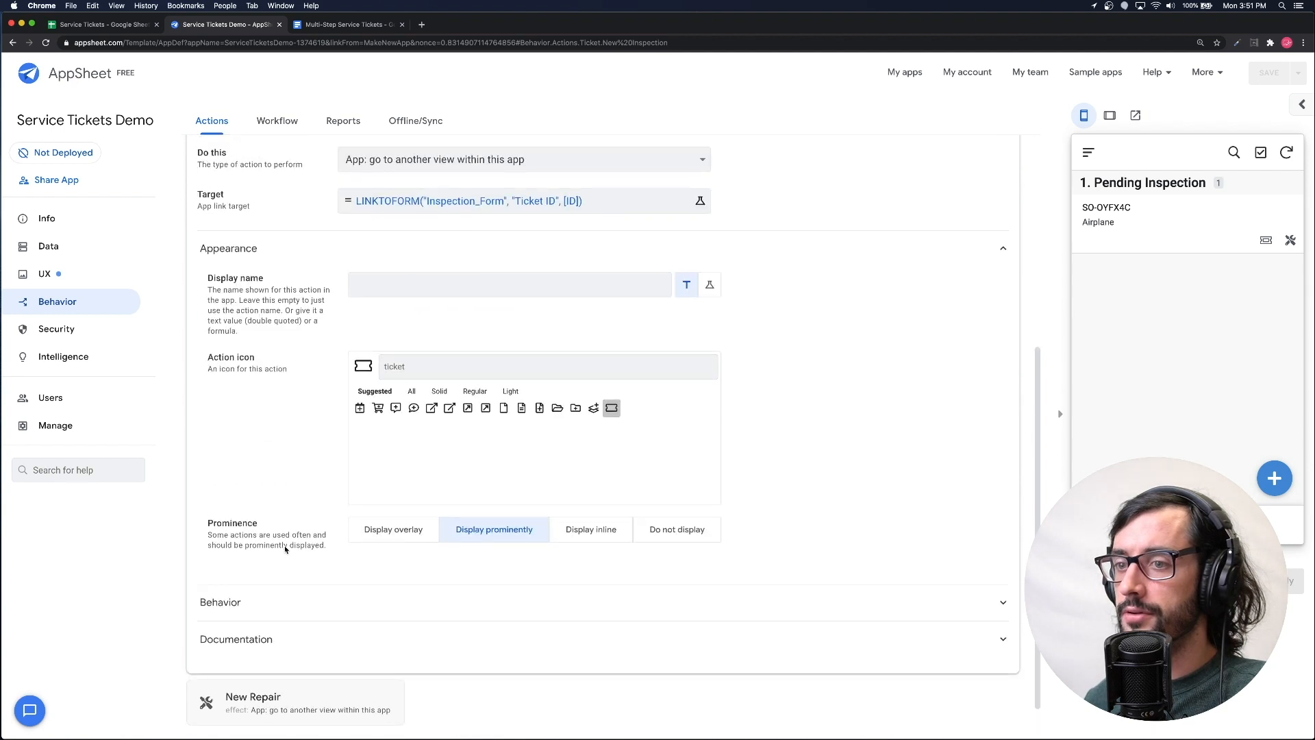
left_click(297, 256)
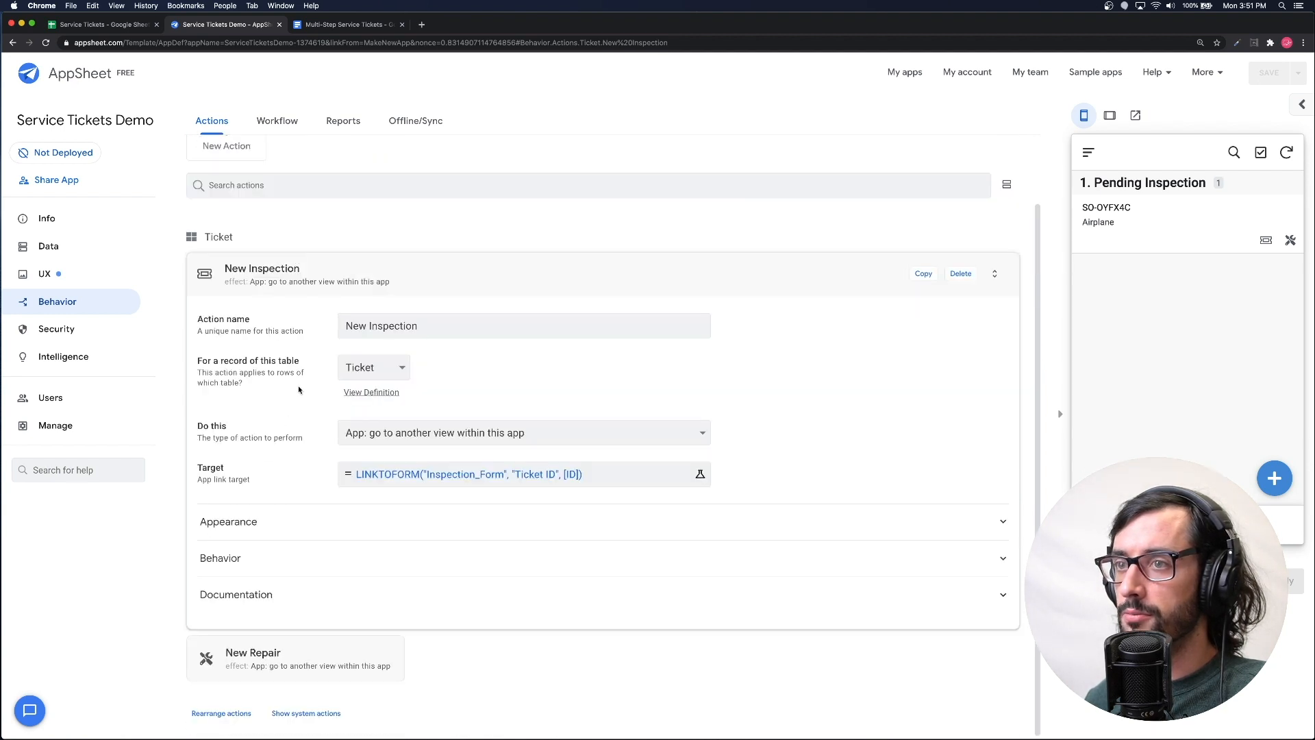
- Replace the New Inspection action's availability condition with [Status]="Pending Inspection"
left_click(300, 561)
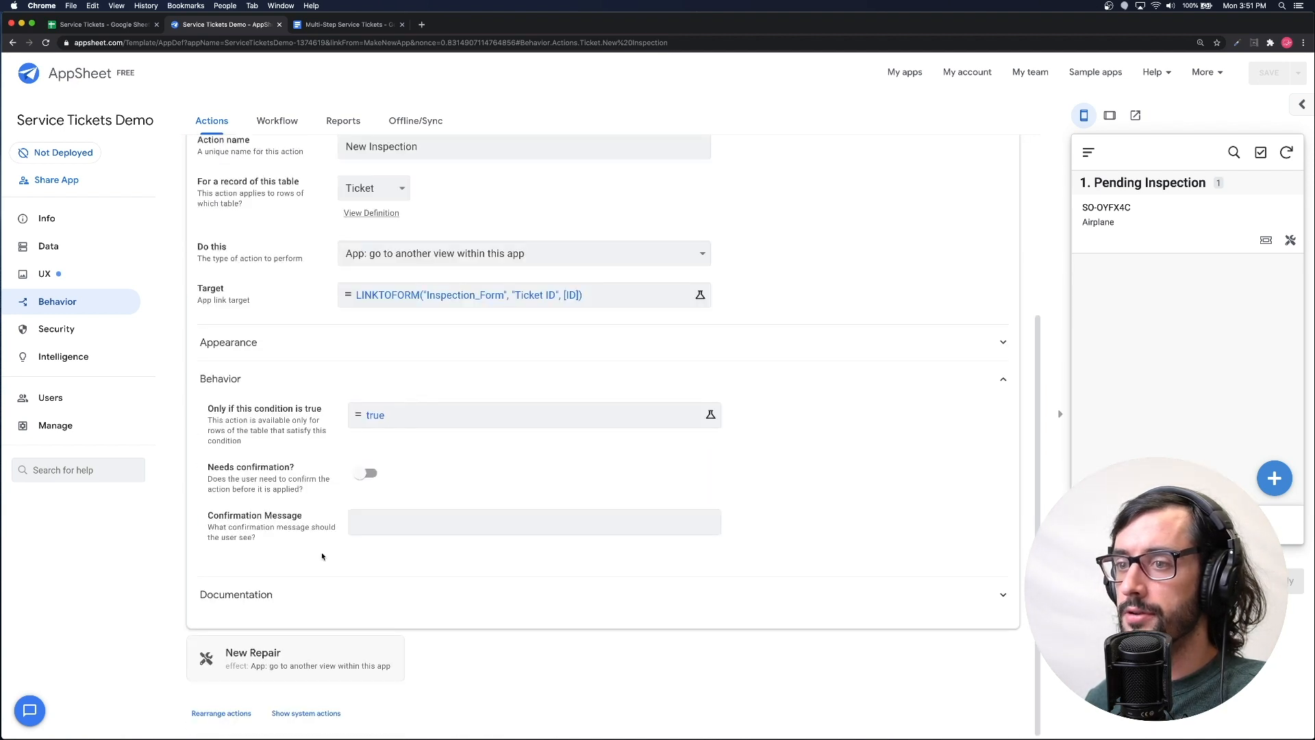
left_click(390, 415)
left_click(523, 167)
key("super+a")
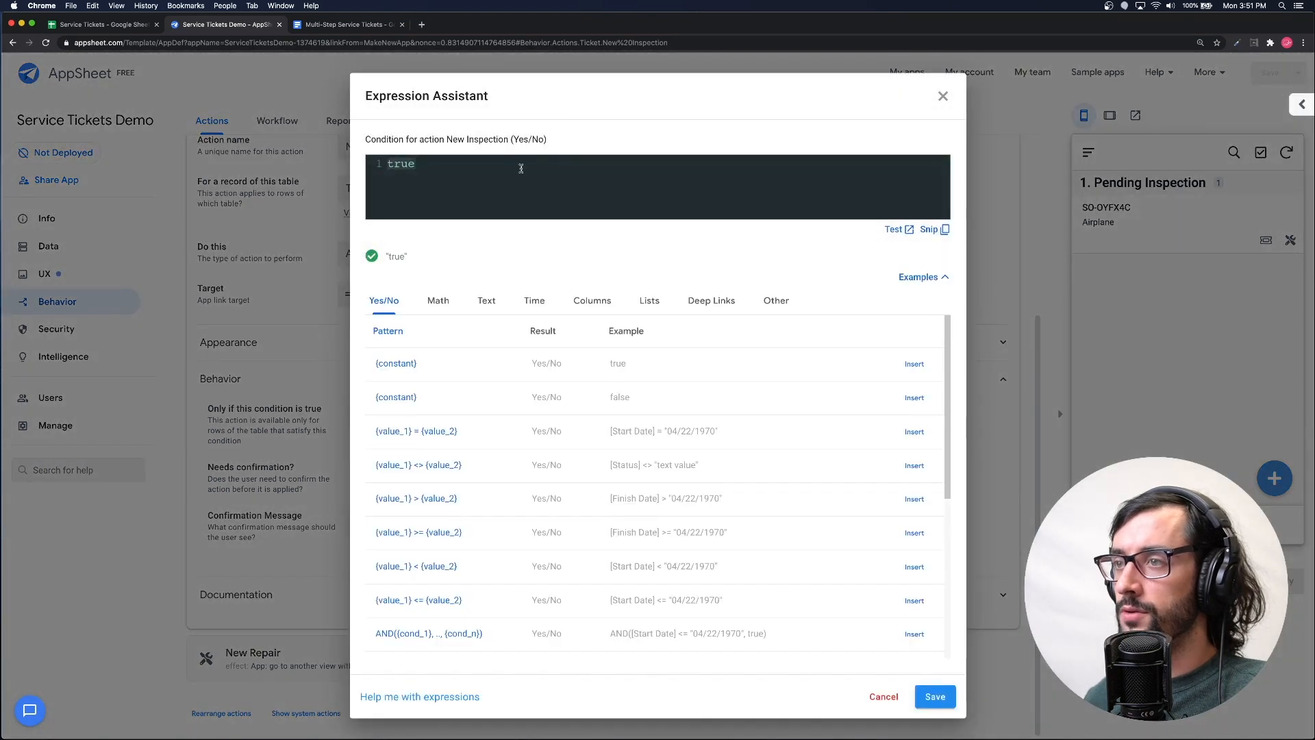
key("BackSpace")
type("[Status")
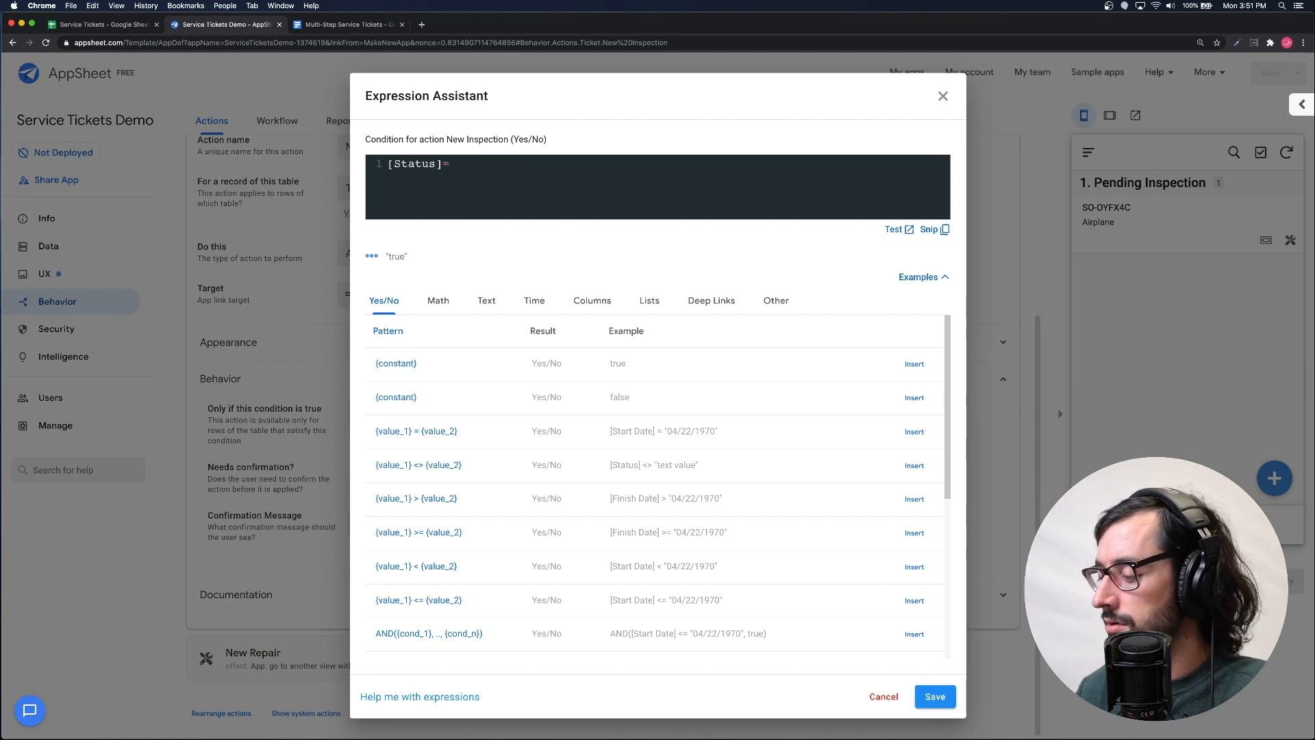
type("=\"Pending ")
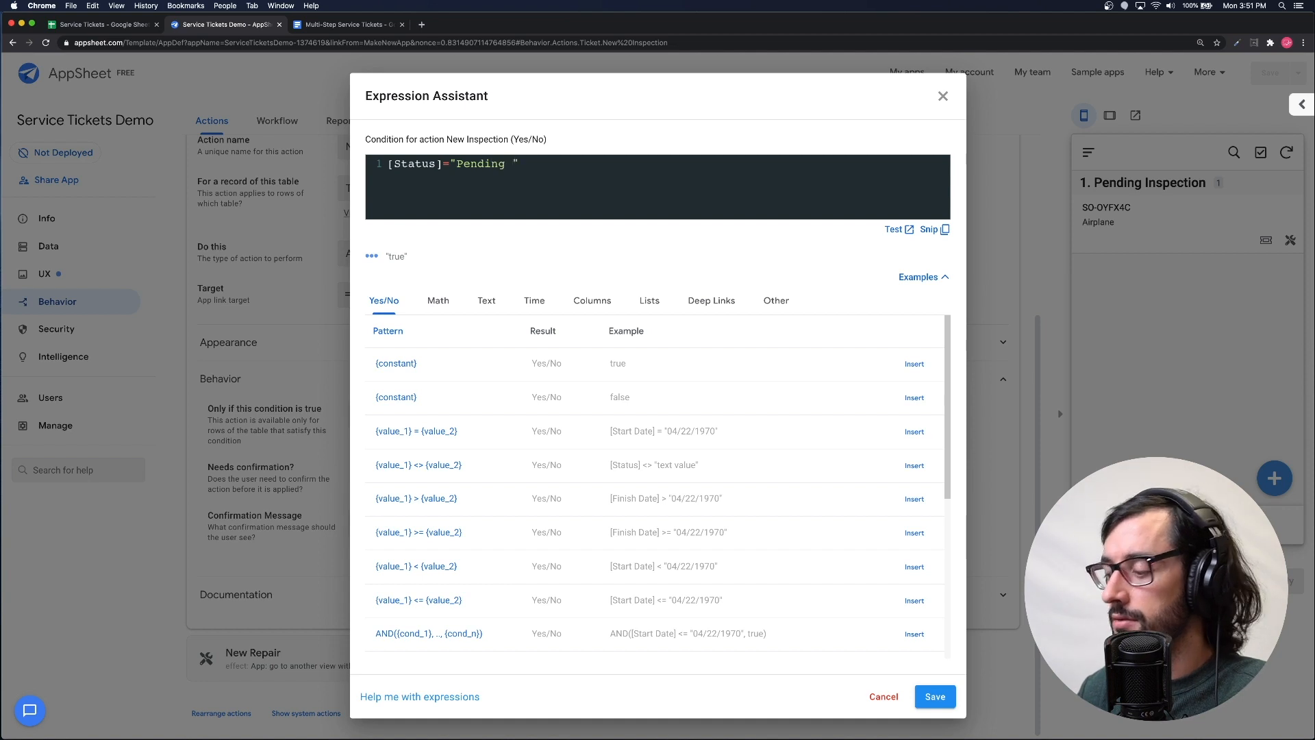
type("Inspect")
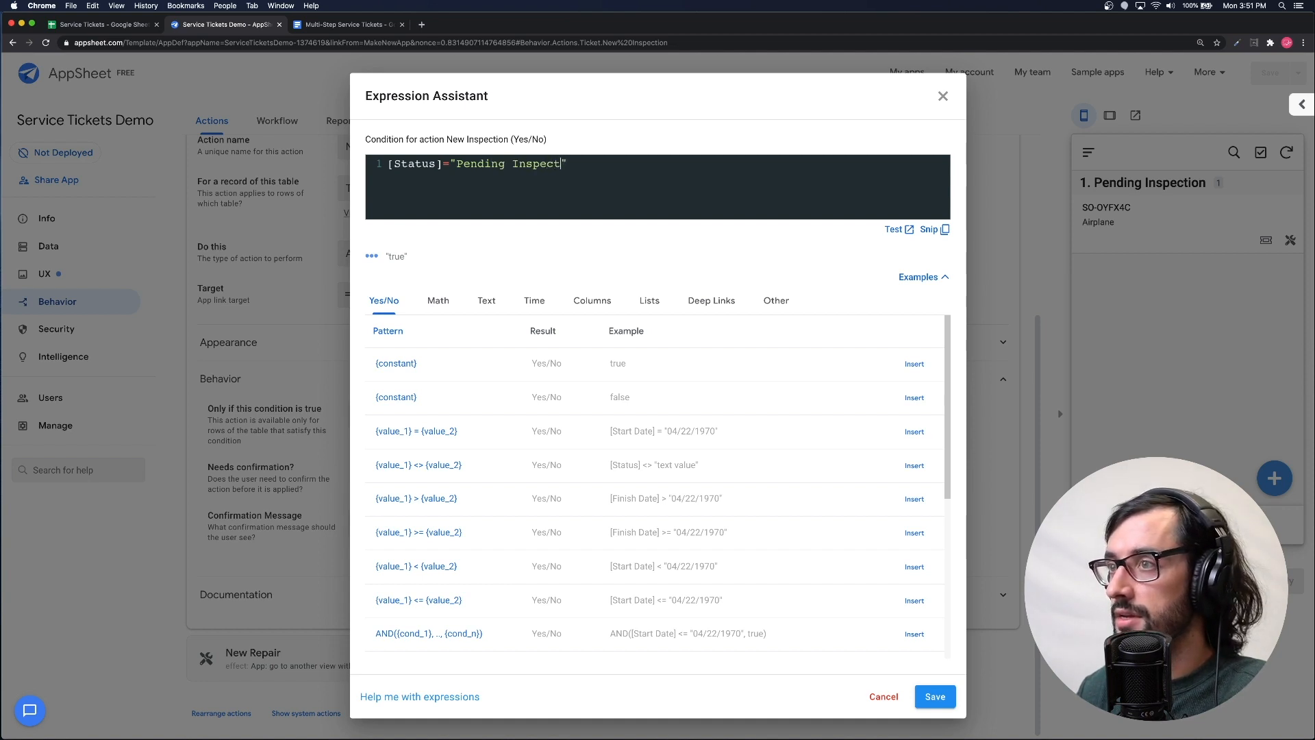
type("ion")
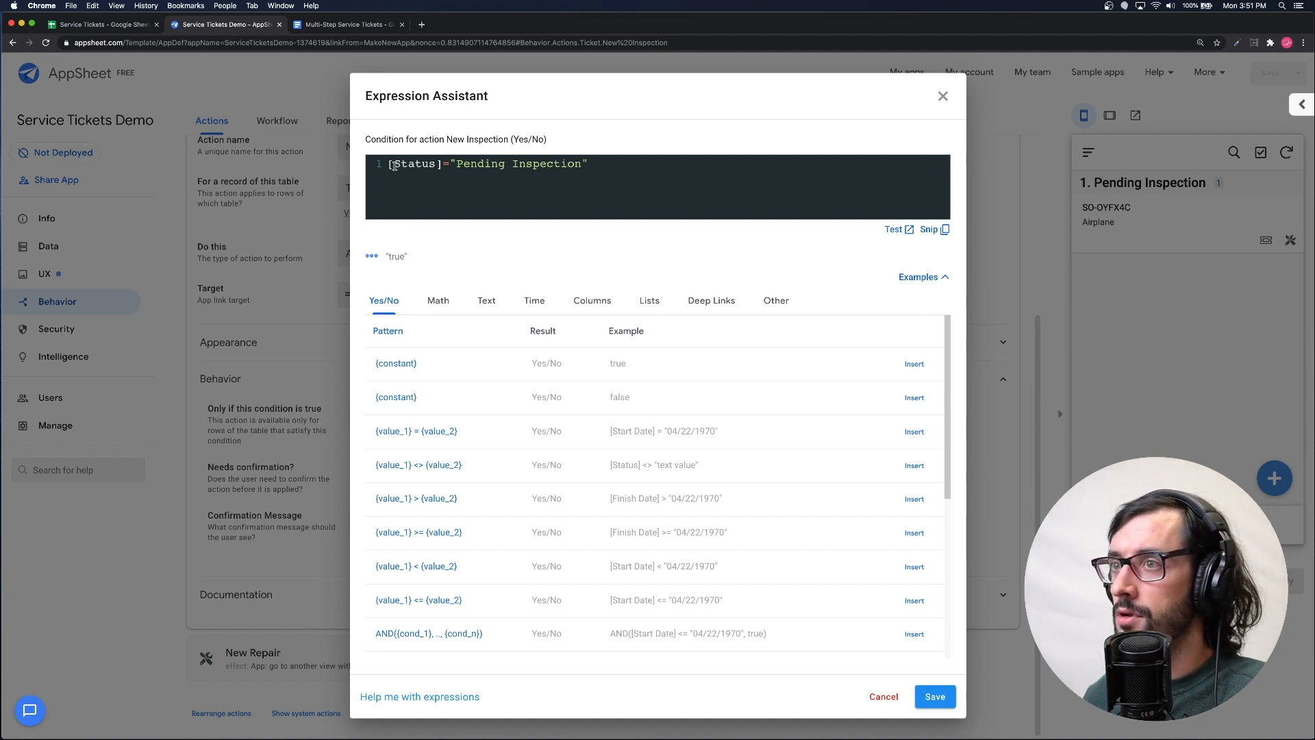
- Copy the status comparison onto a second comma-separated line of the condition and change its value to "Re-Inspection"
left_click_drag(389, 165, 609, 163)
key("super+c")
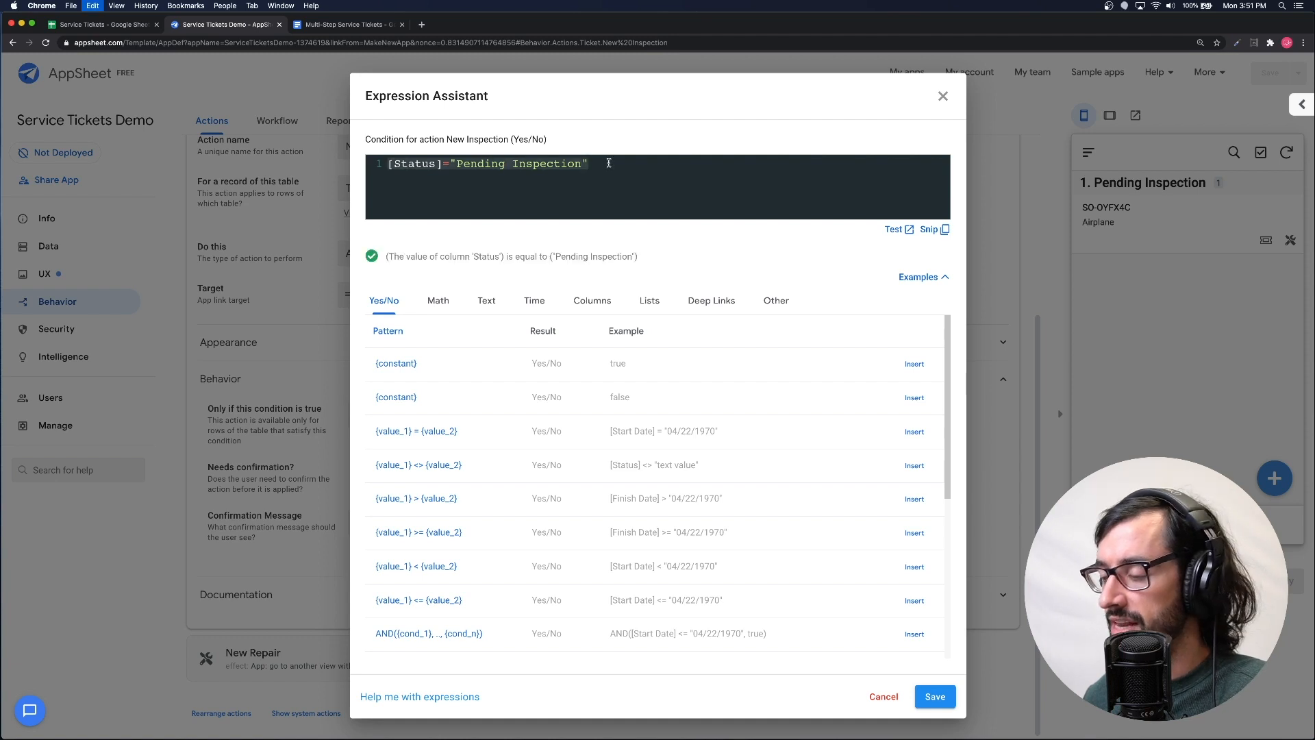
left_click(595, 167)
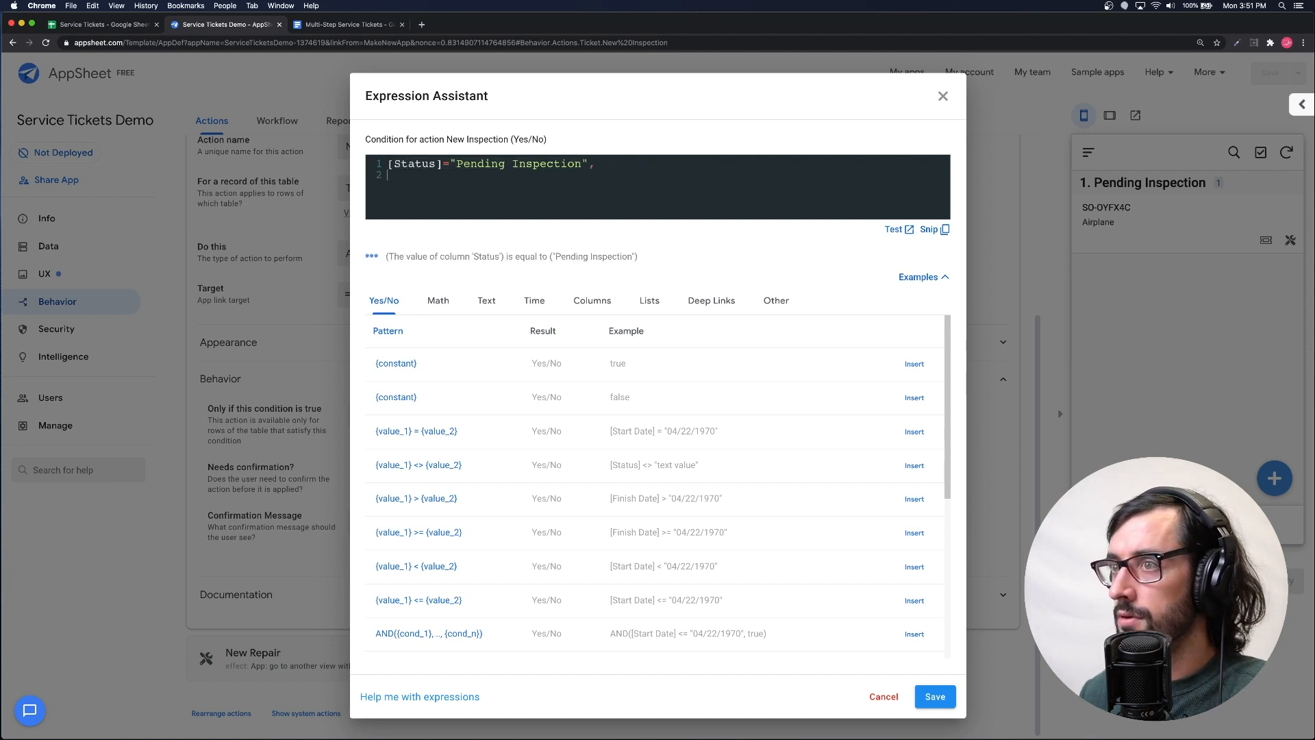
type(",")
key("Return")
key("super+v")
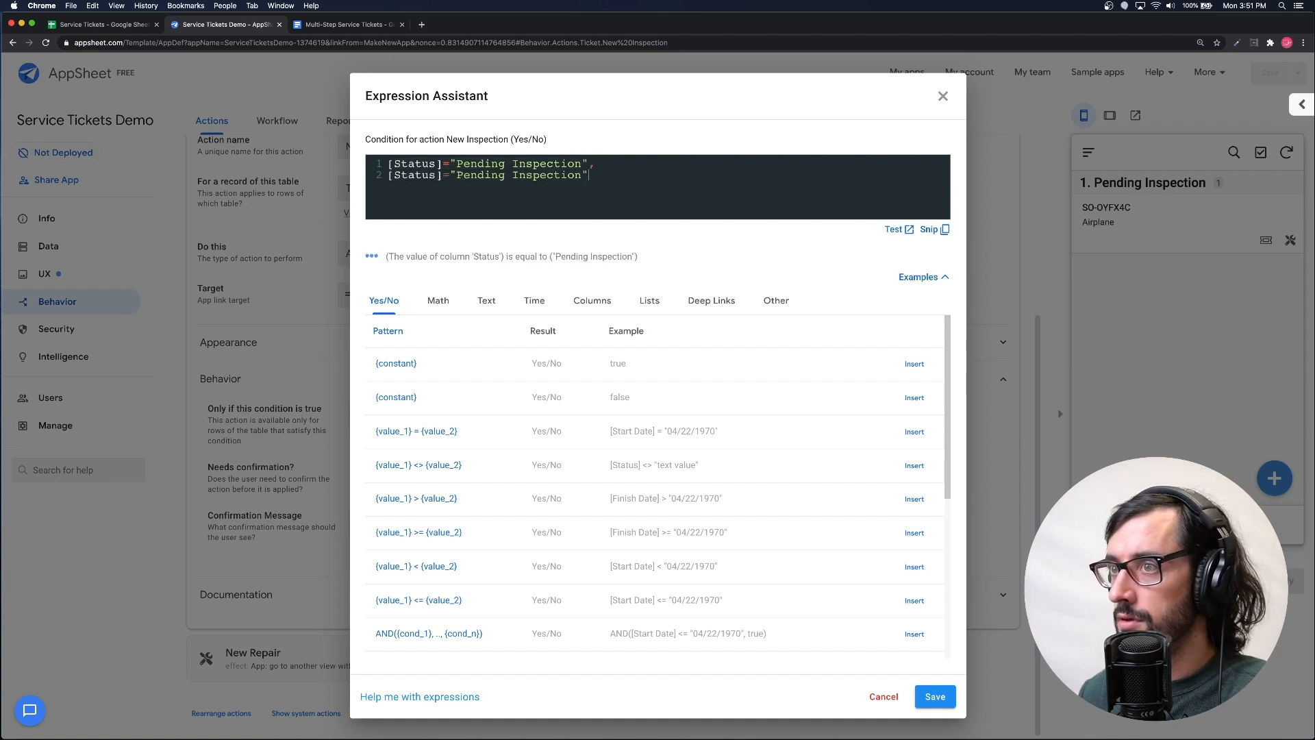
double_click(475, 179)
type("Re-")
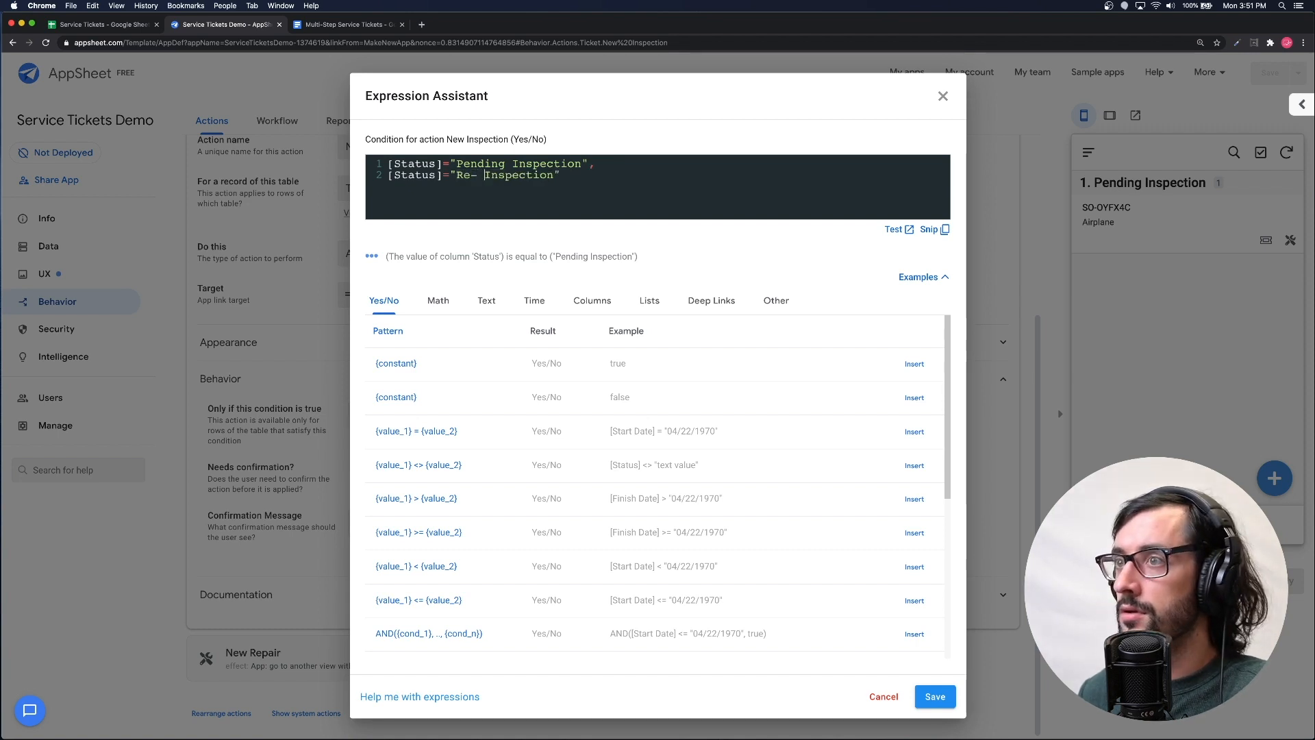
key("BackSpace")
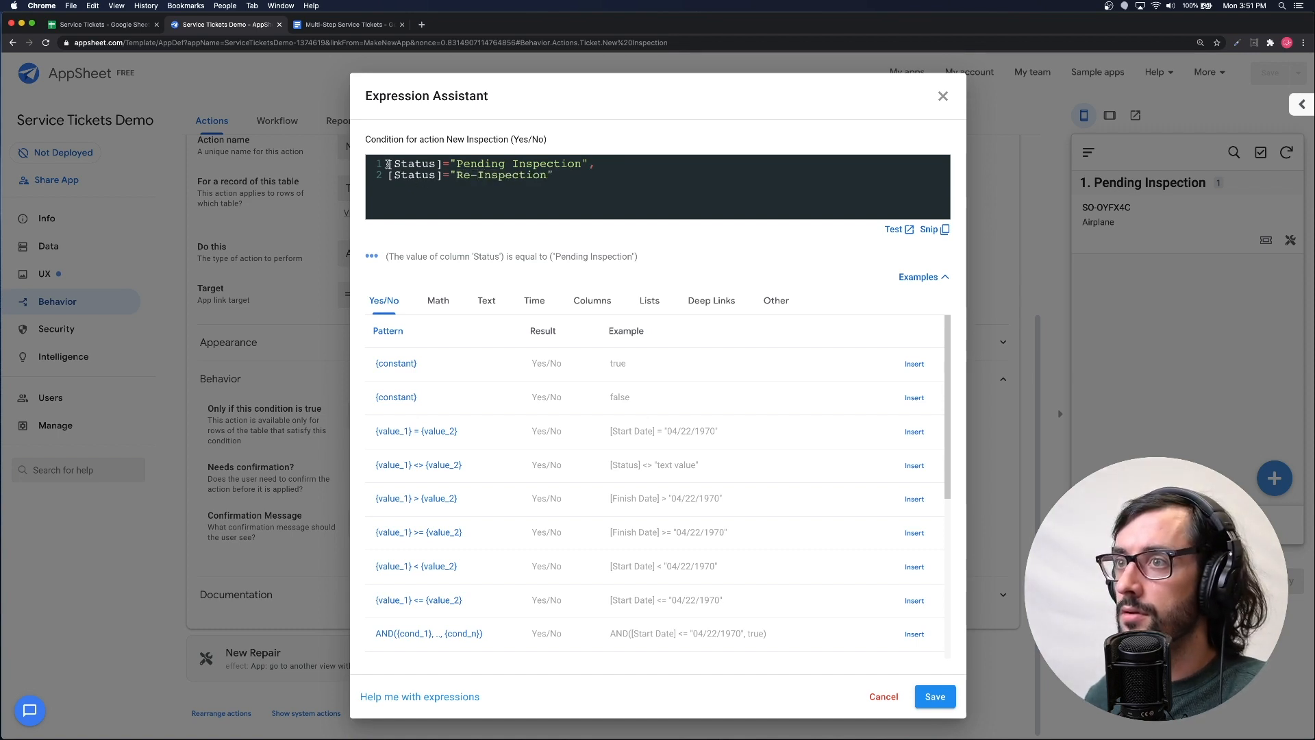
type("AND")
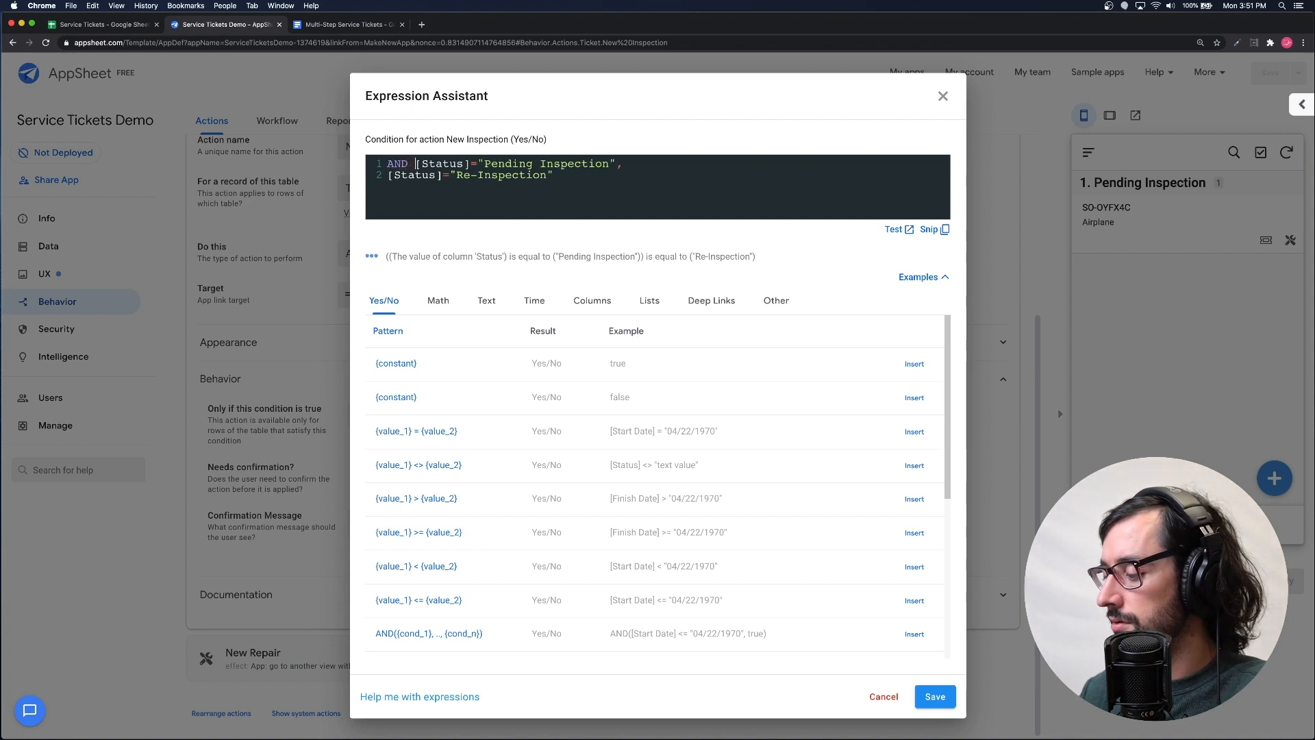
key("BackSpace")
key("BackSpace")
key("BackSpace")
- Wrap the Pending Inspection and Re-Inspection comparisons in an OR() function, then save the expression and the app
type("OR")
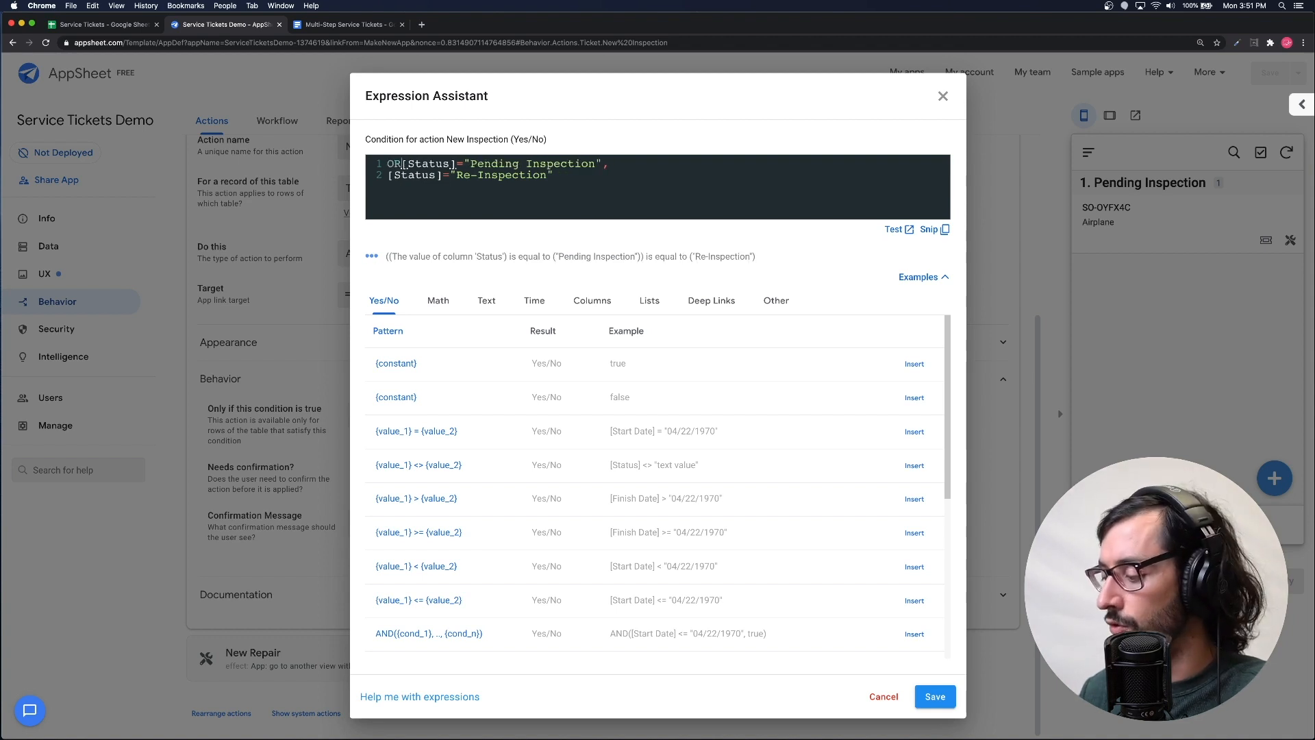
type("(")
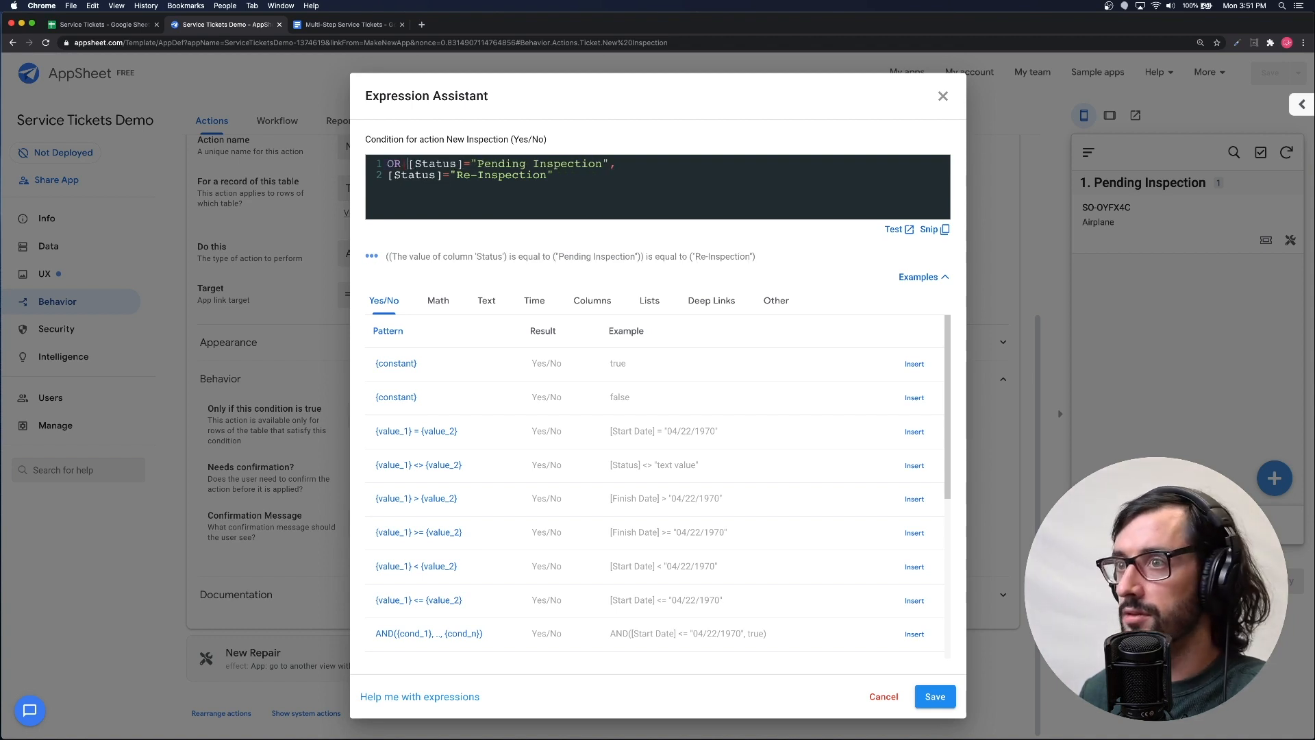
key("Return")
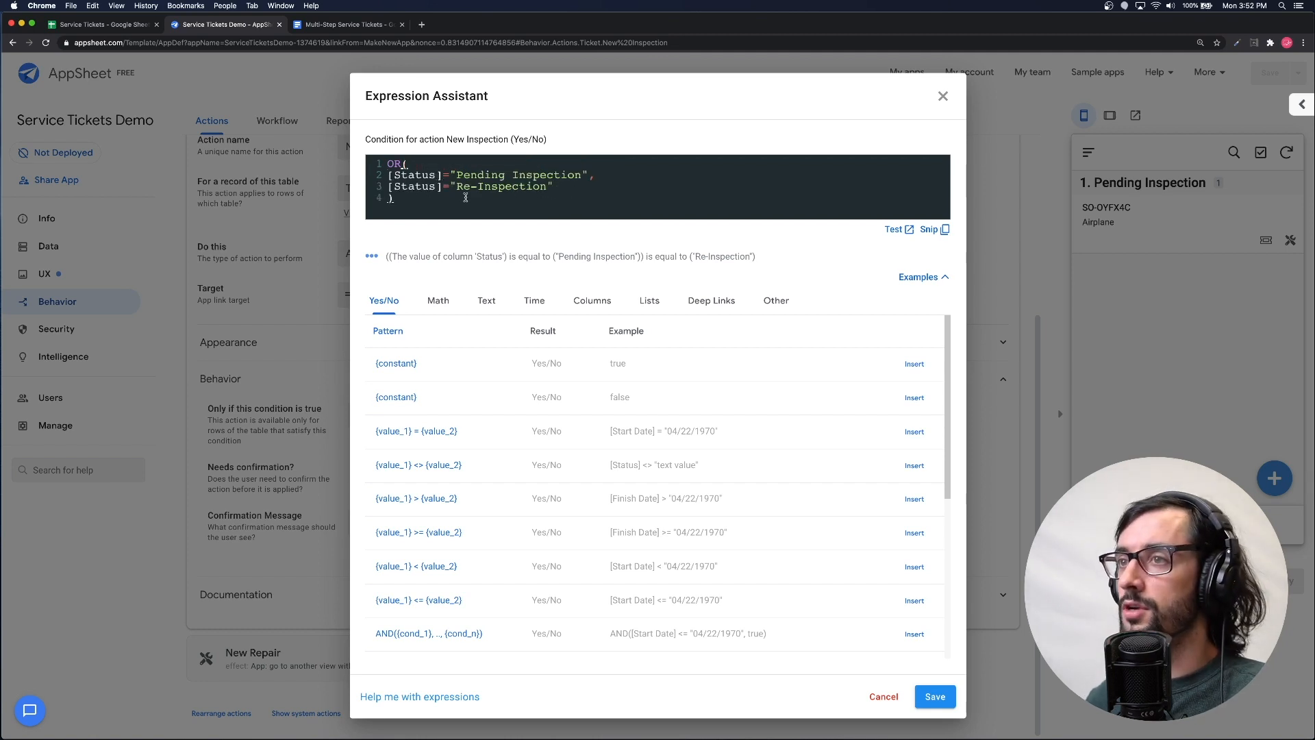
left_click_drag(388, 174, 563, 185)
left_click(563, 186)
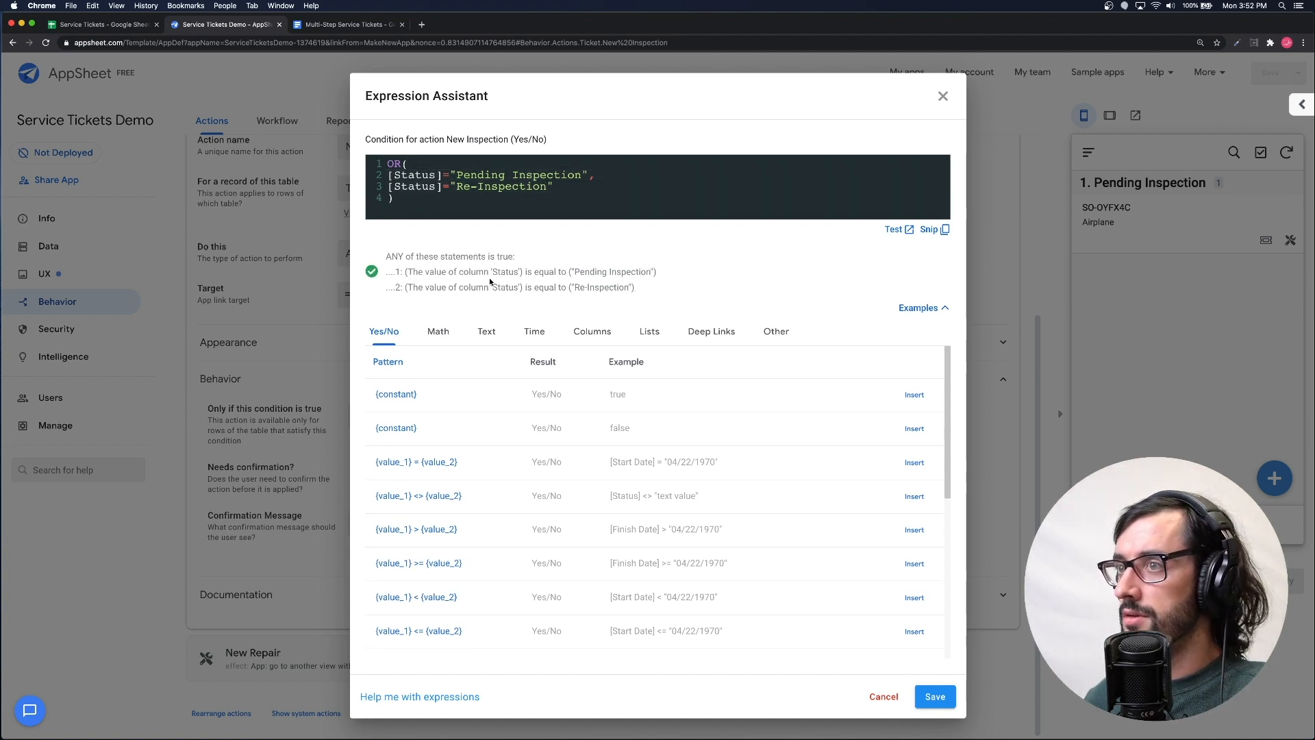
left_click(936, 702)
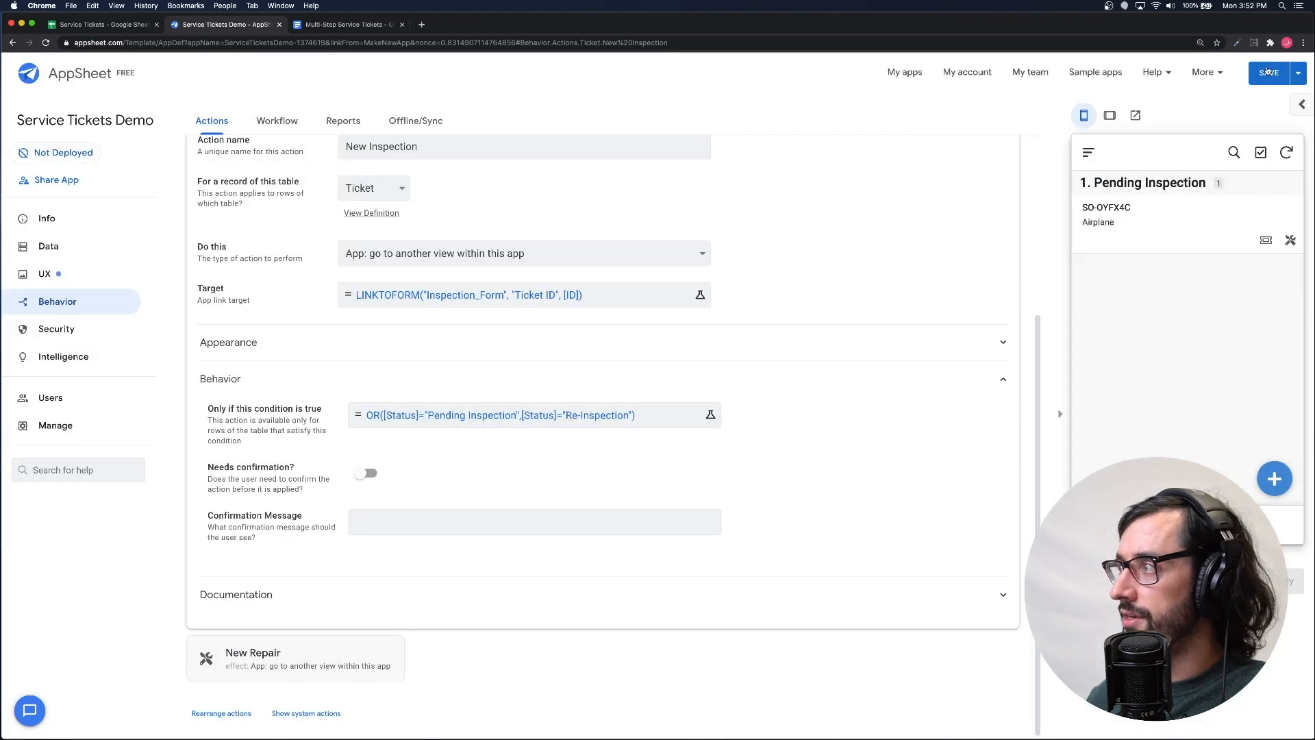
left_click(1268, 72)
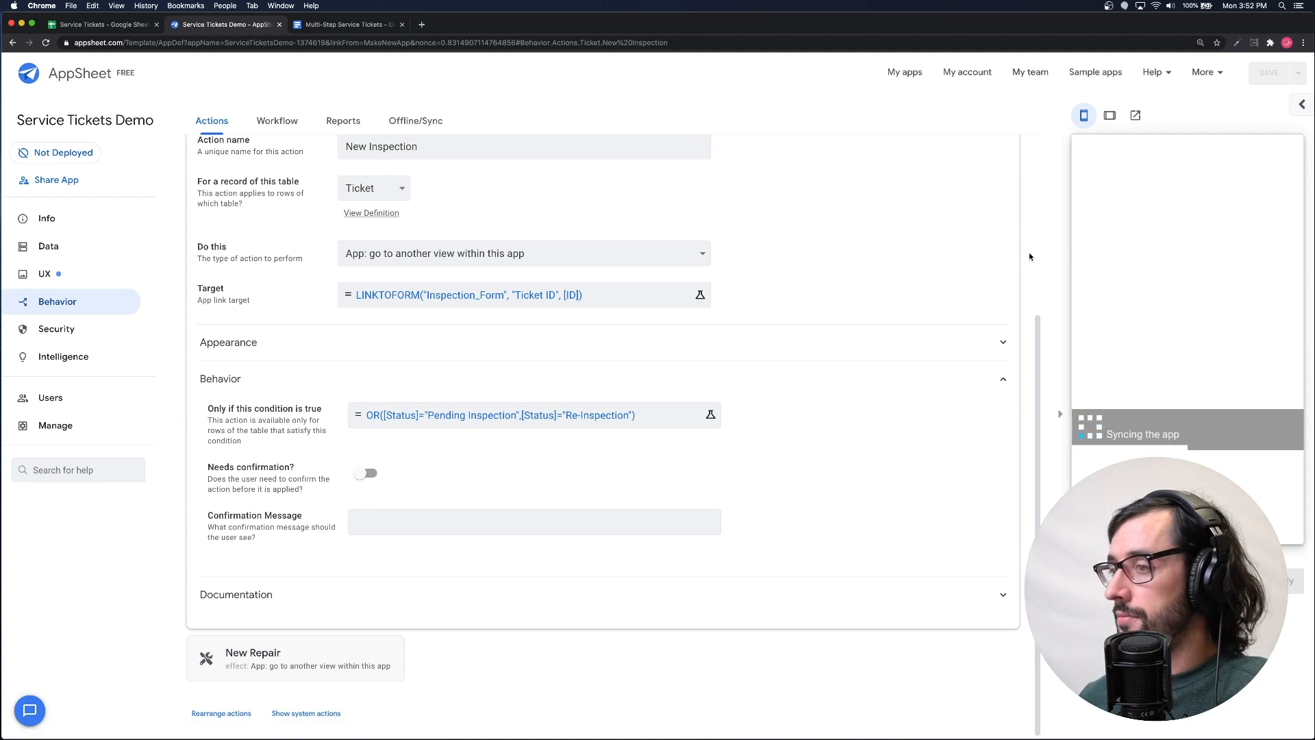
- Replace the New Repair action's availability condition with an OR() expression containing [Status]="Pending Repair"
left_click(310, 658)
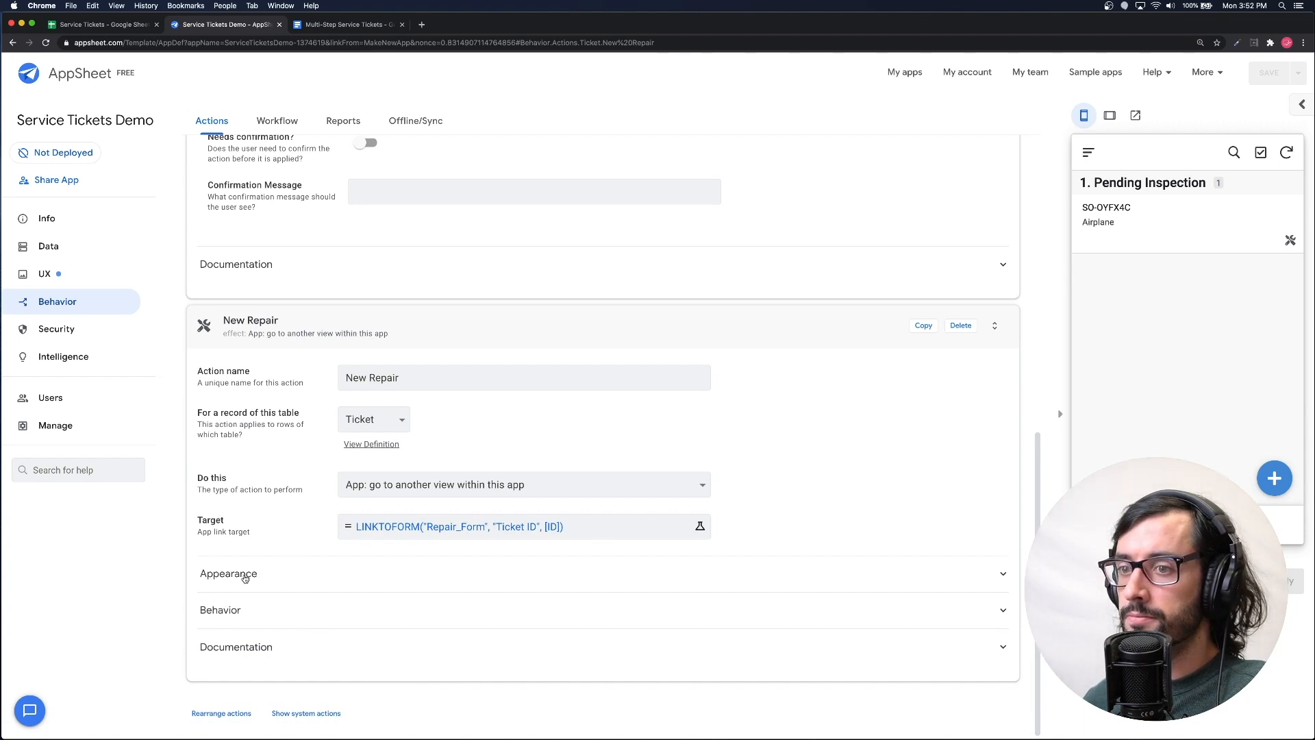
left_click_drag(252, 575, 403, 521)
left_click(326, 516)
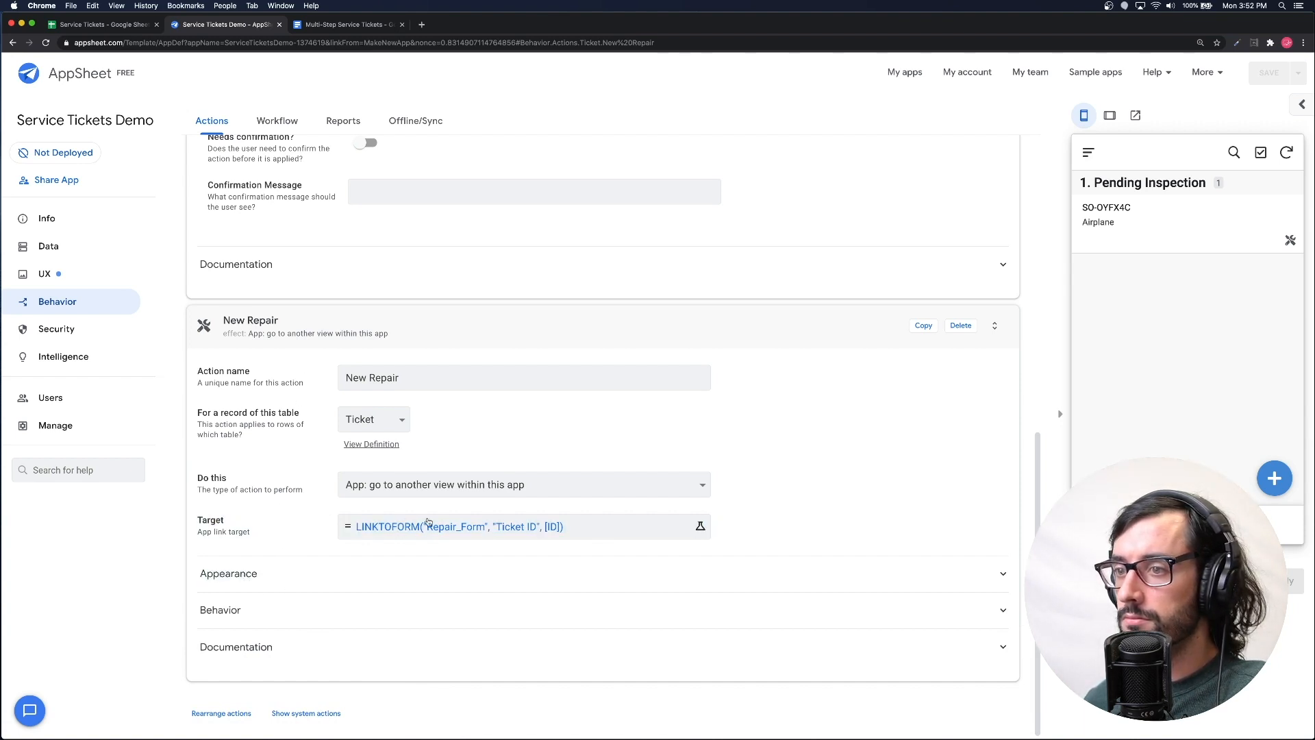
left_click(279, 620)
left_click(382, 642)
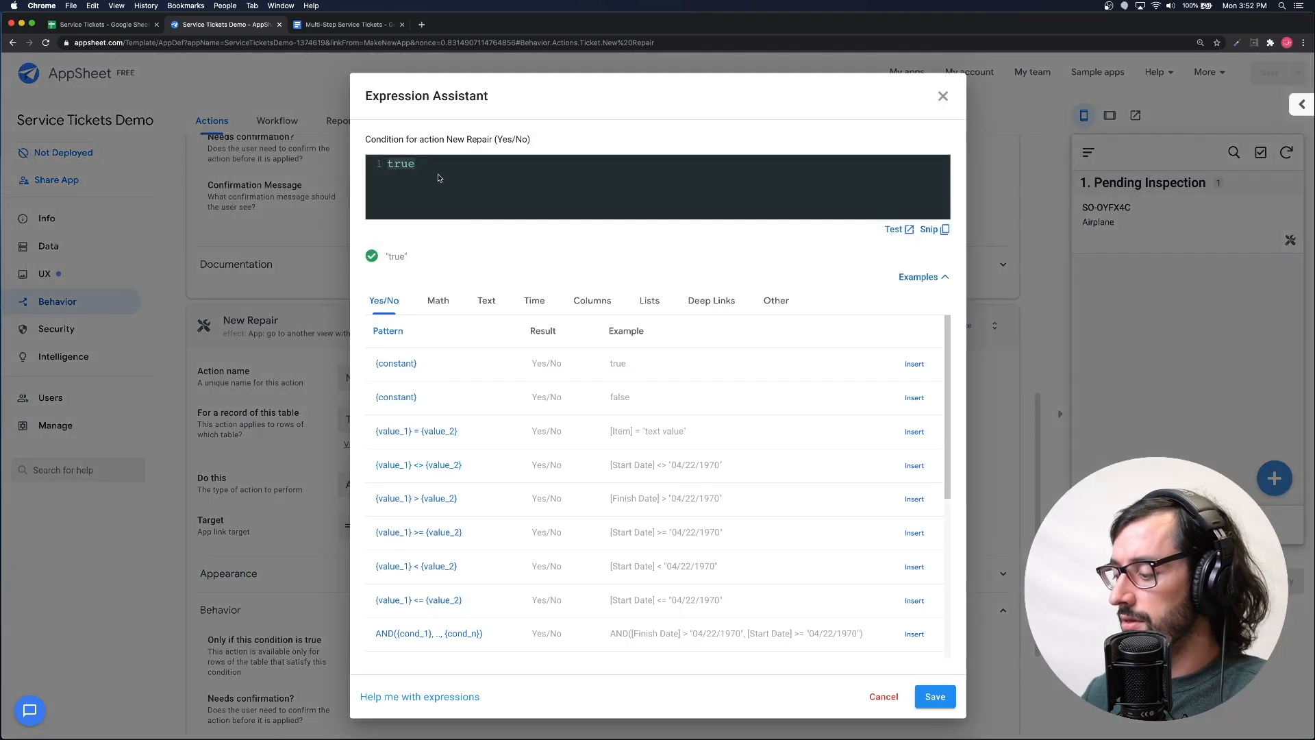
key("super+a")
type("O")
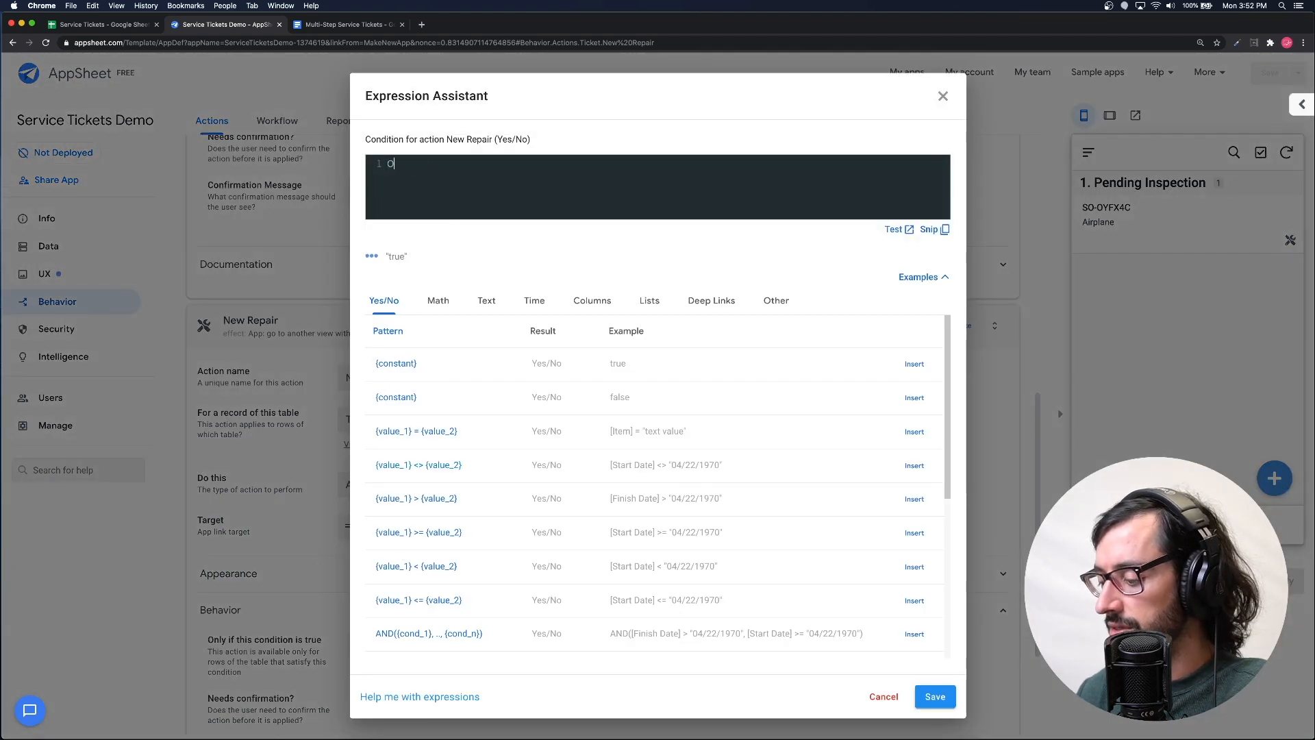
type("R(")
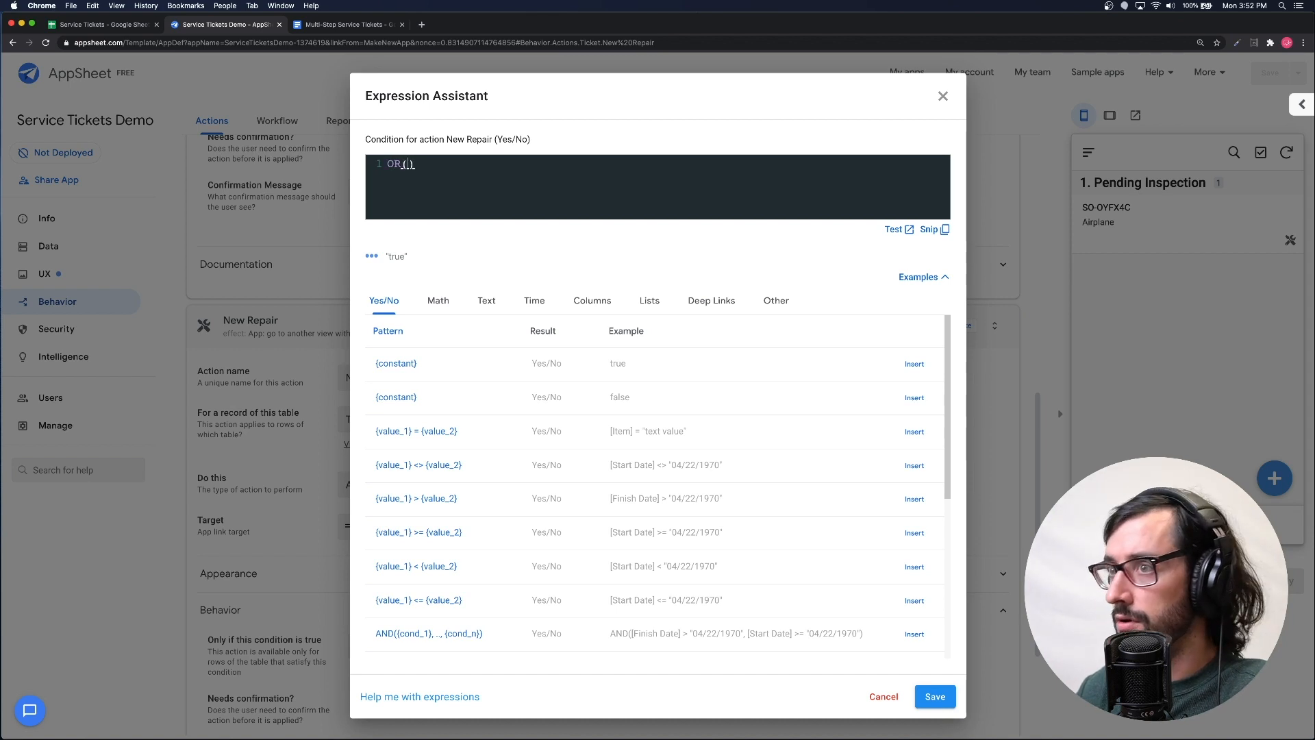
key("Return")
type("[State")
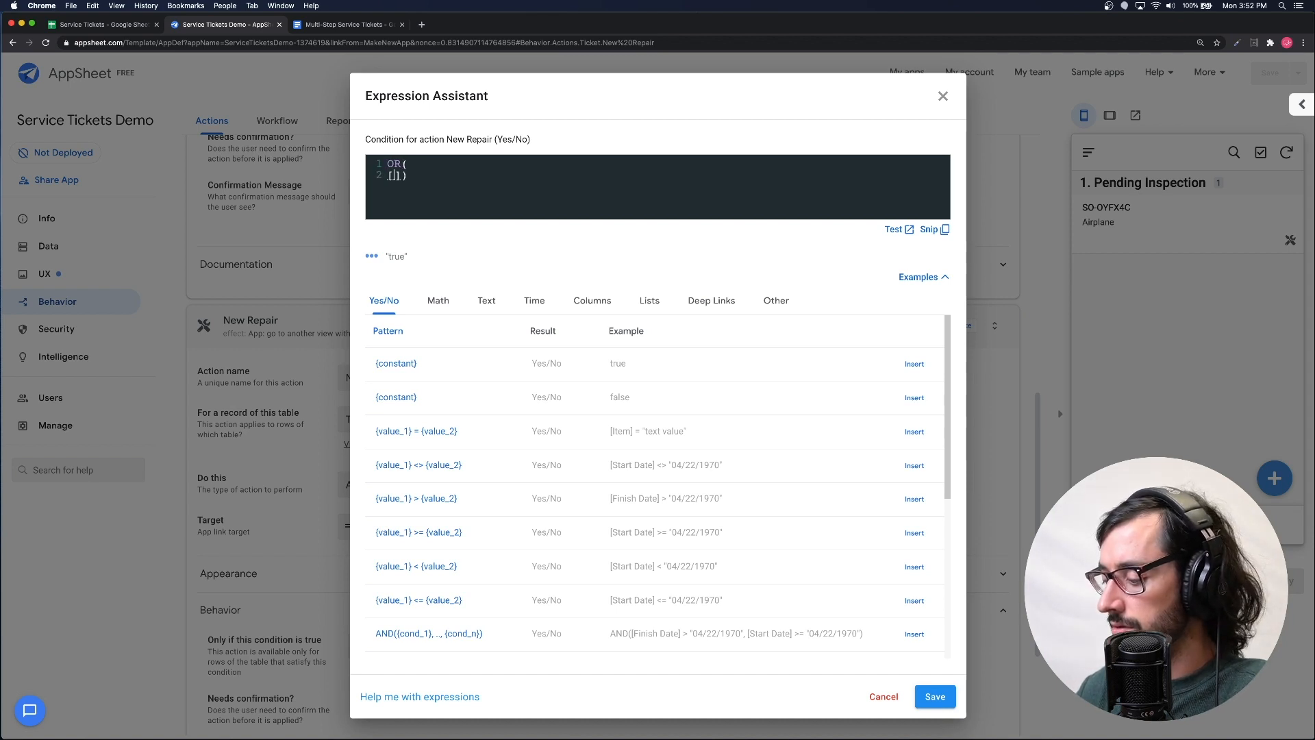
key("BackSpace")
type("us")
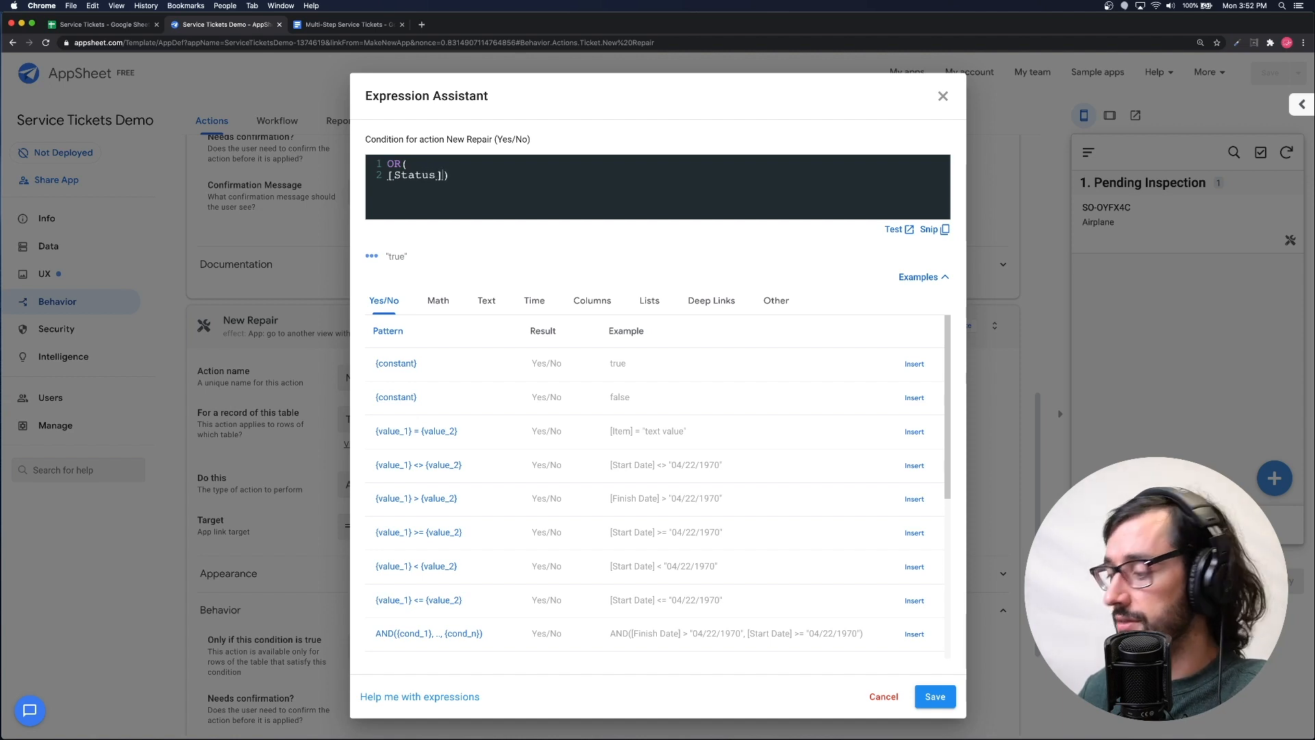
type("]=\"Pending Rep")
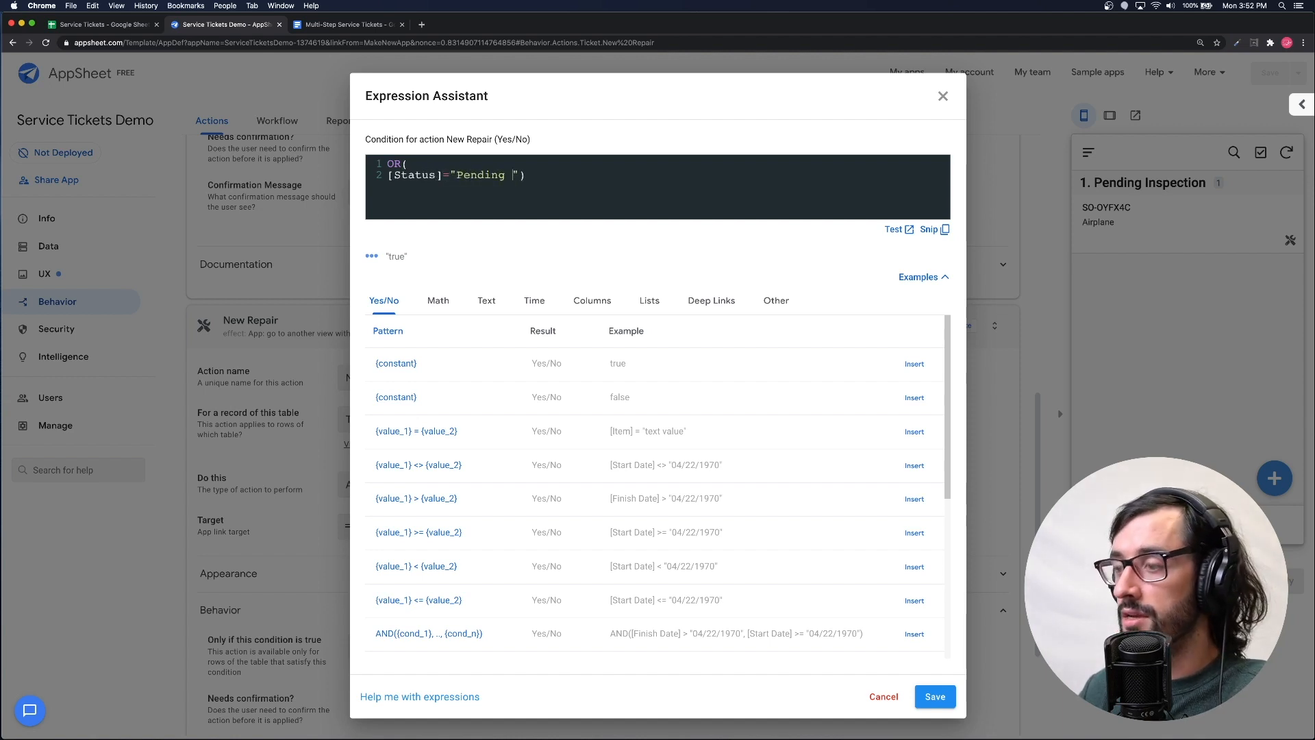
type("air")
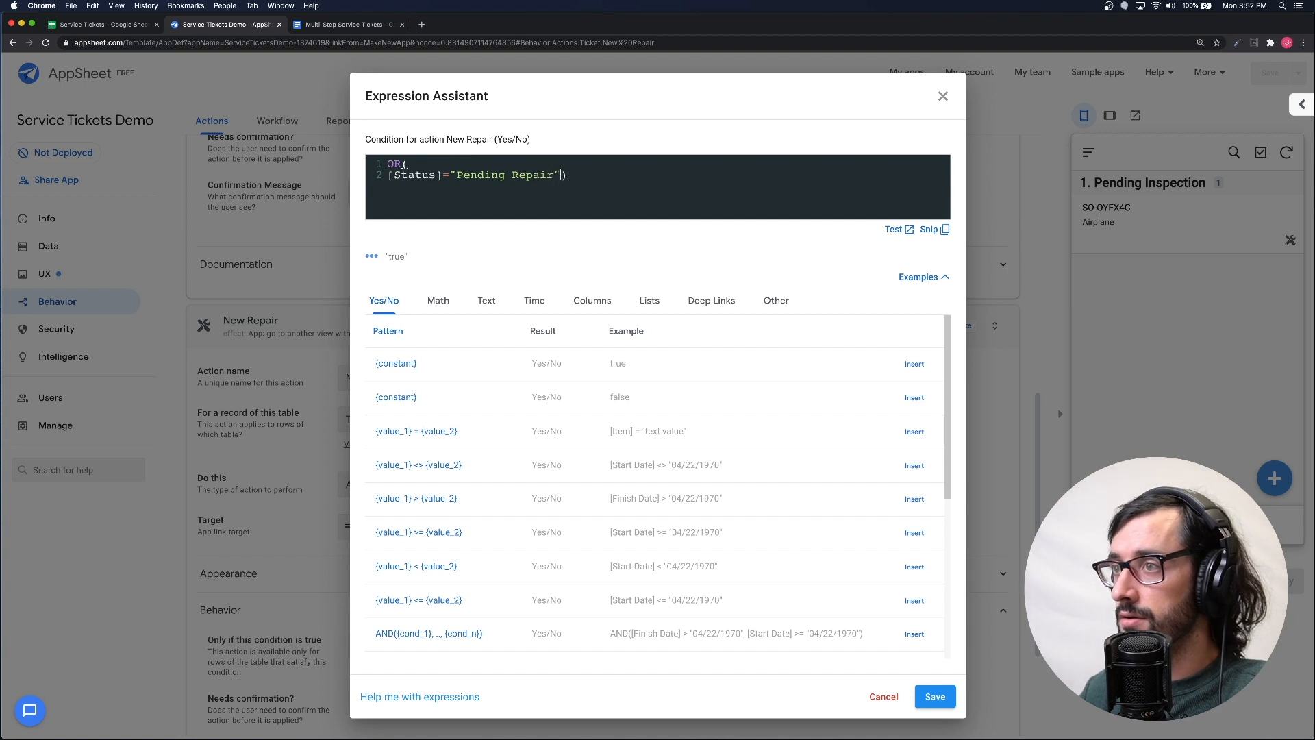
- Add [Status]="Re-Repair" as the second comparison in New Repair's OR condition, then save the expression and the app
type("Status")
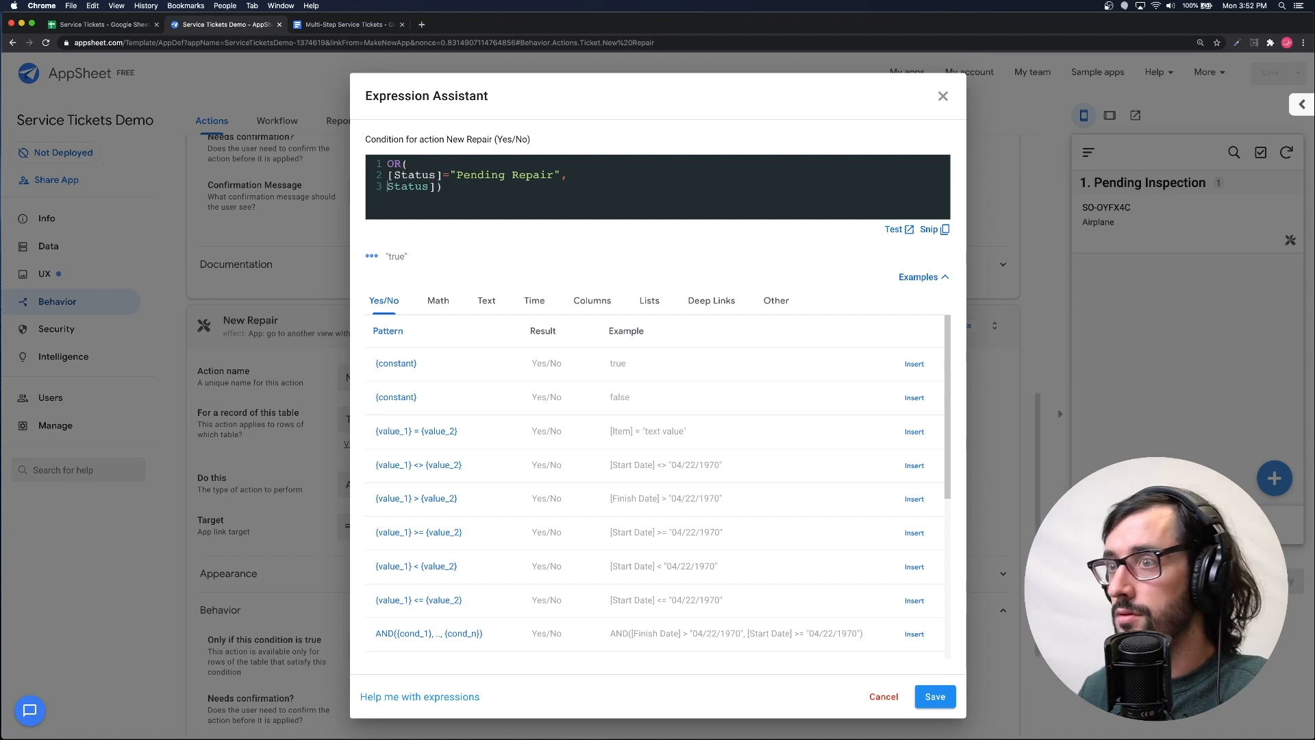
type(" [")
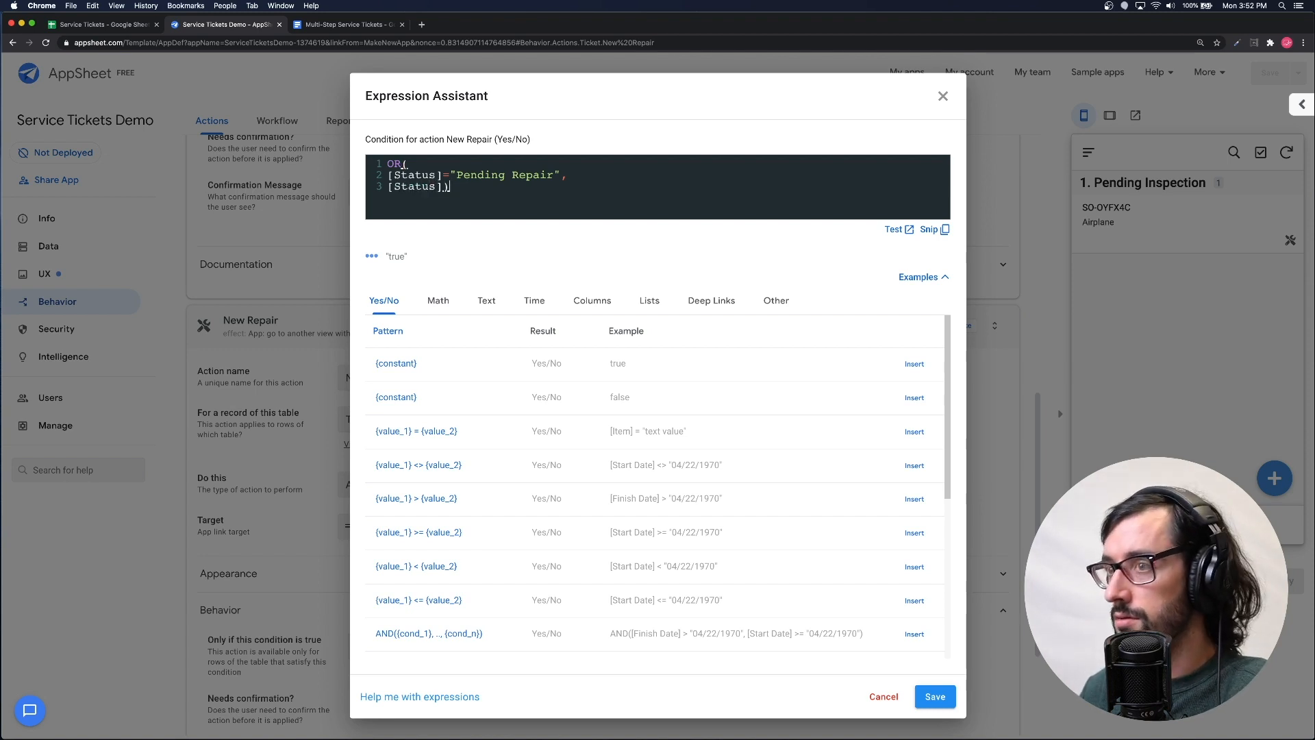
type("=\"")
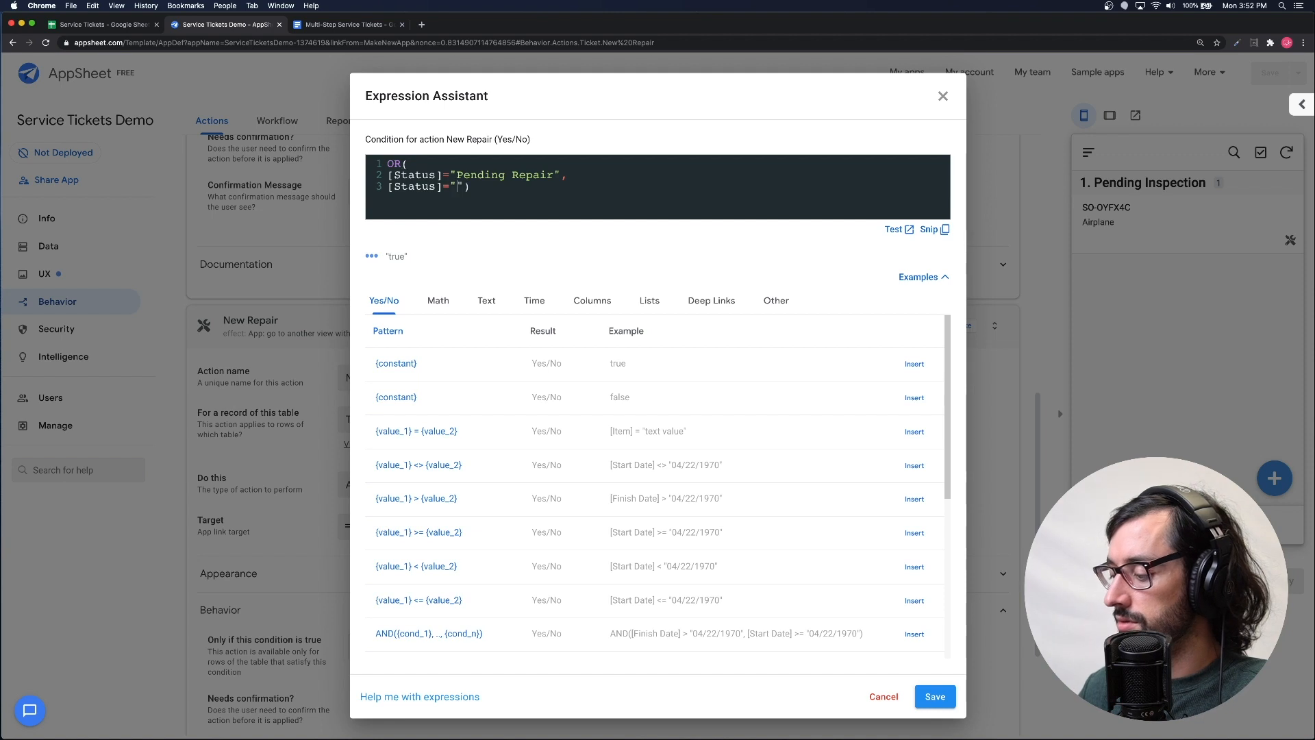
type("Re-Repair")
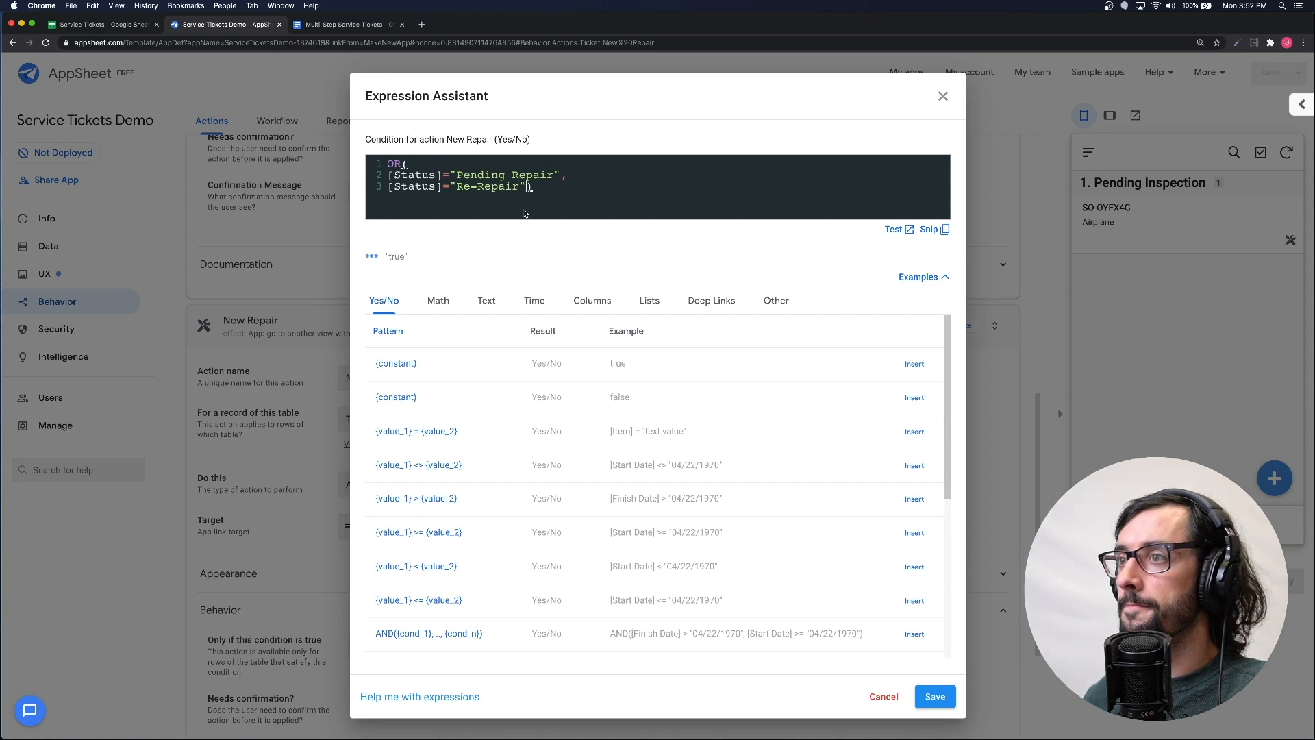
key("Return")
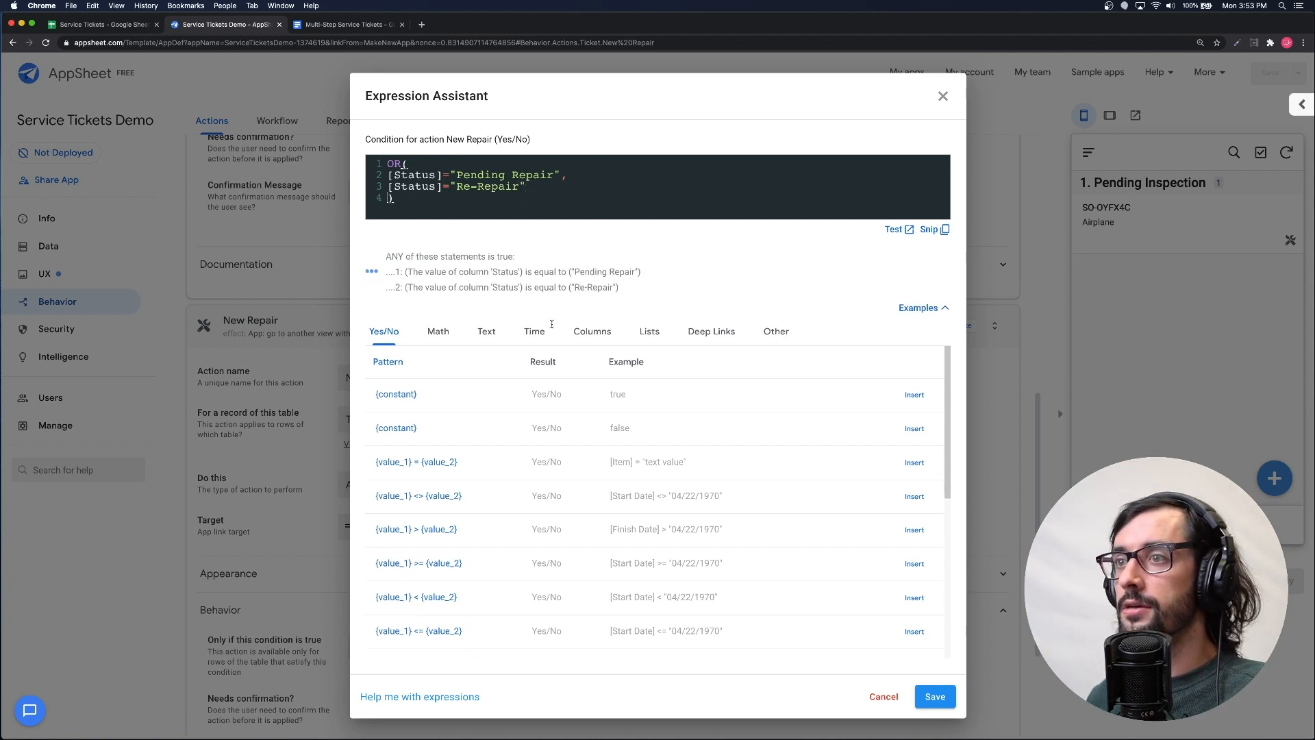
left_click(944, 696)
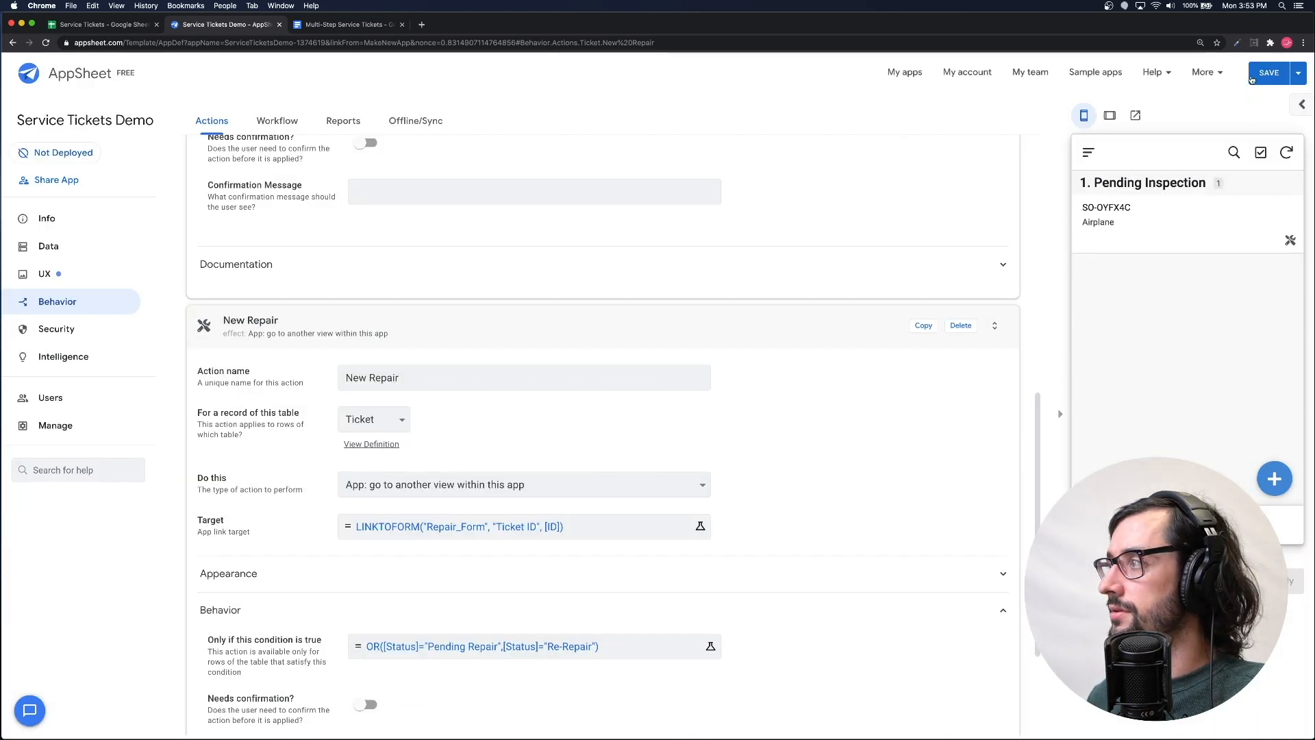
left_click(1252, 79)
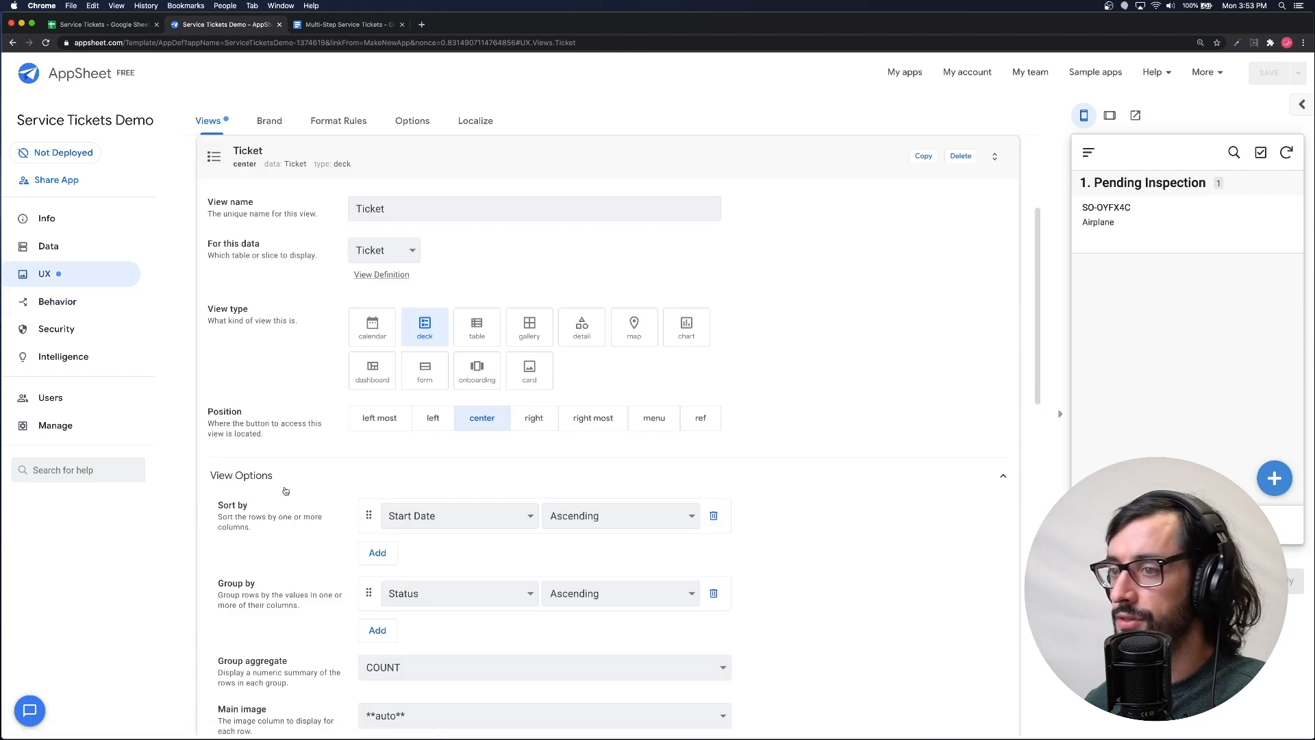
- Set the Ticket deck view's secondary header to the Status column
scroll(197, 521, "down", 5)
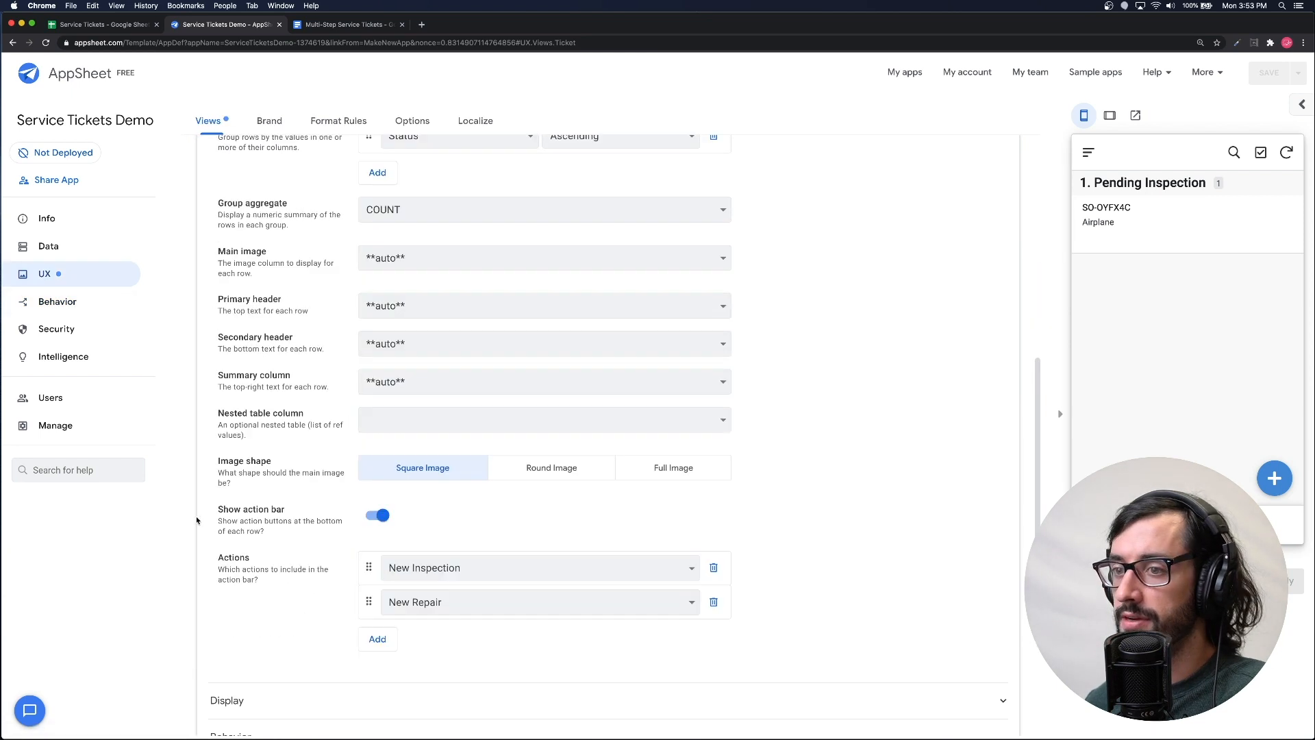
left_click(422, 342)
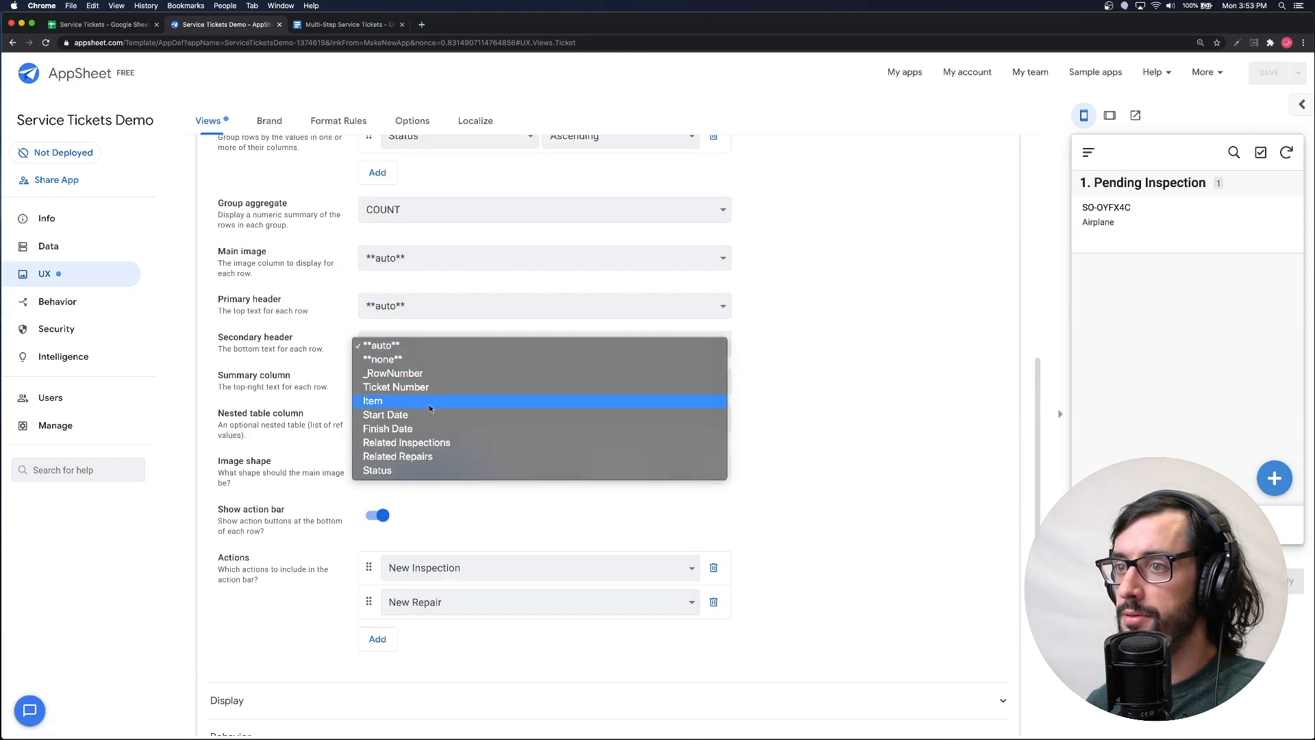
left_click(431, 472)
scroll(822, 342, "up", 3)
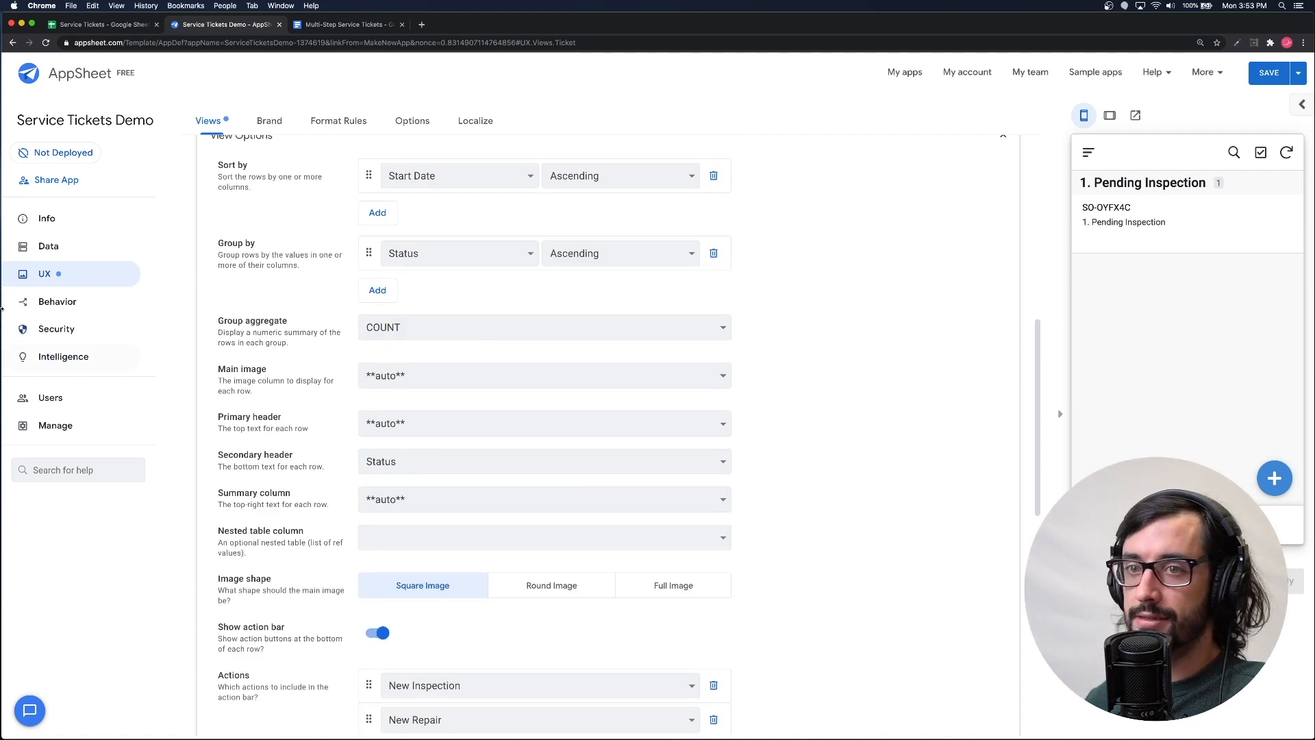
- In the New Inspection action's availability condition, change the first status value to "1. Pending Inspection"
left_click(85, 305)
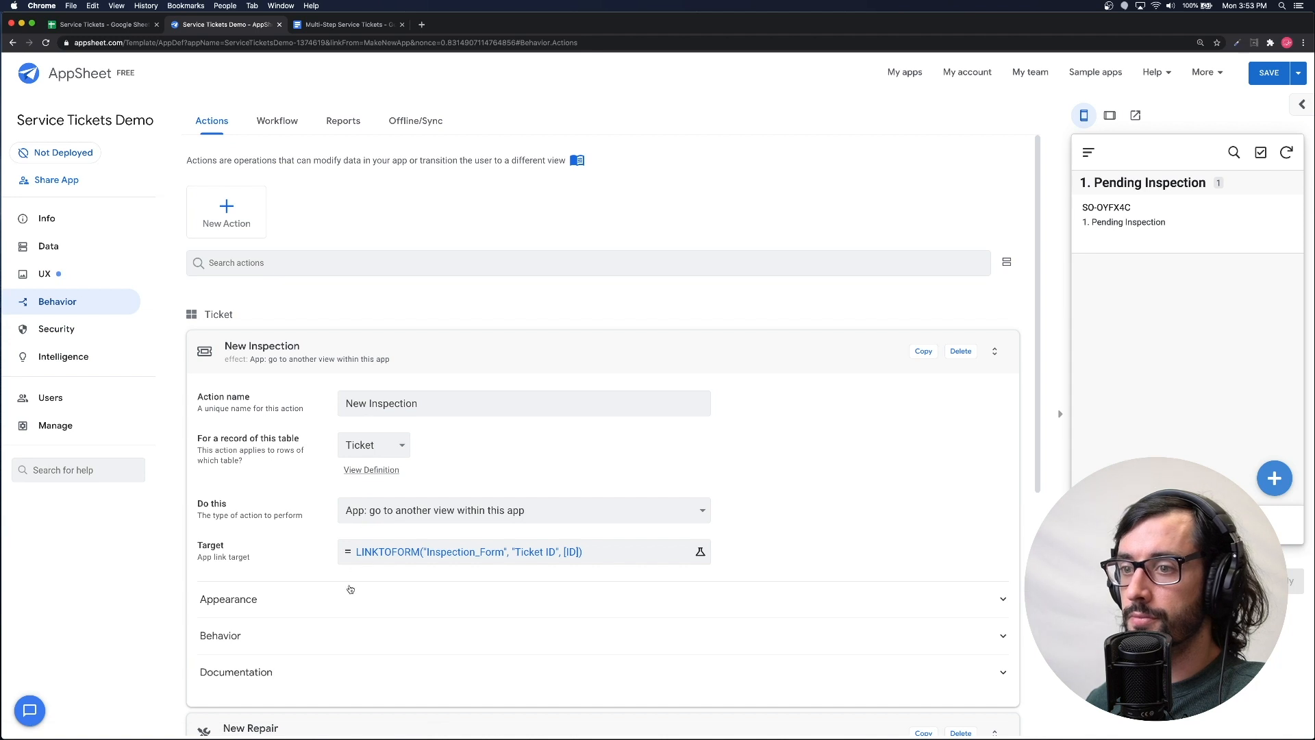
left_click(419, 556)
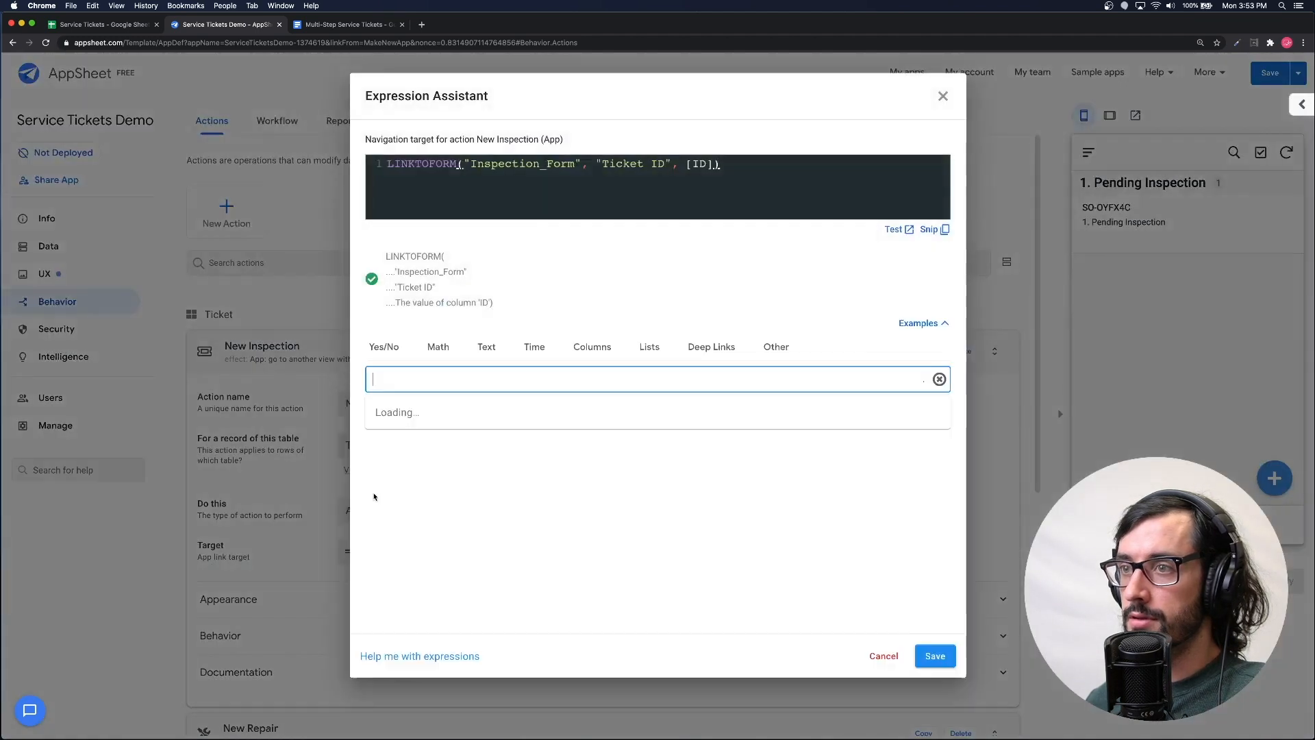
left_click(936, 96)
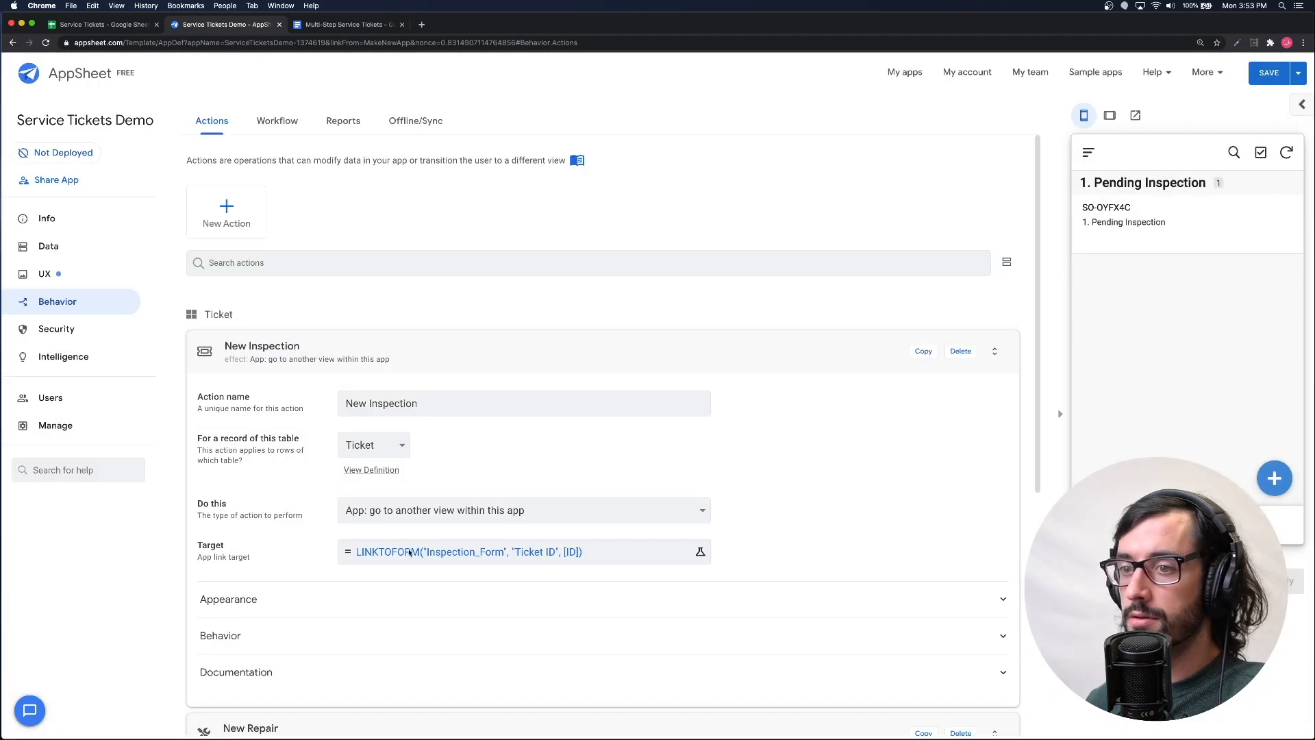
left_click(288, 639)
scroll(493, 441, "down", 3)
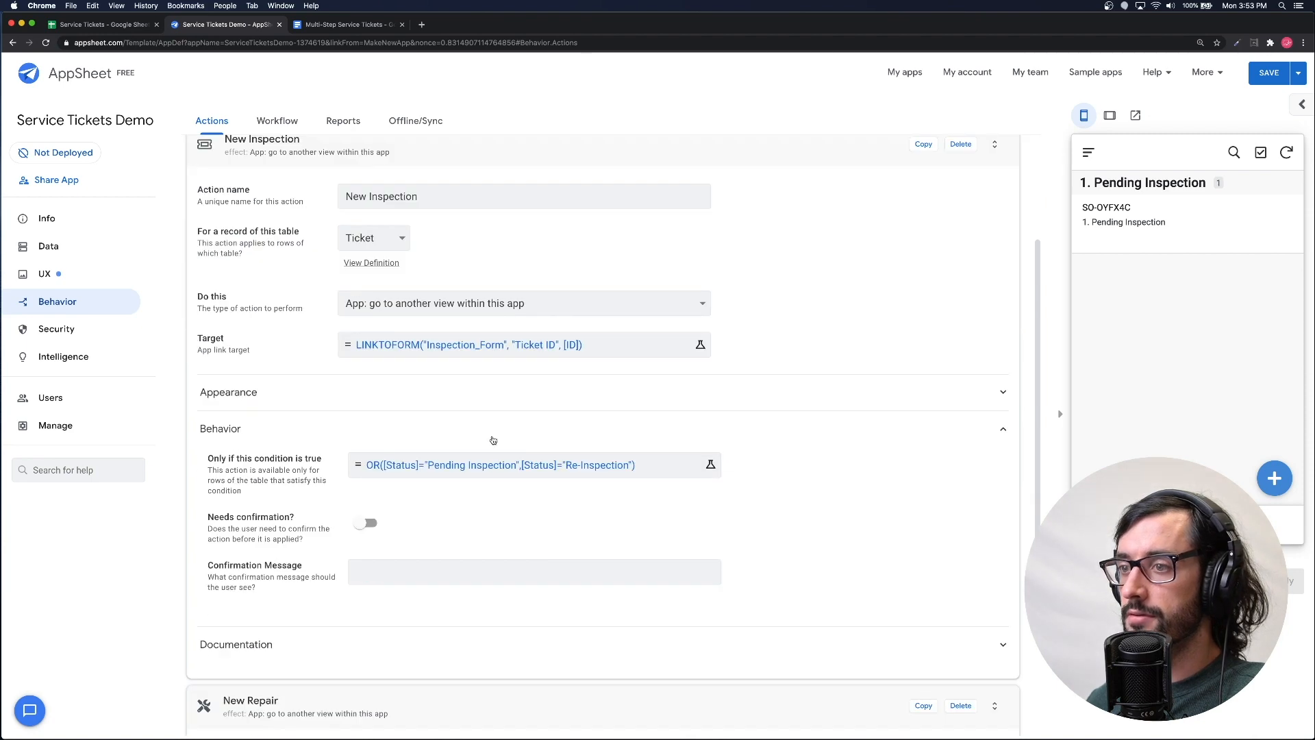
left_click(493, 466)
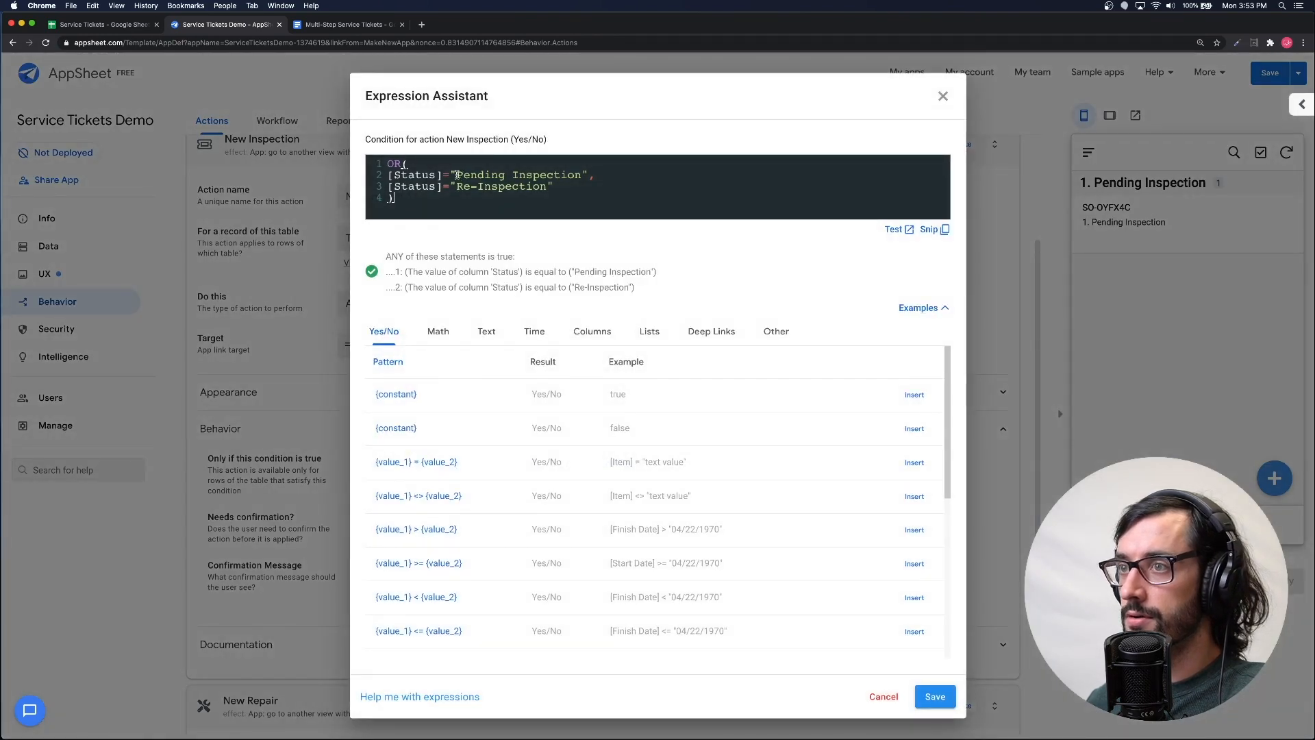
left_click(455, 174)
type("1.")
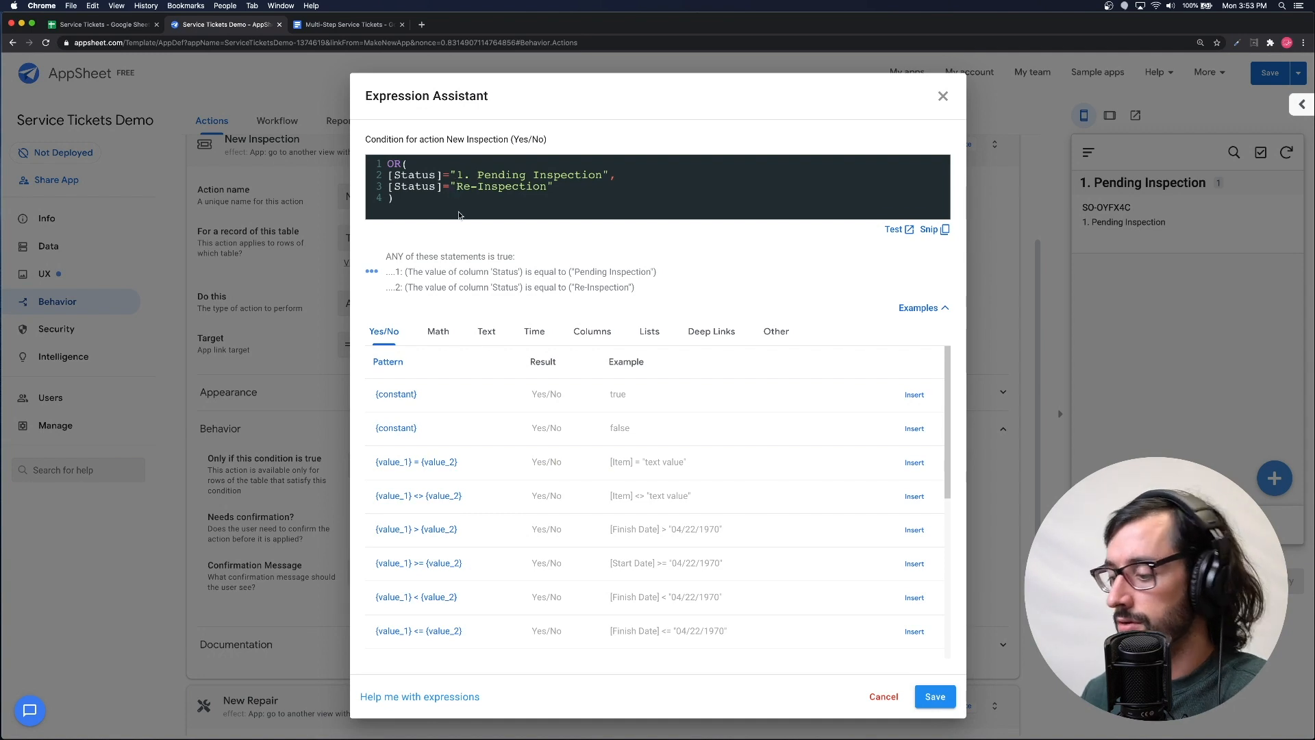
- Change the second status value in New Inspection's condition to "1.1 Re-Inspection" and save the expression
left_click(457, 186)
type("1.")
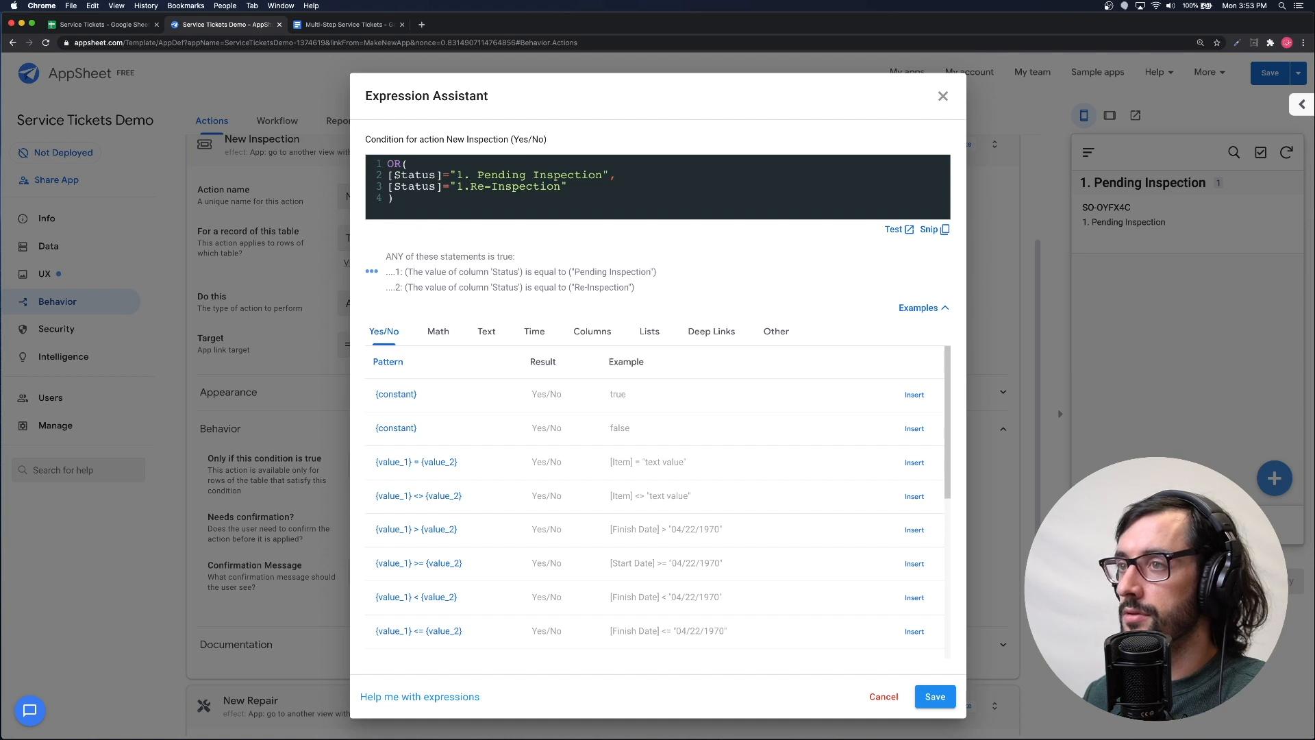
type("1")
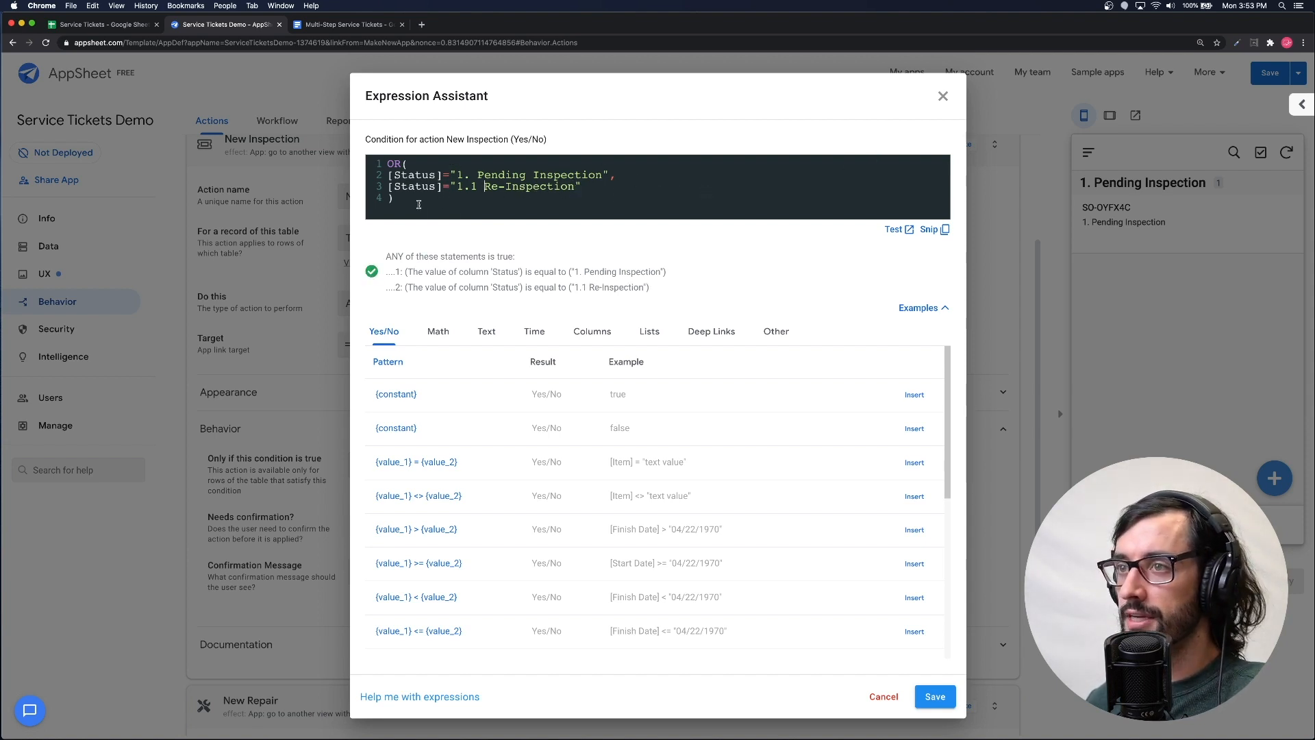
left_click(936, 697)
- In the New Repair action's availability condition, change the first status value to "2. Pending Repair"
scroll(378, 635, "down", 5)
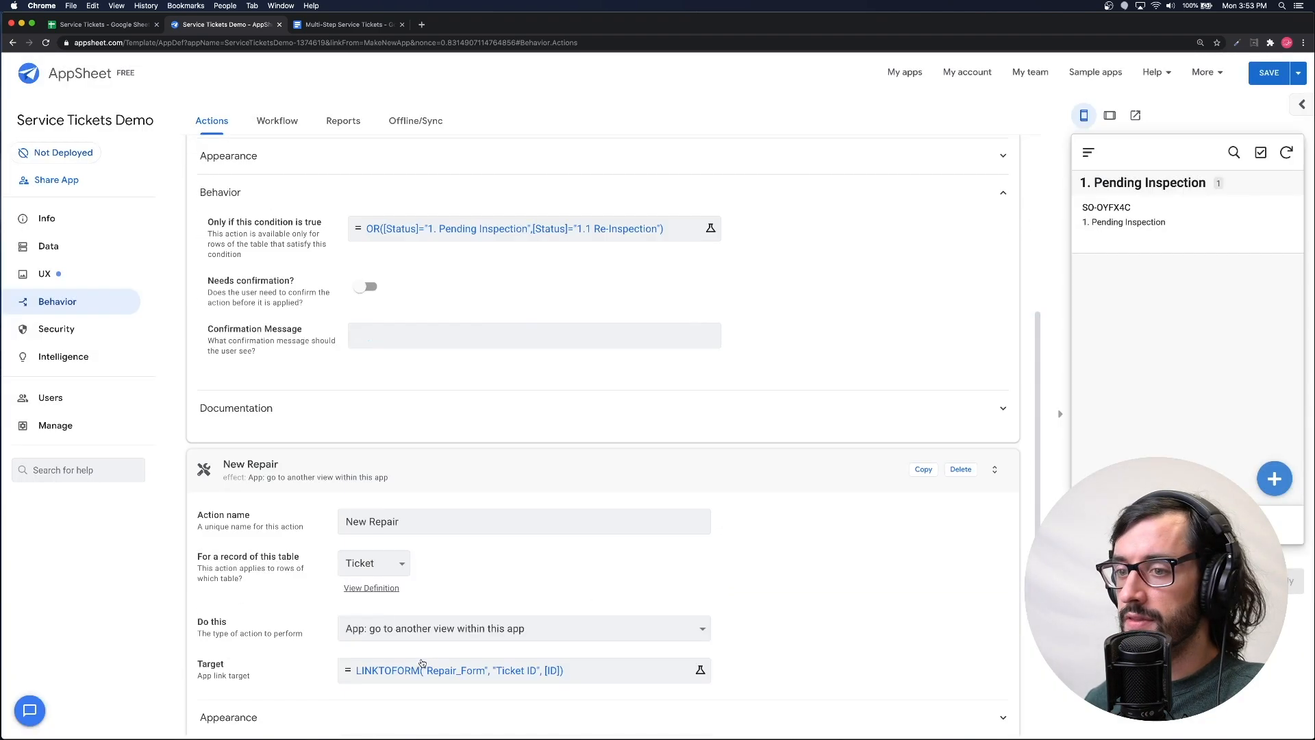
left_click(411, 586)
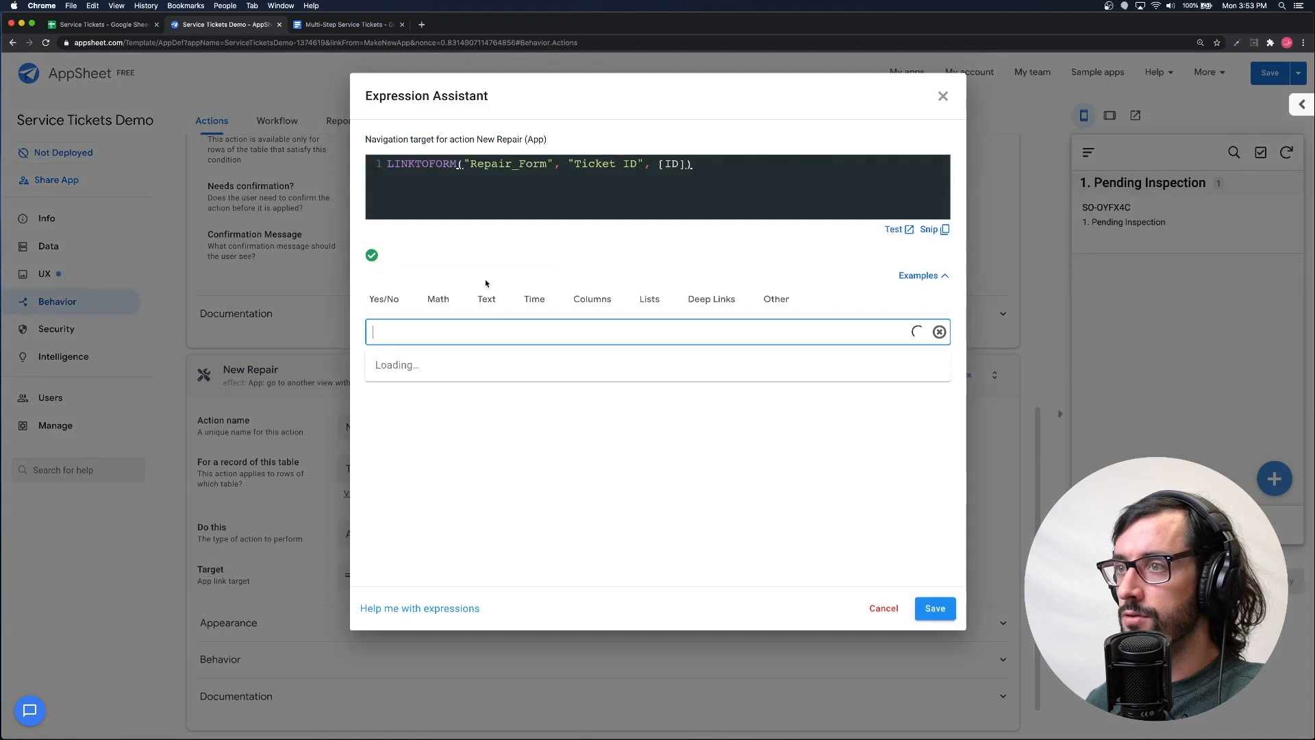
left_click(944, 96)
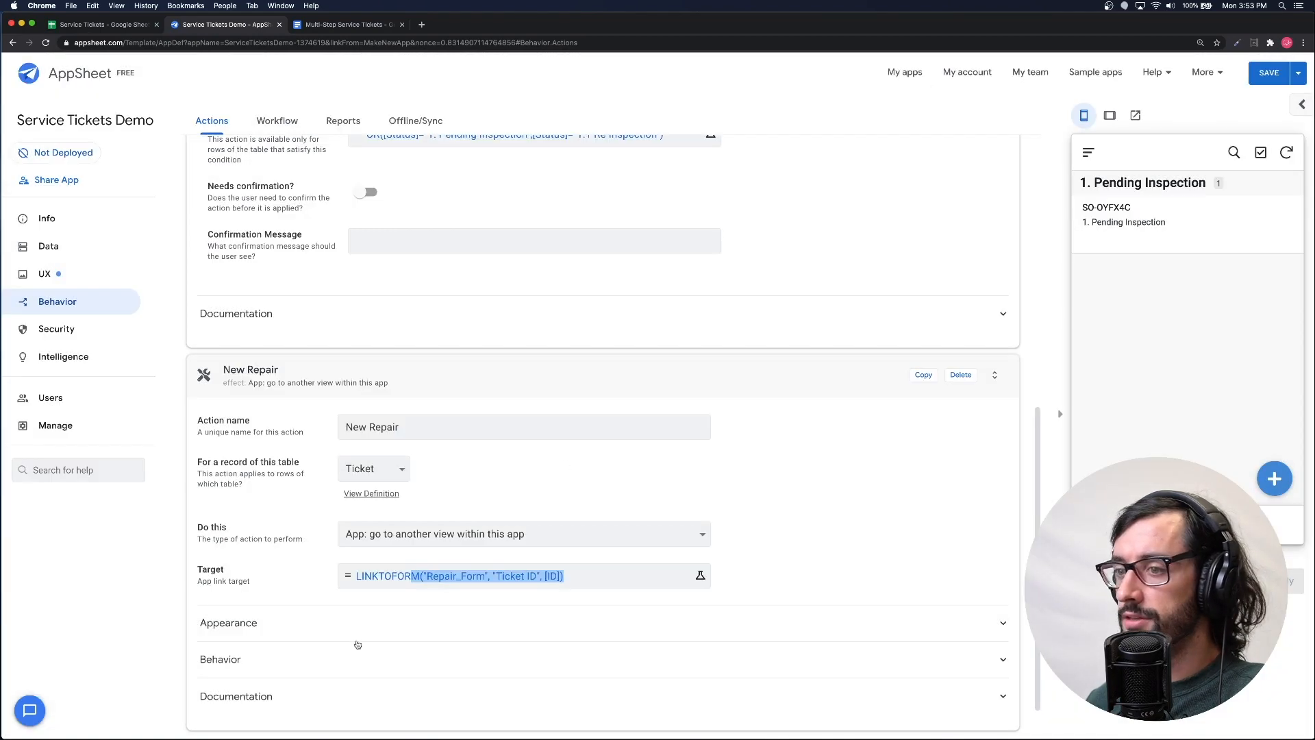
left_click(315, 663)
left_click(396, 699)
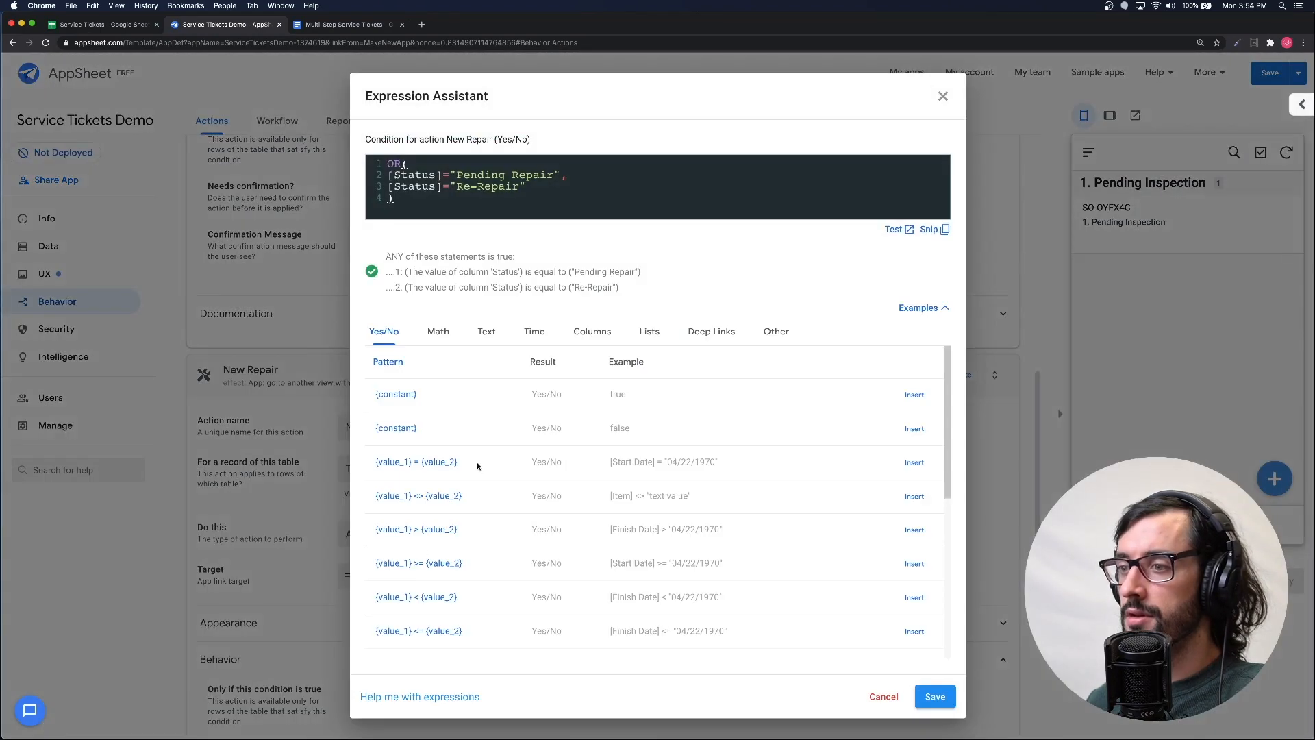
left_click(454, 180)
type("2.")
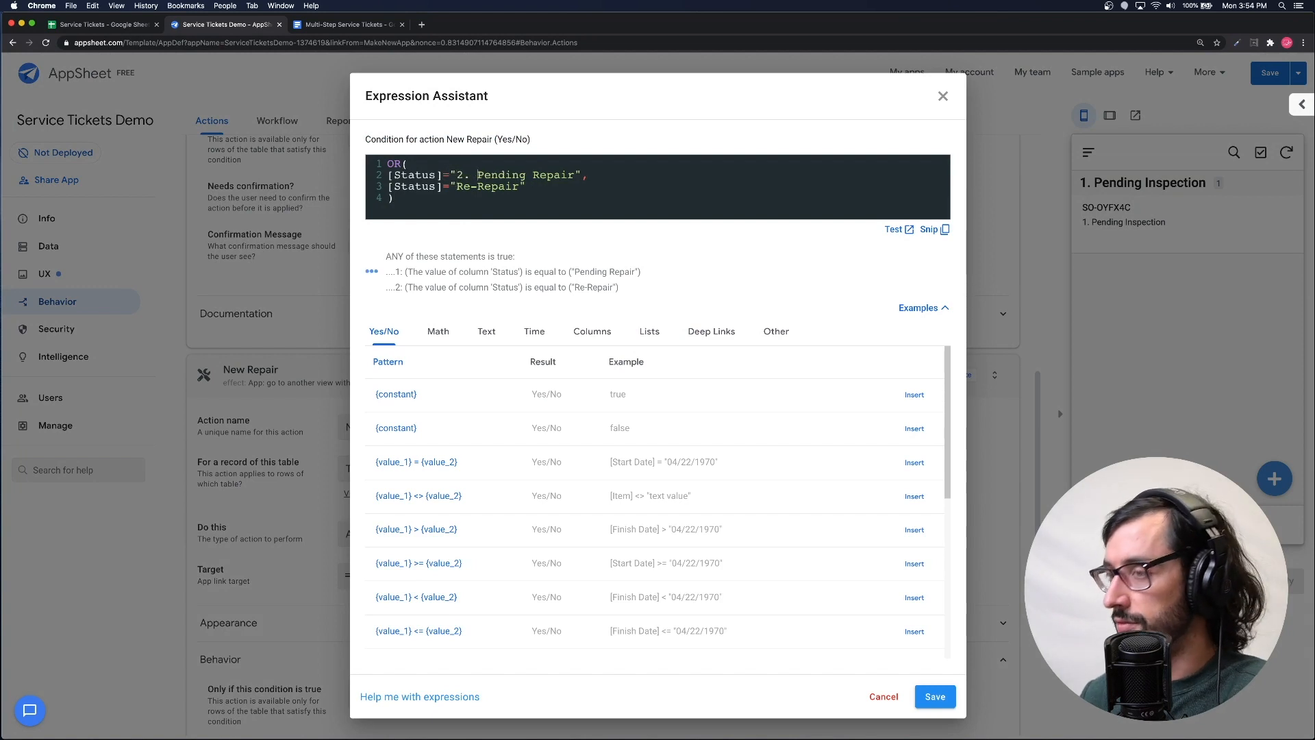
- Change the second status value in New Repair's condition to "2.1 Re-Repair", then save the expression and the app
left_click(457, 186)
type("2.")
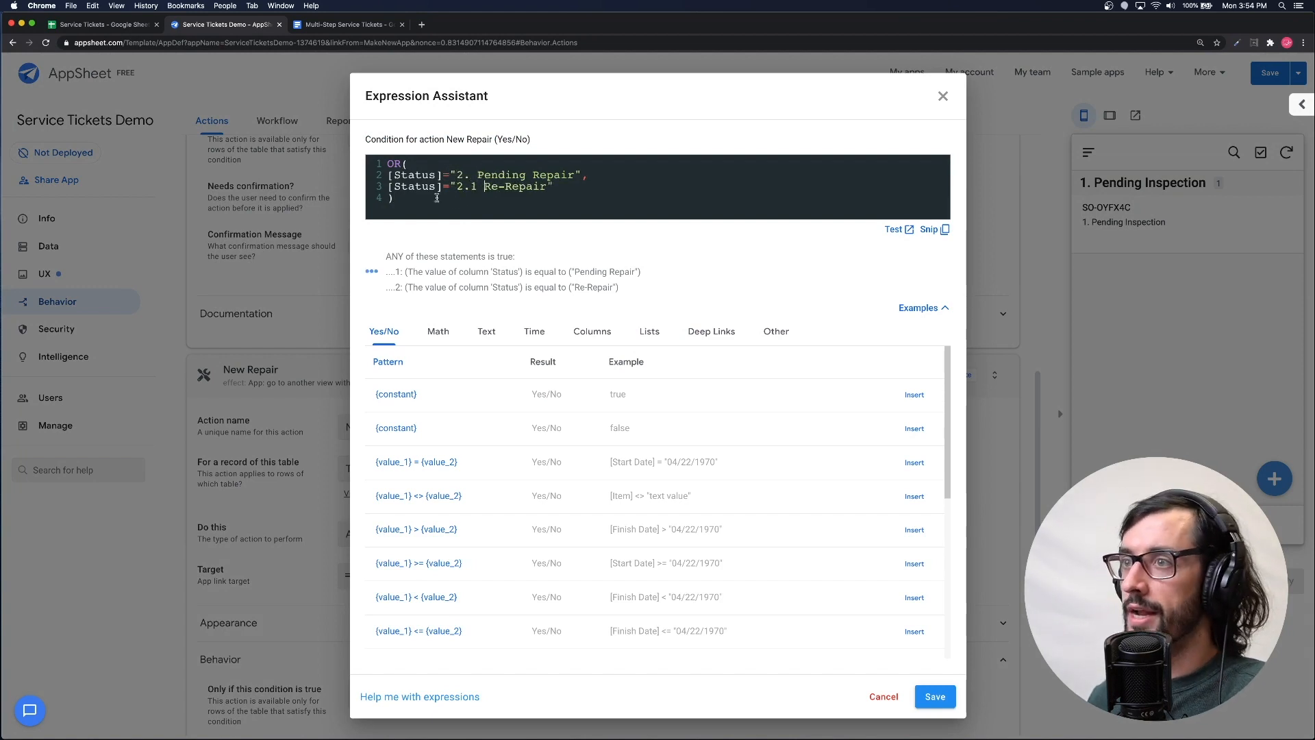
left_click(946, 707)
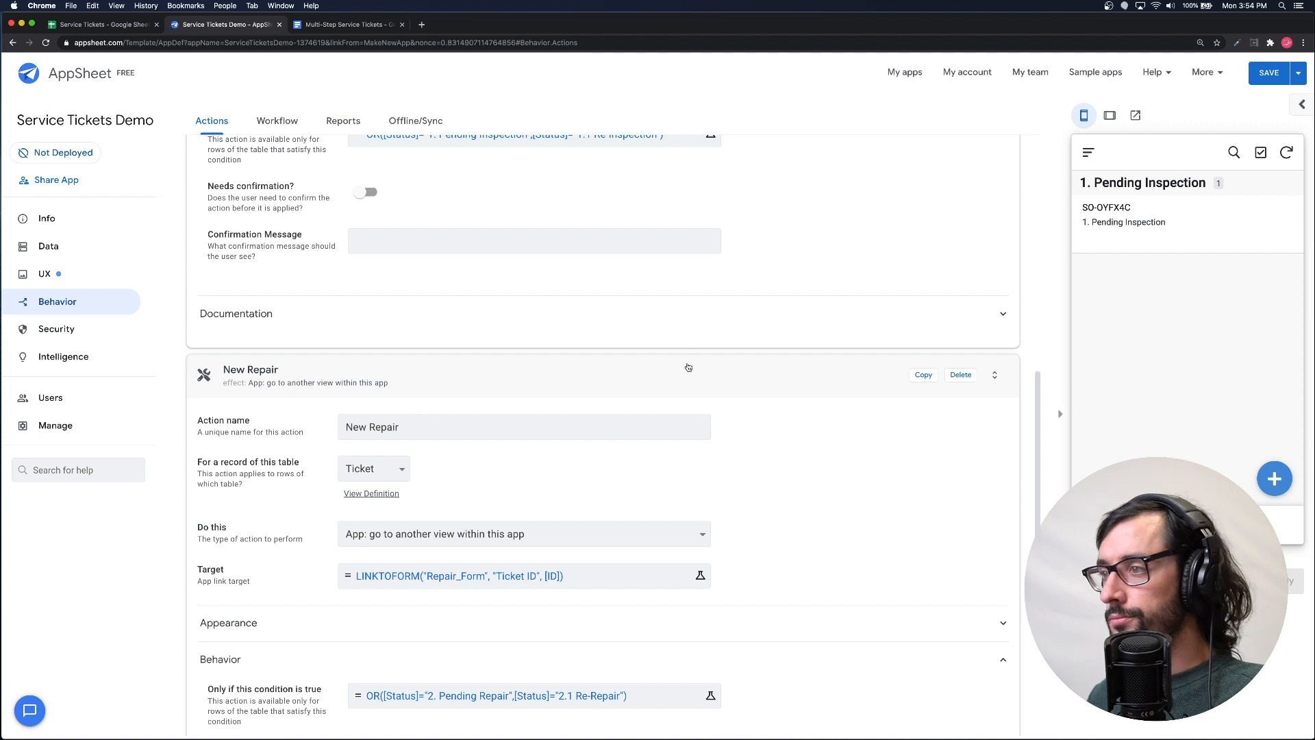
scroll(688, 367, "up", 10)
left_click(724, 354)
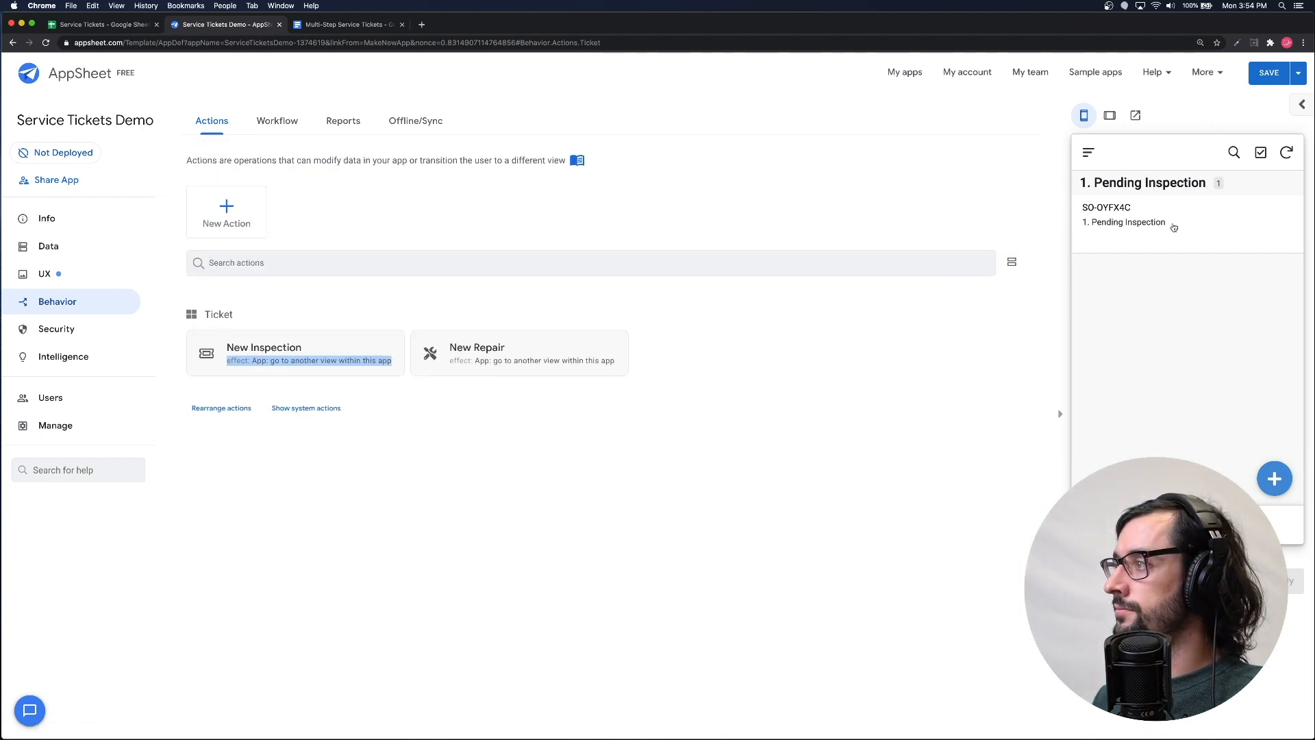
left_click(1276, 75)
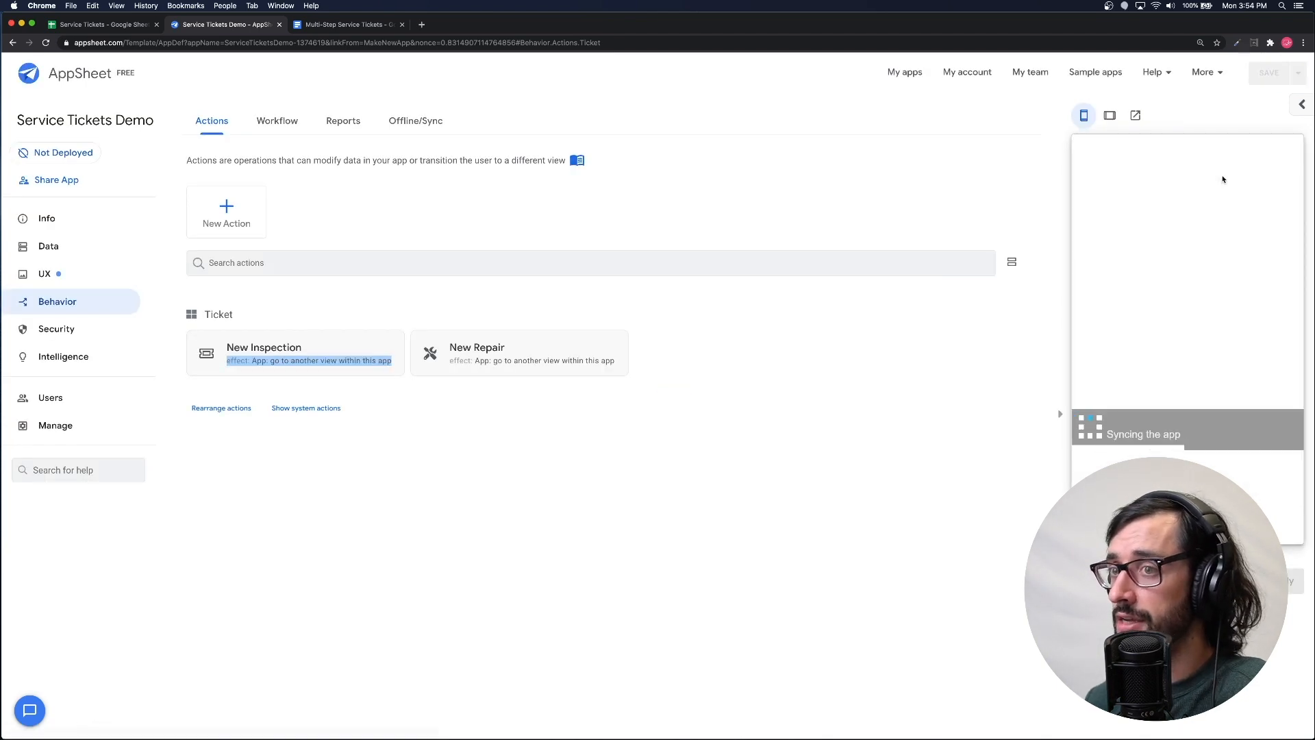
- Search the action icons for "sear" in the New Inspection action's appearance settings
left_click(312, 345)
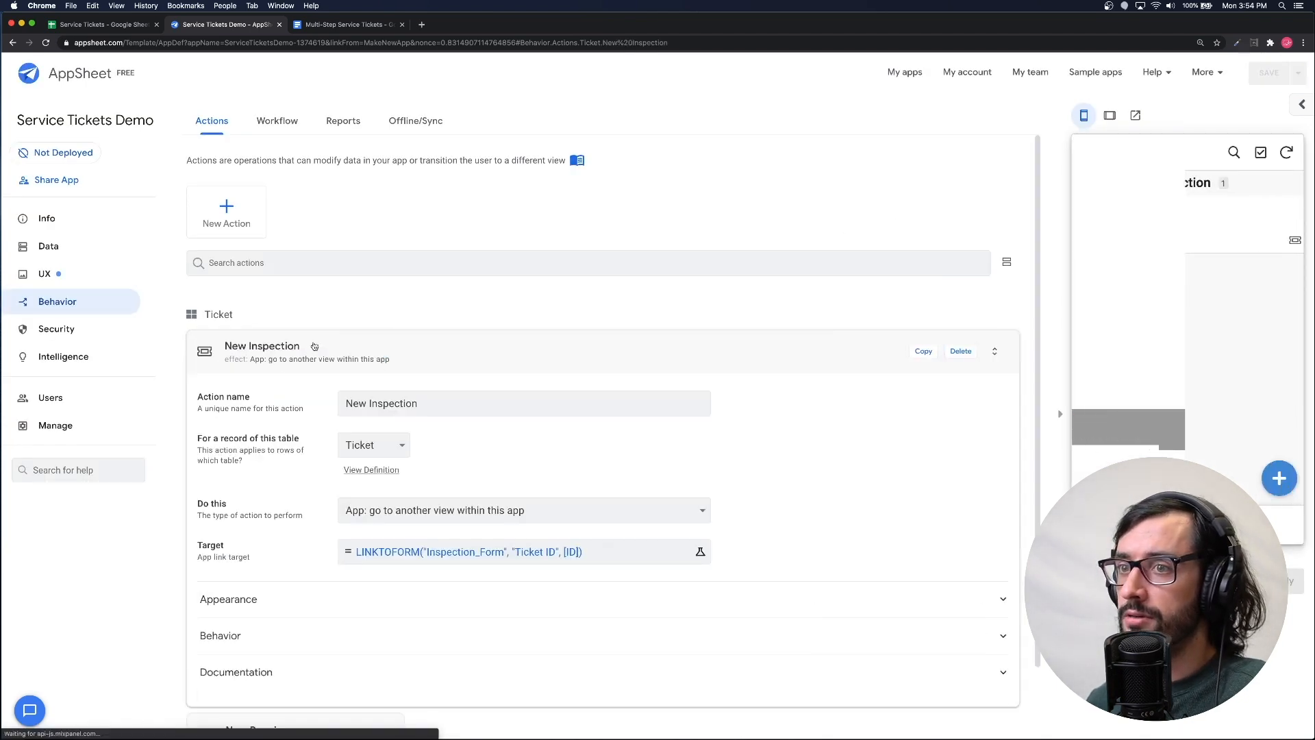
left_click(281, 529)
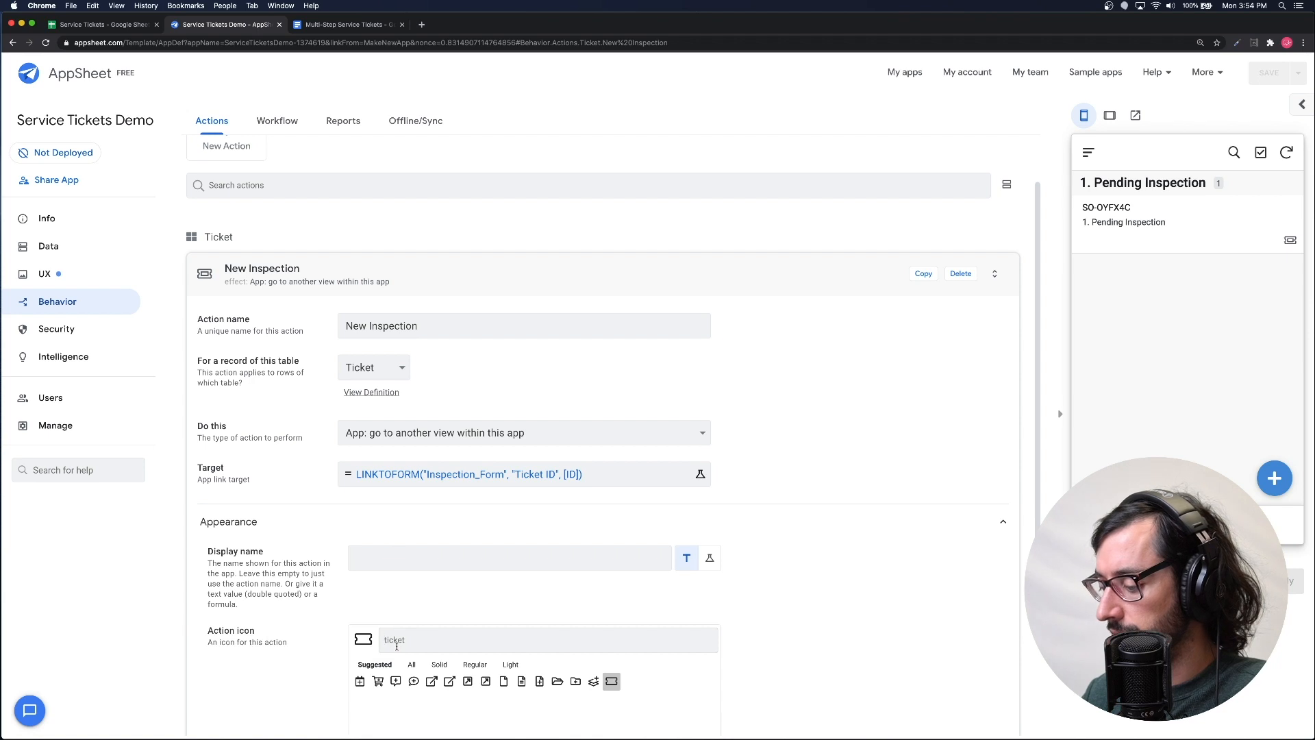
type("sear")
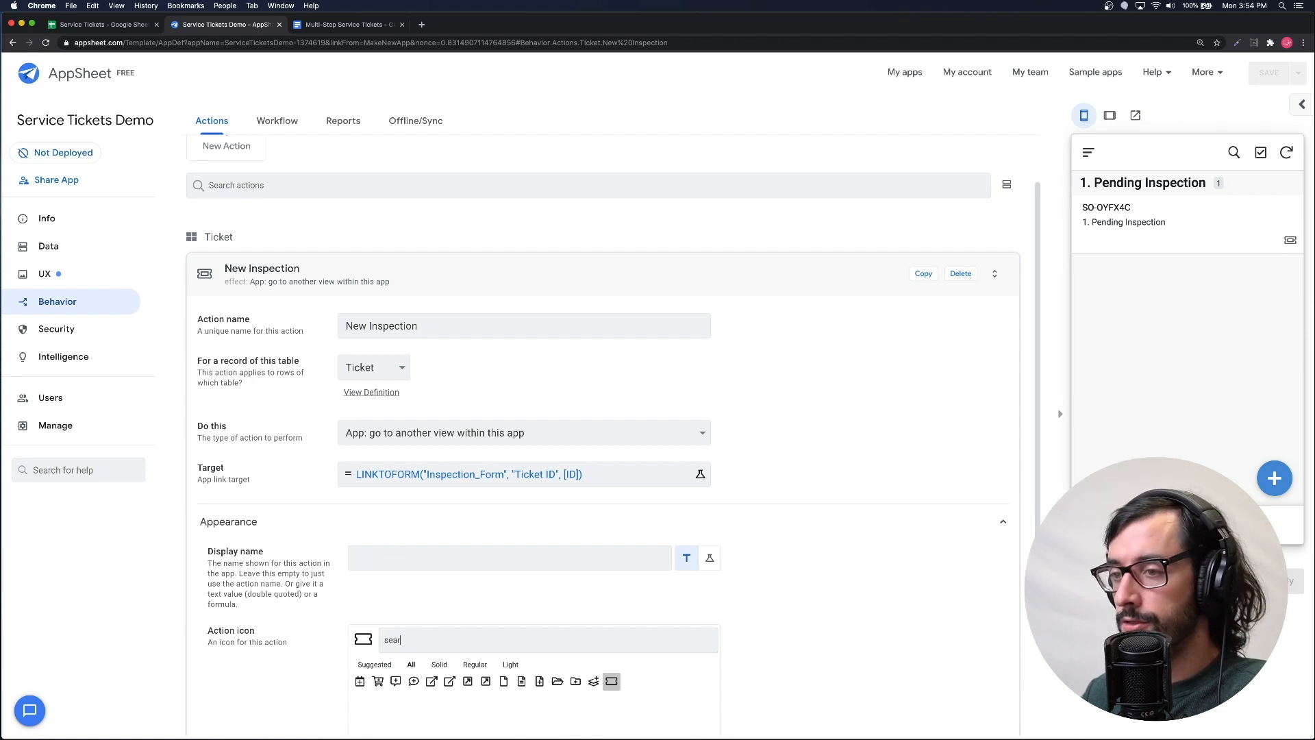
- Set the New Inspection action's icon to the solid magnifying glass with a plus sign and save the app
left_click(376, 701)
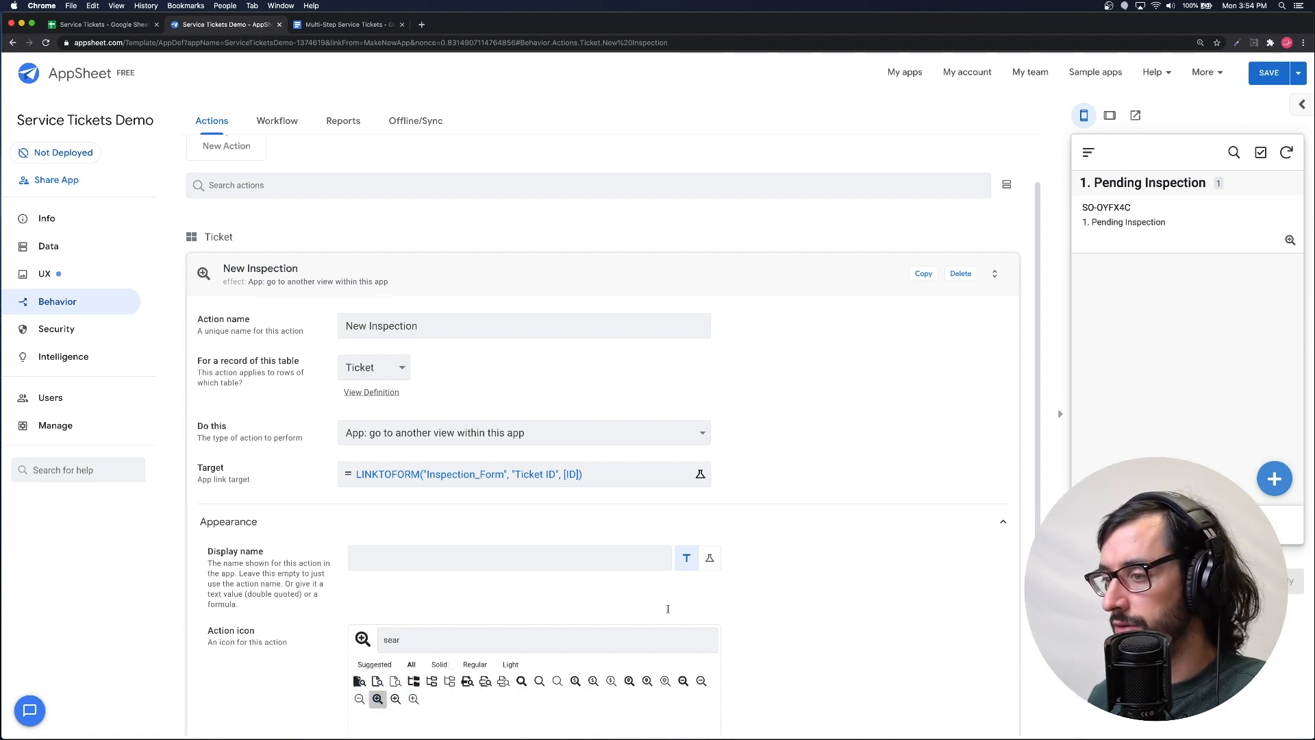
left_click(1271, 84)
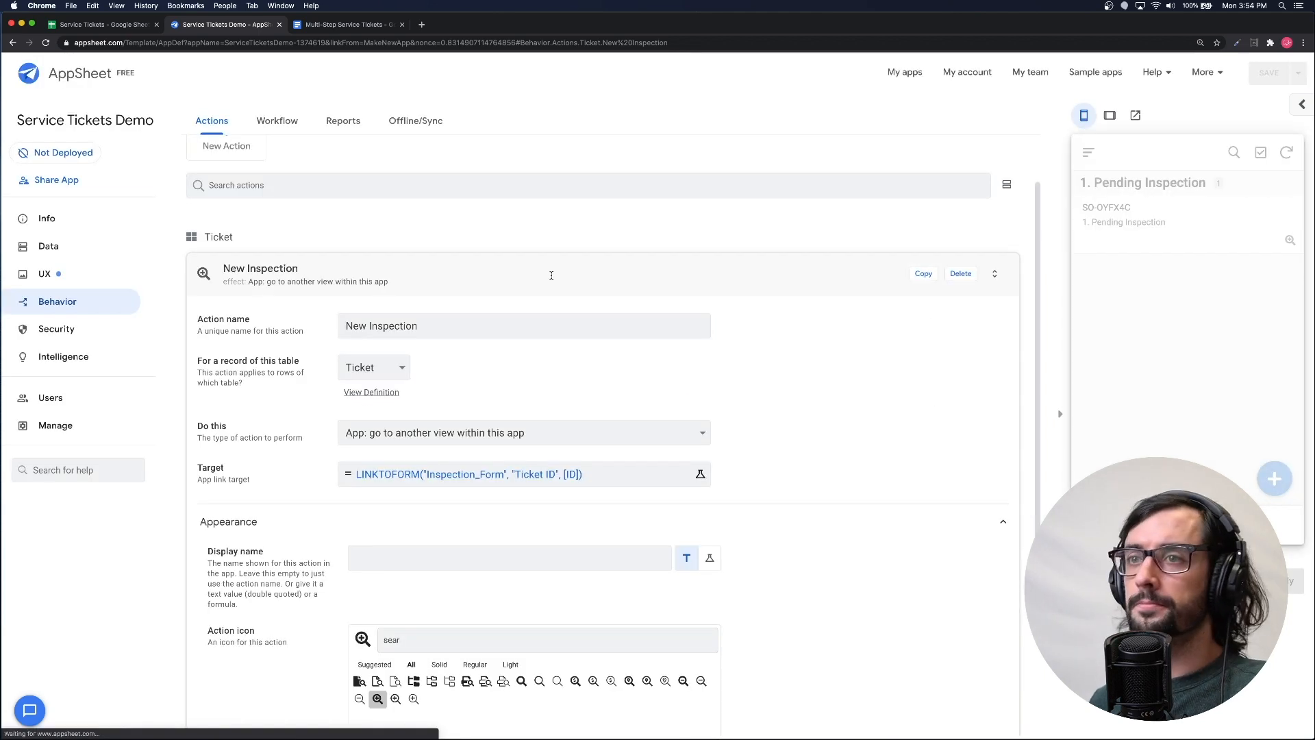
- Open the Ticket table's column definitions and locate the Status column
left_click(73, 251)
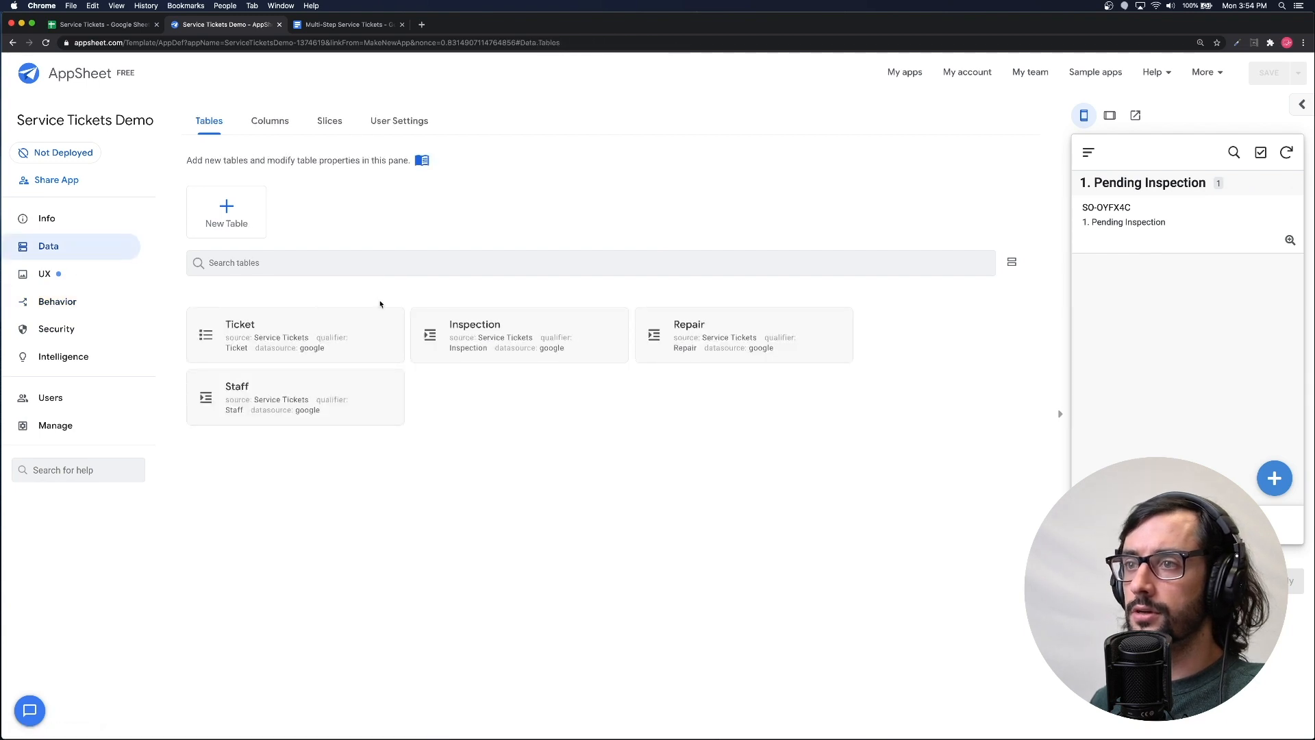
left_click(270, 123)
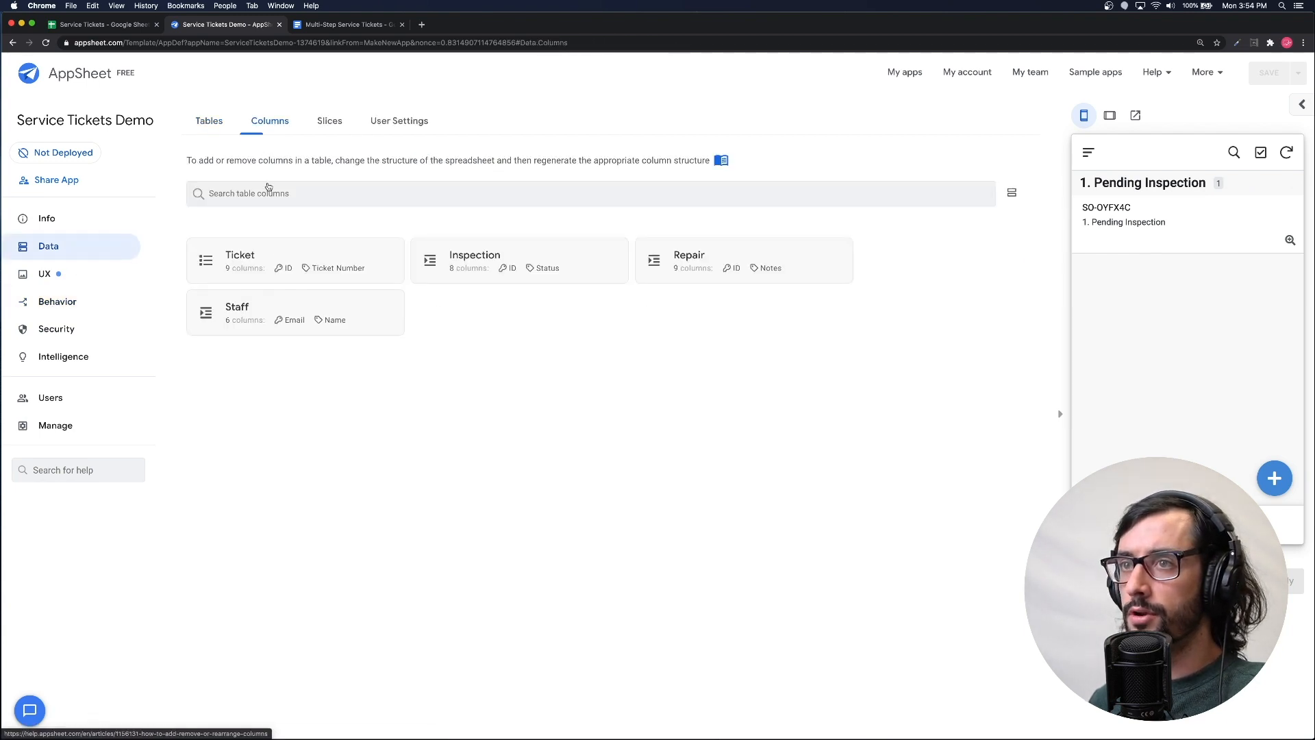
left_click(328, 257)
scroll(359, 507, "down", 2)
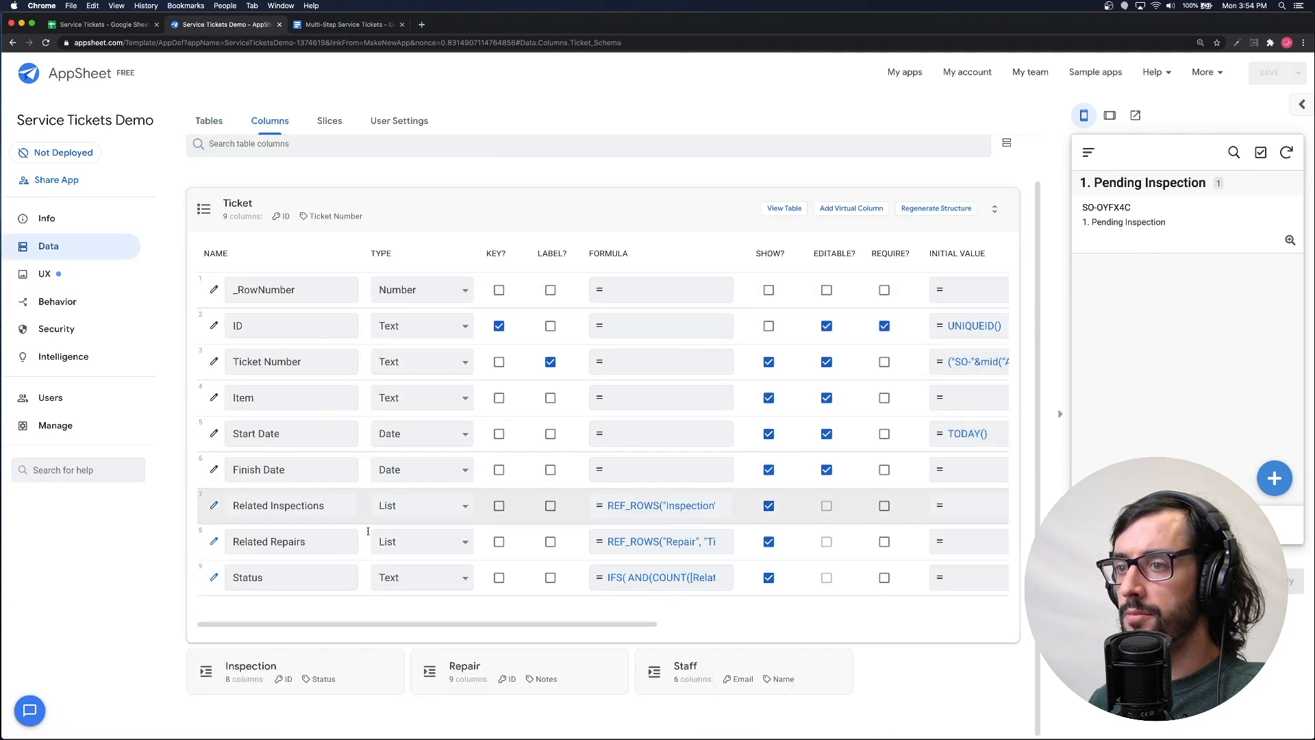
double_click(250, 578)
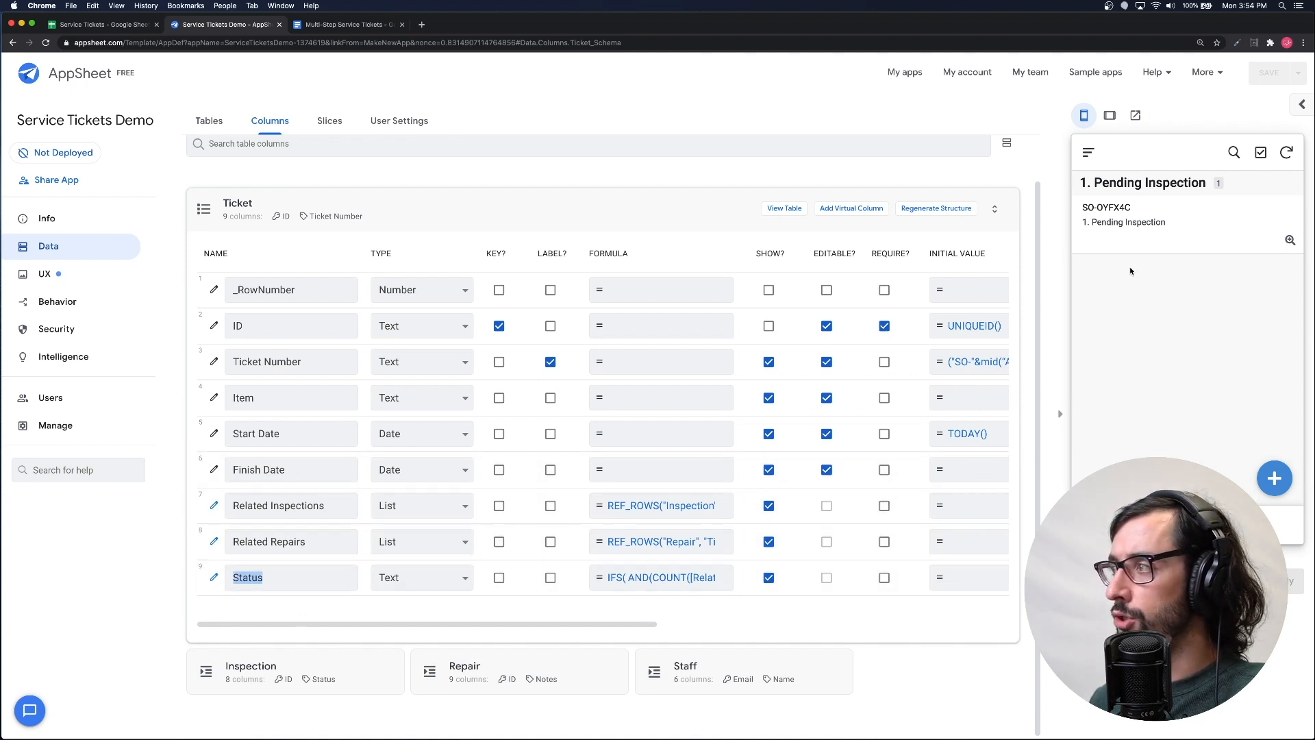
- Submit a signed test inspection with Status N for the pending ticket in the app preview and open that ticket's details
left_click(1291, 240)
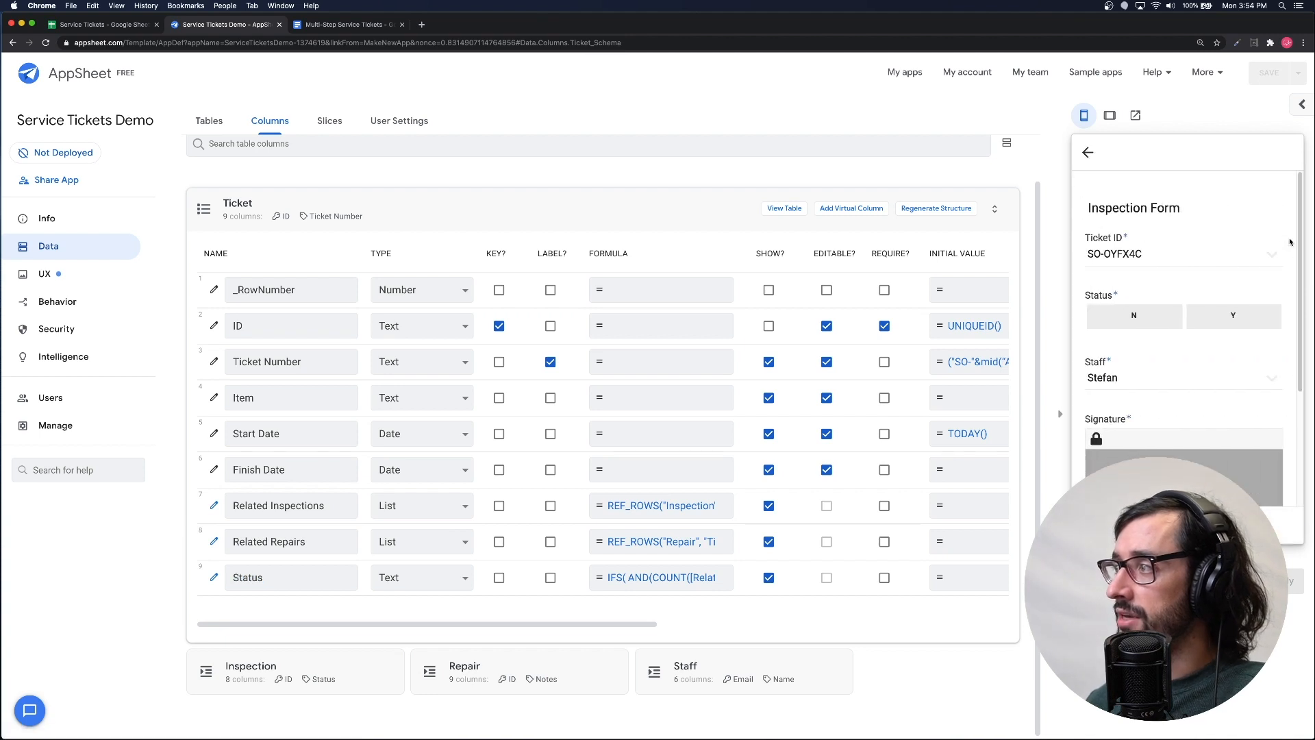
left_click(1148, 314)
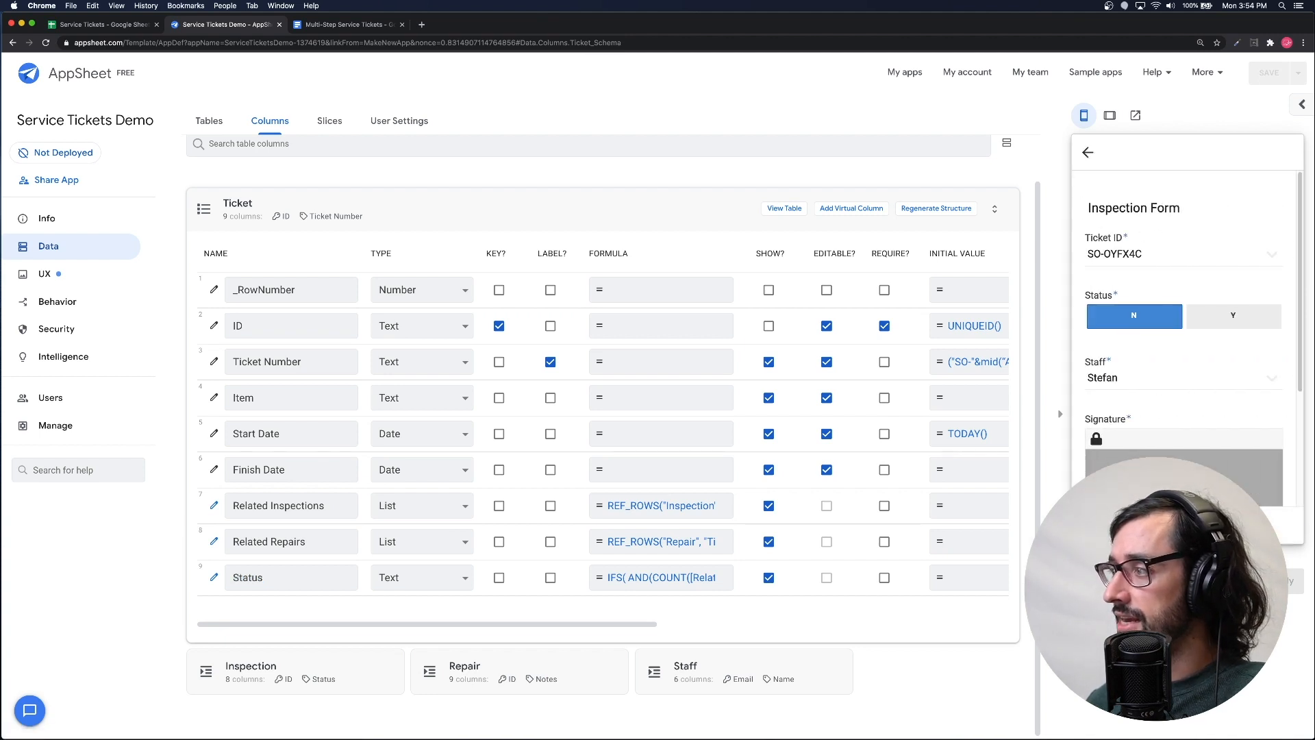
left_click(1159, 481)
scroll(1183, 329, "down", 3)
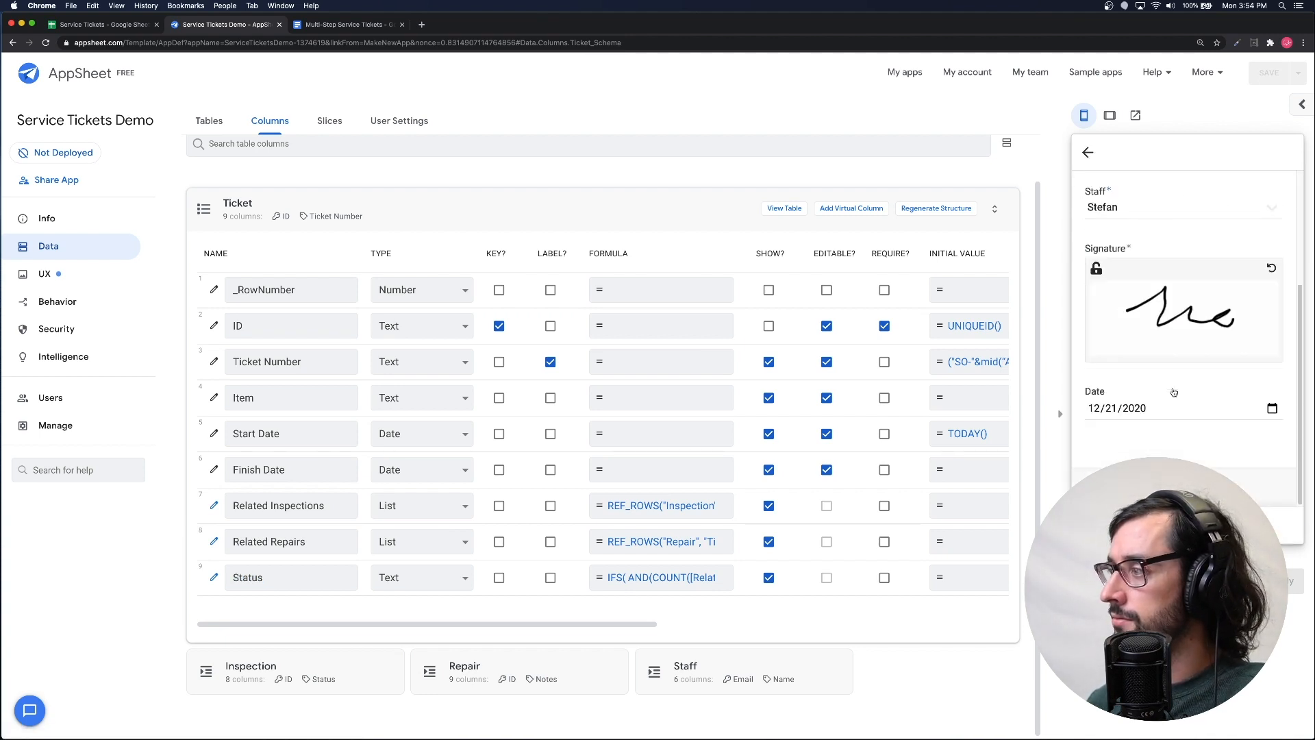
left_click(1246, 525)
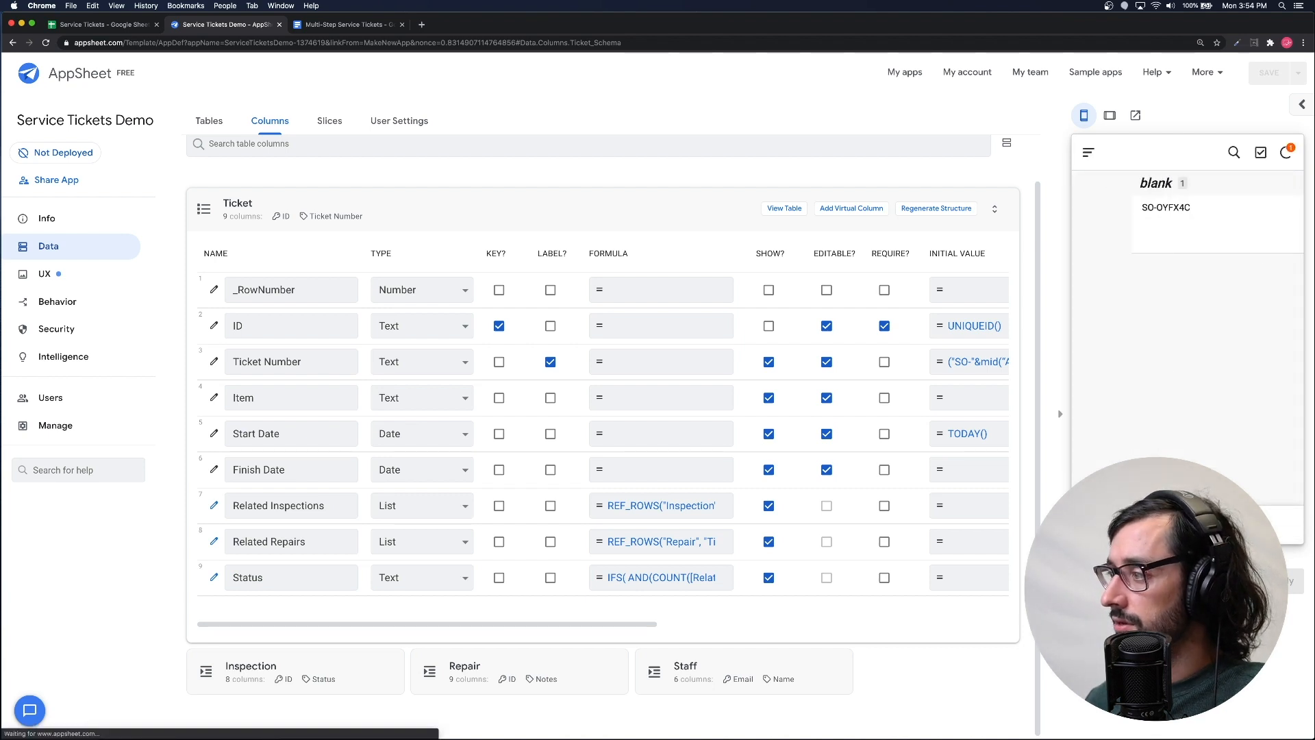
left_click(1154, 221)
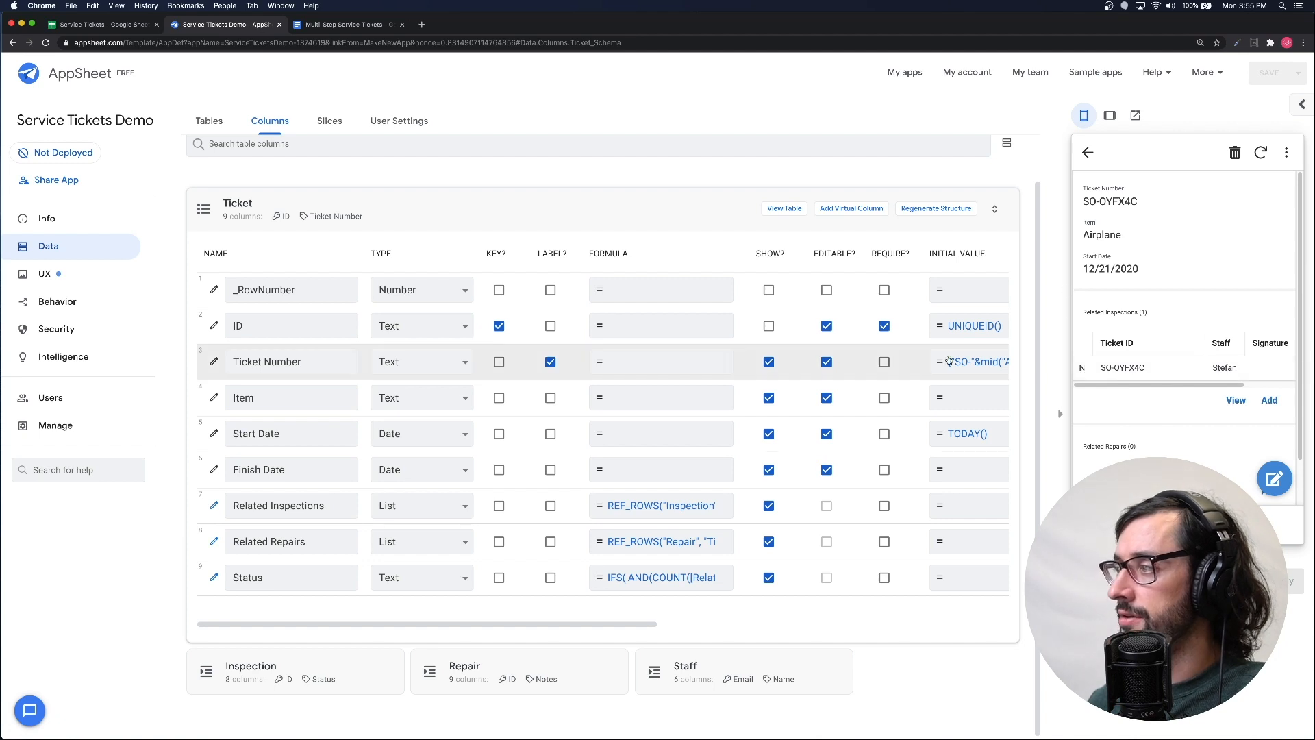
- In the Ticket table's Status formula, add the line SELECT([Related Inspections]) below "1. Pending Inspection"
left_click(399, 209)
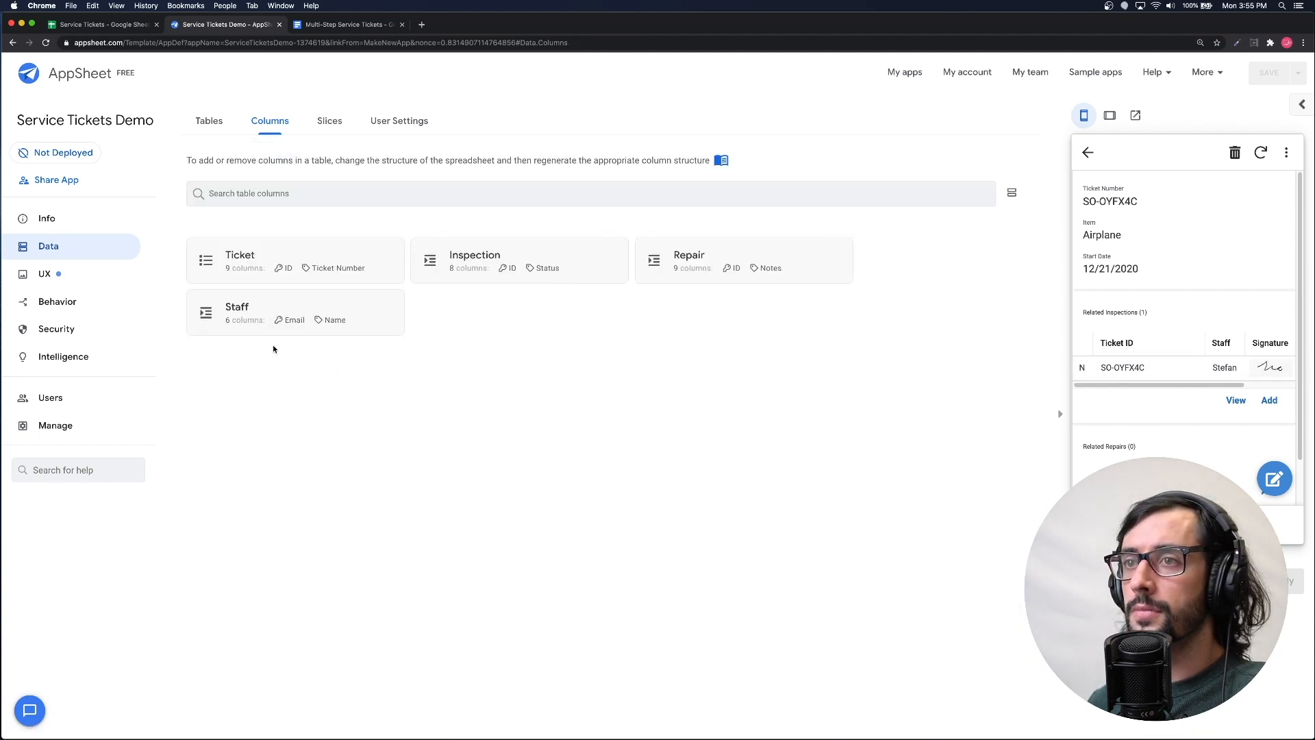
left_click(329, 259)
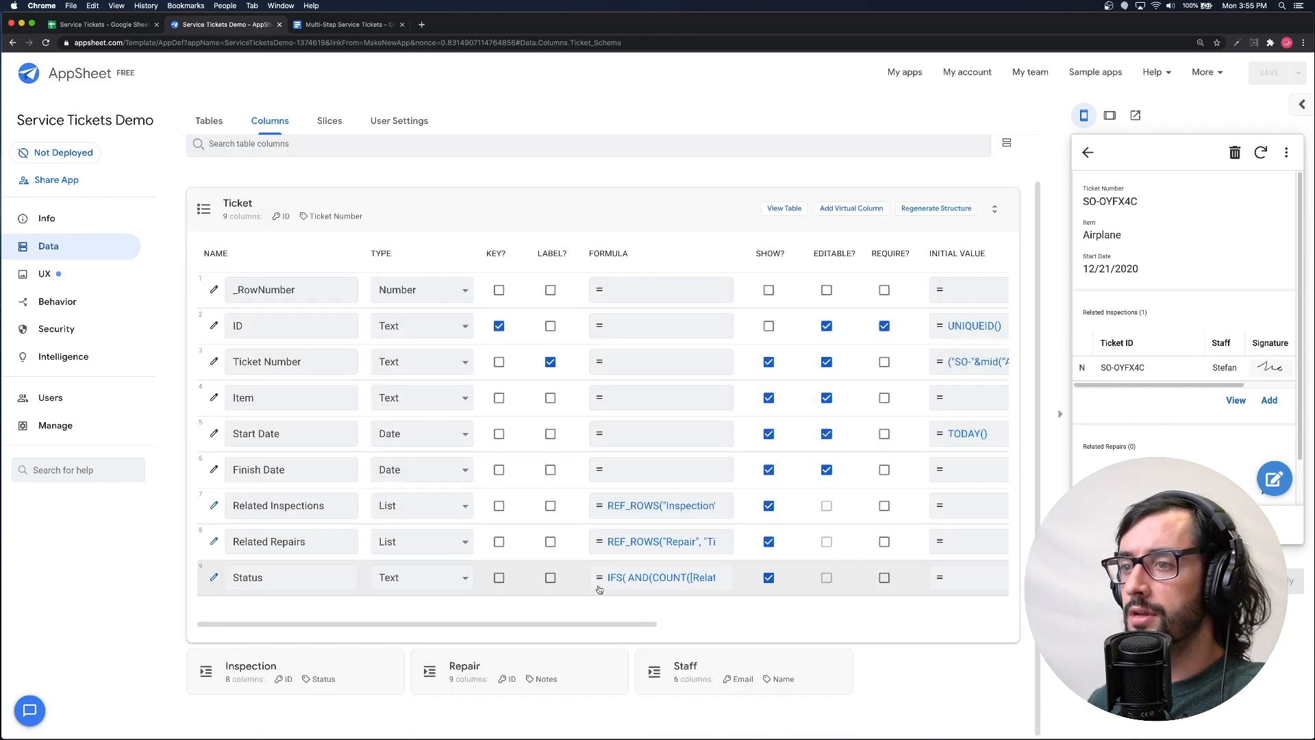
left_click(664, 581)
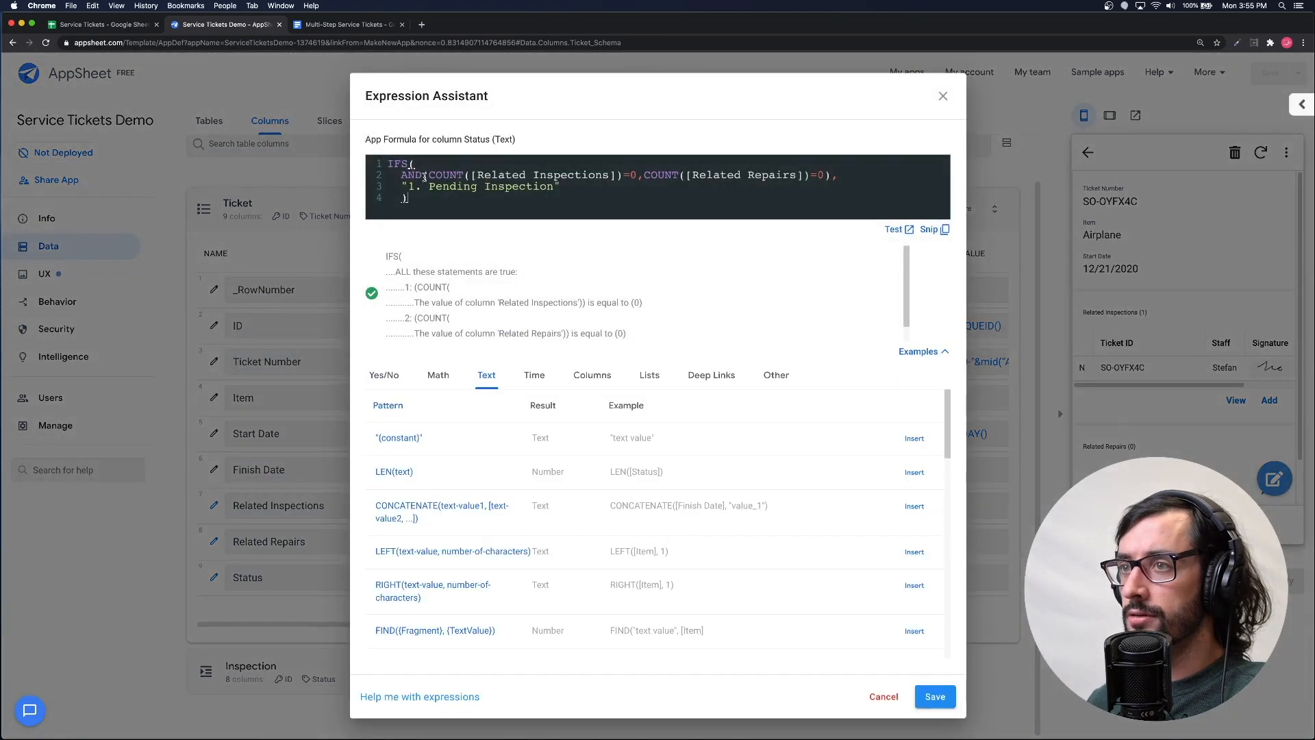
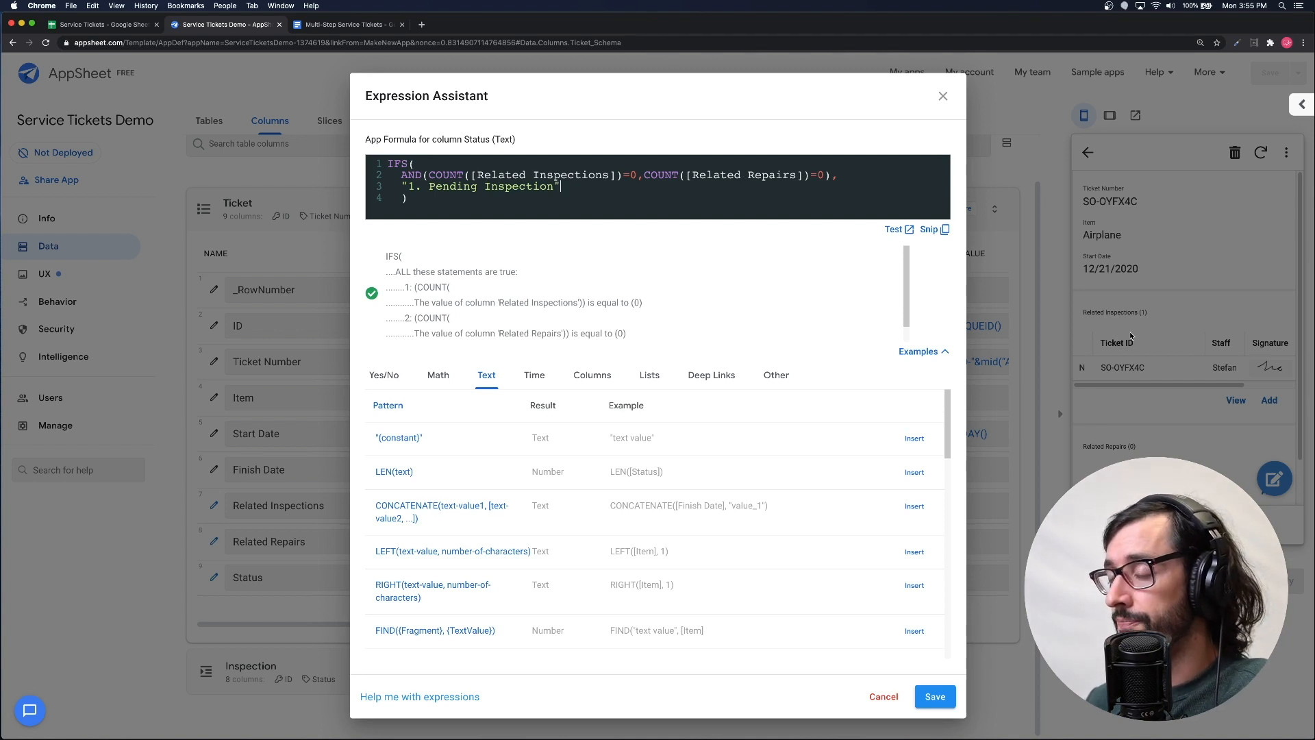
key("Return")
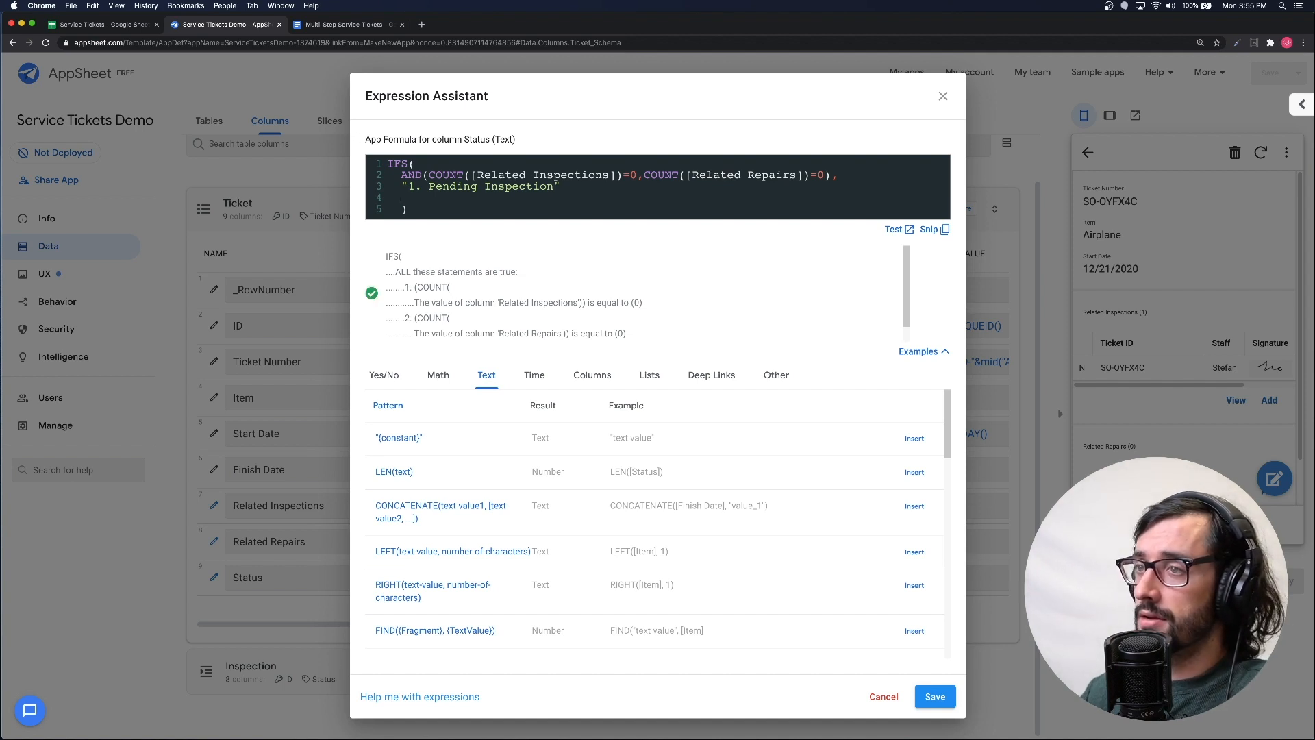
type("S")
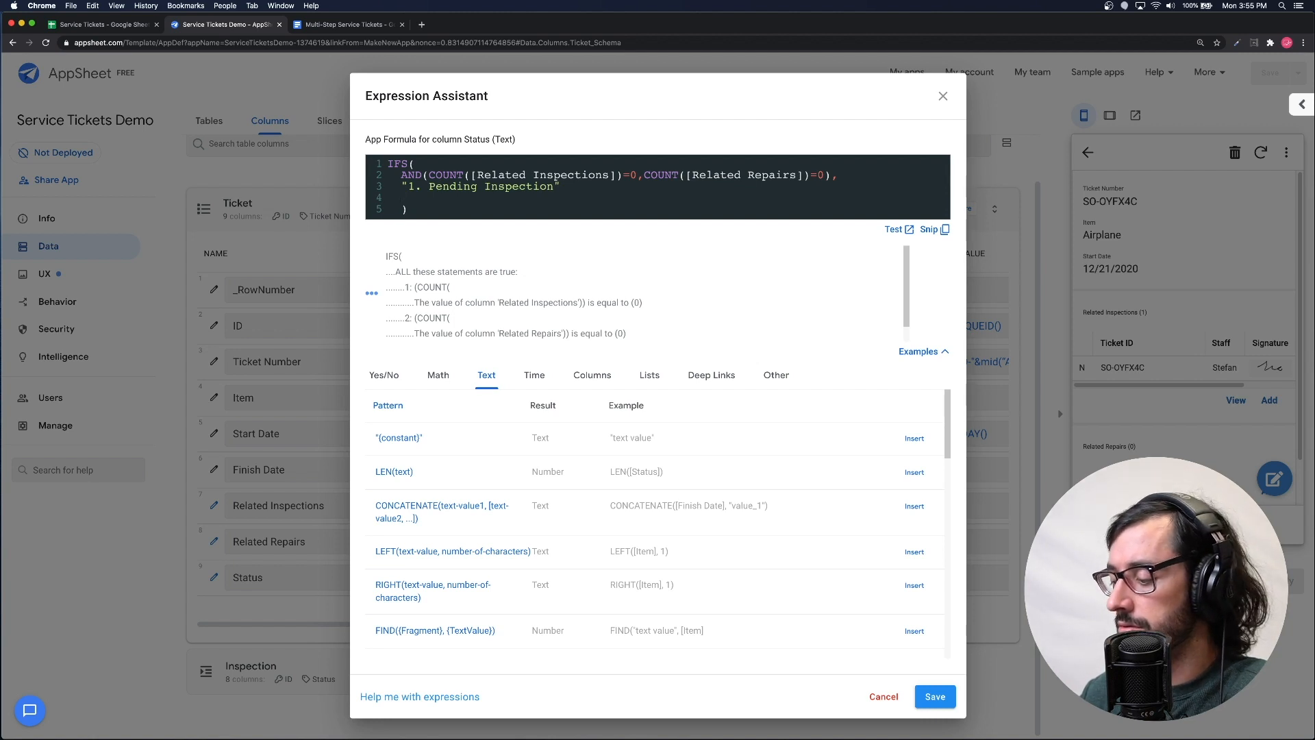
type("S")
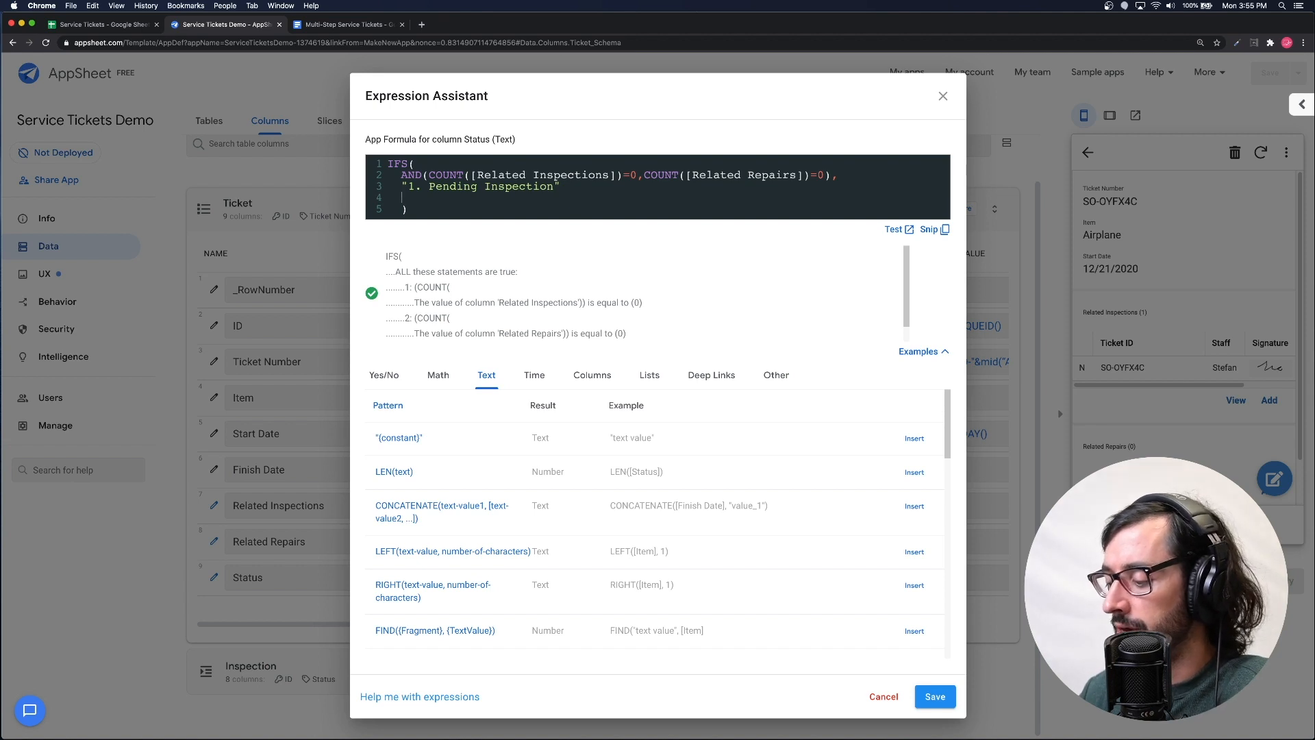
type("SELECT(")
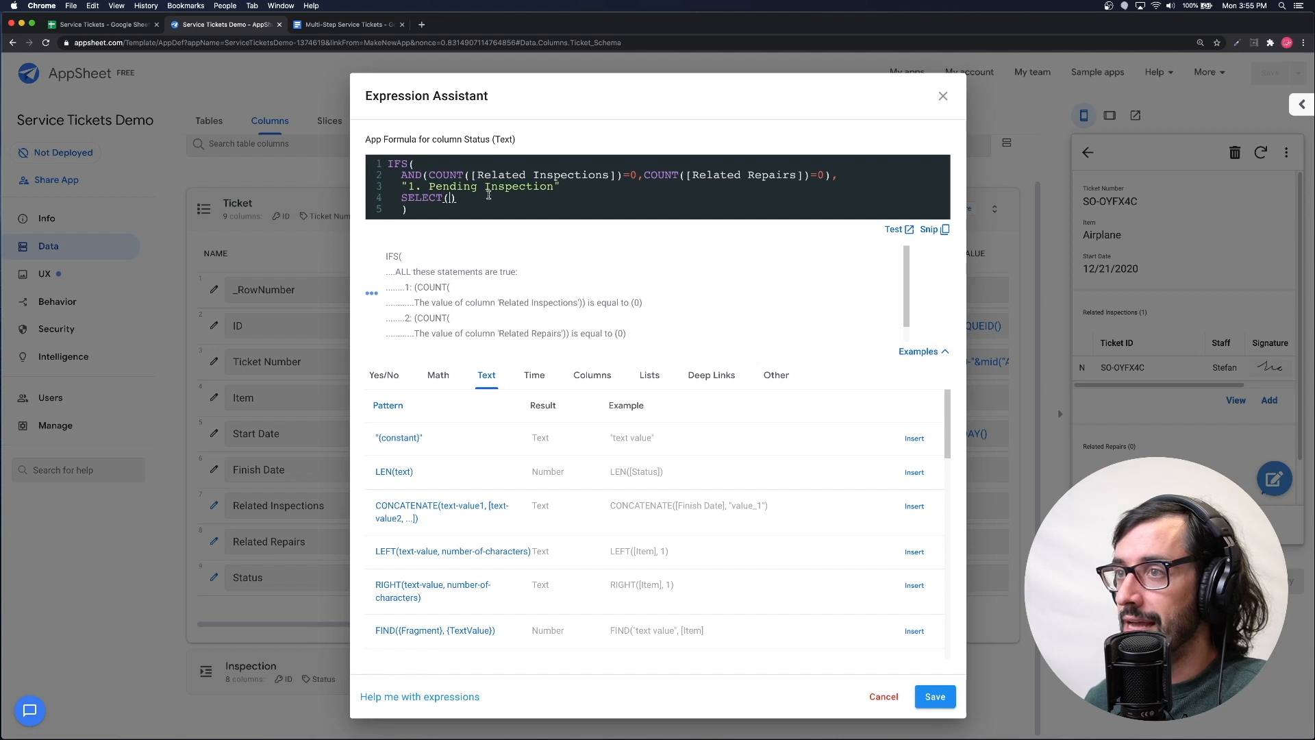
left_click_drag(472, 177, 616, 176)
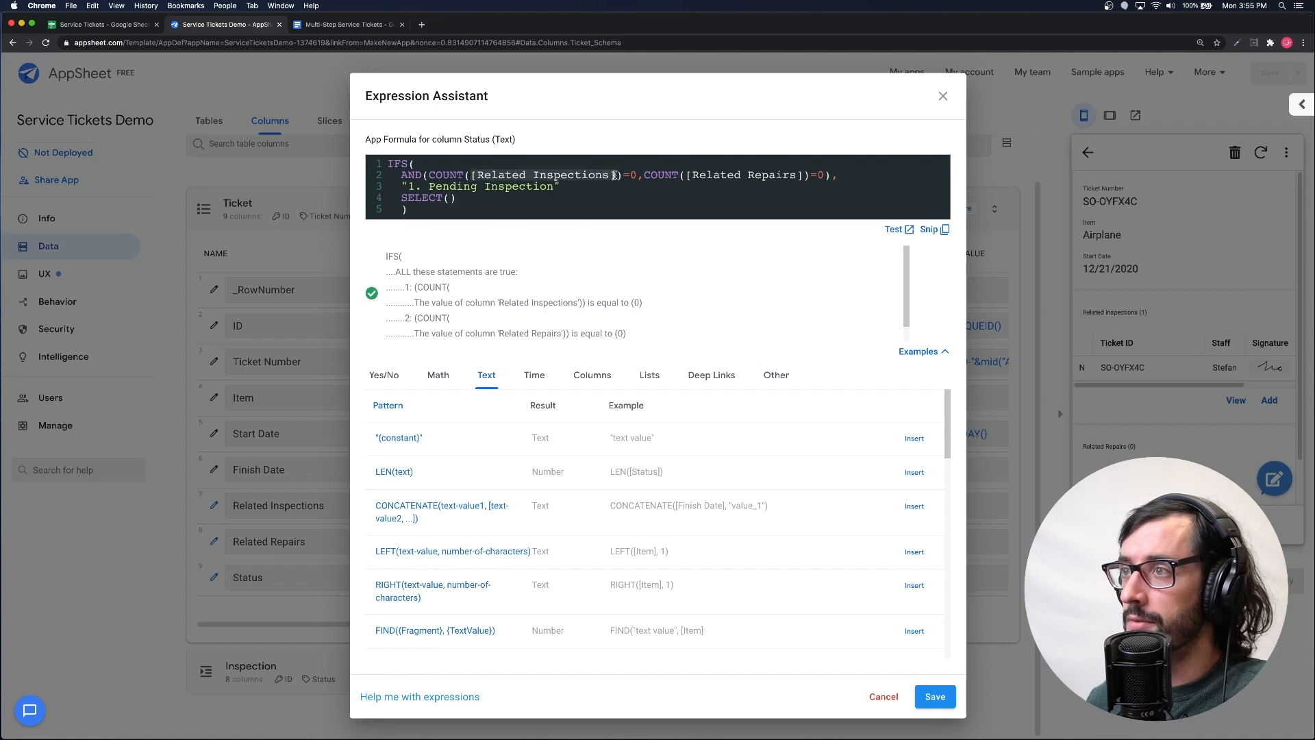
key("ctrl+c")
left_click(444, 199)
key("ctrl+v")
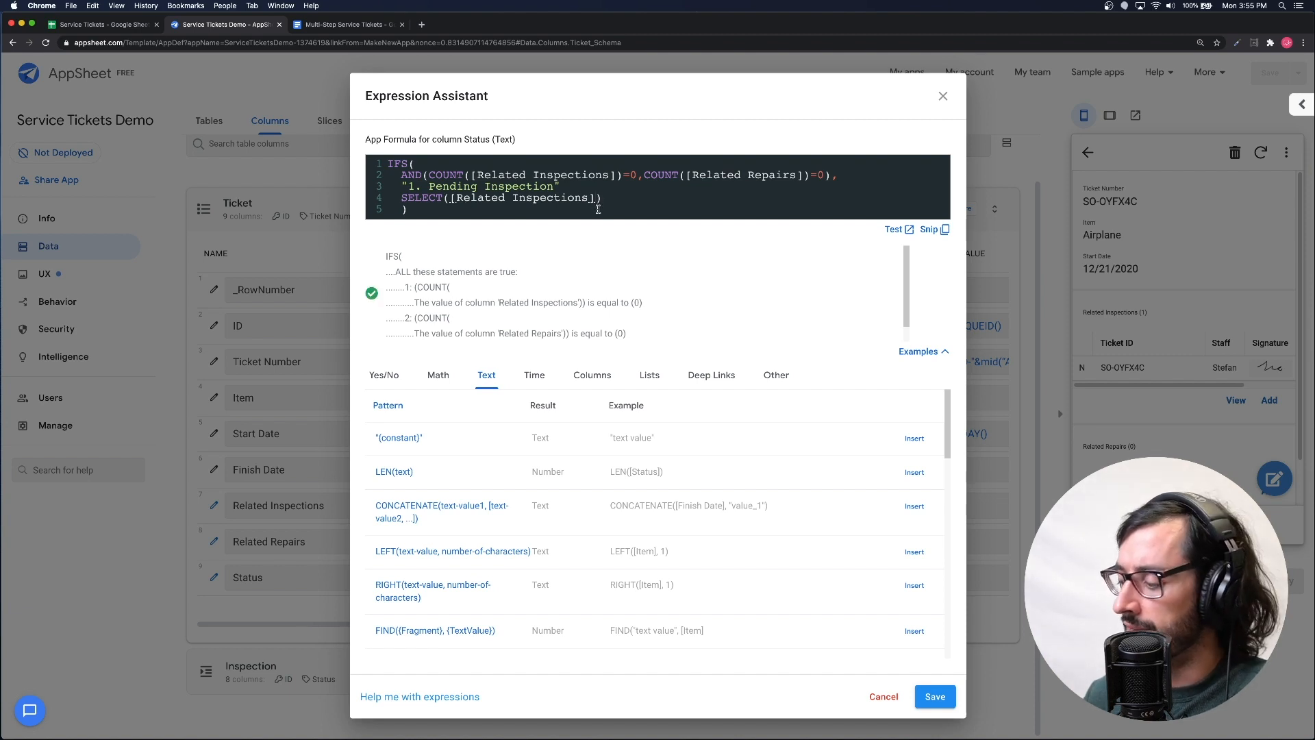
- Add the condition [Status]="Yes" to the SELECT, prefix it with COUNT( and append the comparison >0
type(",")
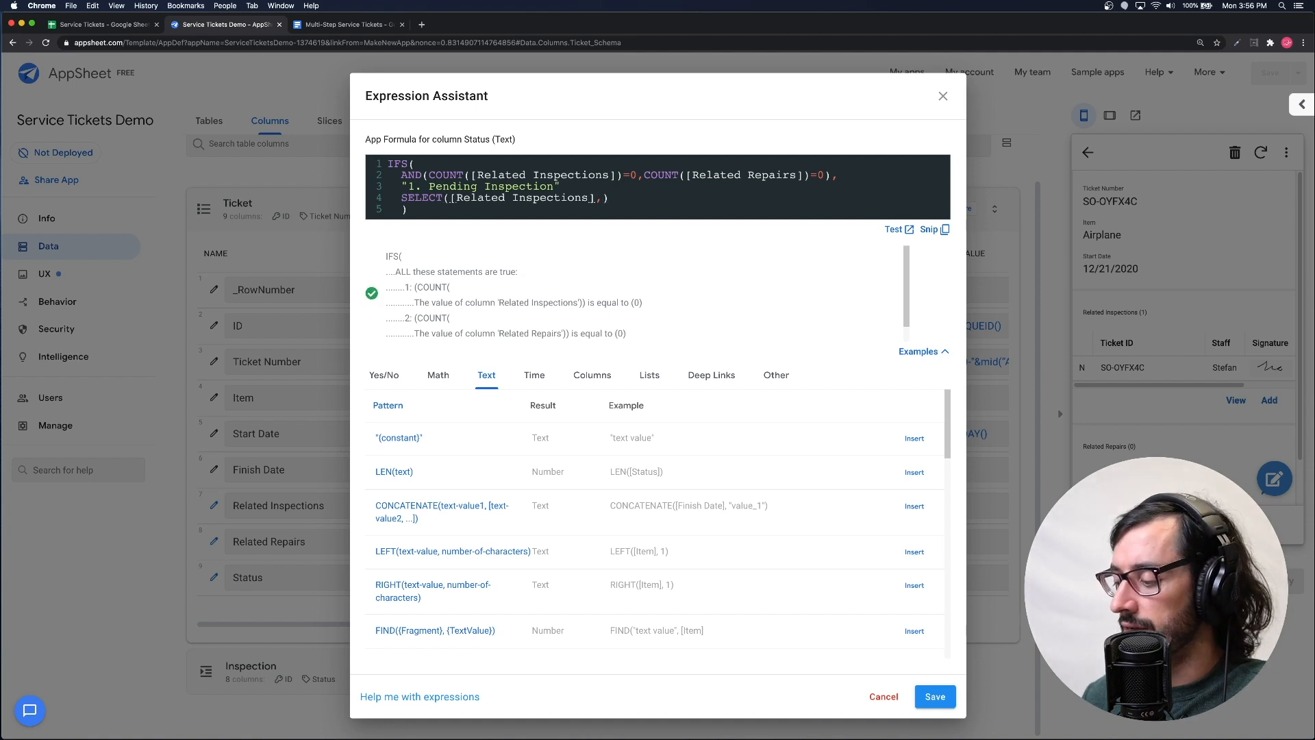
type("[Status]")
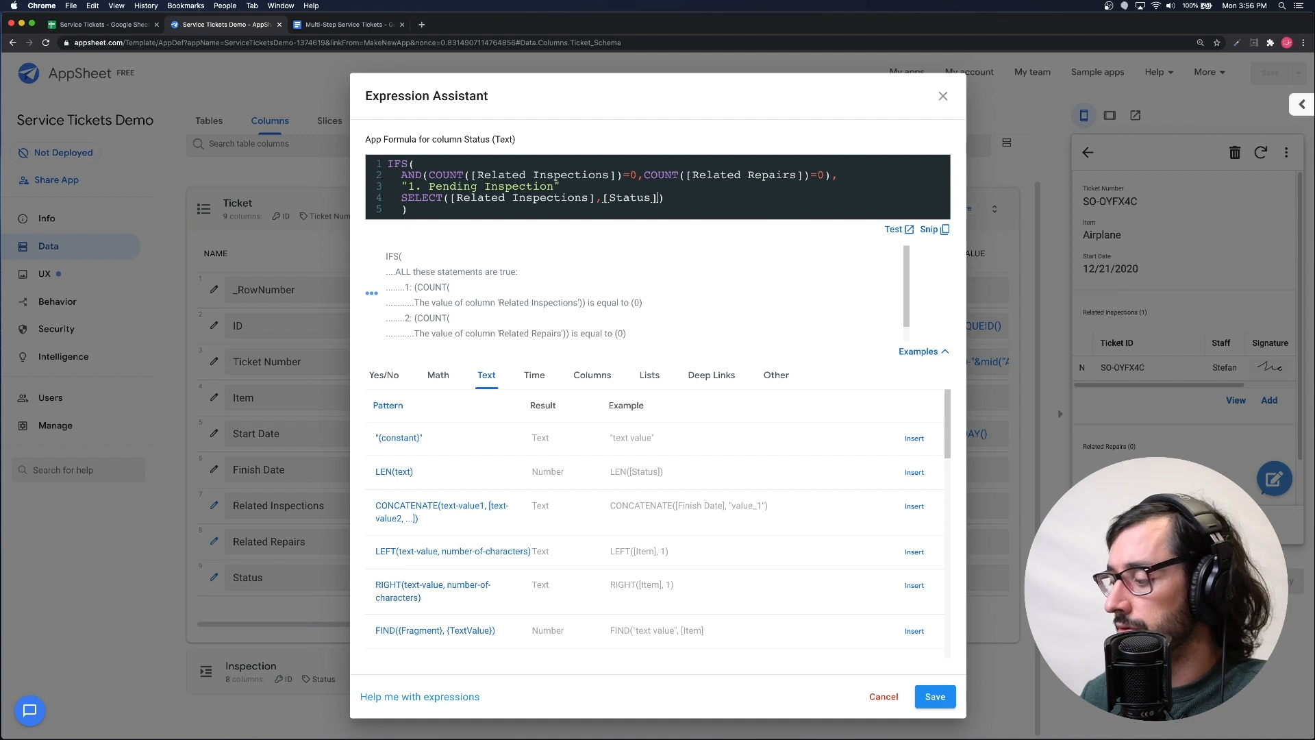
type("=")
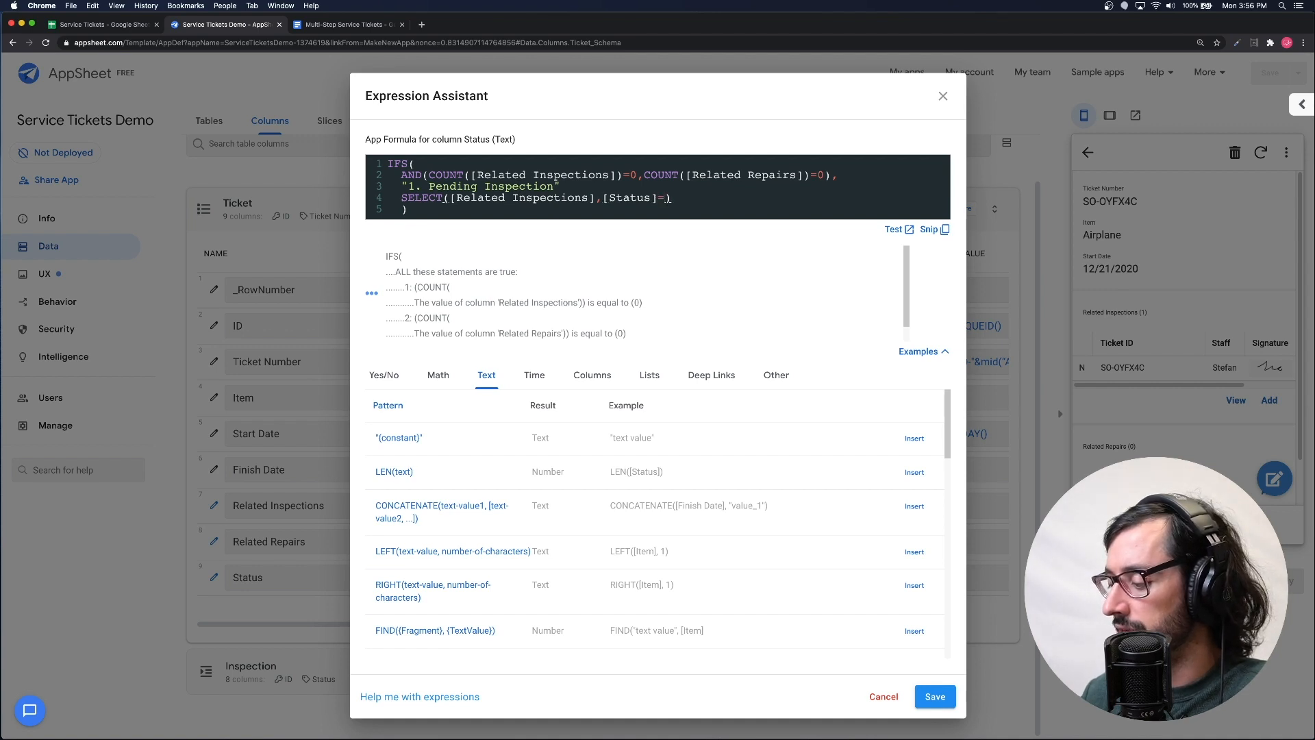
type("\"Yes")
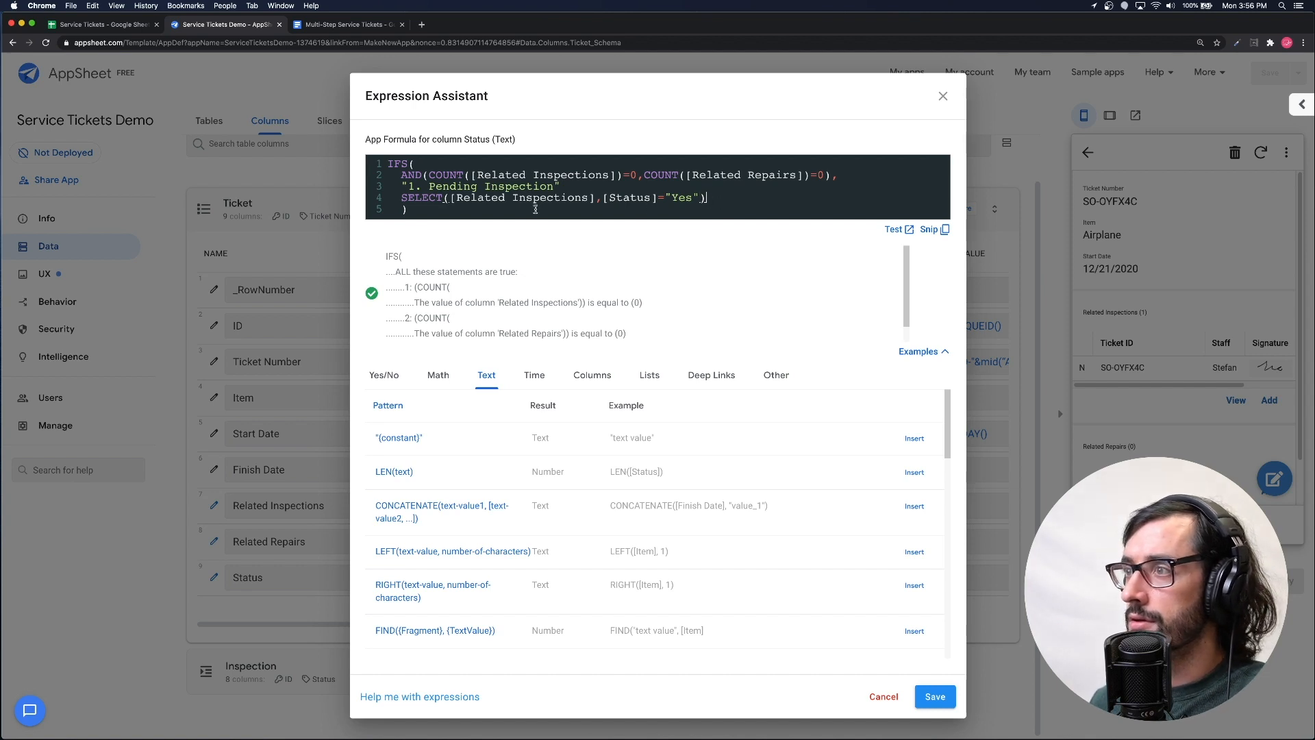
type("COUNT(")
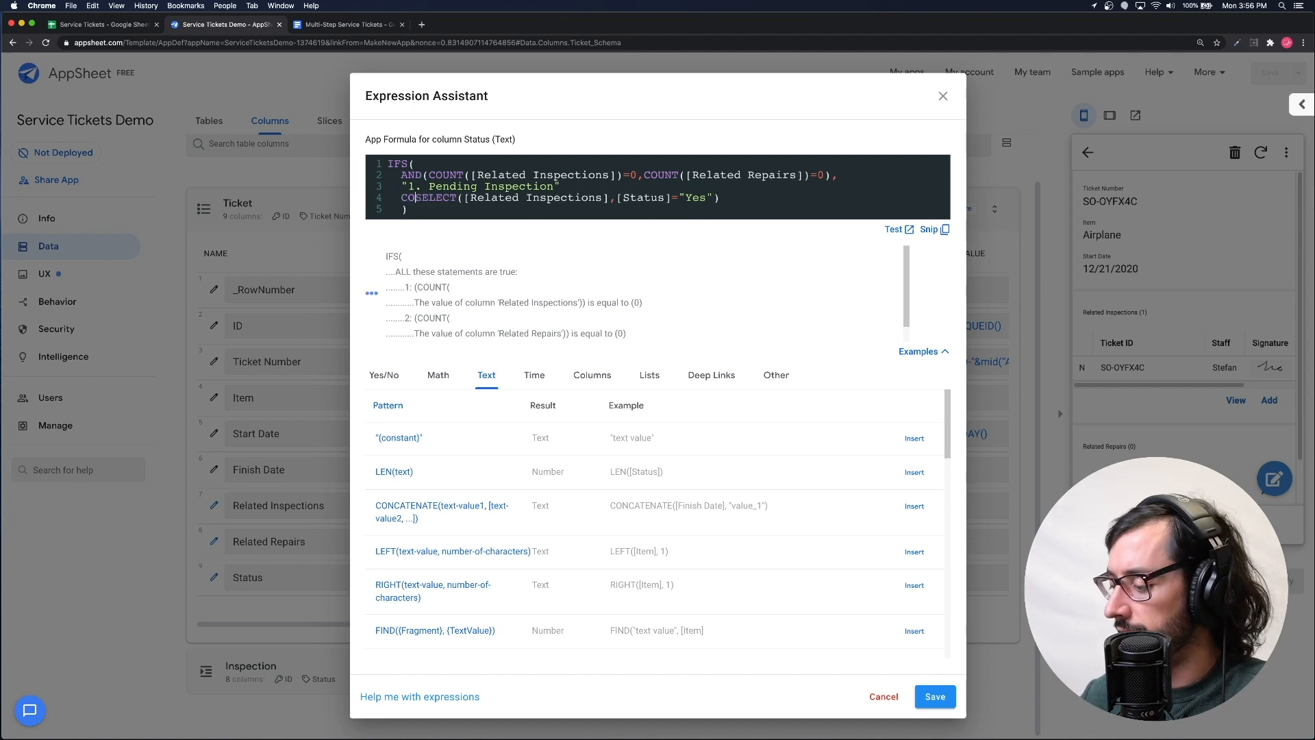
left_click(789, 197)
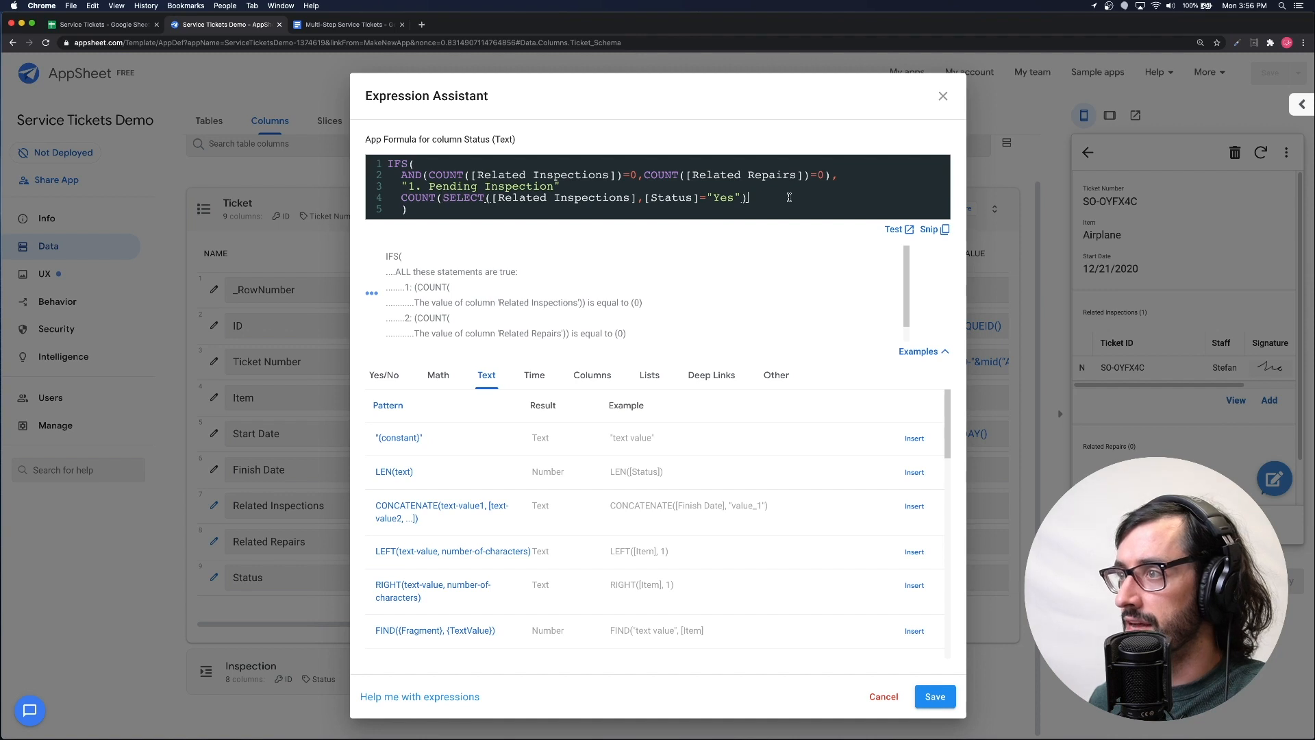
type(">0")
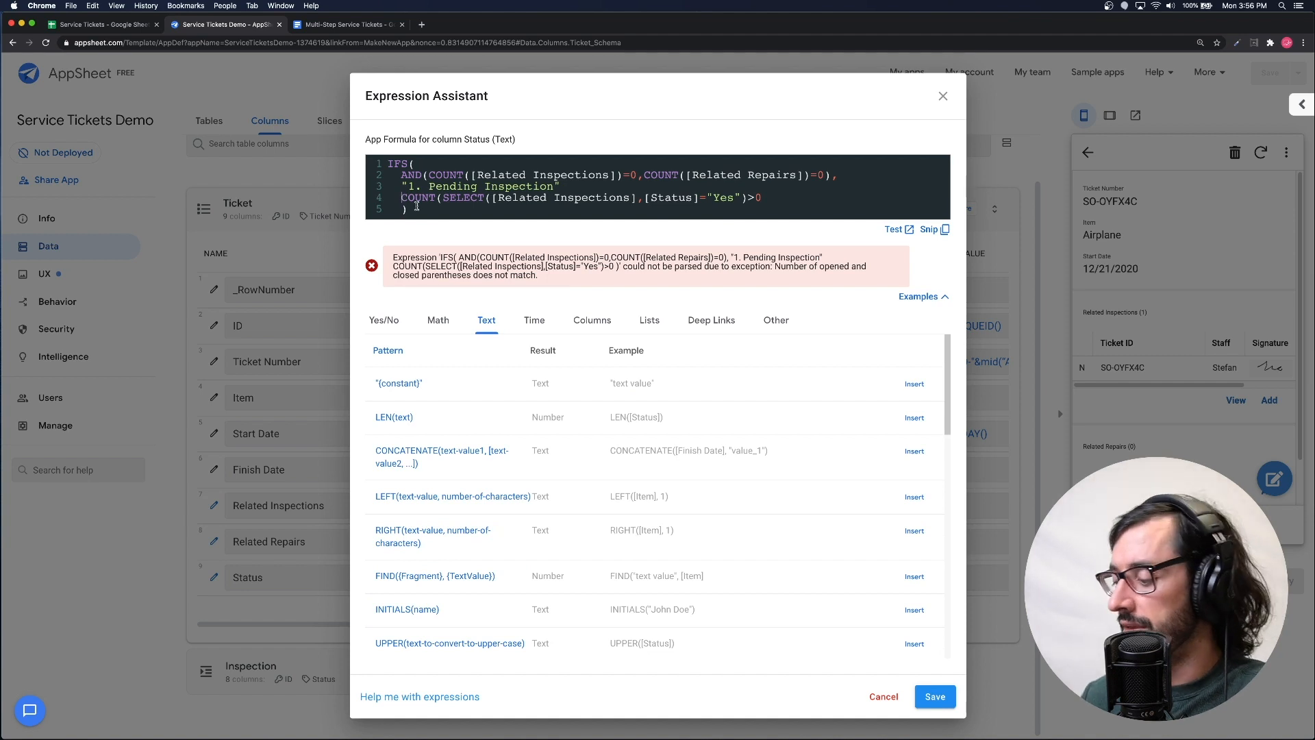
- Wrap the inspection count in AND with COUNT([Related Repairs])=0 as the second condition, adding a closing parenthesis after >0
type("AND")
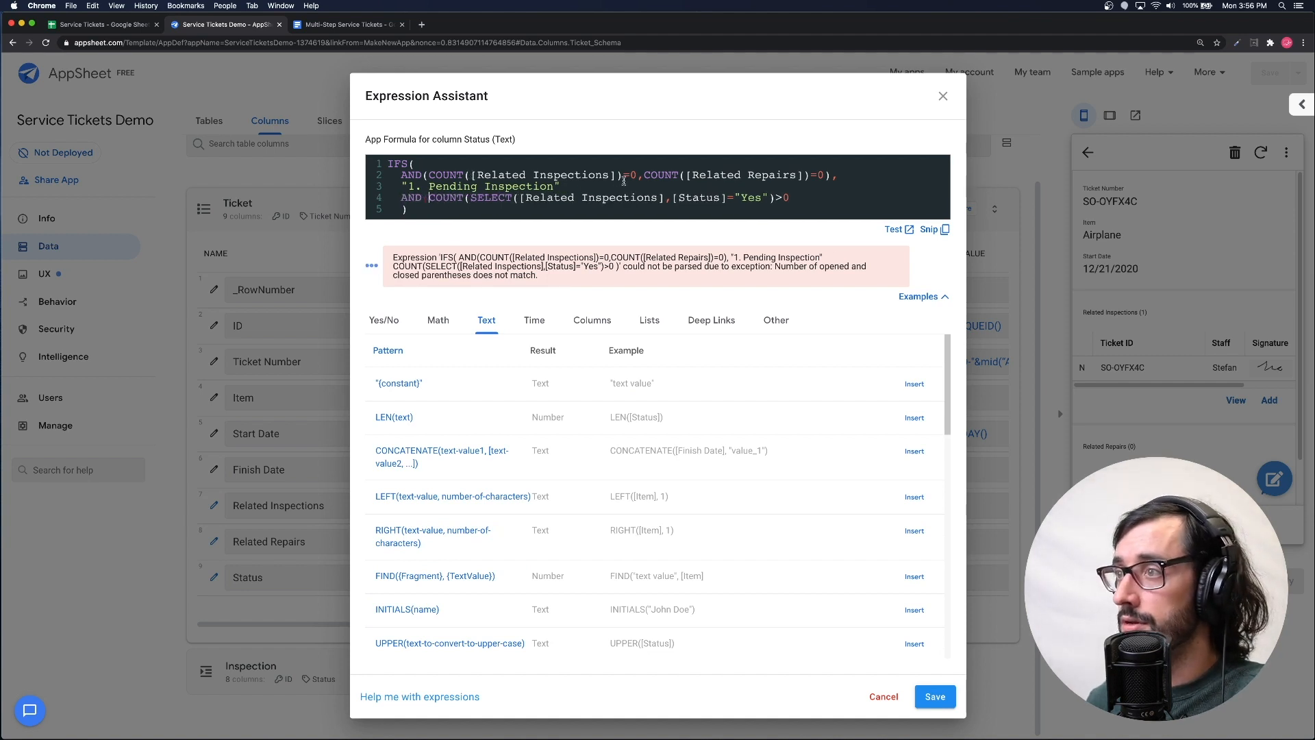
left_click_drag(645, 177, 827, 175)
key("super+c")
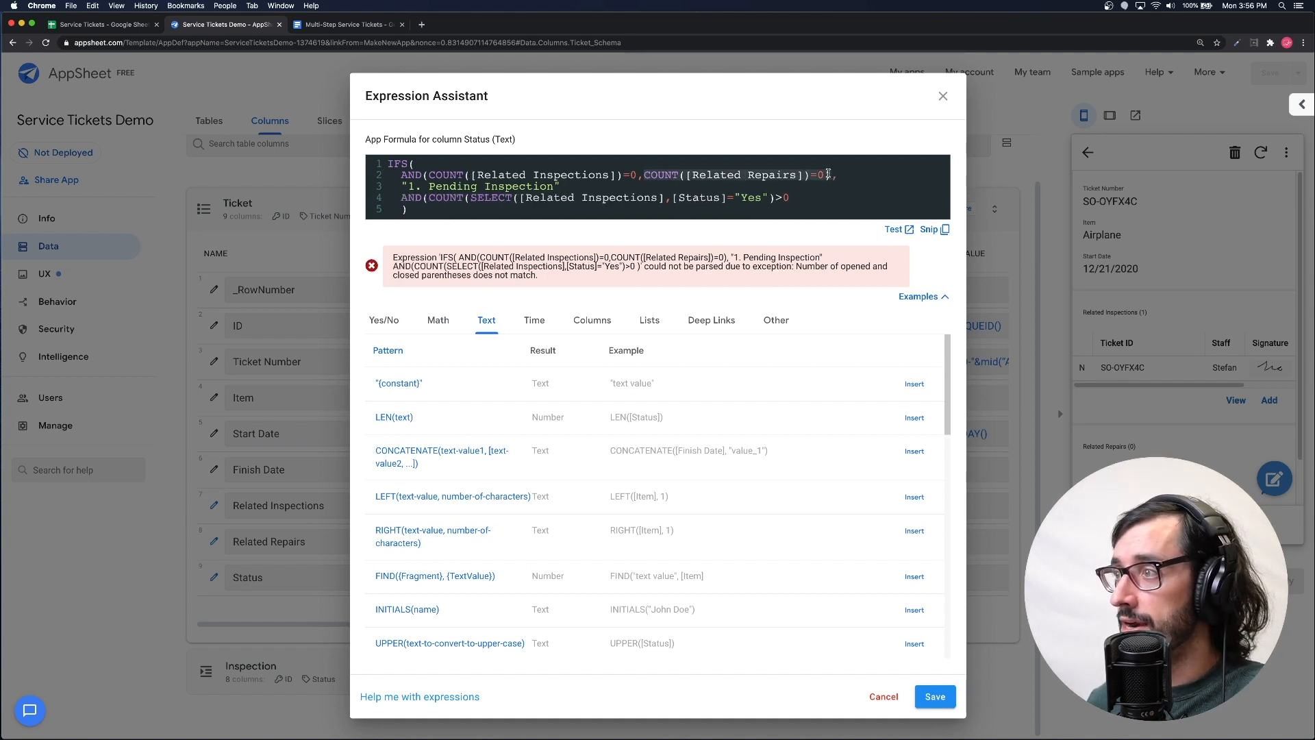
type(")")
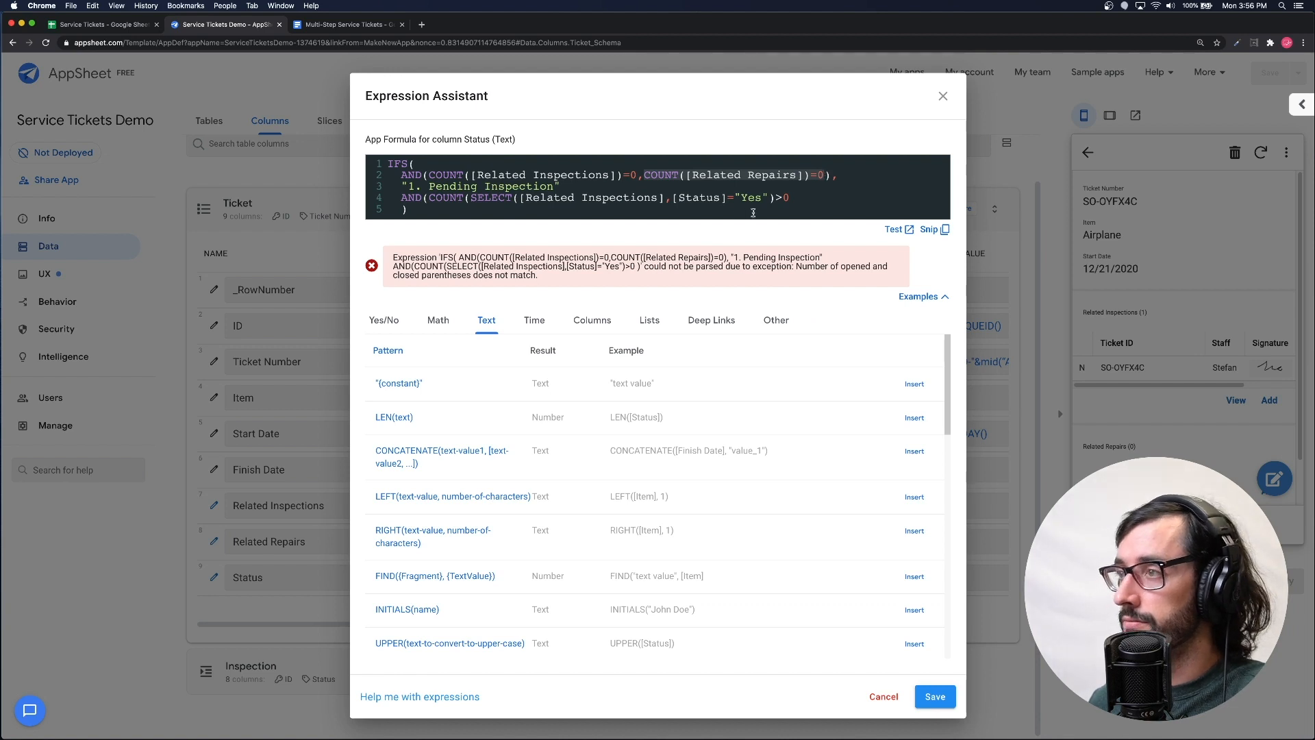
left_click(795, 200)
type(",")
key("super+v")
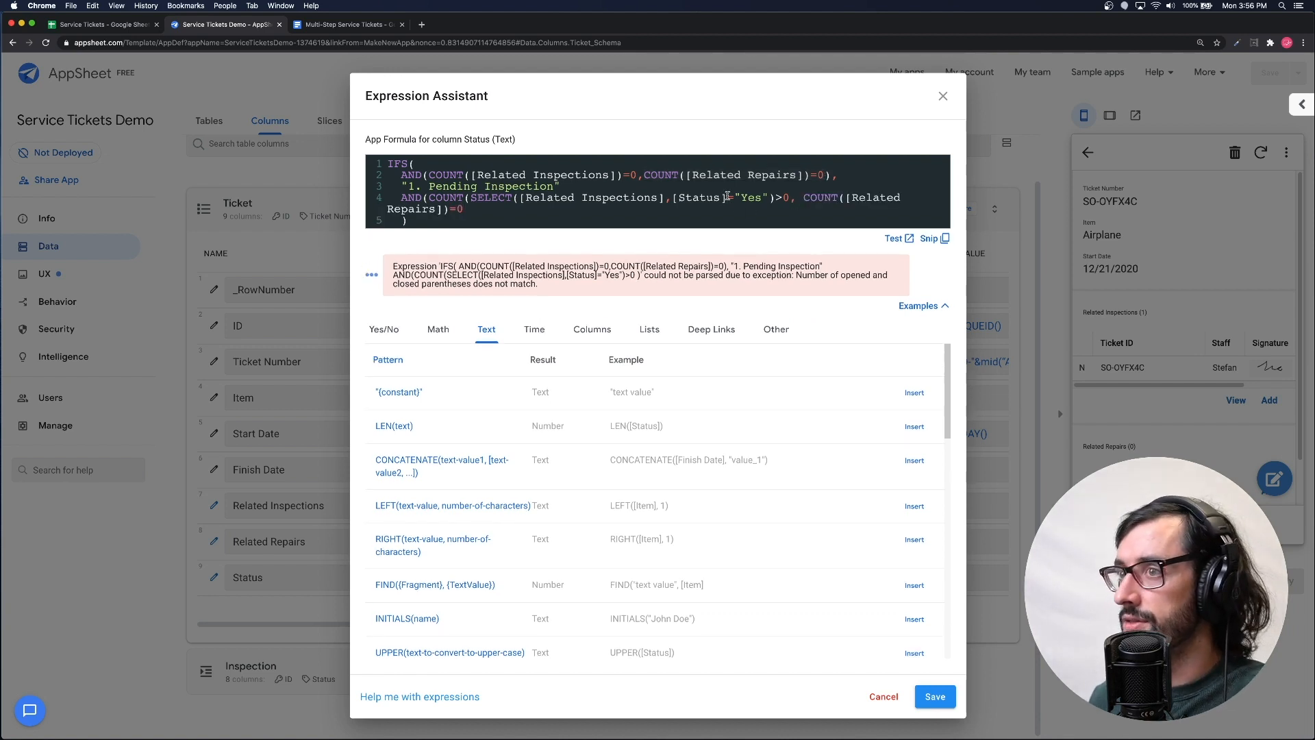
type(")")
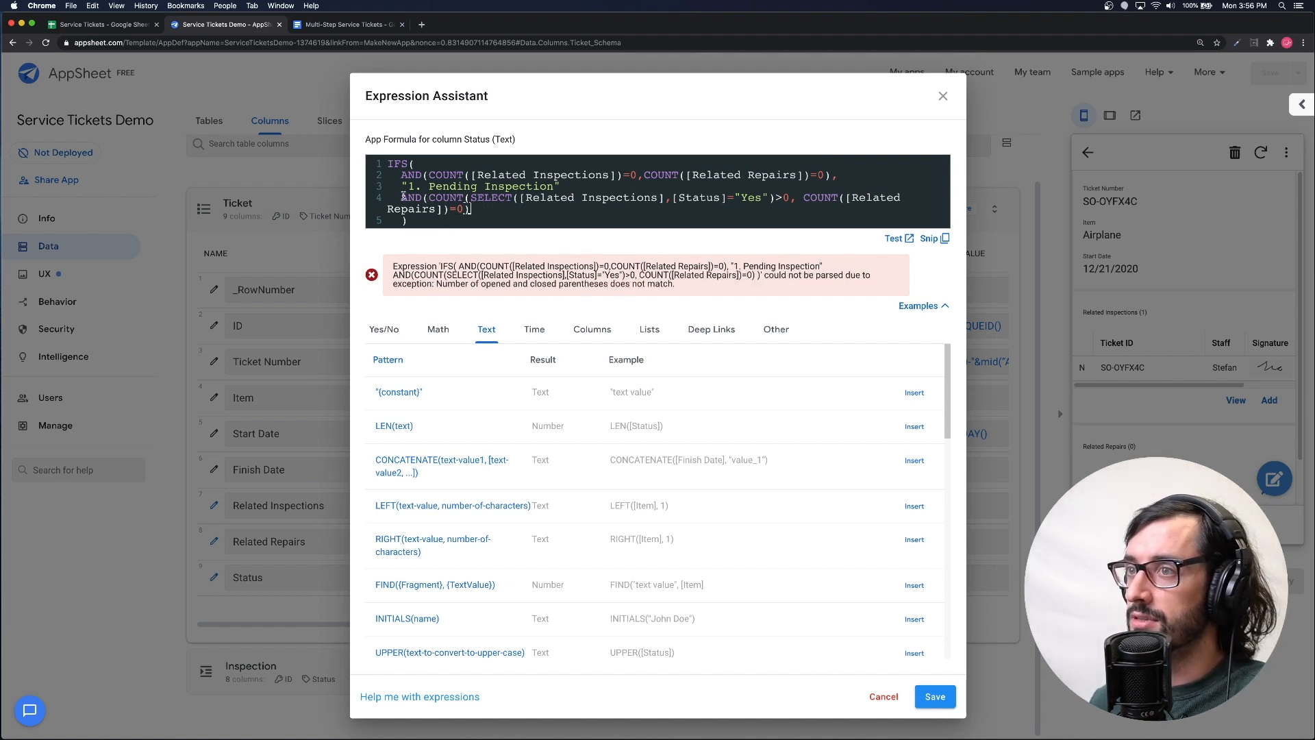
left_click_drag(402, 197, 560, 203)
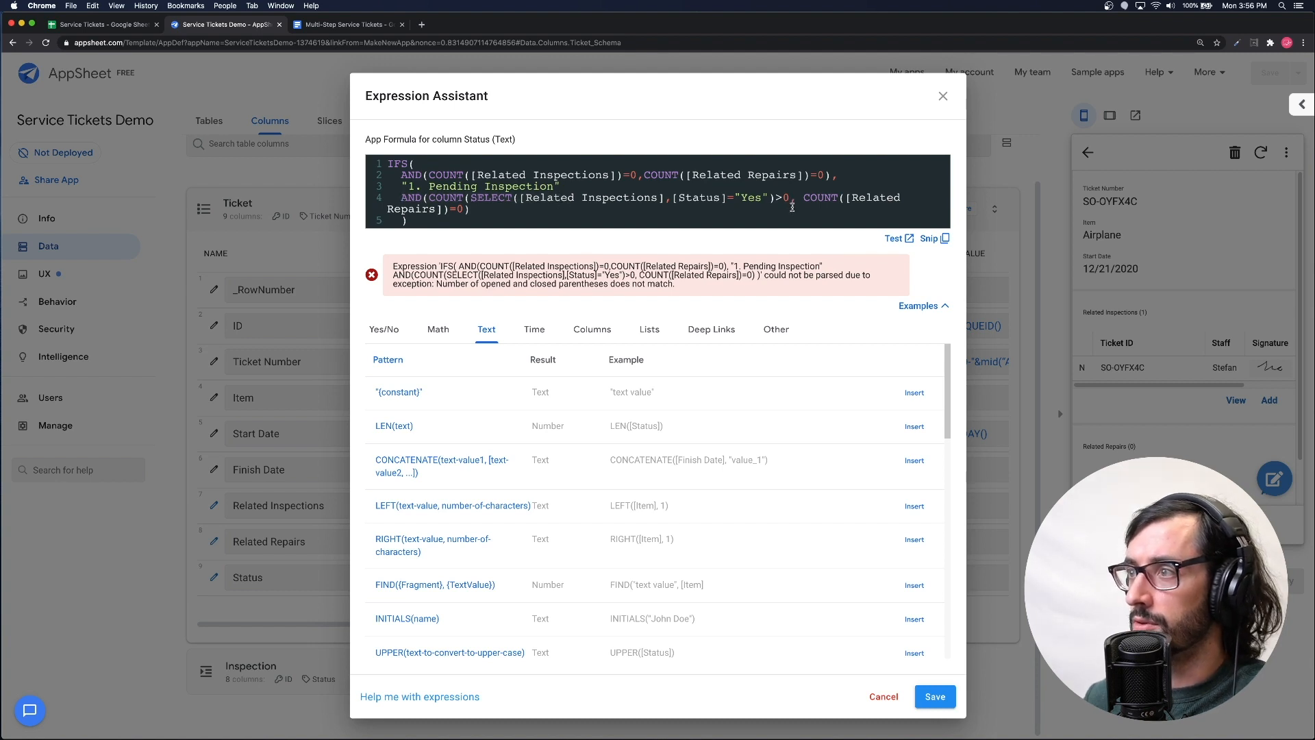
type(")")
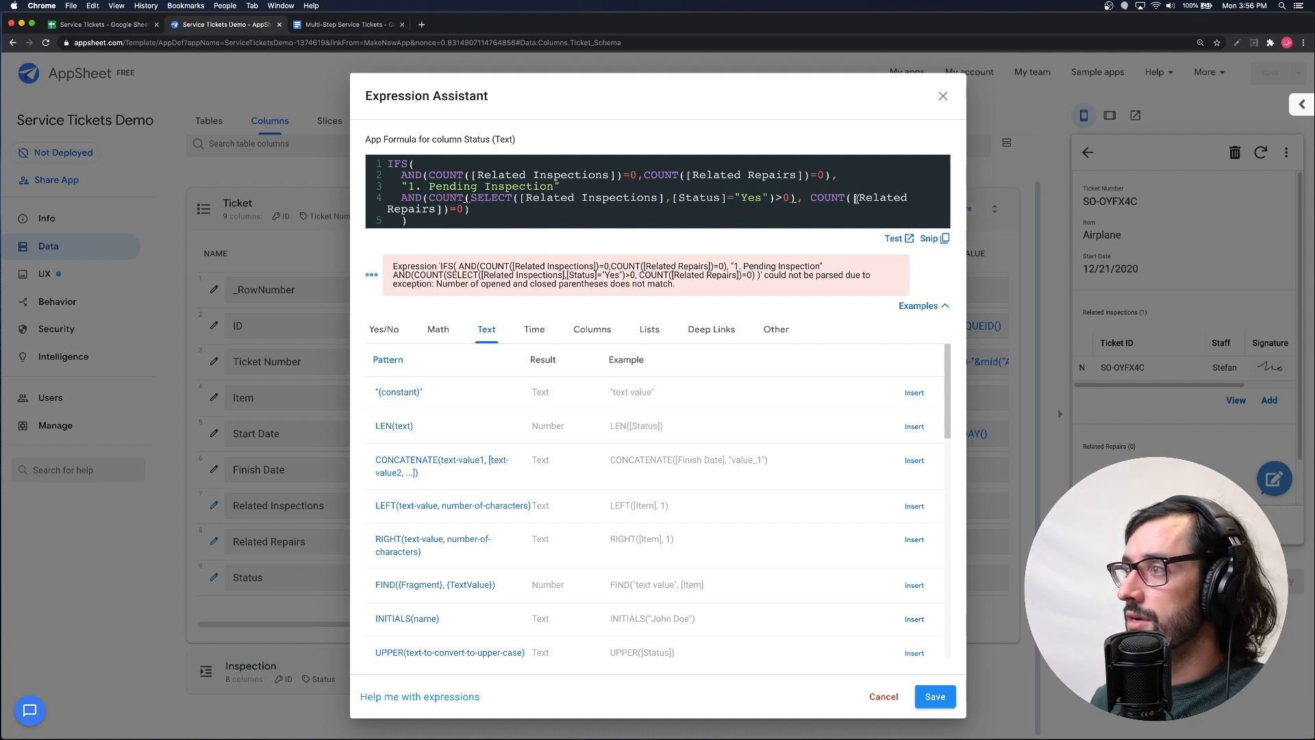
- Add a comma after the second AND condition and enter "1.1 Re-Inspection" as its result on a new line
left_click(479, 212)
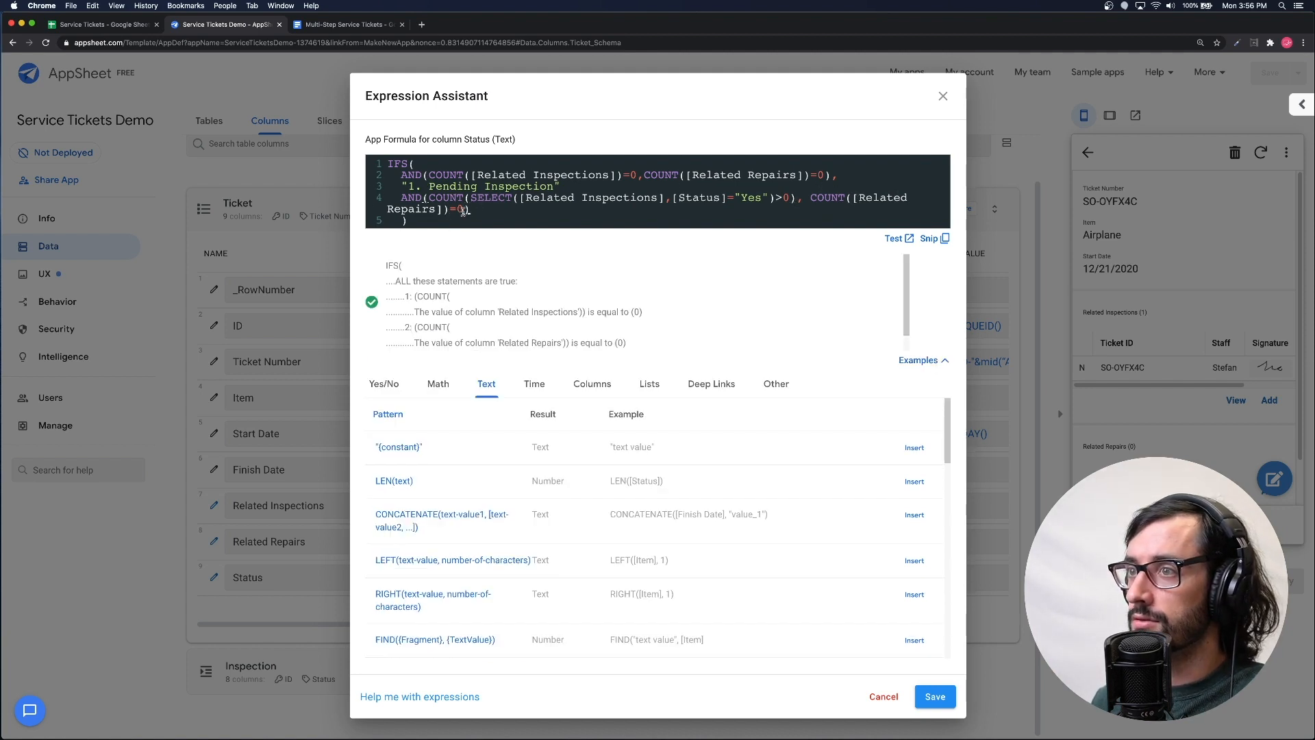
type(",")
key("Return")
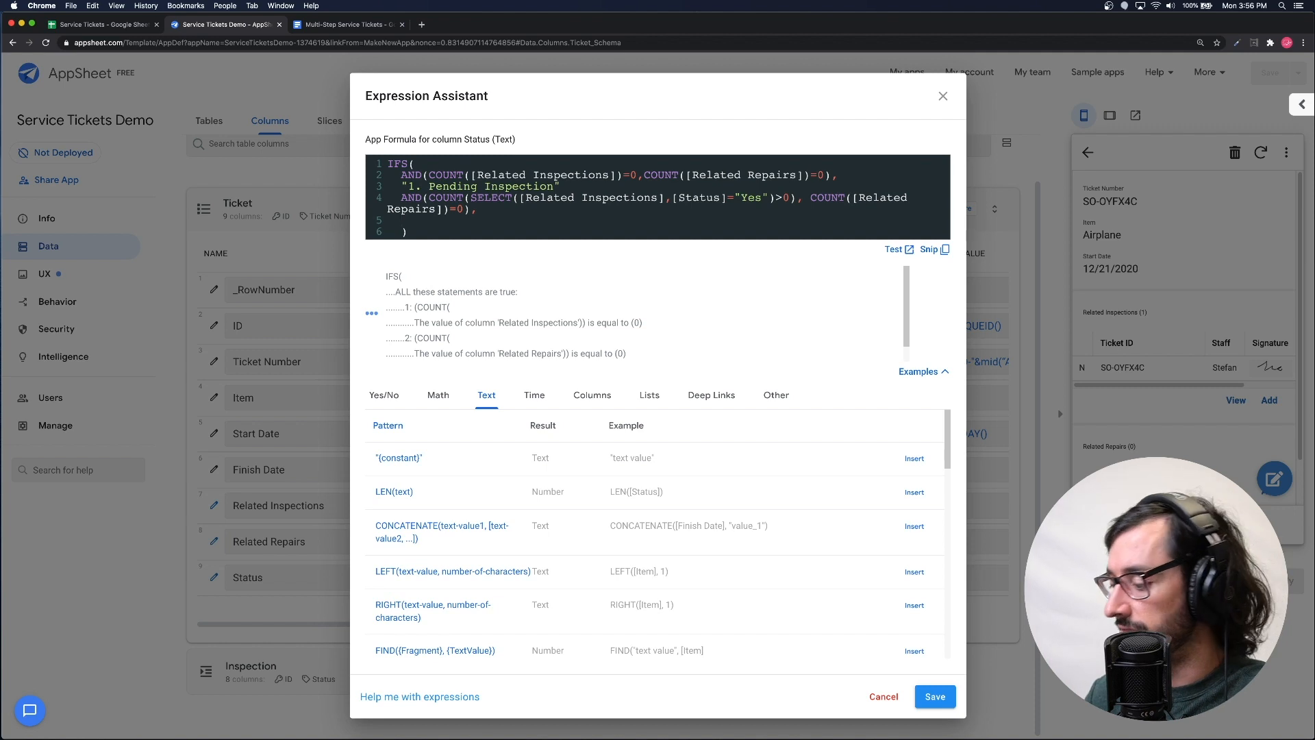
type("\"1.1")
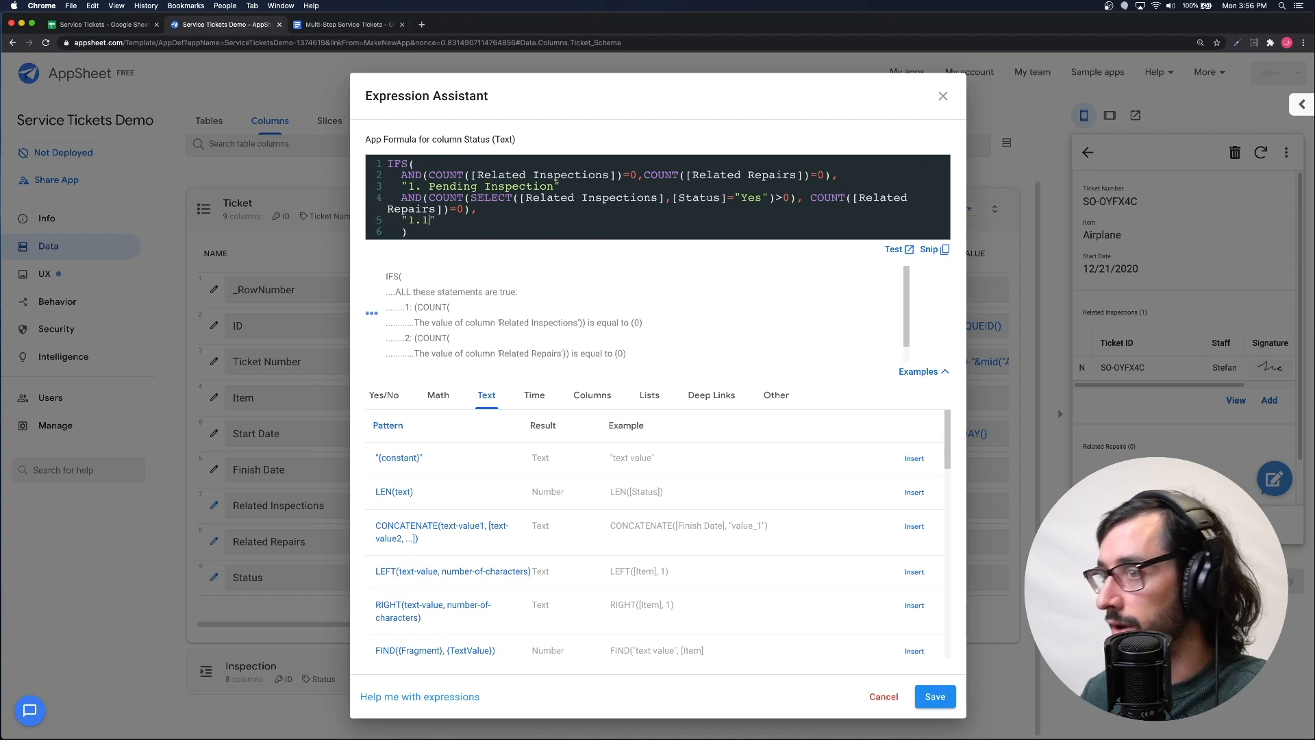
type(" Re-Inspe")
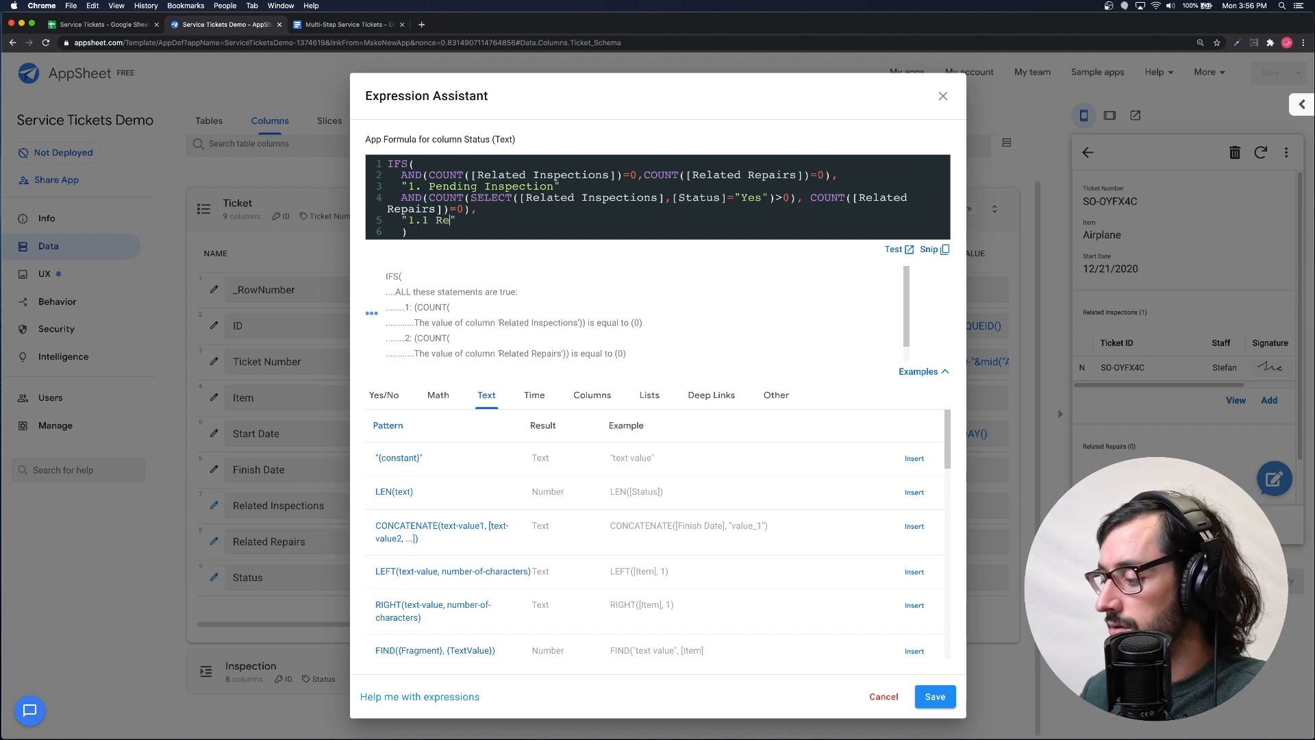
type("ction")
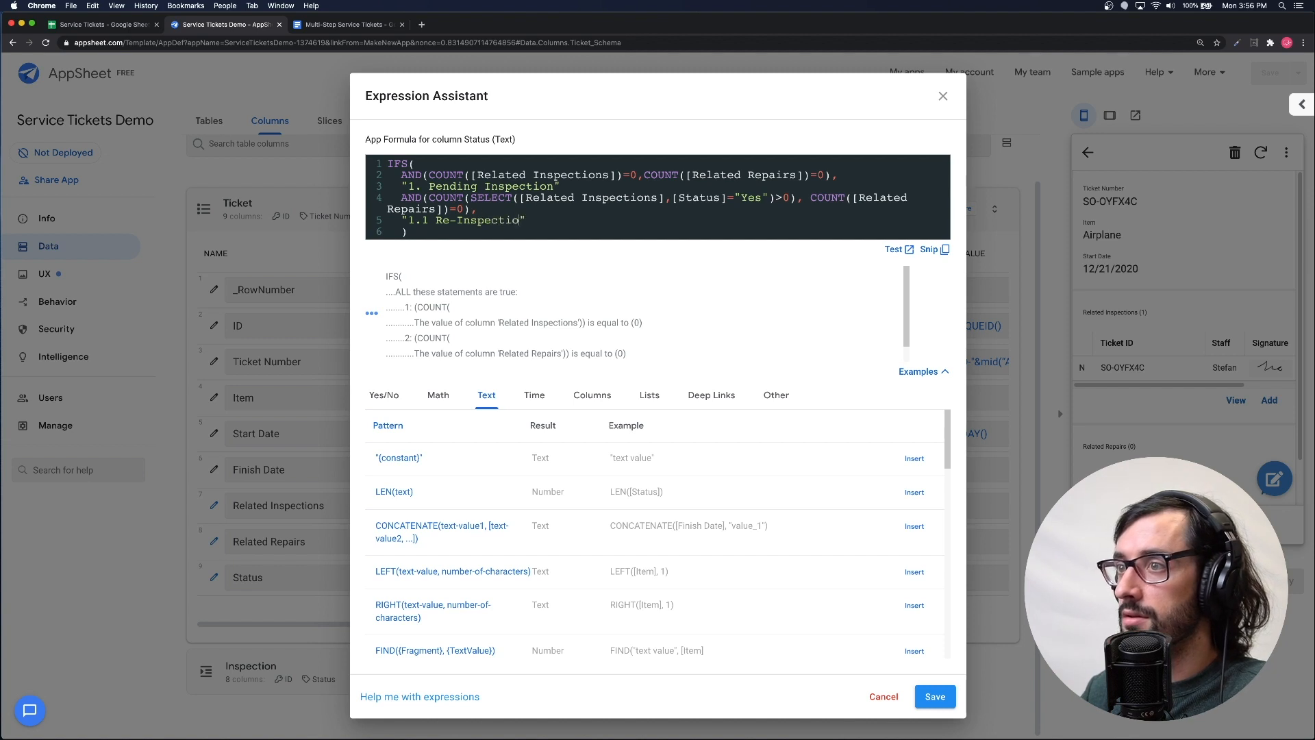
left_click(539, 219)
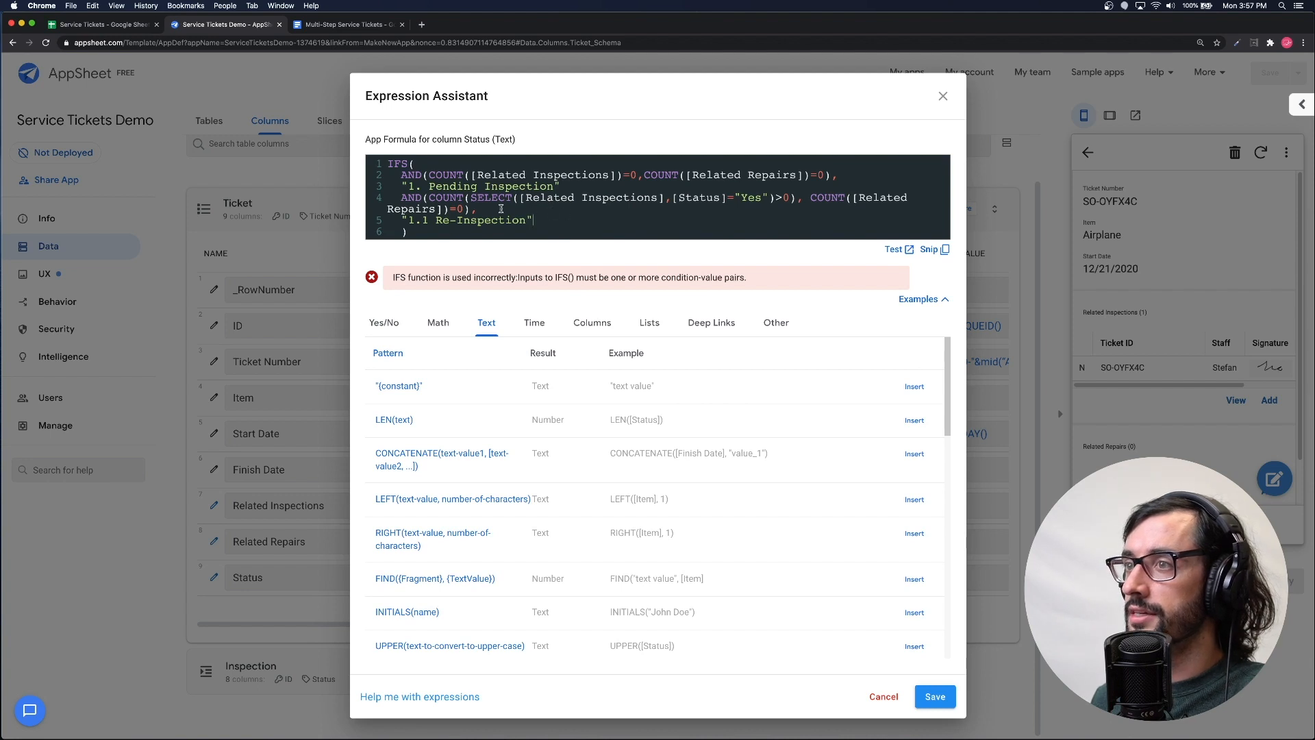
- Add the missing comma after "1. Pending Inspection" to separate it from the second AND condition
left_click(472, 210)
type(",")
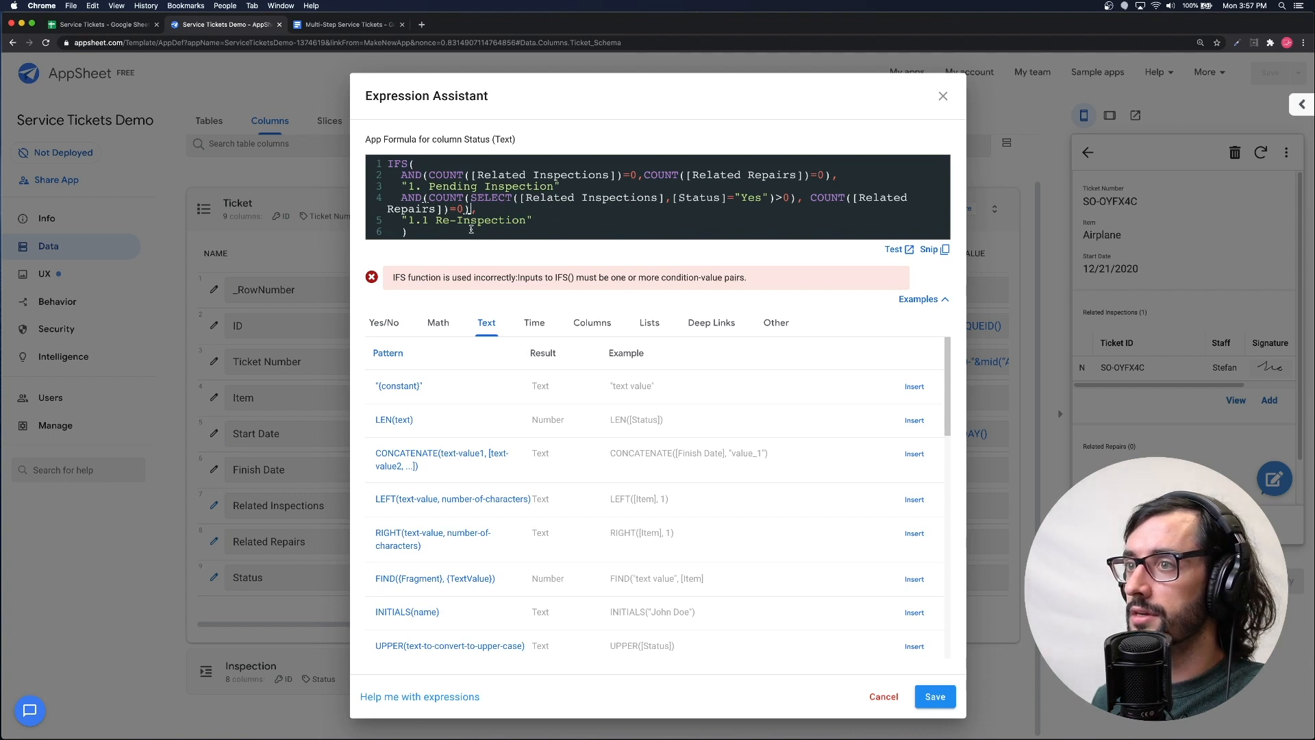
left_click(575, 188)
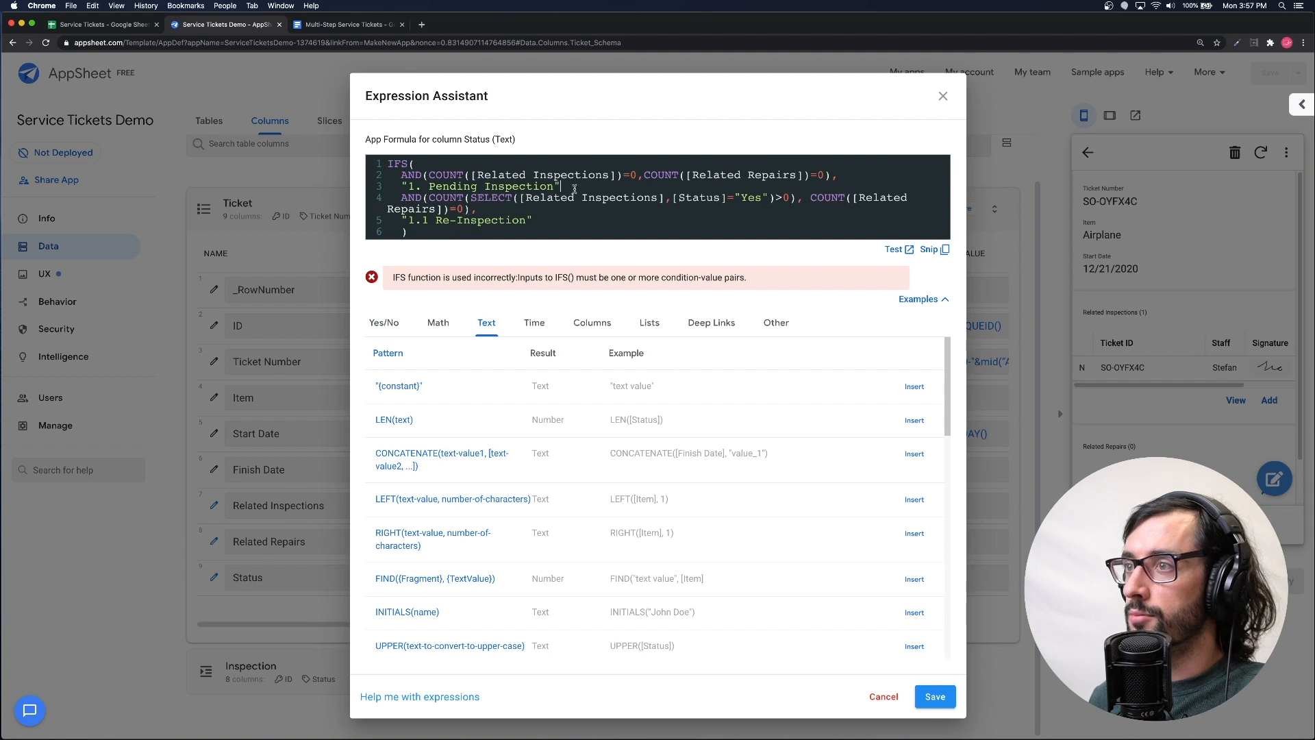
type(",")
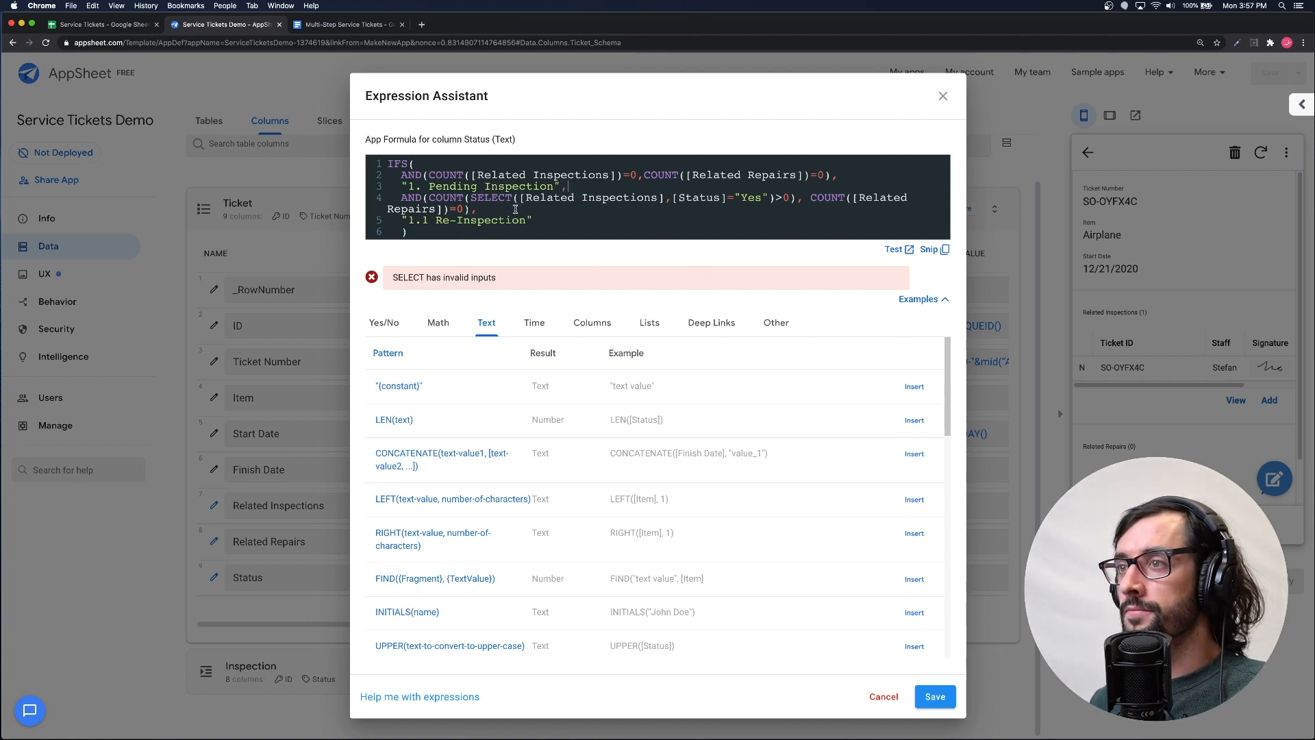
- Extend the SELECT list to [Related Inspections][ID], move the closing parenthesis before >0, and save the formula and the app
left_click(665, 200)
type("[ID]")
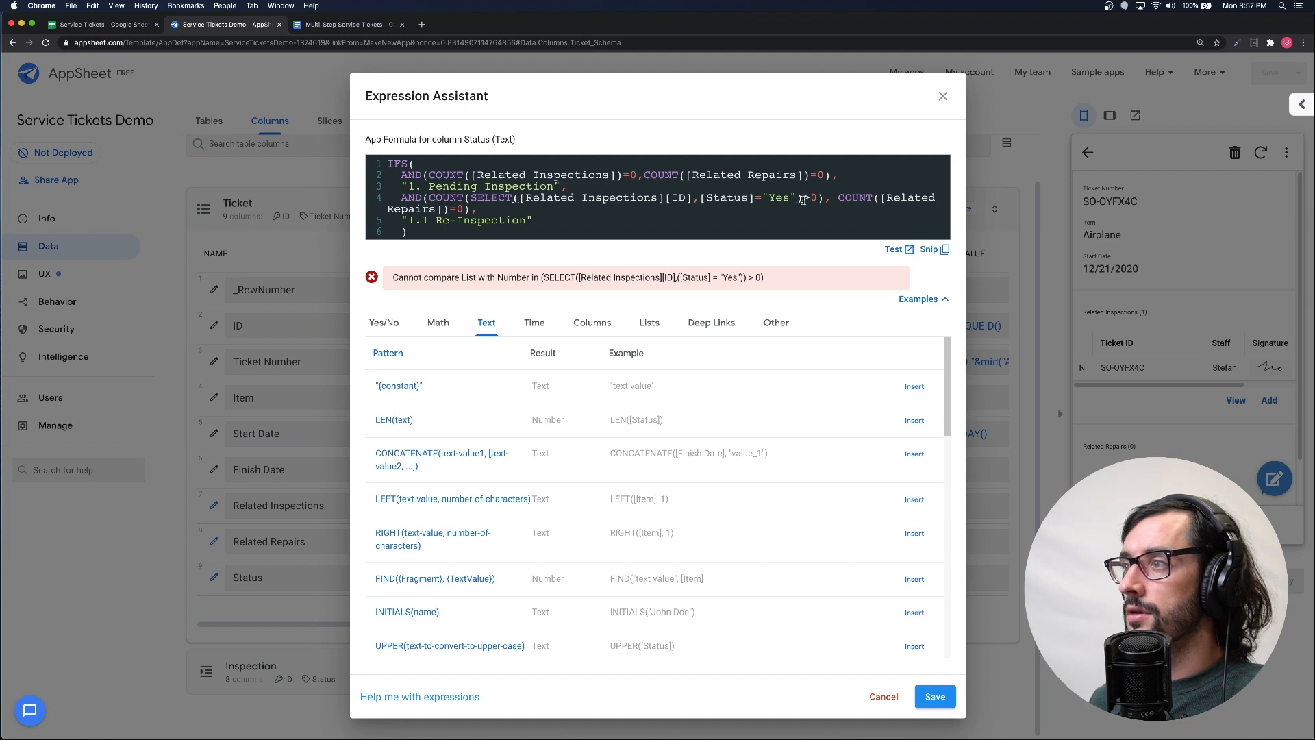
type(")")
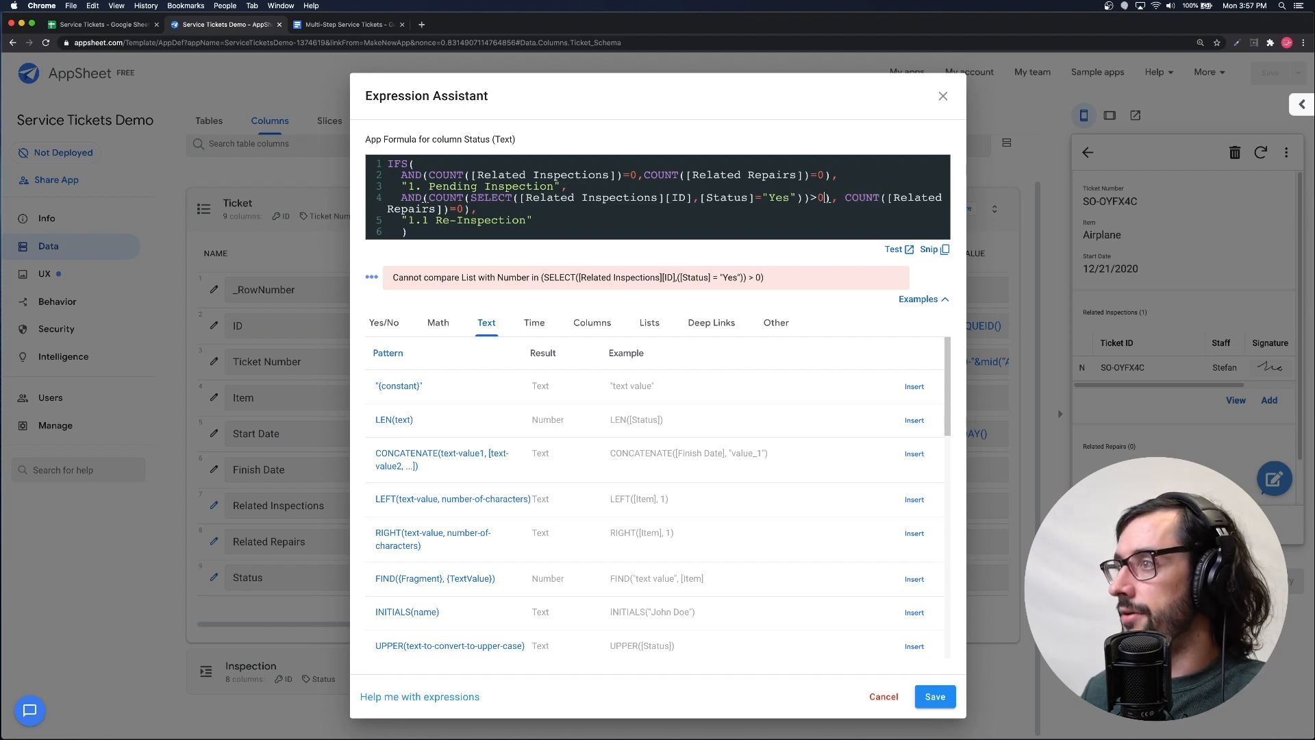
key("Delete")
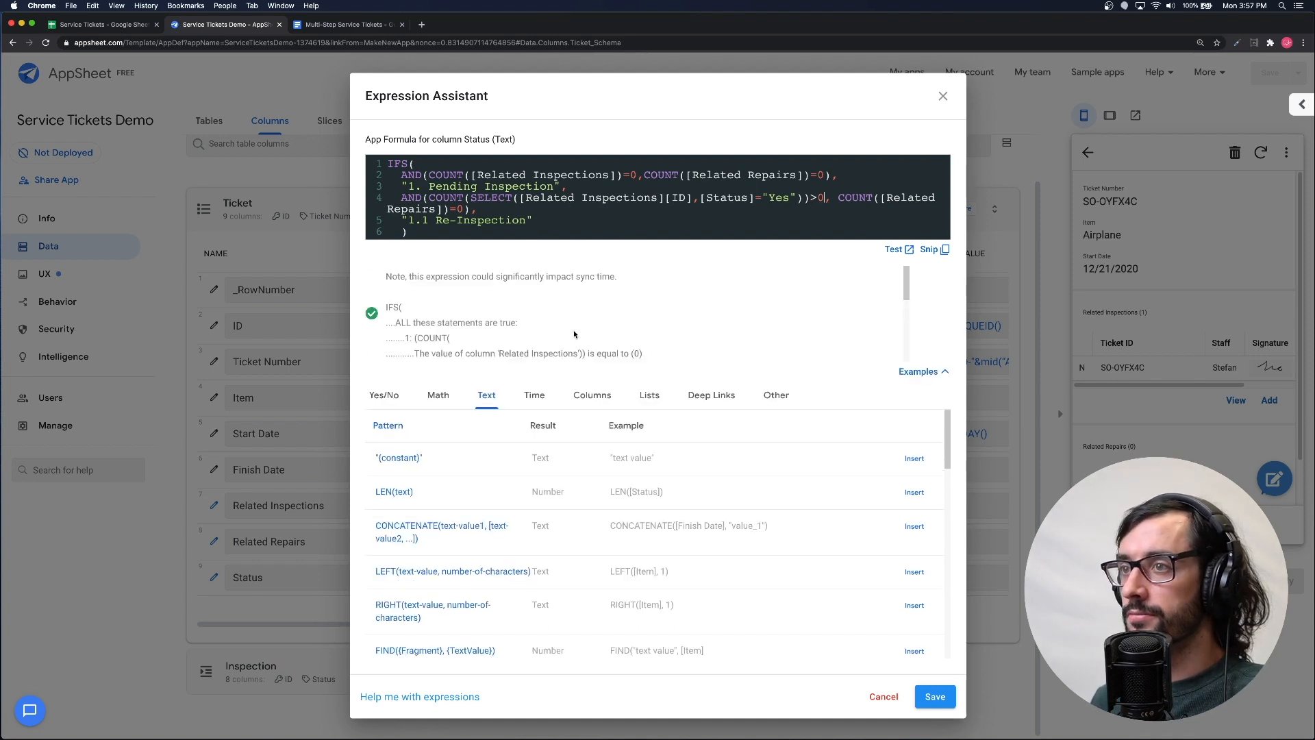
left_click(929, 700)
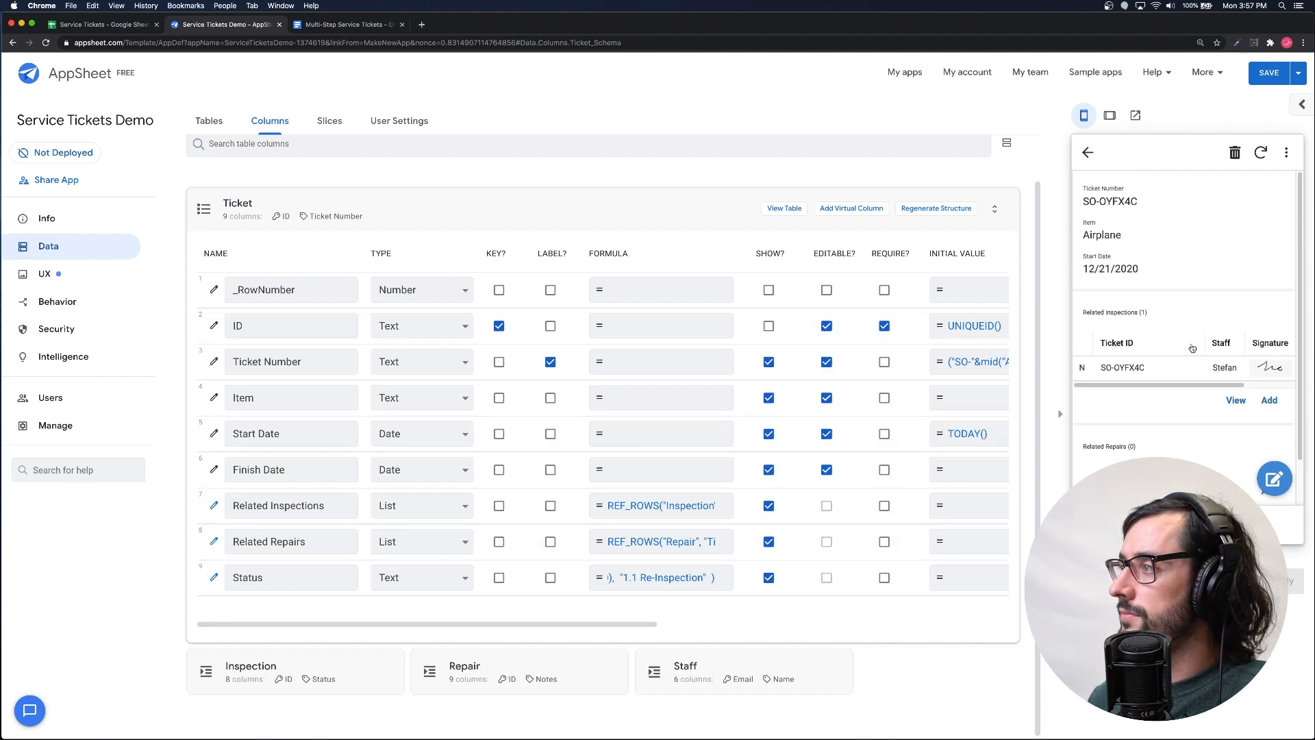
left_click(1269, 73)
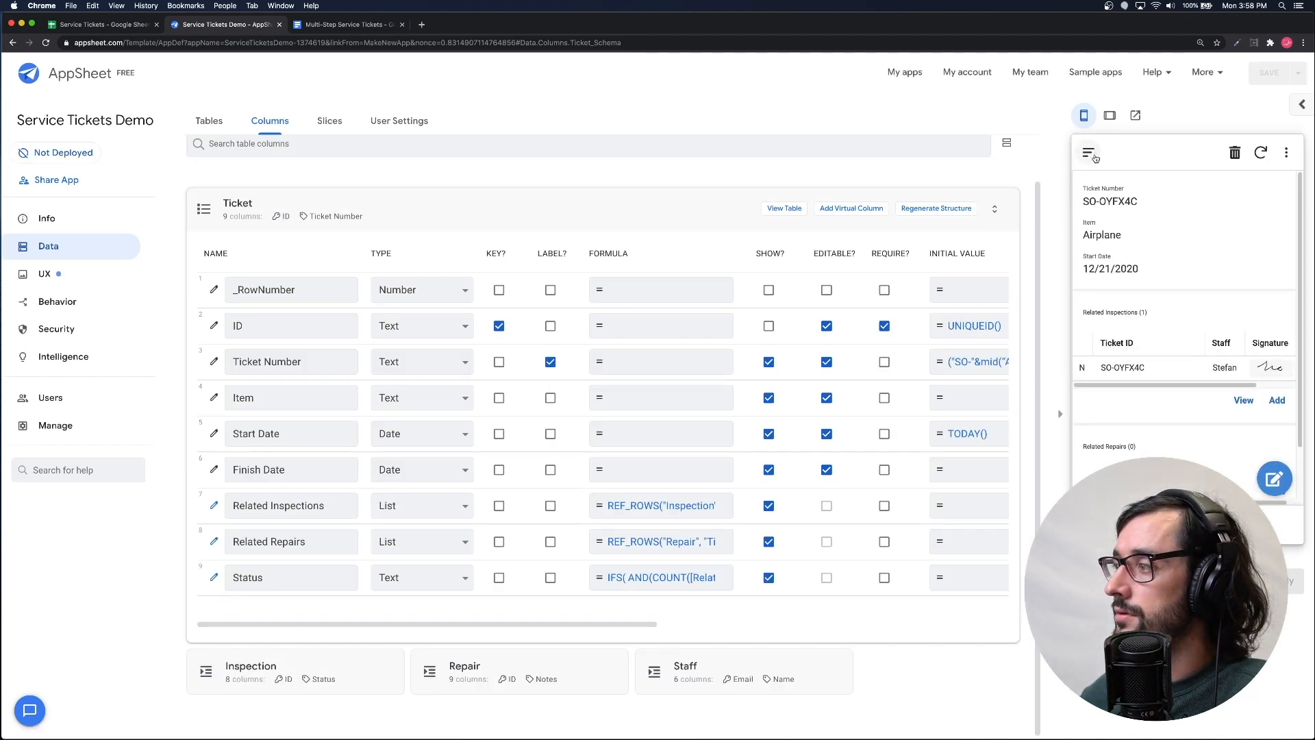
- Check the ticket's details in the app preview and the Ticket view settings for how Status is displayed
scroll(1132, 365, "down", 2)
scroll(1185, 332, "up", 2)
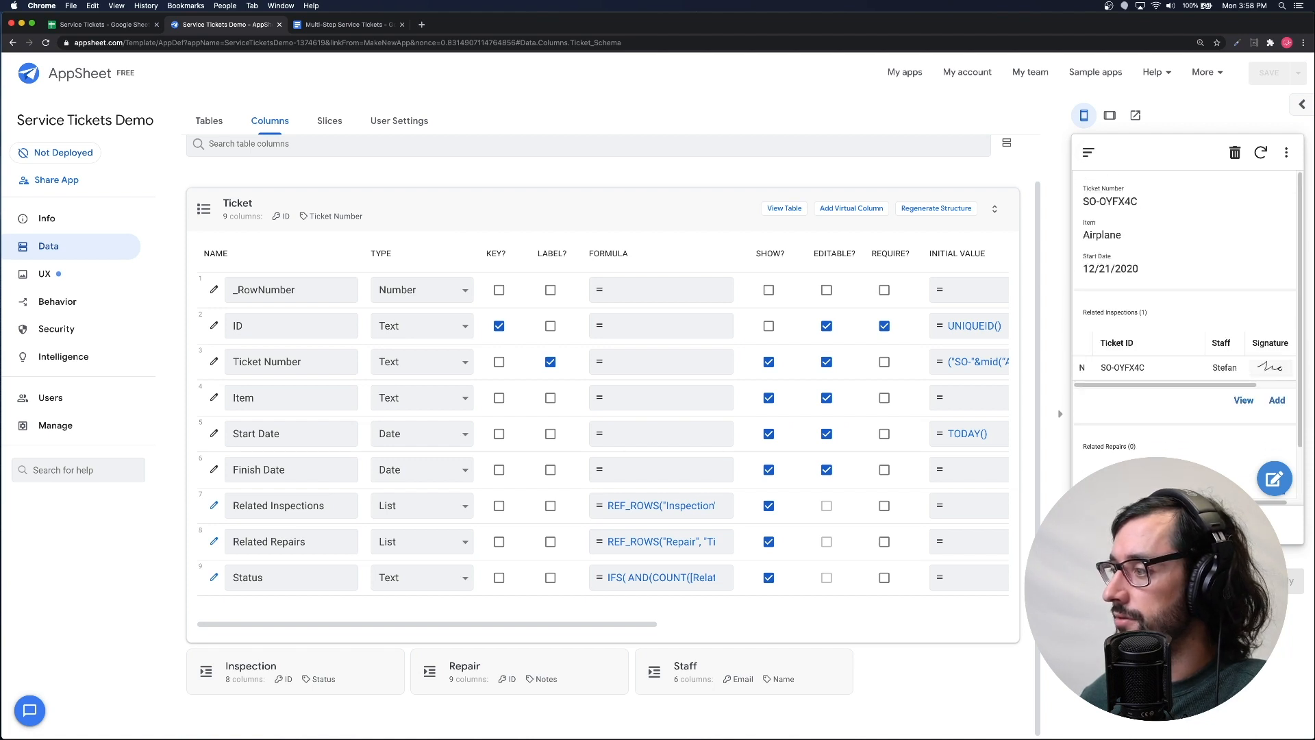
left_click(1114, 560)
scroll(461, 532, "down", 5)
scroll(462, 532, "up", 9)
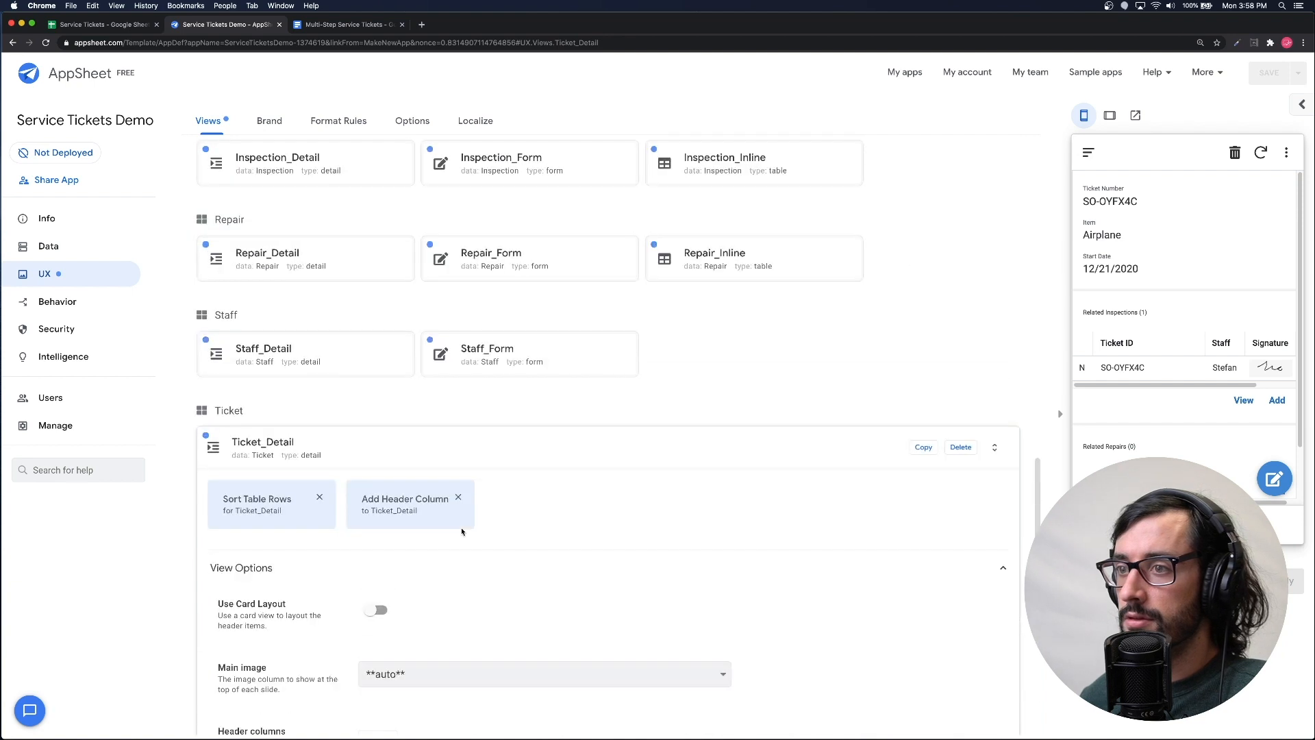
left_click(805, 443)
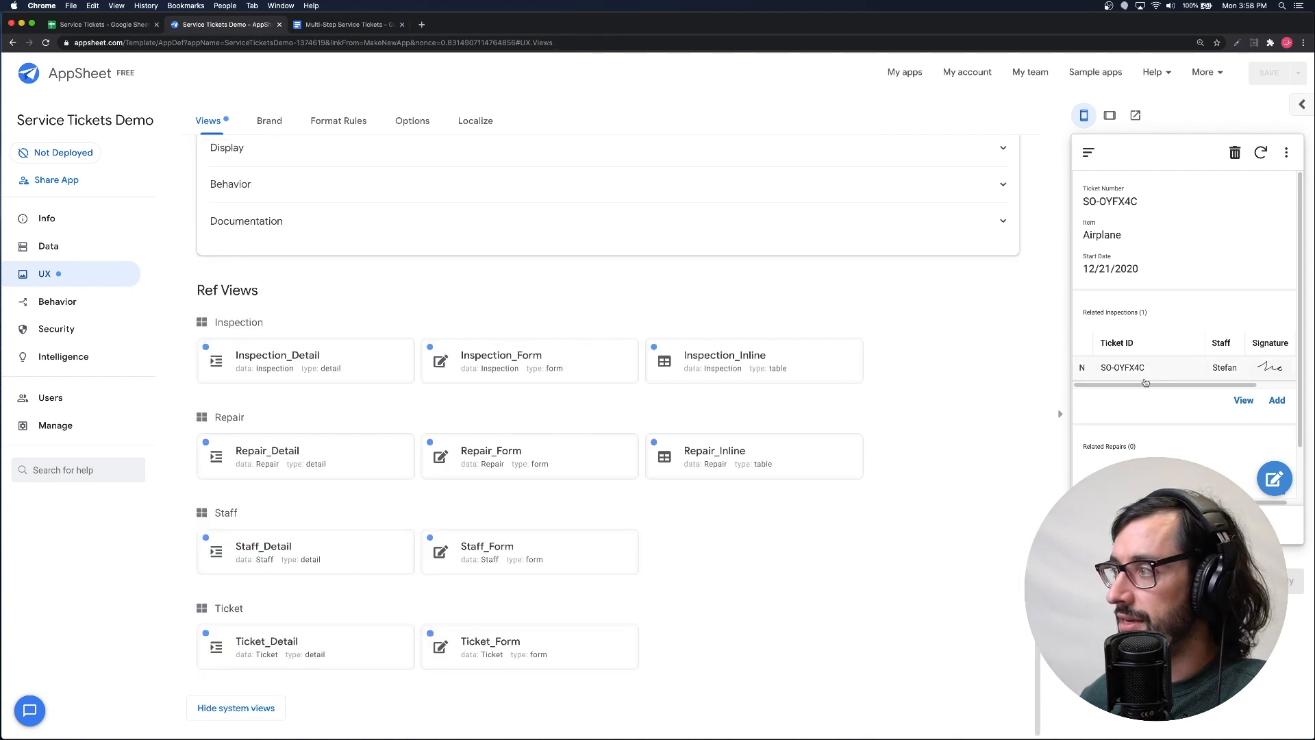
scroll(1131, 411, "down", 2)
scroll(1132, 453, "up", 2)
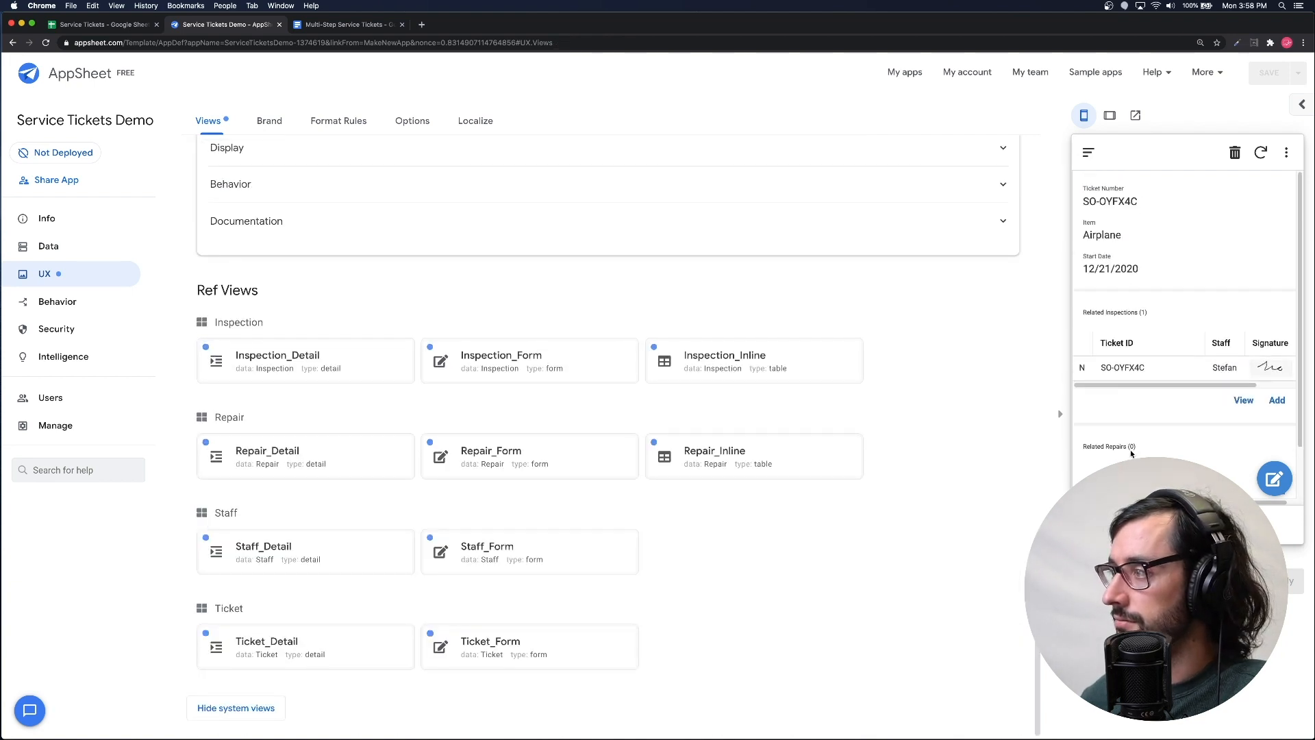
scroll(380, 291, "up", 15)
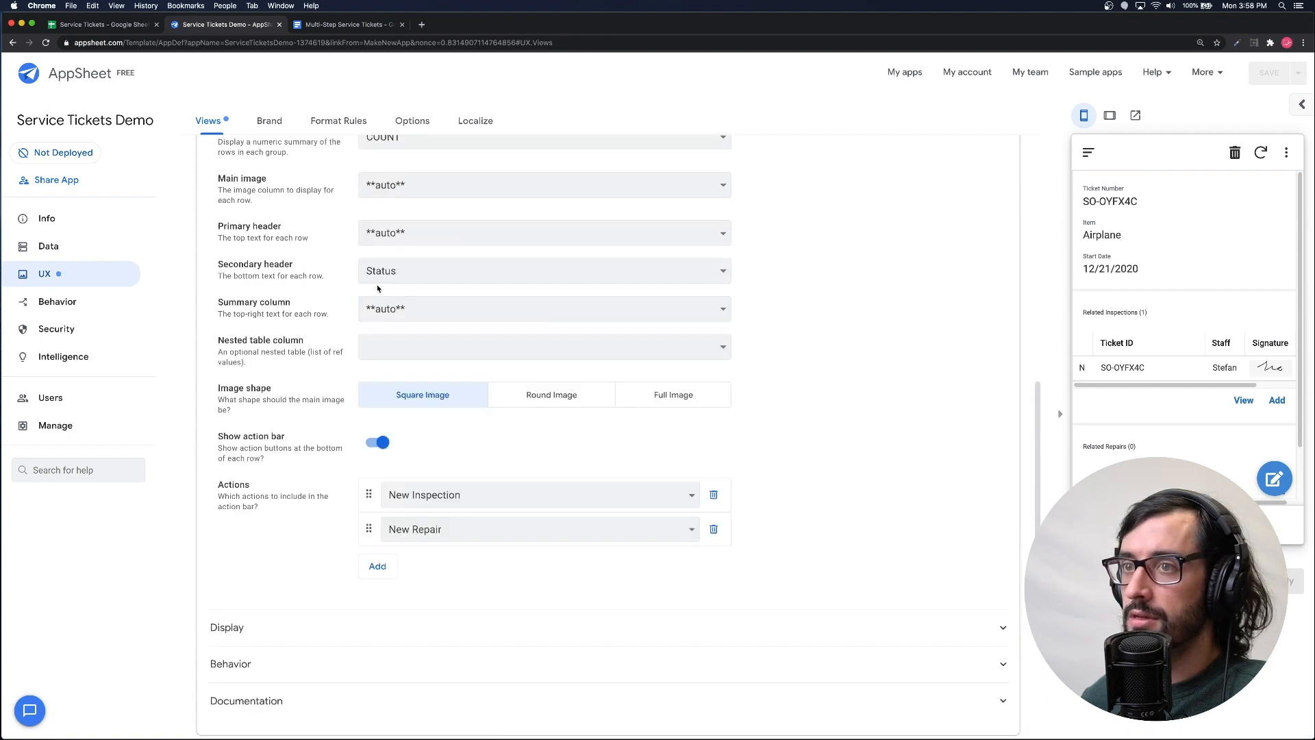
- Reopen the Ticket table's Status formula and replace "Yes" with TRUE in the SELECT condition
left_click(100, 248)
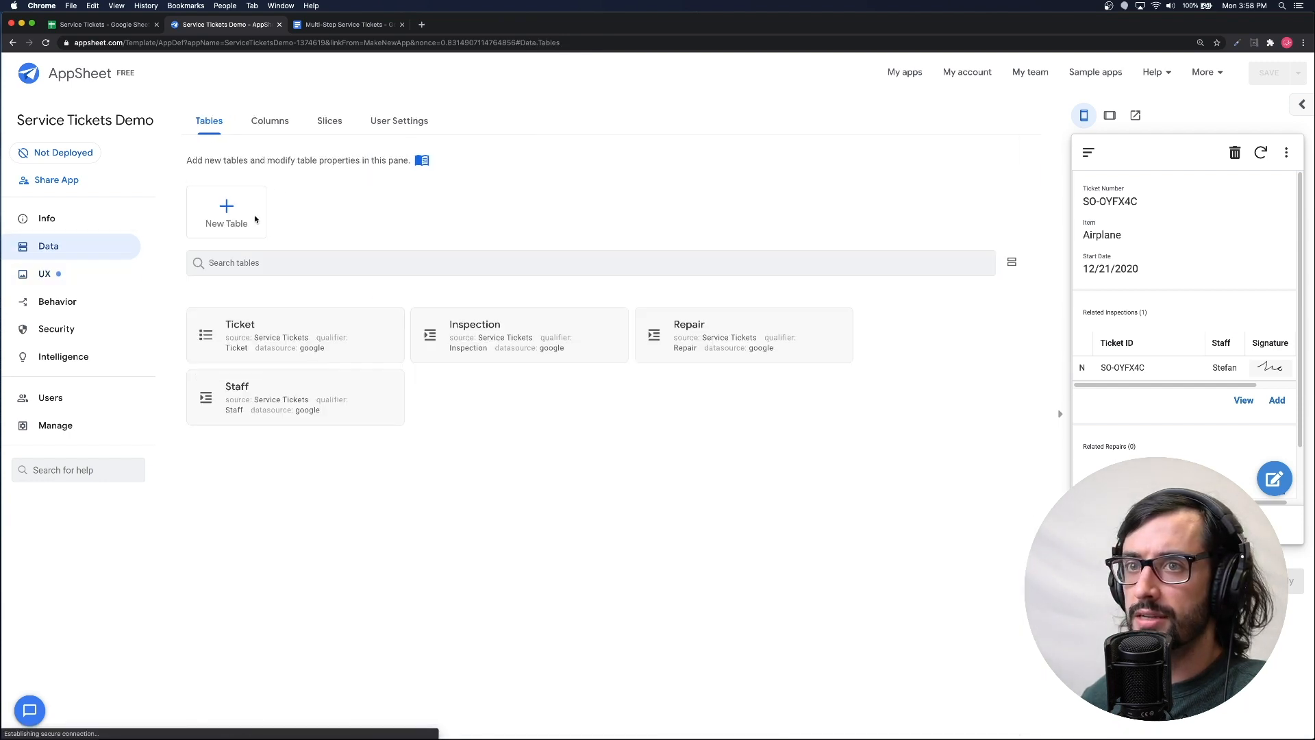
left_click(270, 122)
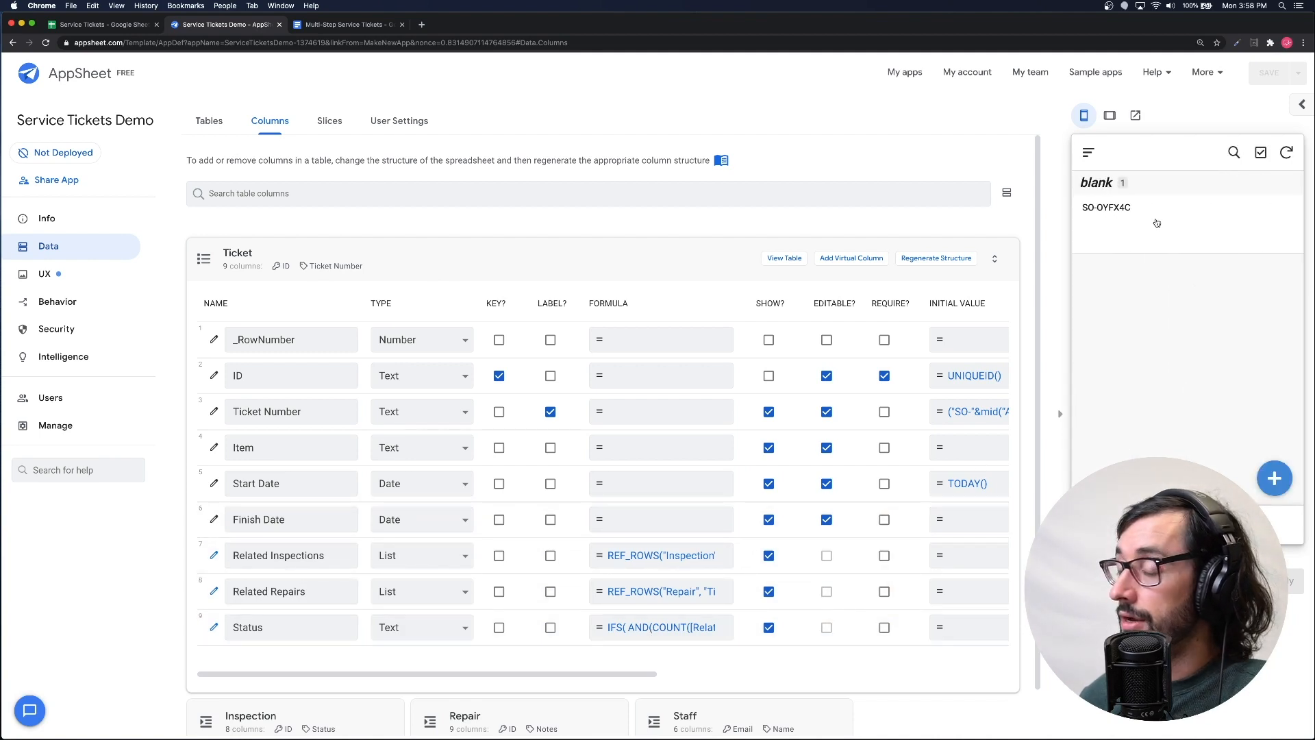
left_click(639, 631)
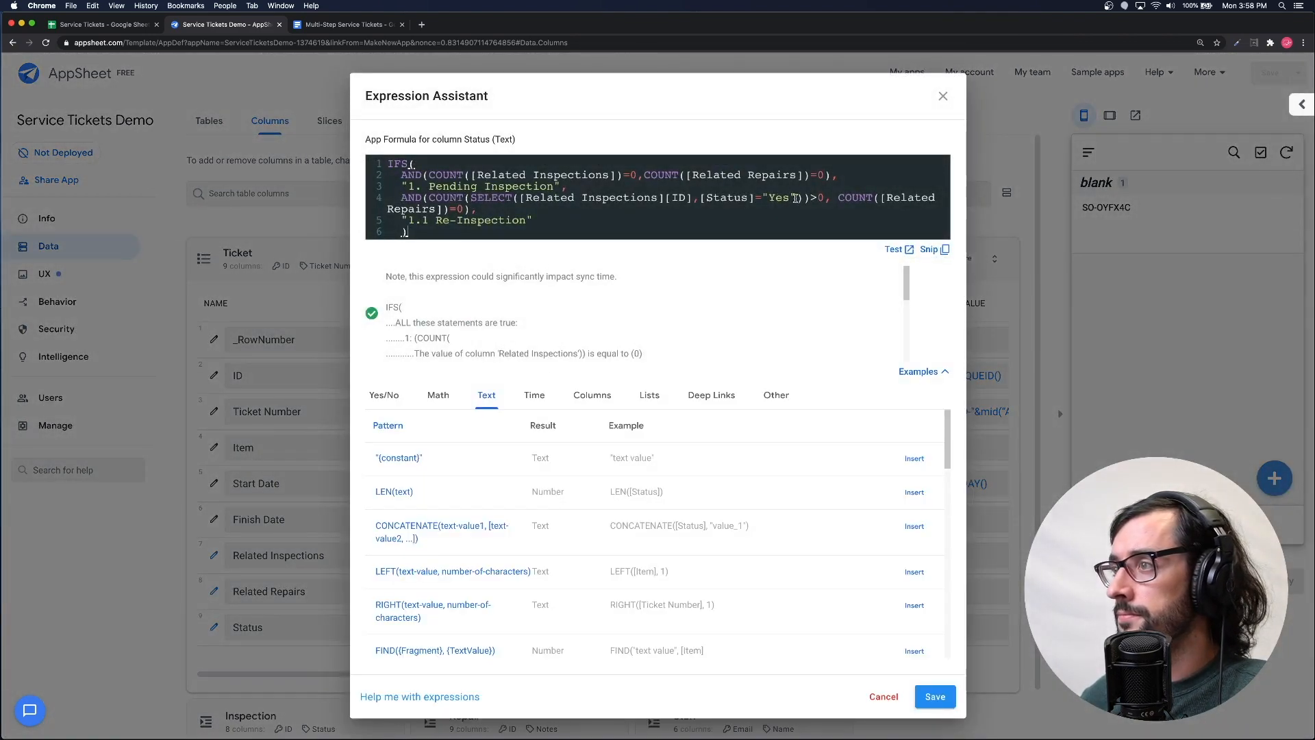
left_click_drag(796, 198, 762, 198)
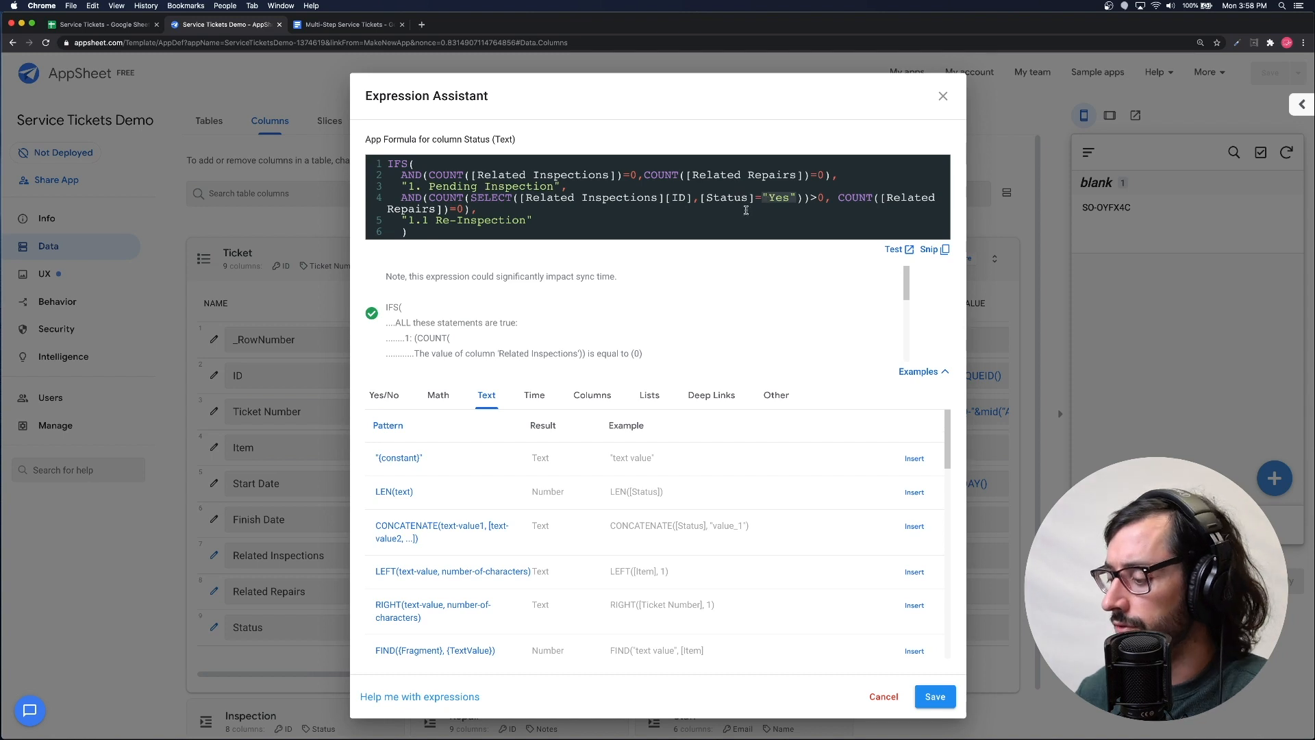
type("TUR")
key("BackSpace")
key("BackSpace")
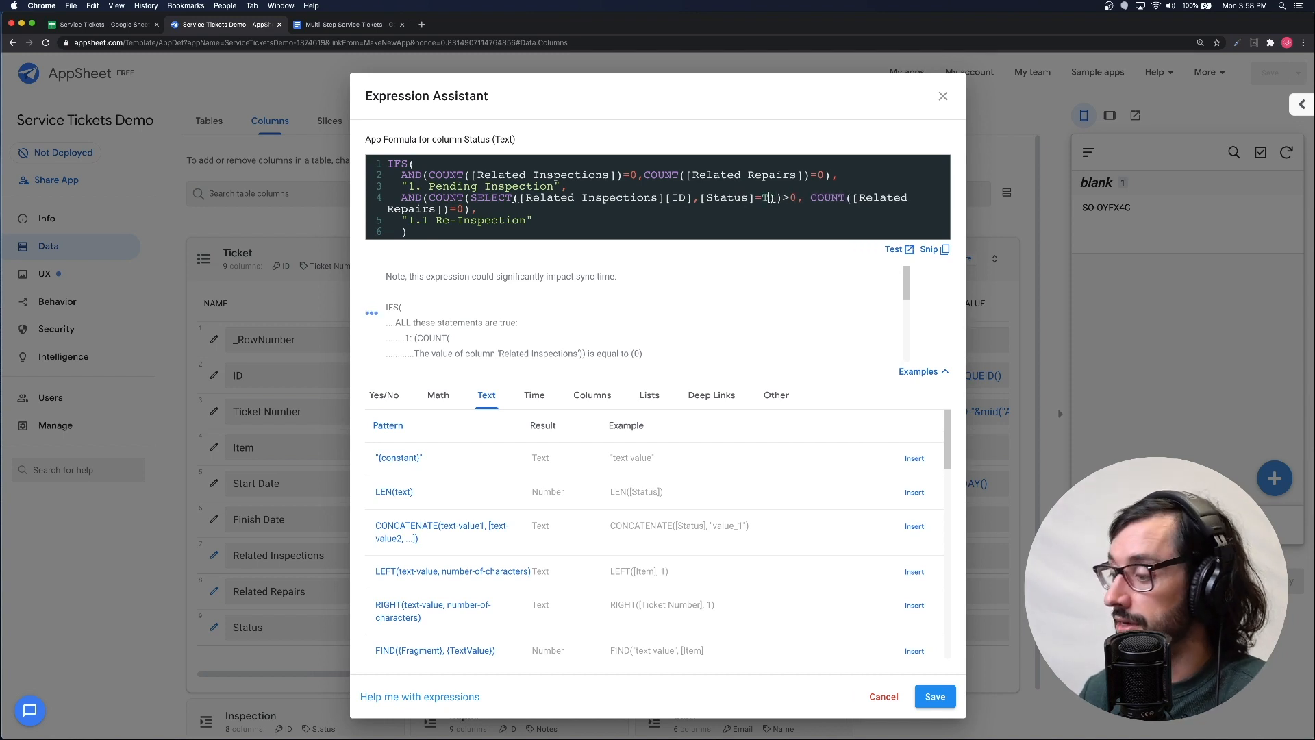
type("RUE")
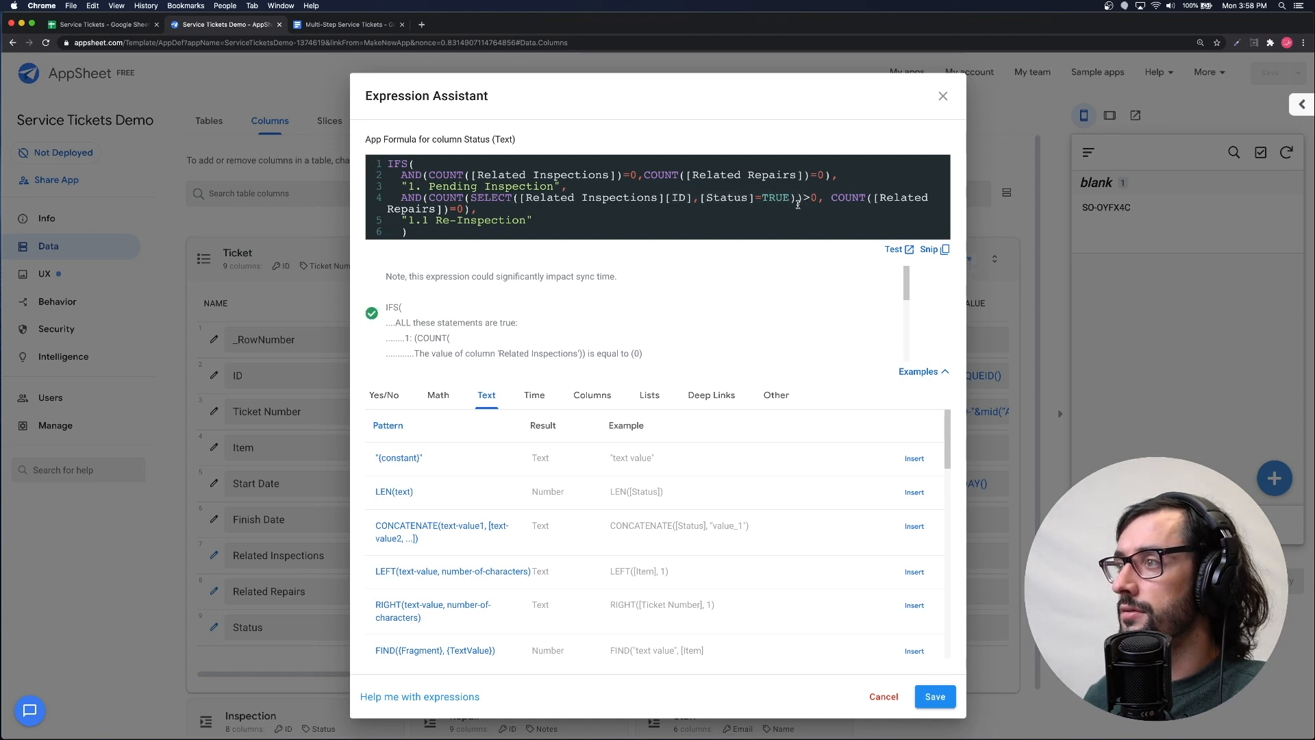
- Change the comparison following the COUNT(SELECT()) expression to <0
left_click_drag(797, 200, 470, 200)
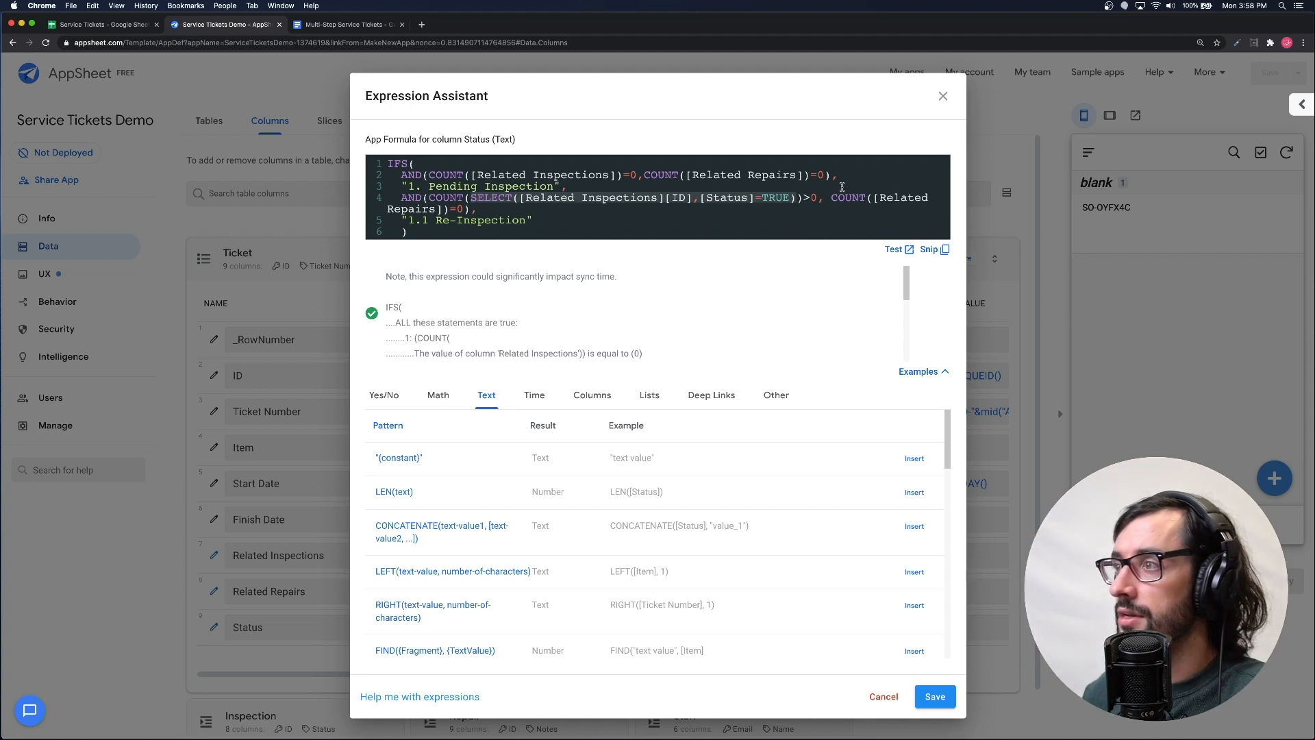
left_click(806, 203)
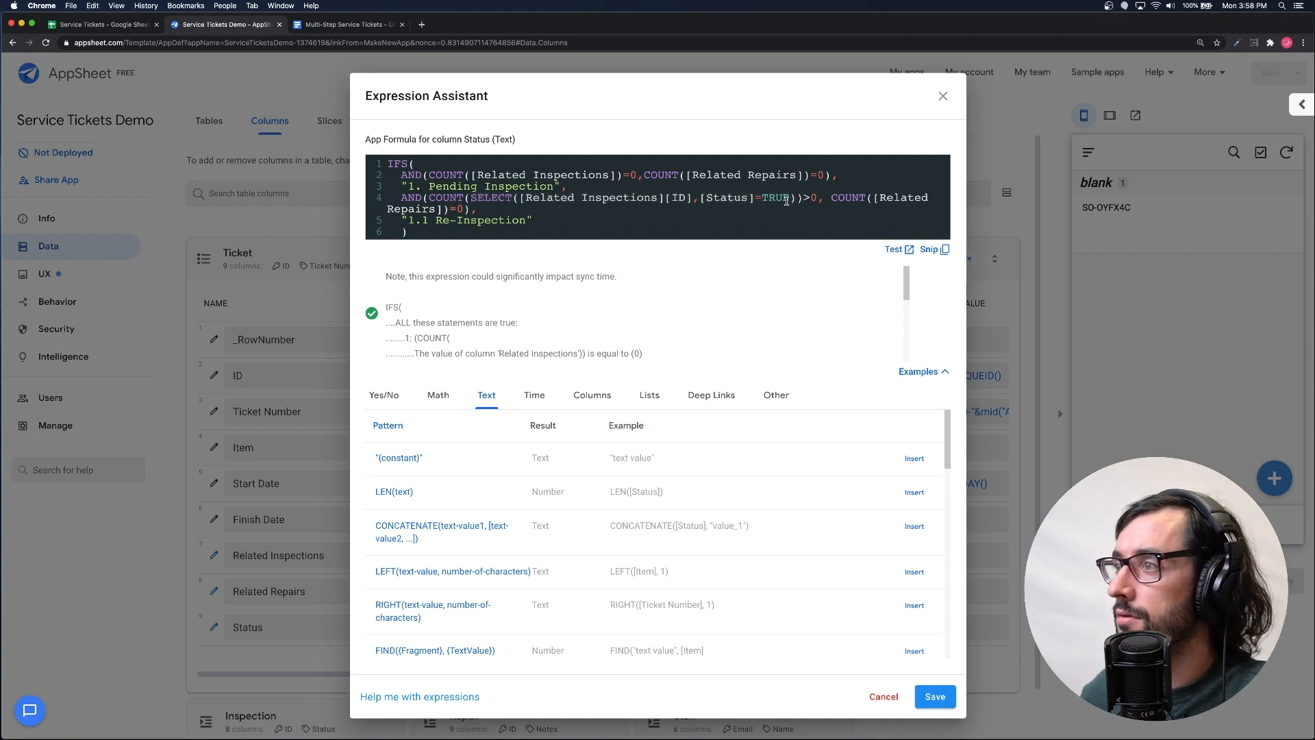
key("BackSpace")
type("<")
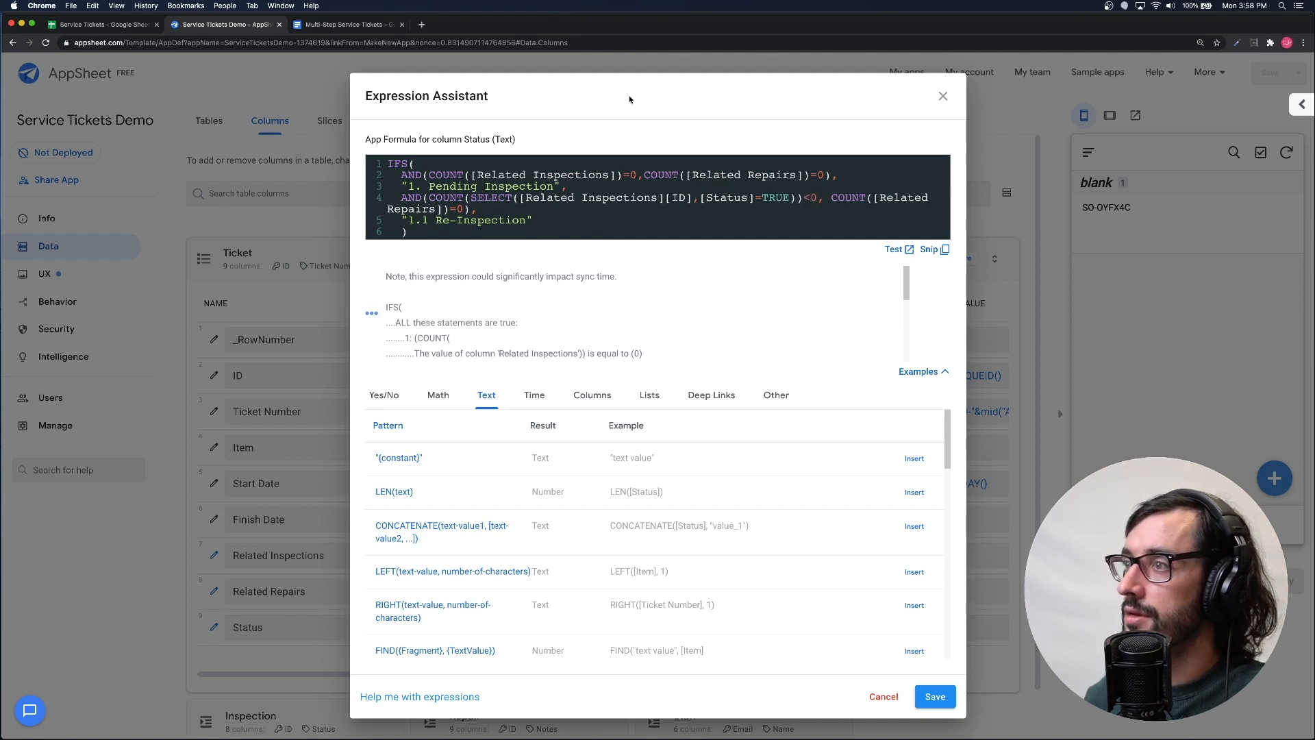
- Put the second AND's conditions on separate lines and insert COUNT([Related Inspections])<>0 between them, reusing the first AND's inspection count
left_click_drag(638, 176, 433, 176)
key("ctrl+c")
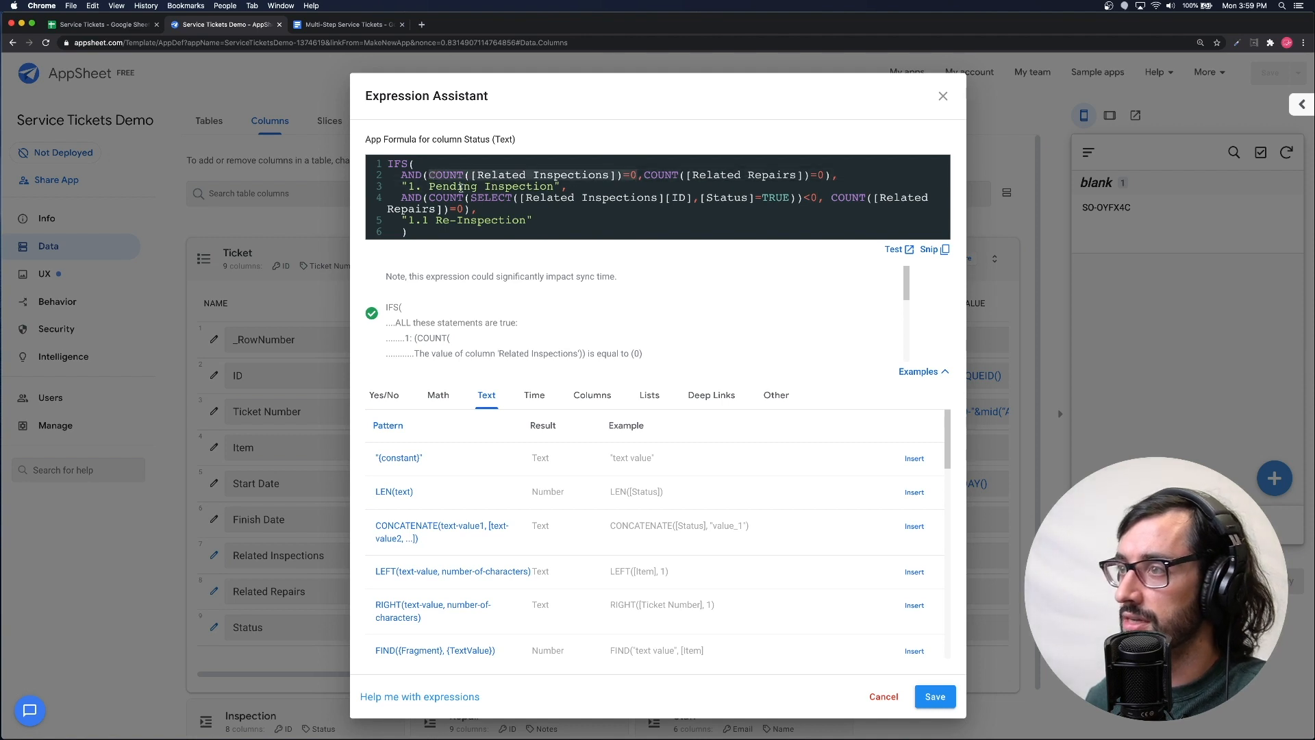
left_click(430, 197)
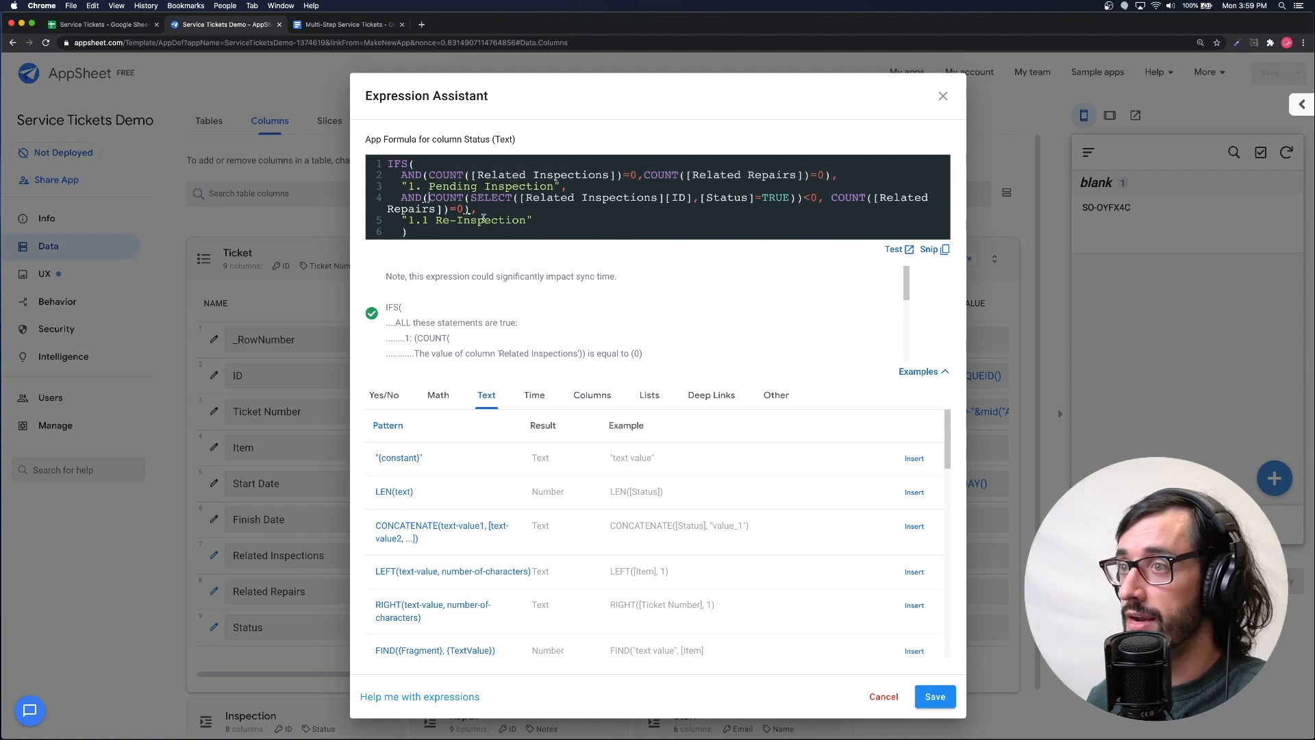
key("Return")
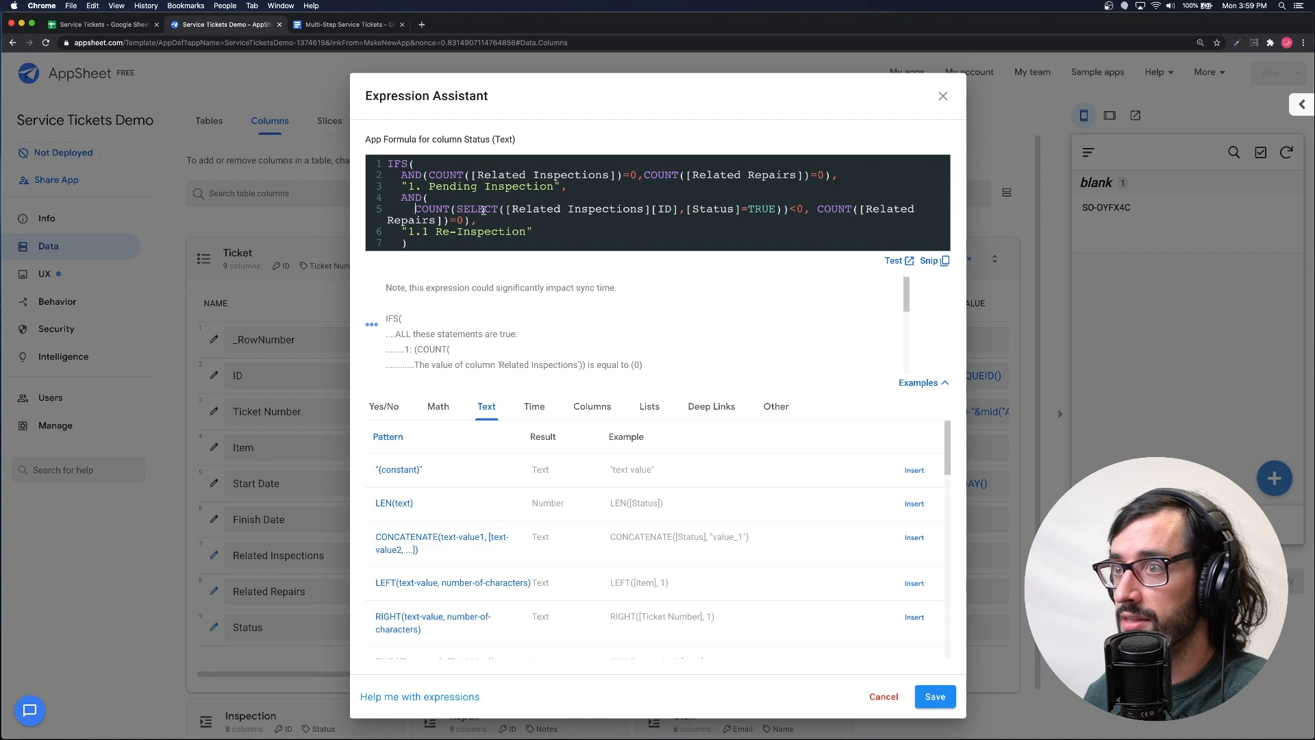
left_click(817, 209)
key("Return")
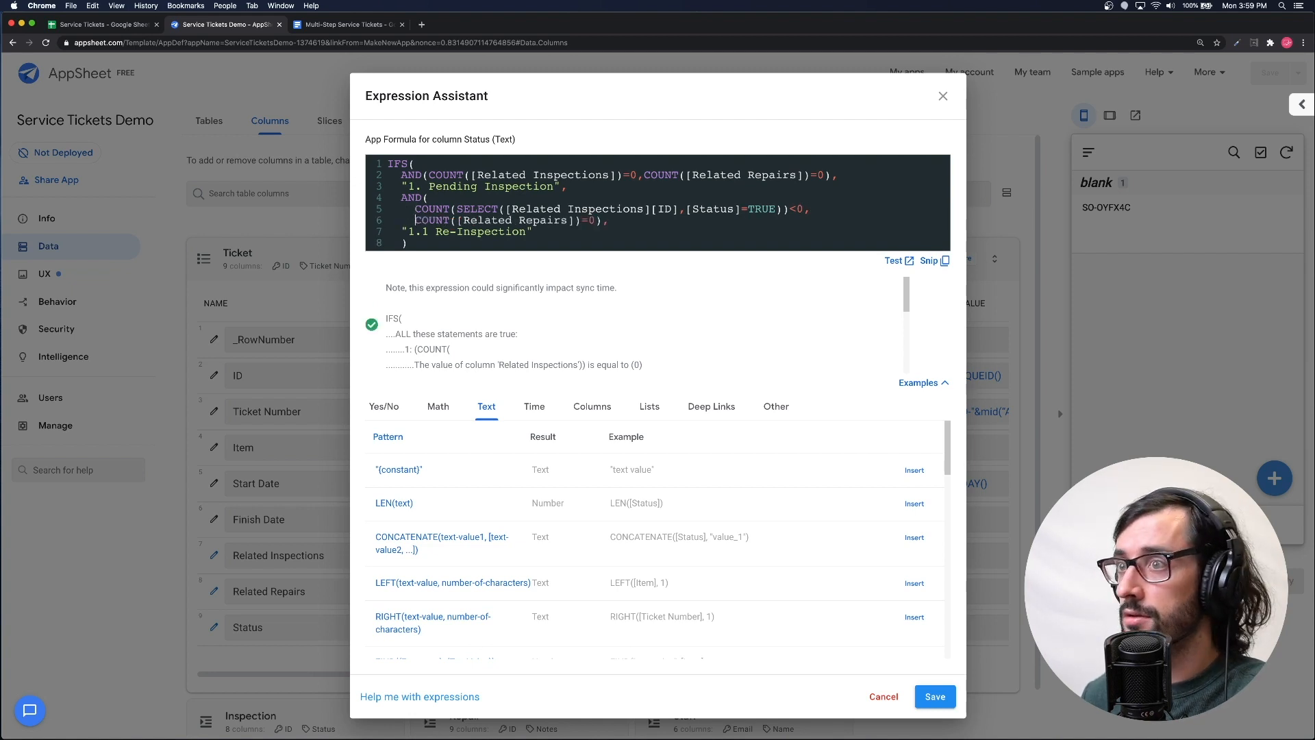
key("Return")
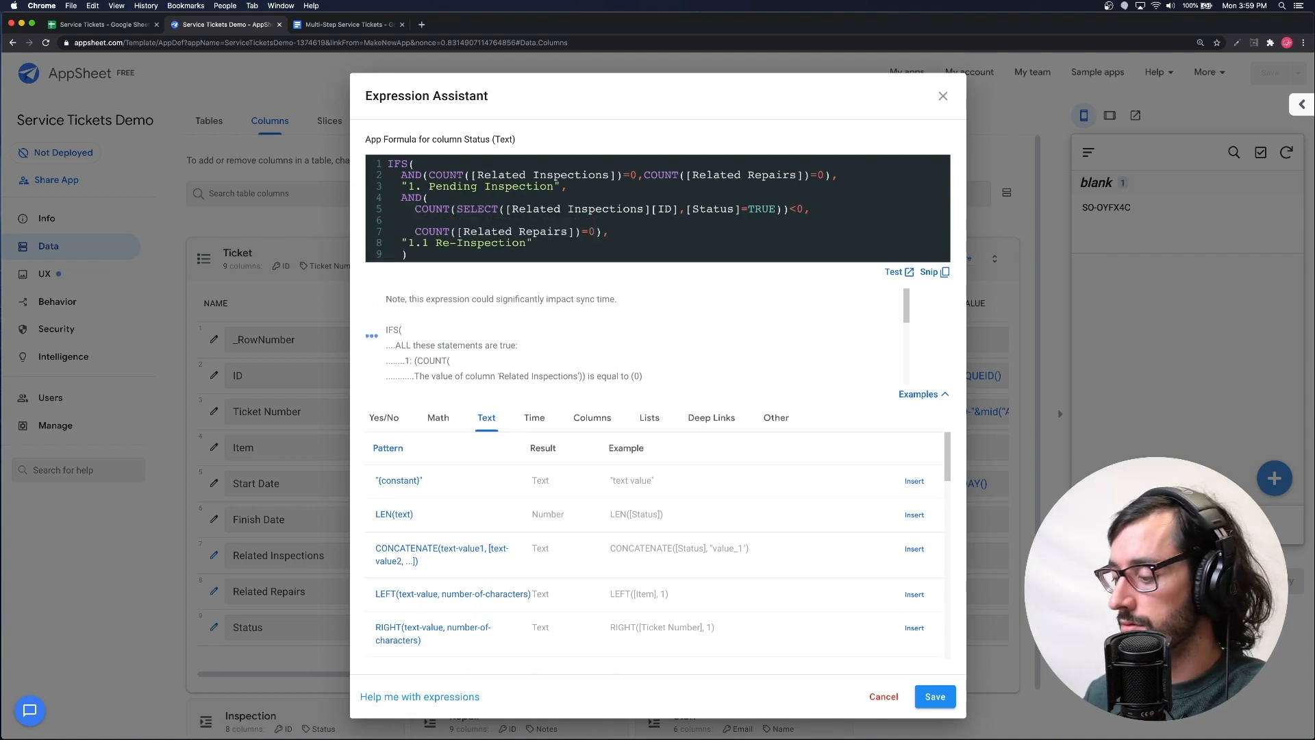
key("Up")
key("ctrl+v")
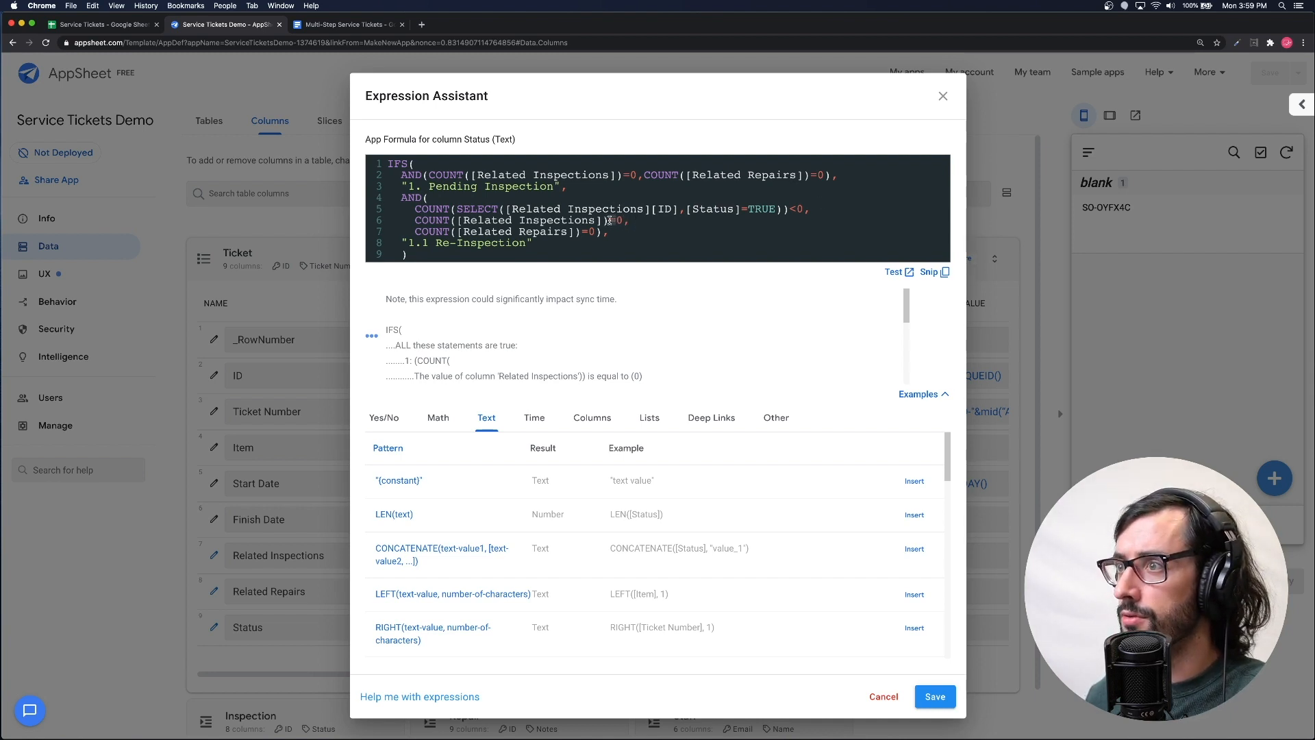
type("<>")
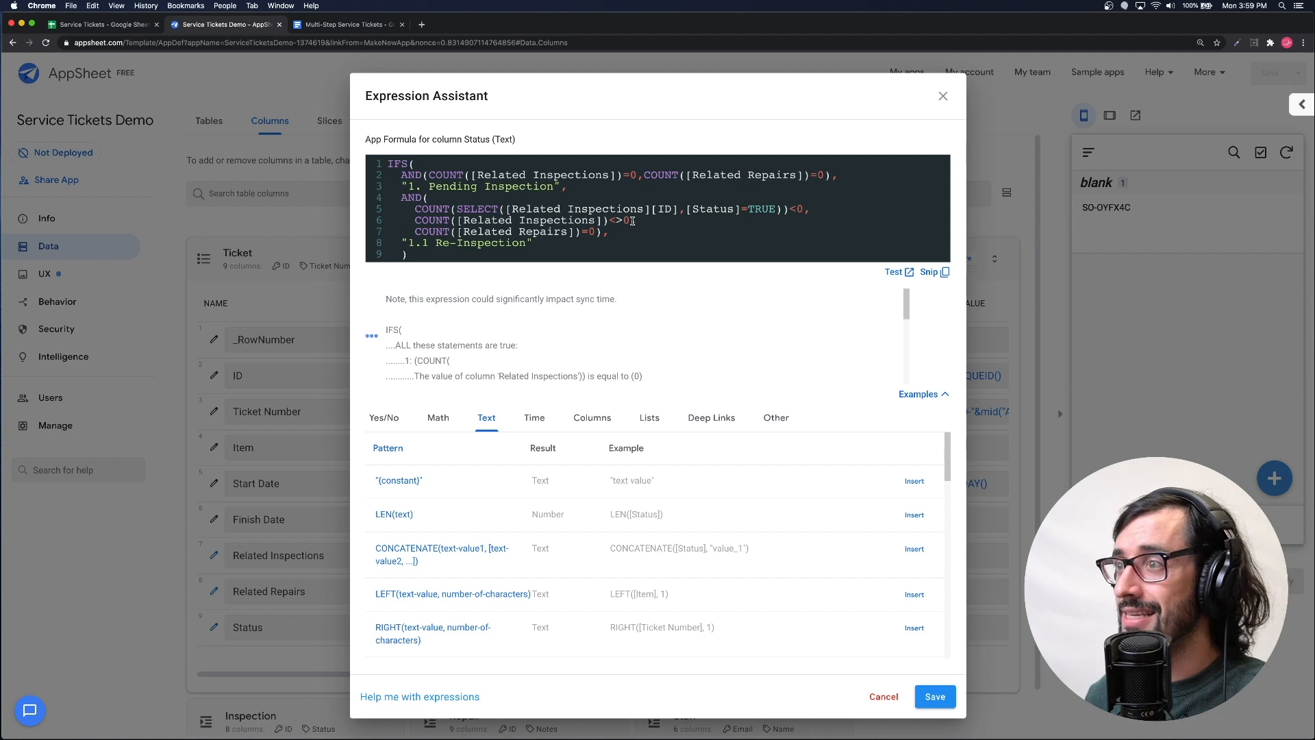
- Change the comparison following the COUNT(SELECT()) expression in the second AND to =0
left_click(473, 218)
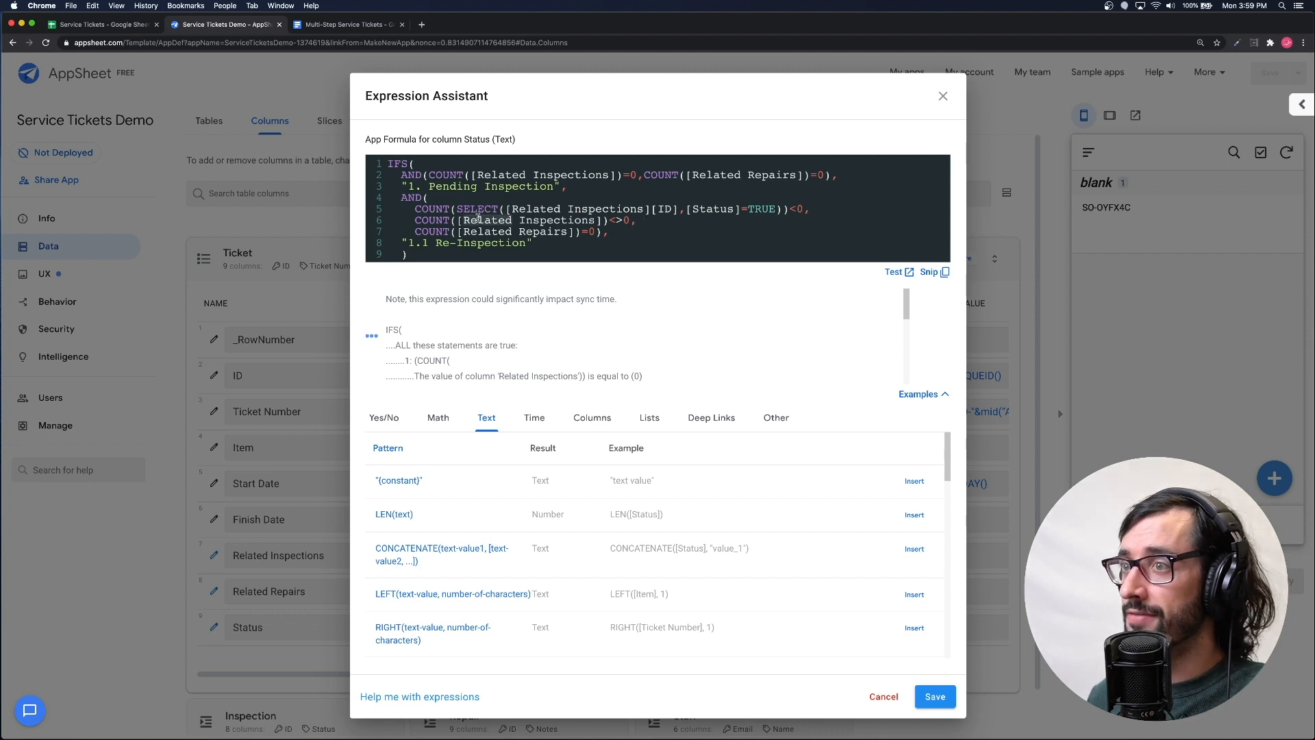
left_click(468, 208)
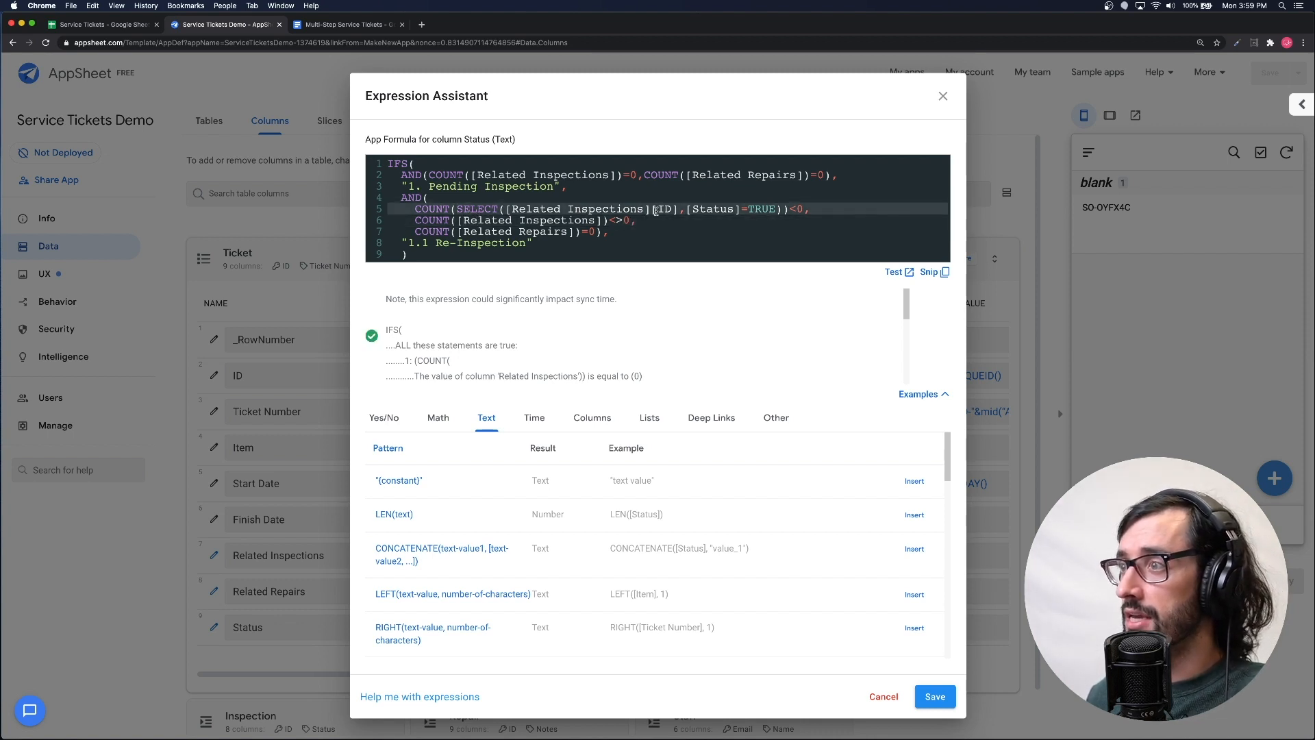
double_click(756, 212)
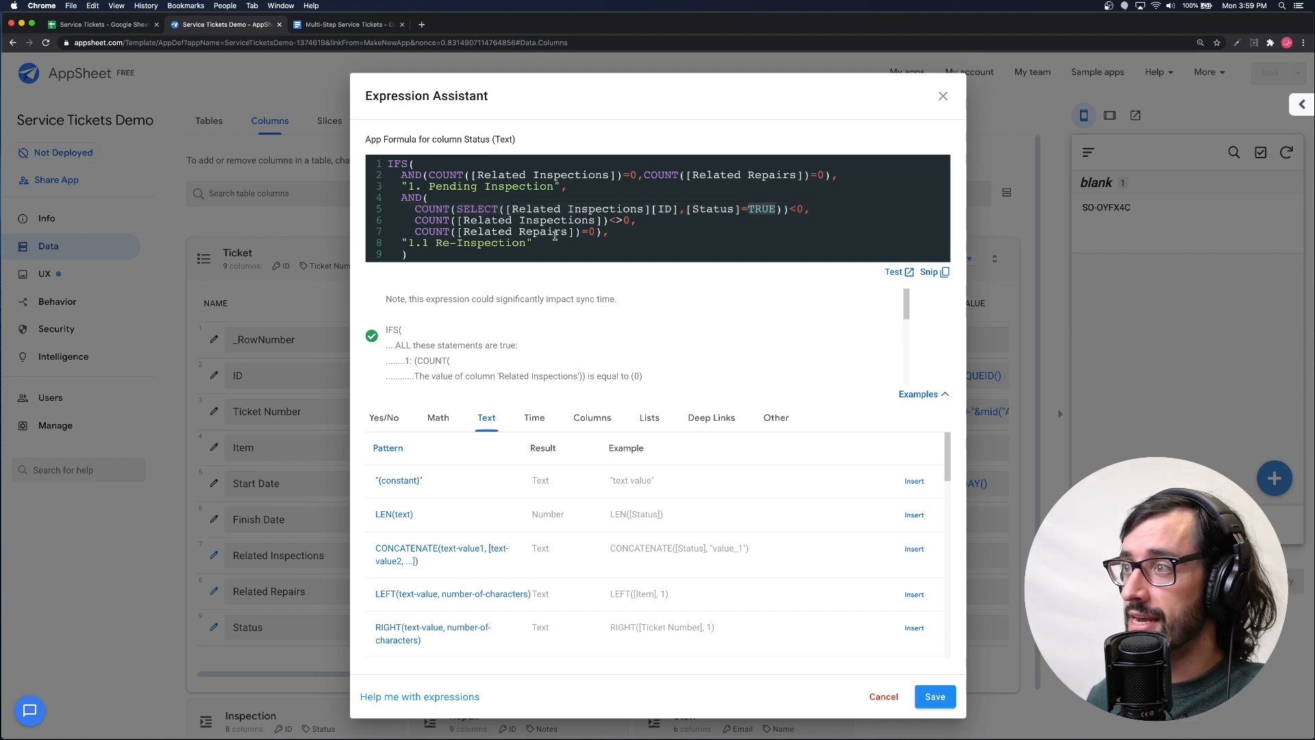
left_click(800, 210)
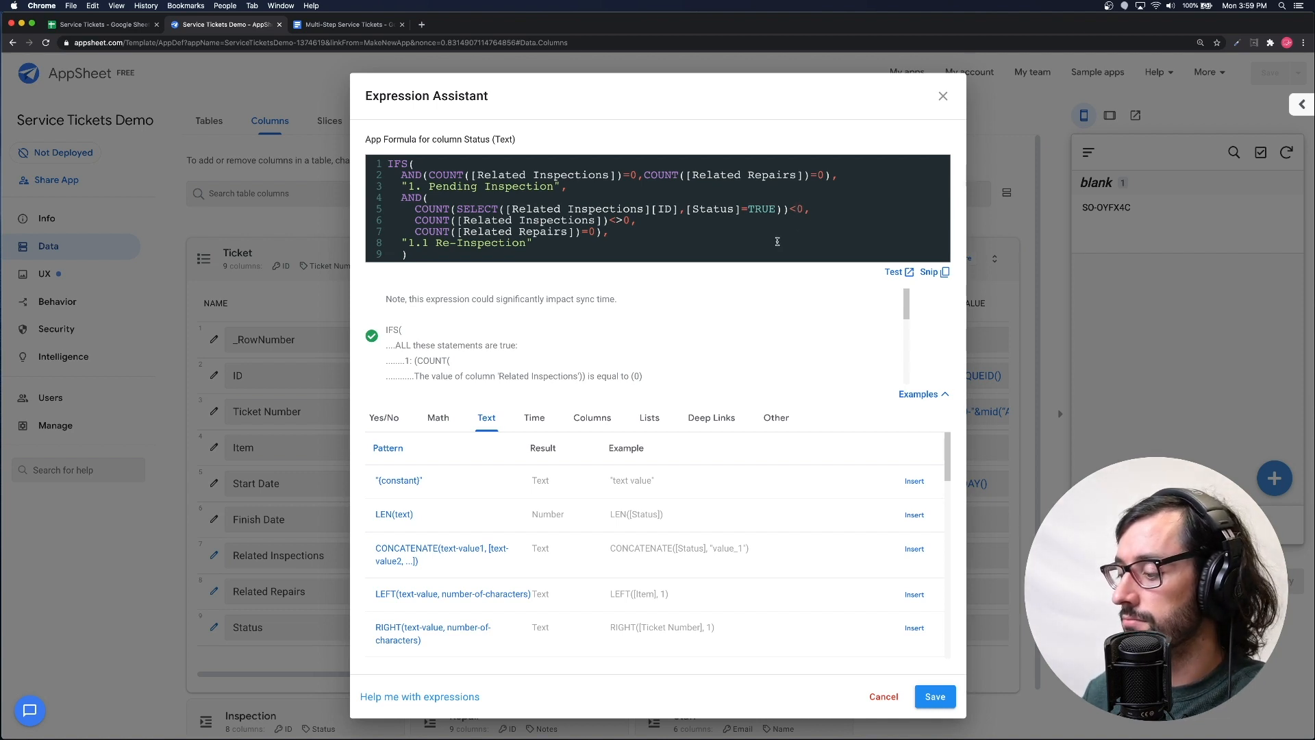
key("Left")
key("BackSpace")
type("=")
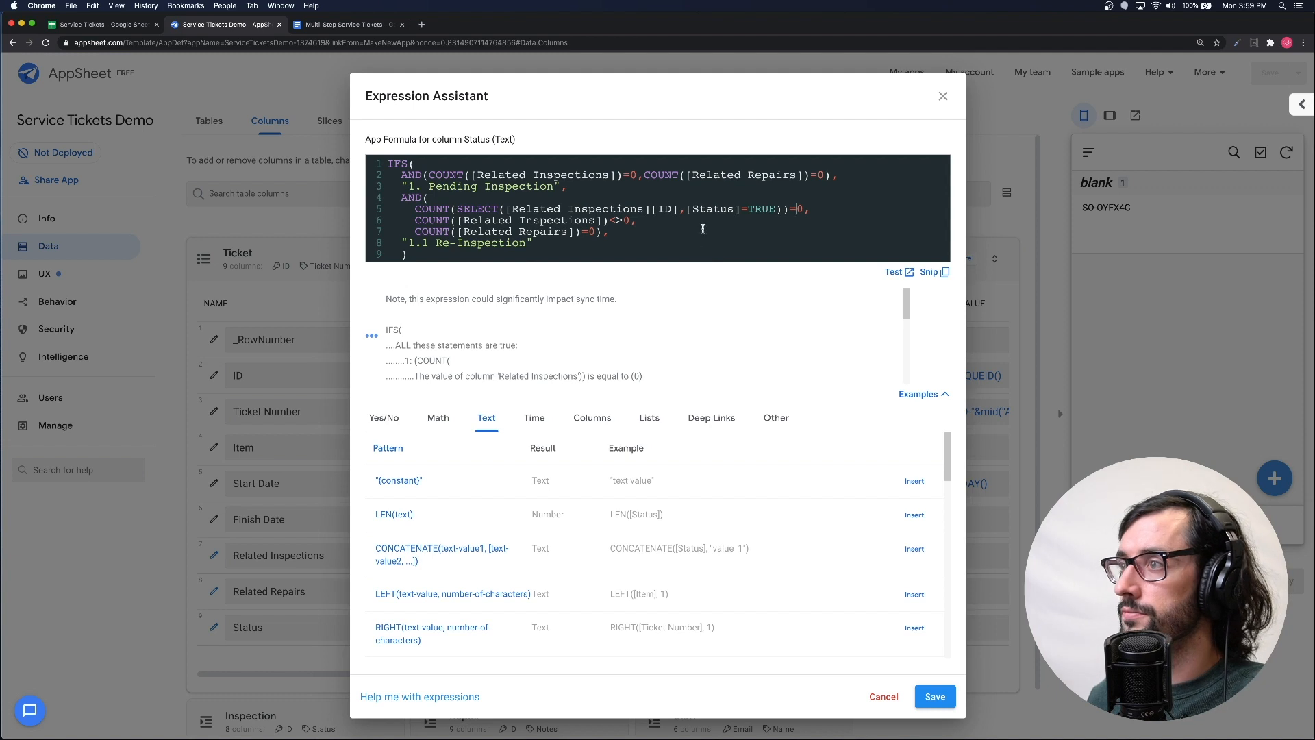
- Review the second AND's inspection and repair conditions, and save the Status formula
left_click(655, 223)
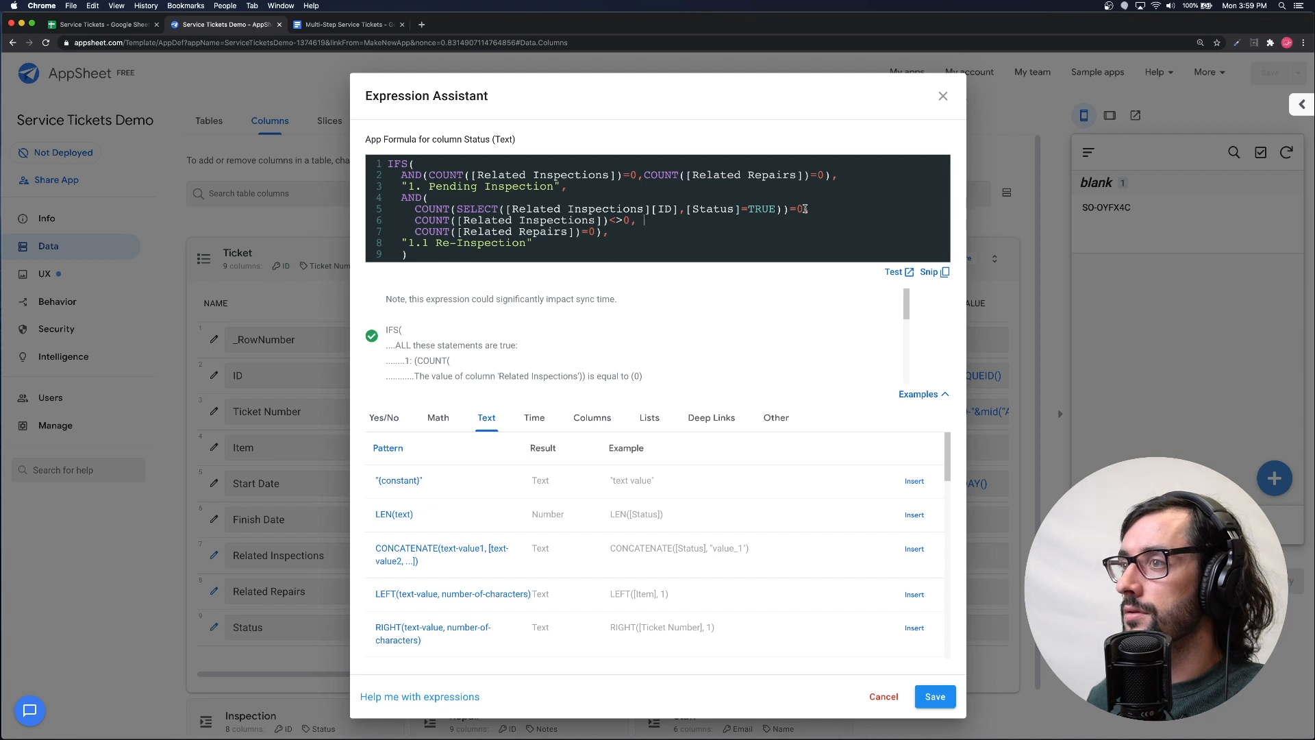
left_click(519, 234)
double_click(608, 233)
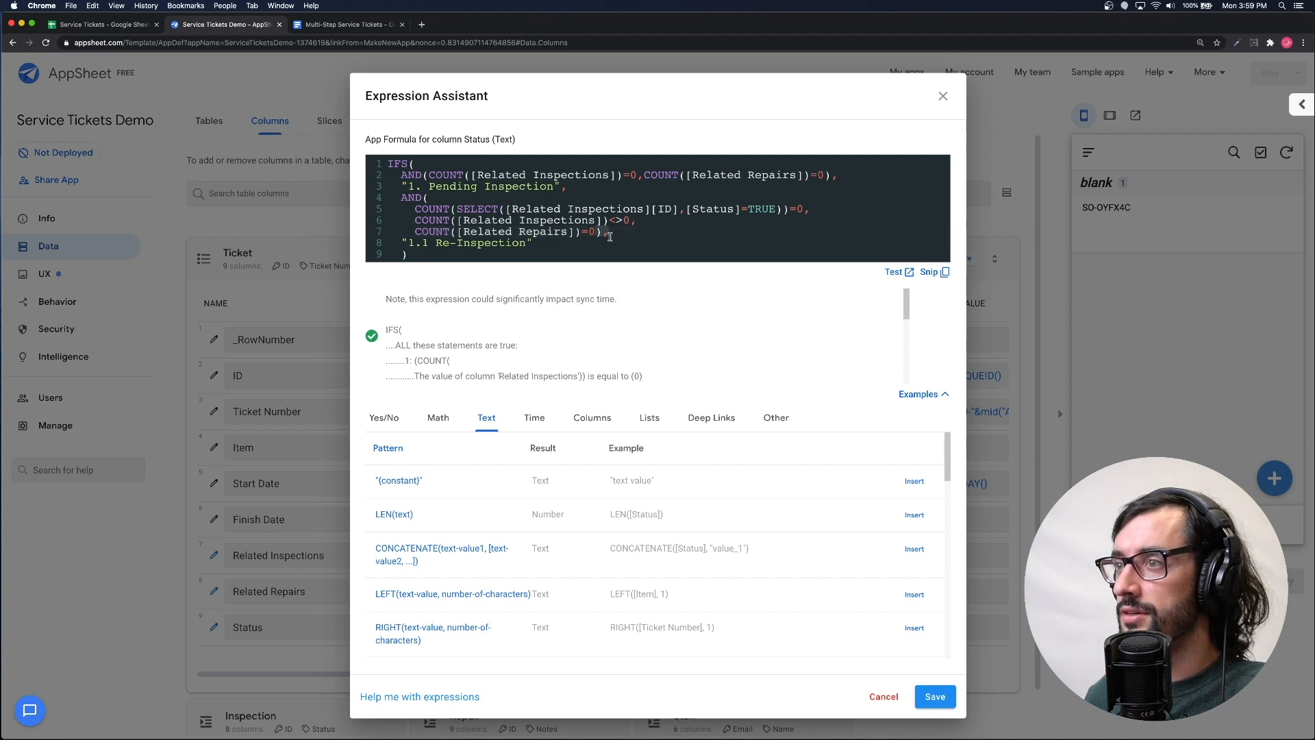
left_click(610, 236)
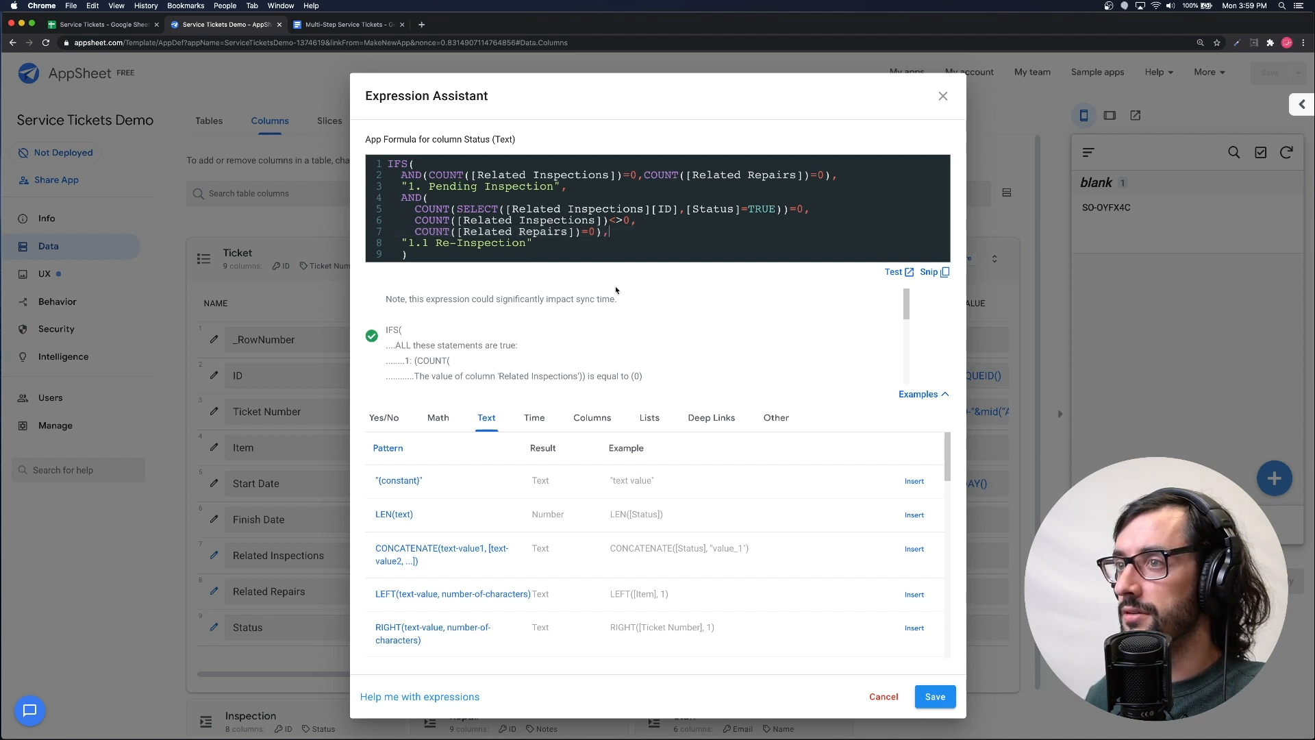
left_click(934, 698)
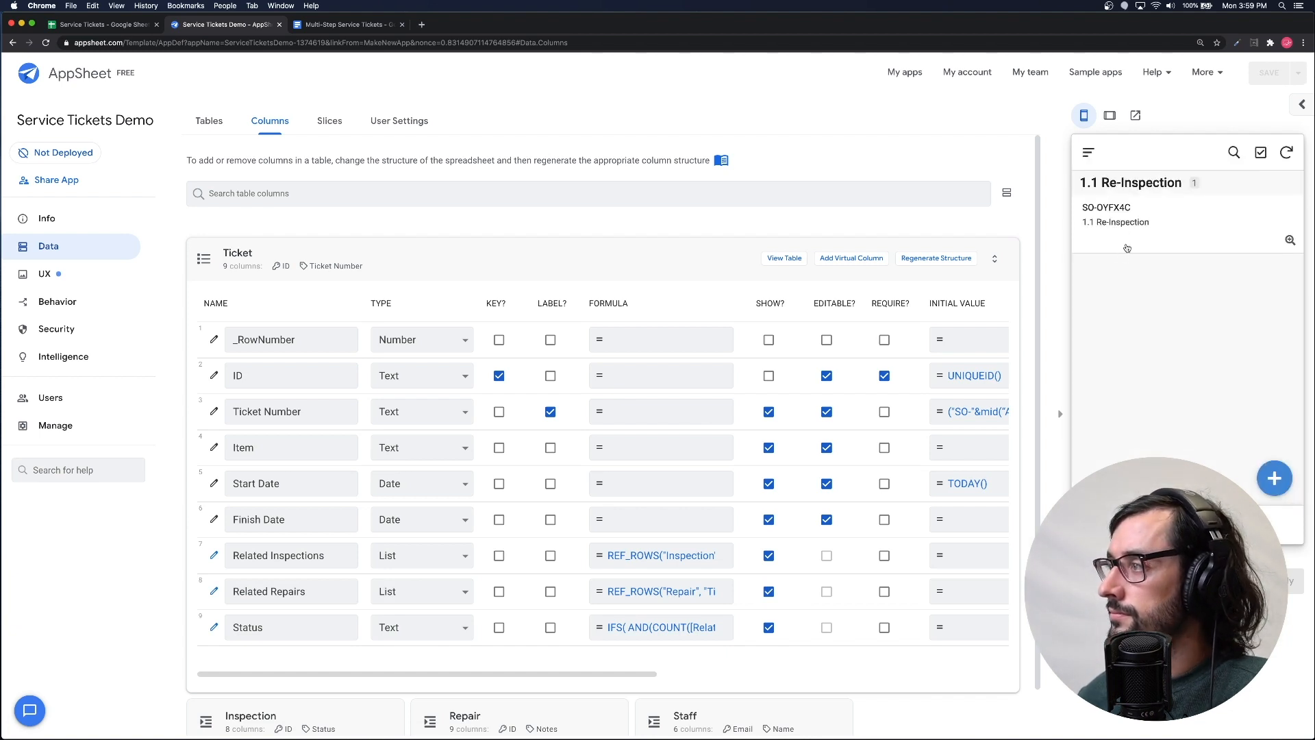
- Start a new inspection from the re-inspection ticket in the app preview and set its Status to Y
left_click(1127, 245)
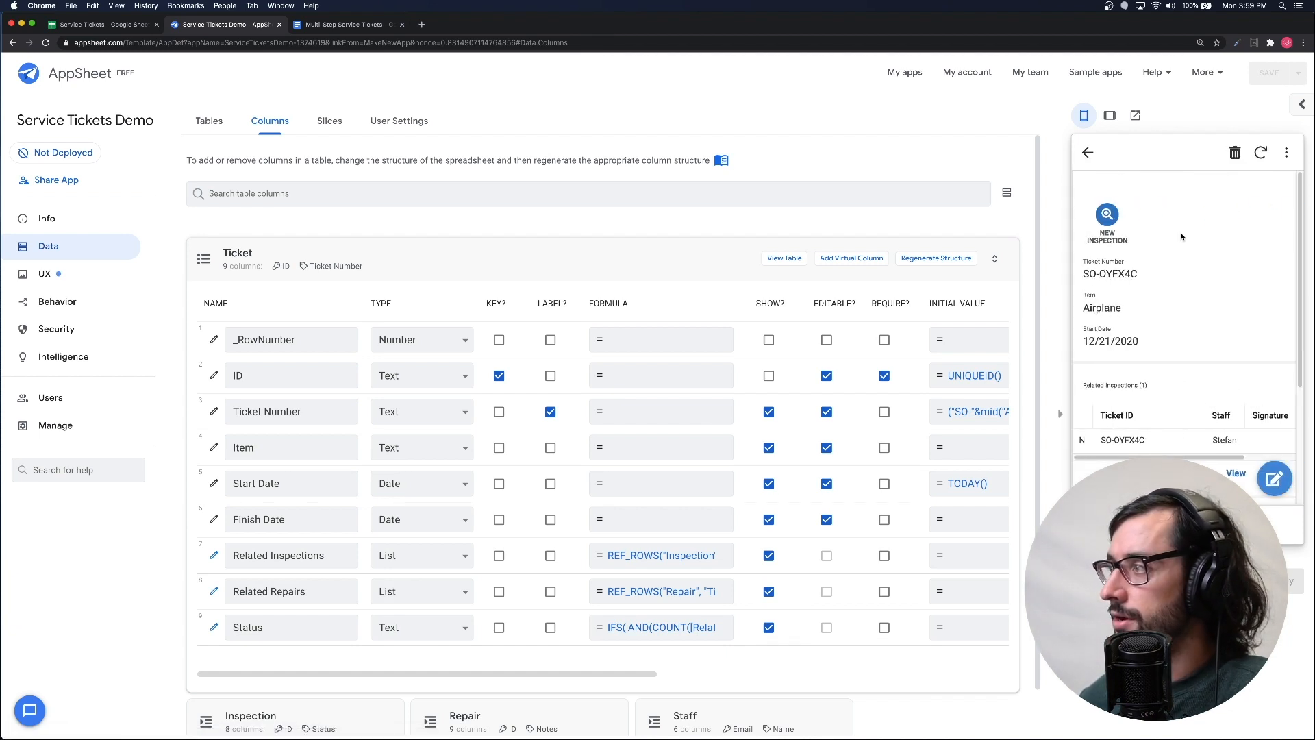
left_click(1105, 218)
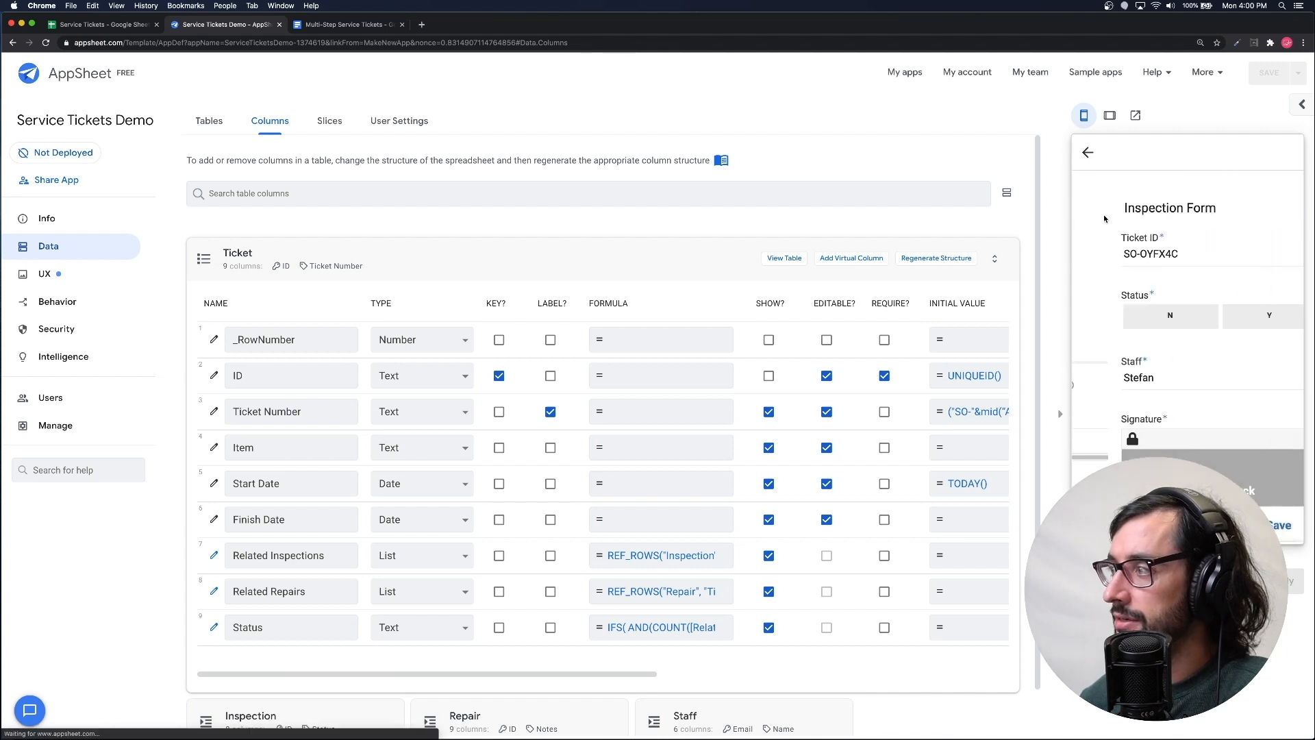
left_click(1216, 316)
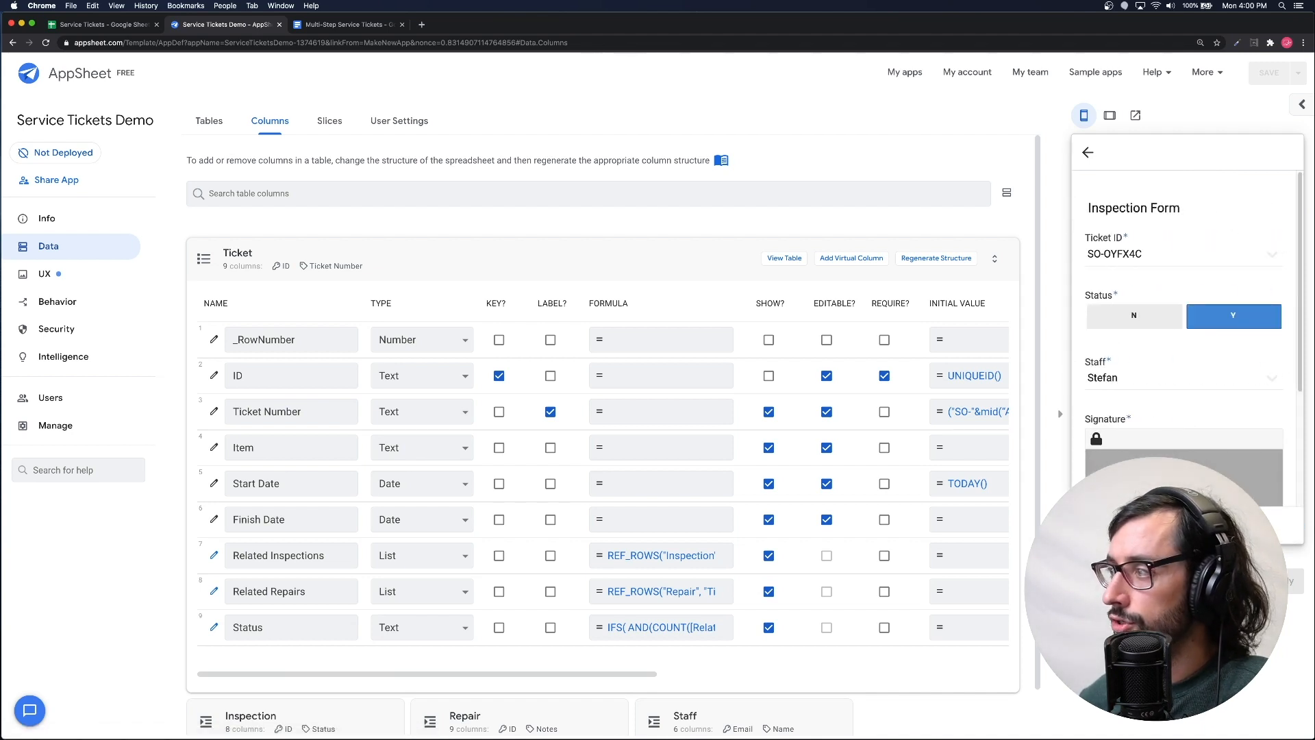
- Draw a smiley face in the inspection's Signature field, save the inspection, and return to the ticket list
scroll(1185, 309, "down", 3)
left_click(1163, 302)
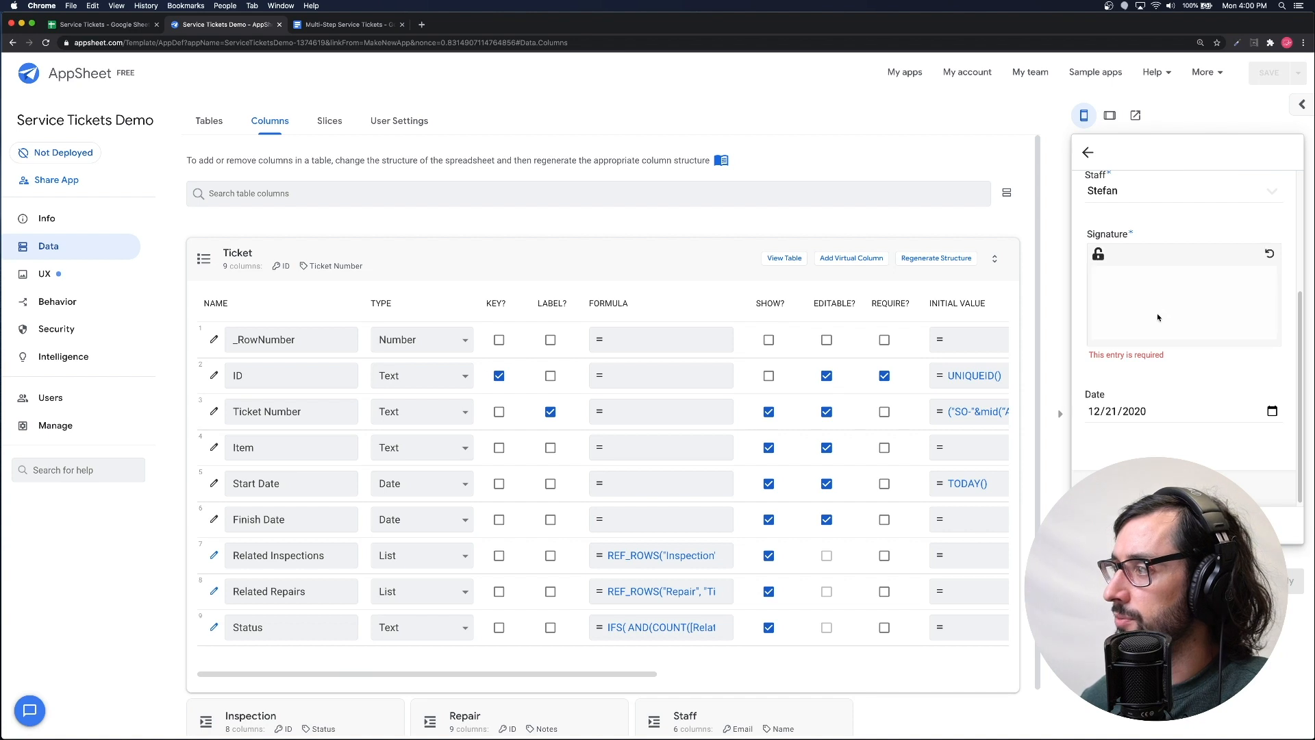
left_click_drag(1149, 301, 1187, 293)
left_click(1157, 312)
left_click(1171, 314)
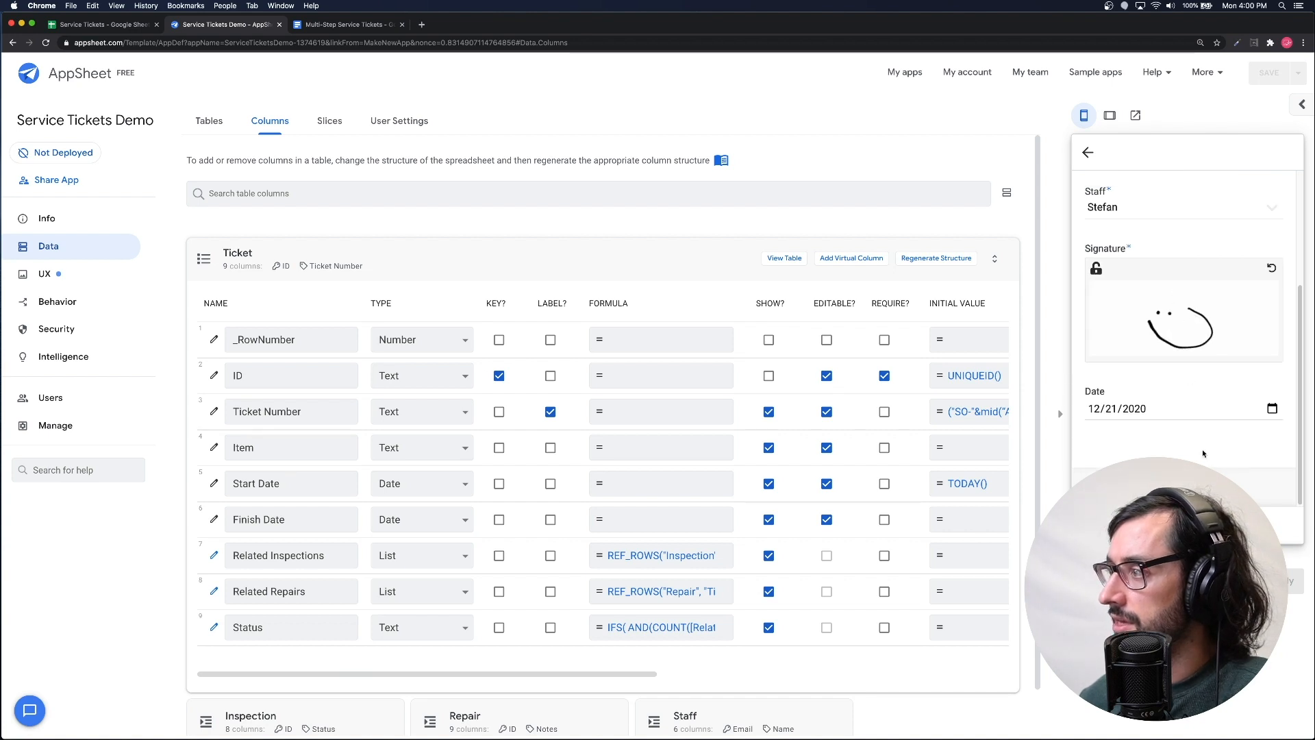
left_click(1213, 487)
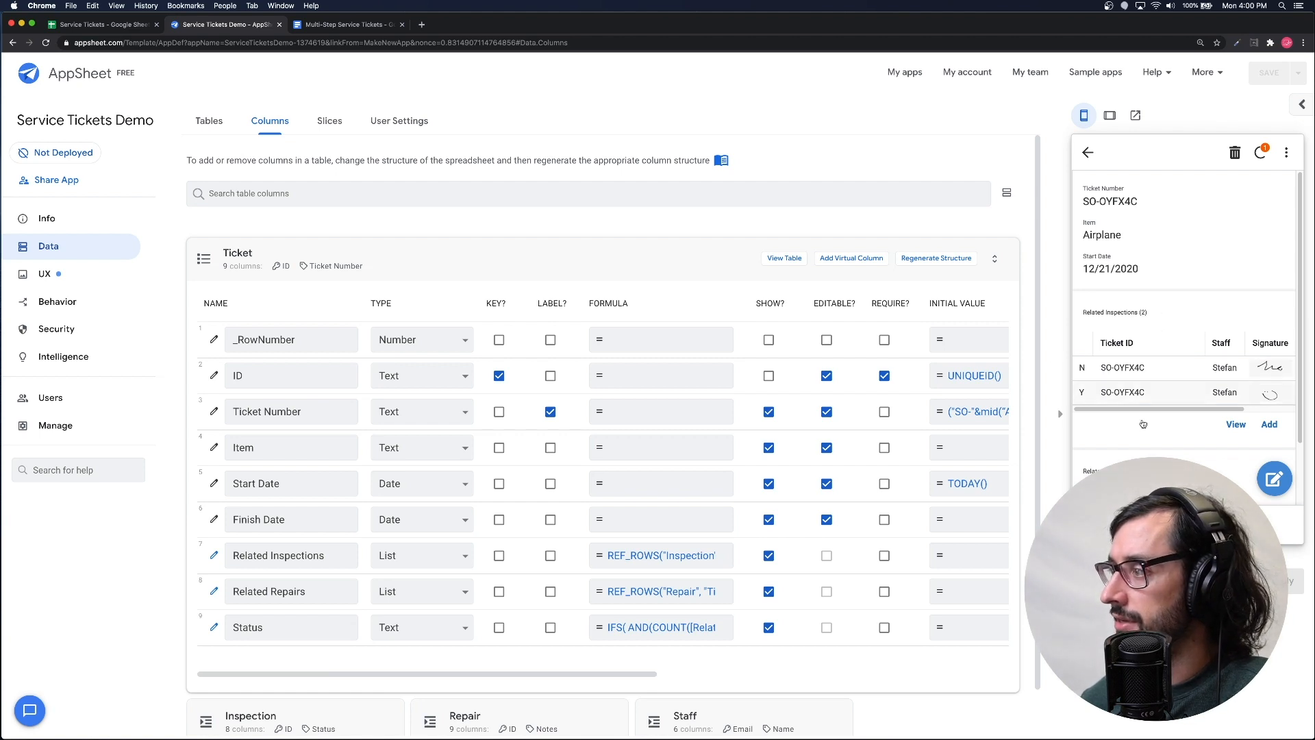
left_click(1088, 152)
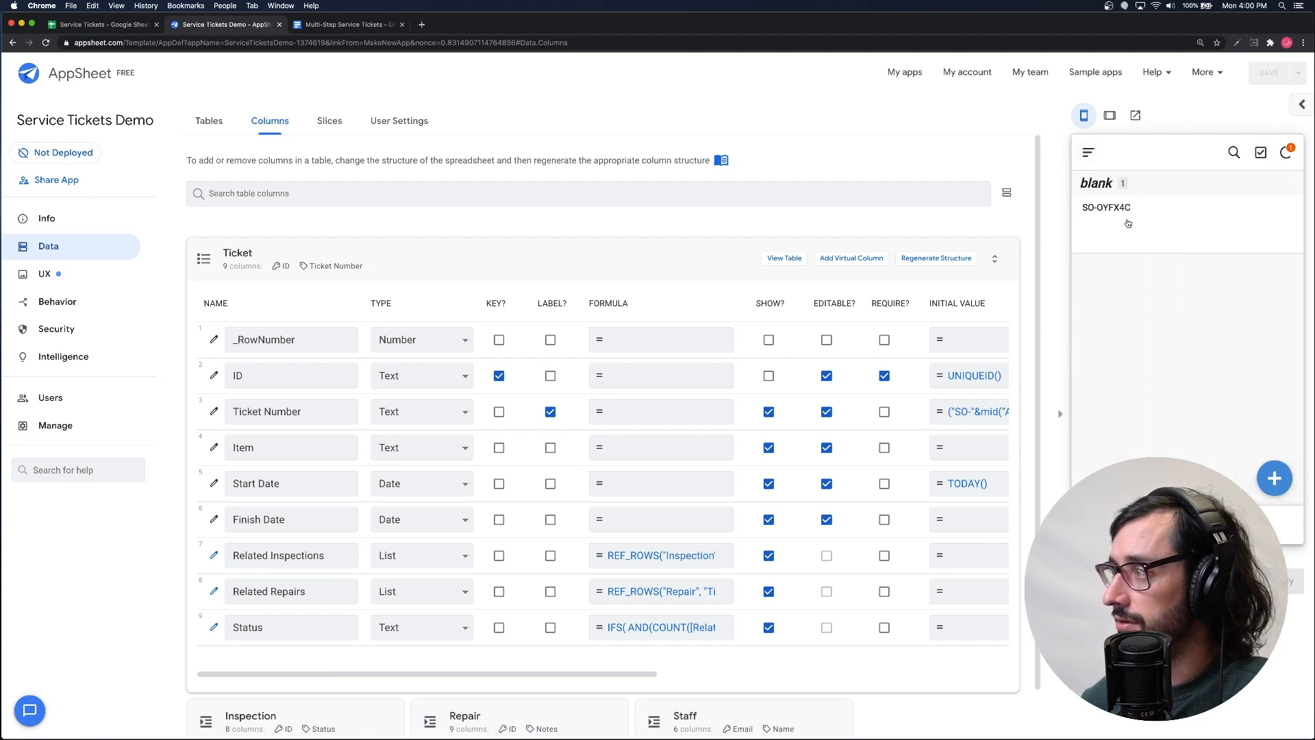
- Reopen the Ticket table's Status formula and duplicate the second AND block with its "1.1 Re-Inspection" result below the original, separated by a comma
left_click(214, 628)
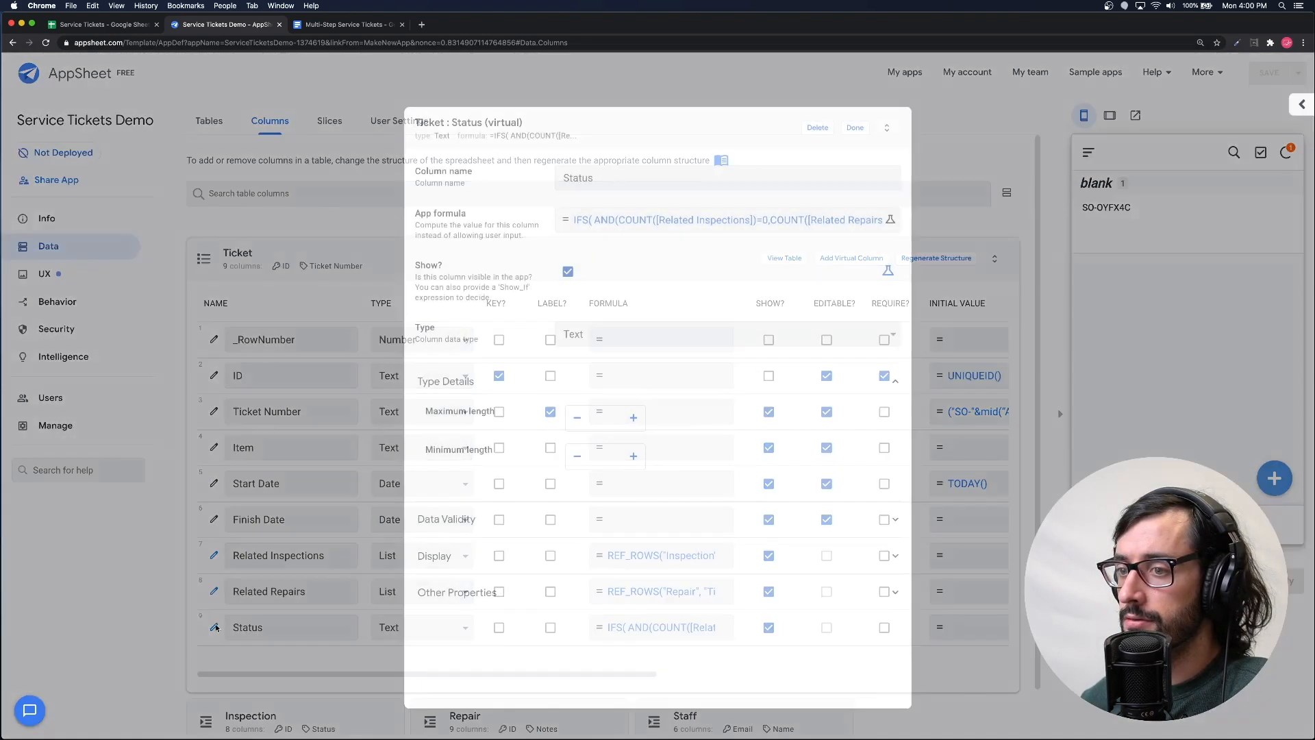
left_click(605, 221)
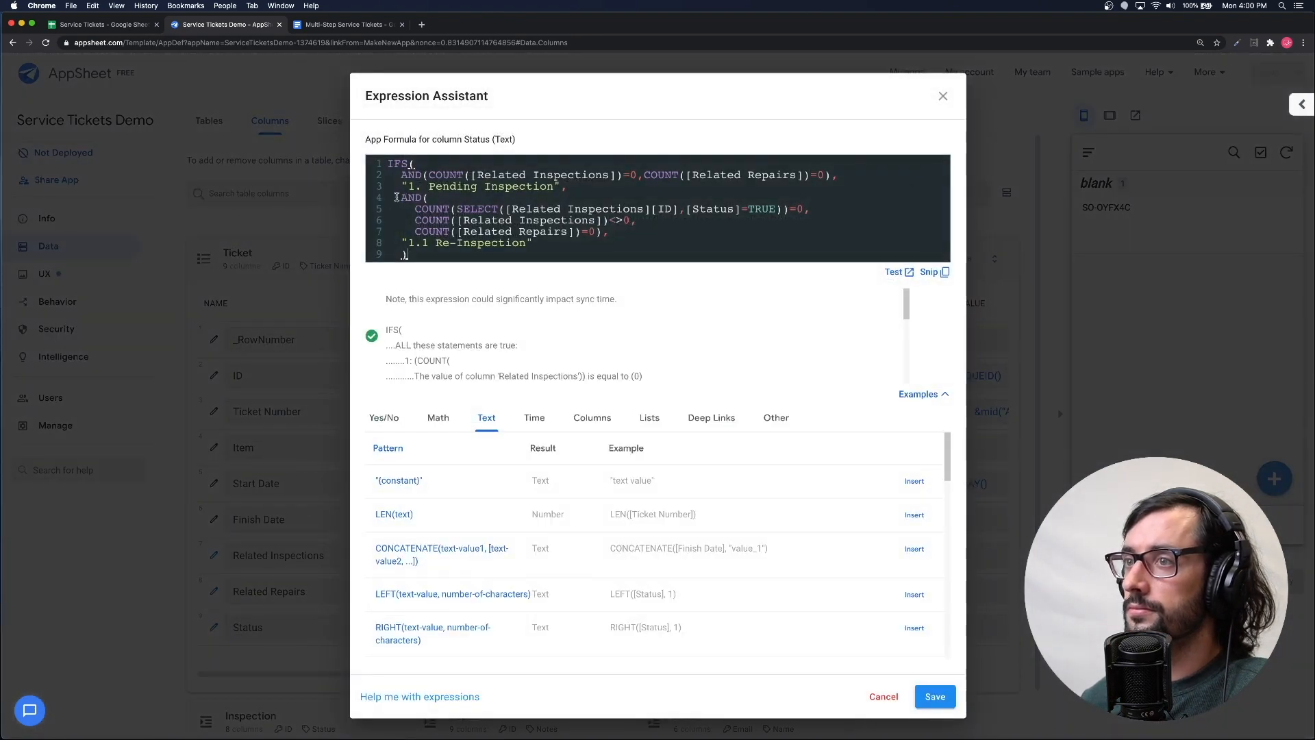
left_click_drag(403, 198, 502, 241)
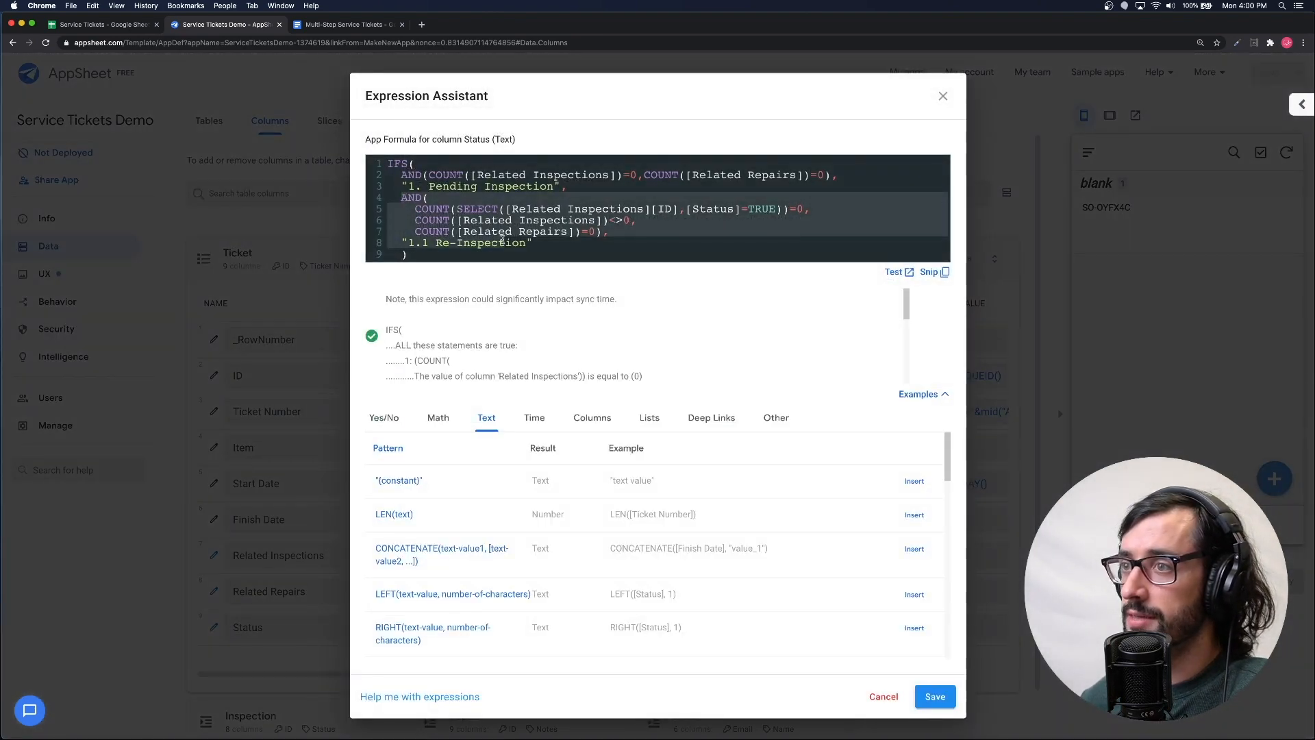
left_click(568, 234)
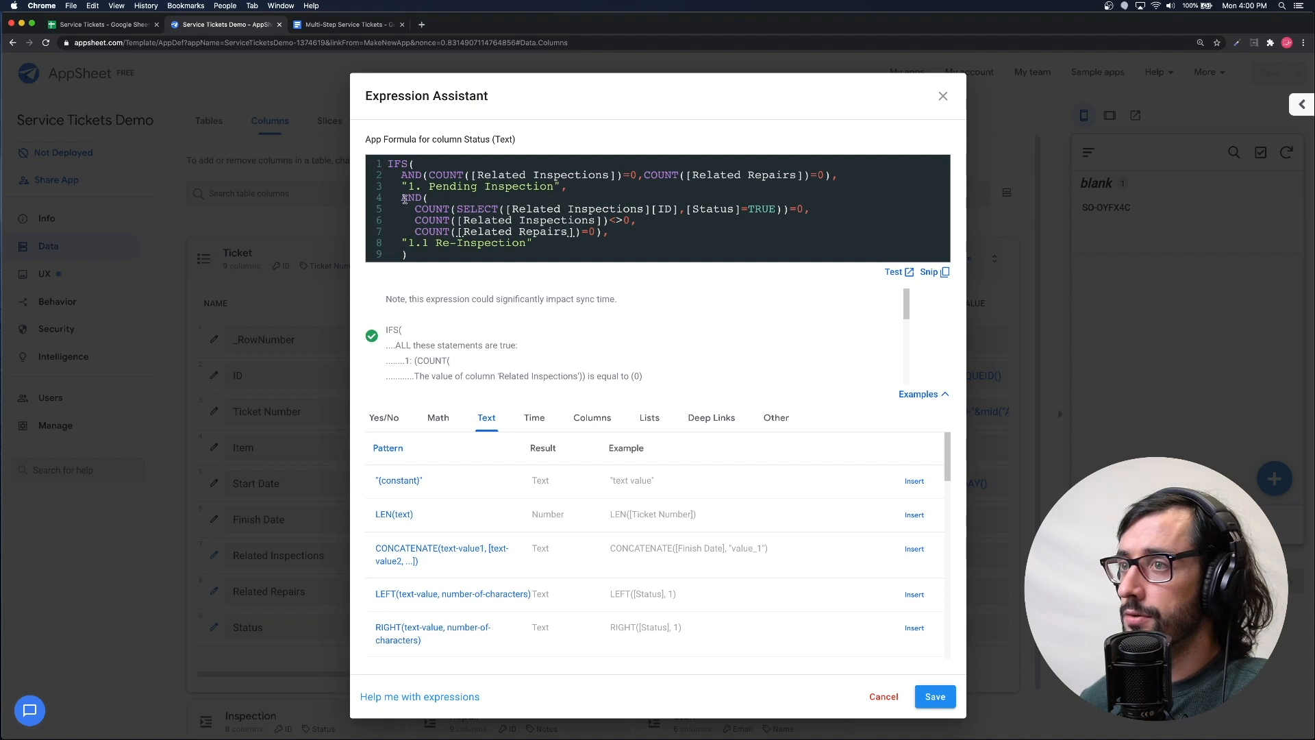
left_click_drag(401, 198, 546, 244)
key("ctrl+c")
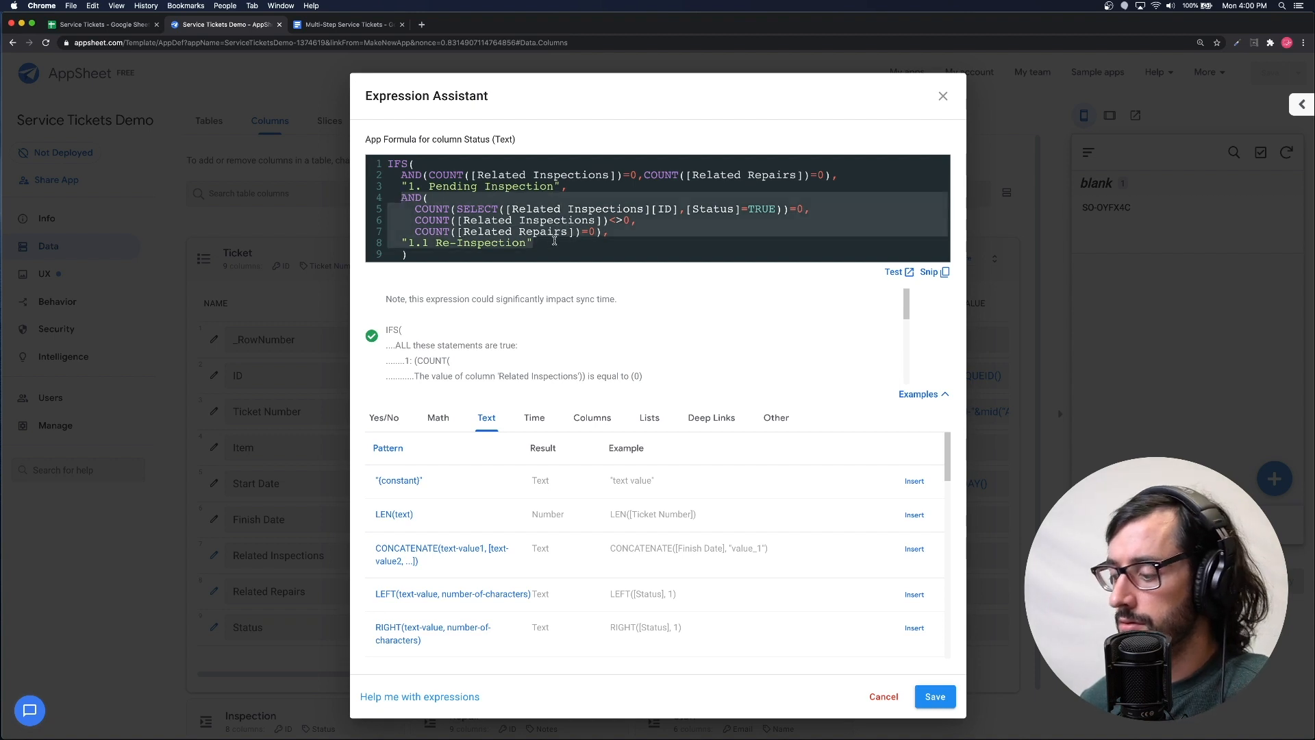
left_click(541, 244)
type(",")
key("Return")
key("ctrl+v")
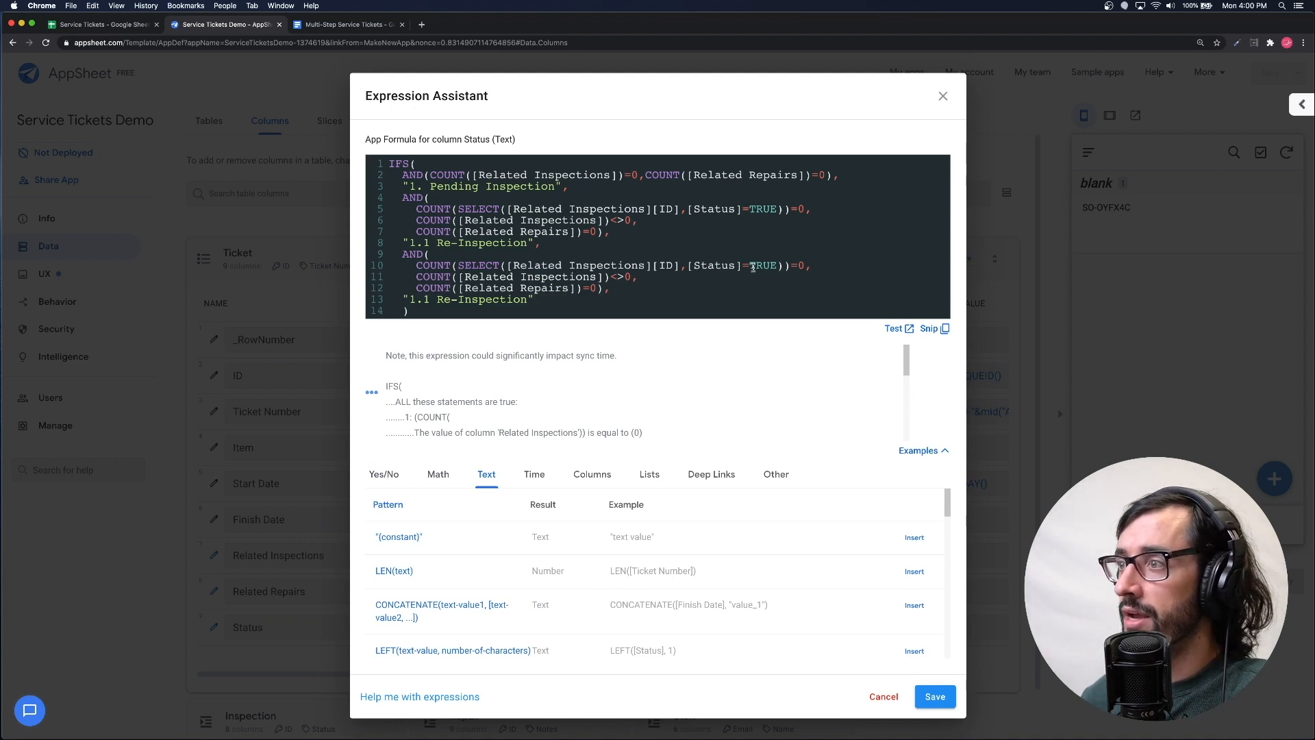
- Change the COUNT(SELECT()) comparison in the third AND to >0 and review its remaining two conditions
left_click(798, 266)
key("BackSpace")
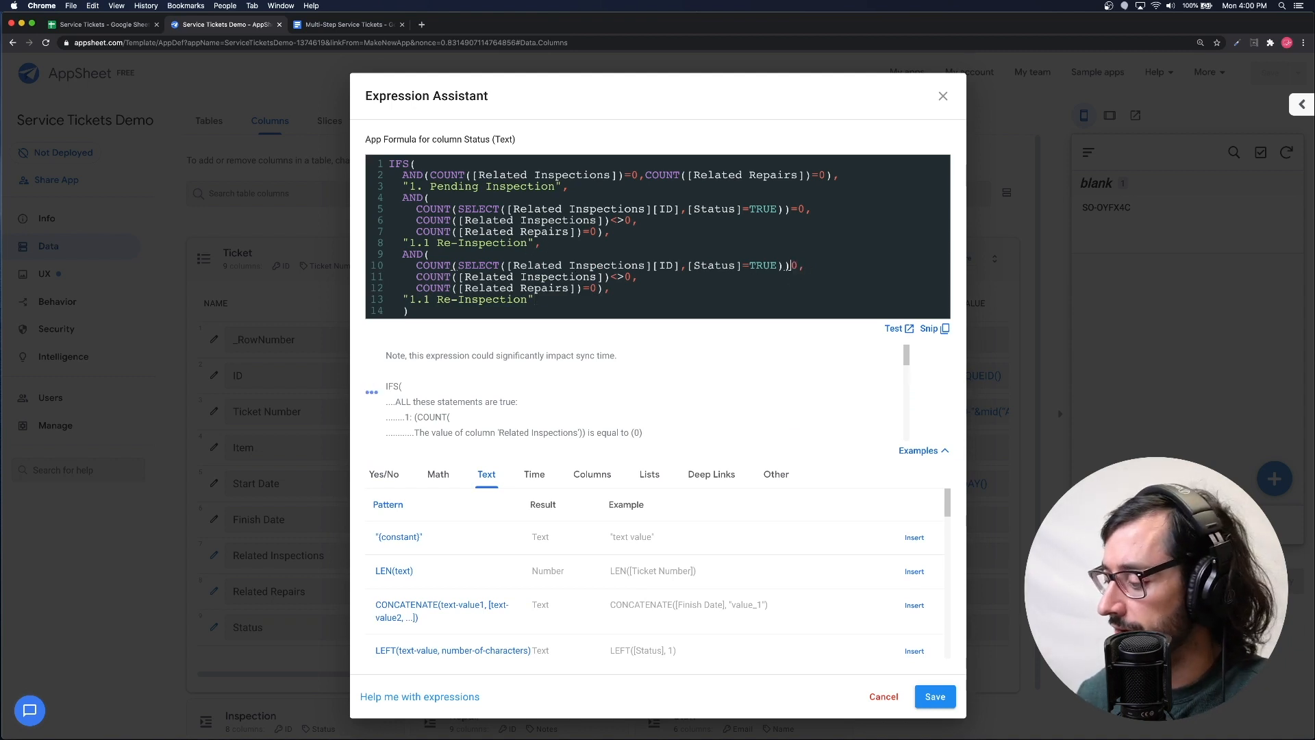
type(">")
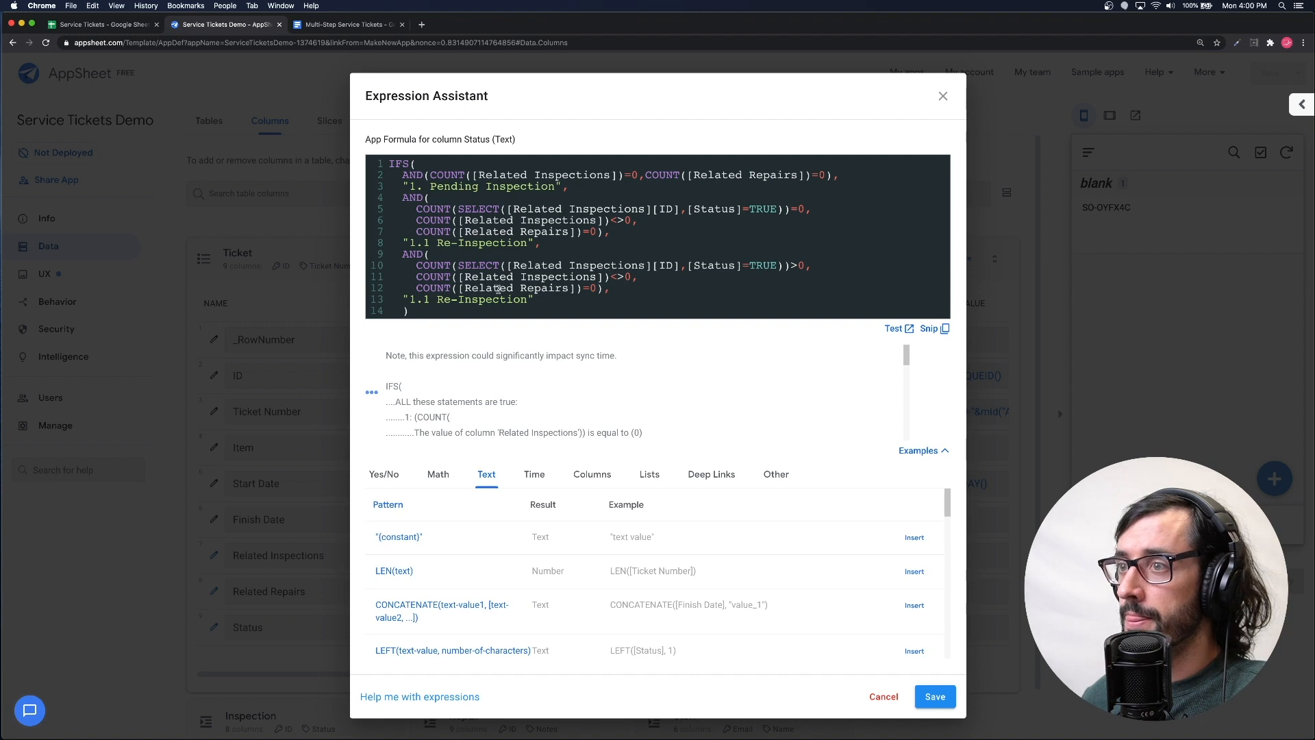
left_click(437, 279)
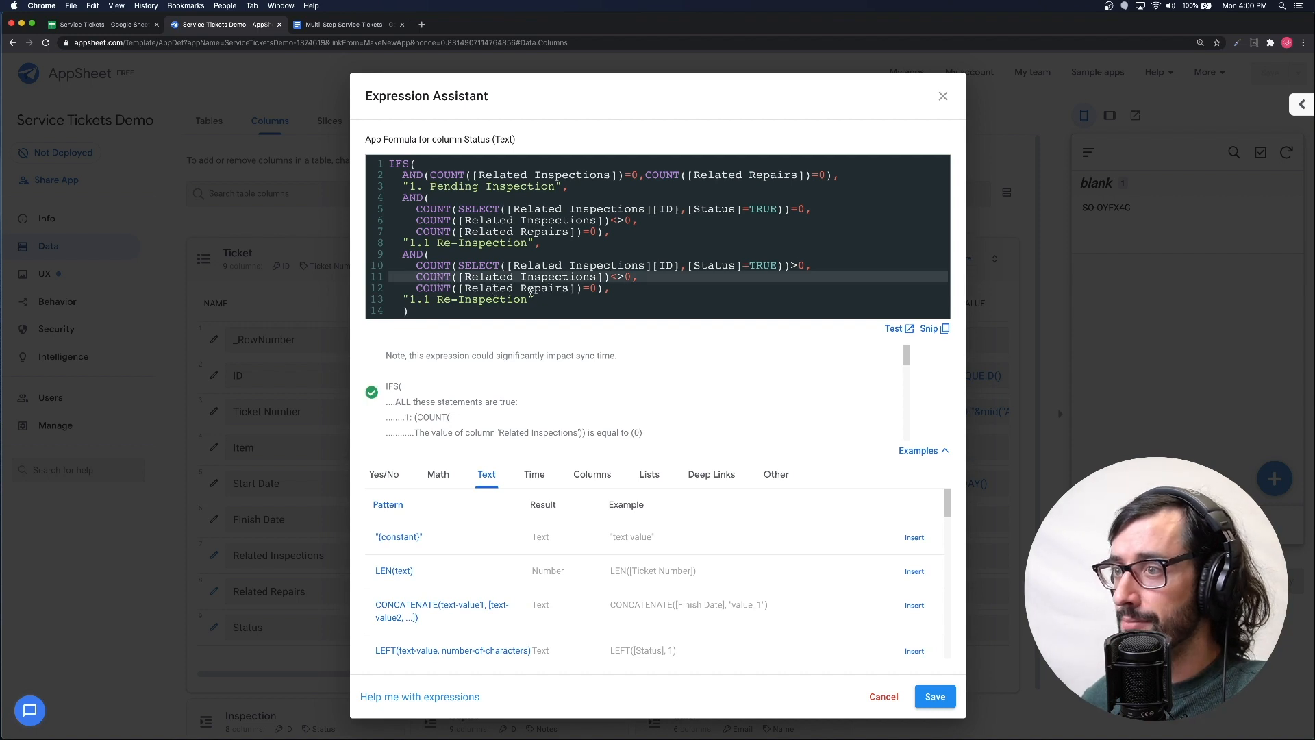
left_click(436, 288)
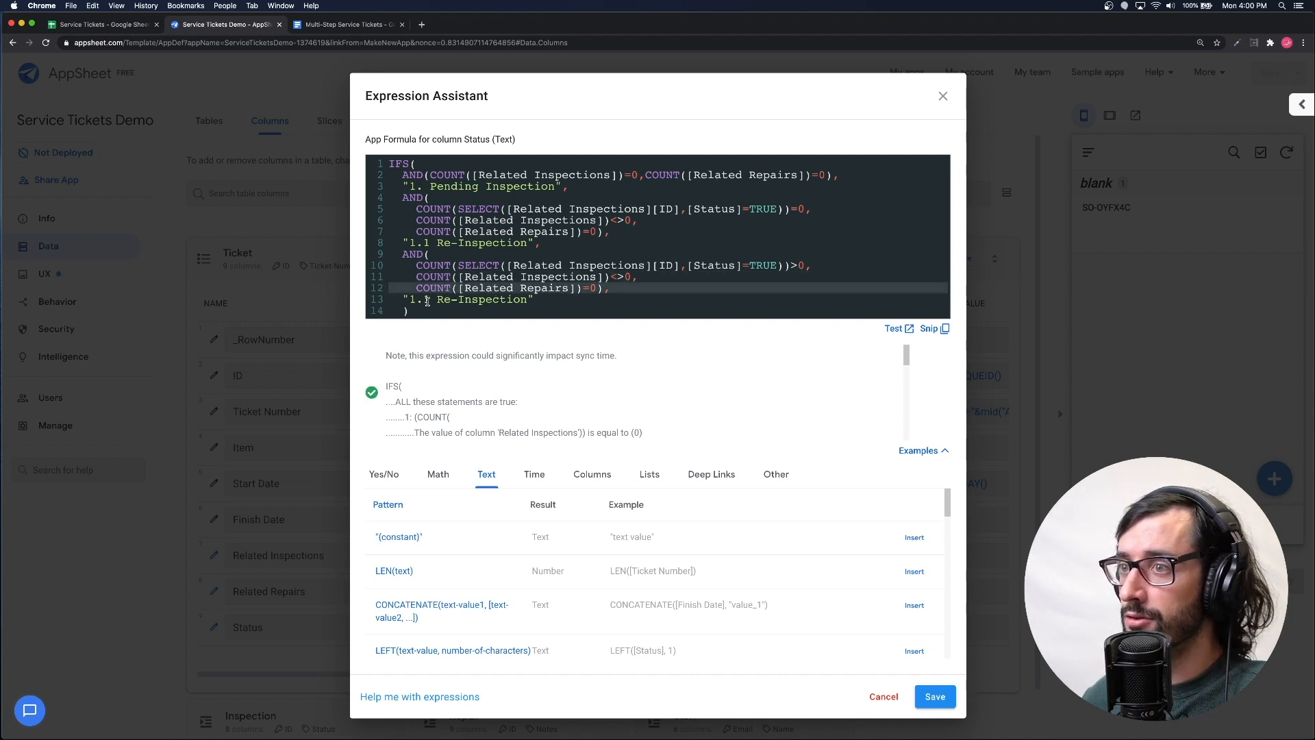
- Replace the third AND's result text with "2. Pending Repair"
left_click_drag(428, 300, 413, 303)
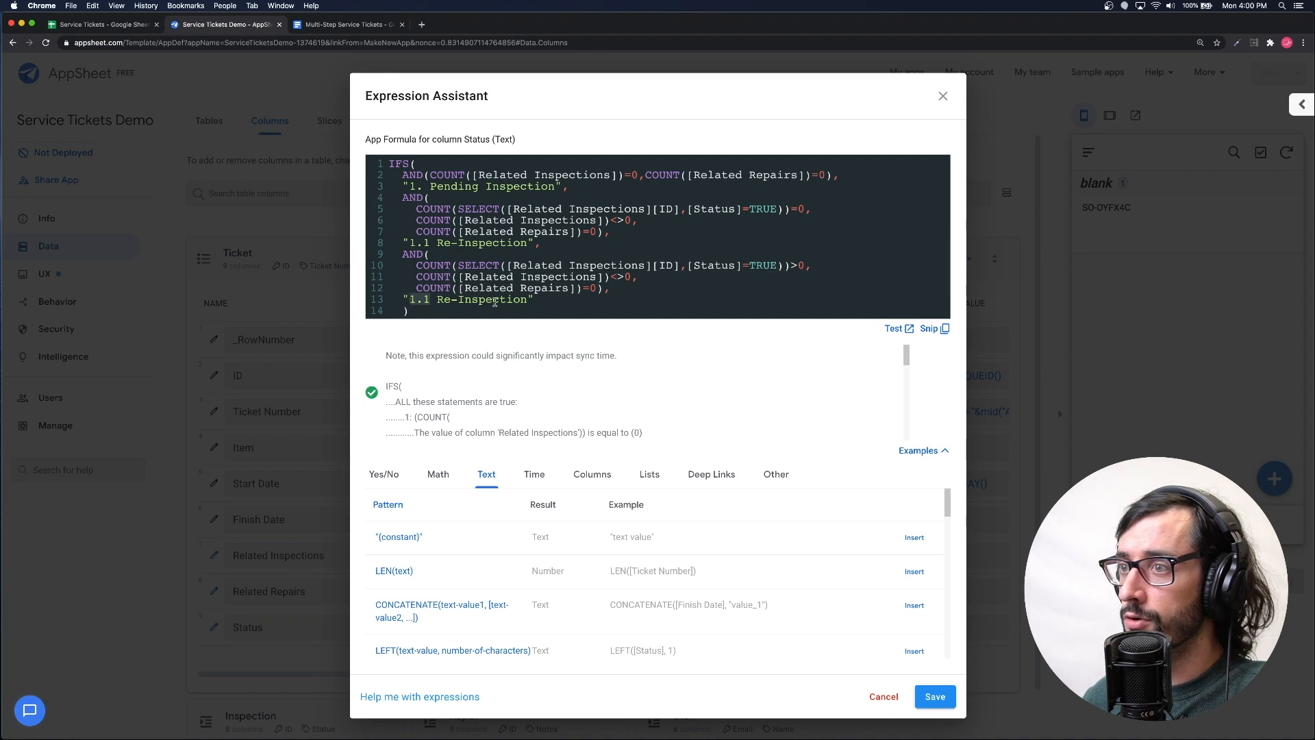
left_click_drag(526, 302, 413, 301)
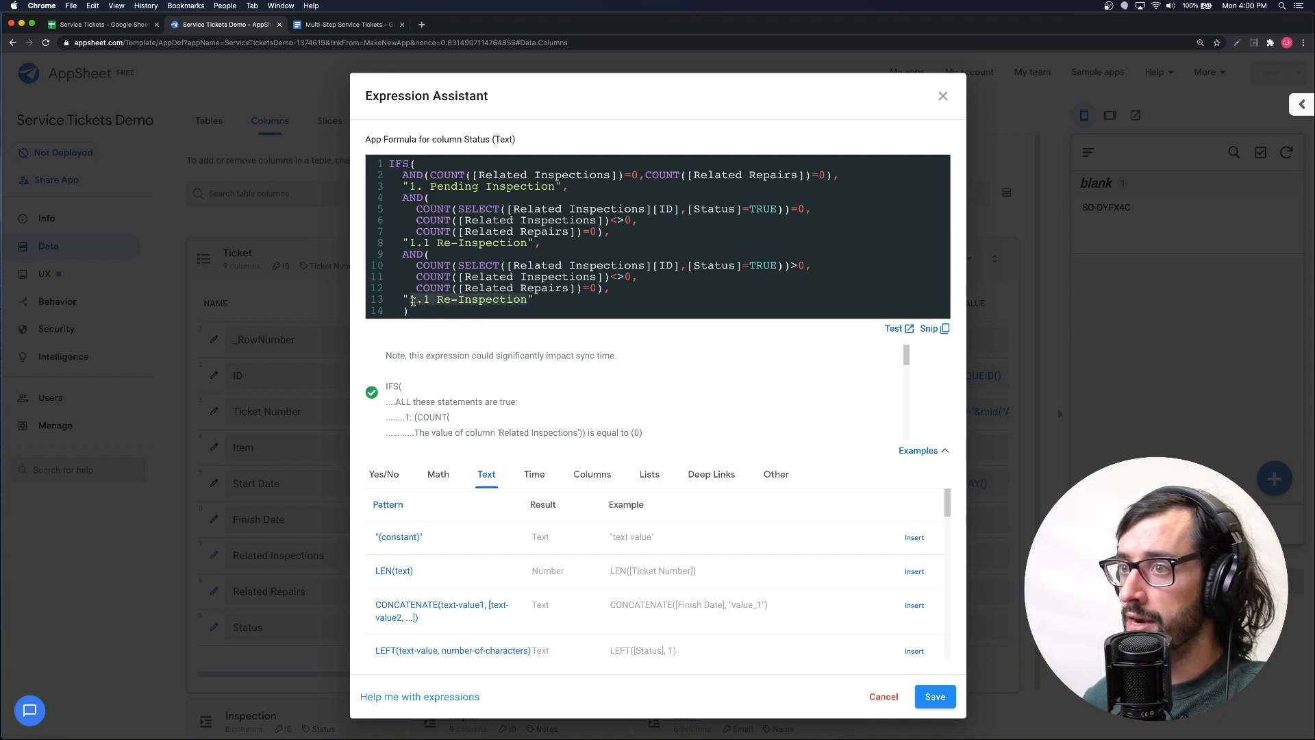
type("2.")
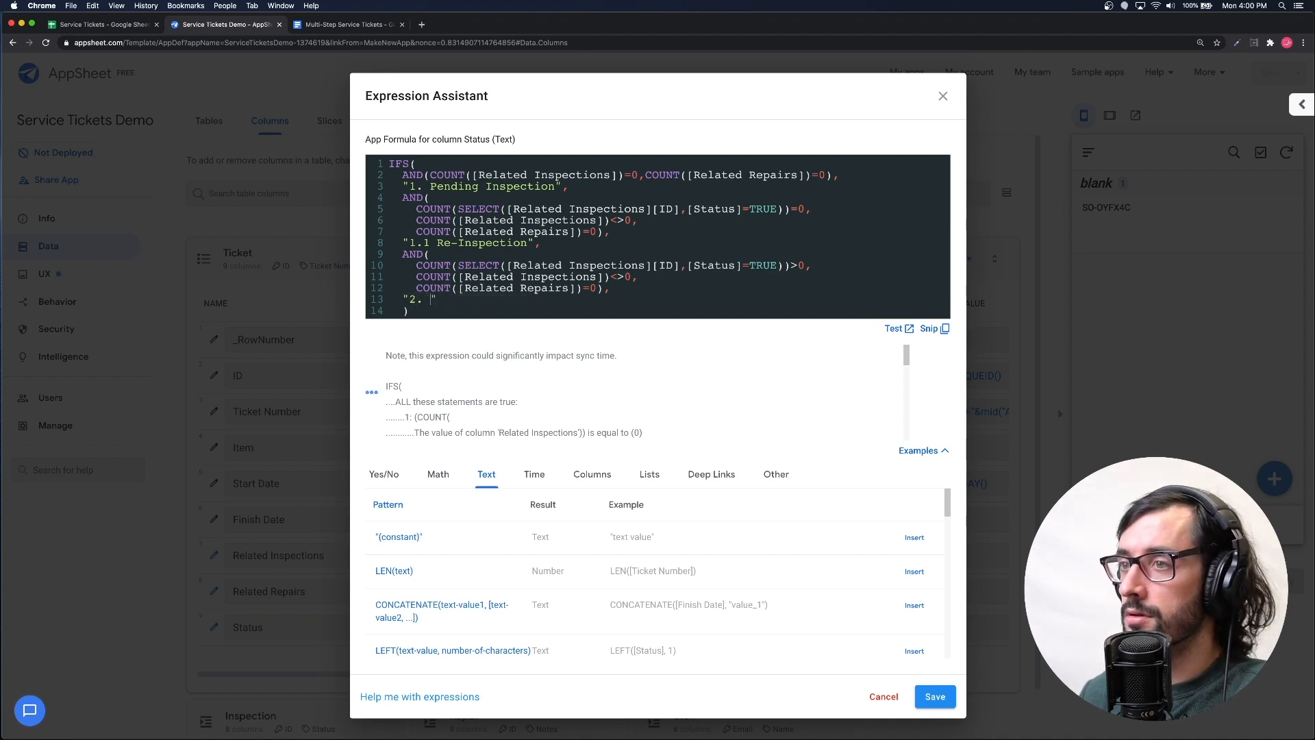
type(" Pending")
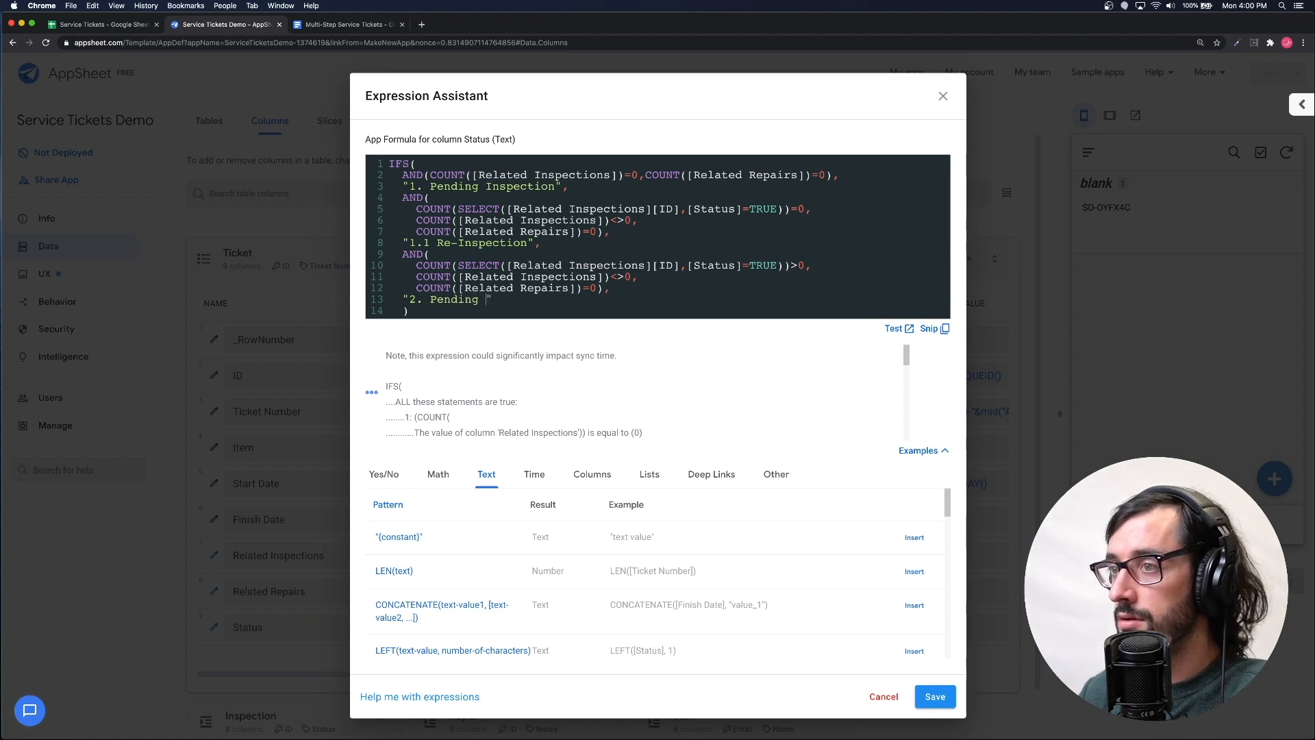
type(" Repair")
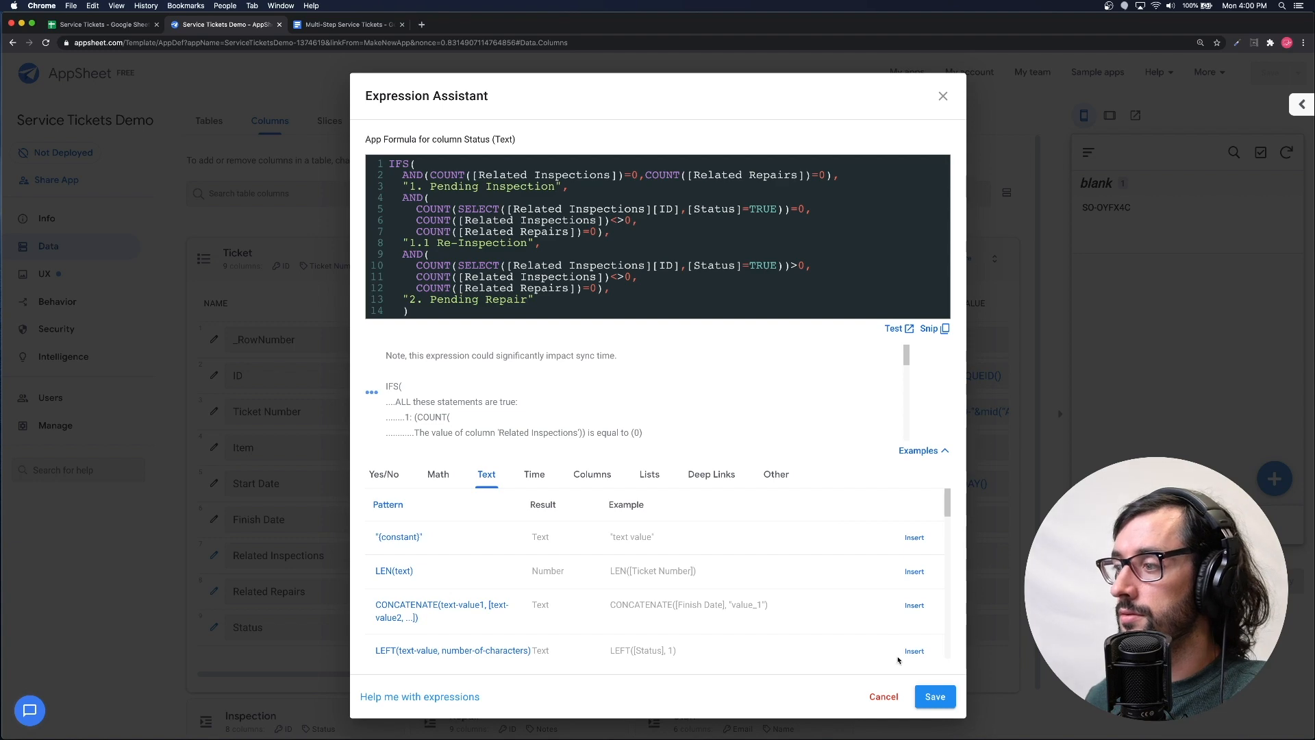
- Save the Status formula, close the column's settings, and save the app
left_click(933, 699)
left_click(855, 128)
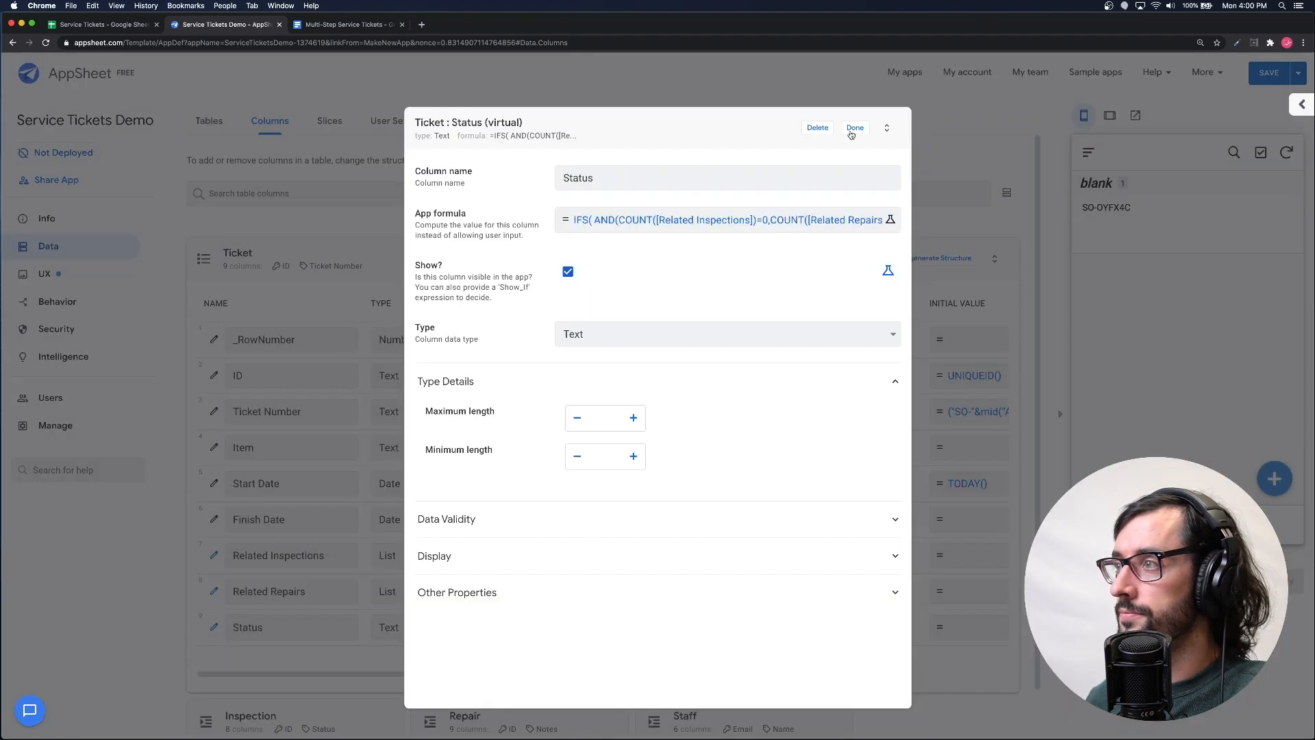
left_click(1266, 72)
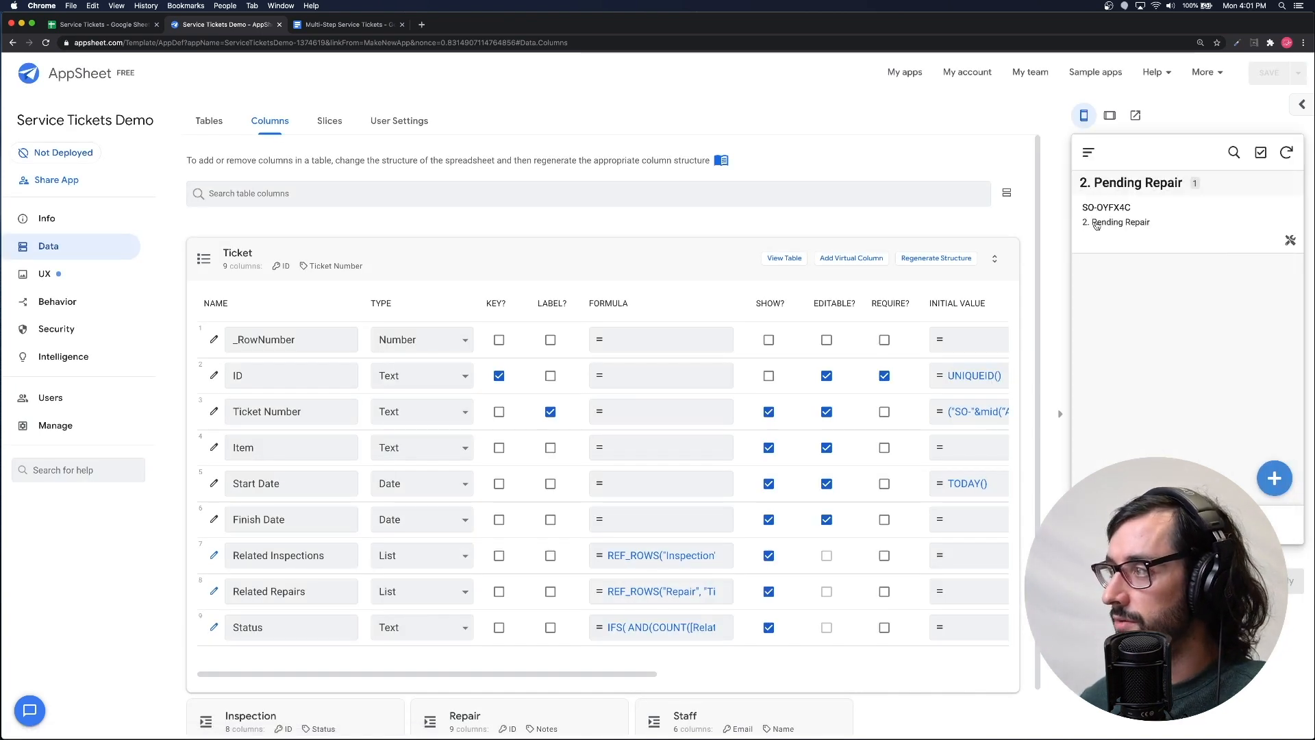
- Start a repair for the pending repair ticket in the app preview, with Status N and the notes "FAILED"
left_click(1291, 242)
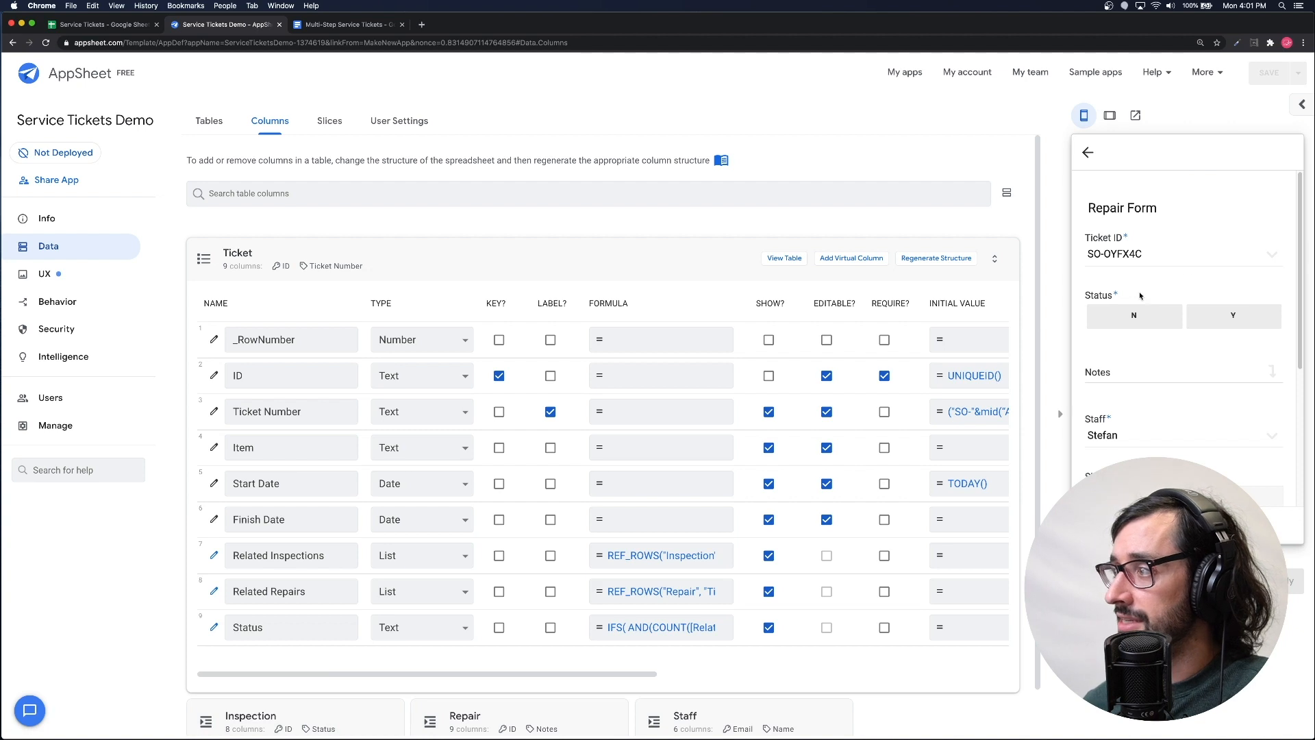
left_click(1149, 320)
scroll(1153, 409, "down", 2)
scroll(1152, 409, "up", 1)
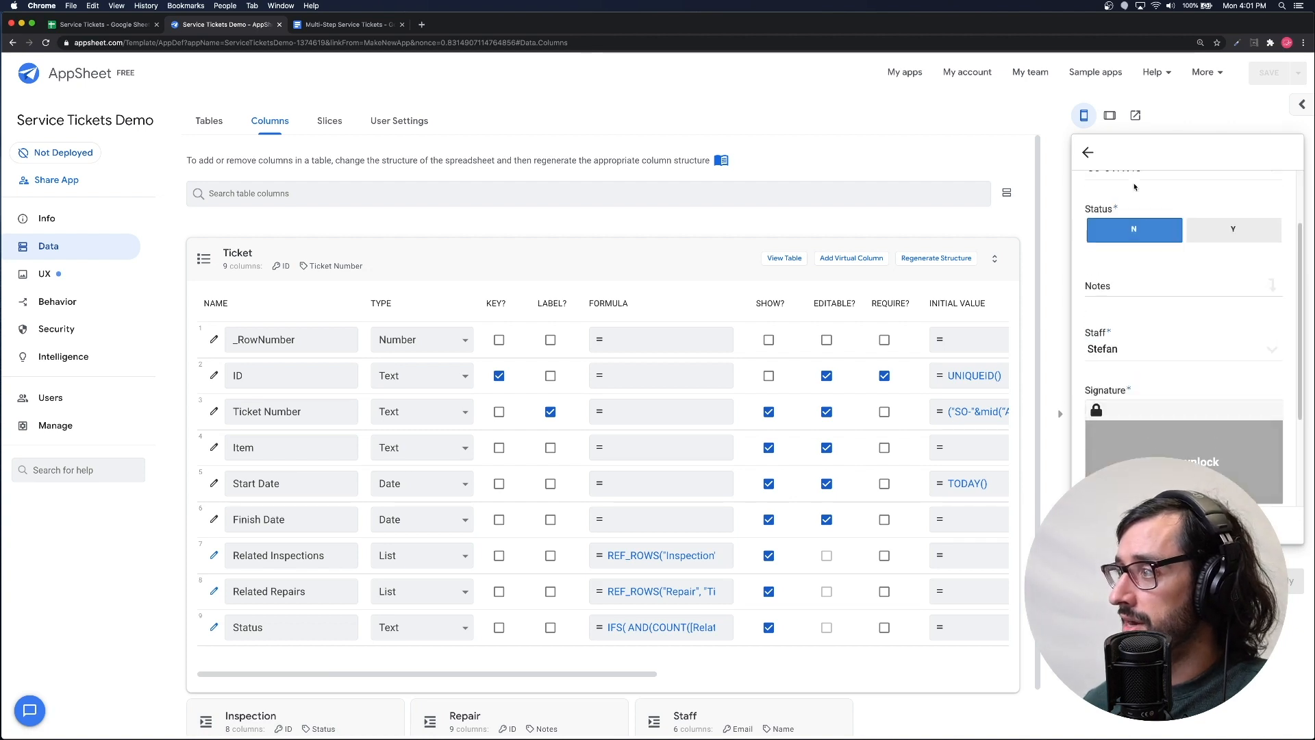
left_click(1165, 299)
type("FAILED")
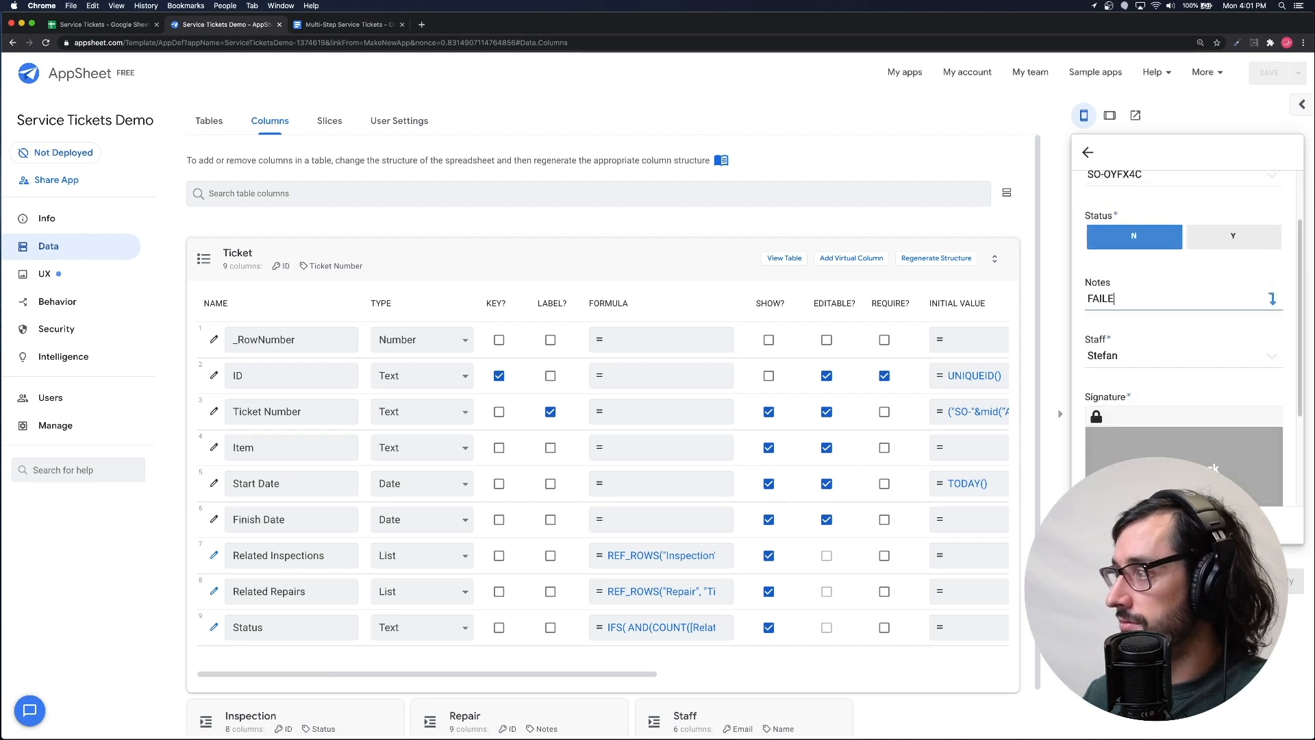
- Unlock the repair form's signature field, draw a freehand signature and save the repair
left_click(1149, 450)
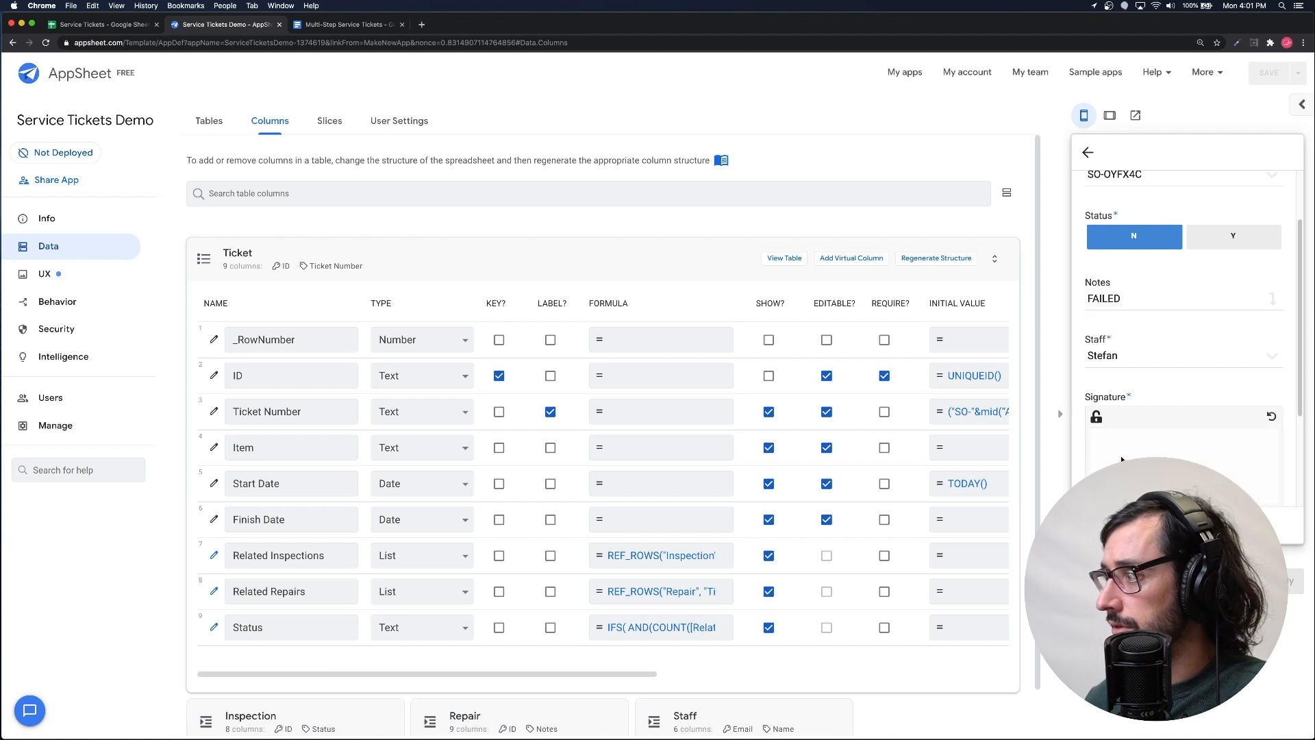
left_click_drag(1121, 456, 1235, 486)
scroll(1242, 436, "down", 2)
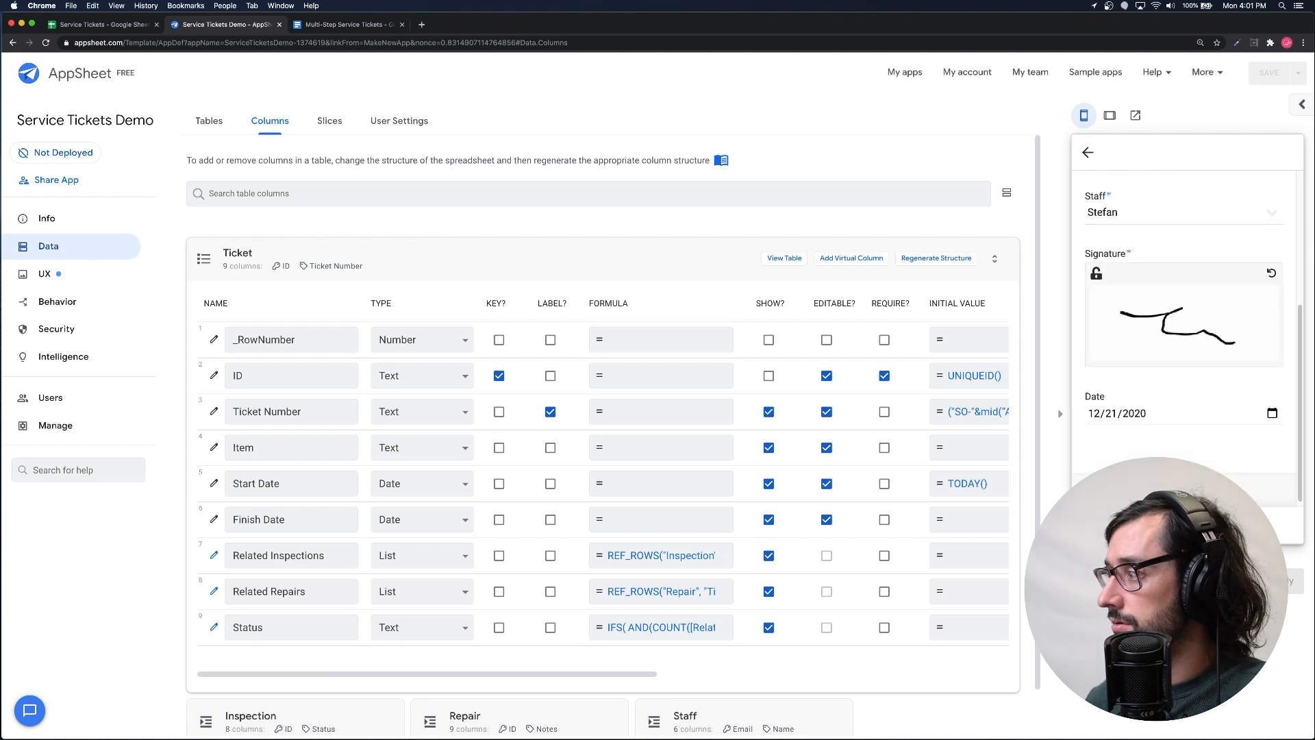
left_click(1246, 525)
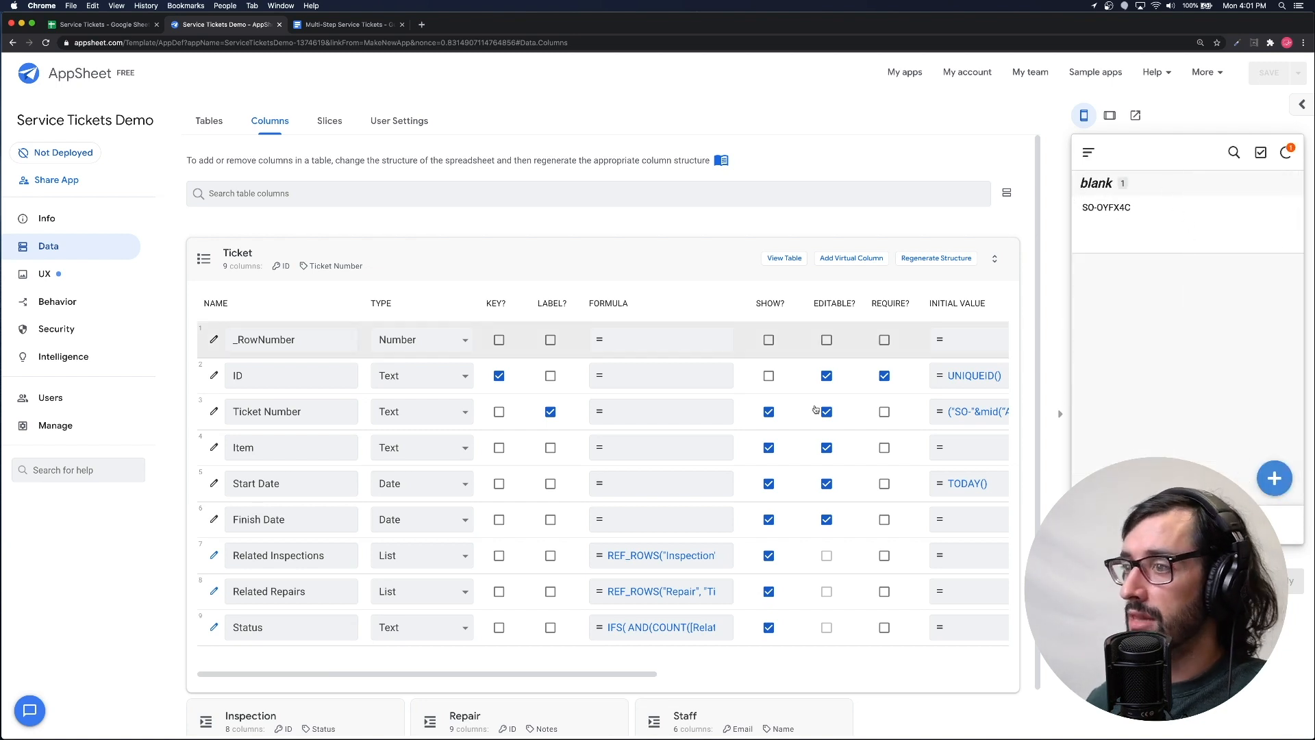
- Reopen the Ticket table's Status formula and duplicate the "1.1 Re-Inspection" AND block below "2. Pending Repair", separated by a comma
left_click(213, 628)
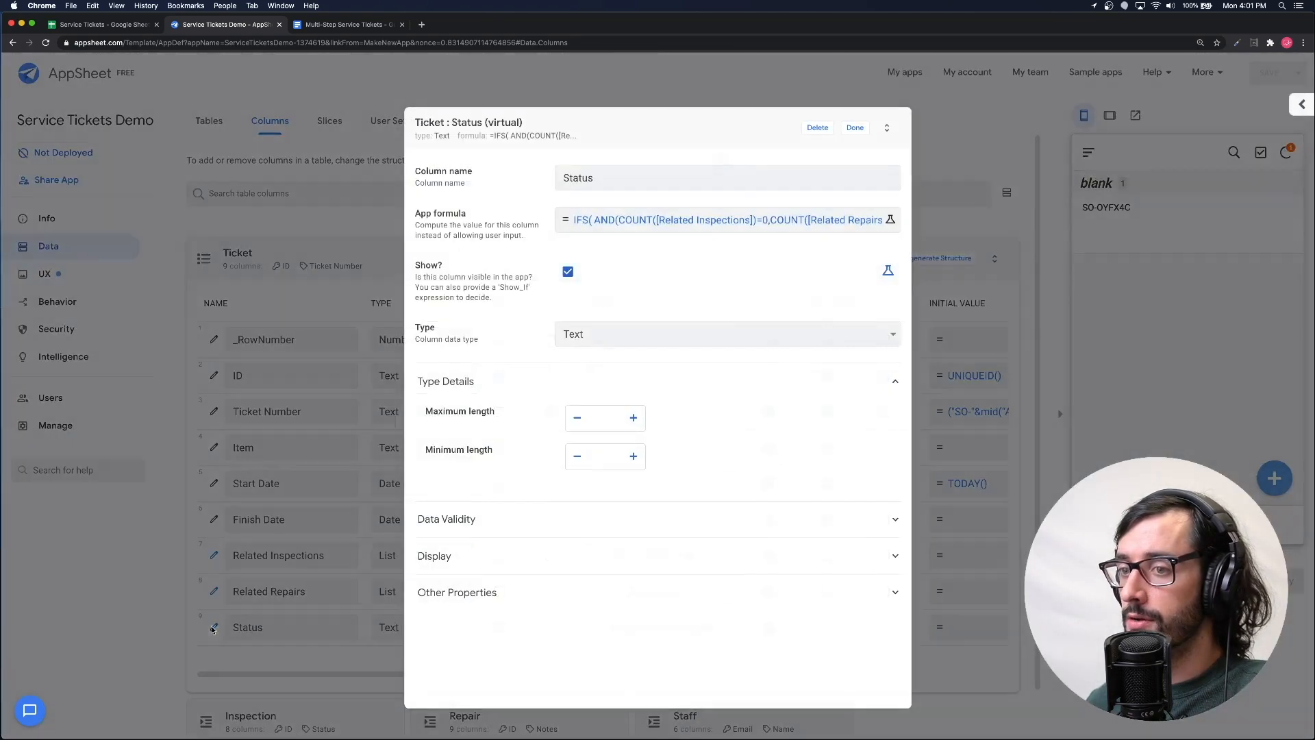
left_click(611, 220)
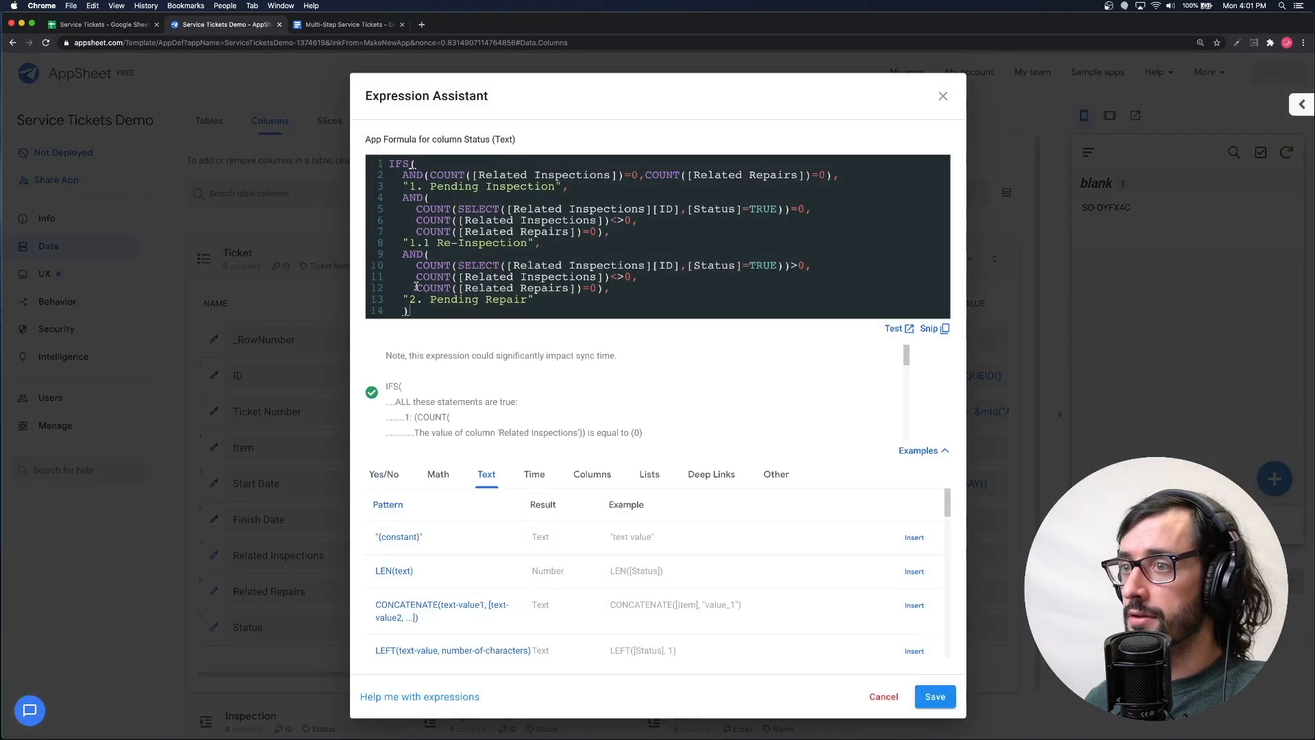
left_click_drag(401, 197, 636, 242)
key("cmd+c")
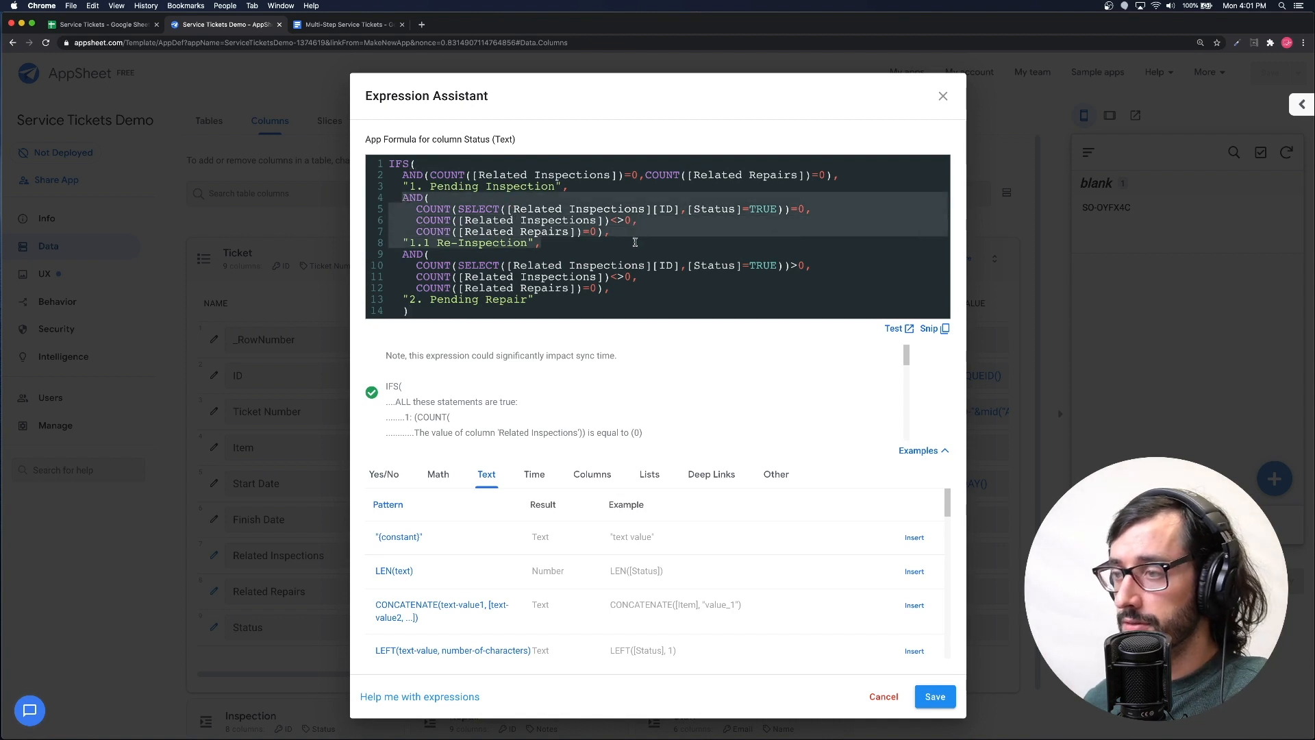
left_click(592, 298)
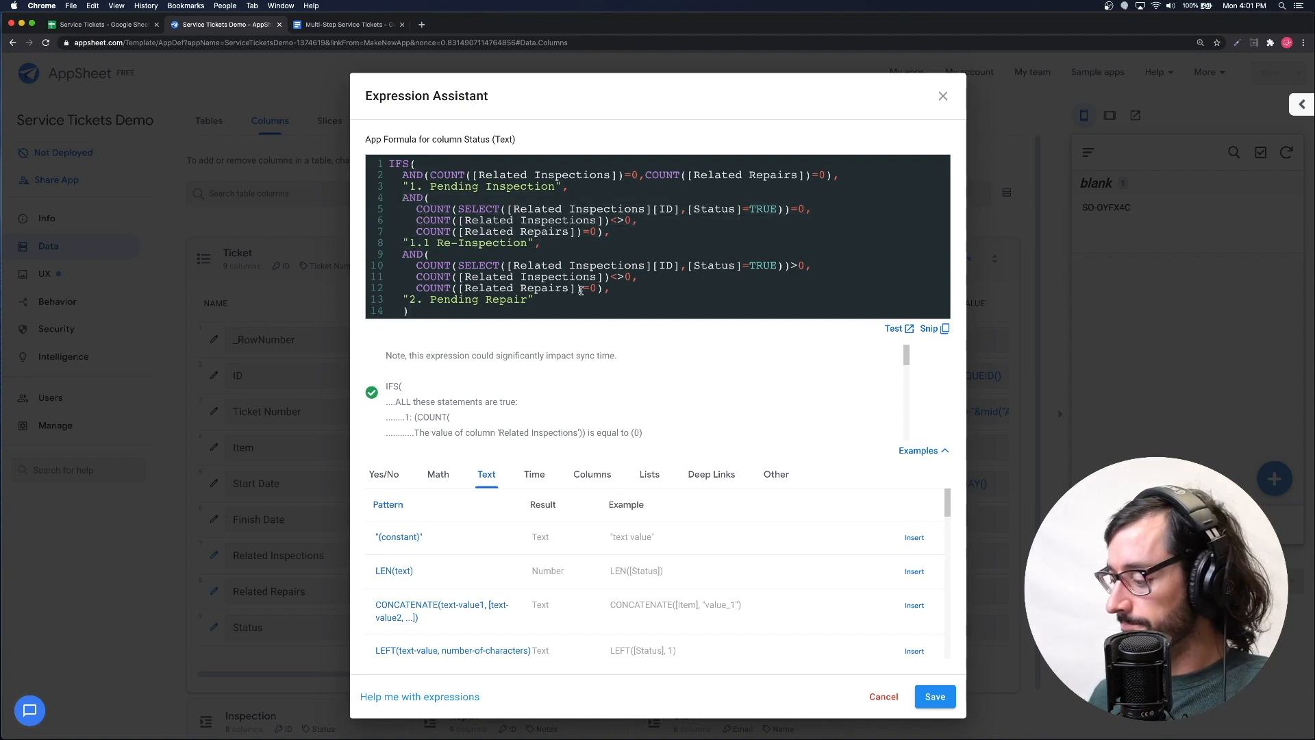
type(",")
key("Return")
key("cmd+v")
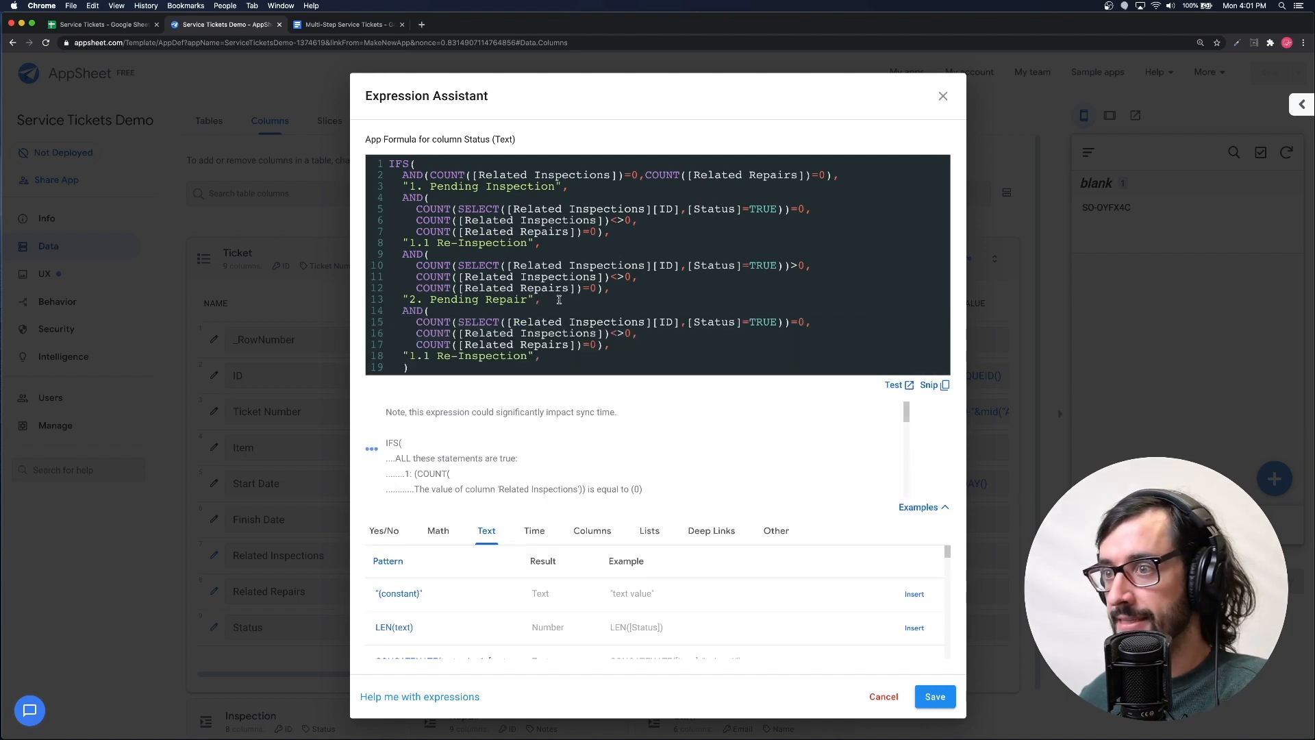
- Change the SELECT list in the fourth AND from Related Inspections to Related Repairs
double_click(606, 323)
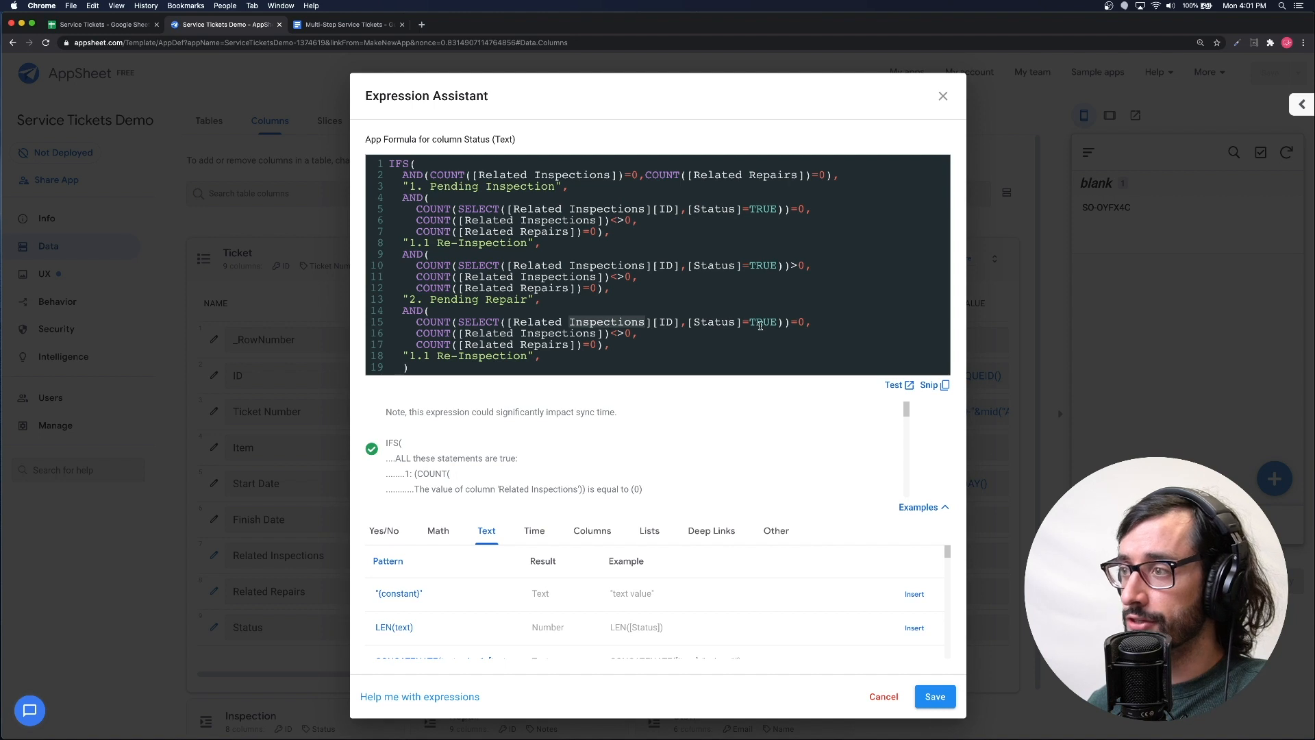
type("Rep")
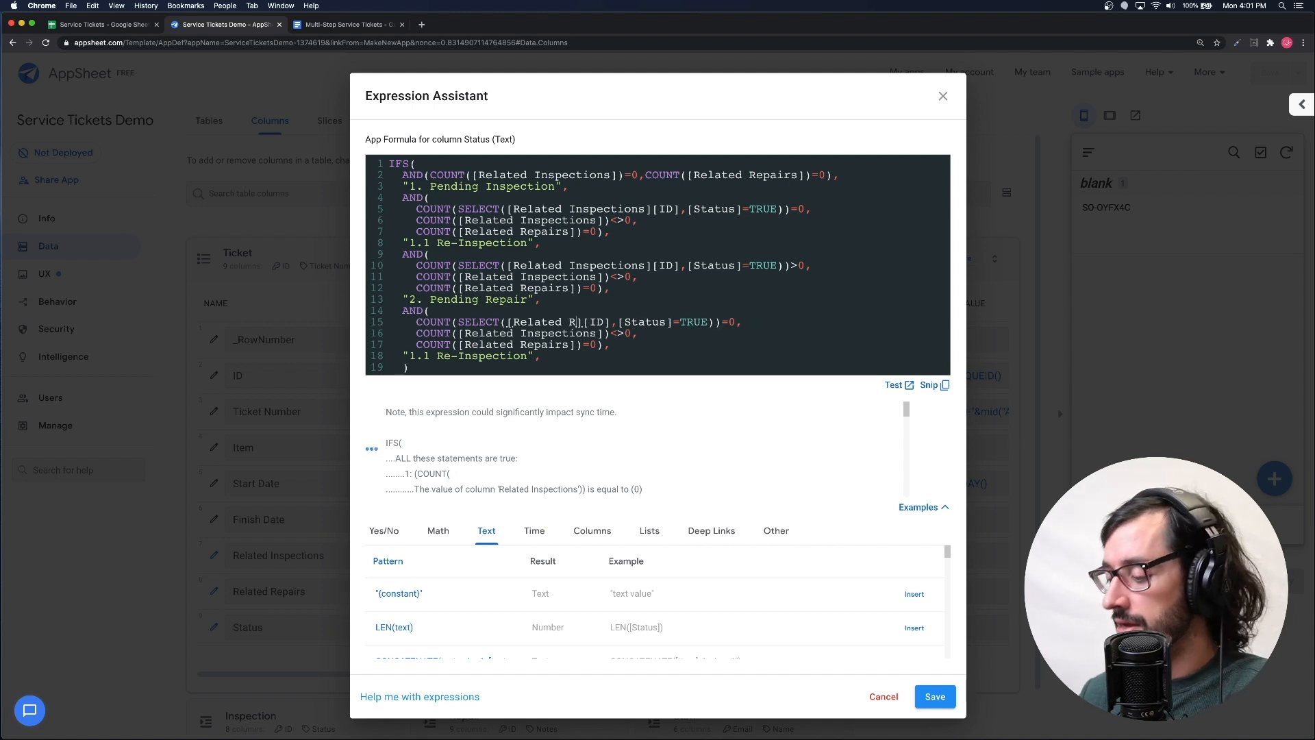
type("au")
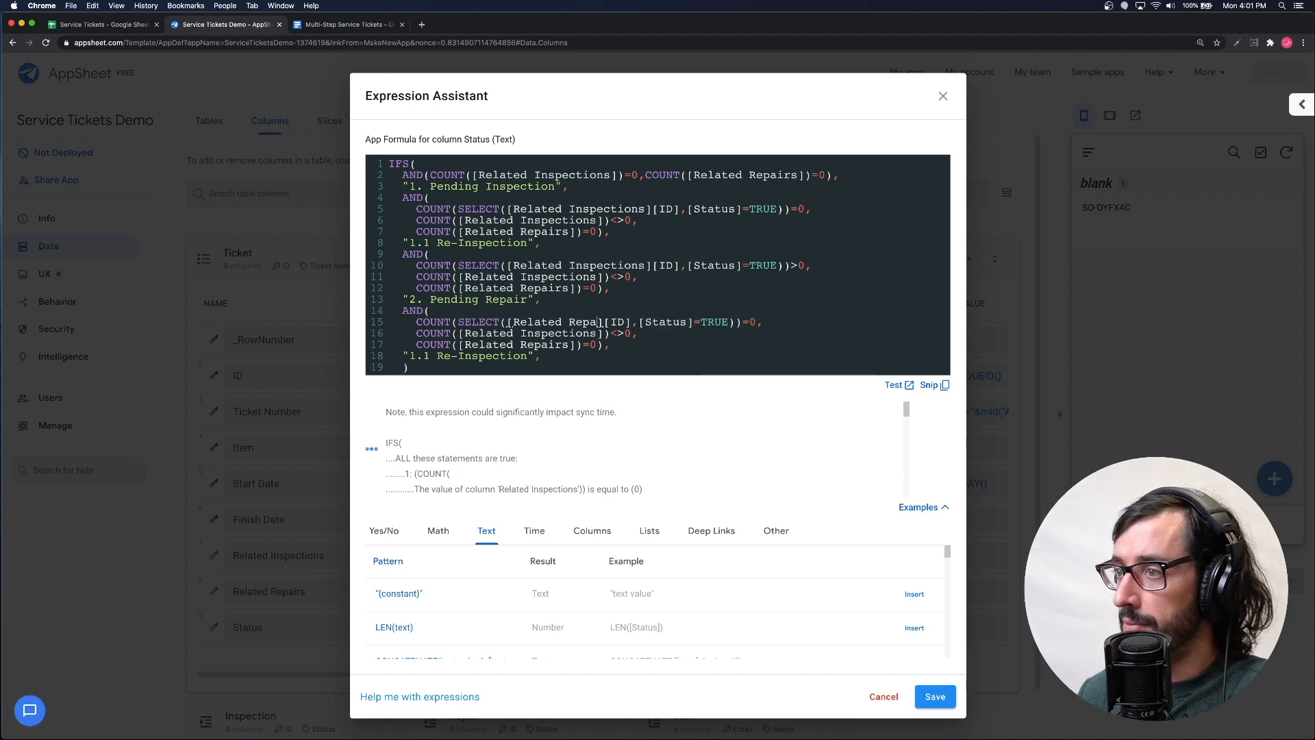
key("BackSpace")
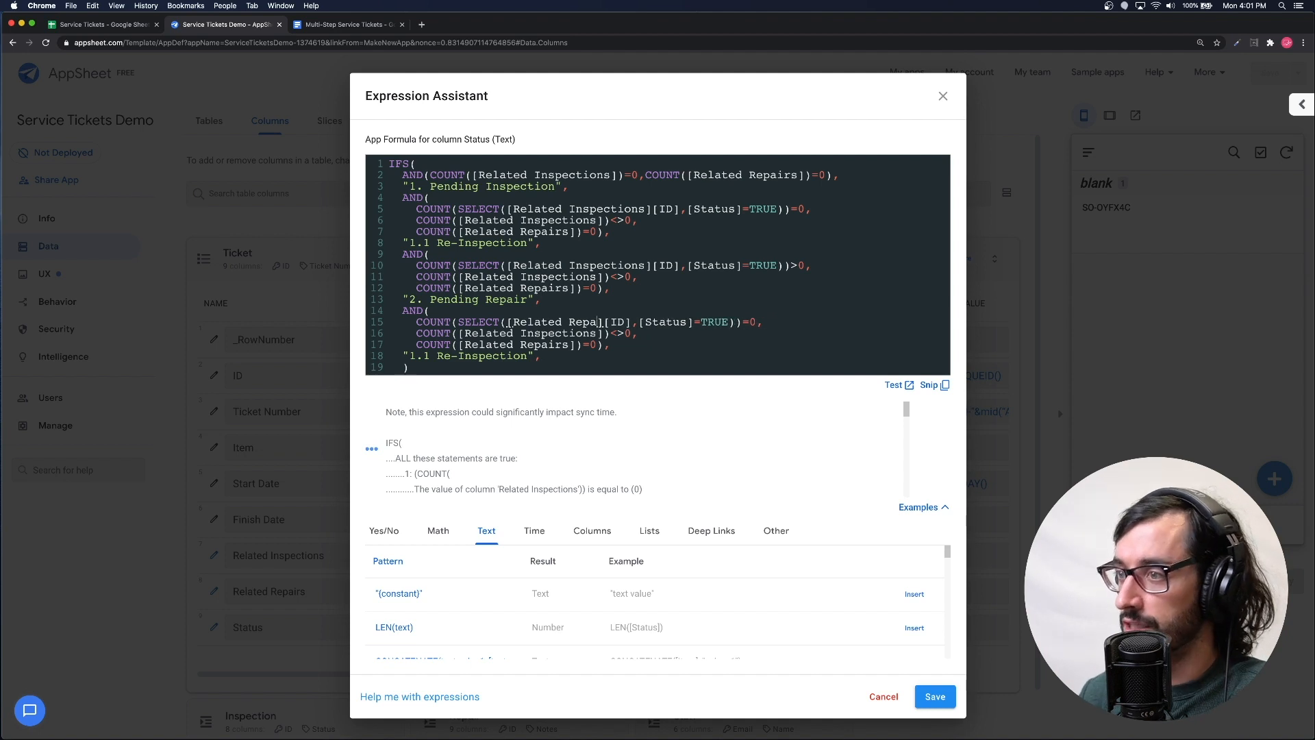
type("irs")
- Review the fourth AND's SELECT arguments against the list expression examples and change its COUNT([Related Repairs]) comparison to <>0
double_click(640, 322)
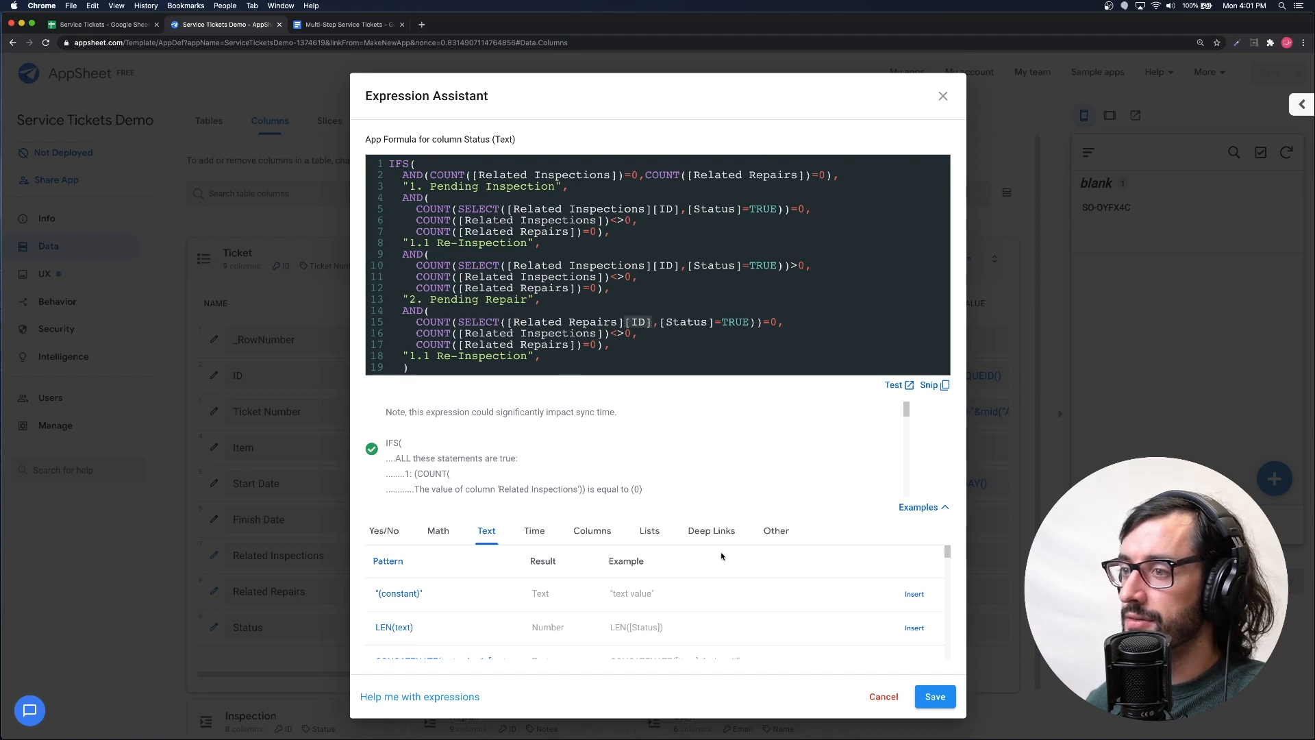
left_click(659, 530)
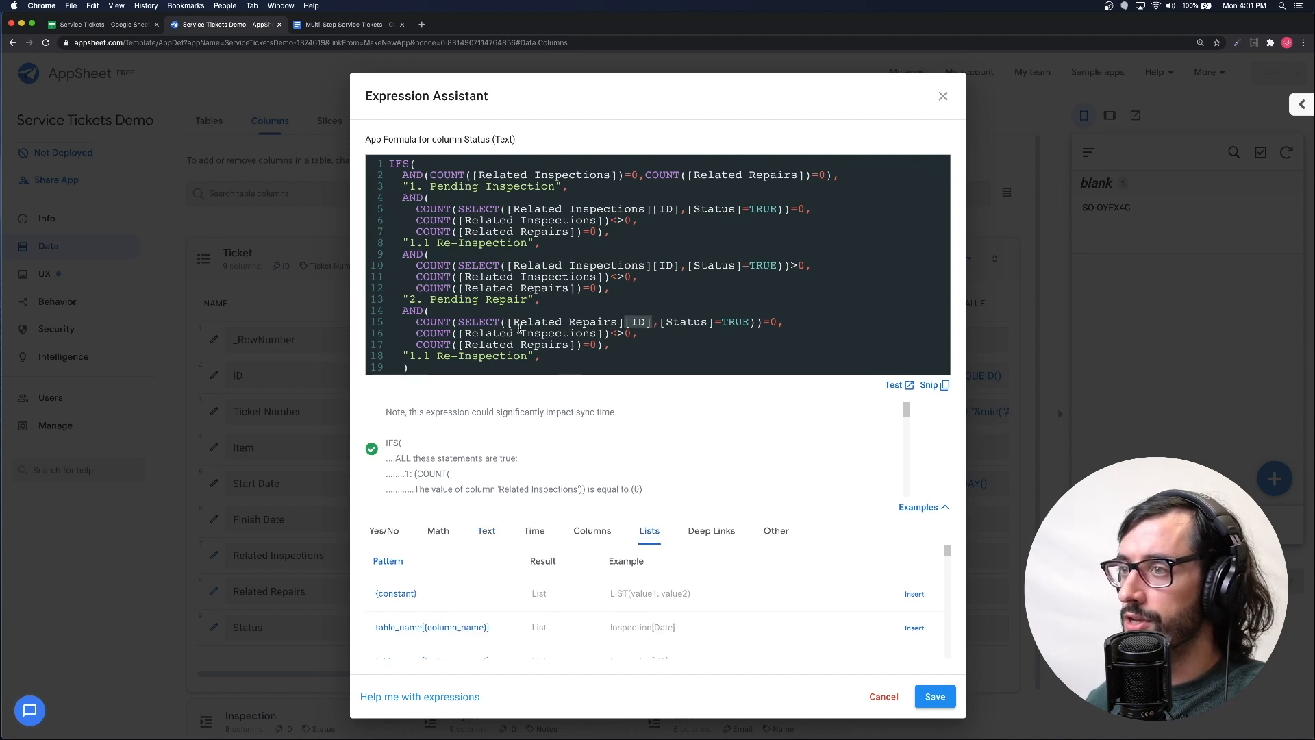
left_click_drag(509, 318, 626, 318)
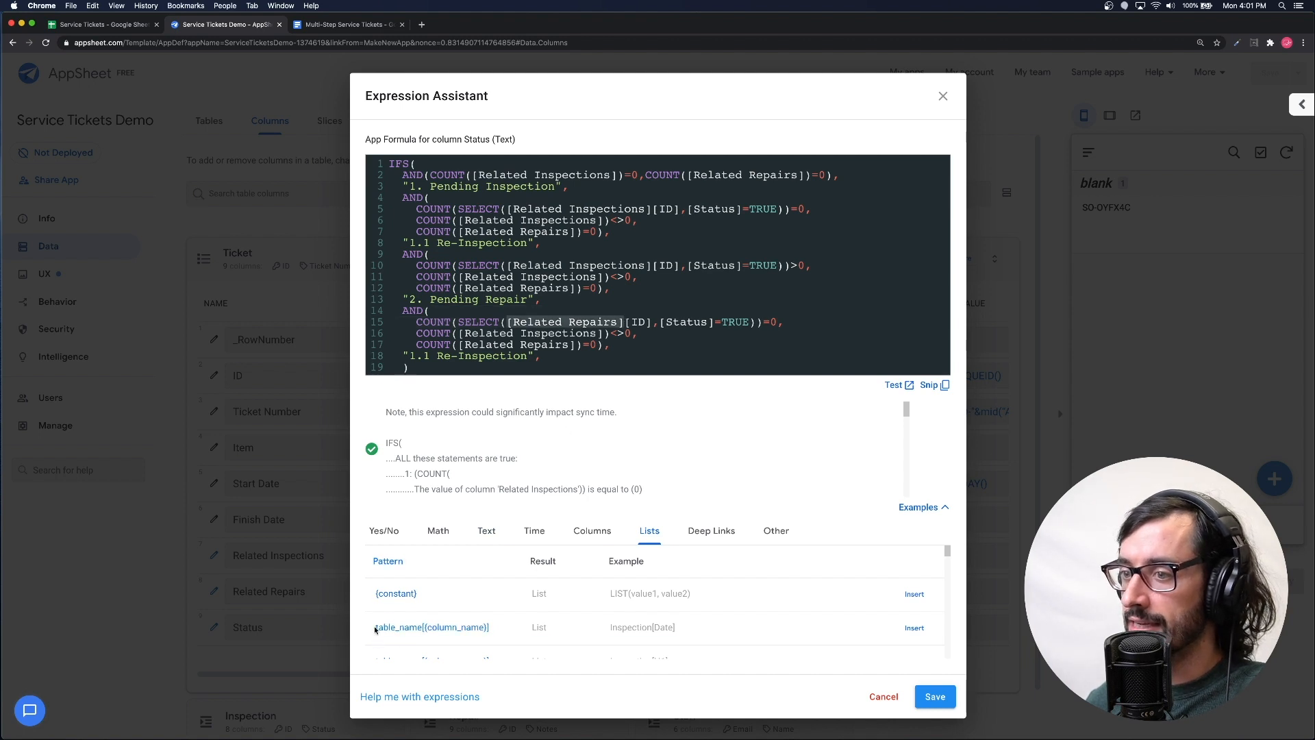
left_click_drag(376, 631, 510, 627)
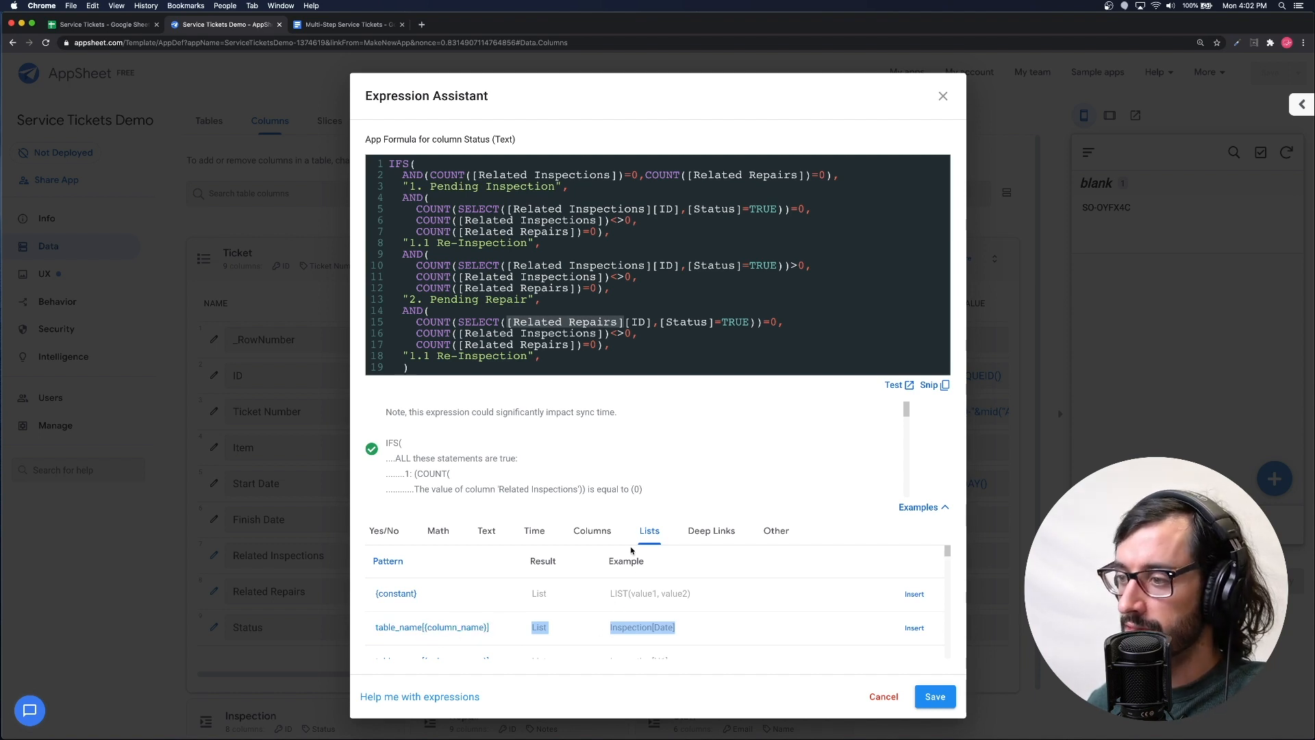
left_click(636, 322)
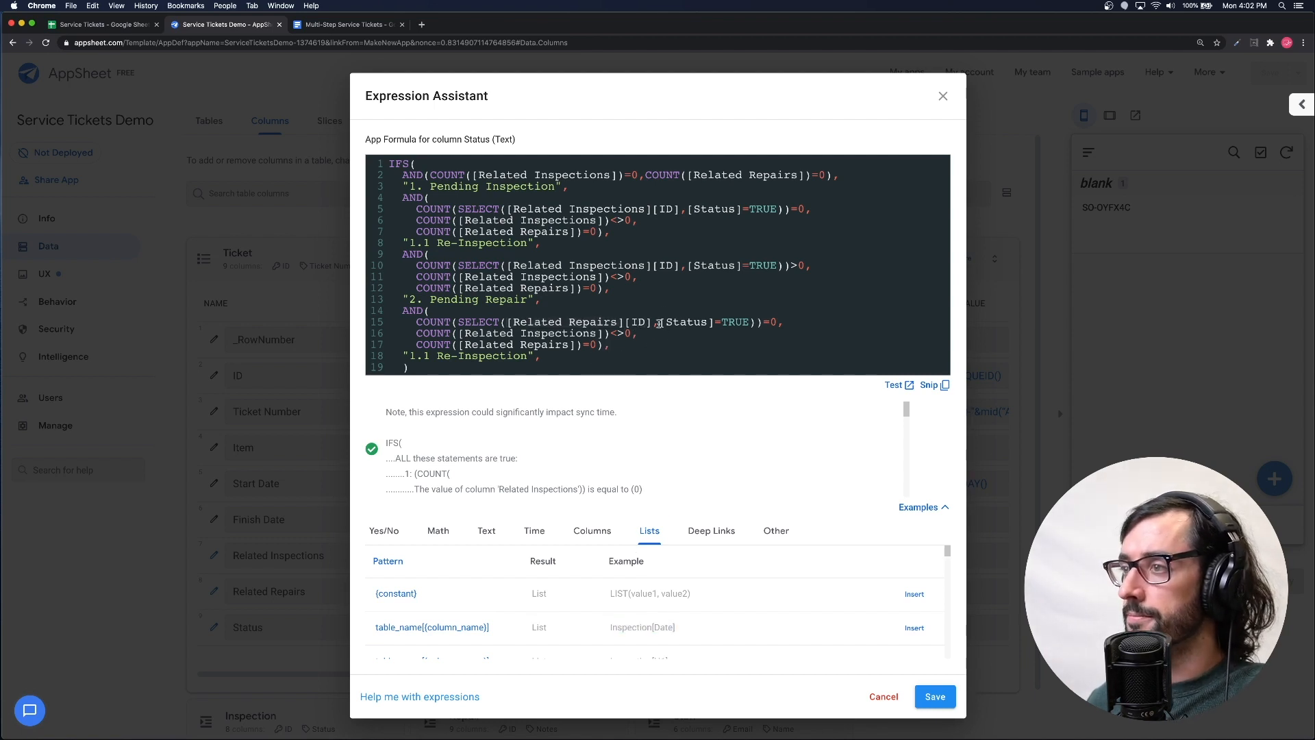
left_click_drag(662, 322, 753, 320)
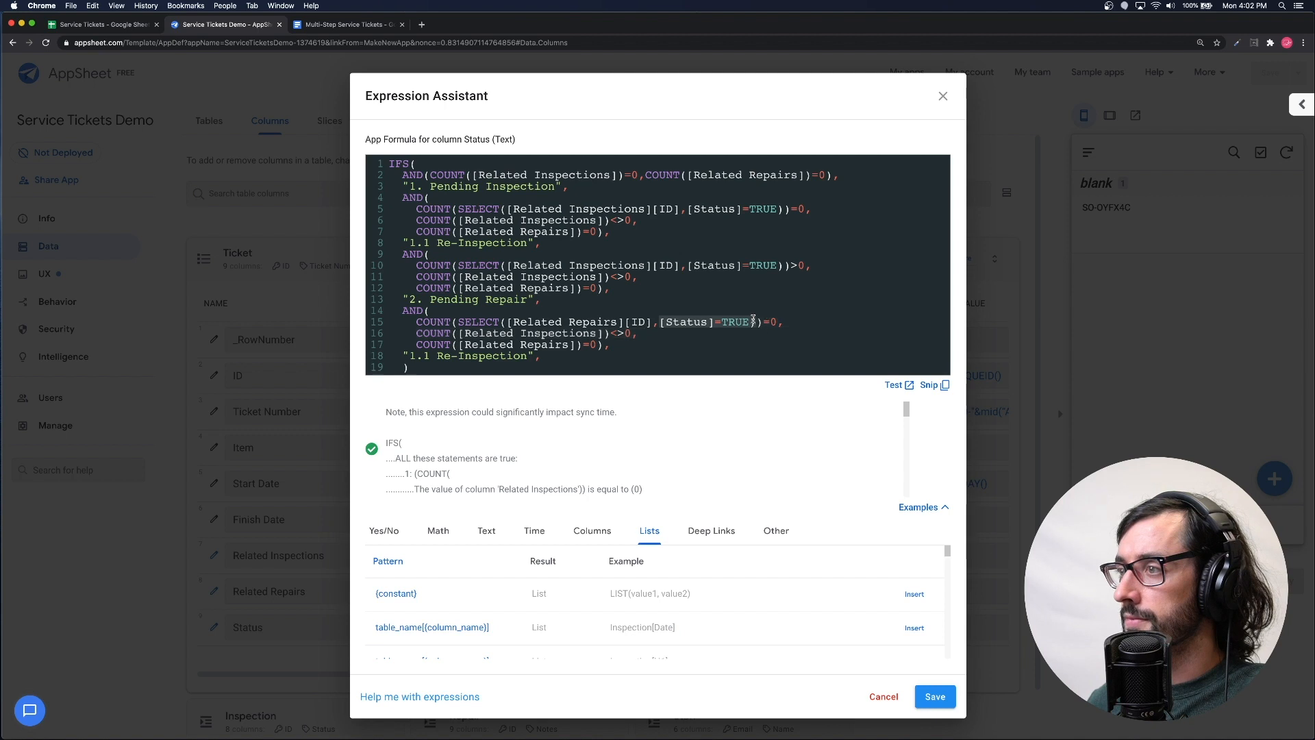
left_click(774, 328)
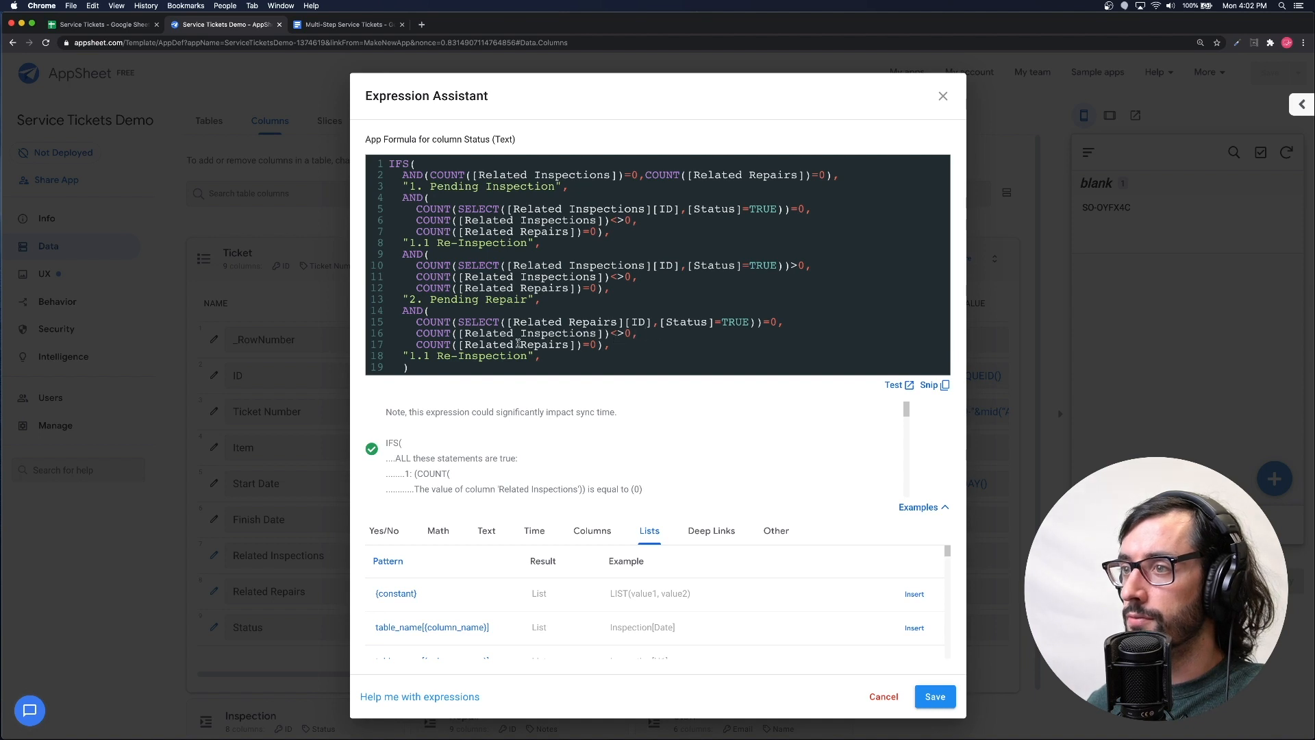
left_click(580, 346)
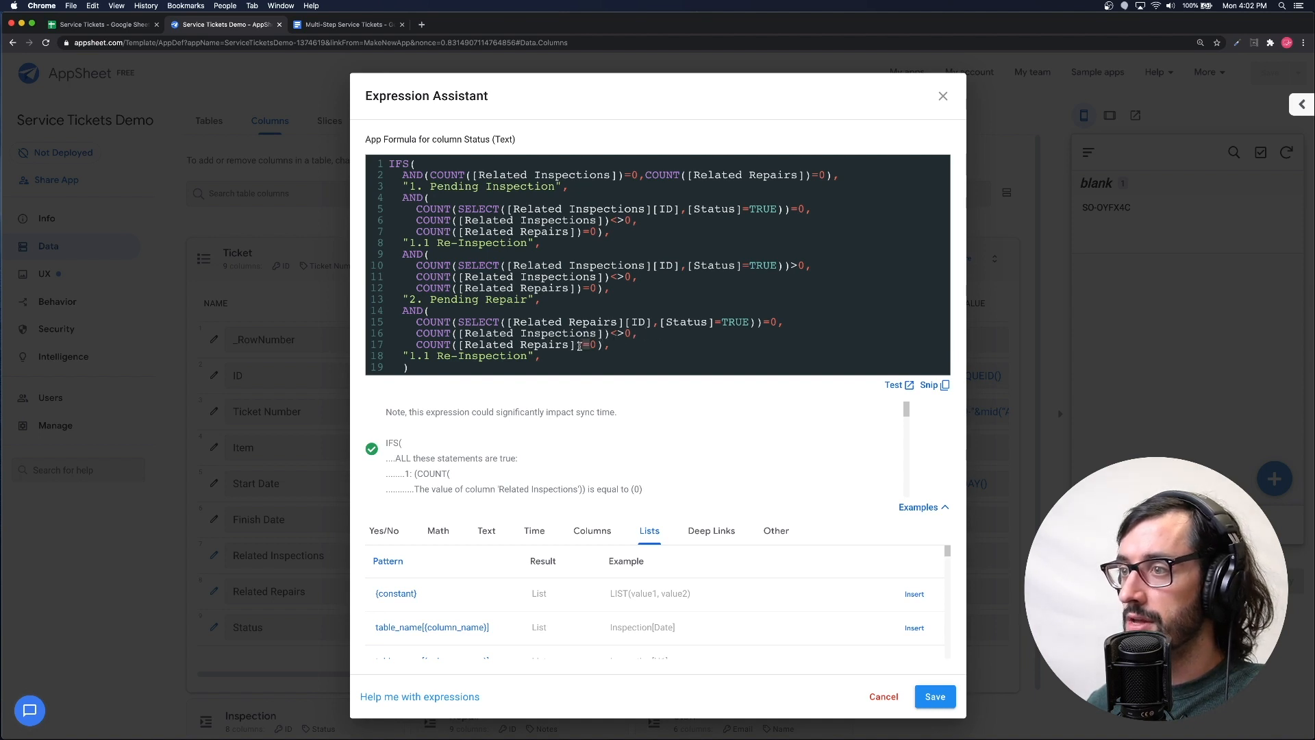
type("<>")
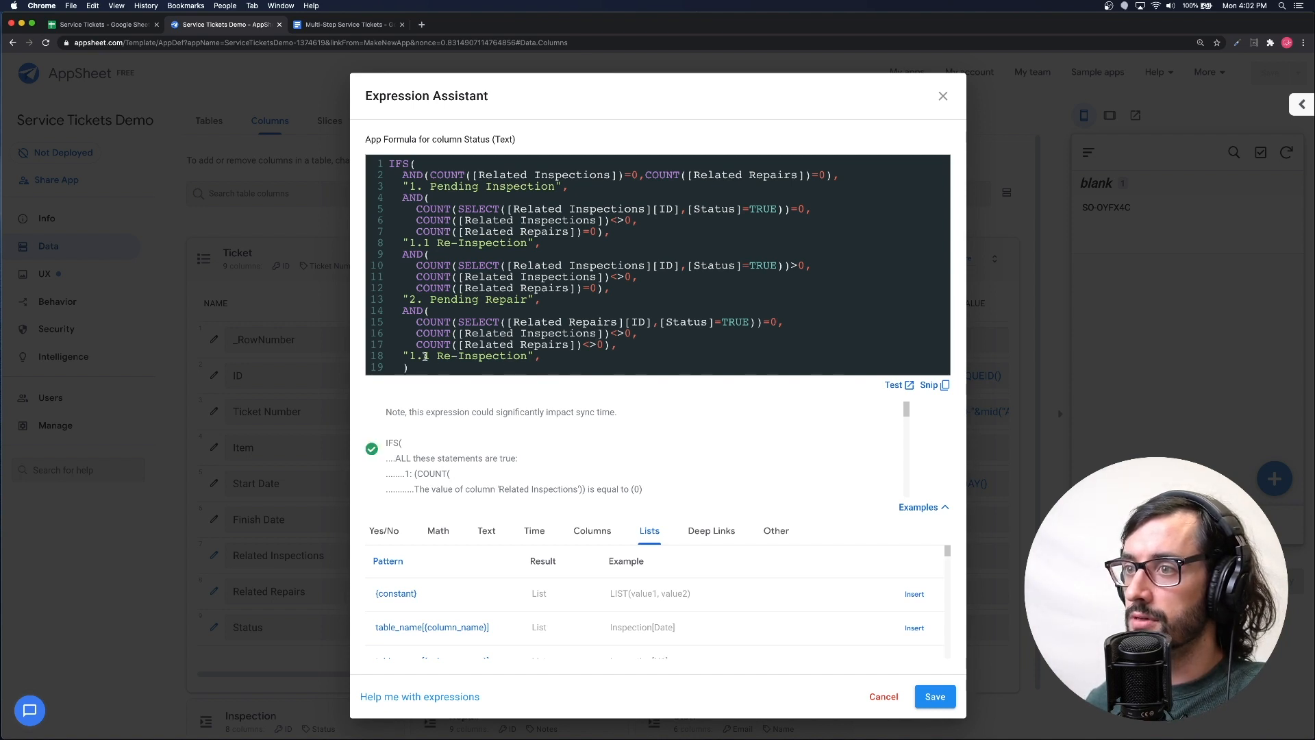
- Replace the fourth AND's result text with "2.1 Re-Repair" and remove the trailing comma after it
type("2")
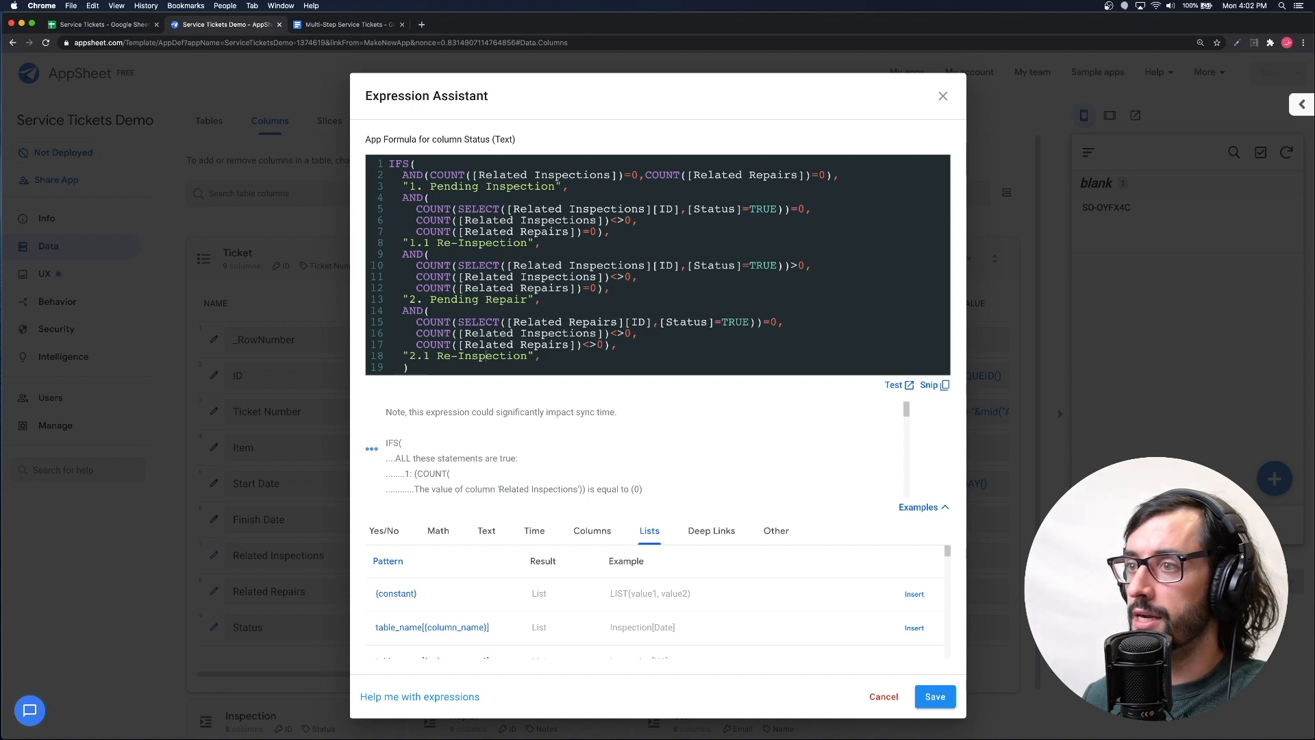
key("BackSpace")
key("BackSpace")
key("BackSpace")
key("BackSpace")
key("BackSpace")
key("BackSpace")
key("BackSpace")
key("BackSpace")
key("BackSpace")
key("BackSpace")
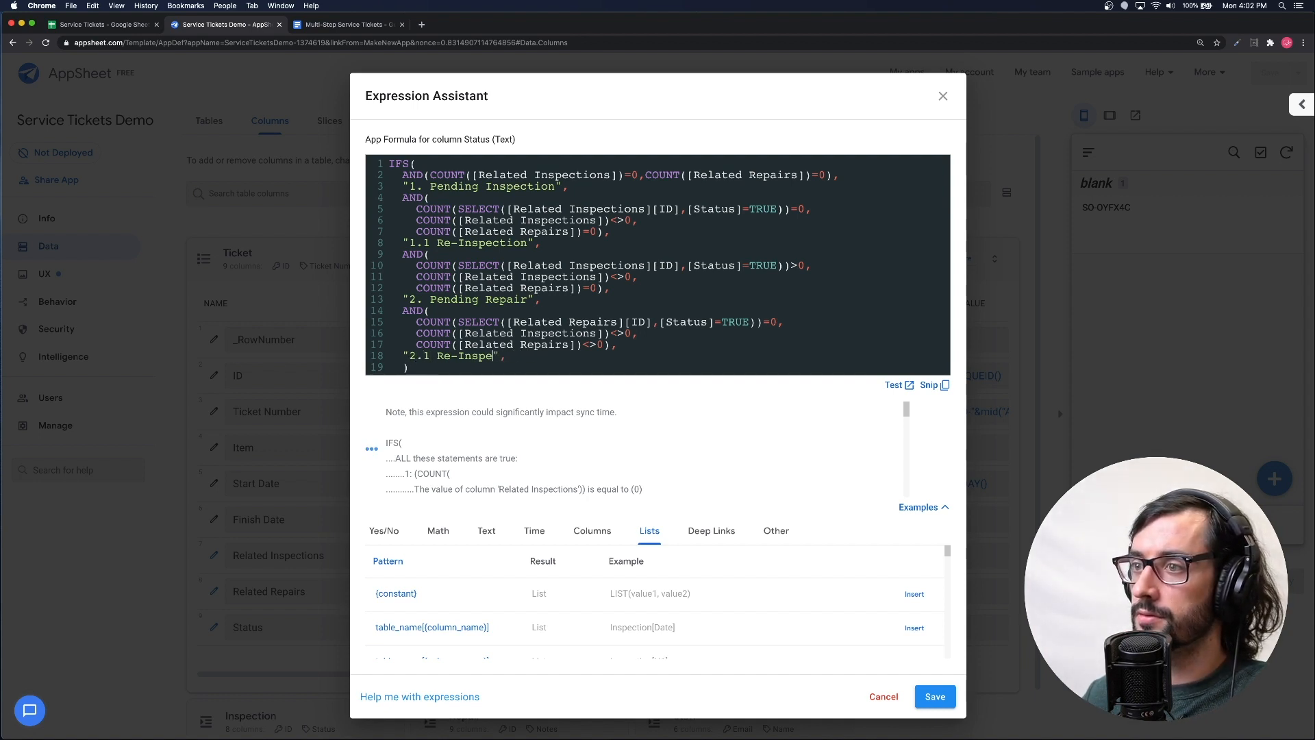
type("Repair")
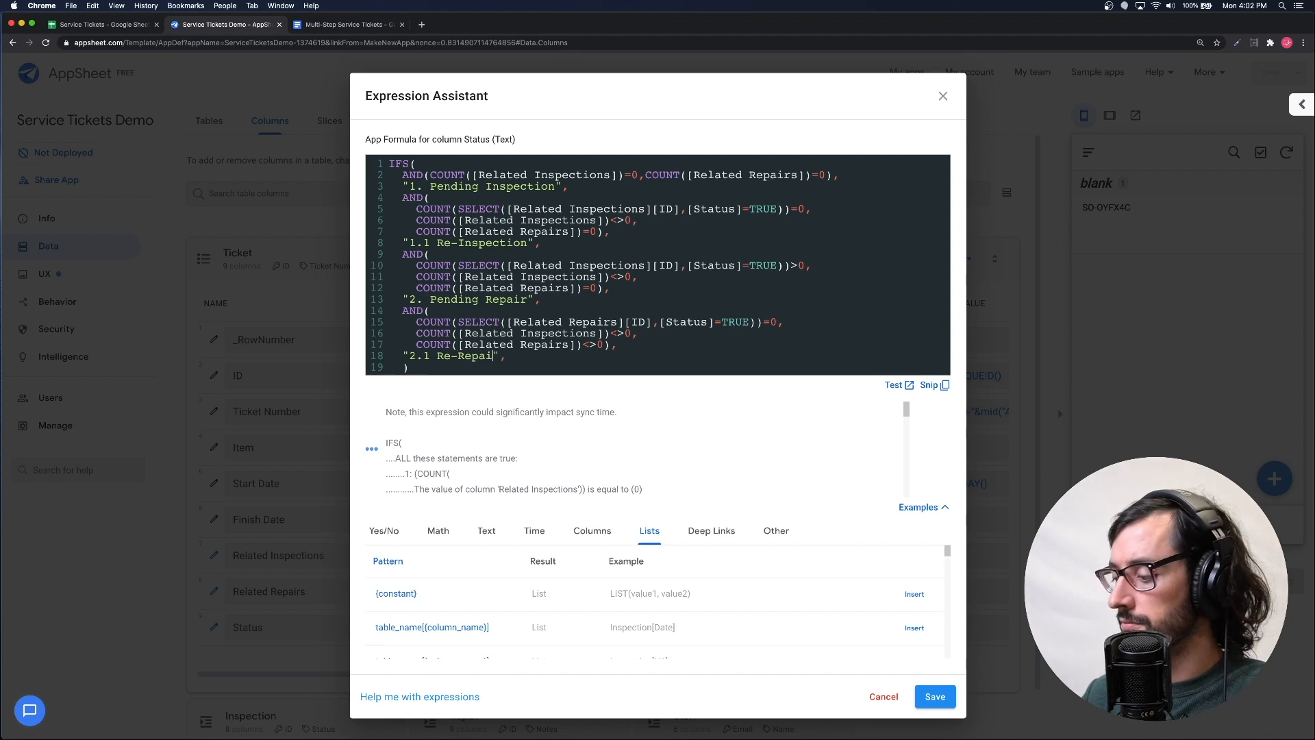
left_click(537, 354)
key("BackSpace")
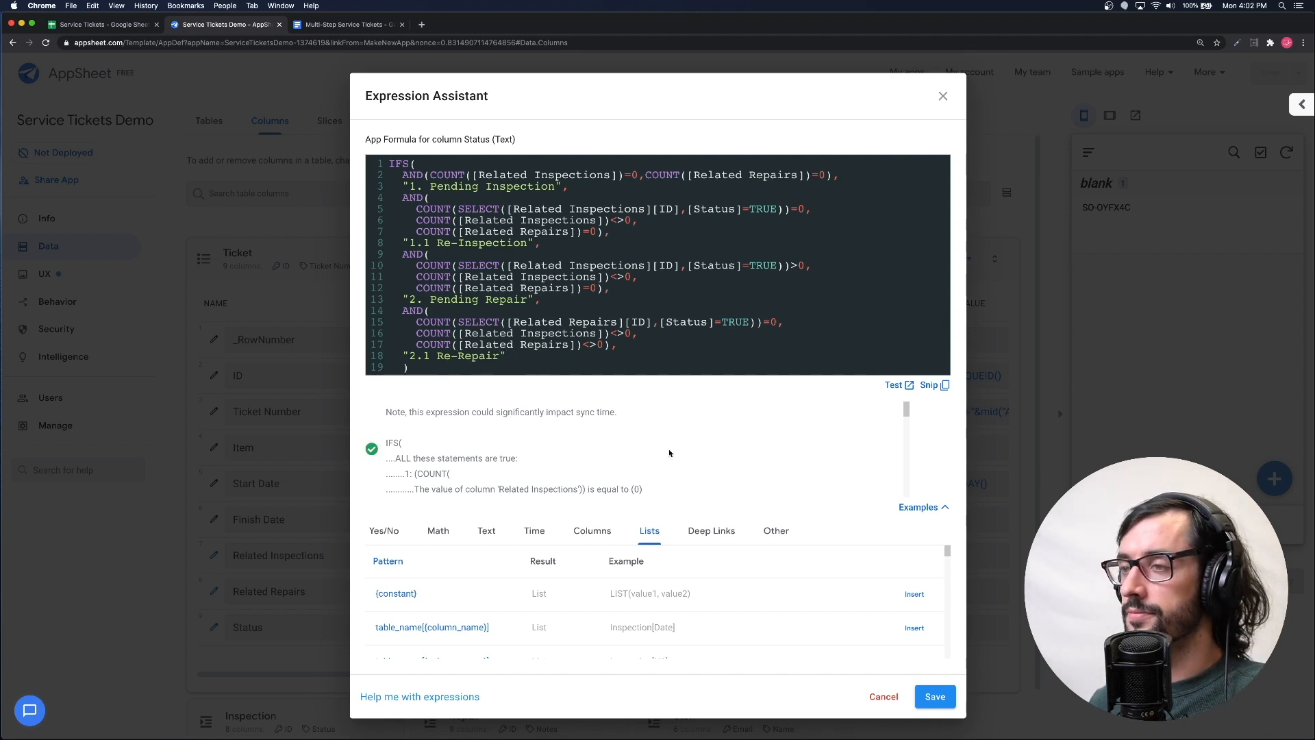
- Save the Status formula with its re-repair stage, close the column's settings, and save the app
left_click(936, 697)
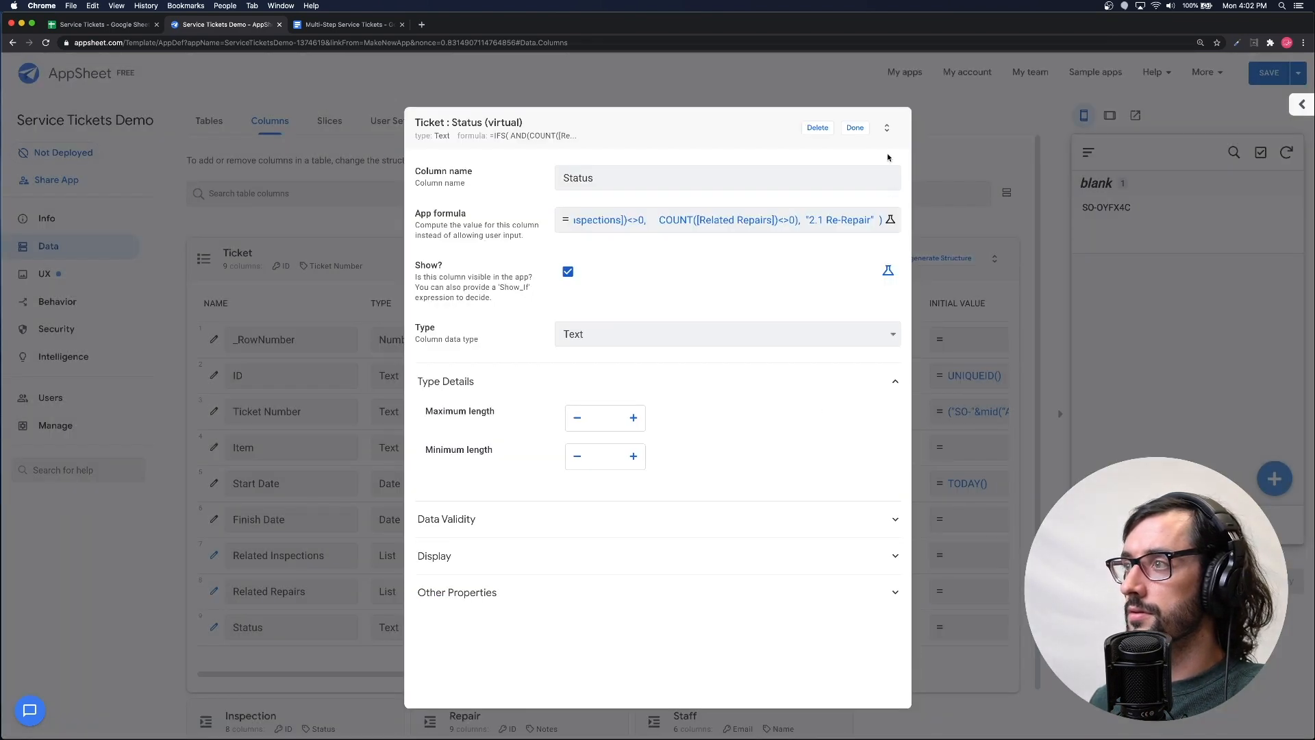
left_click(855, 128)
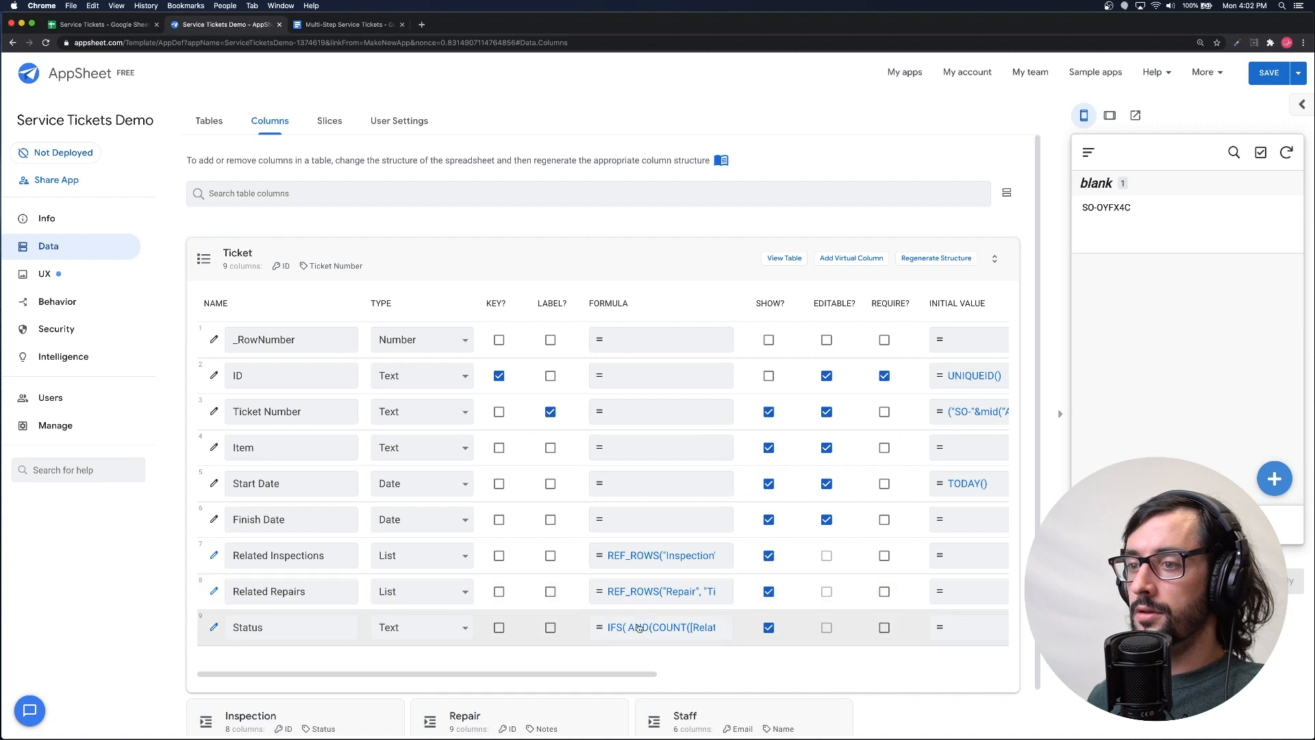
left_click(1271, 72)
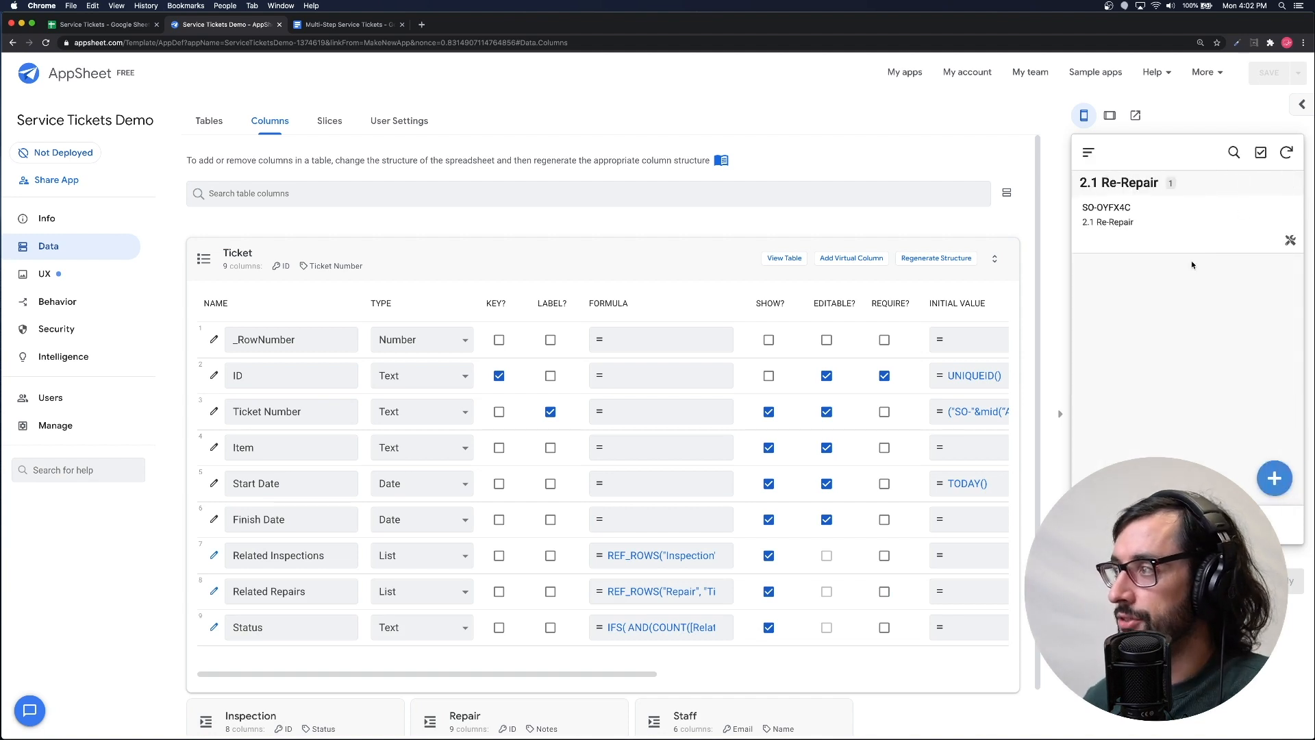
- Add a repair to the re-repair ticket with Status Y, notes "DONE" and a hand-drawn signature, and save the form
left_click(1291, 242)
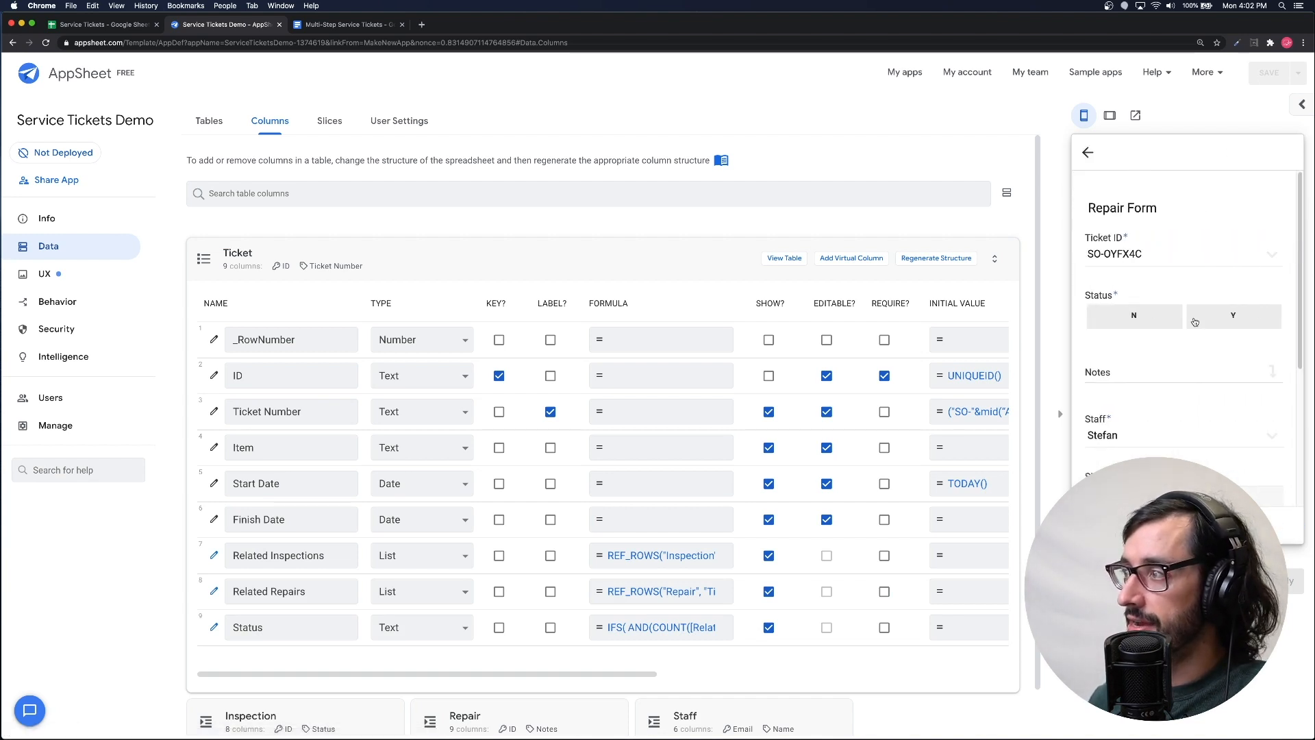
left_click(1233, 317)
left_click(1157, 377)
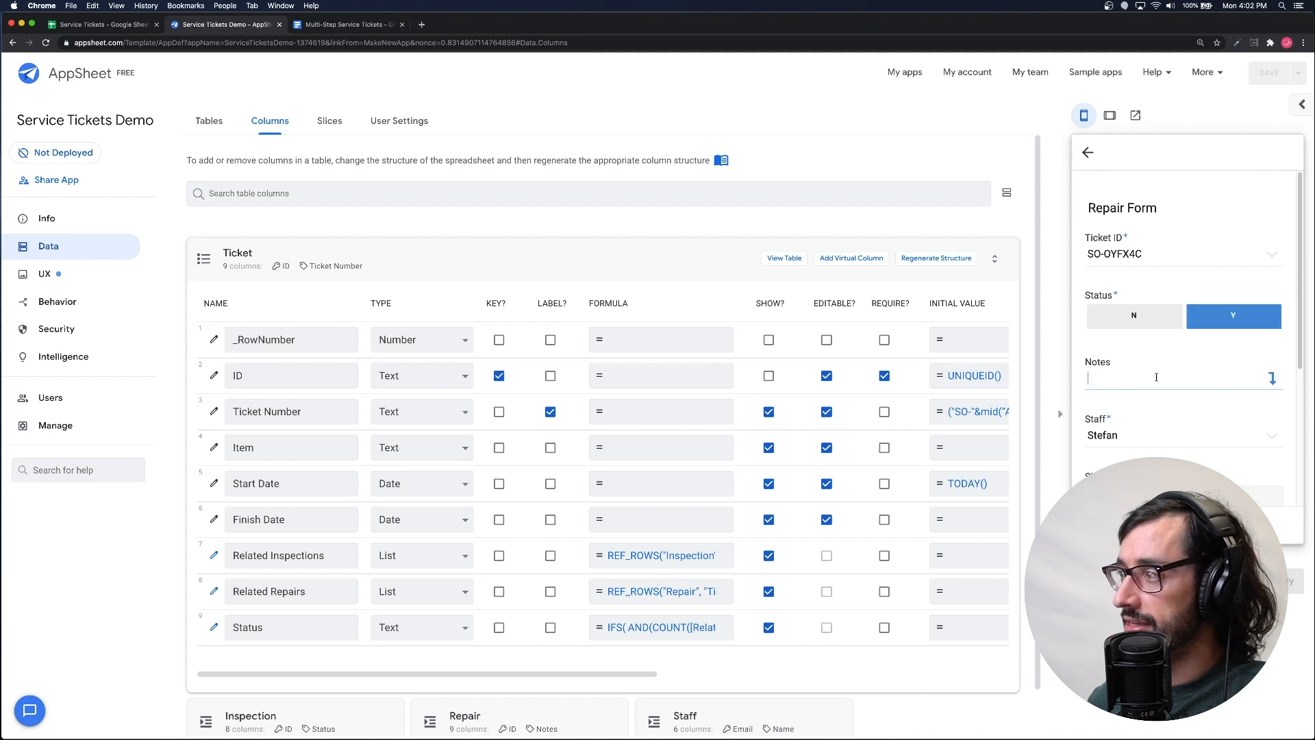
type("DONE")
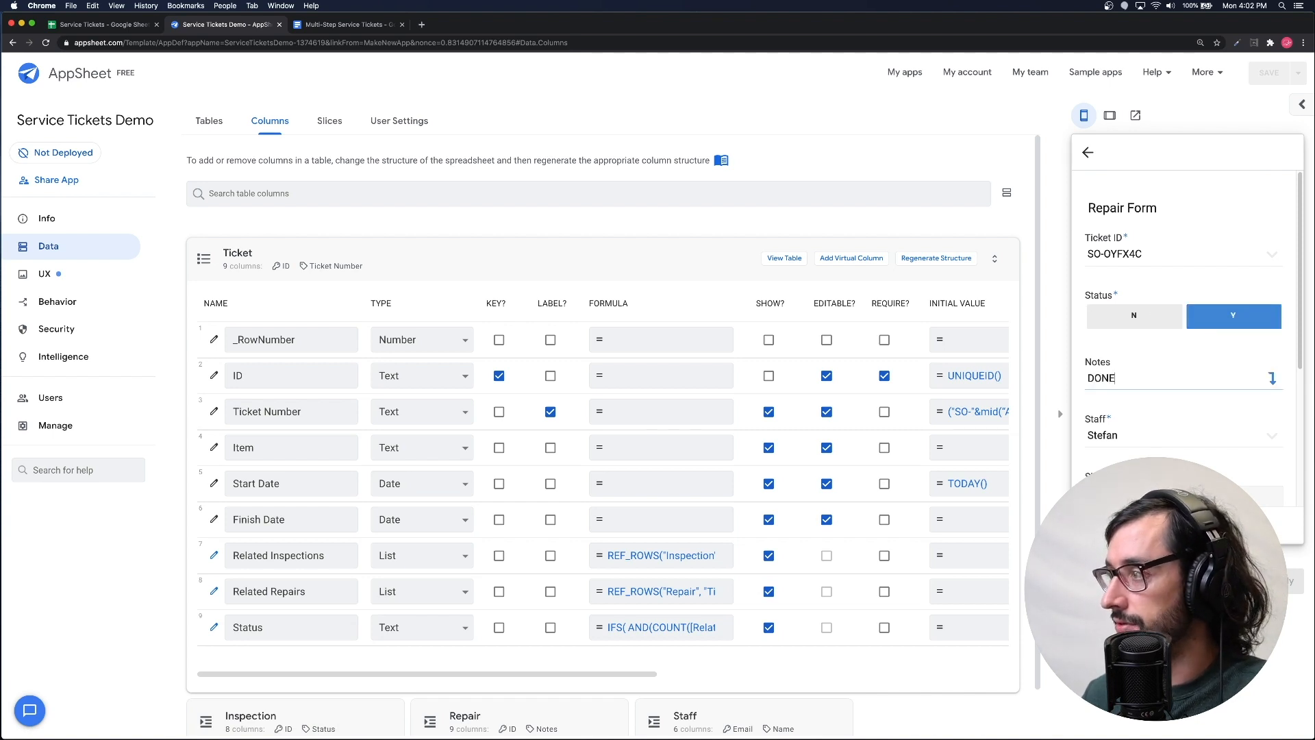
scroll(1165, 343, "down", 5)
left_click(1138, 356)
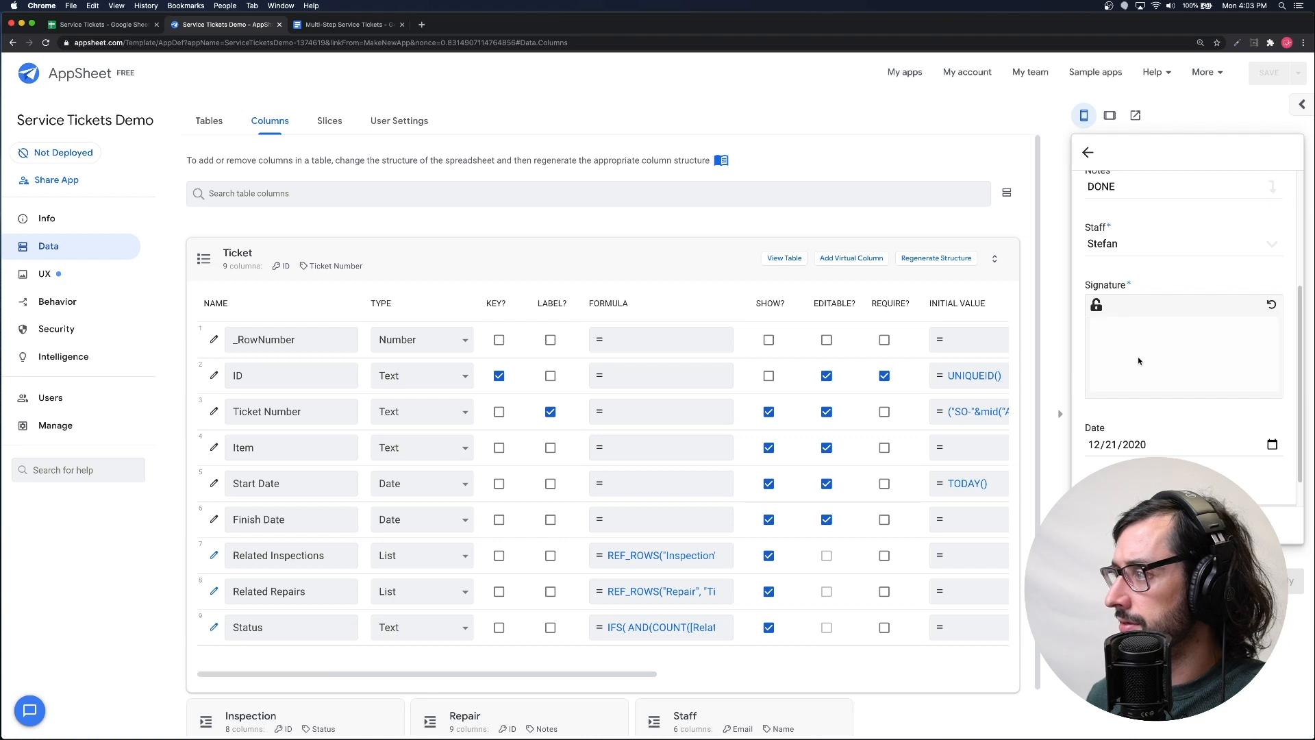
left_click_drag(1131, 354, 1191, 344)
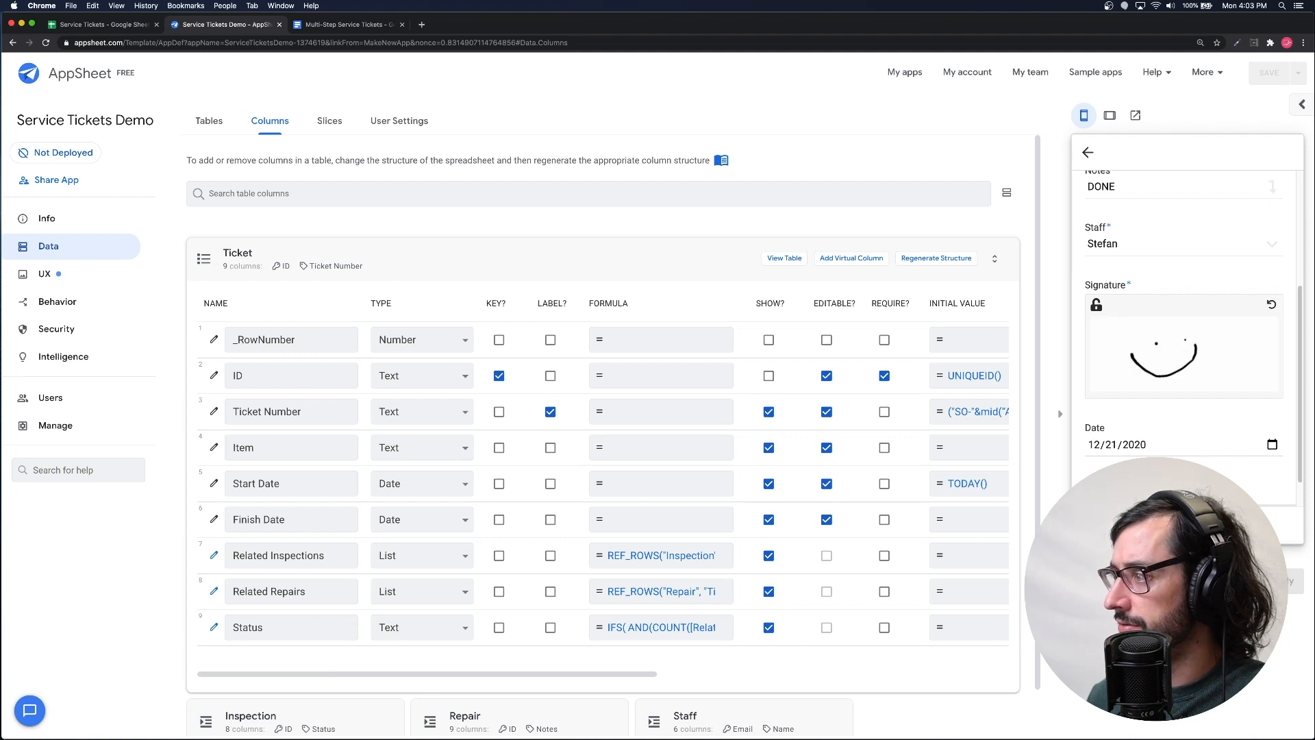
left_click(1246, 525)
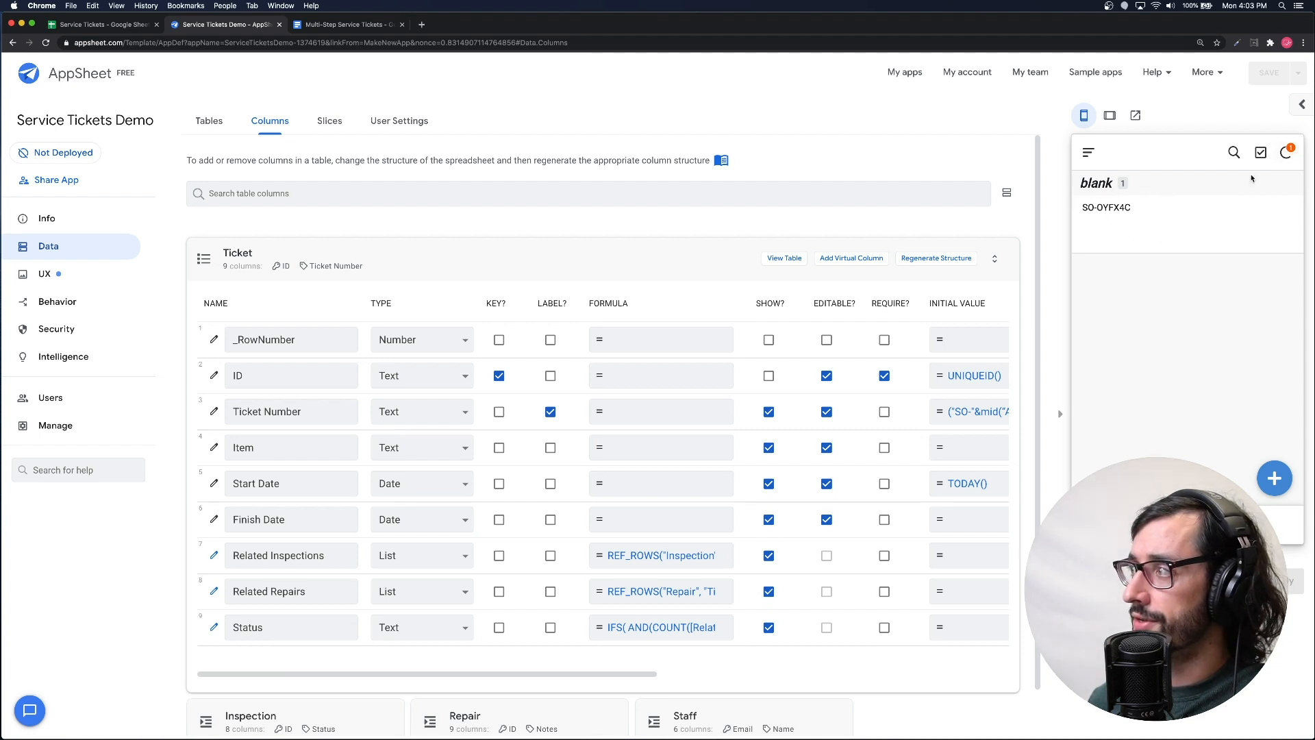
- Add a comma after "2.1 Re-Repair" in the Ticket table's Status formula and paste a copy of the fourth AND block below it
left_click(612, 635)
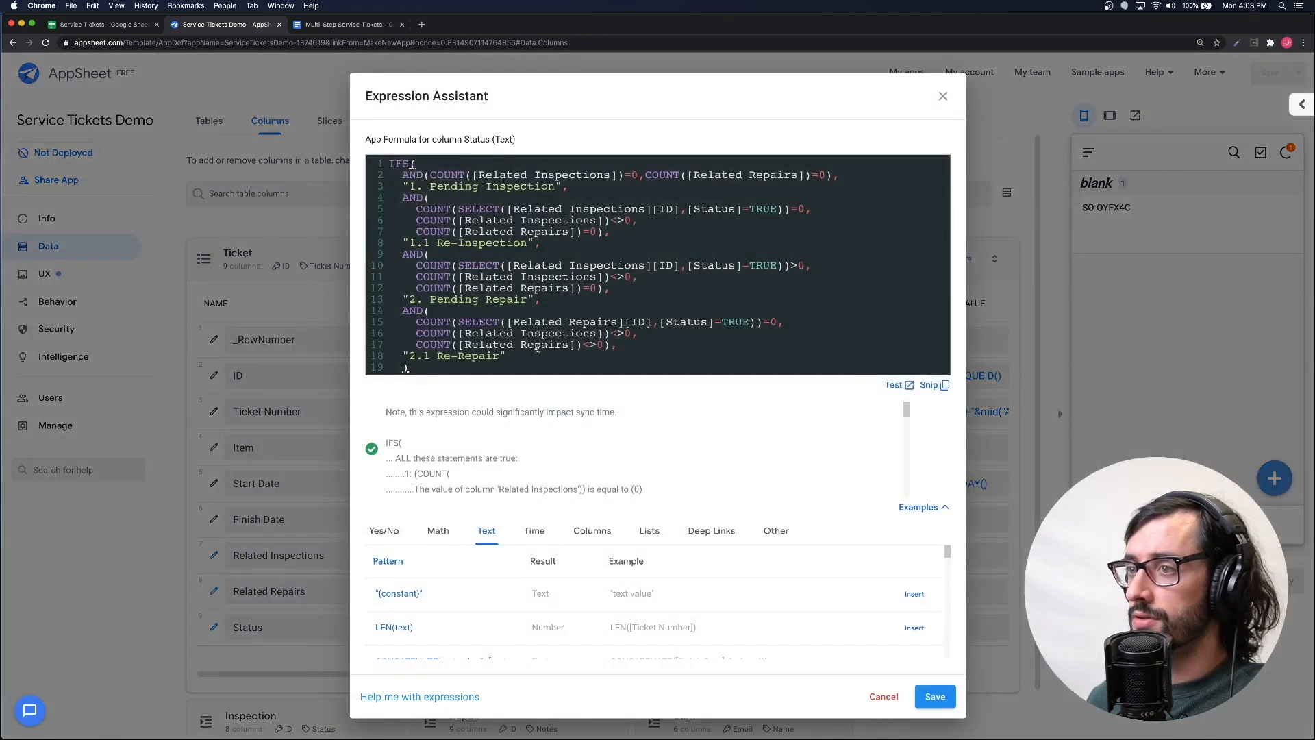
left_click(513, 359)
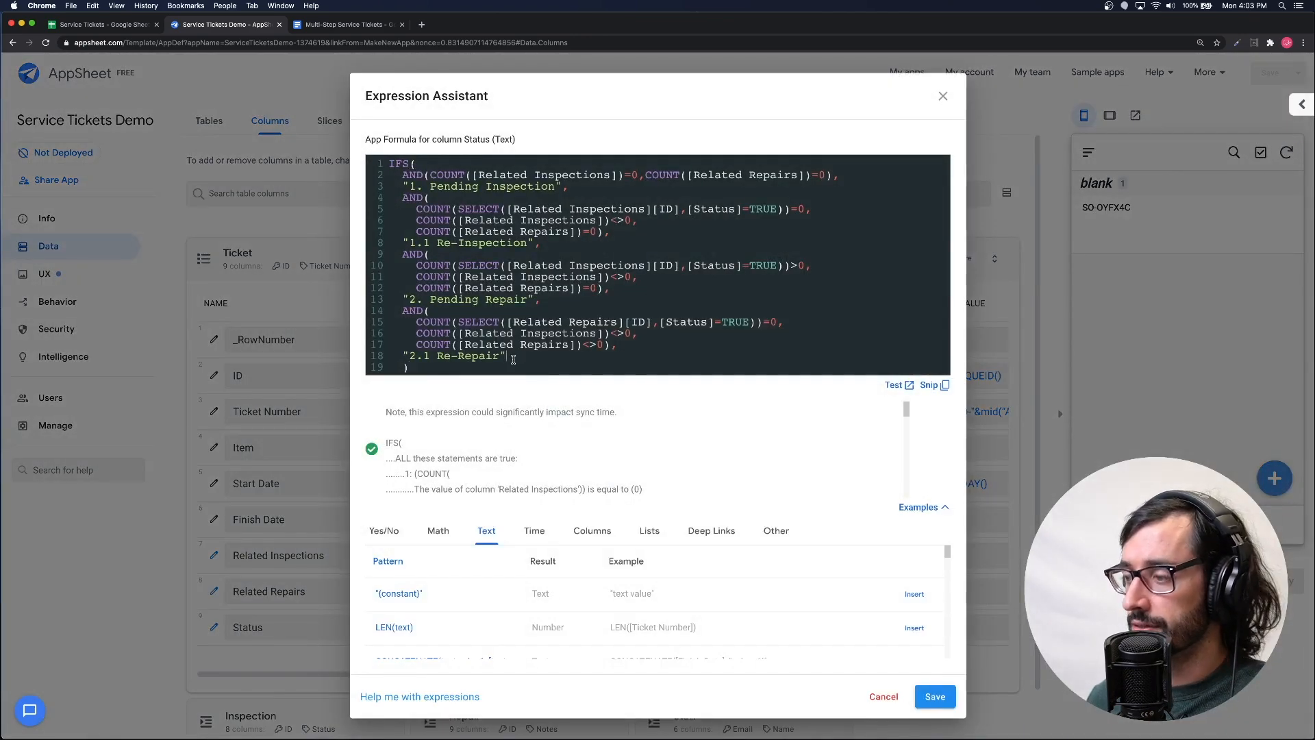
type(",")
key("Return")
key("Return")
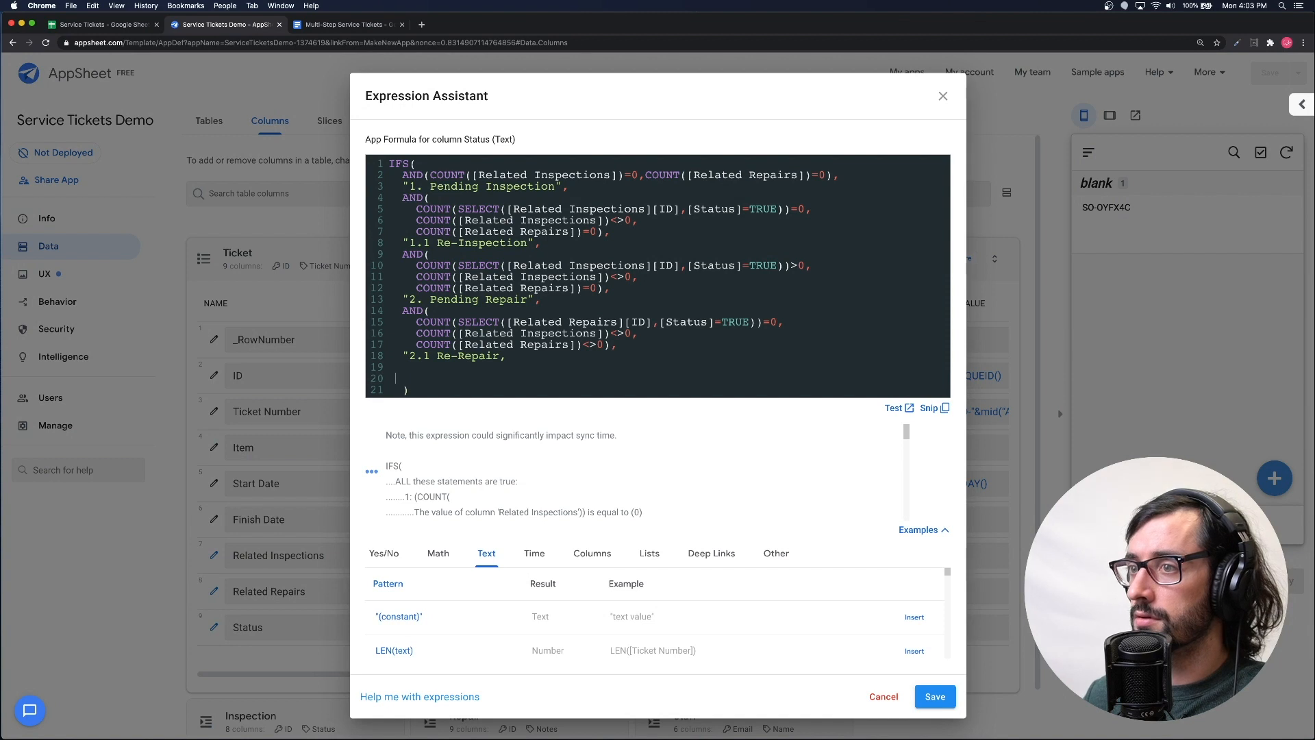
key("BackSpace")
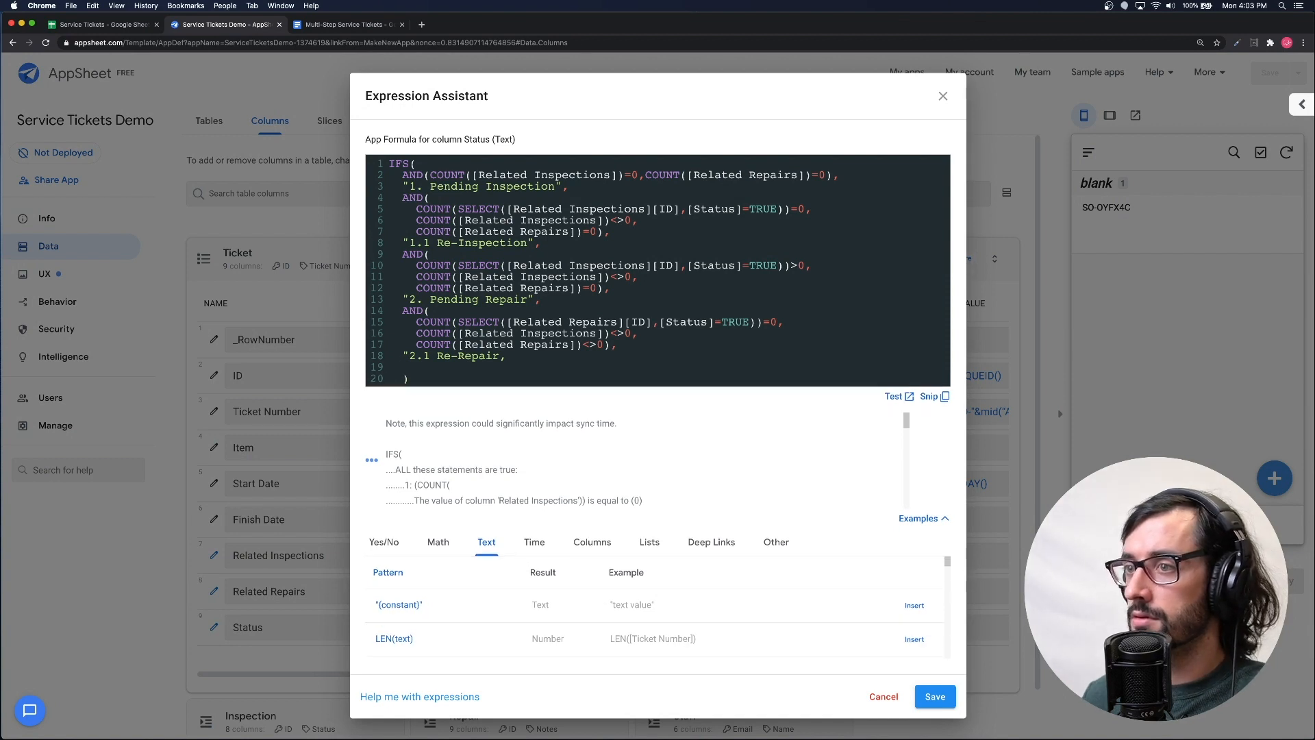
left_click_drag(517, 358, 409, 314)
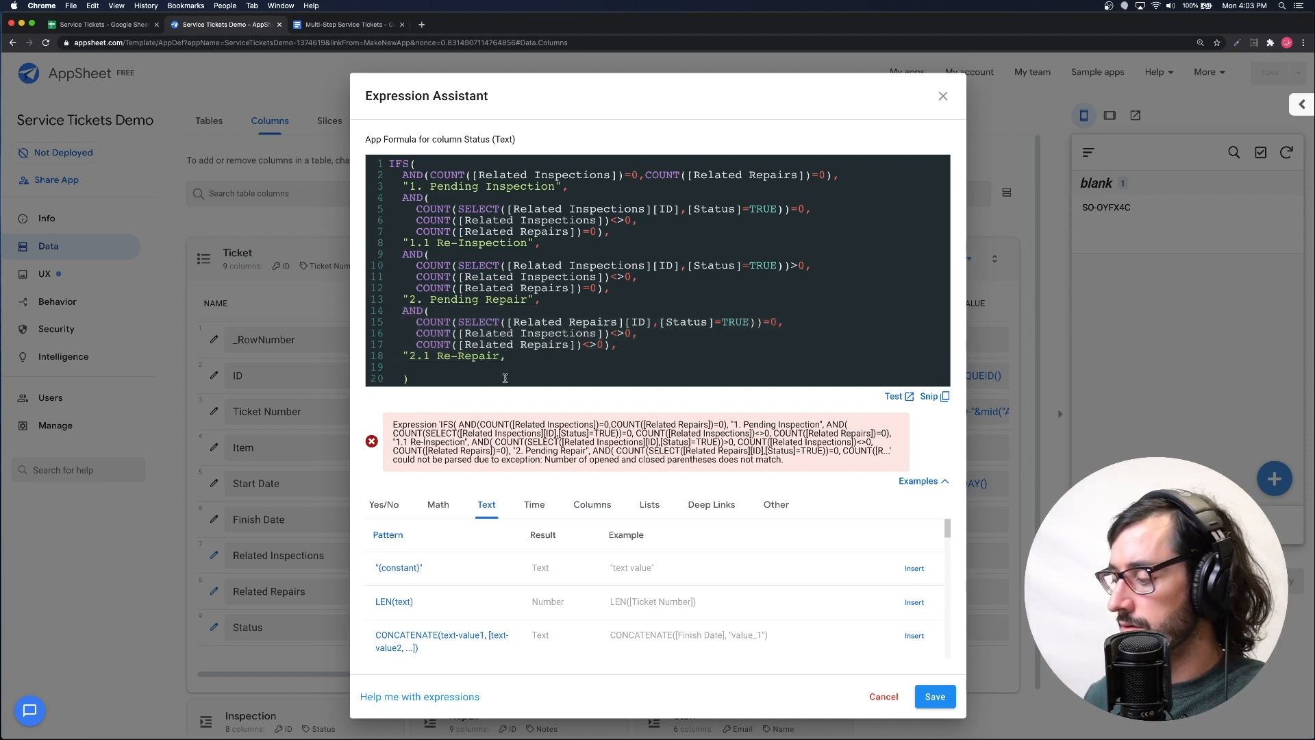
type("AND(     COUNT(SELECT([Related Repairs][ID],[Status]=TRUE))=0,     COUNT([Related Inspections])<>0,     COUNT([Related Repairs])<>0),   \"2.1 Re-Repair,")
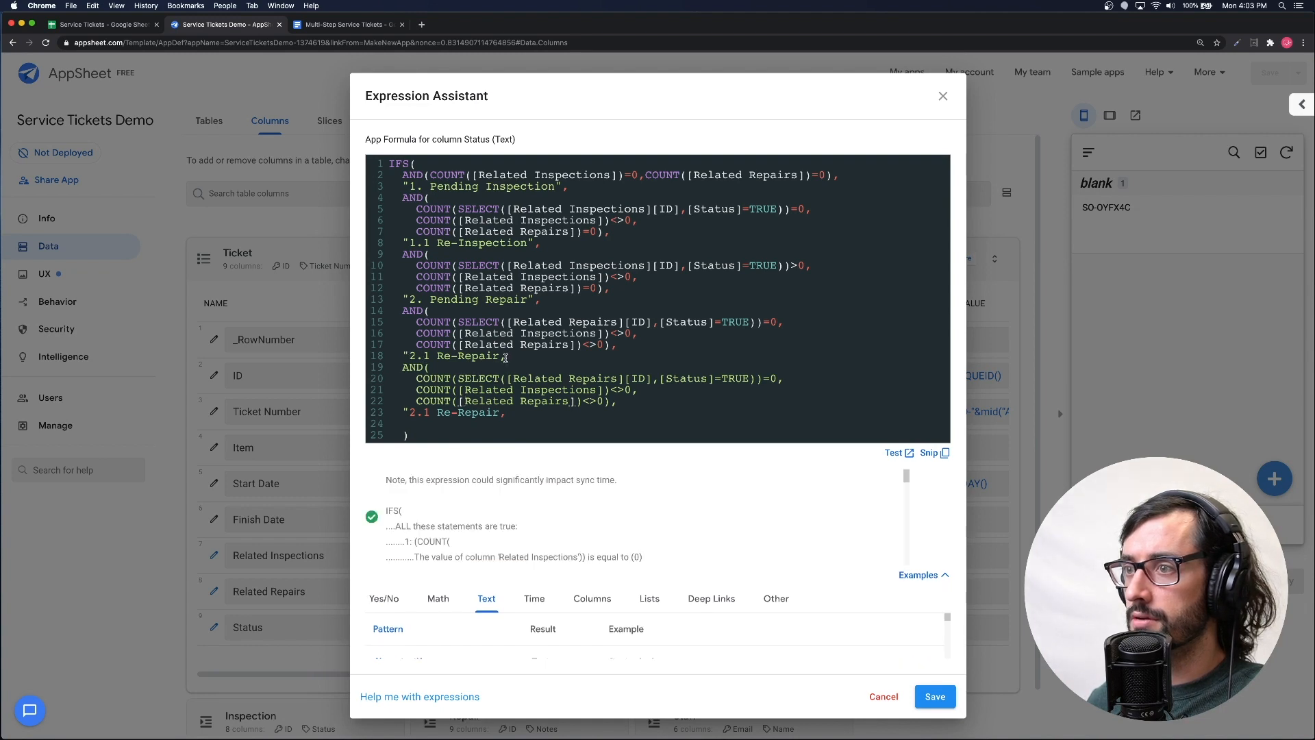
- Restore the closing quotes on both "2.1 Re-Repair" texts and replace the fifth AND's result text with "3. Completed"
left_click(497, 357)
type("\"")
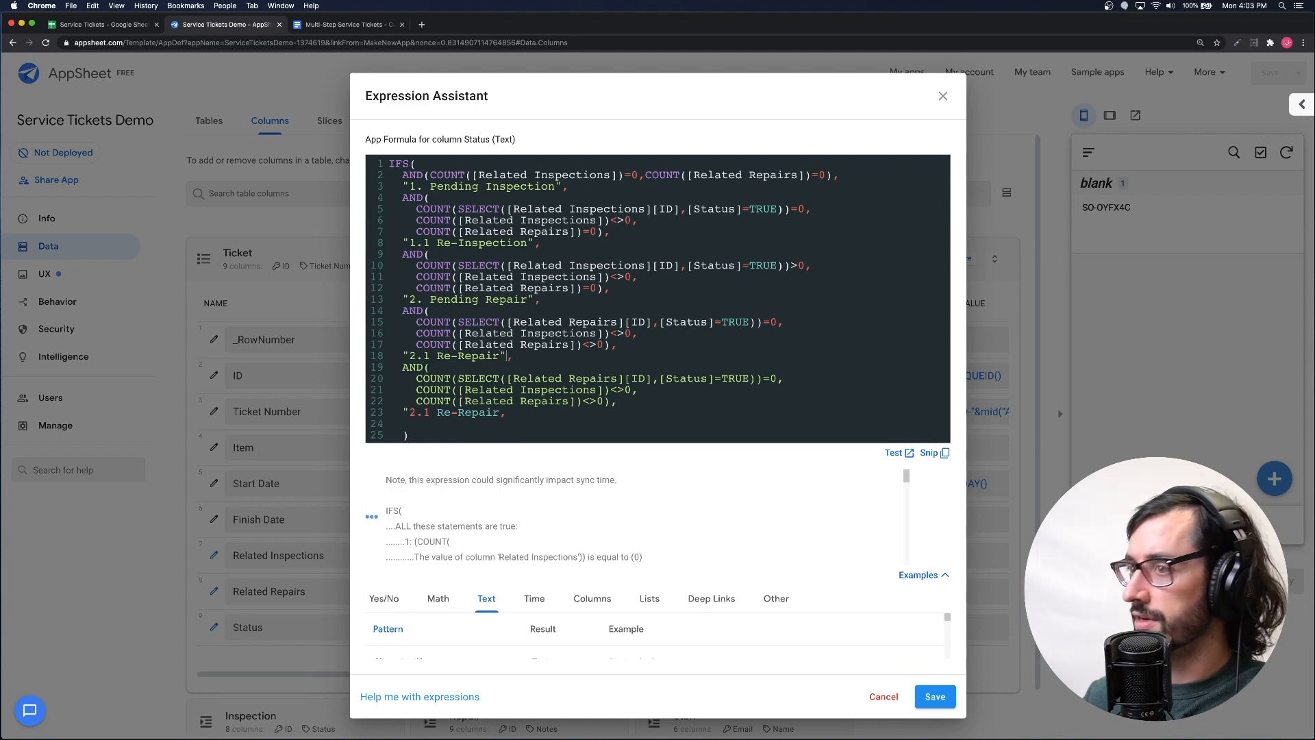
left_click(502, 412)
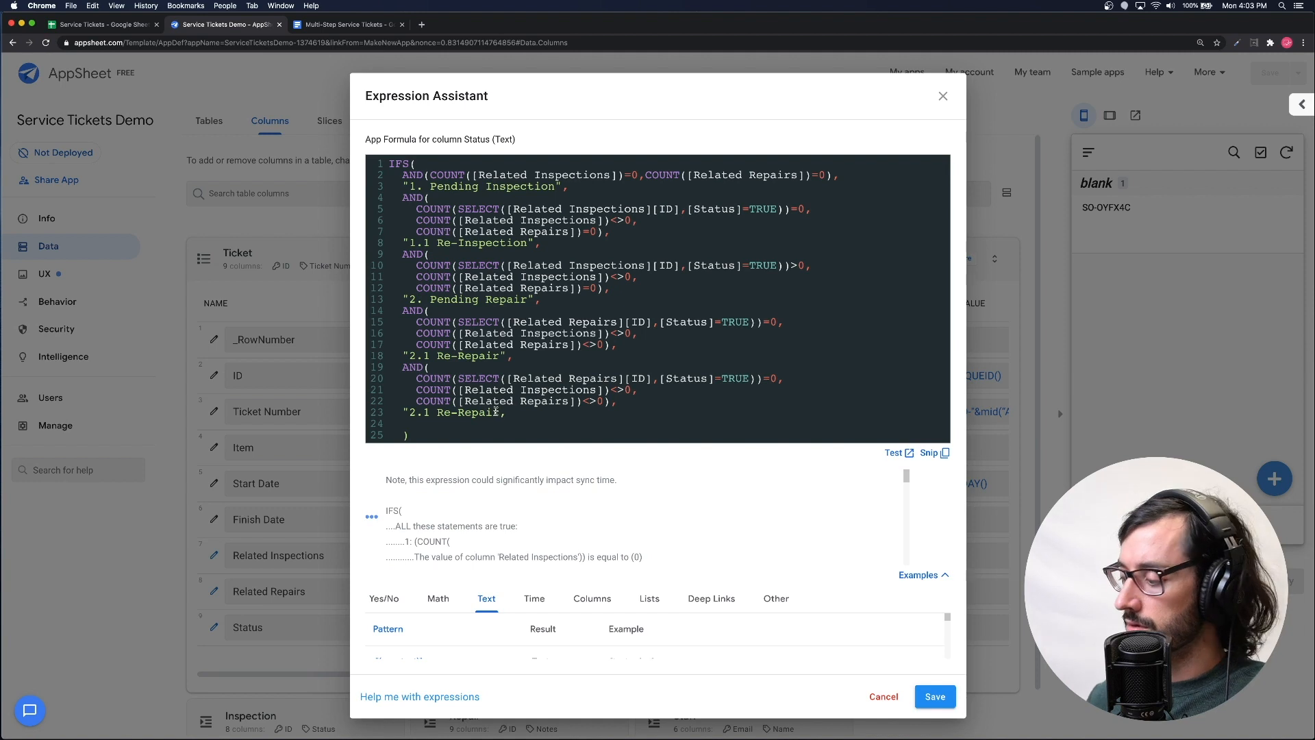
type("\"")
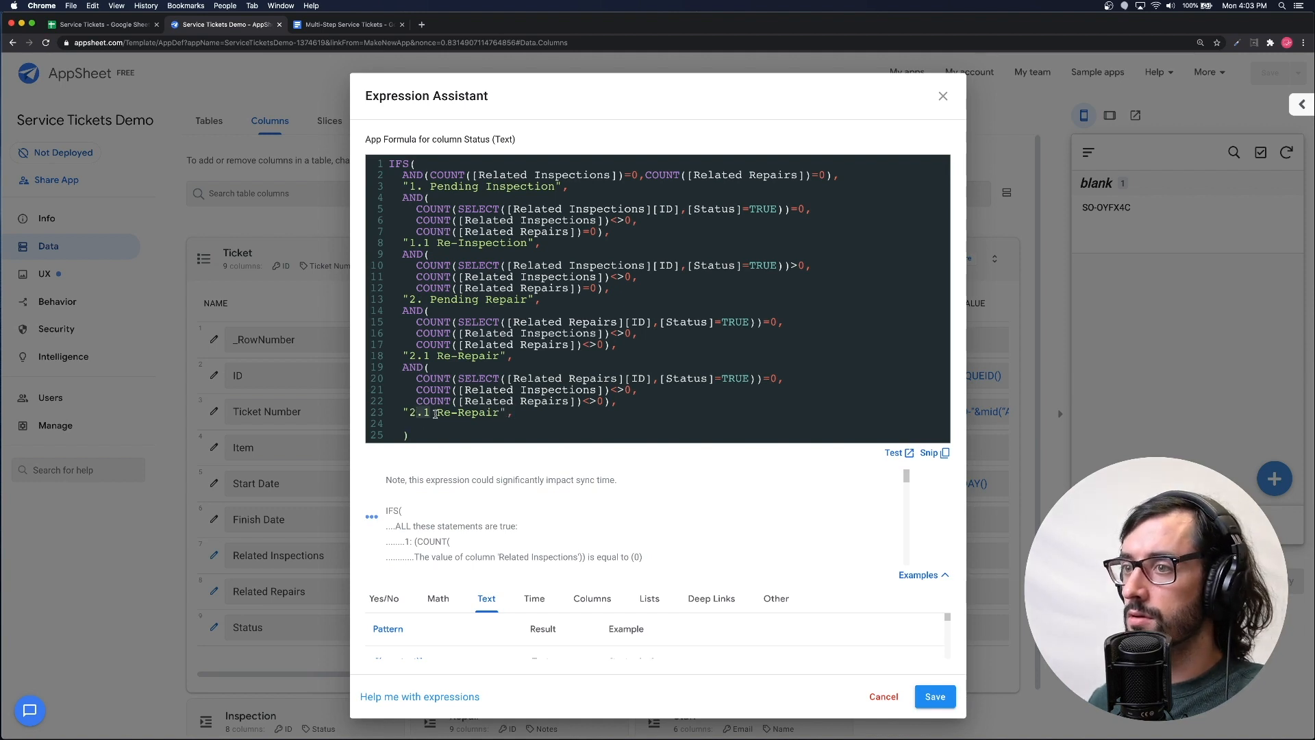
left_click_drag(472, 413, 407, 413)
type("3. Completed")
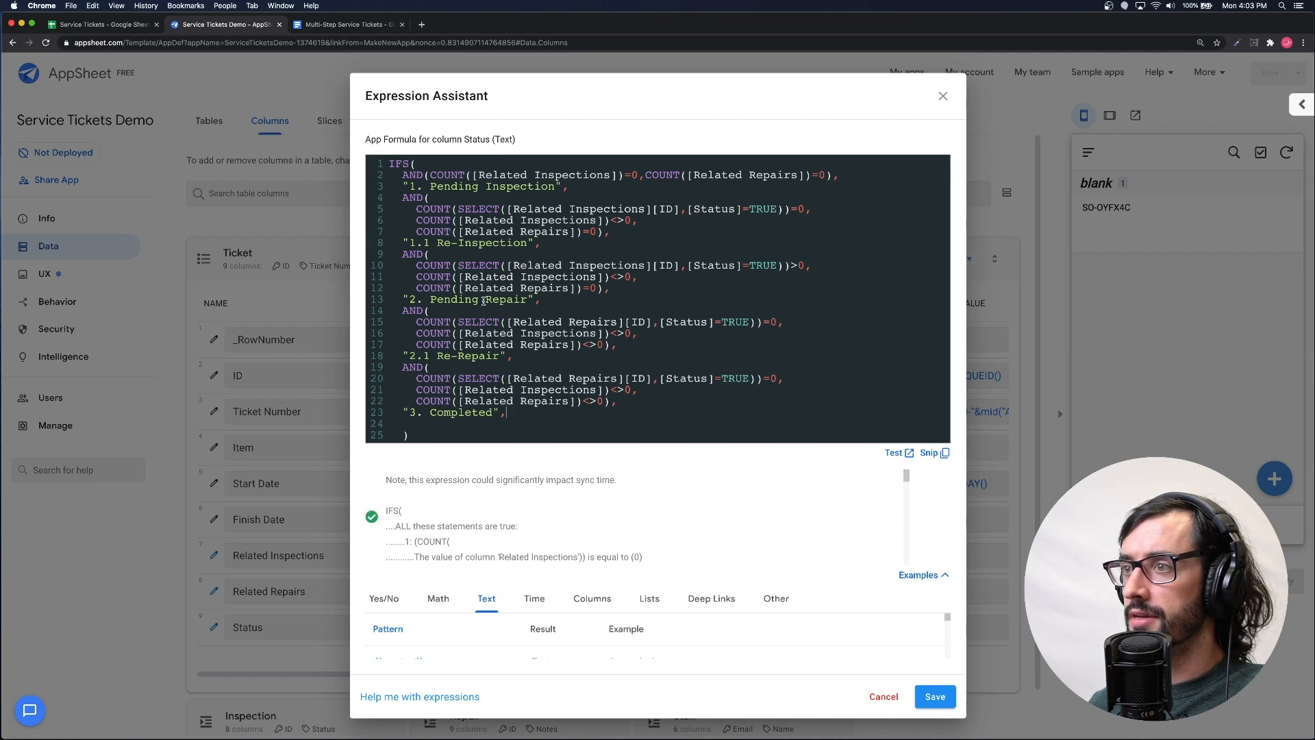
- Copy the third AND's condition COUNT(SELECT([Related Inspections][ID],[Status]=TRUE))>0 into the fifth AND as its first line, followed by a comma
left_click_drag(418, 265, 802, 266)
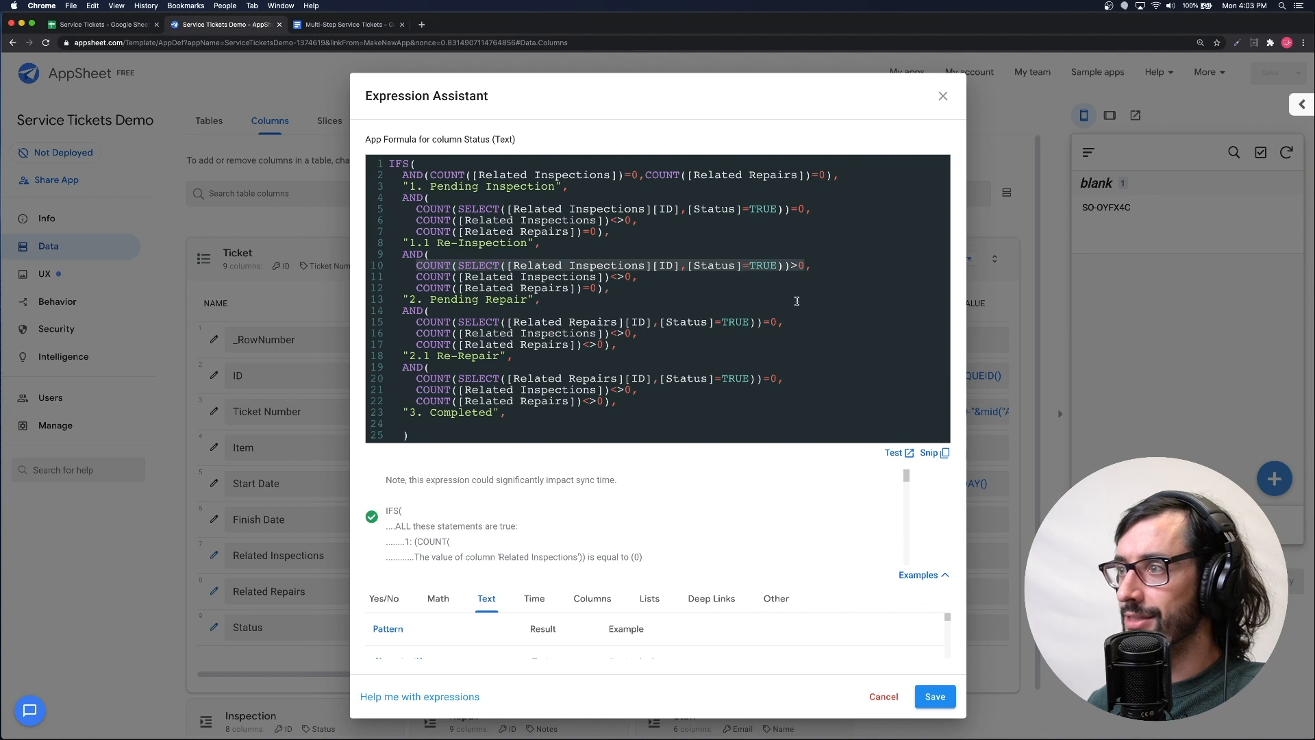
left_click(415, 381)
key("Return")
key("Up")
type("COUNT(SELECT([Related Inspections][ID],[Status]=TRUE))>0")
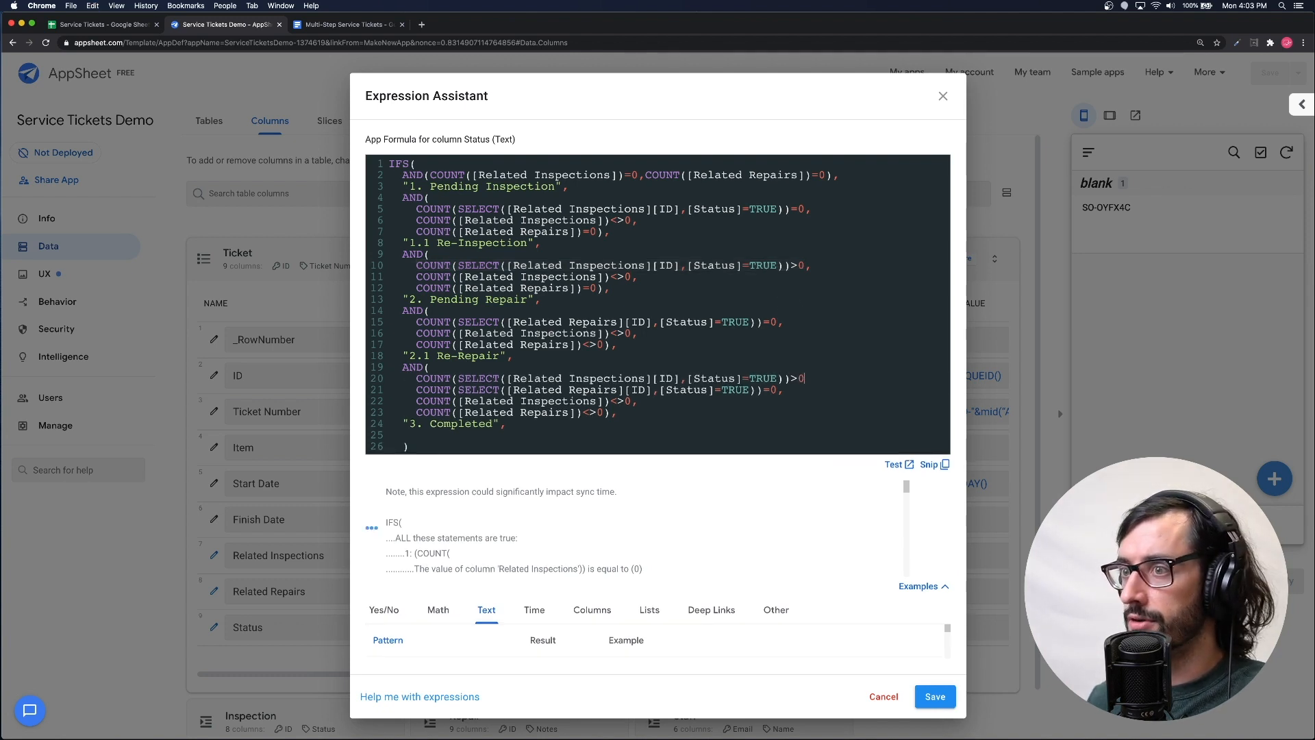
type(",")
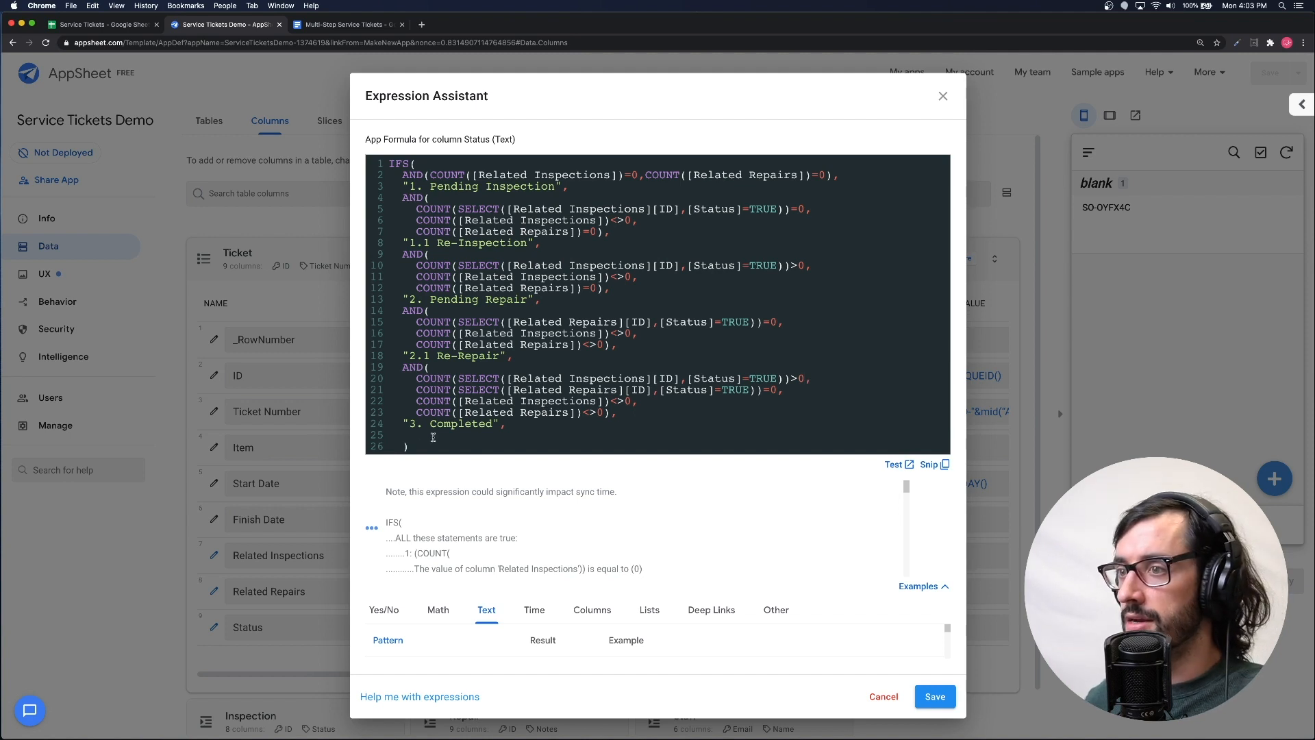
- Remove the fifth AND's two plain COUNT conditions, close its parenthesis, drop the comma after "3. Completed", and save the formula
left_click_drag(416, 401, 620, 415)
key("BackSpace")
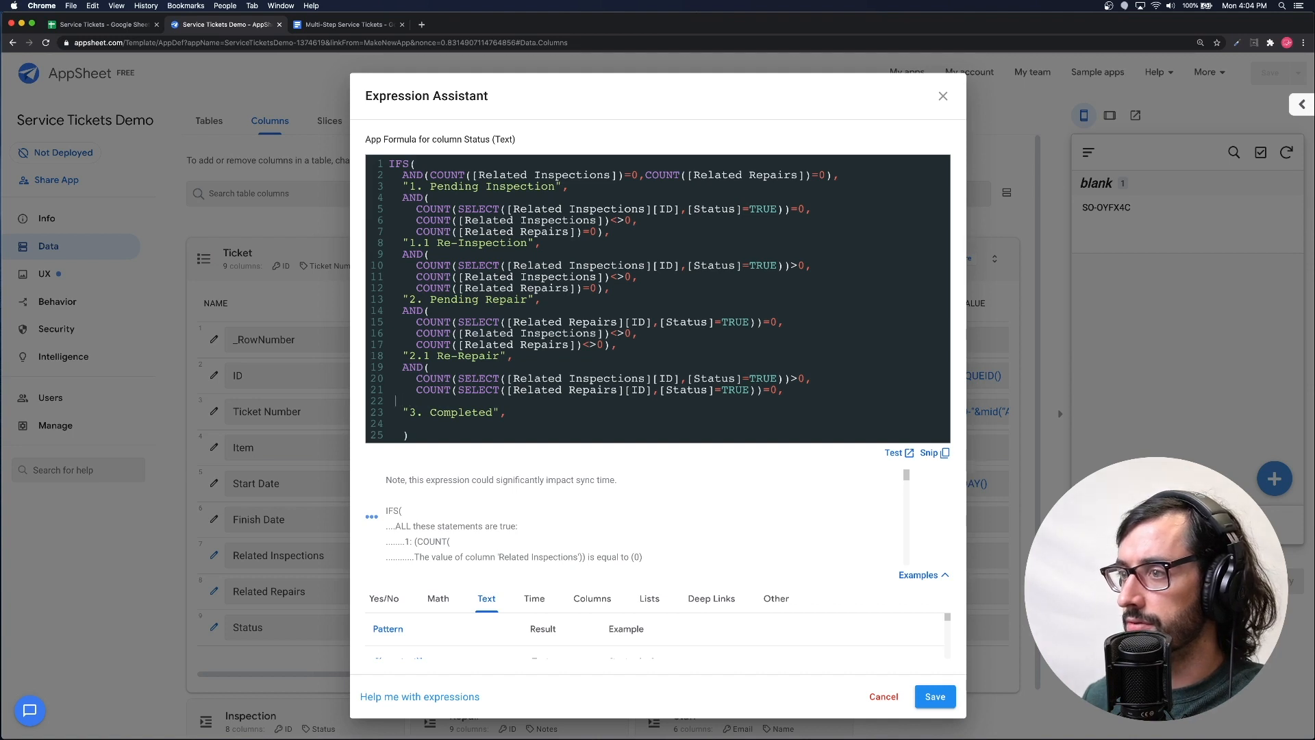
key("BackSpace")
key("BackSpace")
key("Return")
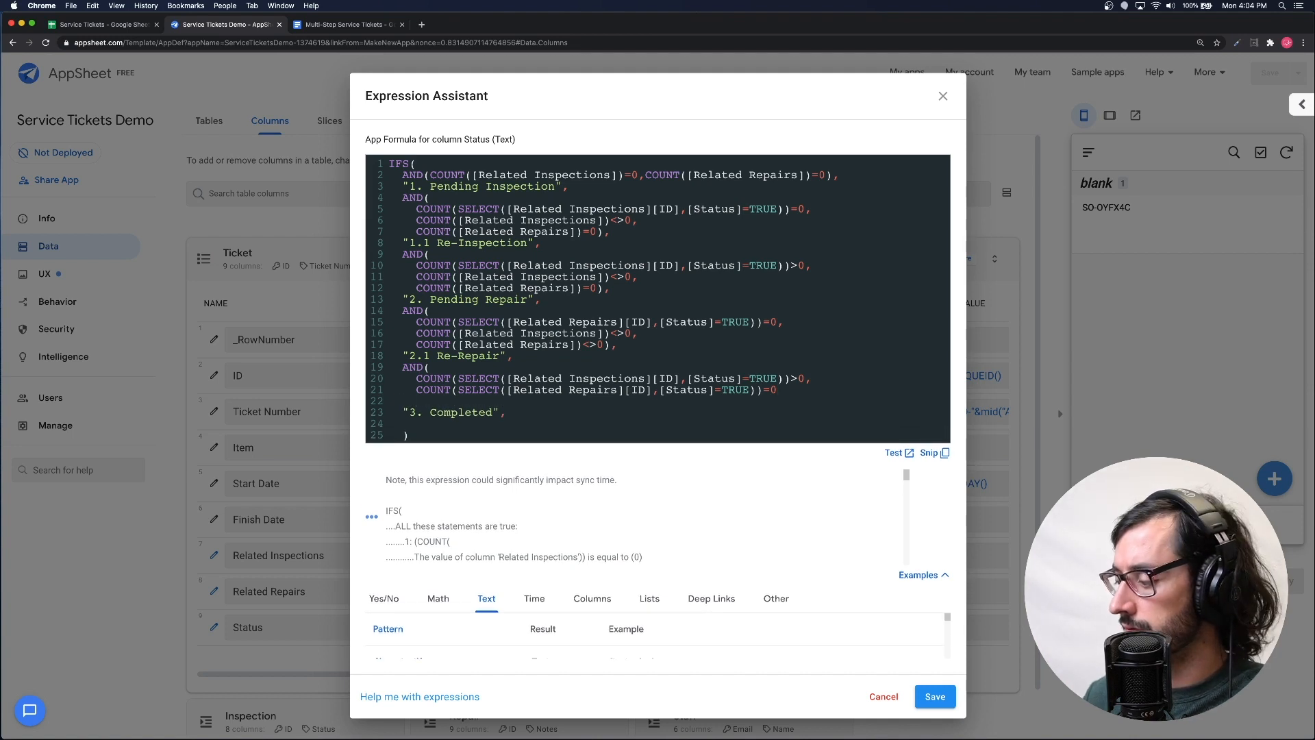
type(")")
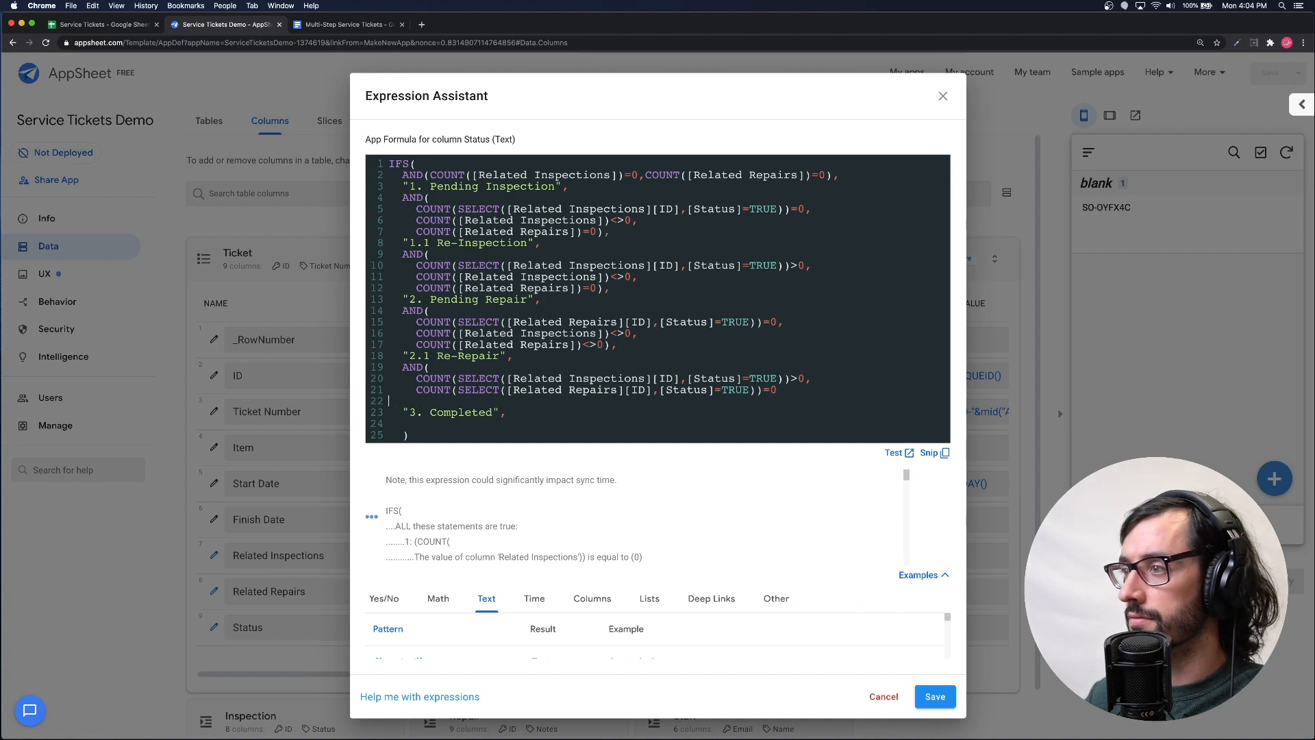
key("BackSpace")
type("),")
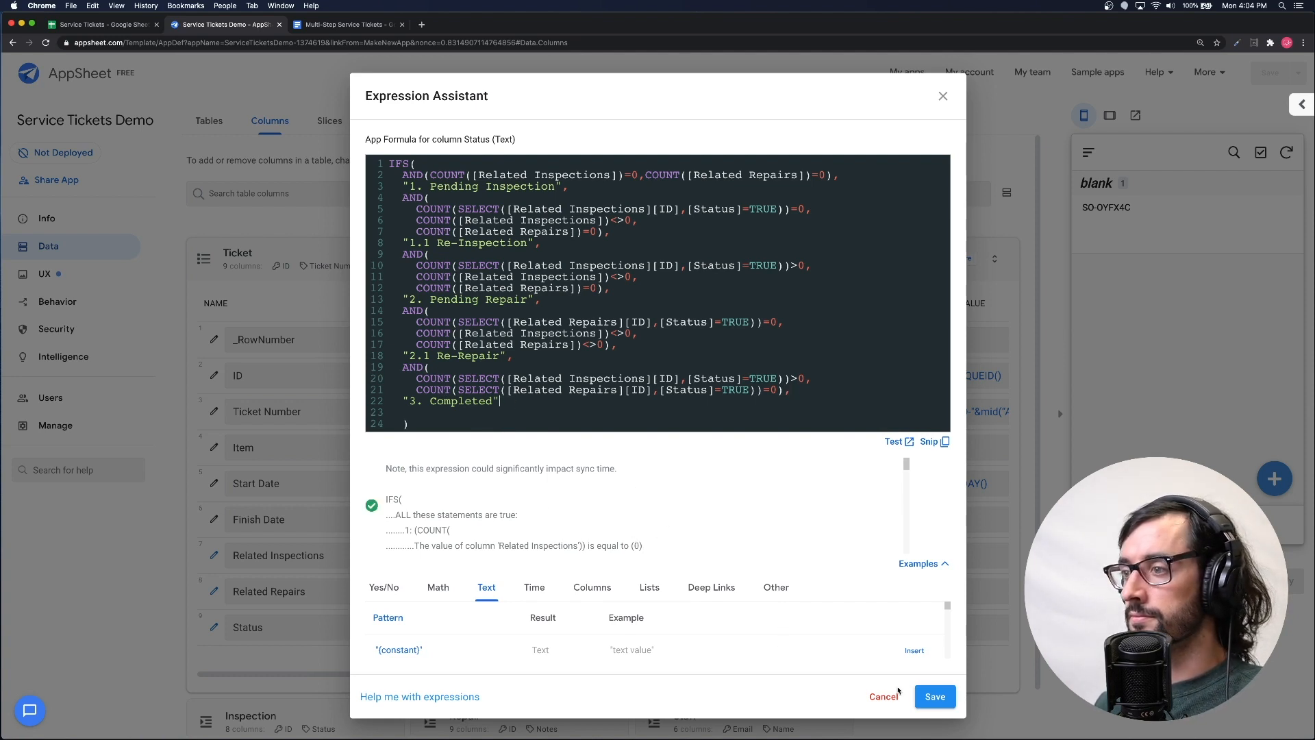
left_click(935, 696)
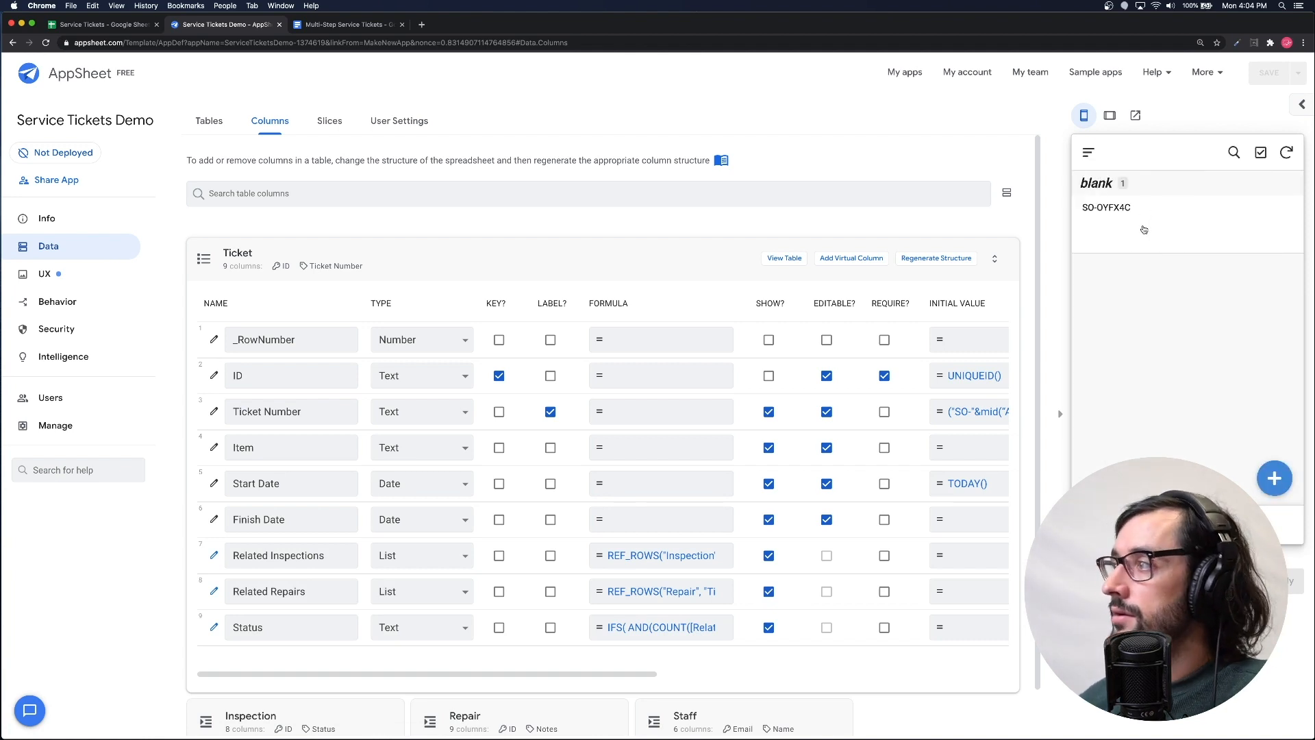
- Change the fifth AND's Related Repairs comparison to >0 in the Status formula, then save the formula and the app
left_click(623, 630)
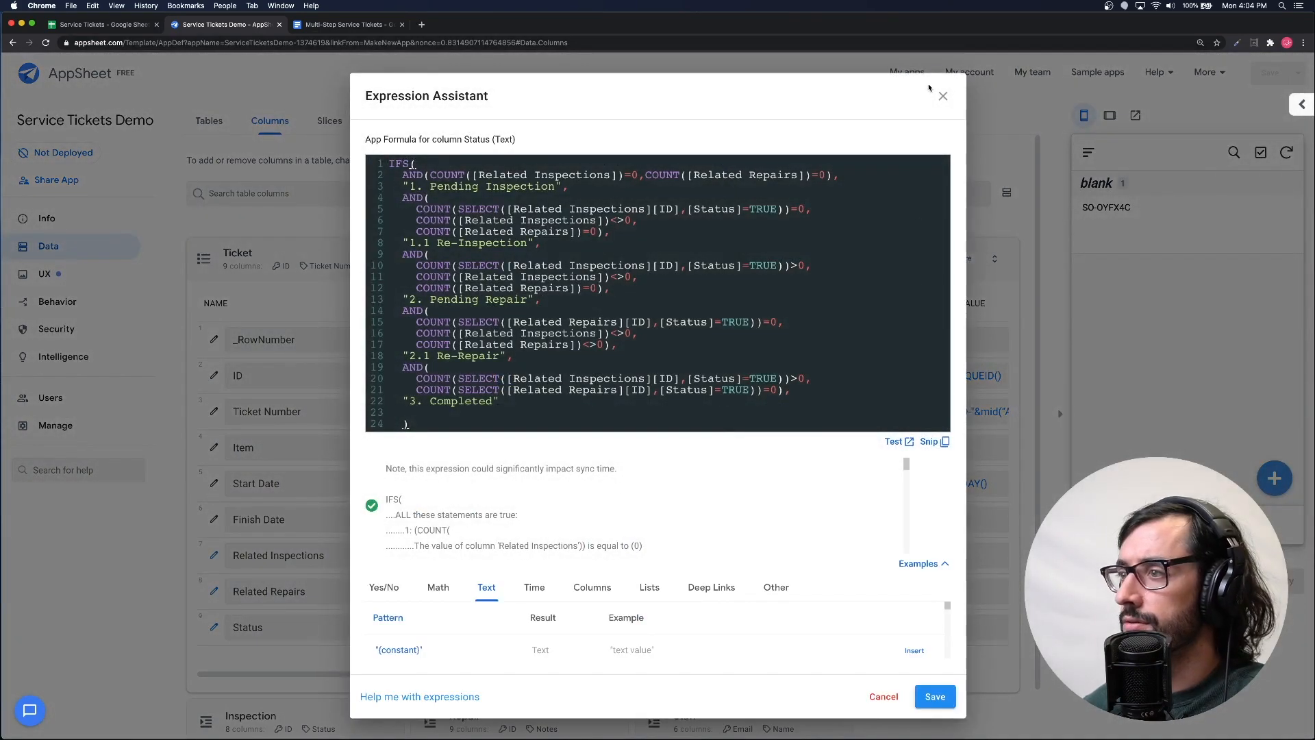
left_click(768, 390)
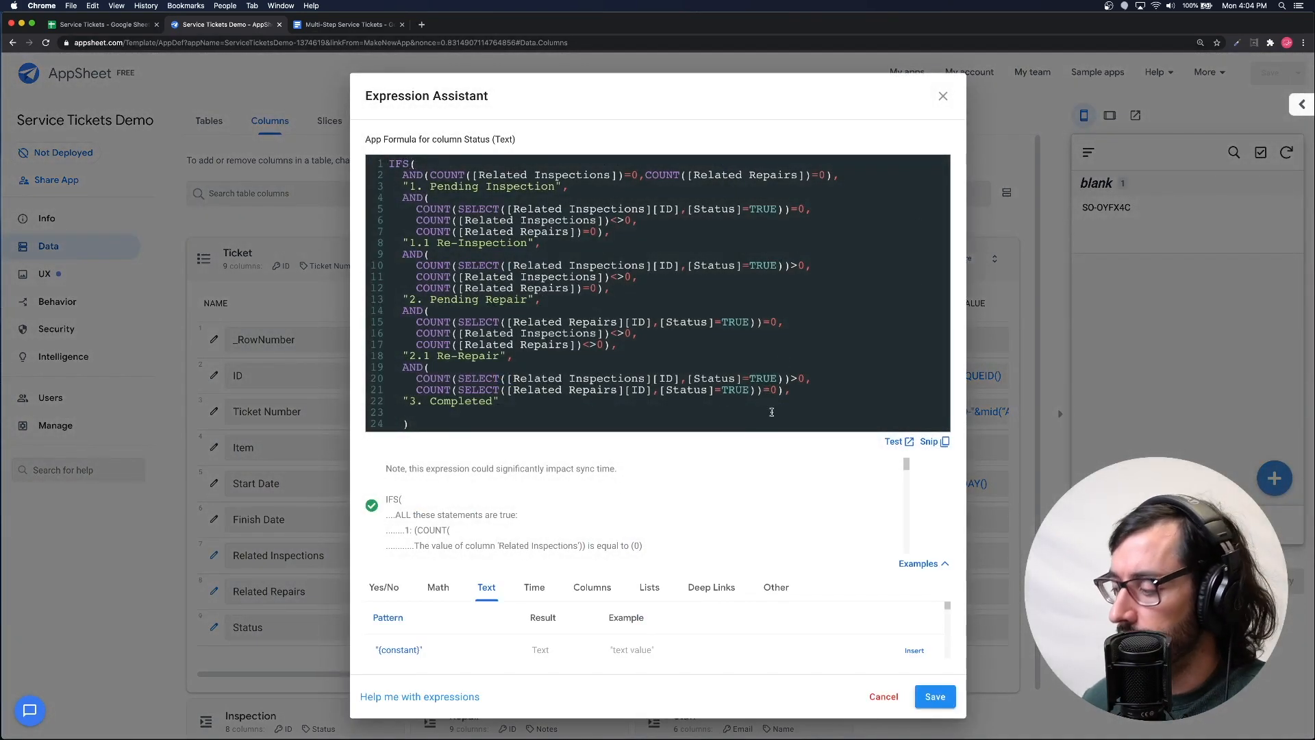
key("BackSpace")
type(">")
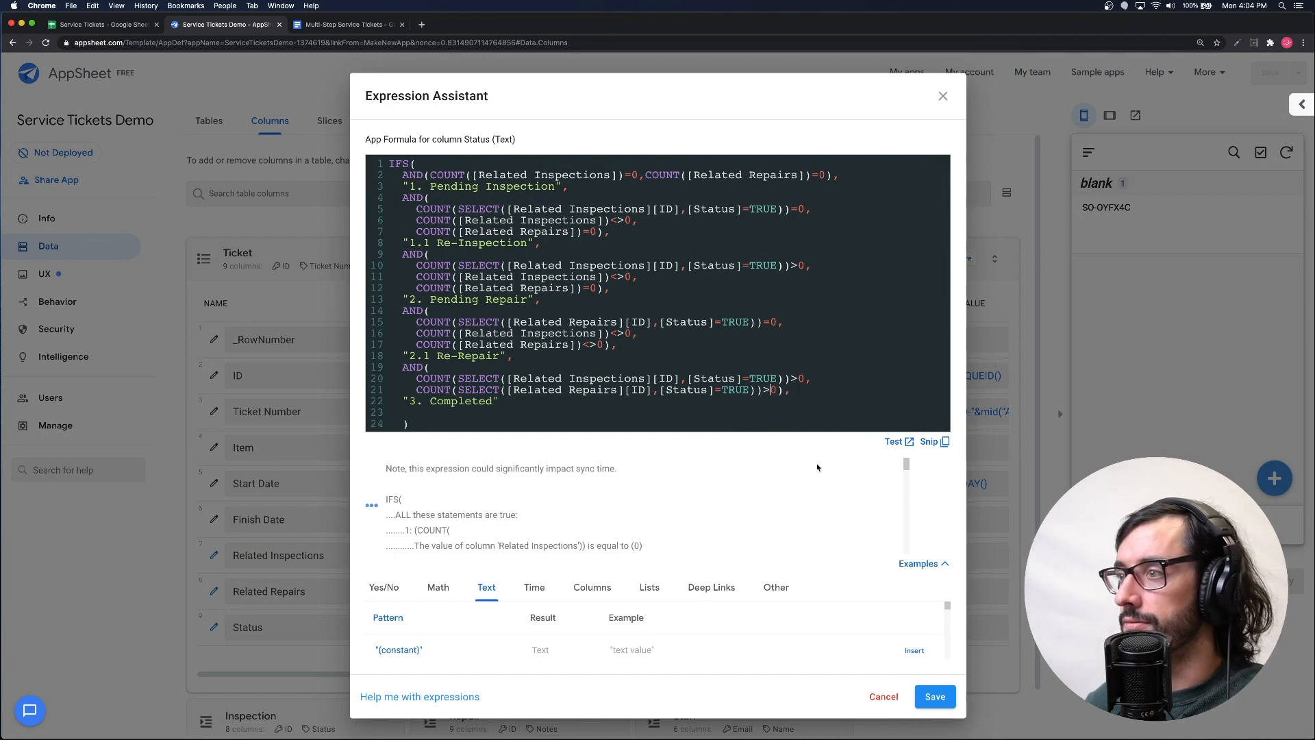
left_click(936, 697)
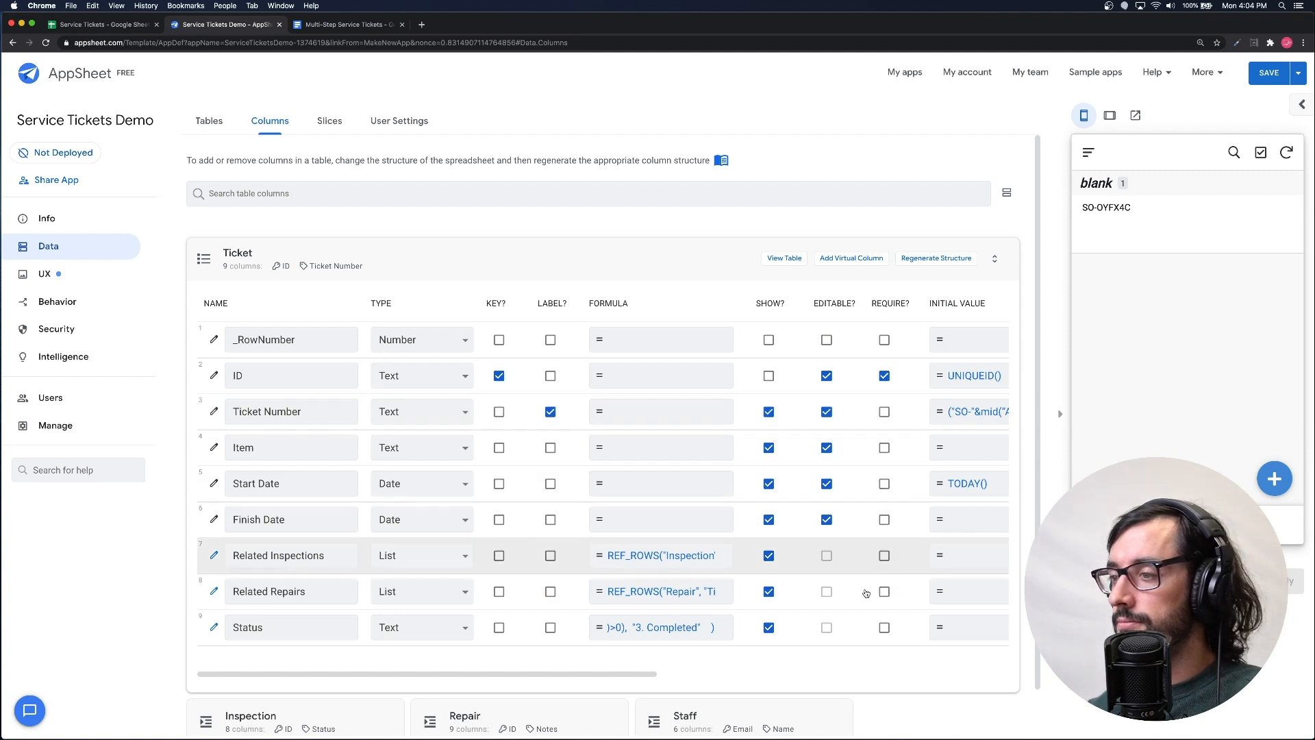
left_click(1270, 79)
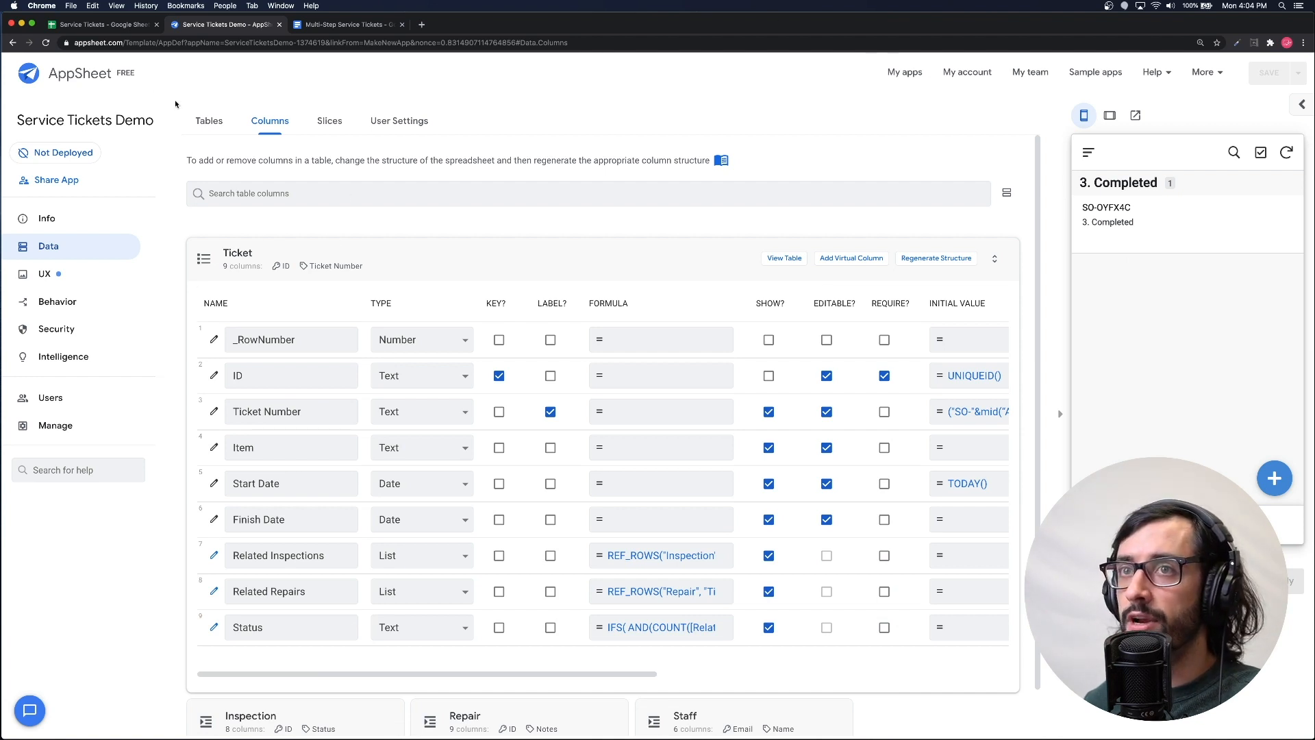
- Switch to the Service Tickets spreadsheet in Google Sheets and examine the ticket's Finish Date and the Inspection and Repair records
left_click(129, 26)
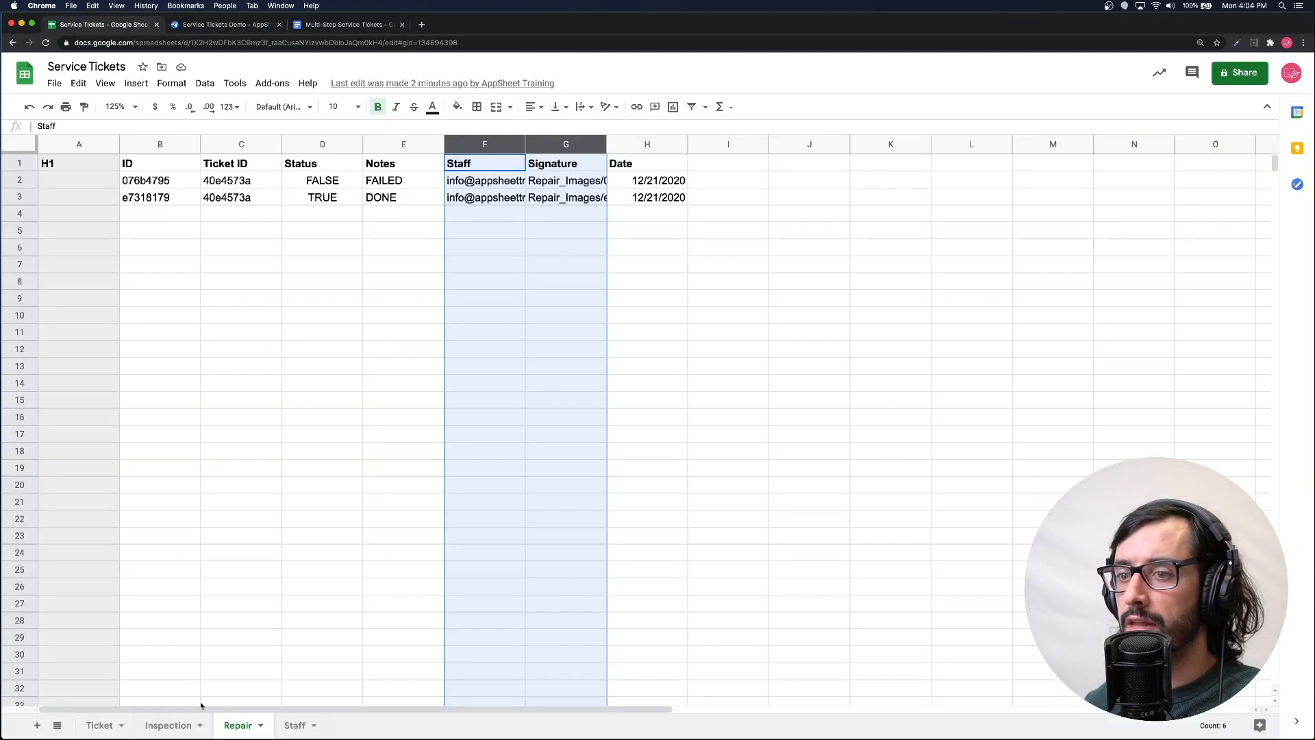
left_click(100, 725)
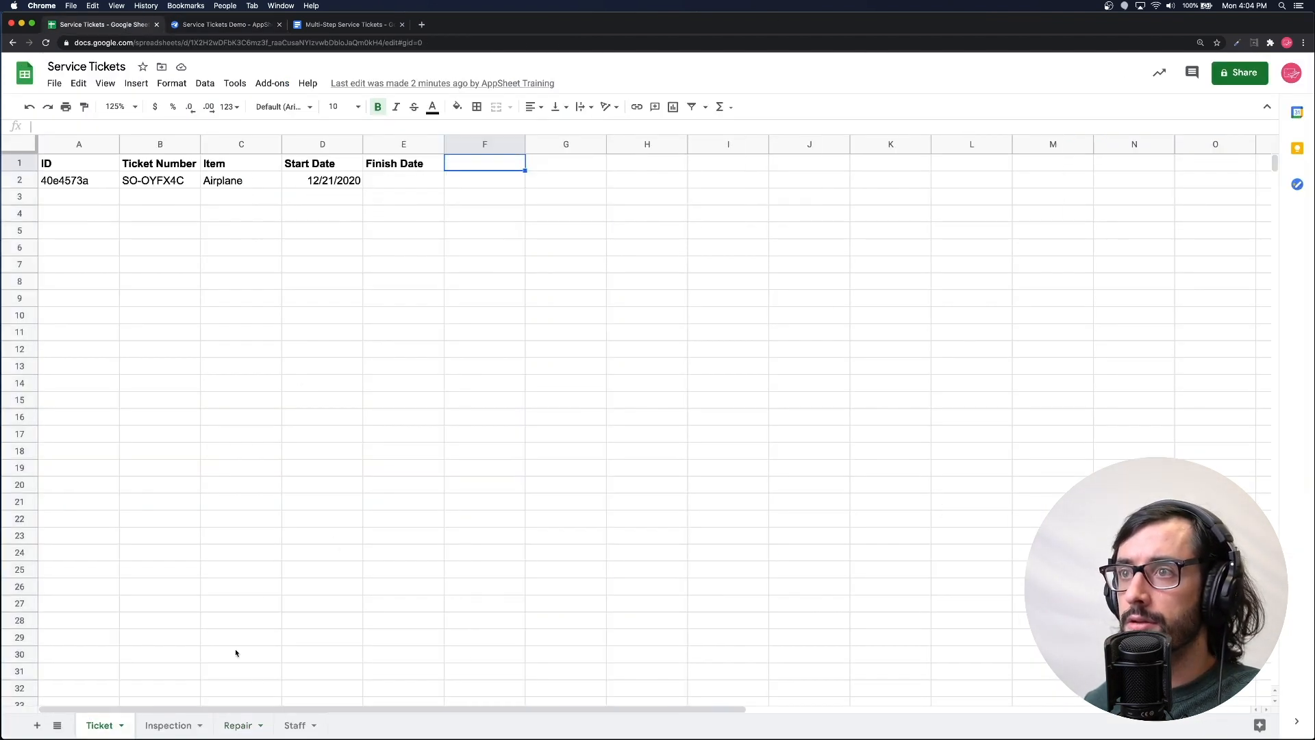
left_click(391, 185)
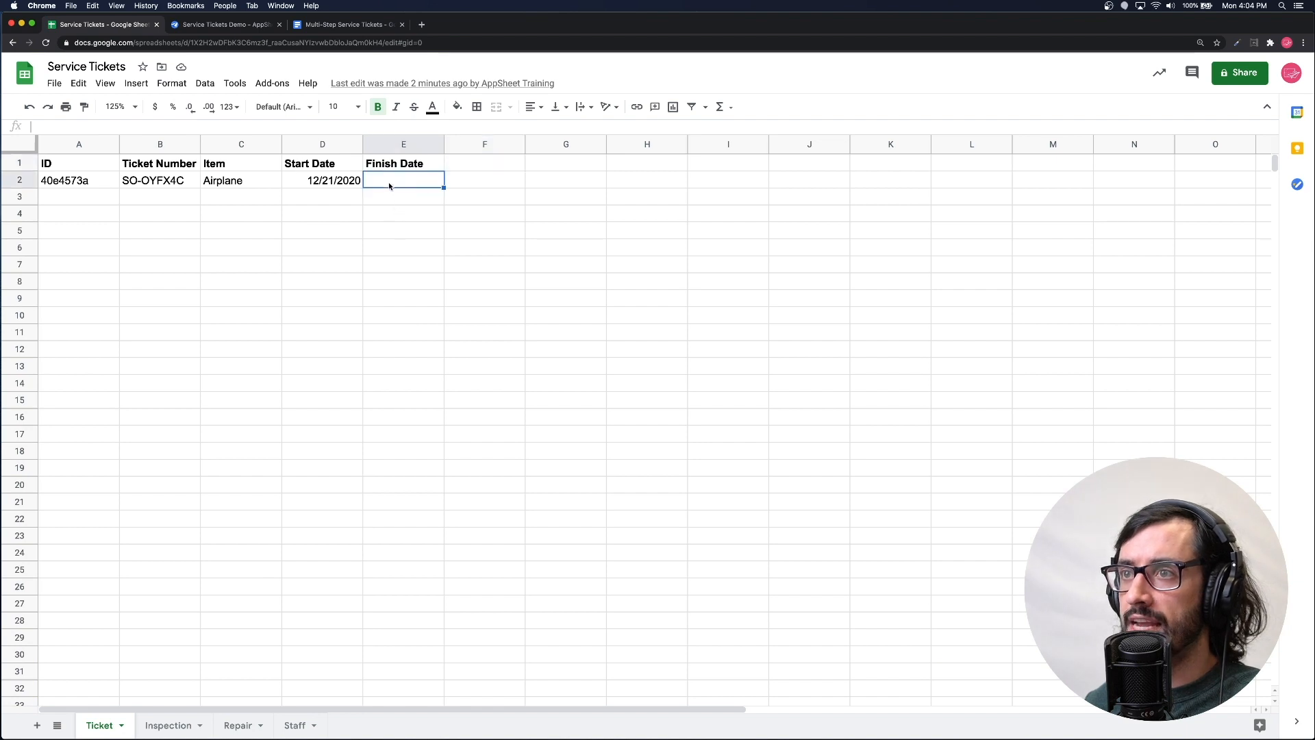
left_click(173, 724)
left_click(236, 725)
left_click(164, 725)
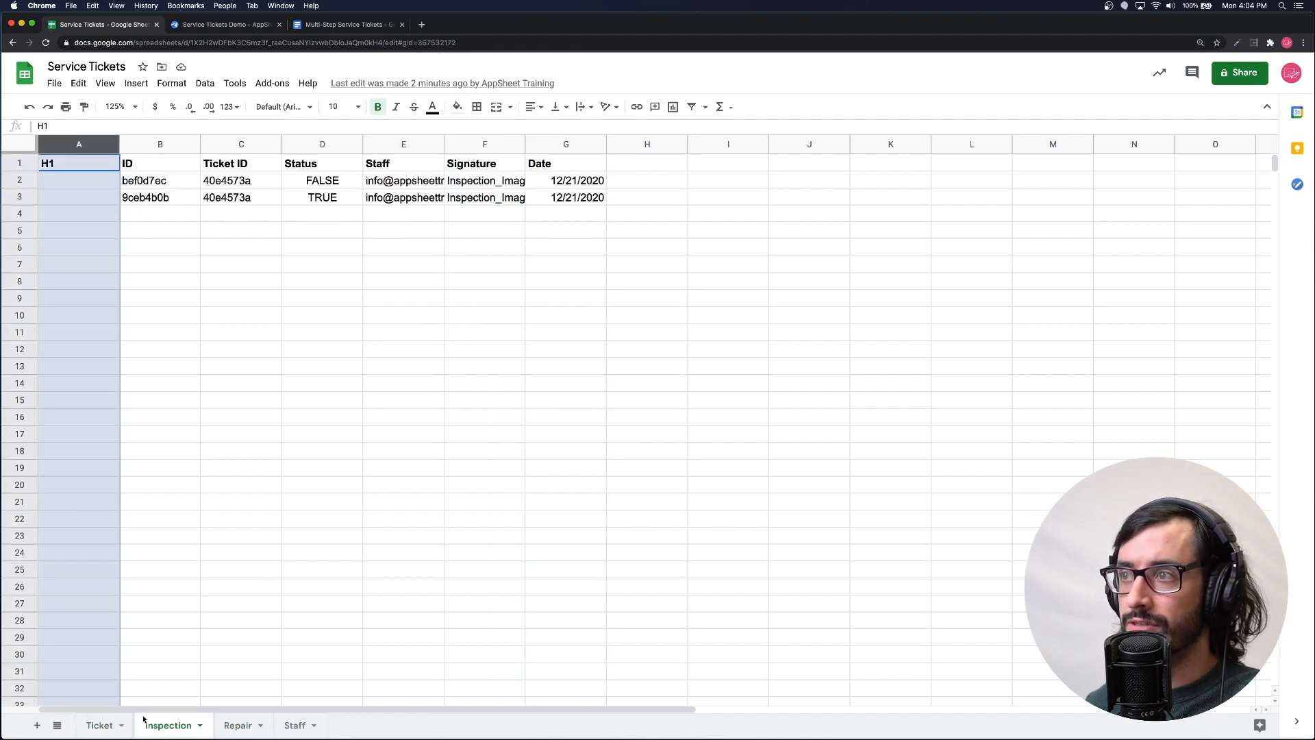
left_click(103, 725)
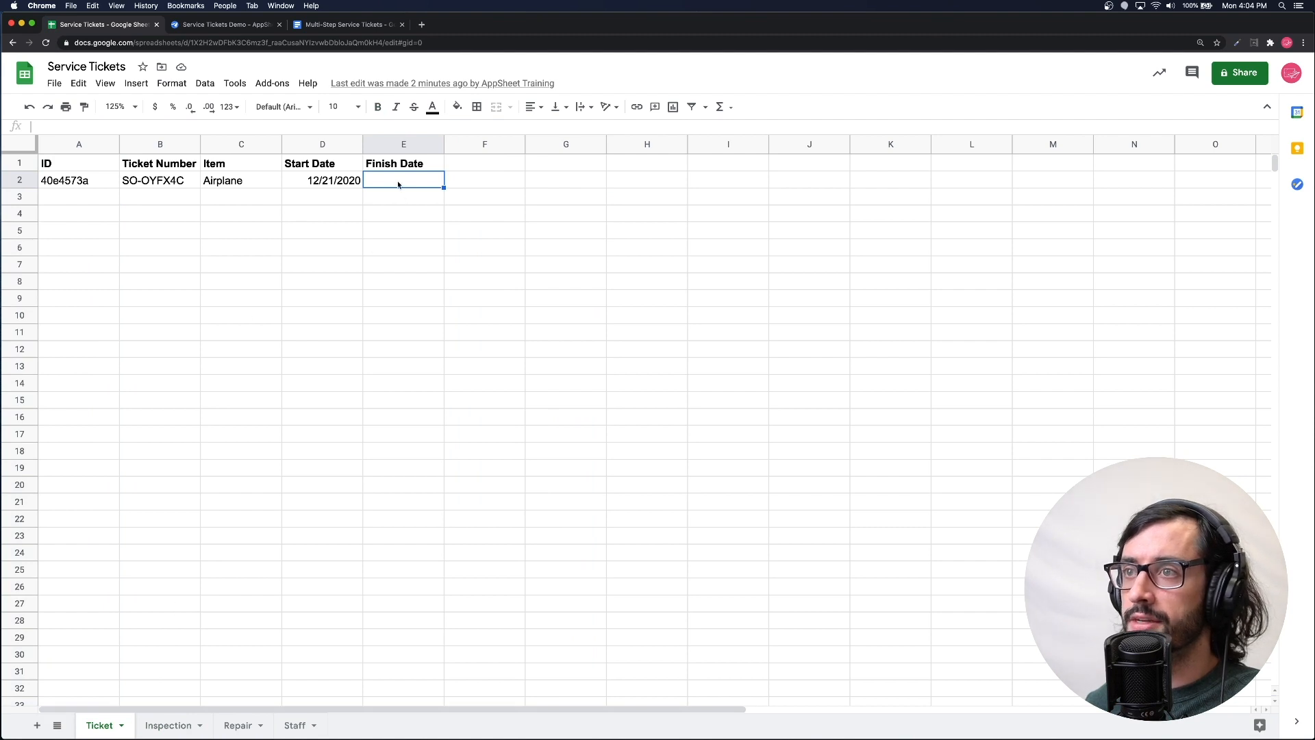
- Change the ticket's Start Date in the Ticket sheet to 12/19/2020
left_click(328, 182)
double_click(333, 179)
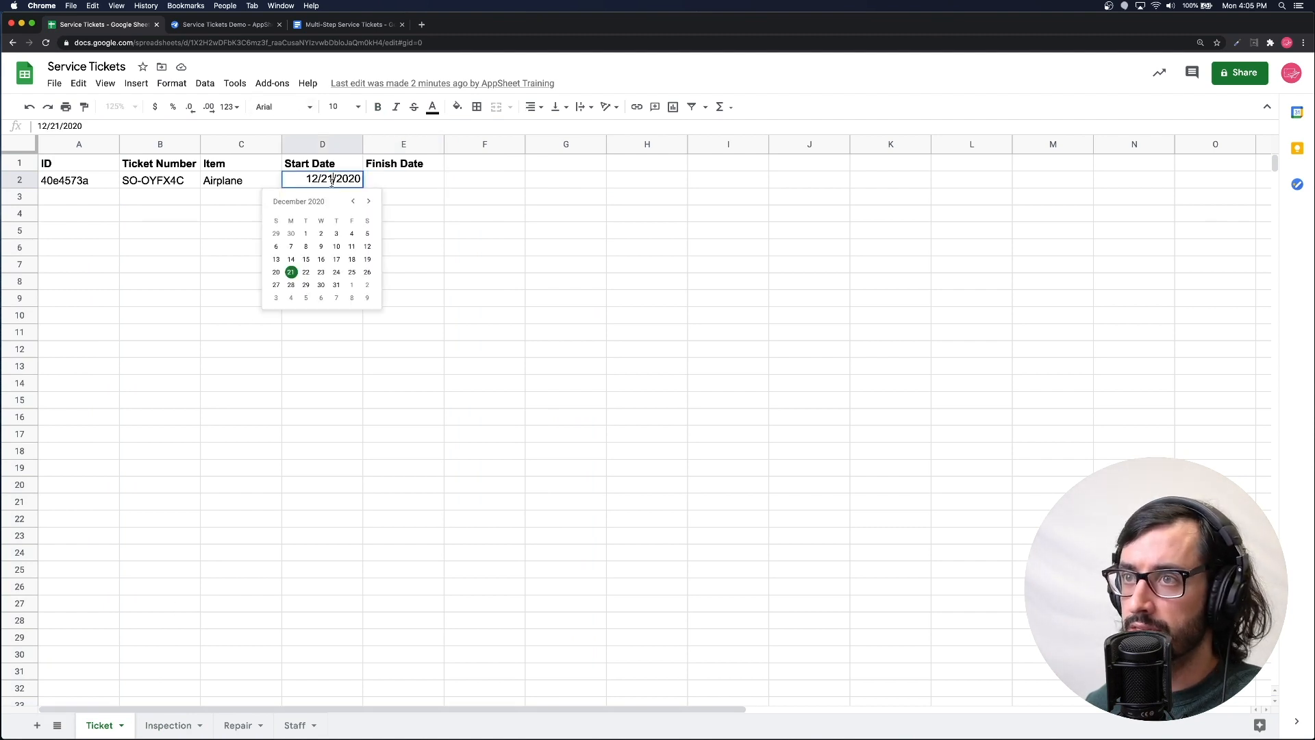
key("BackSpace")
key("BackSpace")
type("19")
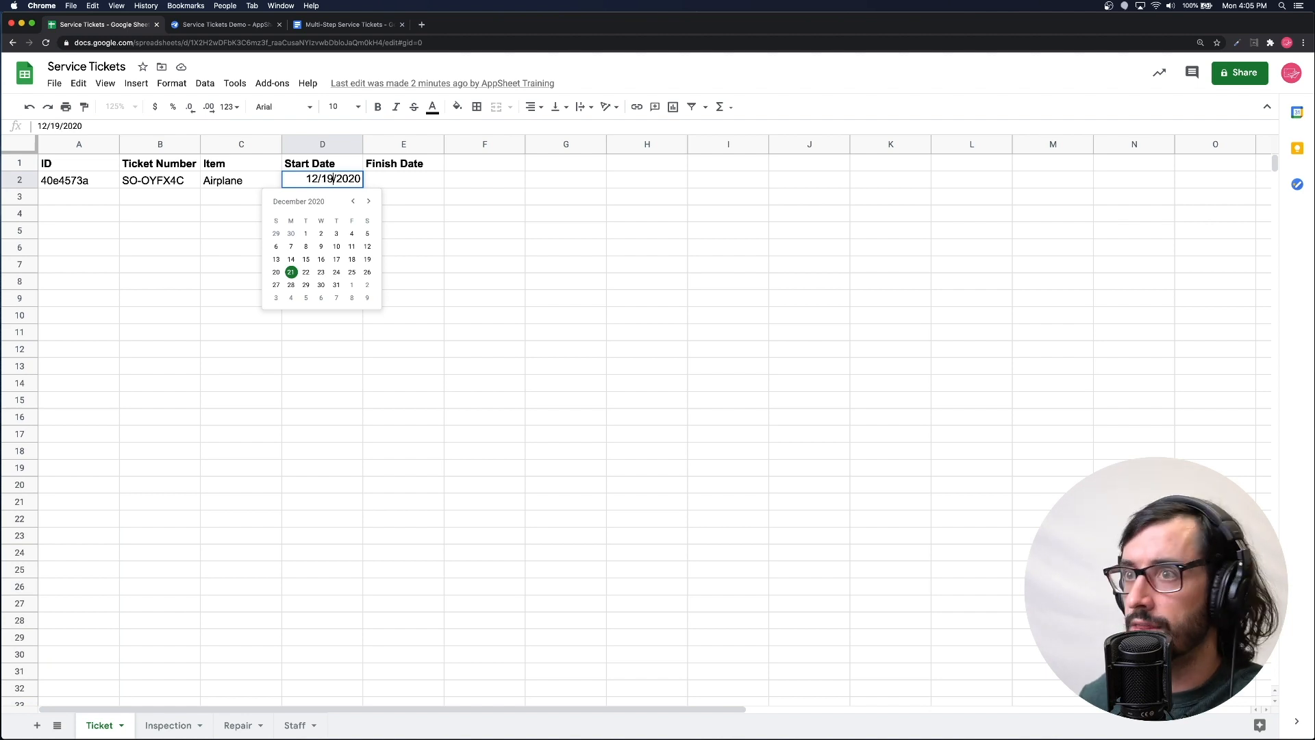
left_click(449, 211)
left_click(247, 24)
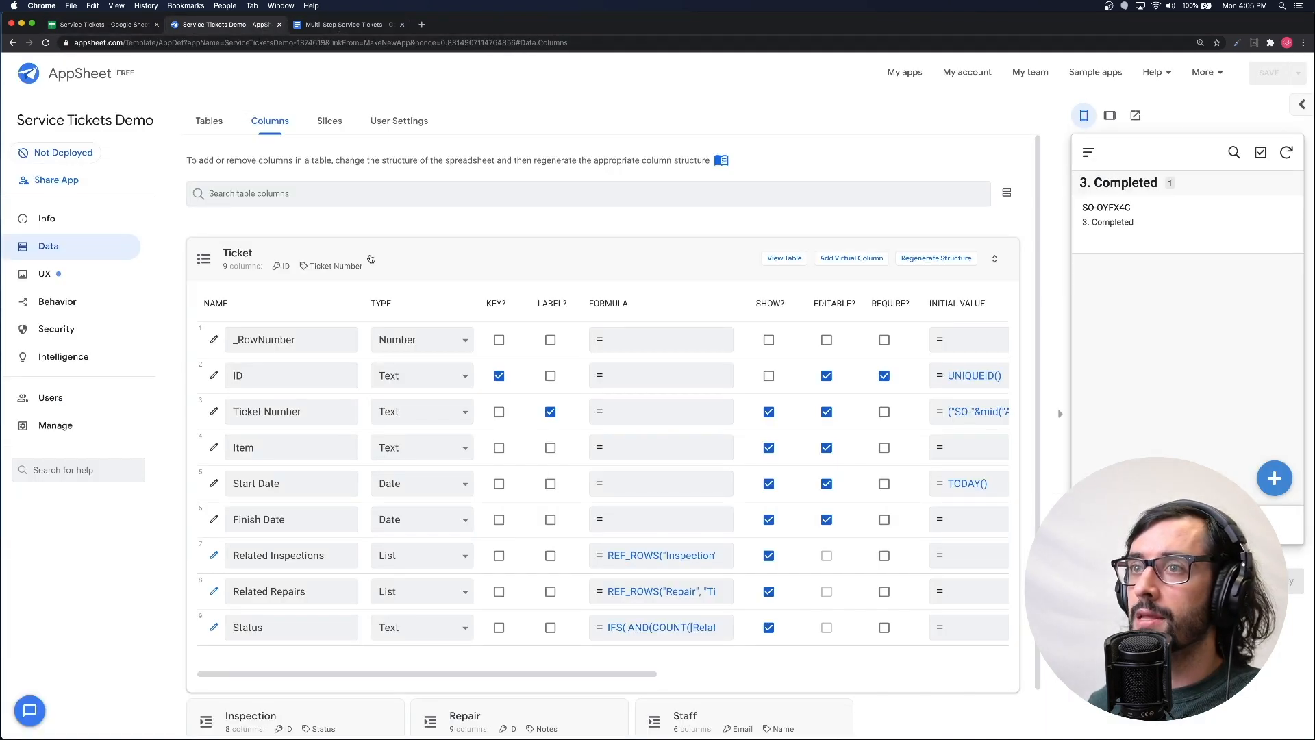
left_click(336, 24)
left_click(233, 27)
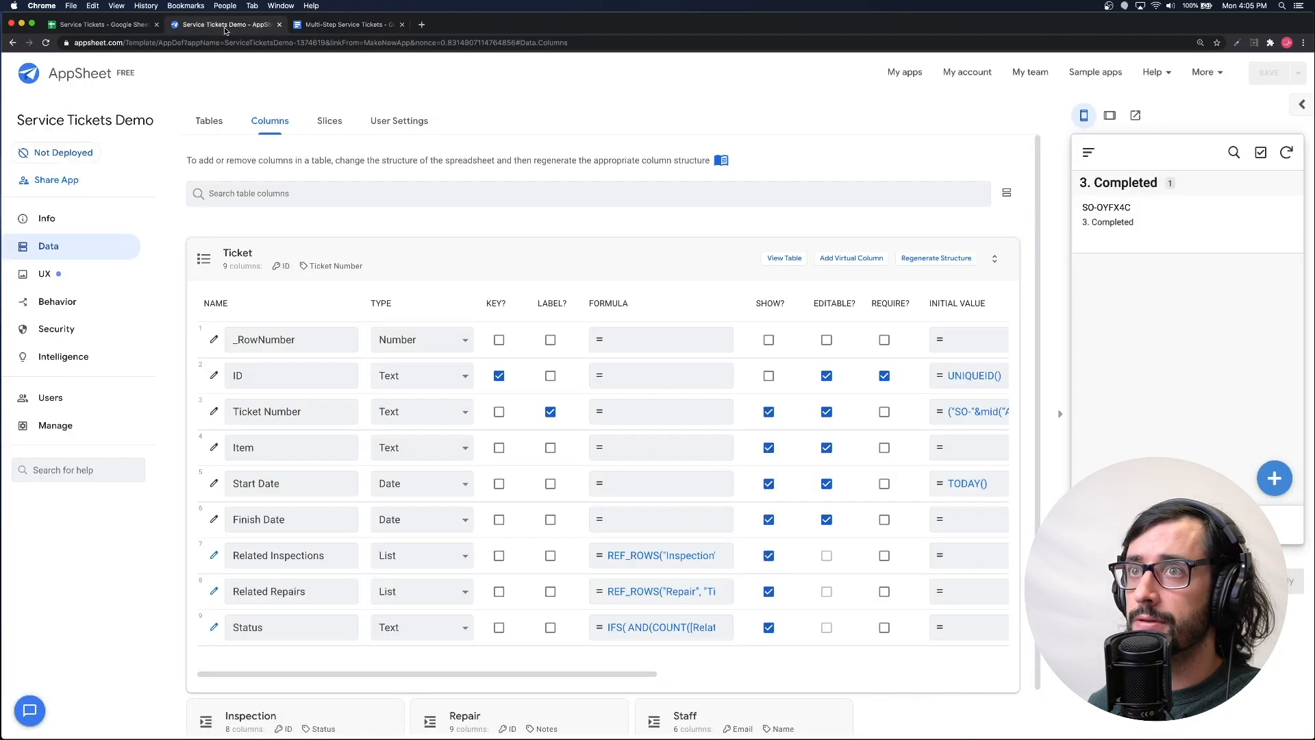
left_click(137, 24)
- Delete the repair record with the note DONE from the Repair sheet
left_click(238, 725)
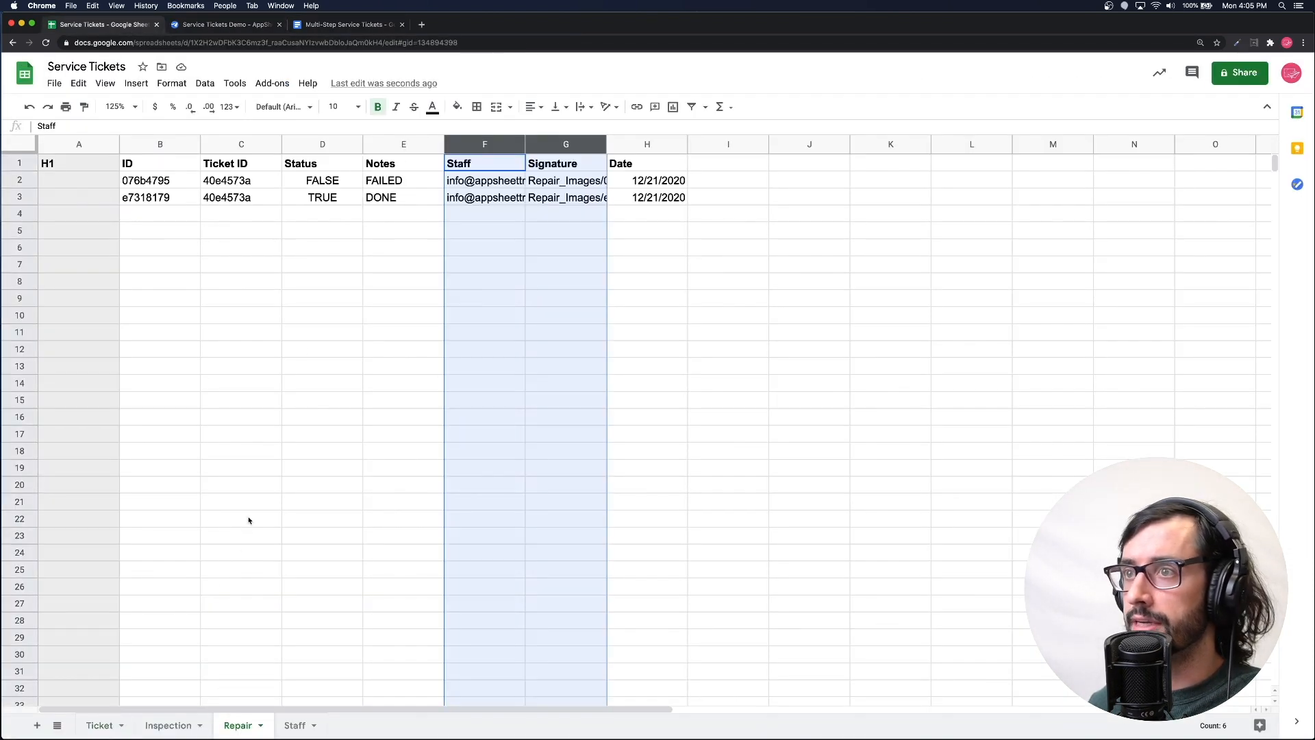
left_click(32, 199)
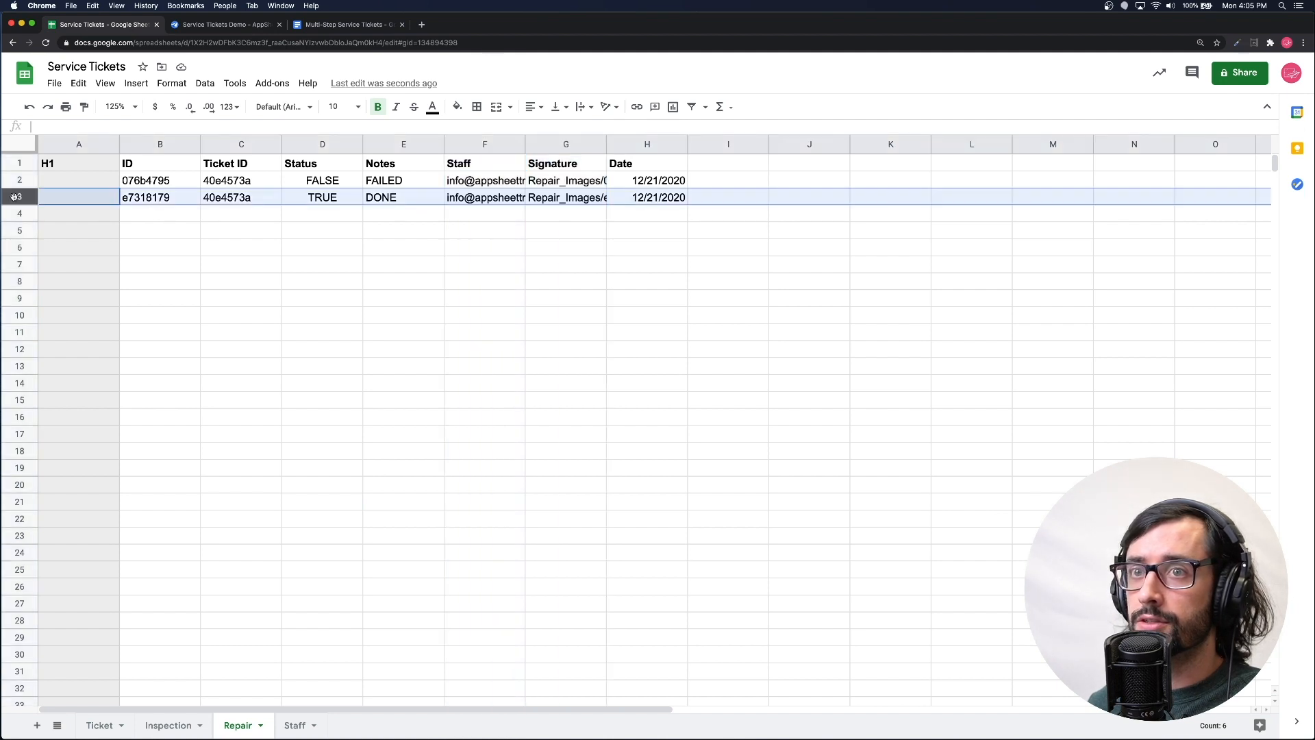
key("Delete")
left_click(214, 270)
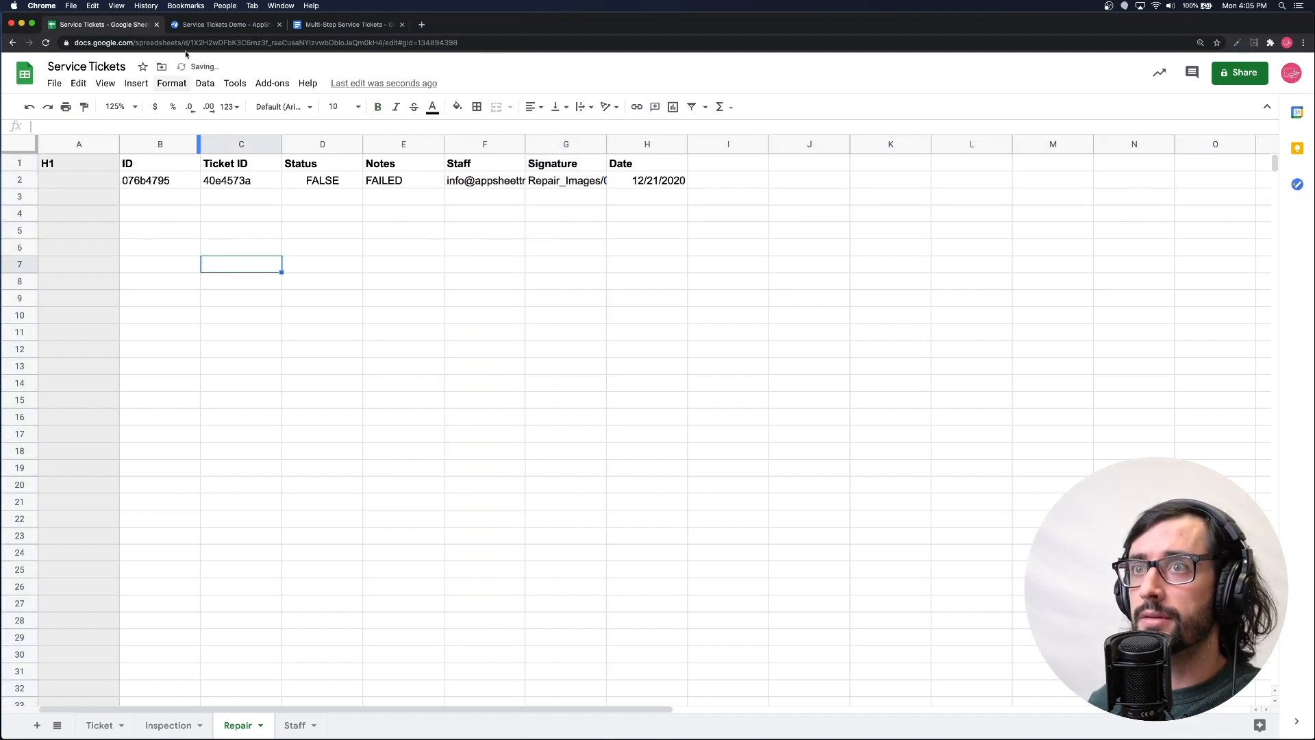
- Switch to AppSheet and create a new behavior action that applies to records of the Repair table
left_click(230, 24)
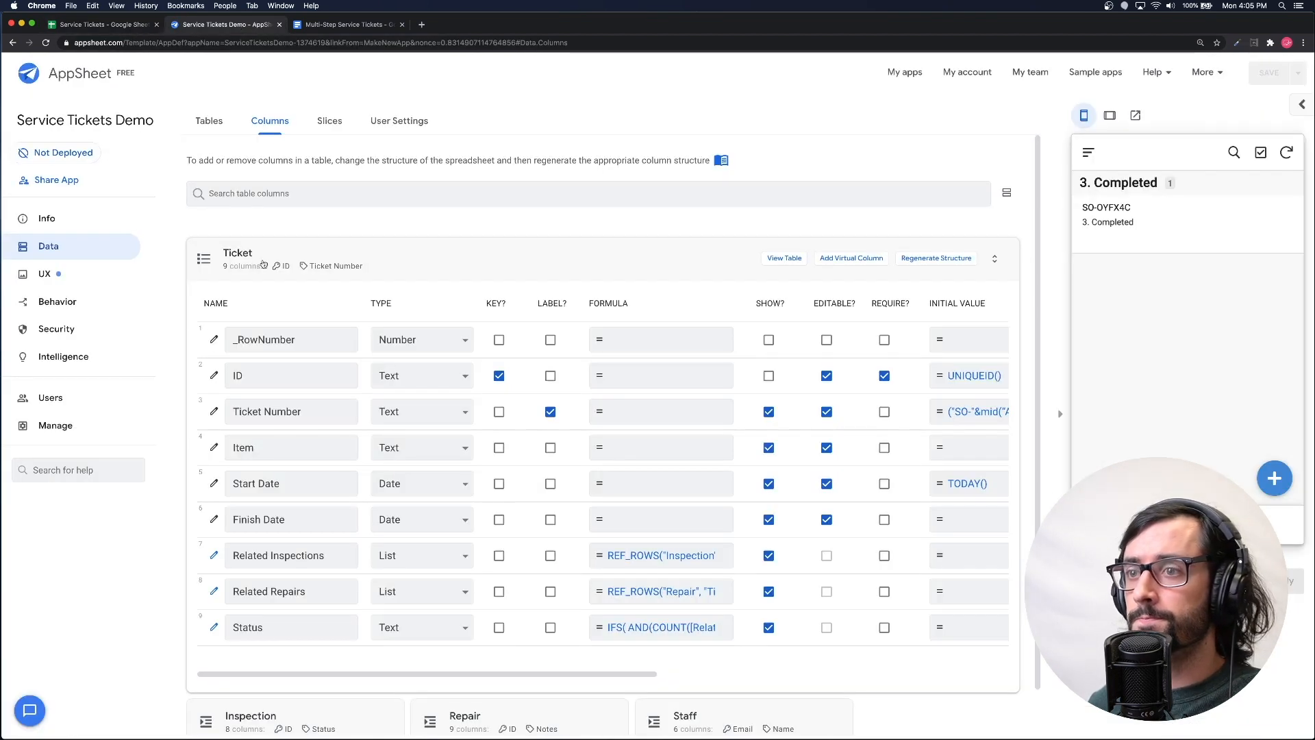
left_click(82, 303)
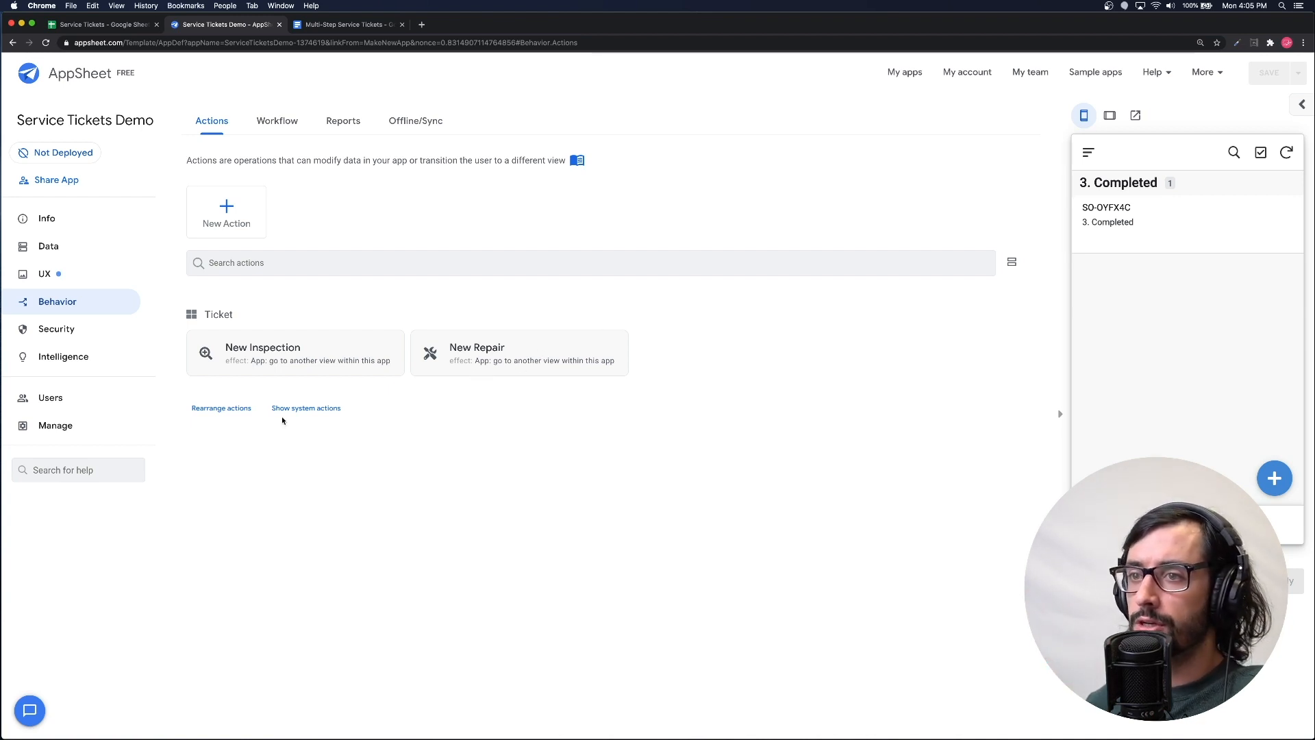
left_click(241, 222)
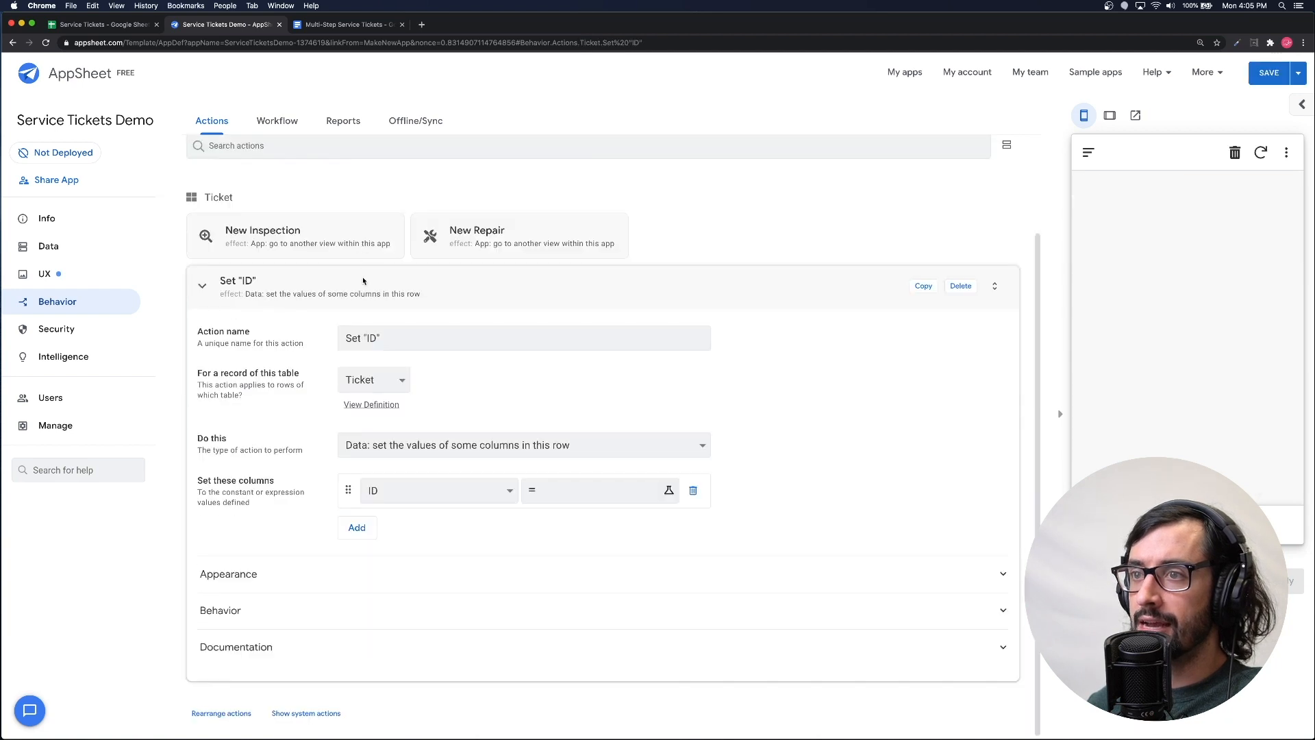
triple_click(385, 340)
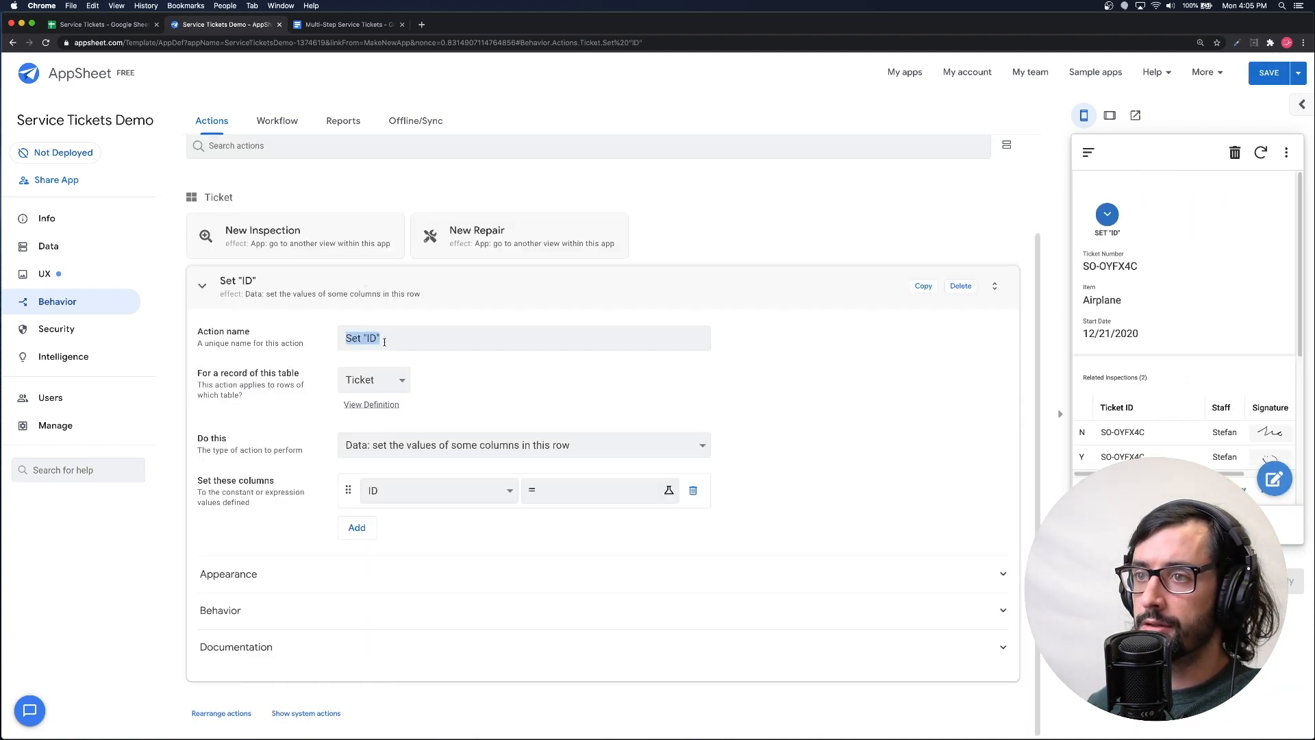
left_click(387, 390)
left_click(387, 361)
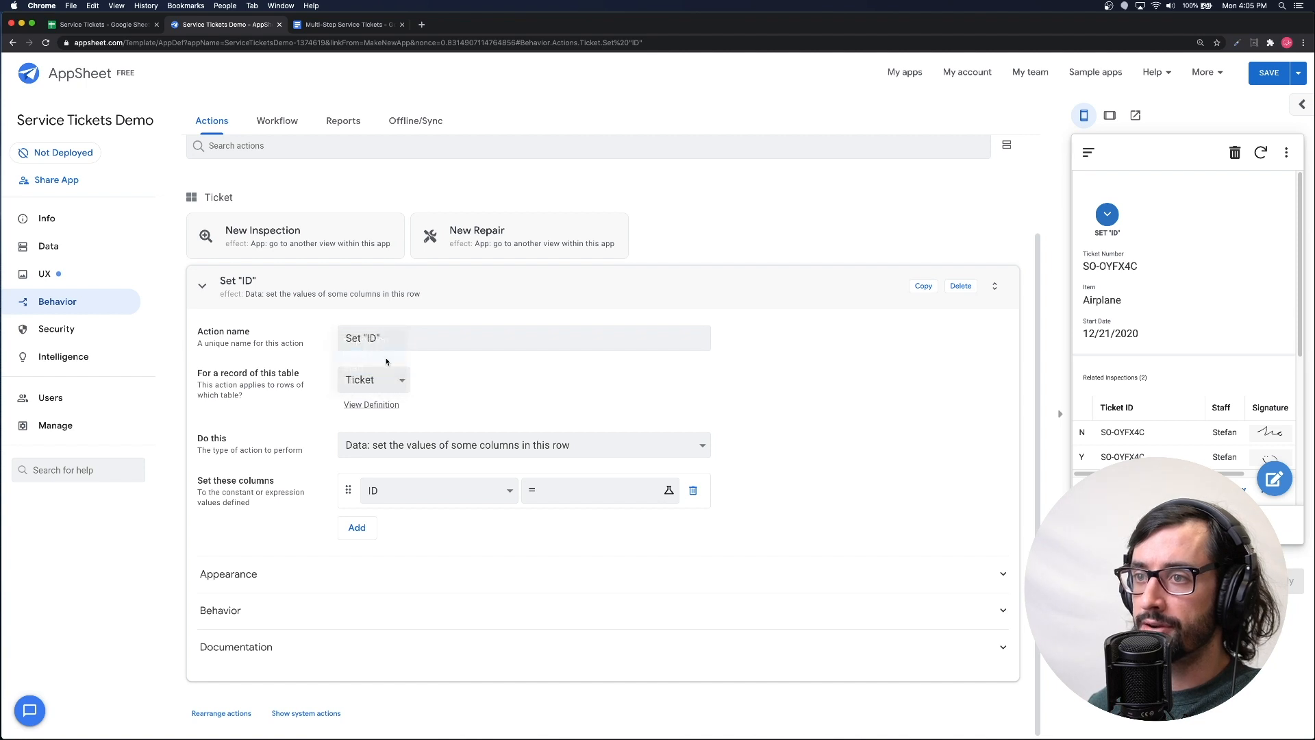
- Name the new Repair action "Mark Ticket Finish Date"
triple_click(385, 241)
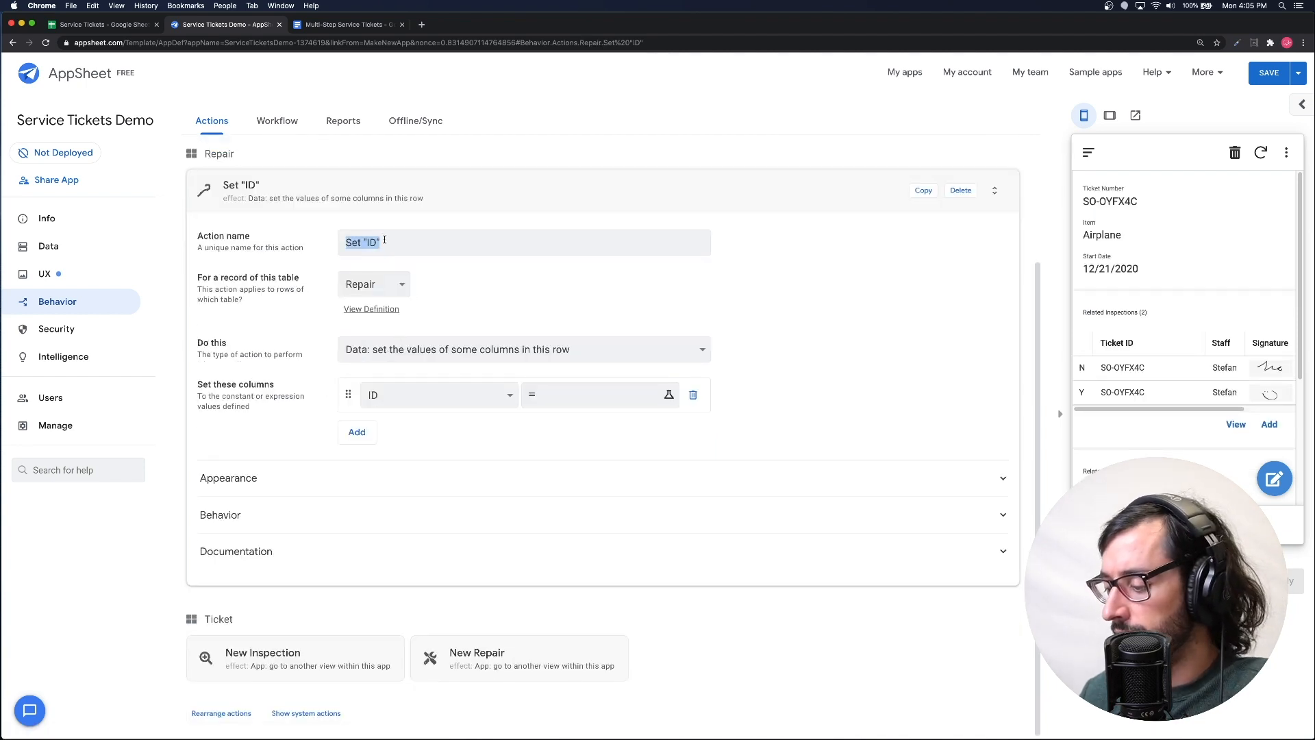
type("Complete")
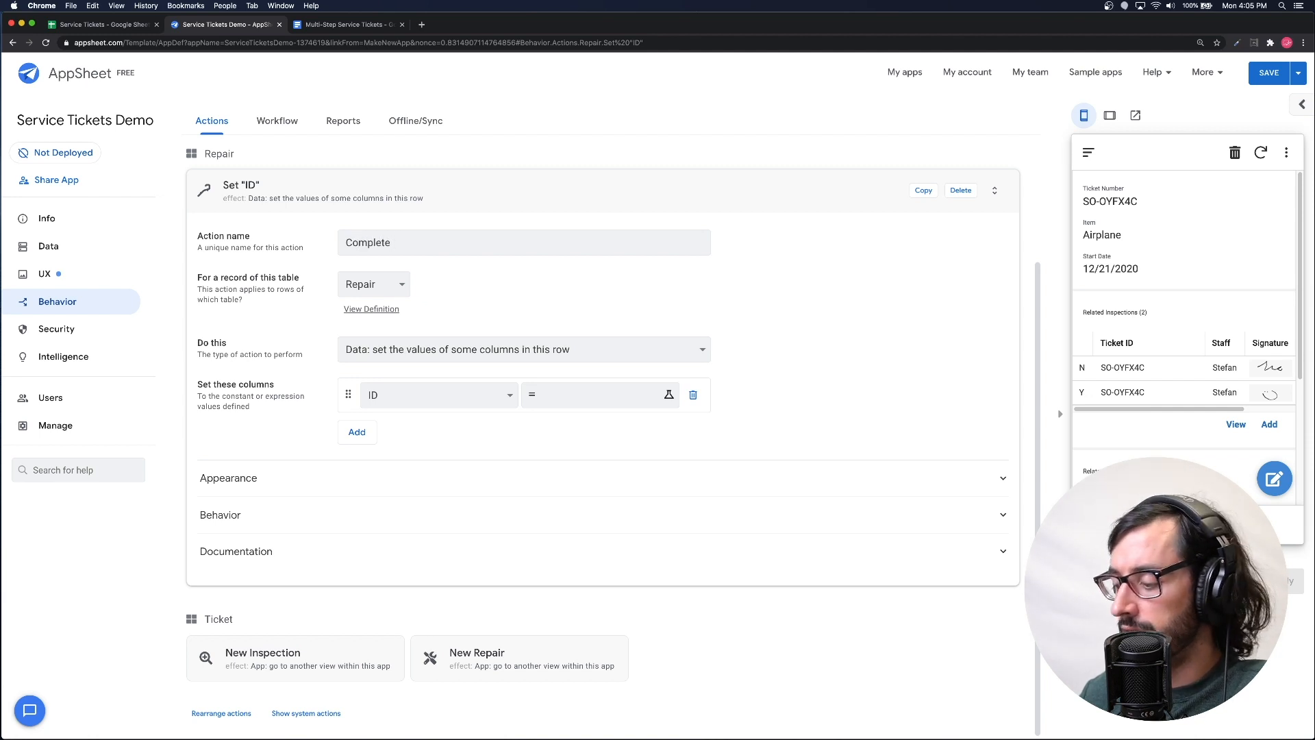
key("BackSpace")
key("BackSpace")
key("BackSpace")
key("BackSpace")
key("BackSpace")
key("BackSpace")
key("BackSpace")
key("BackSpace")
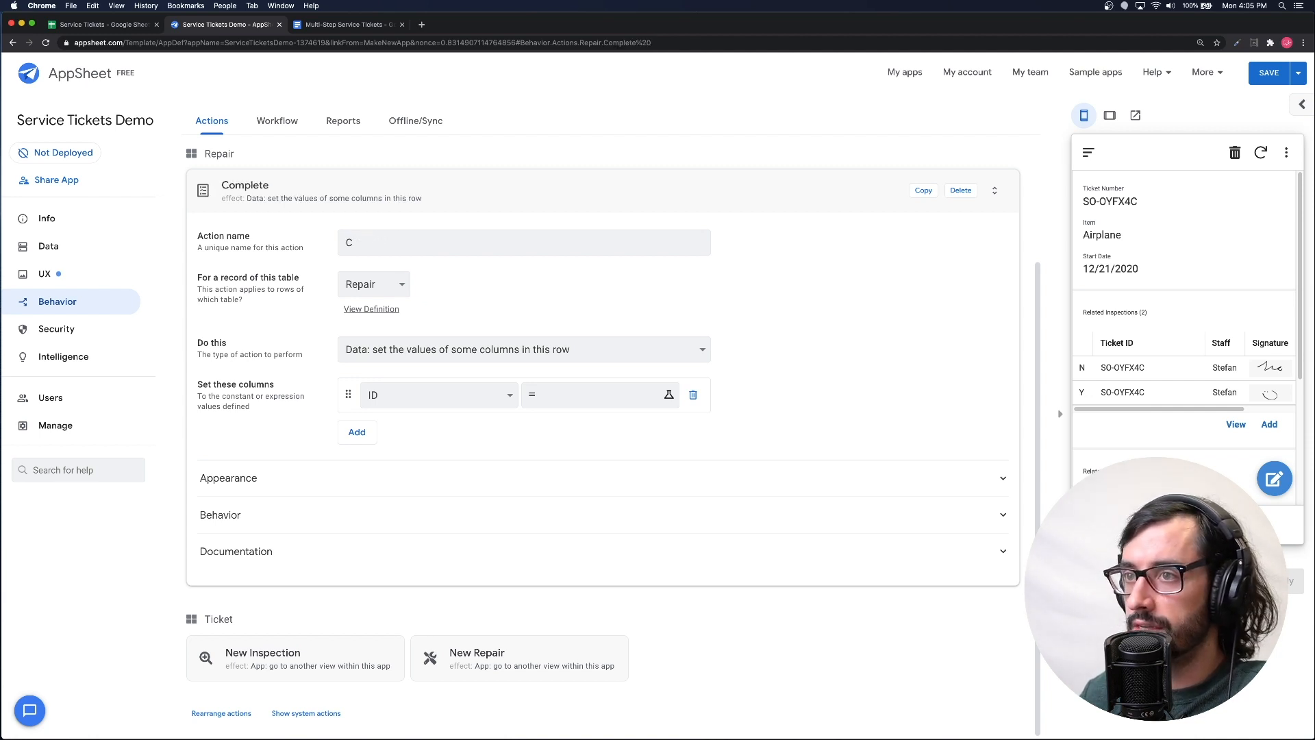
type("Mark Ti")
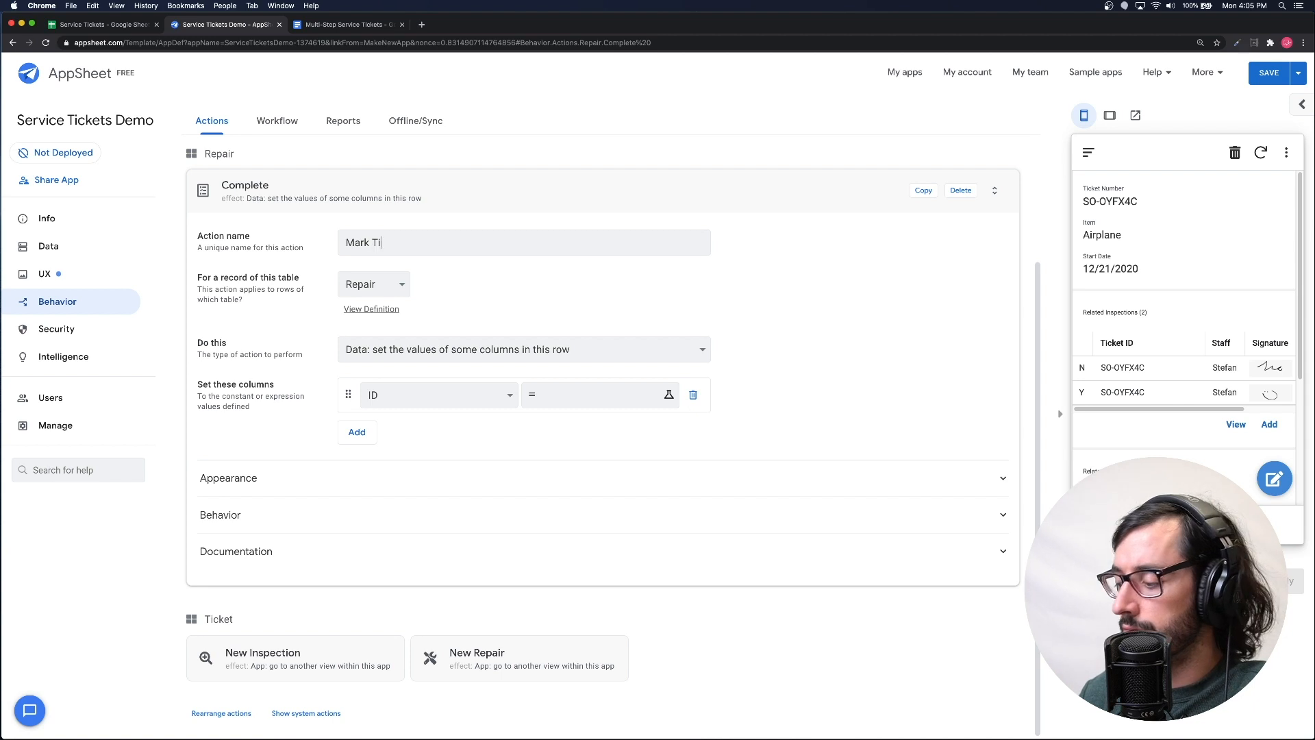
type("cket Finish")
key("BackSpace")
key("BackSpace")
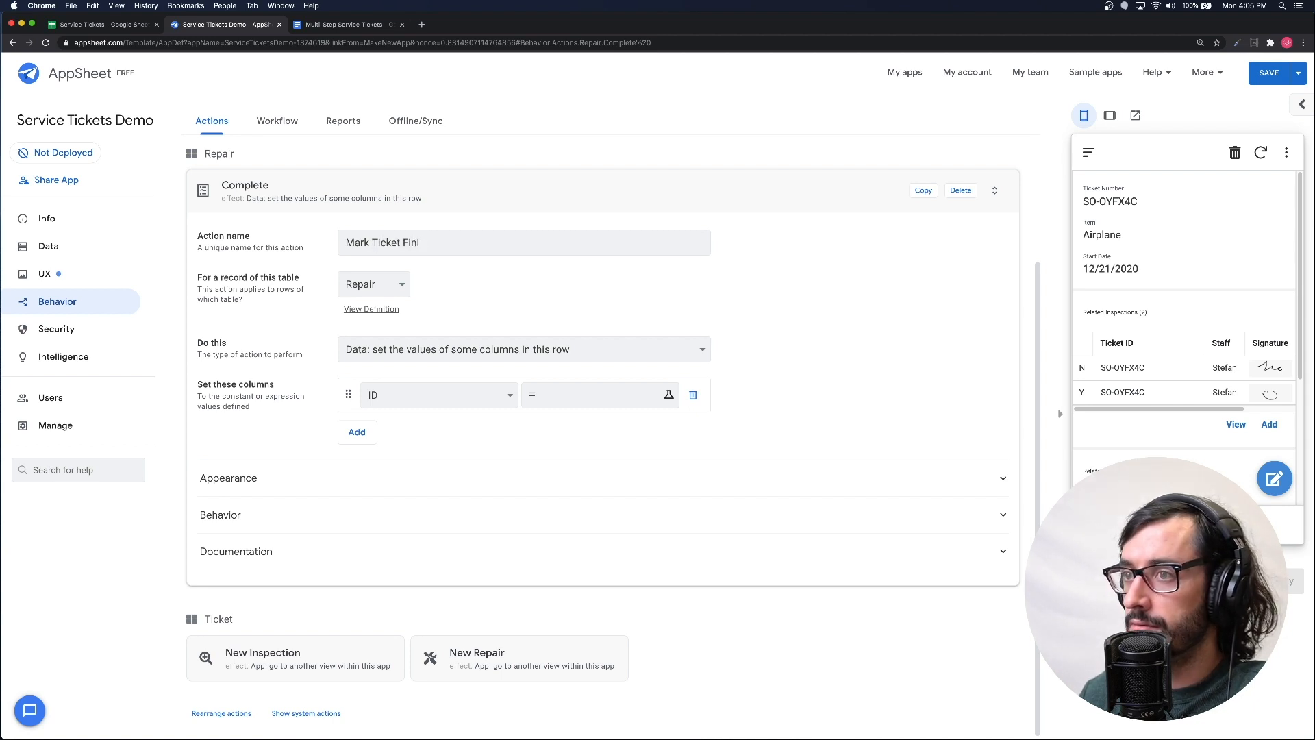
type("sh Date")
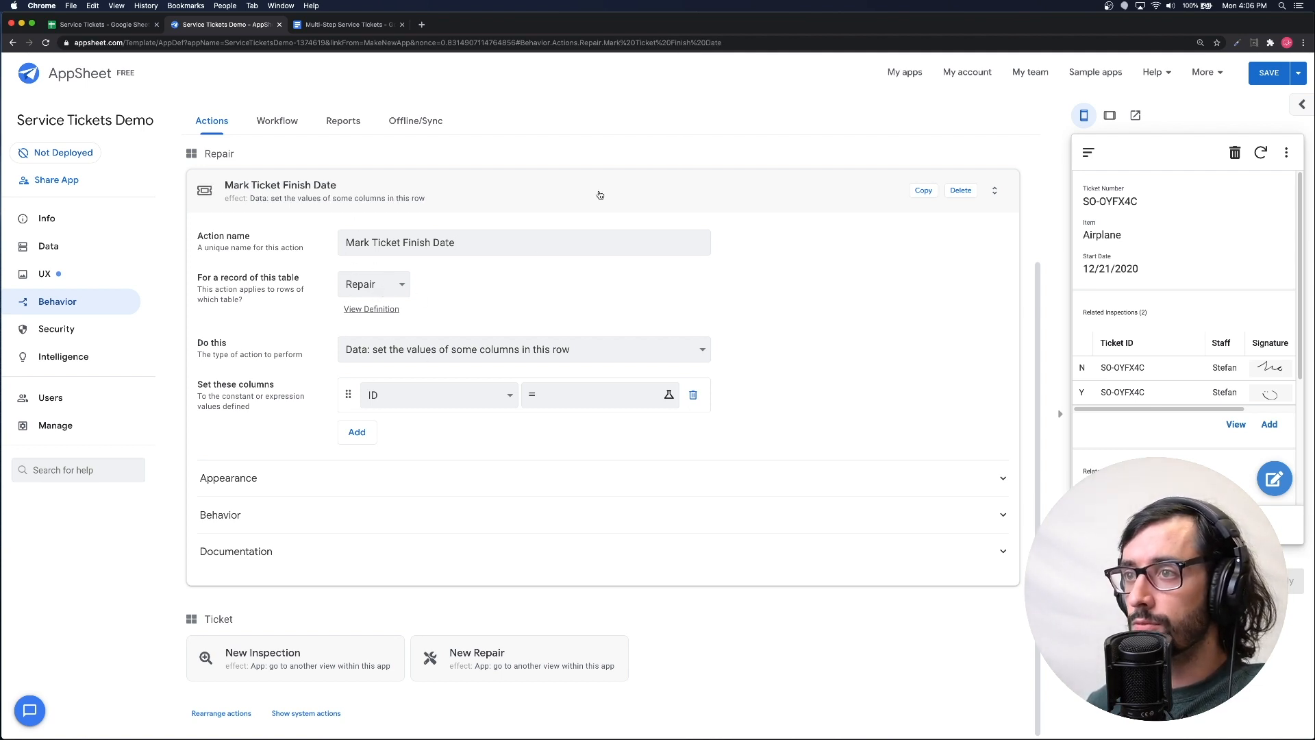
- Make the Mark Ticket Finish Date action execute an action on a set of rows, with Ticket as the referenced table
left_click(401, 357)
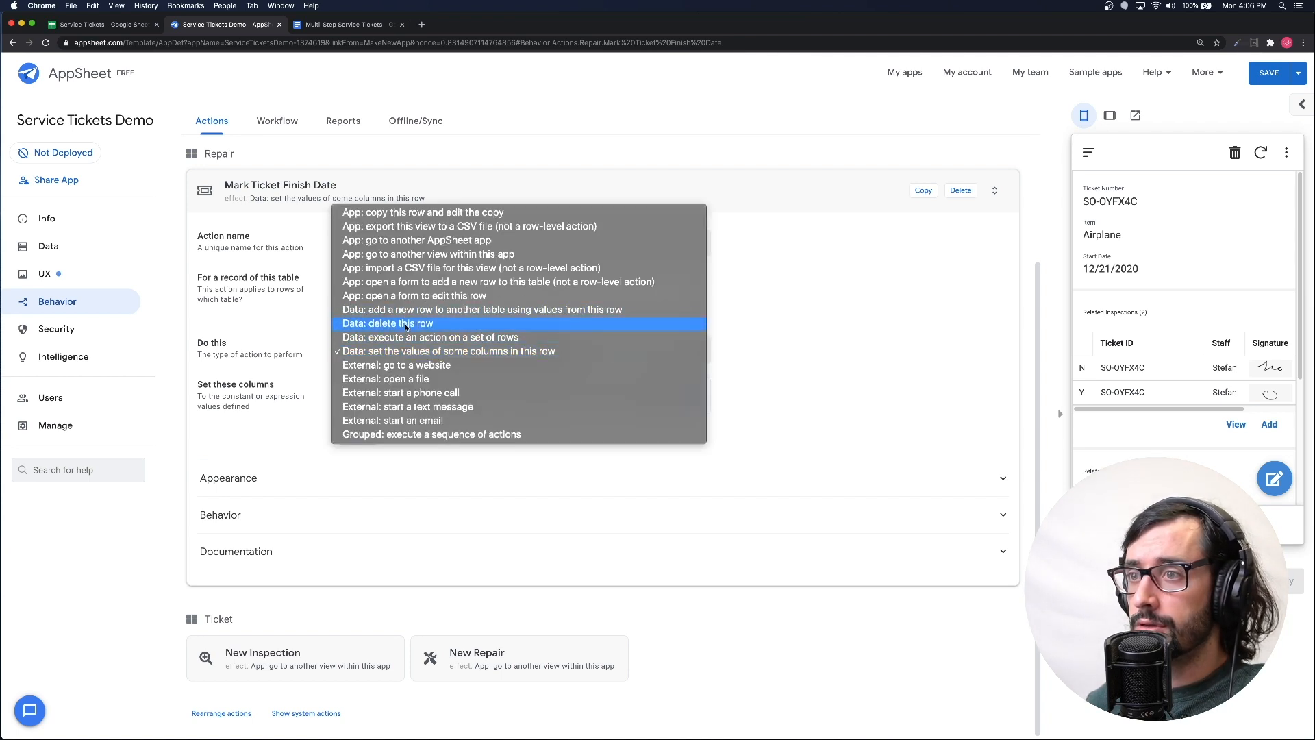
left_click(406, 338)
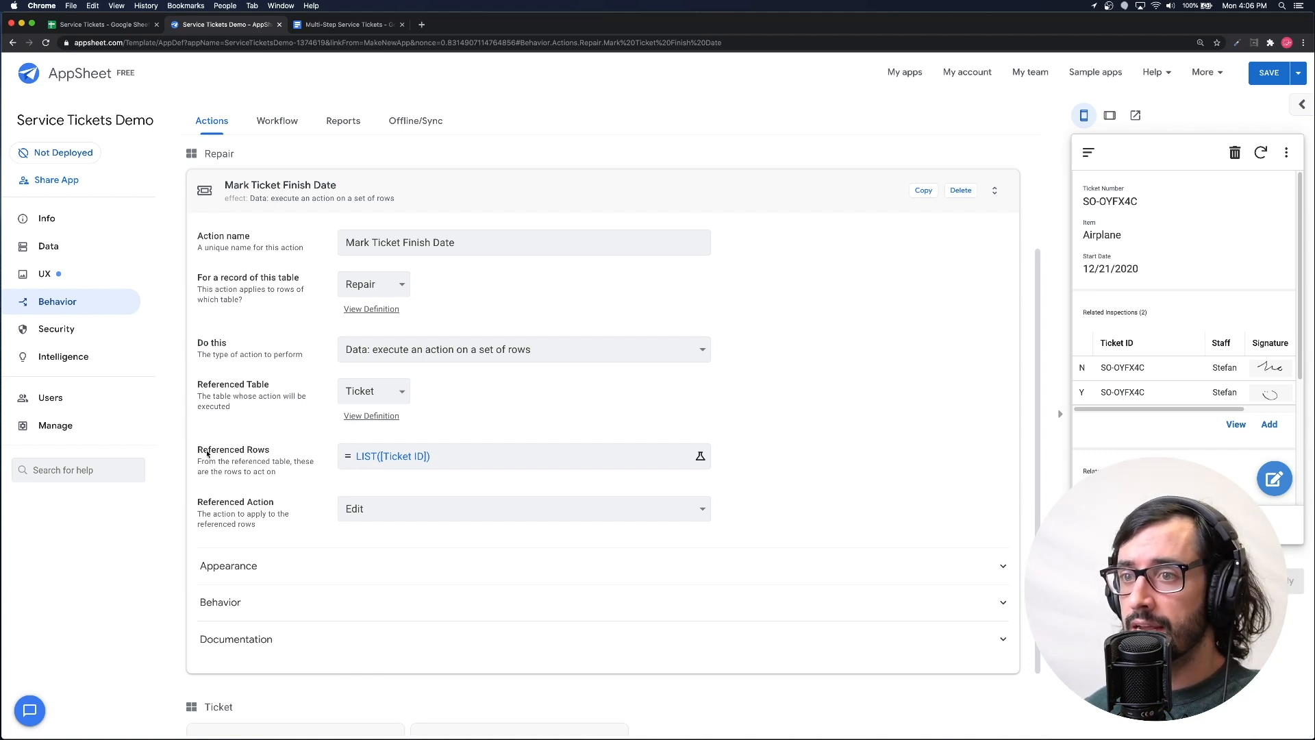
left_click_drag(199, 453, 277, 454)
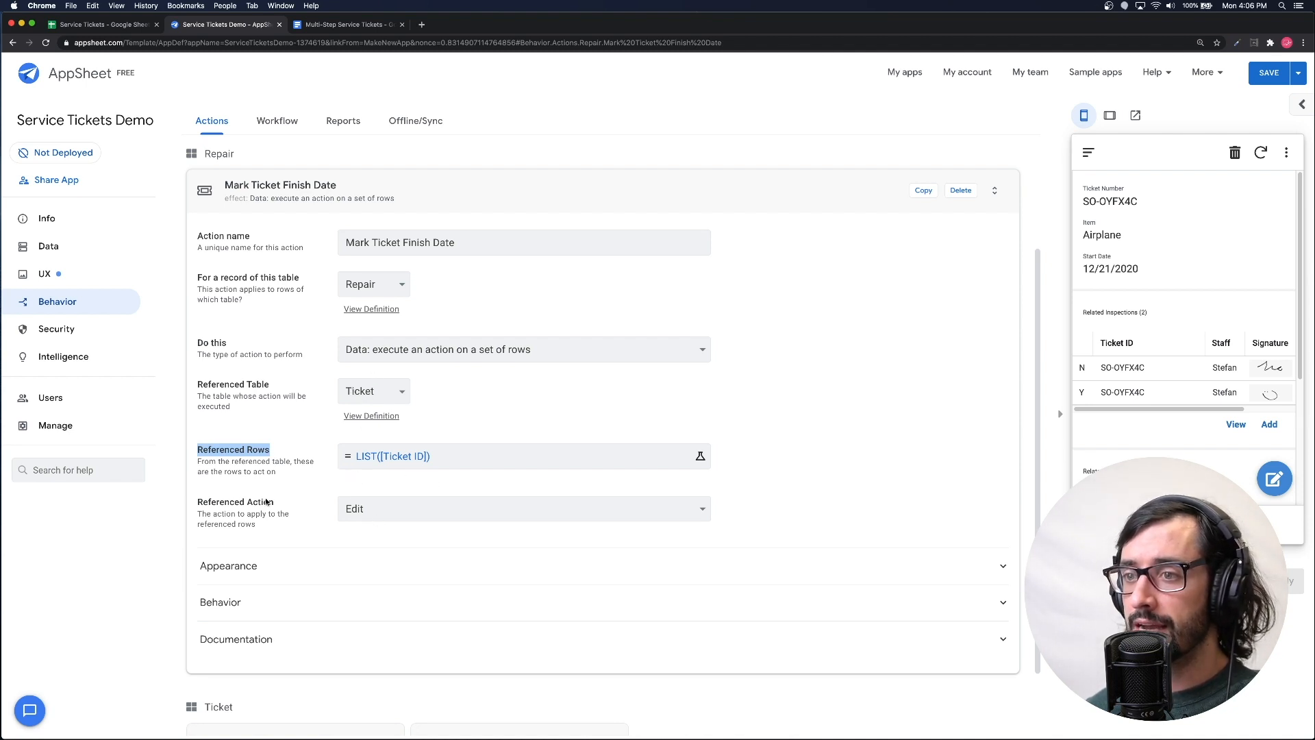
triple_click(242, 505)
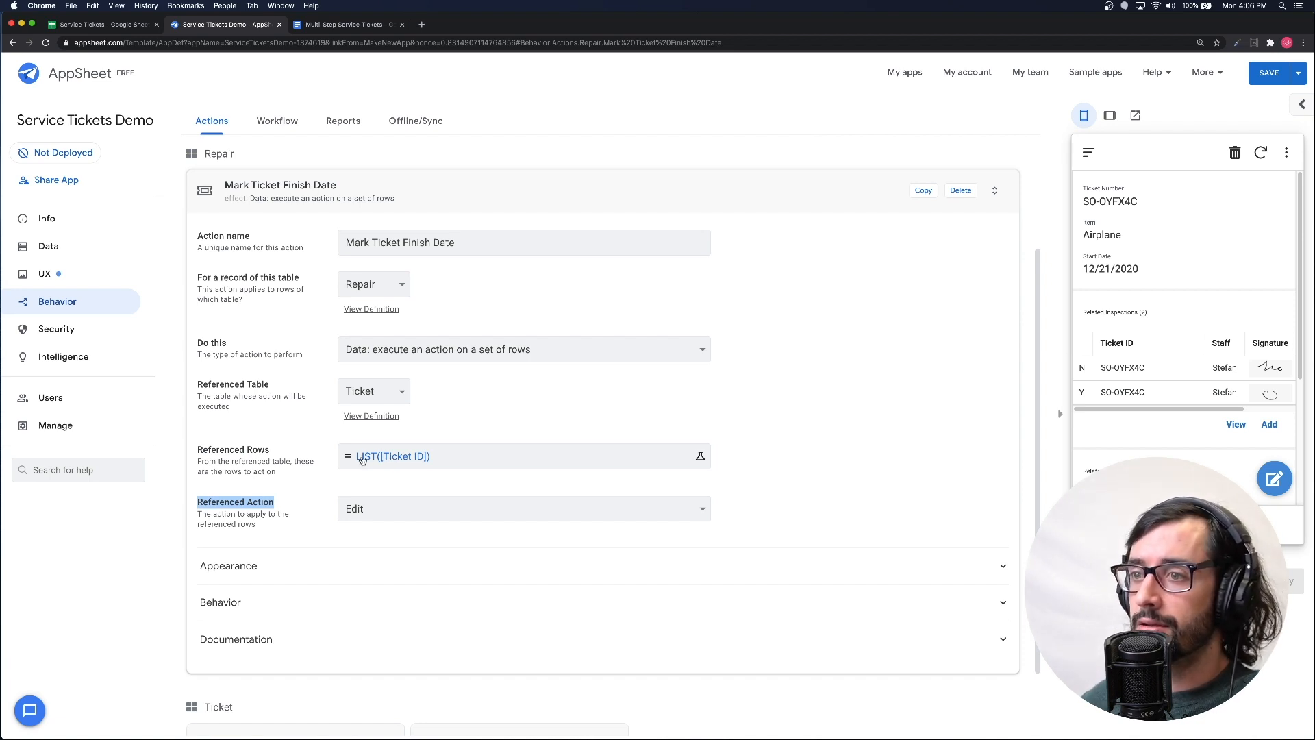
- Review the action's Referenced Rows expression LIST([Ticket ID]) and its expected list type, save it, and check the Referenced Action setting
left_click(440, 459)
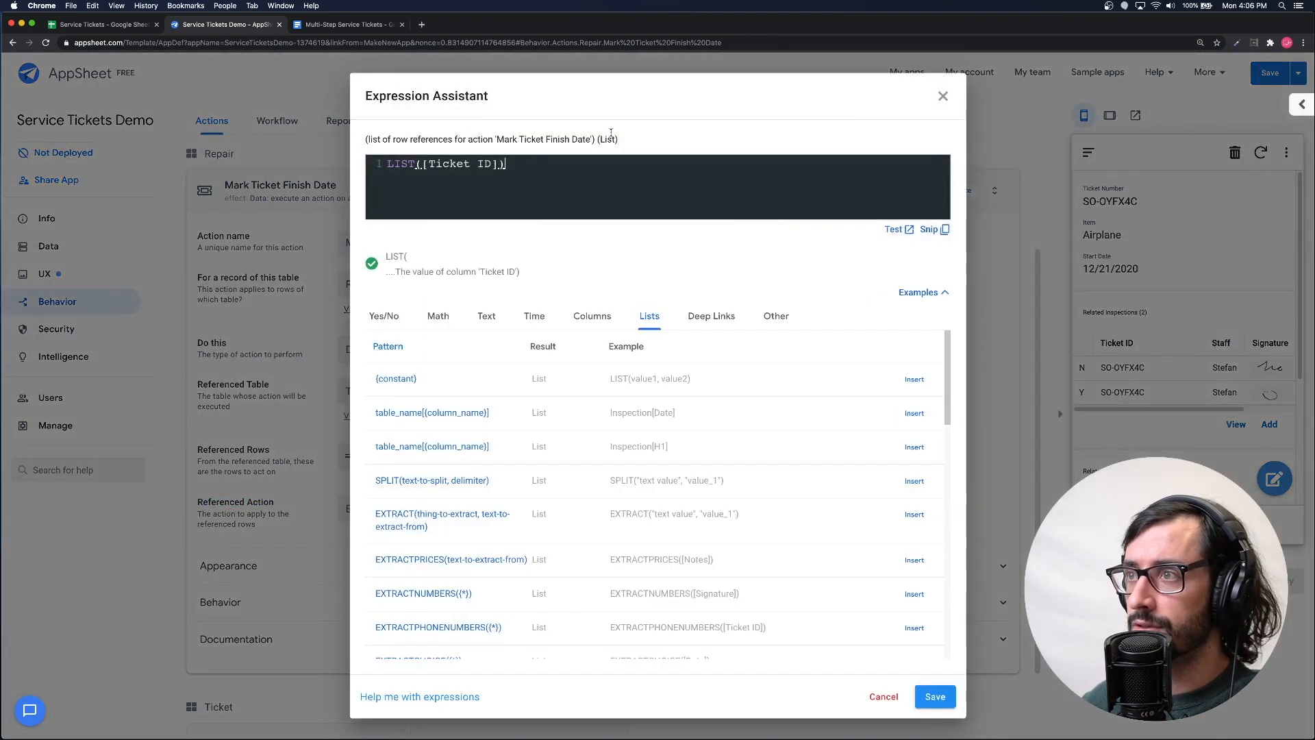
left_click_drag(593, 139, 629, 142)
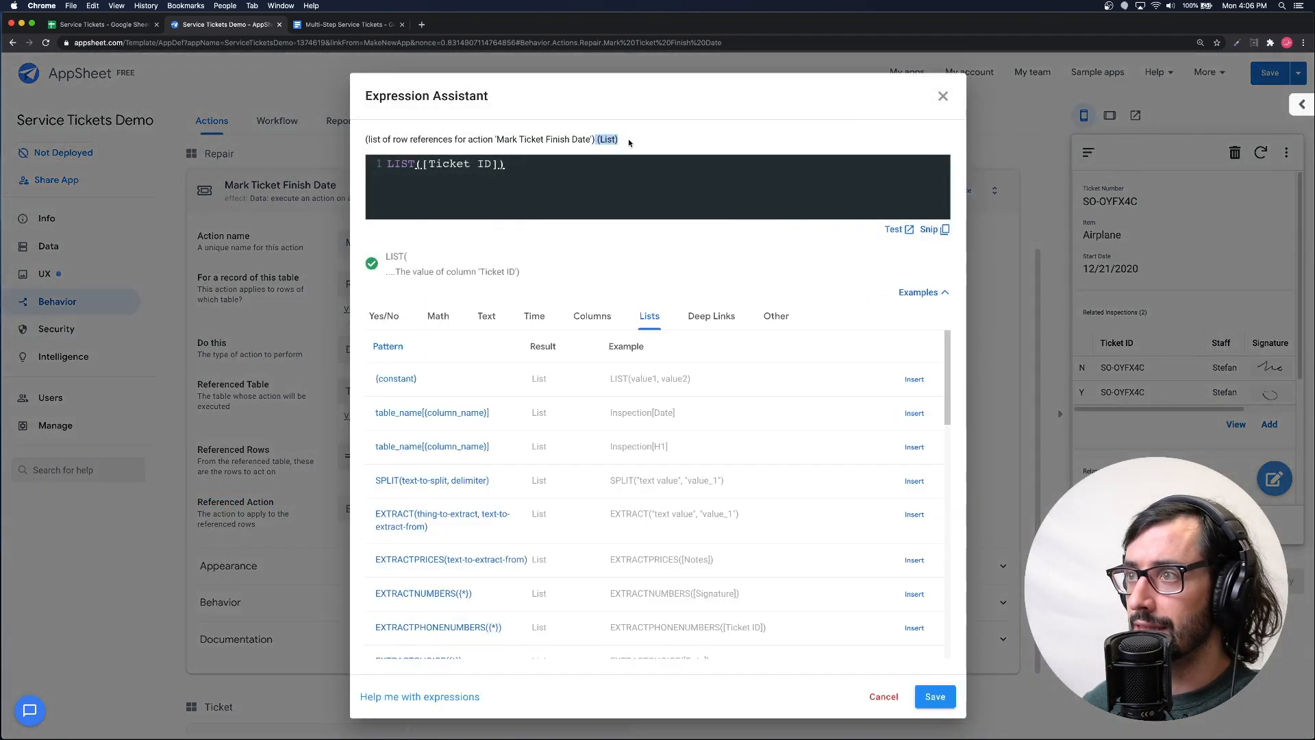
double_click(416, 165)
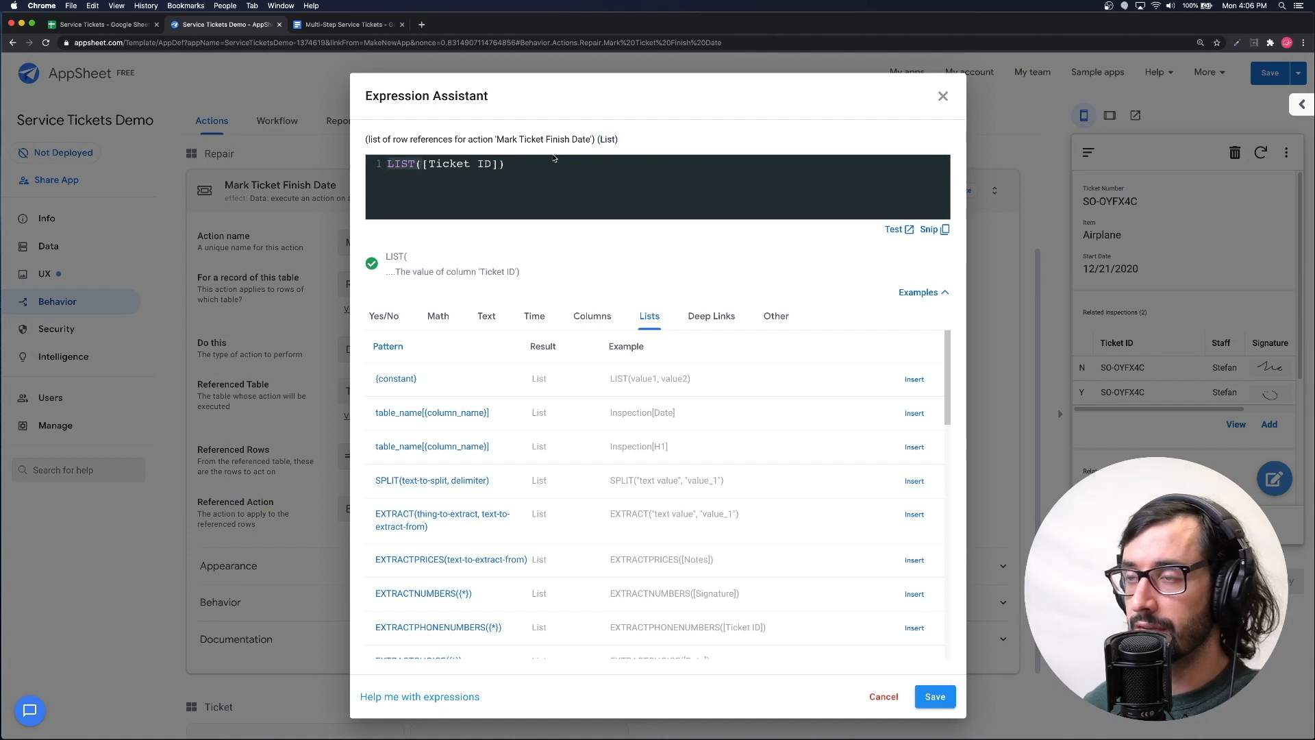
left_click(935, 697)
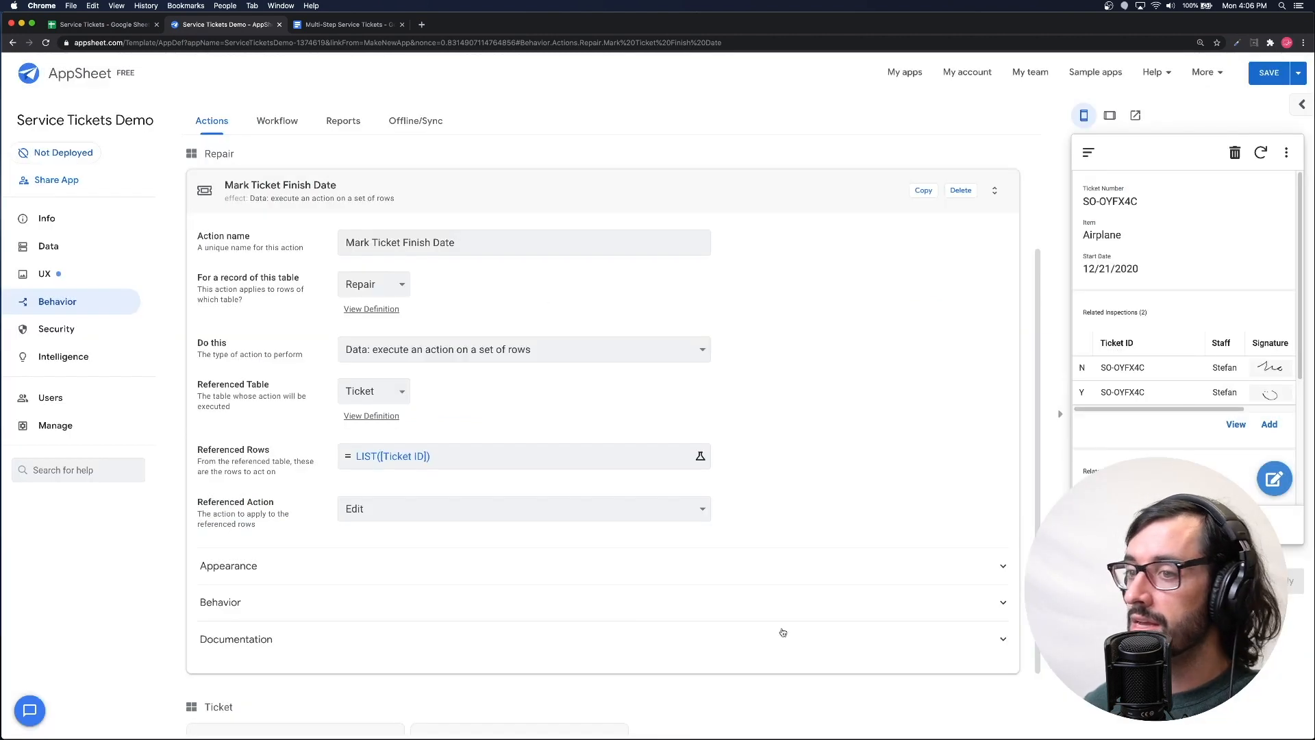
double_click(198, 505)
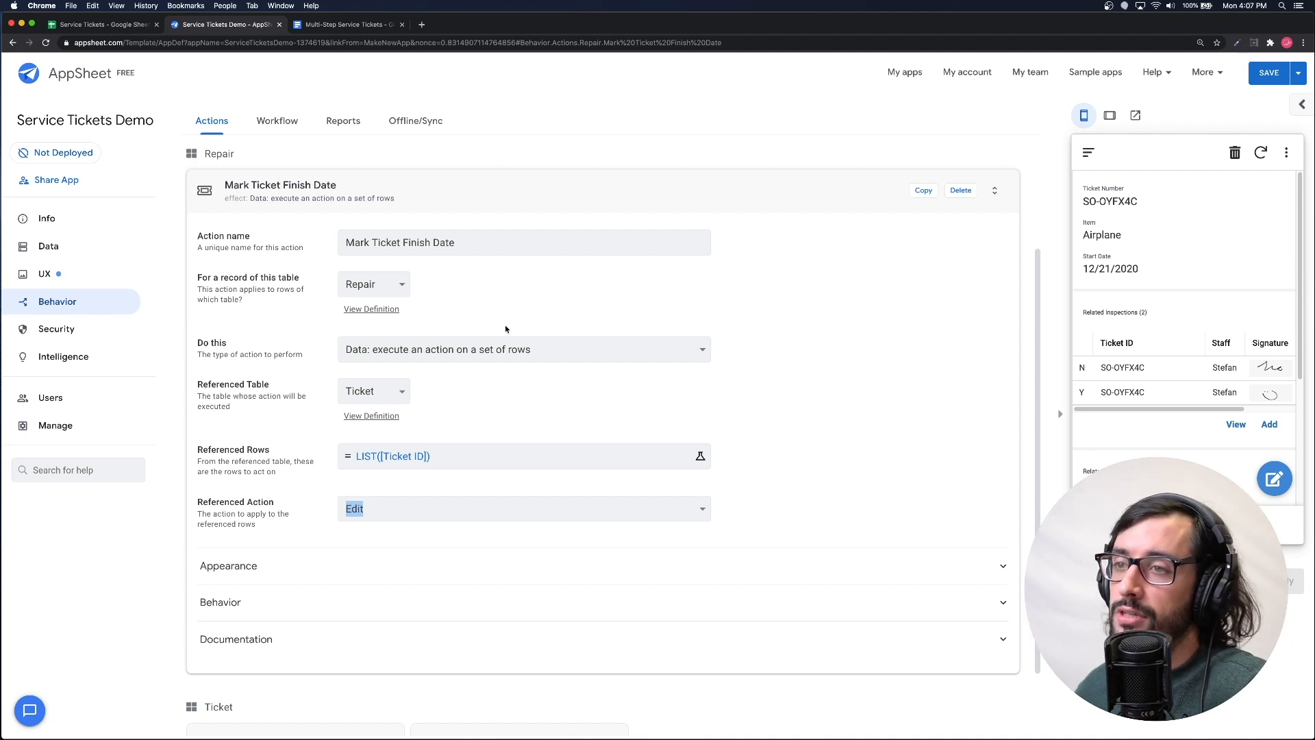
- Create another action for the Ticket table and name it "Set Finish Date"
scroll(505, 329, "up", 3)
left_click(485, 358)
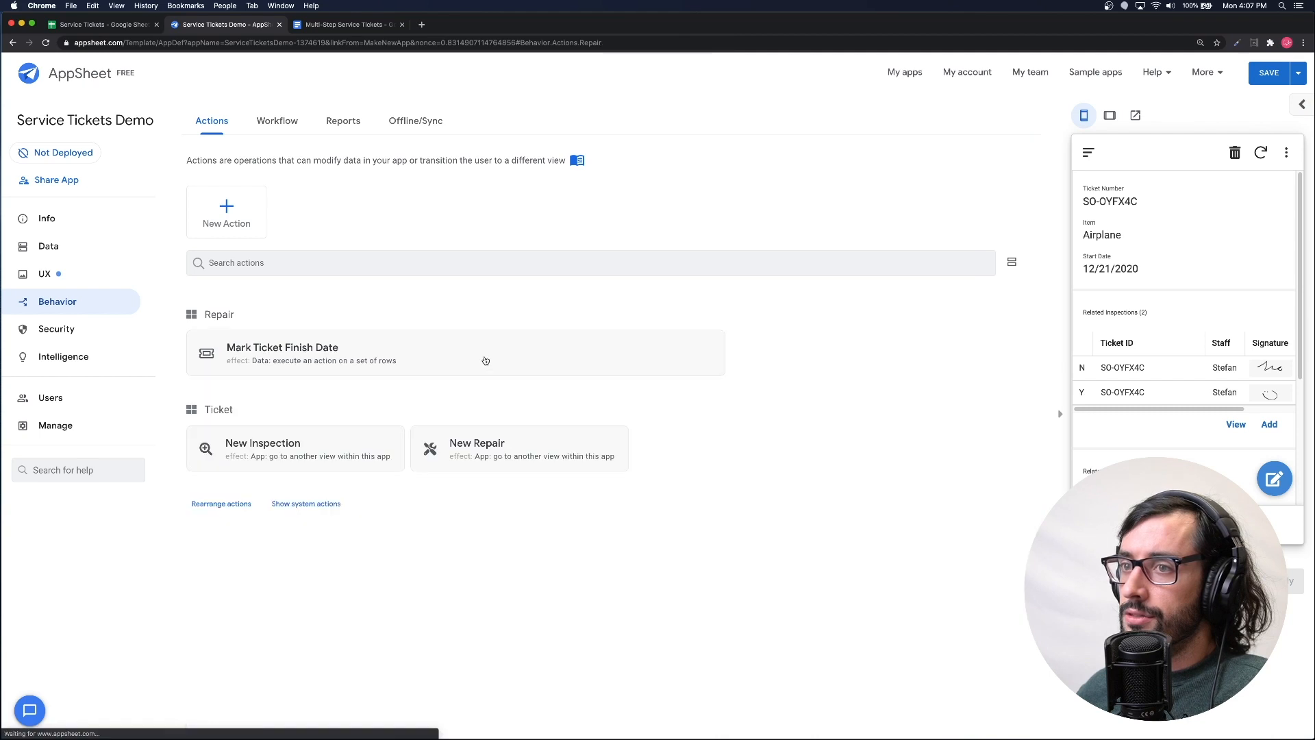
left_click(227, 212)
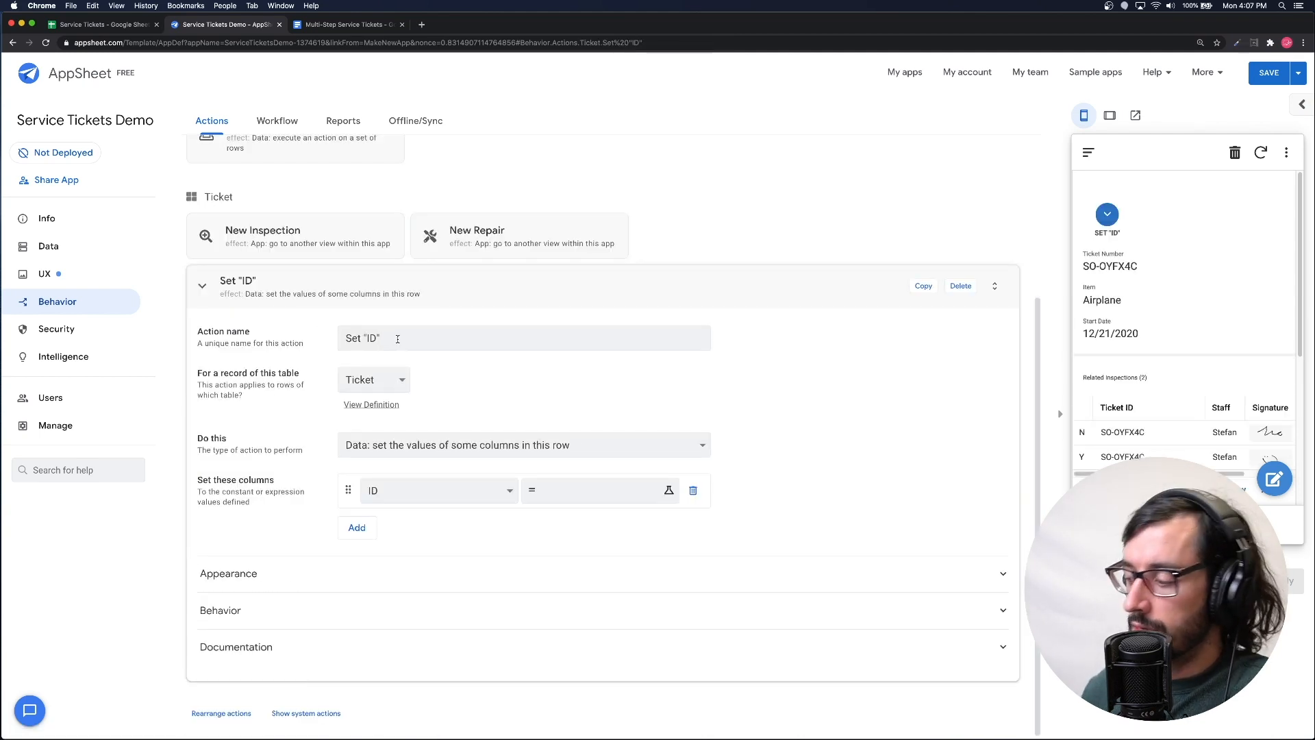
type("inish Date")
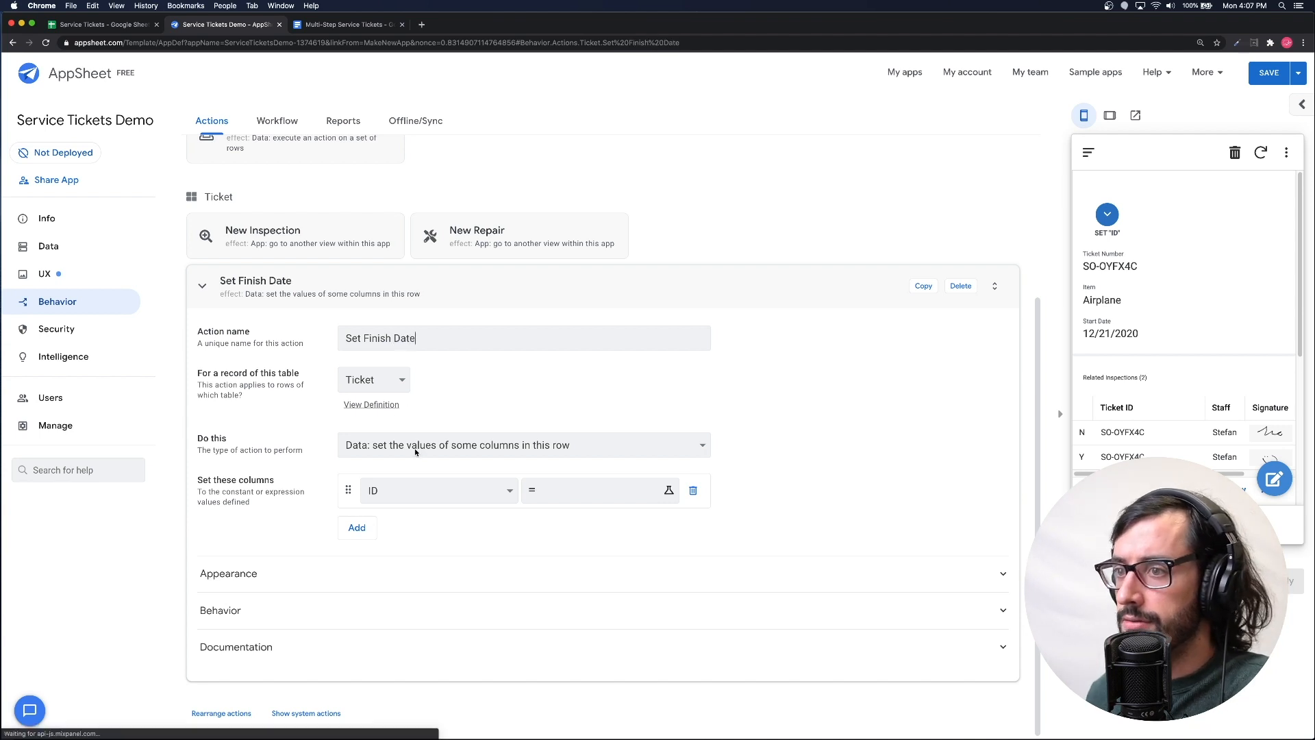
- Have the Set Finish Date action set the Finish Date column to TODAY() and save the expression
left_click(464, 493)
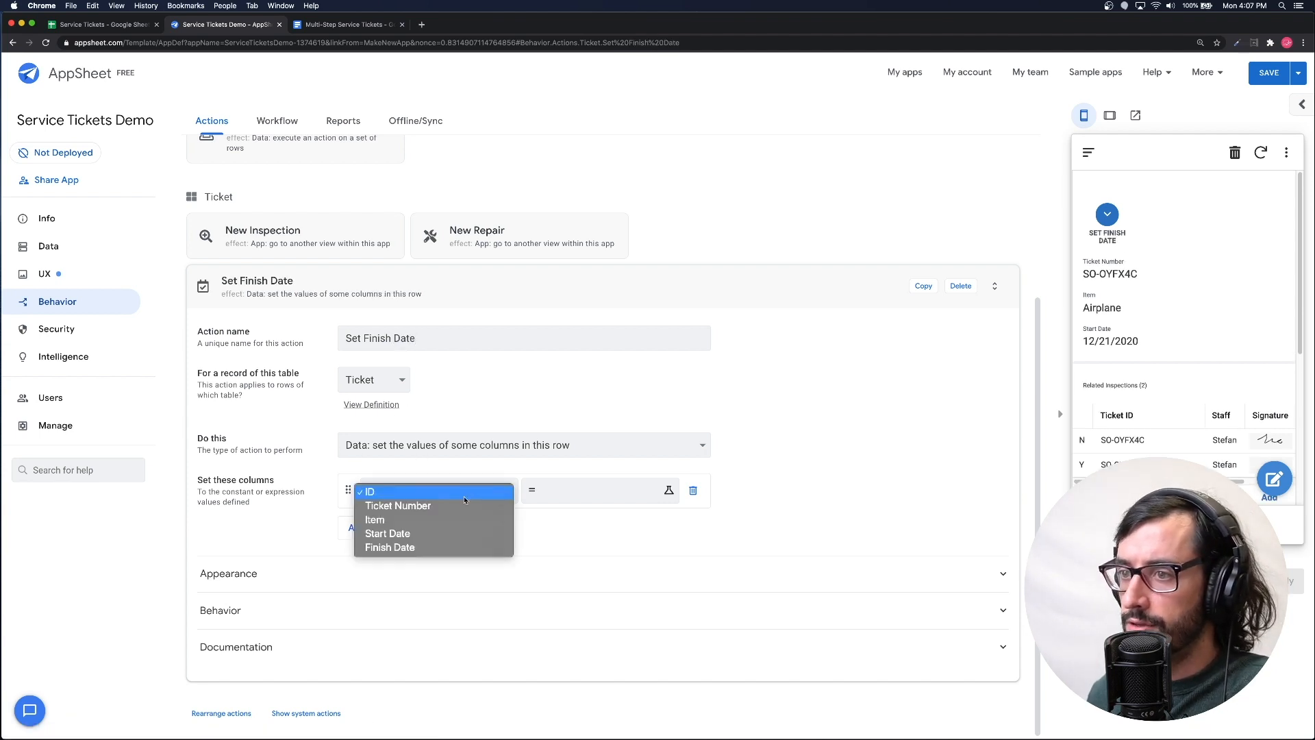
left_click(454, 543)
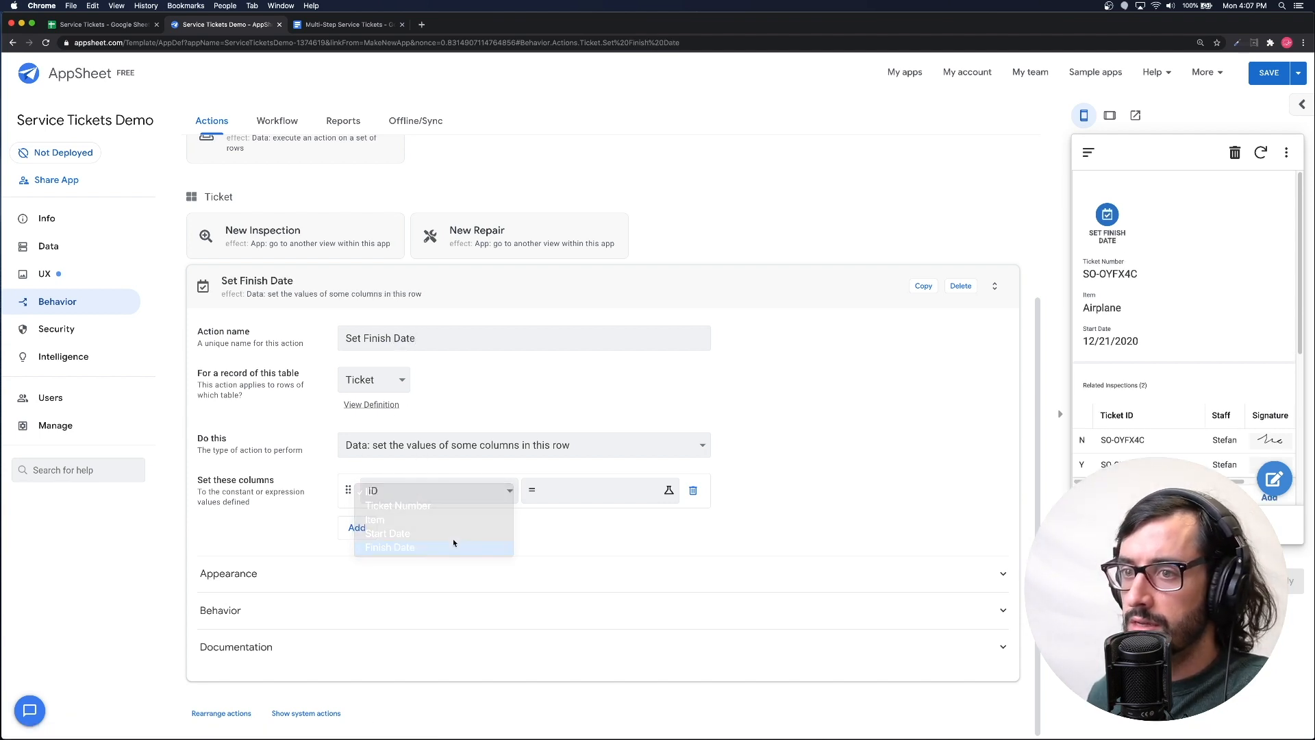
left_click(570, 493)
type("TODAY()")
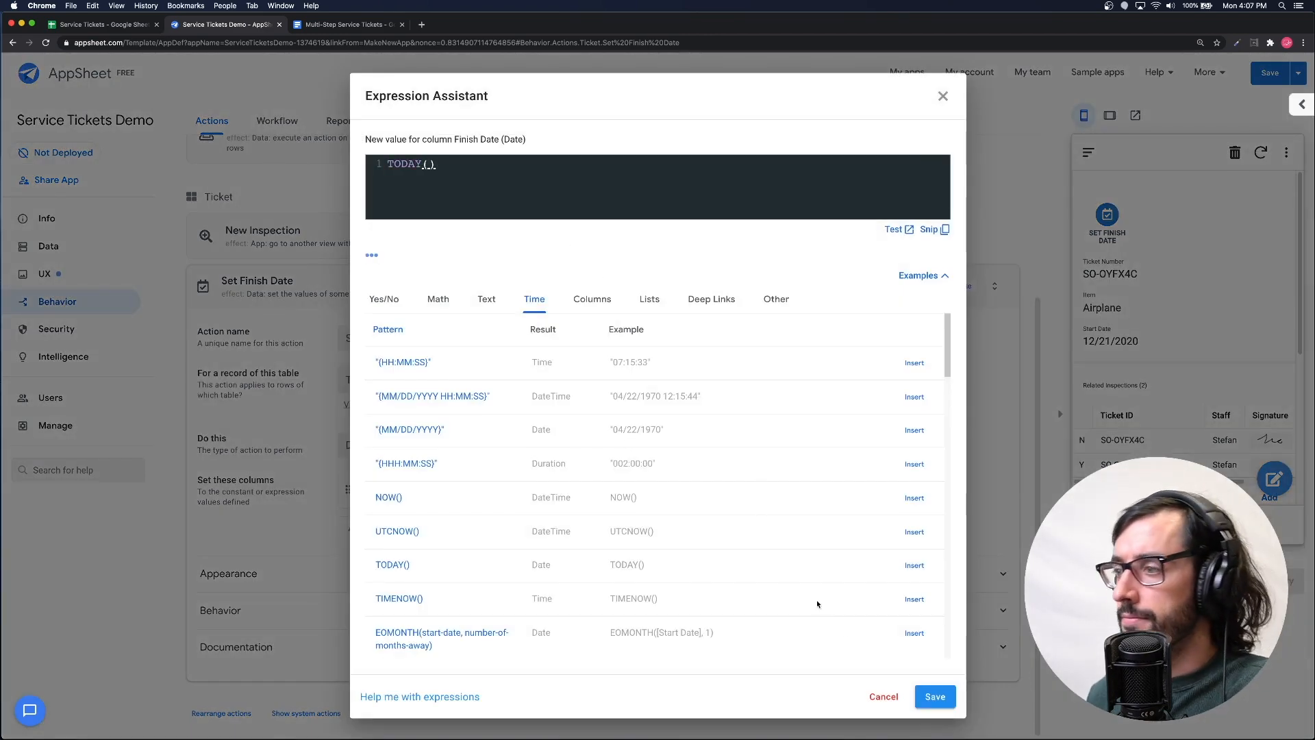
left_click(935, 697)
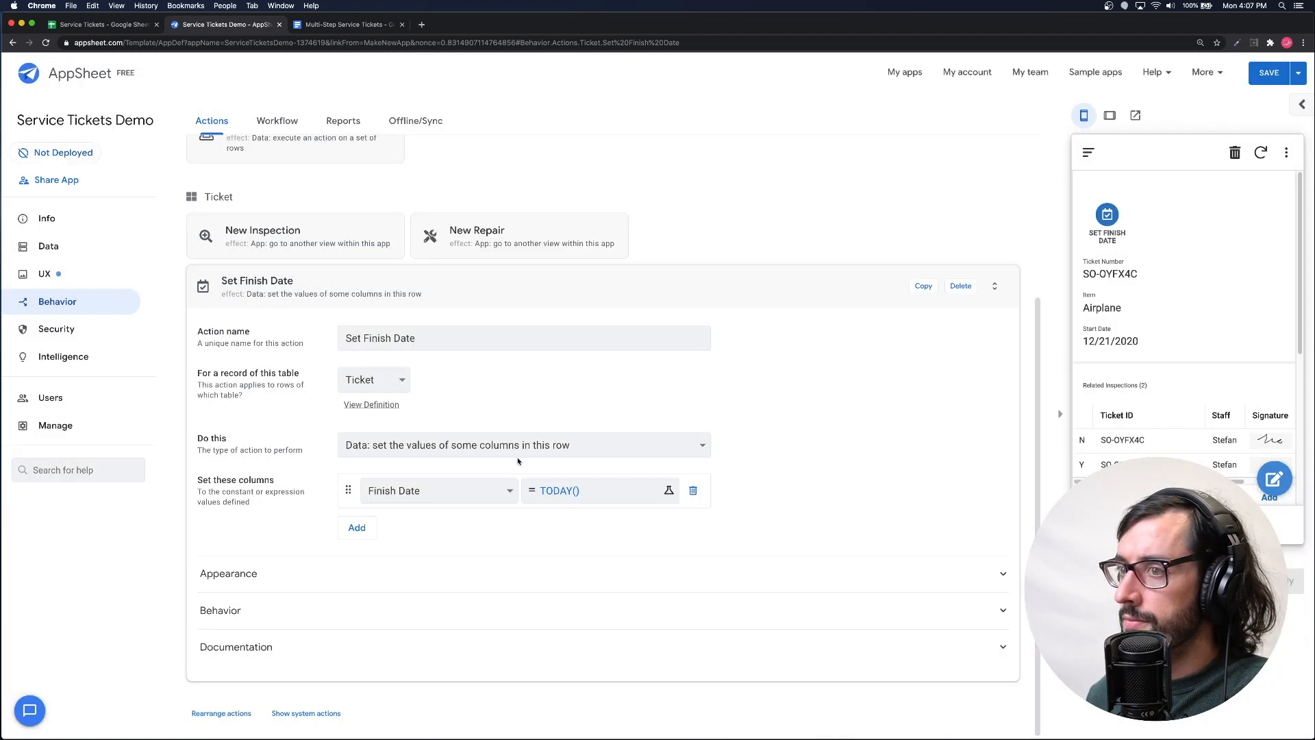
- Set the Referenced Action of the Repair table's Mark Ticket Finish Date action to Set Finish Date
left_click(280, 278)
left_click(326, 372)
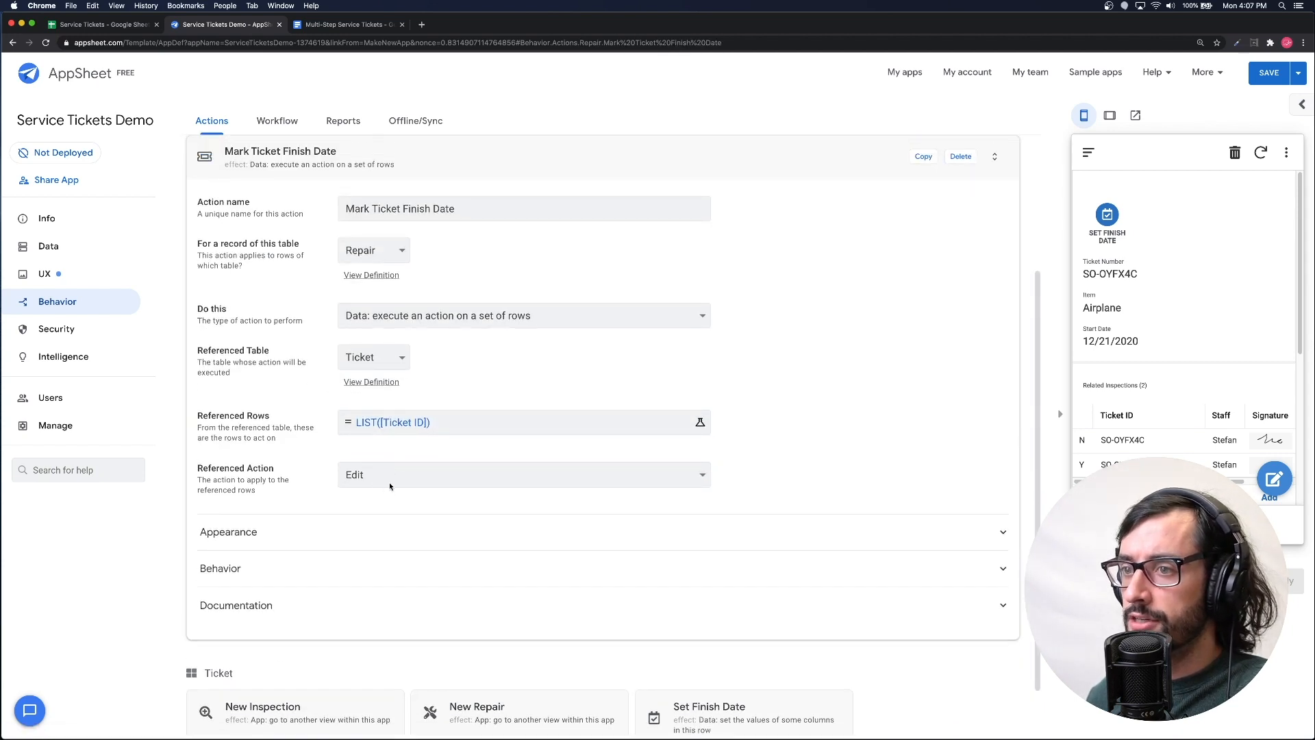
left_click(391, 481)
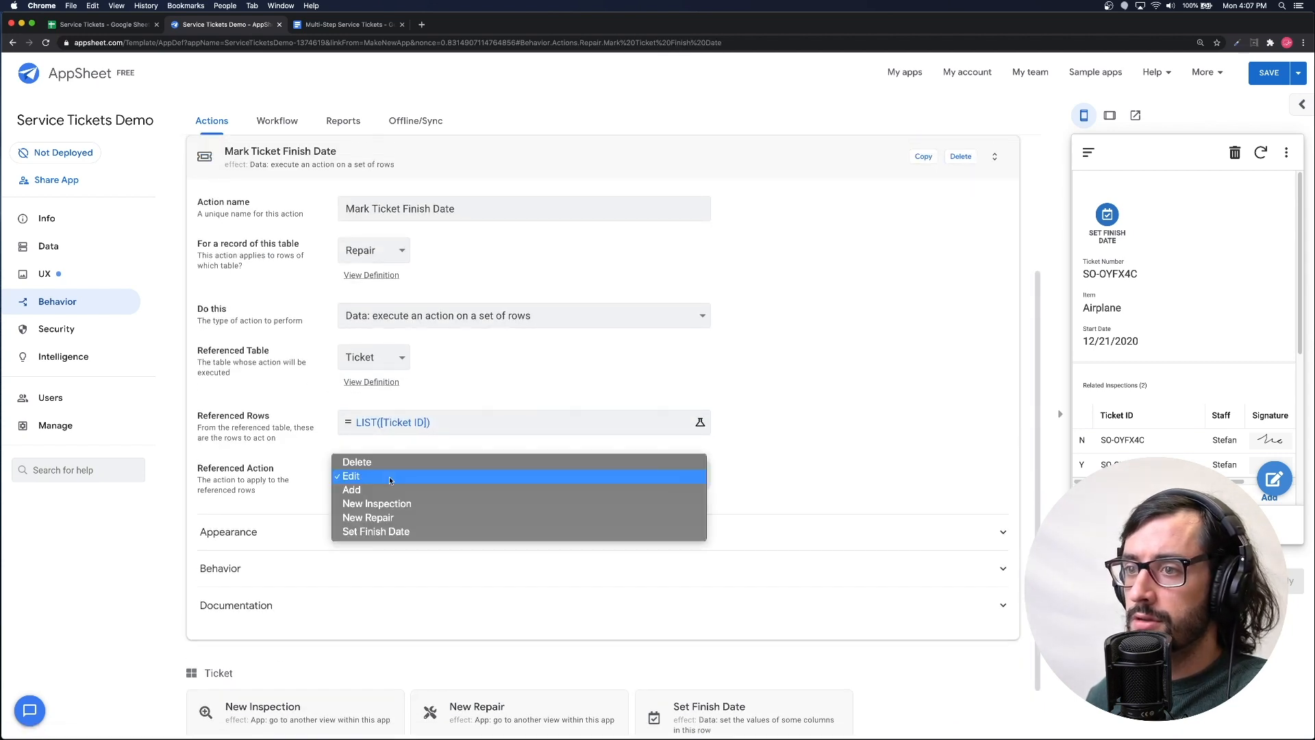
left_click(389, 531)
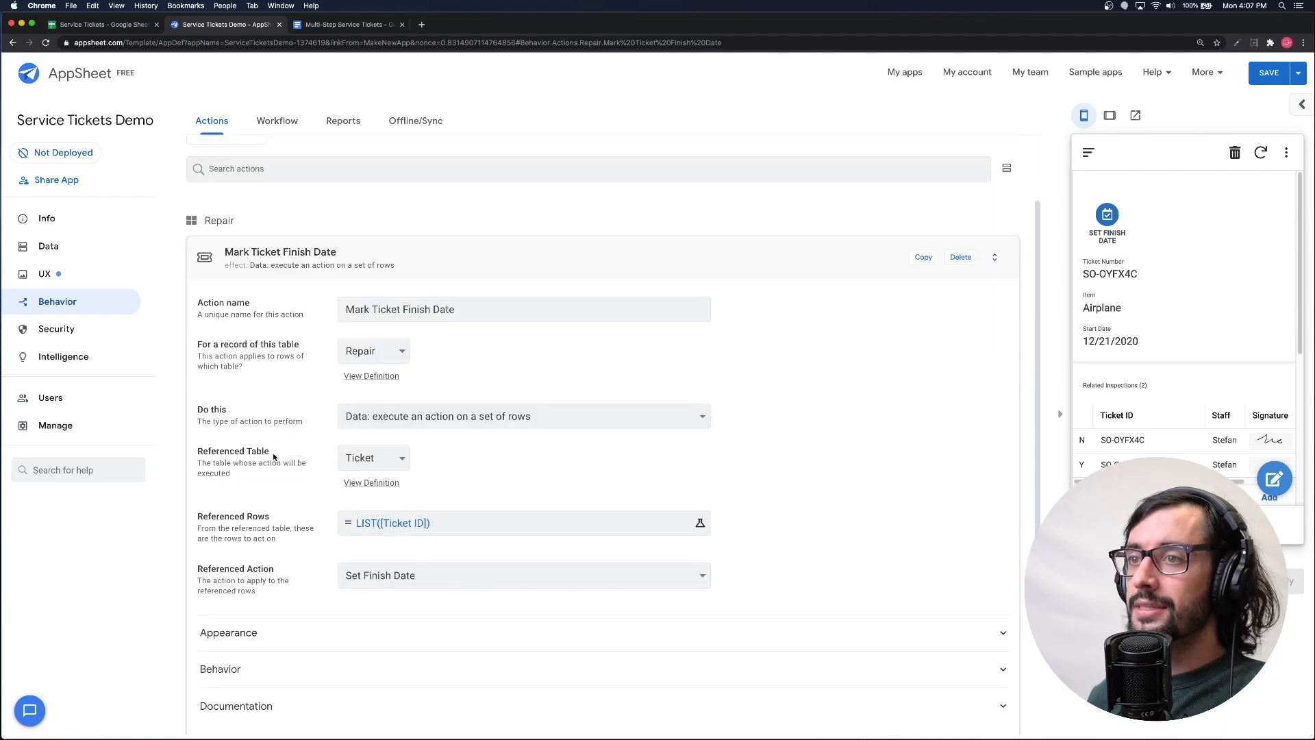
scroll(273, 457, "down", 1)
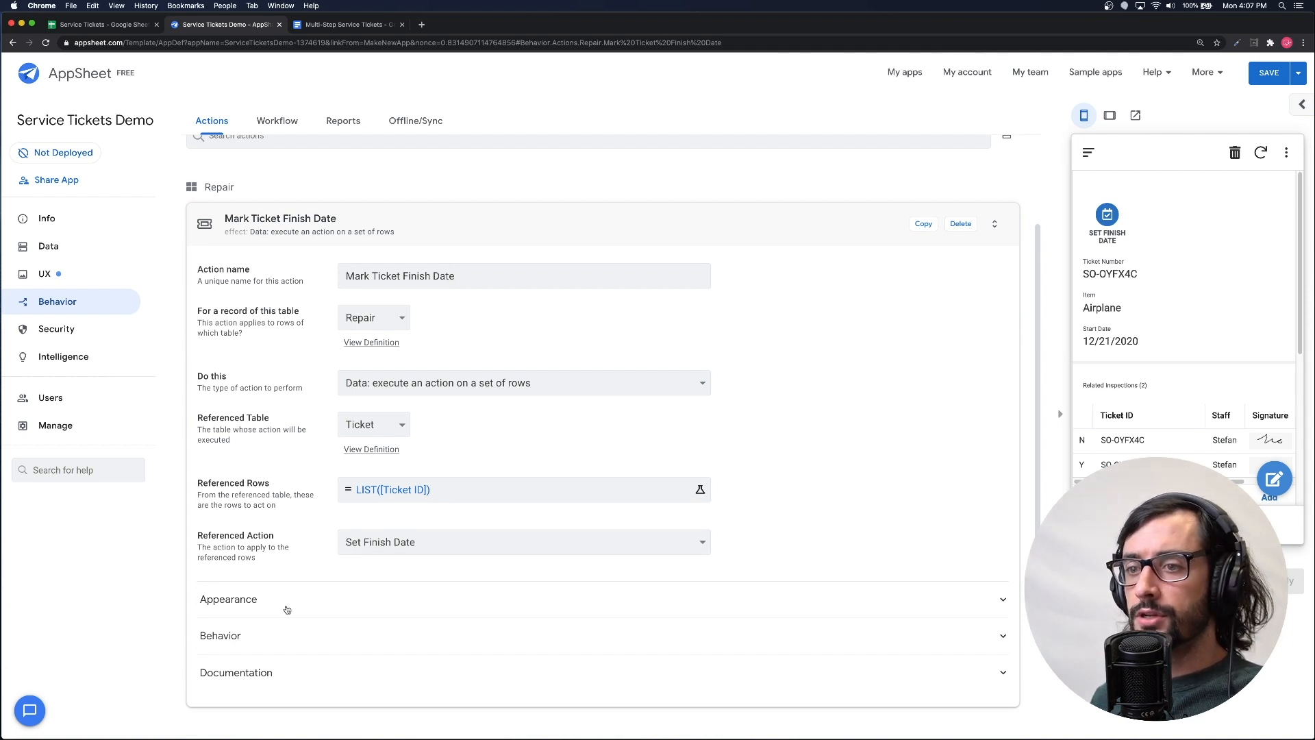
left_click_drag(287, 609, 284, 540)
left_click(293, 546)
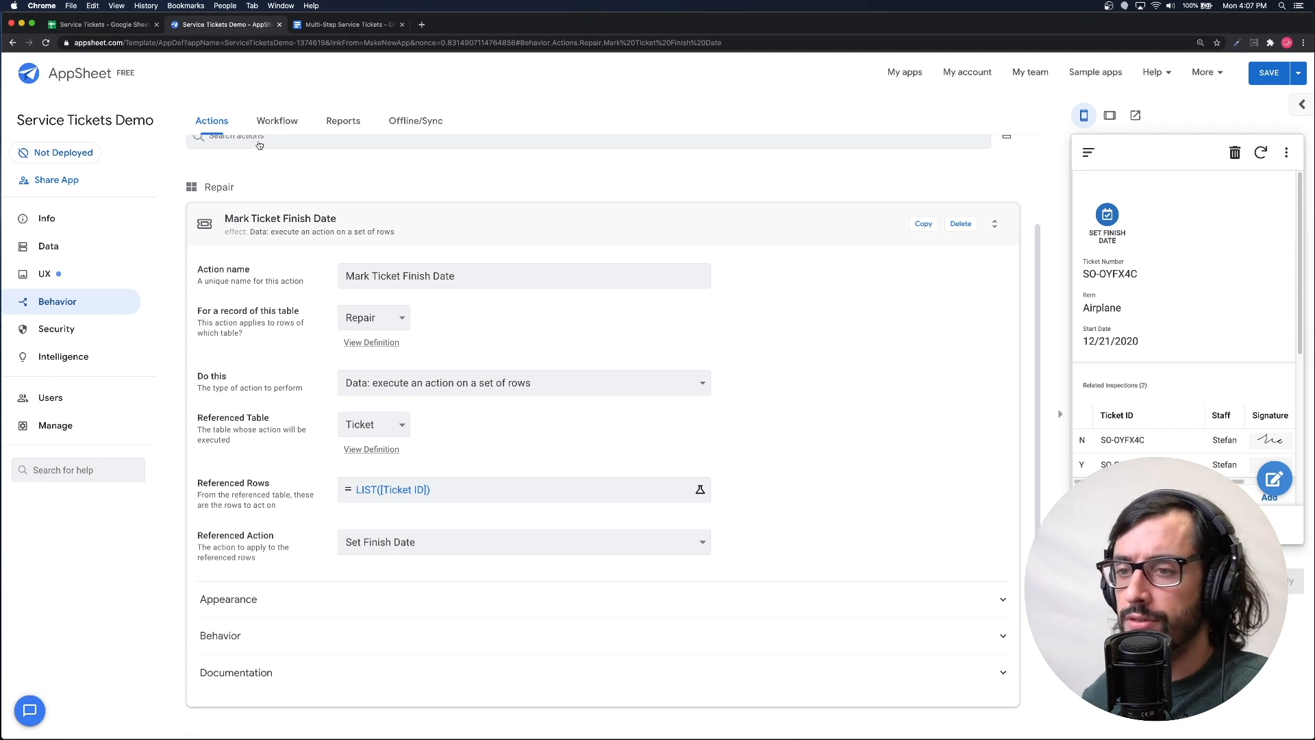
- Make the Mark Ticket Finish Date action available only if [Status]=True and save the condition expression
left_click(266, 603)
left_click(259, 600)
left_click(265, 635)
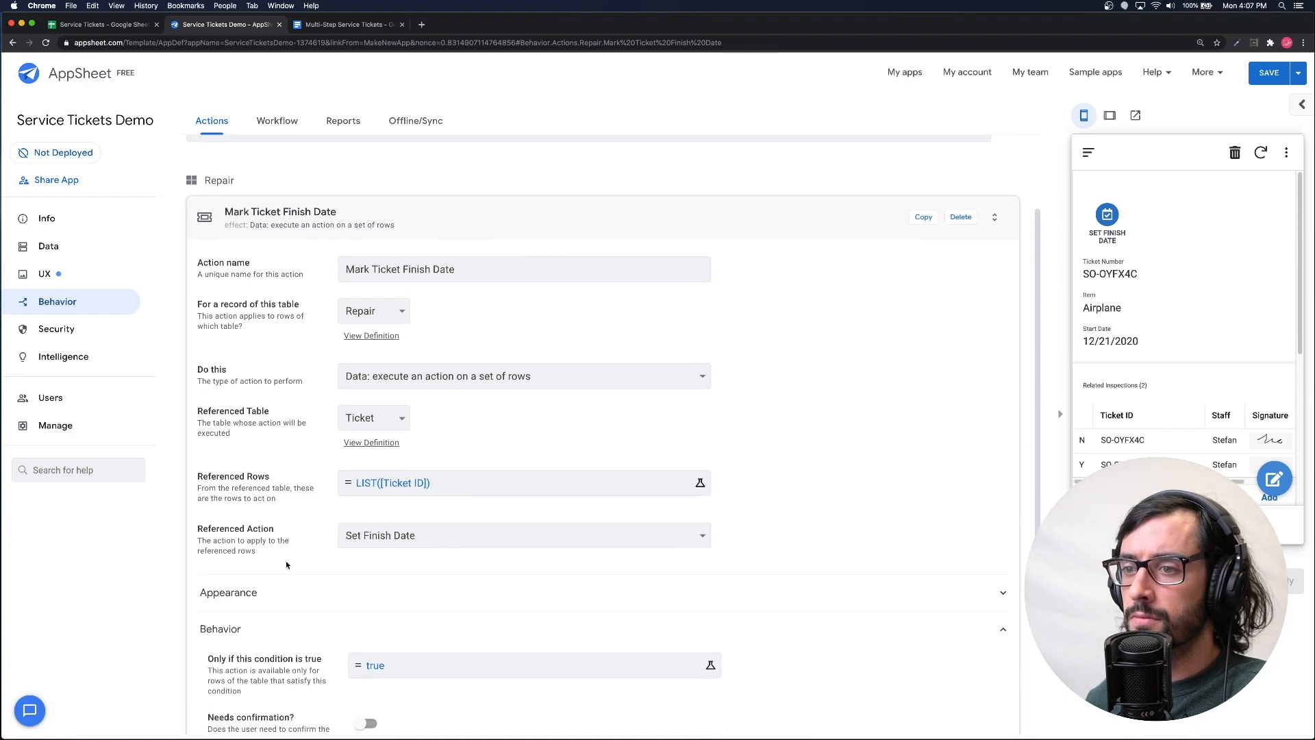
scroll(295, 566, "down", 3)
left_click(378, 546)
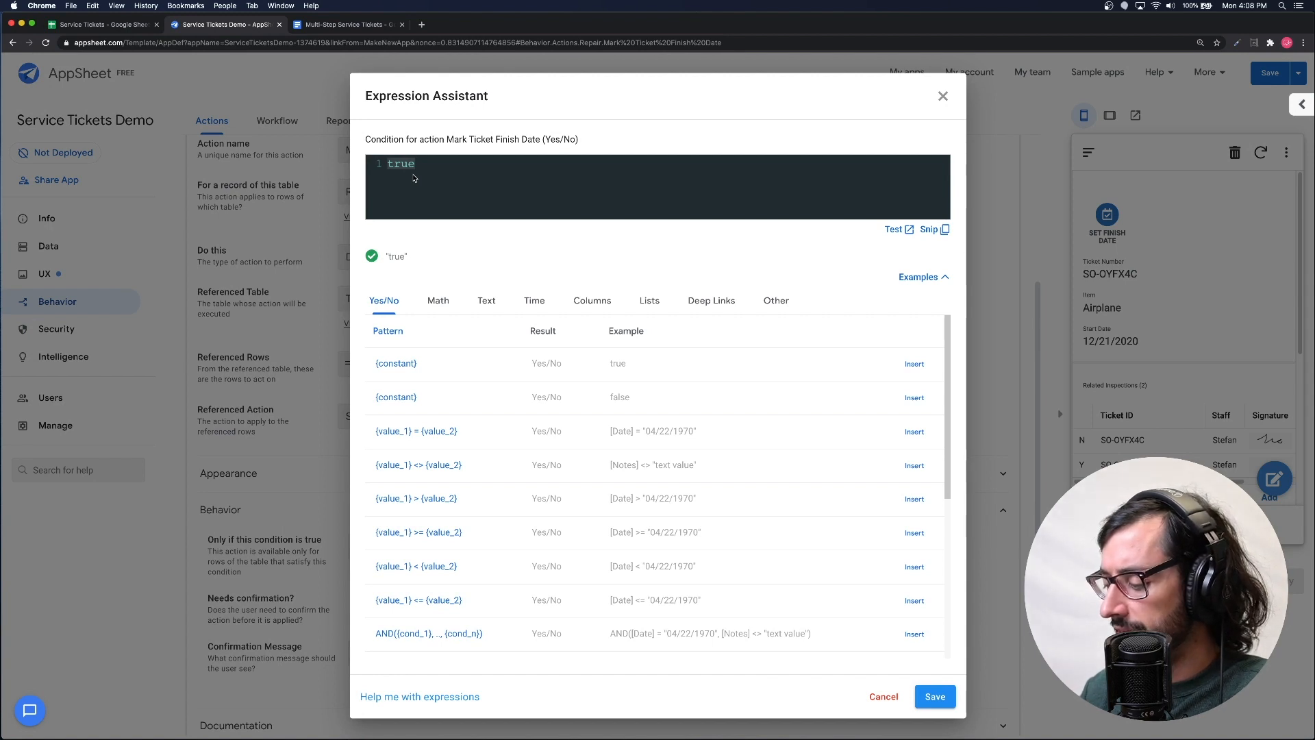
type("[")
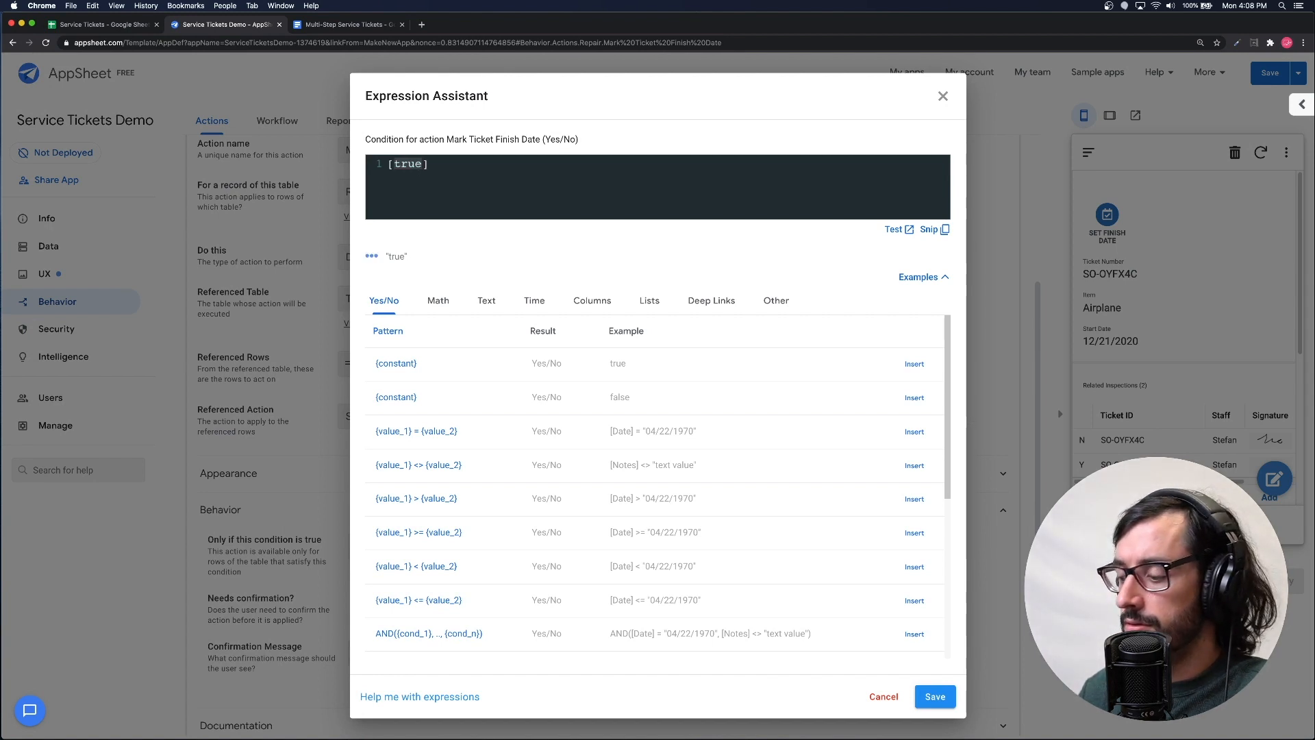
type("Stat")
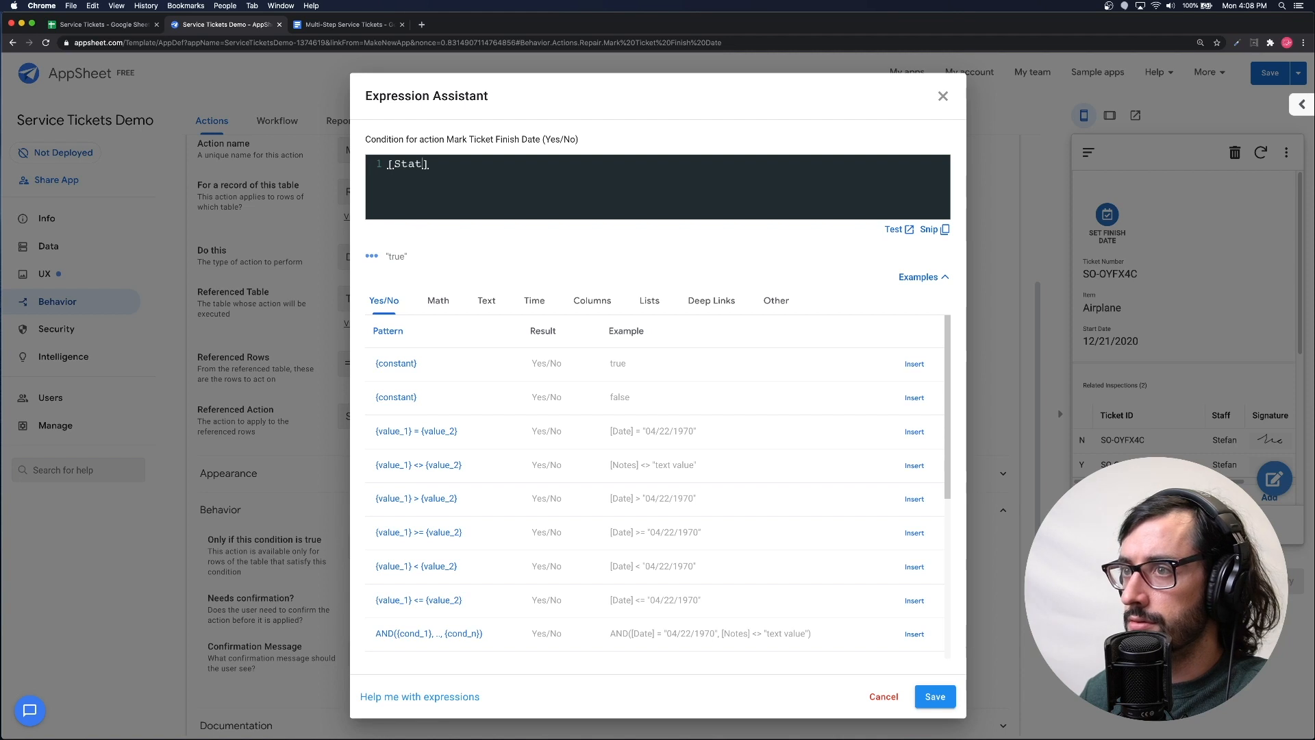
type("us]=T")
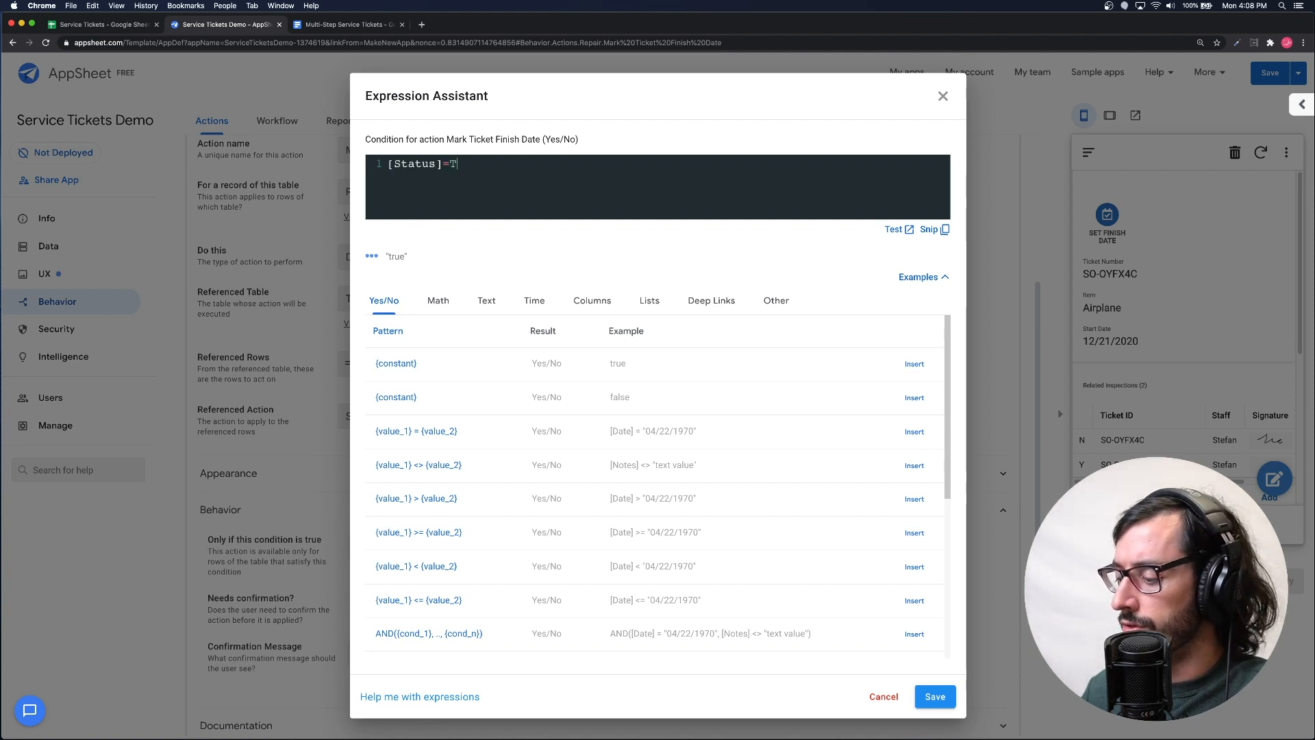
type("rue")
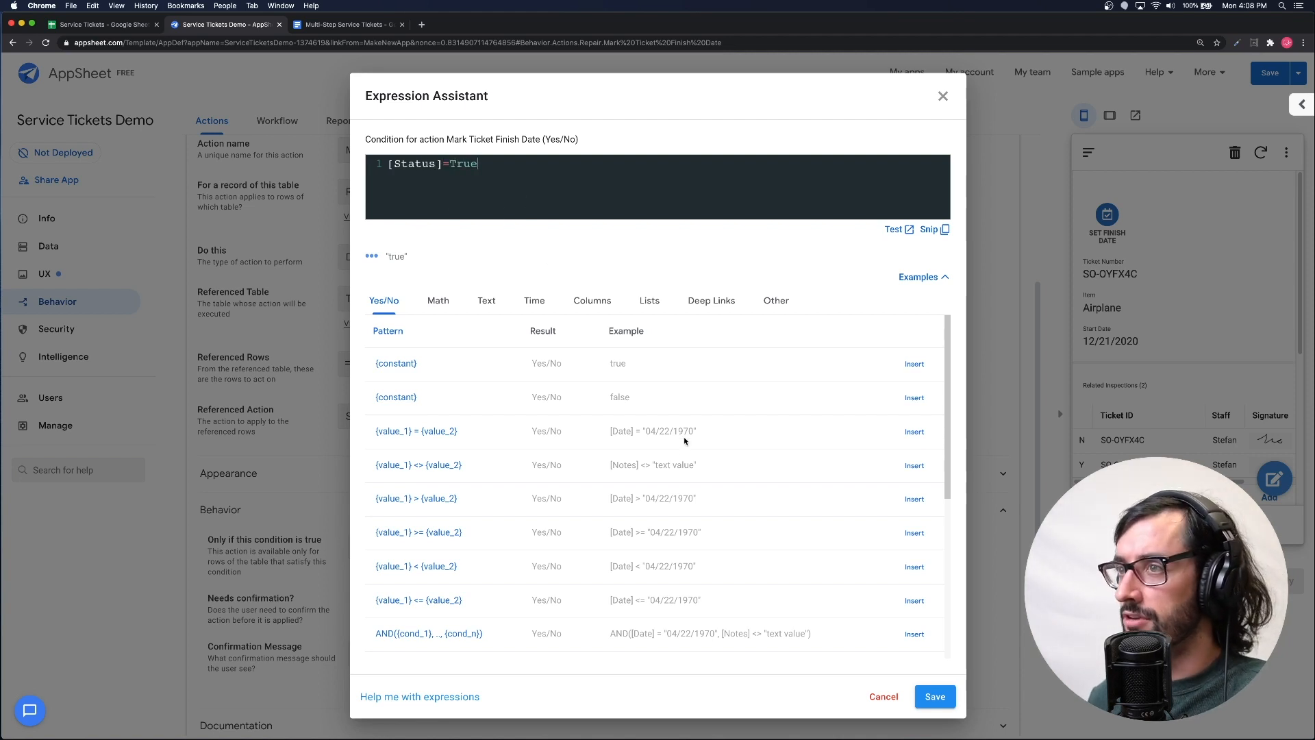
left_click(922, 699)
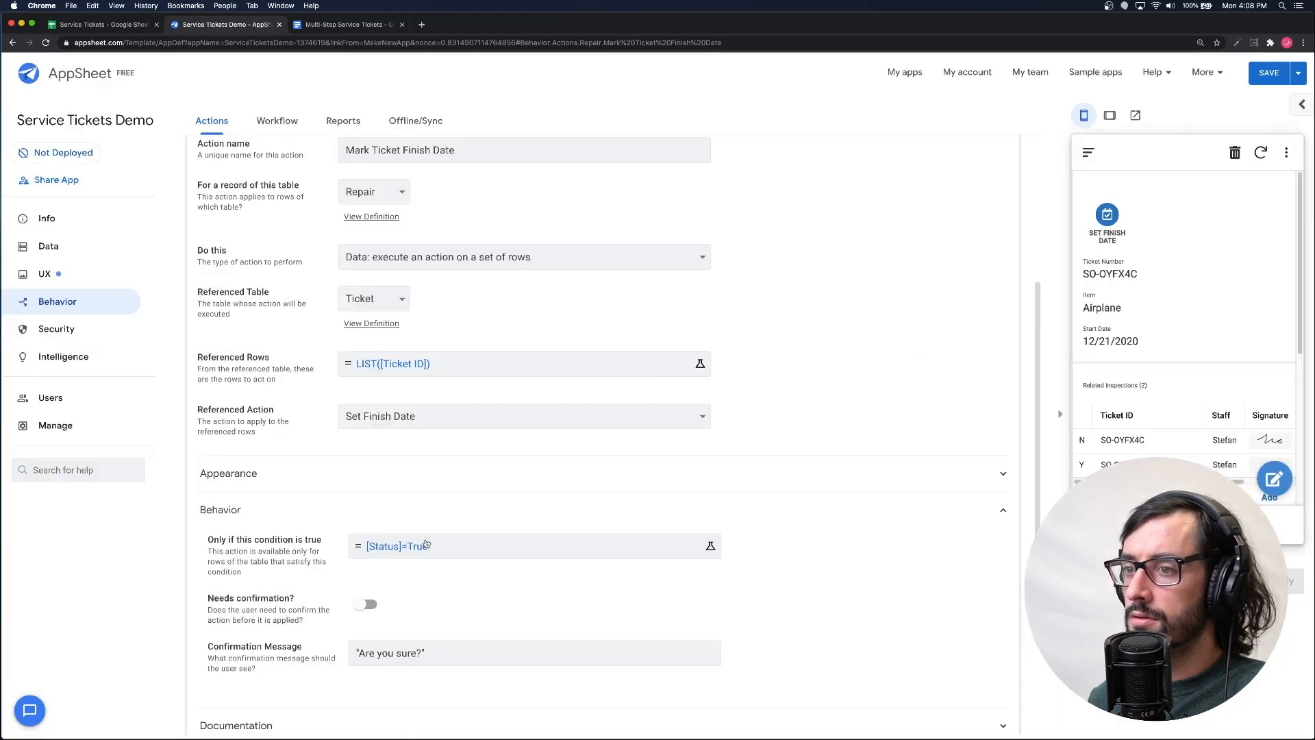
- Set the Mark Ticket Finish Date action's prominence to Do not display
double_click(400, 654)
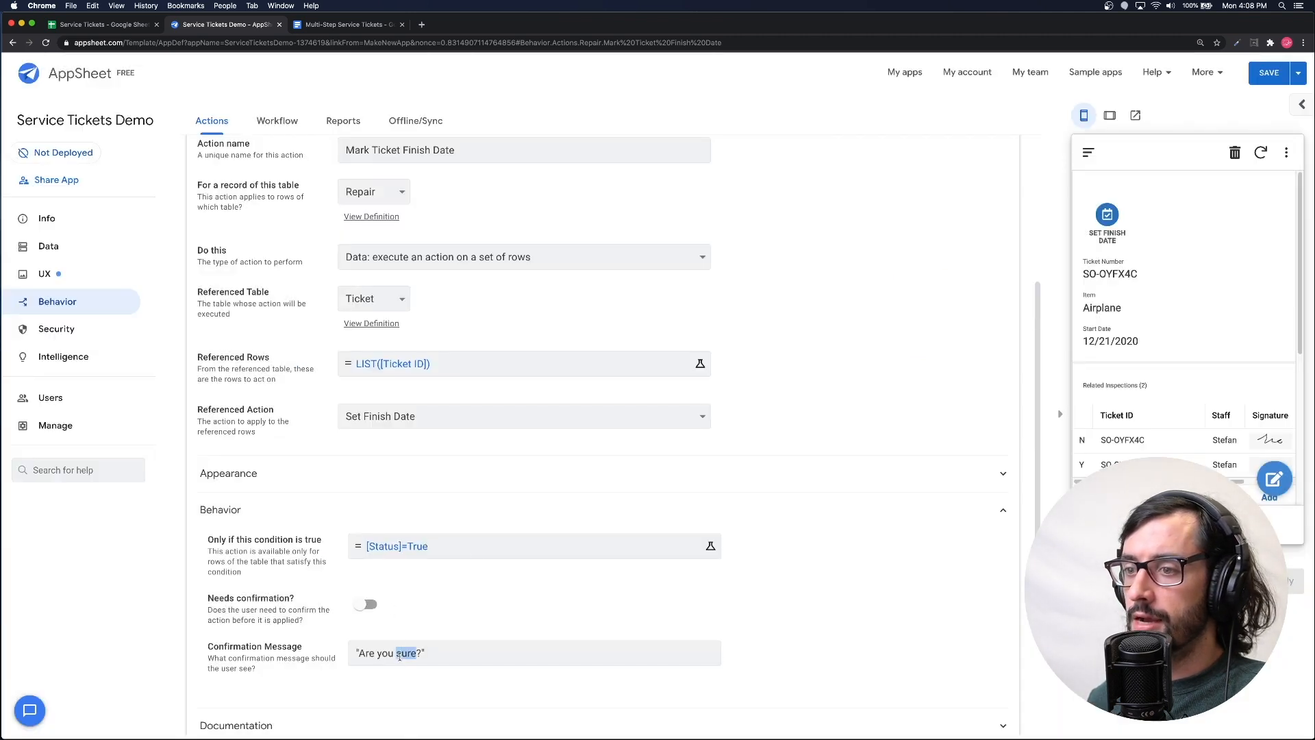
left_click(399, 655)
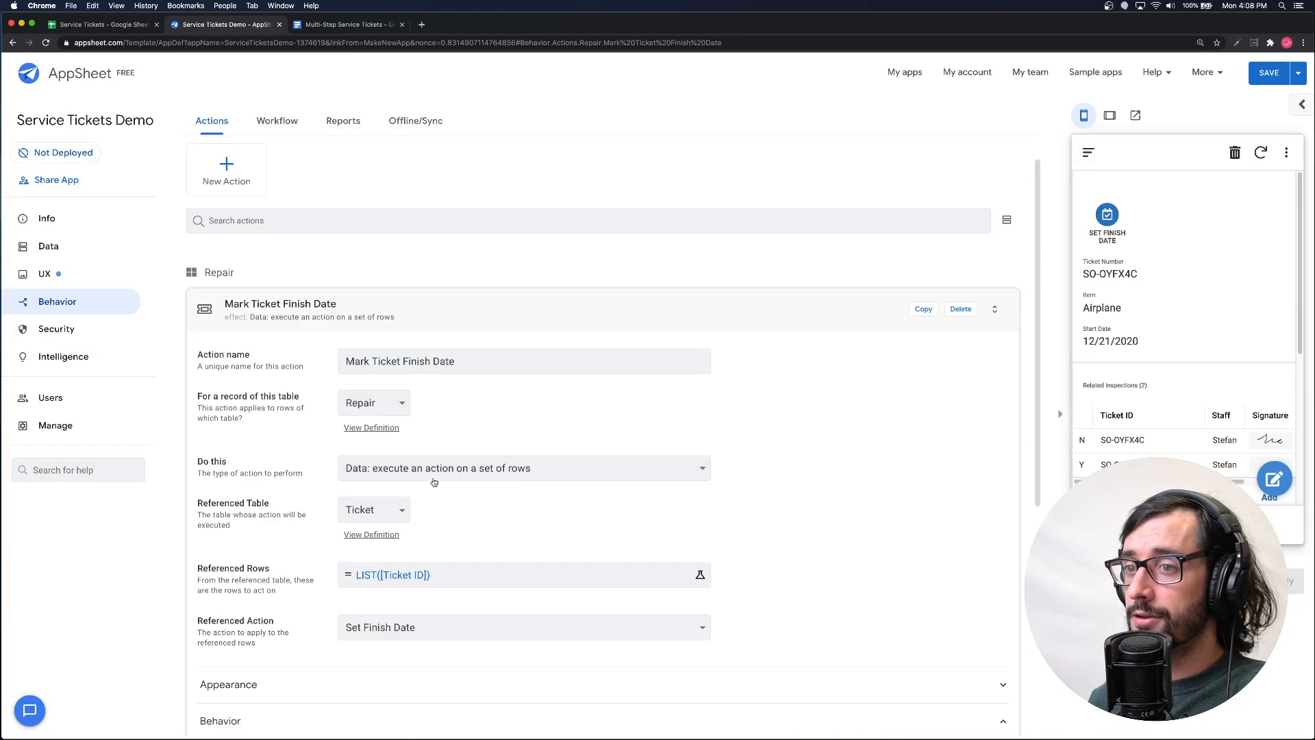
left_click(420, 610)
scroll(420, 612, "down", 5)
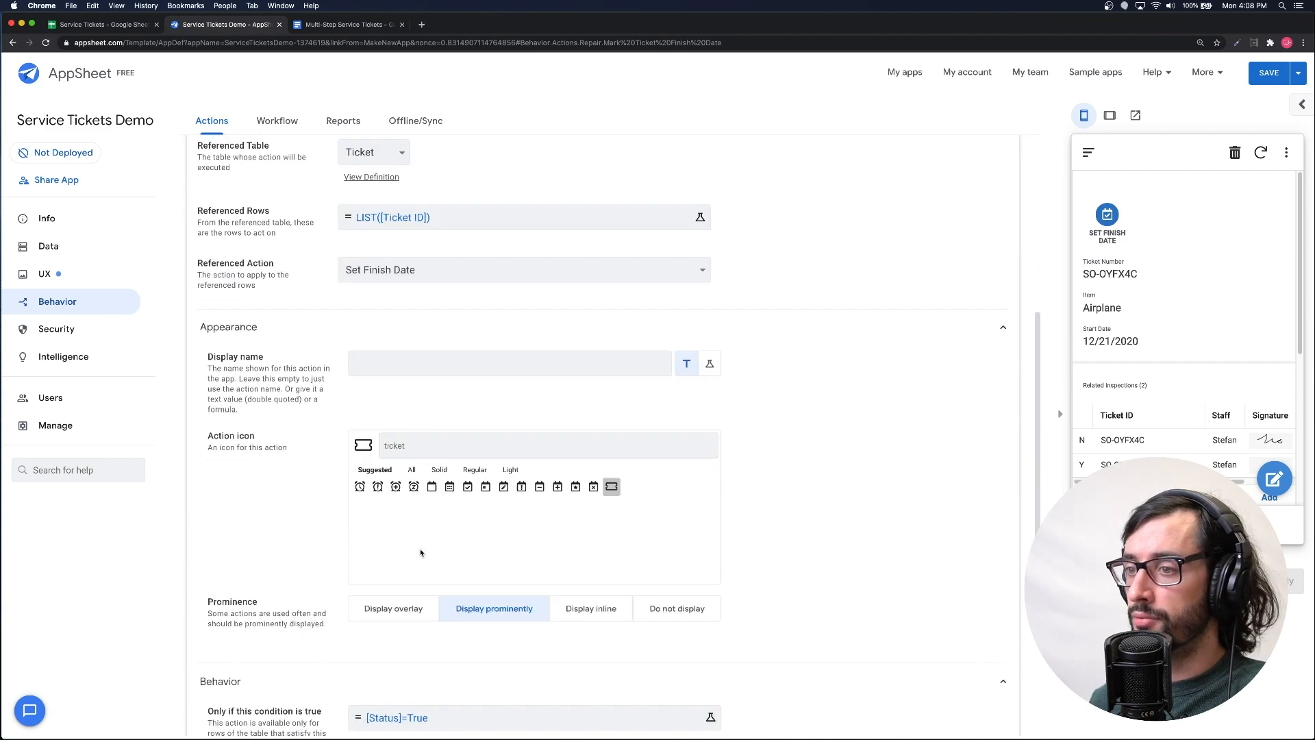
left_click(674, 595)
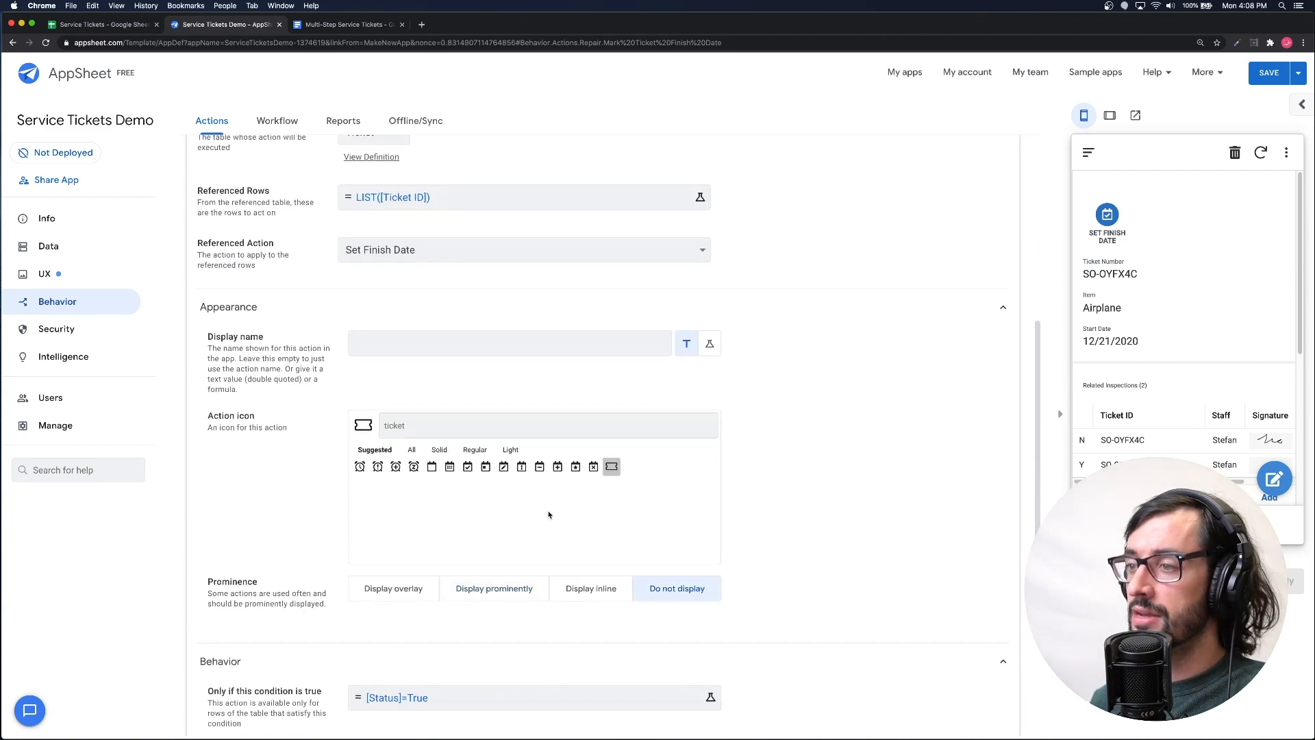
- Require confirmation for the Mark Ticket Finish Date action, with the confirmation message "This will mark the Ticket Complete"
scroll(428, 420, "up", 3)
scroll(424, 418, "up", 4)
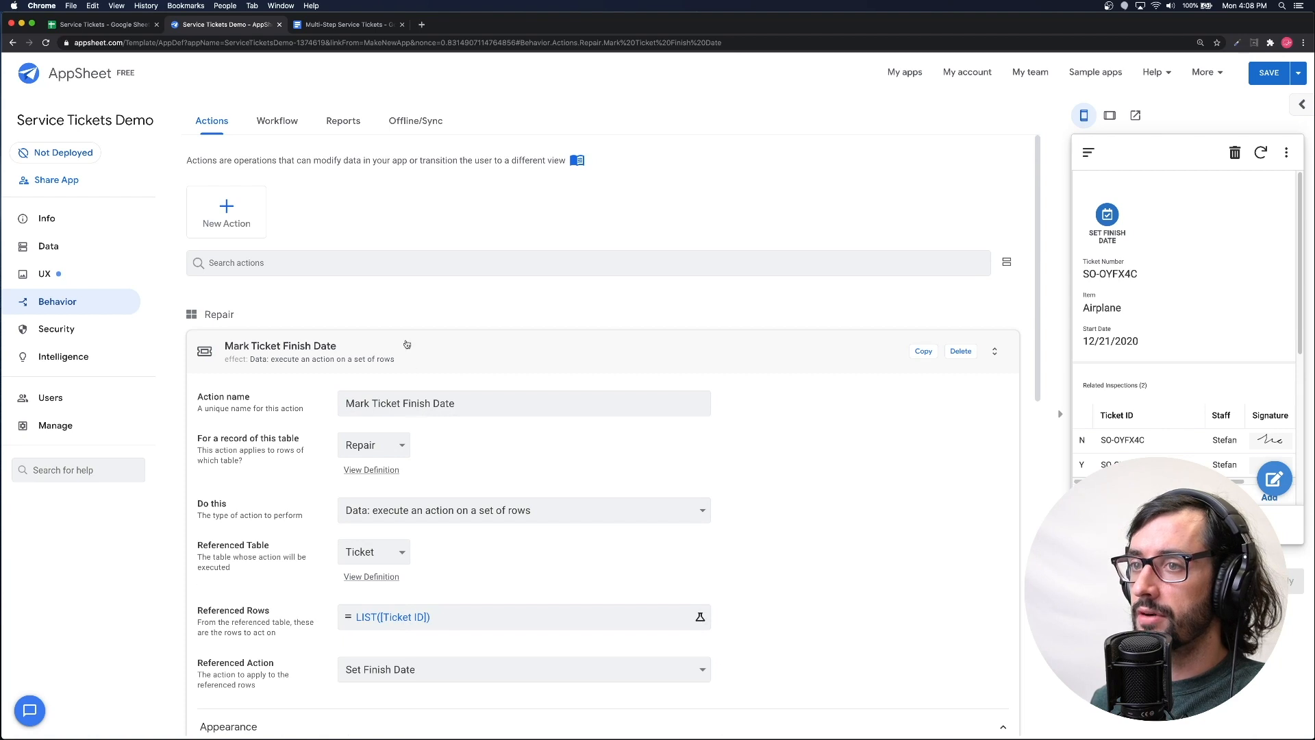
scroll(372, 594, "down", 10)
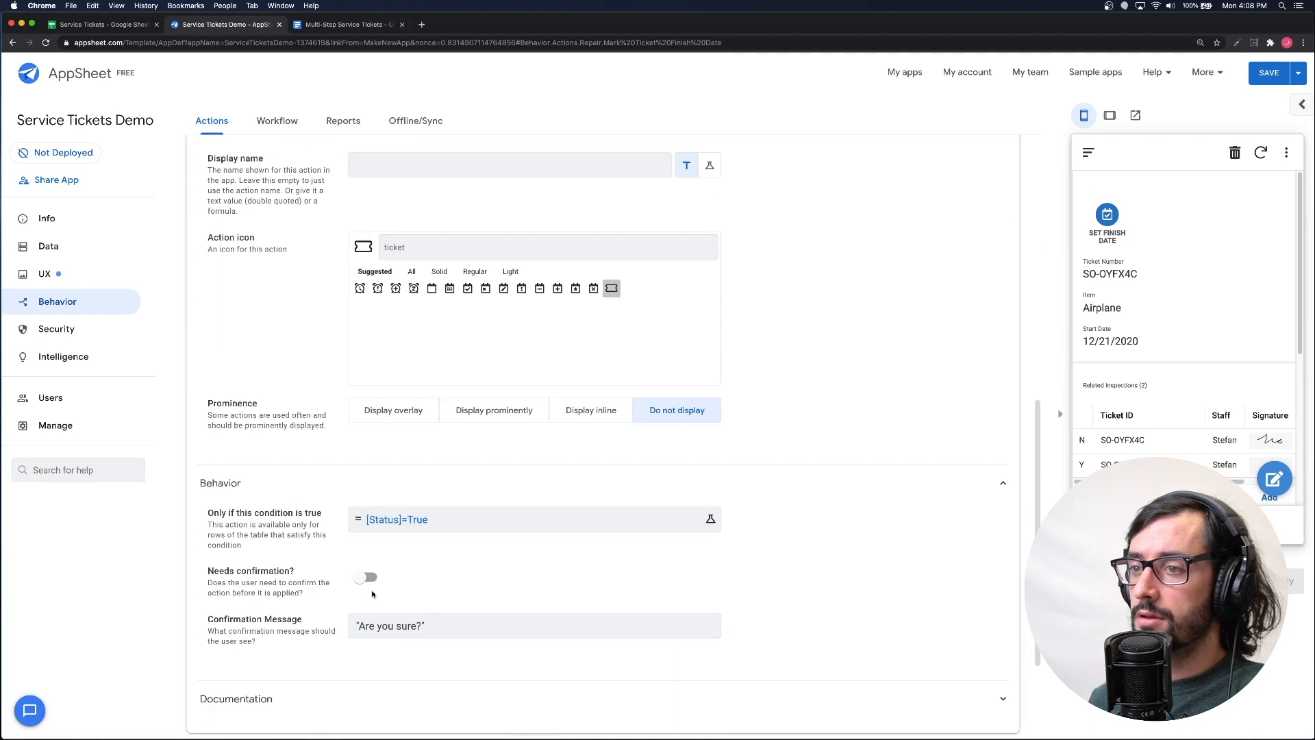
left_click(365, 576)
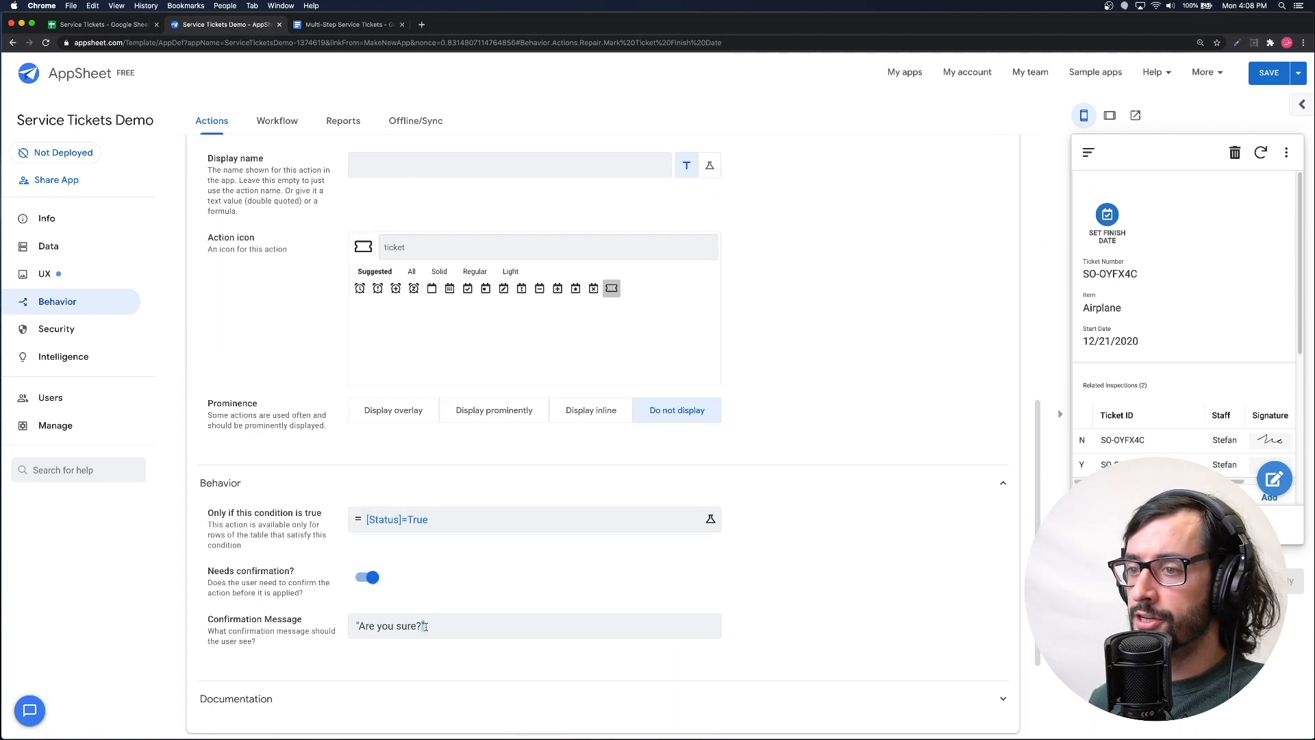
triple_click(425, 626)
left_click(425, 626)
triple_click(371, 625)
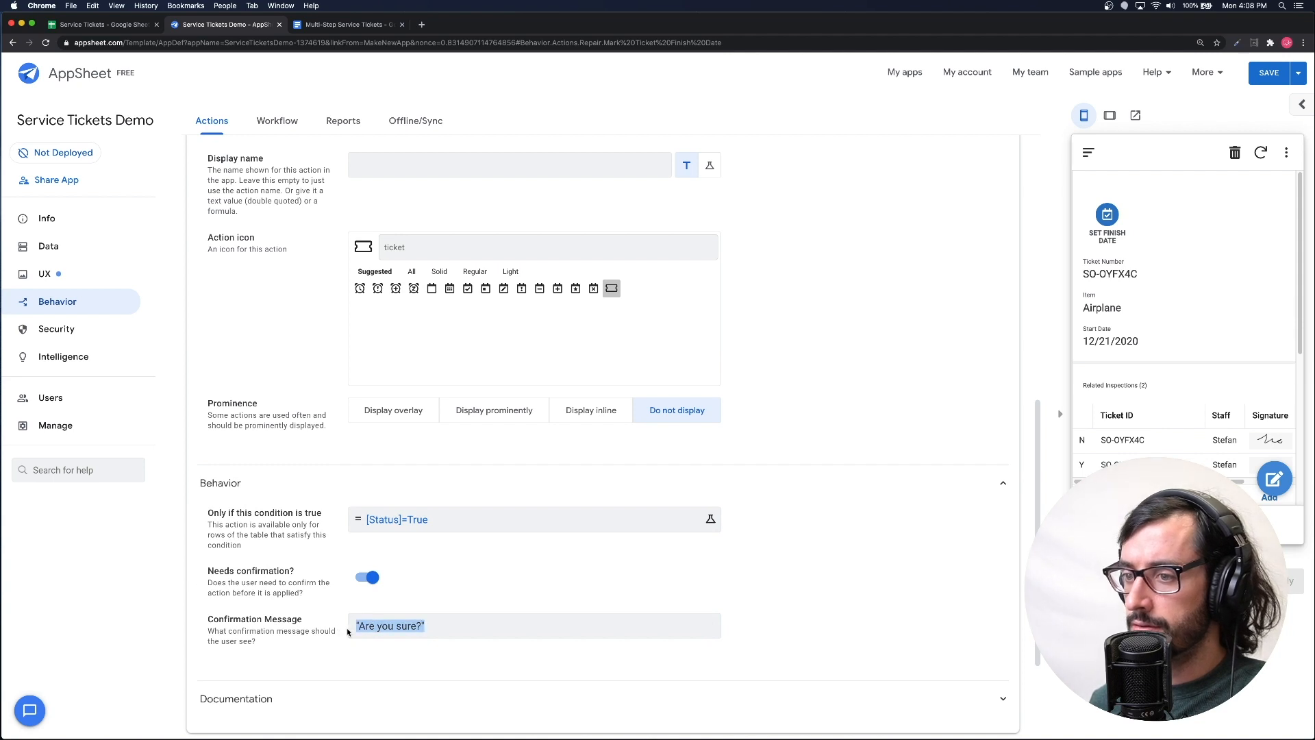
left_click_drag(362, 626, 420, 628)
type("This w")
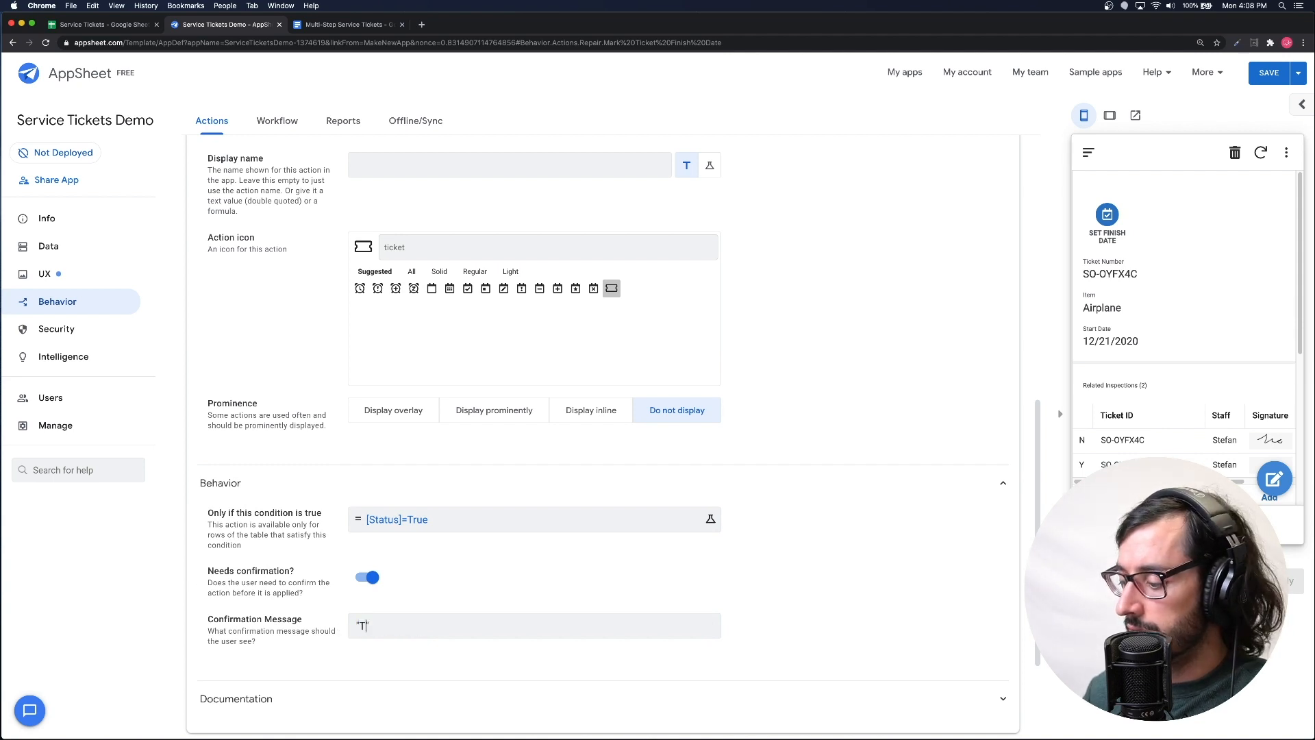
type("ill mark ")
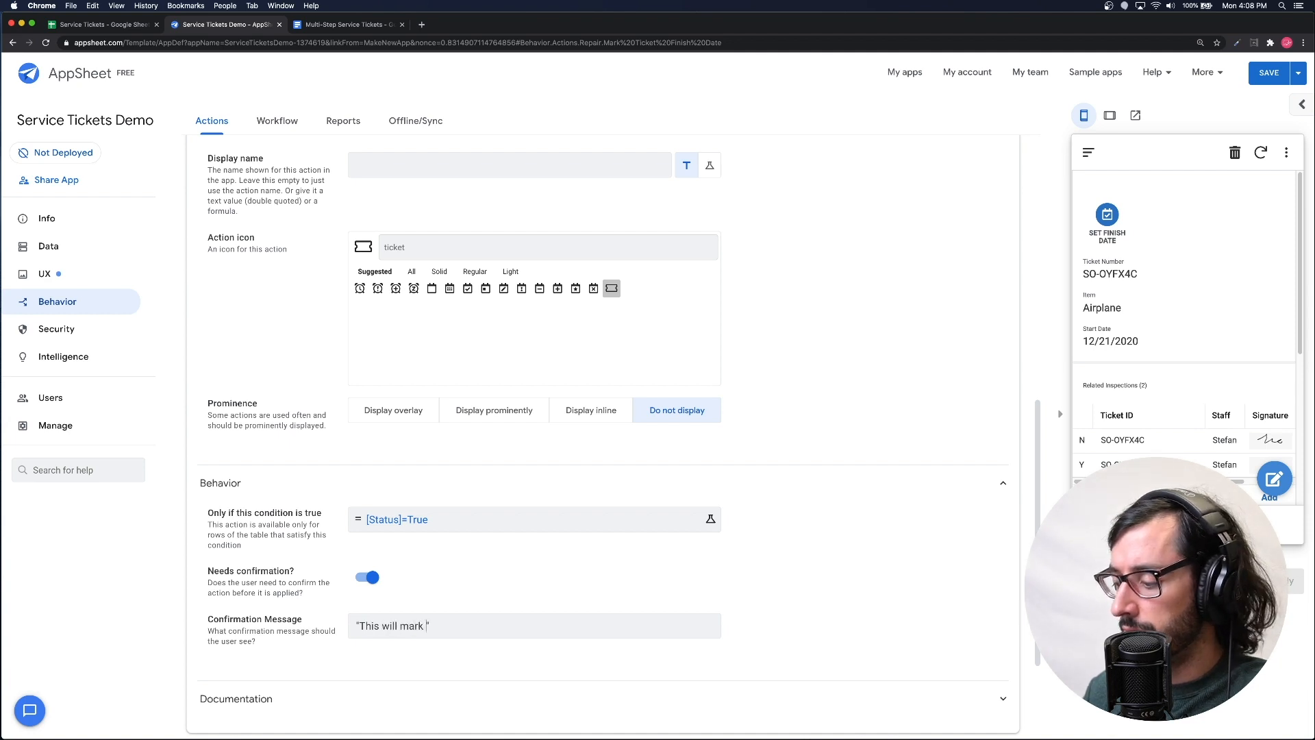
type("the Tic")
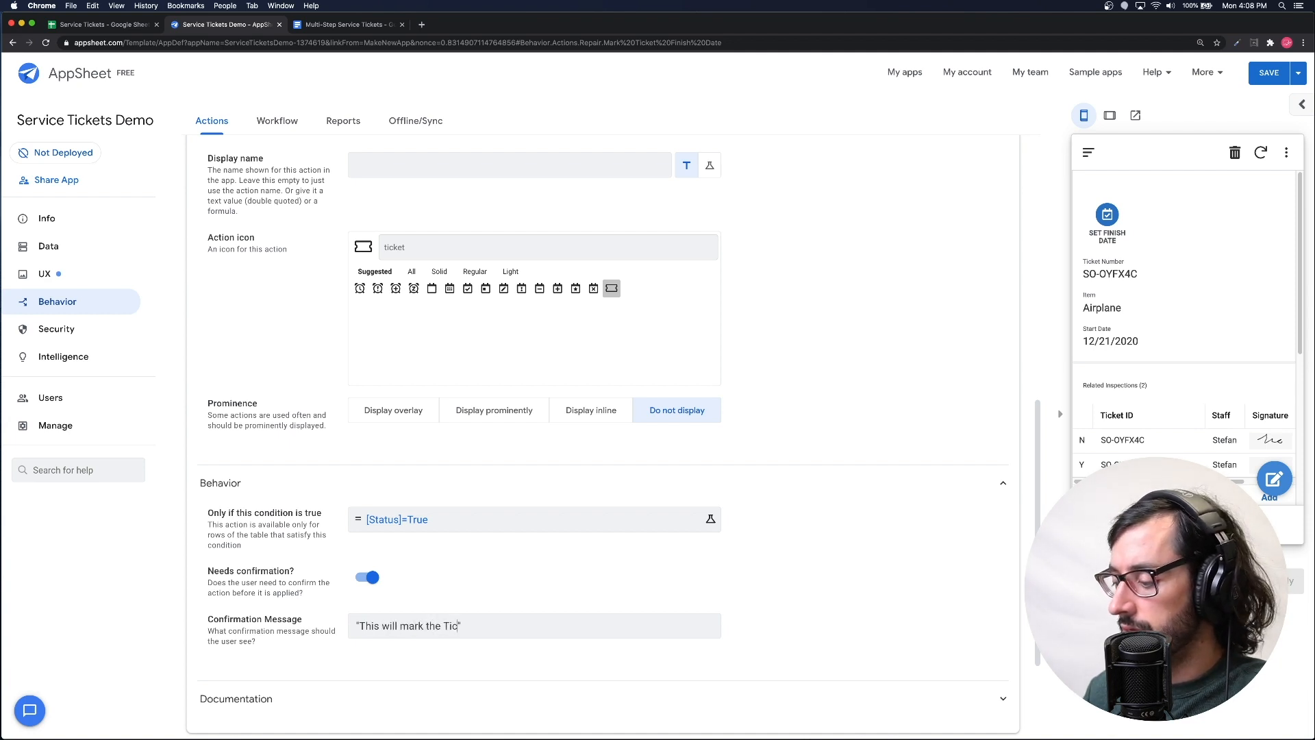
type("ket Complete")
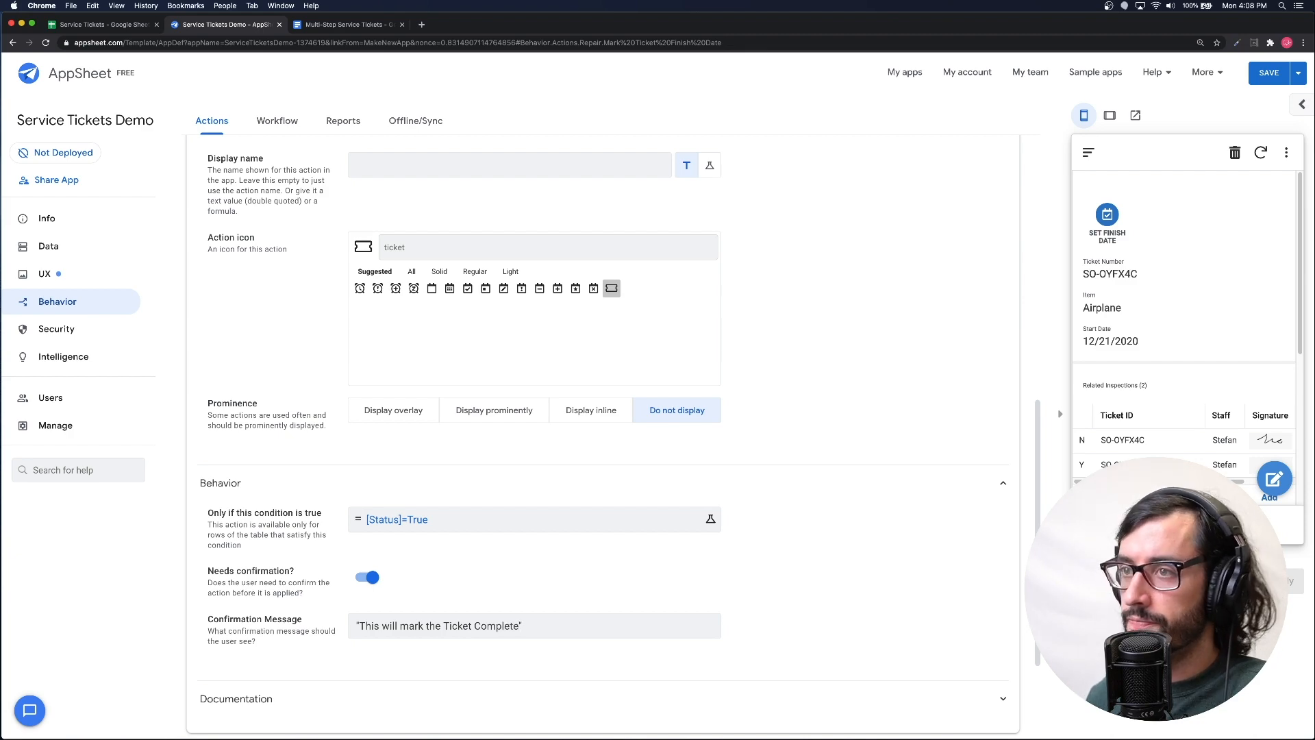
- Give the Mark Ticket Finish Date action the display name "Finish" and collapse its settings
scroll(426, 619, "up", 7)
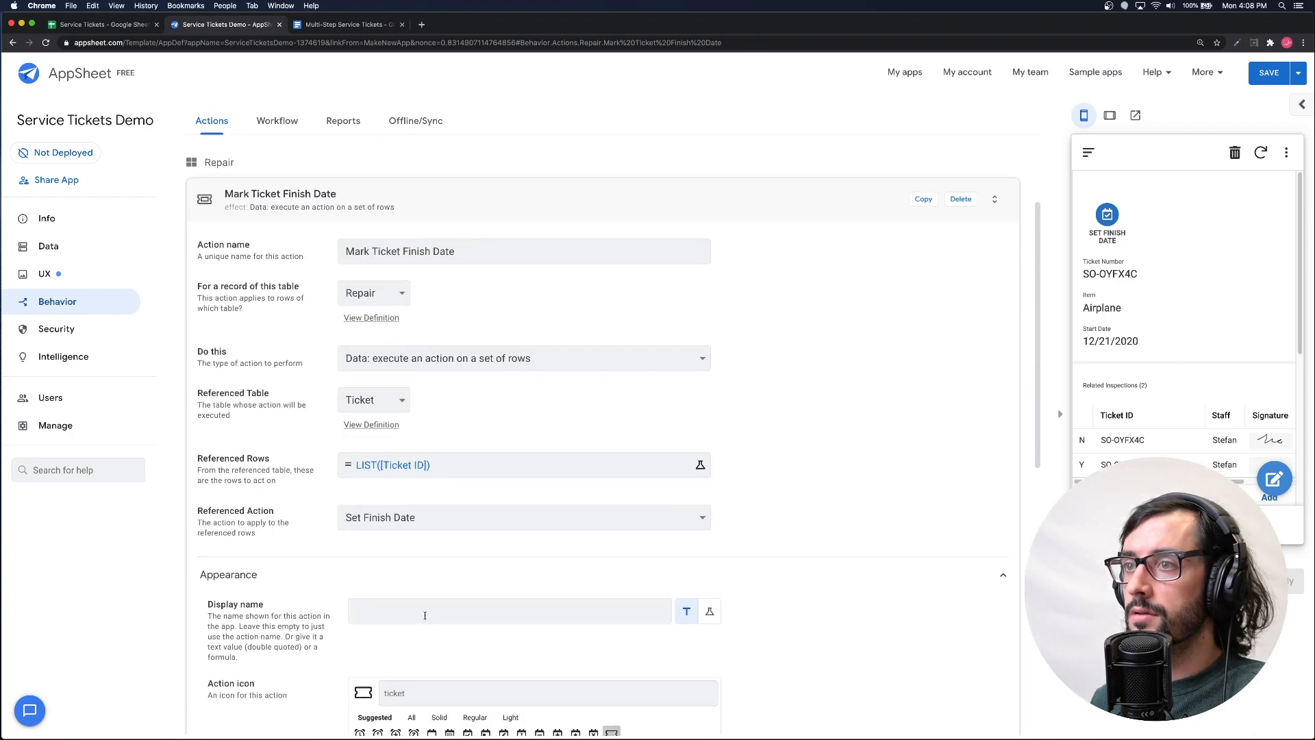
scroll(425, 615, "down", 4)
scroll(424, 615, "up", 6)
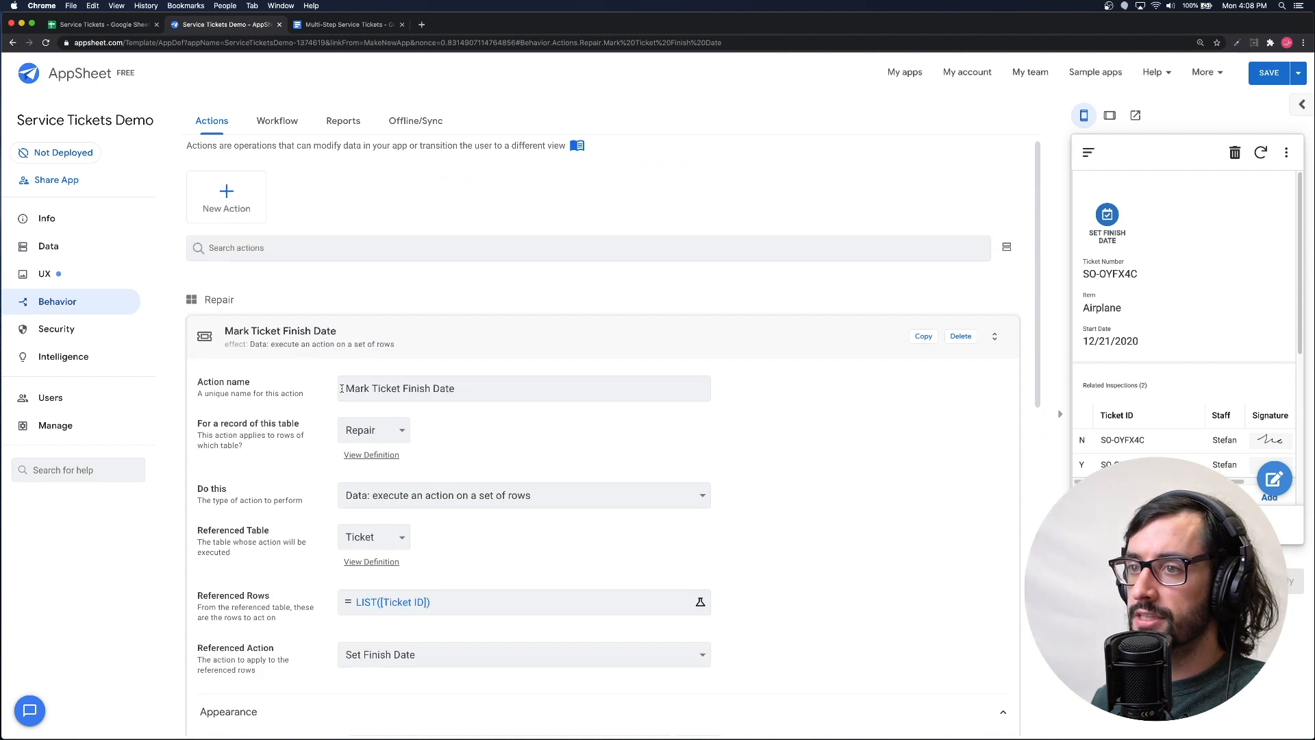
left_click_drag(455, 389, 341, 389)
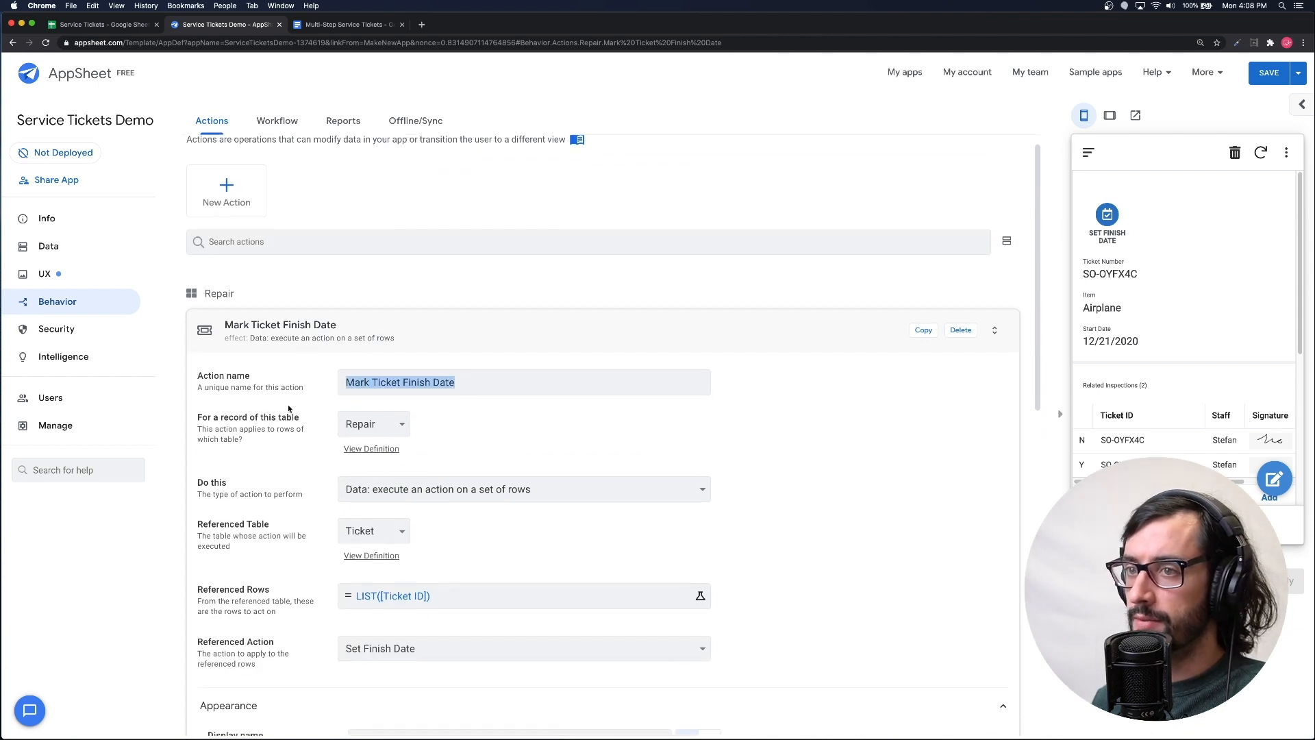
scroll(289, 409, "down", 5)
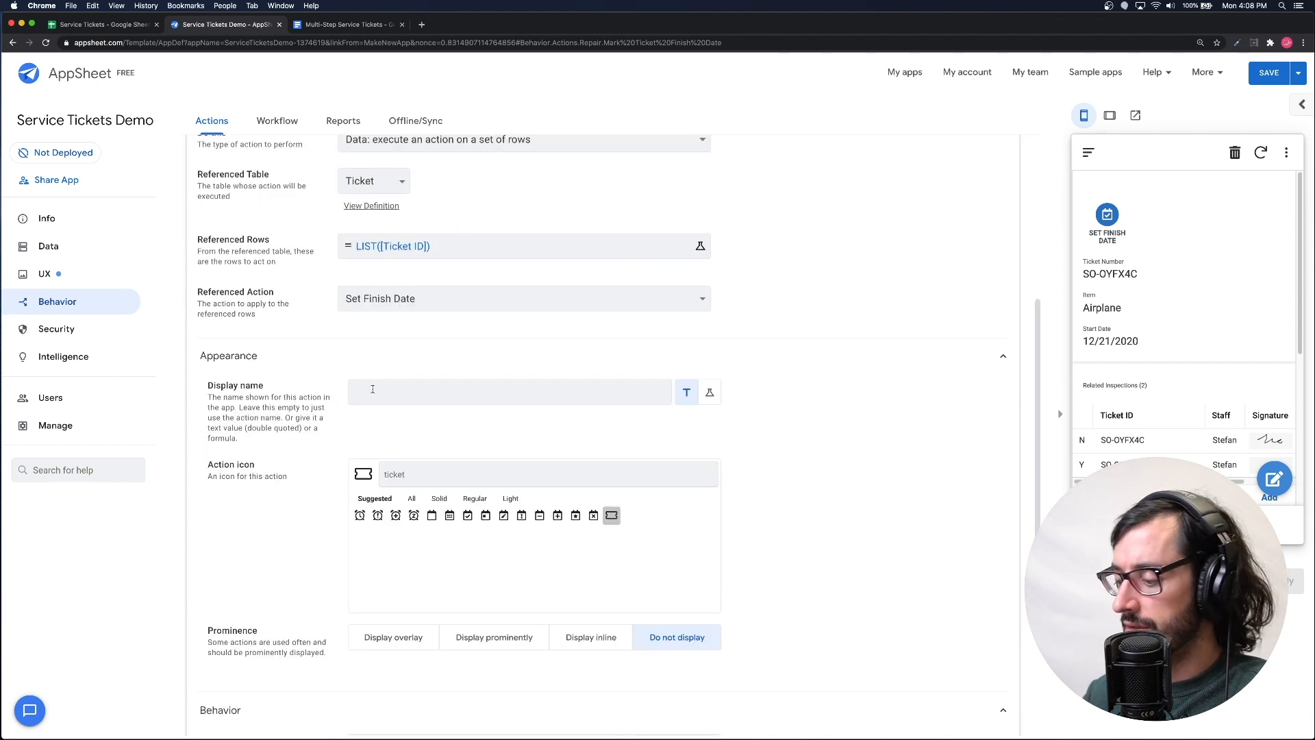
type("Fin")
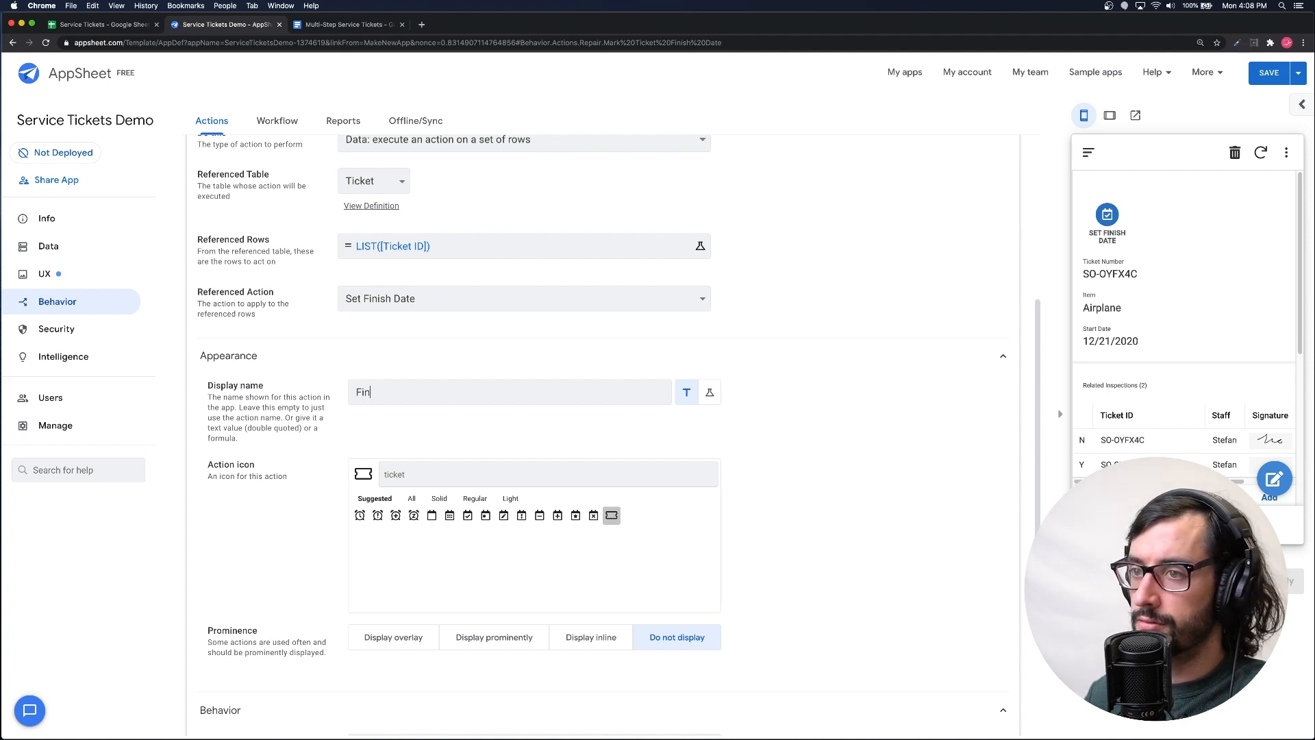
type("sihish")
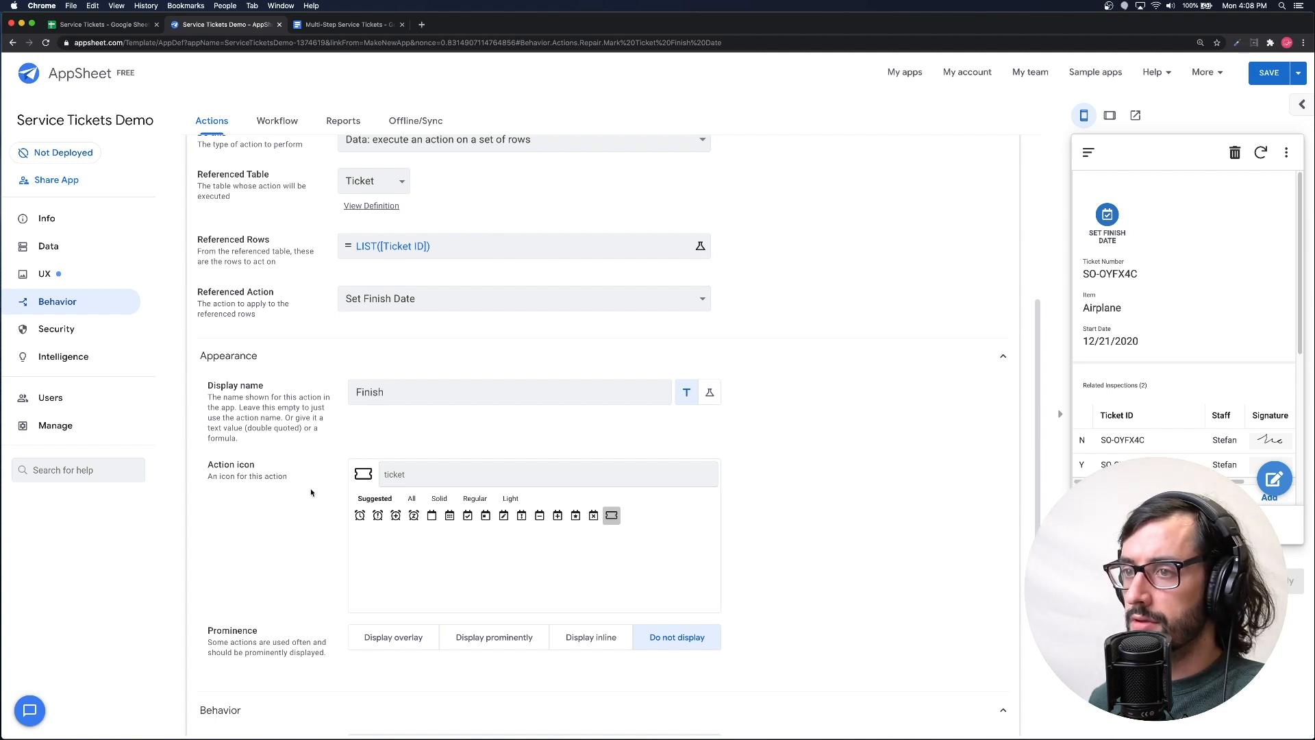
scroll(311, 493, "down", 3)
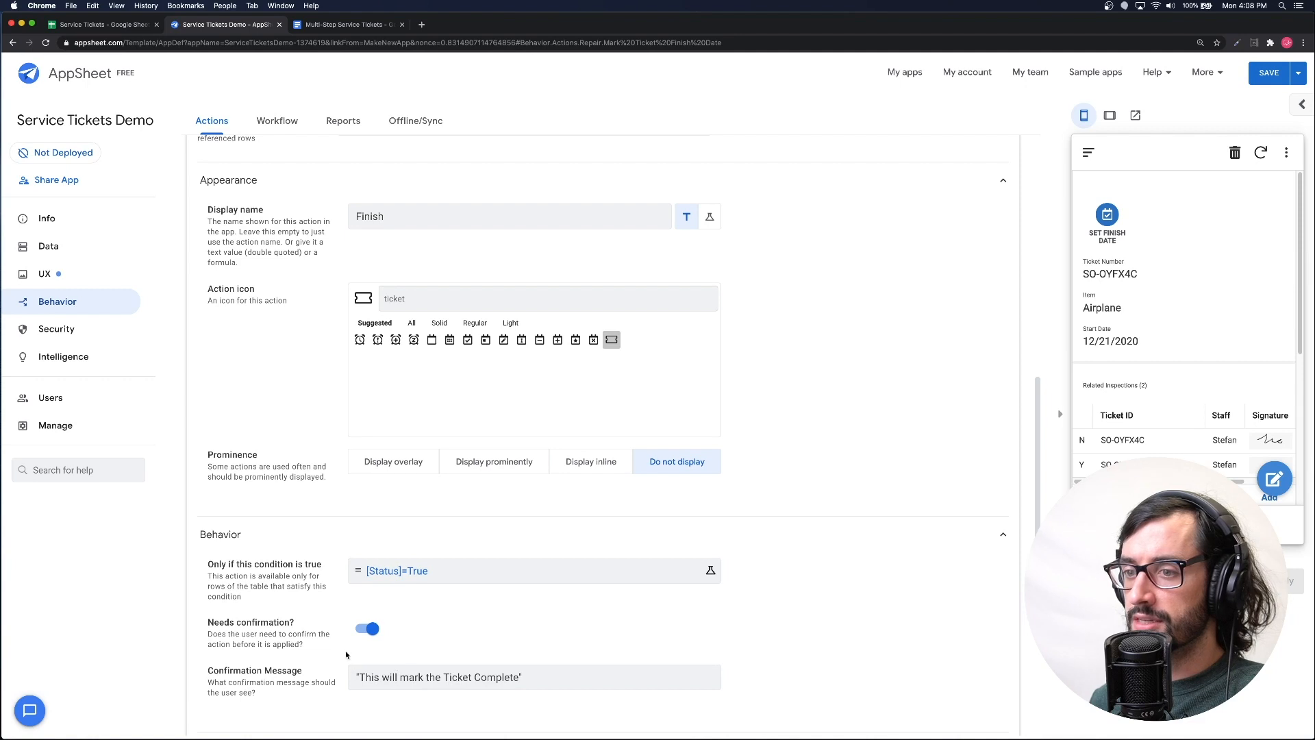
scroll(346, 655, "up", 1)
scroll(347, 650, "up", 9)
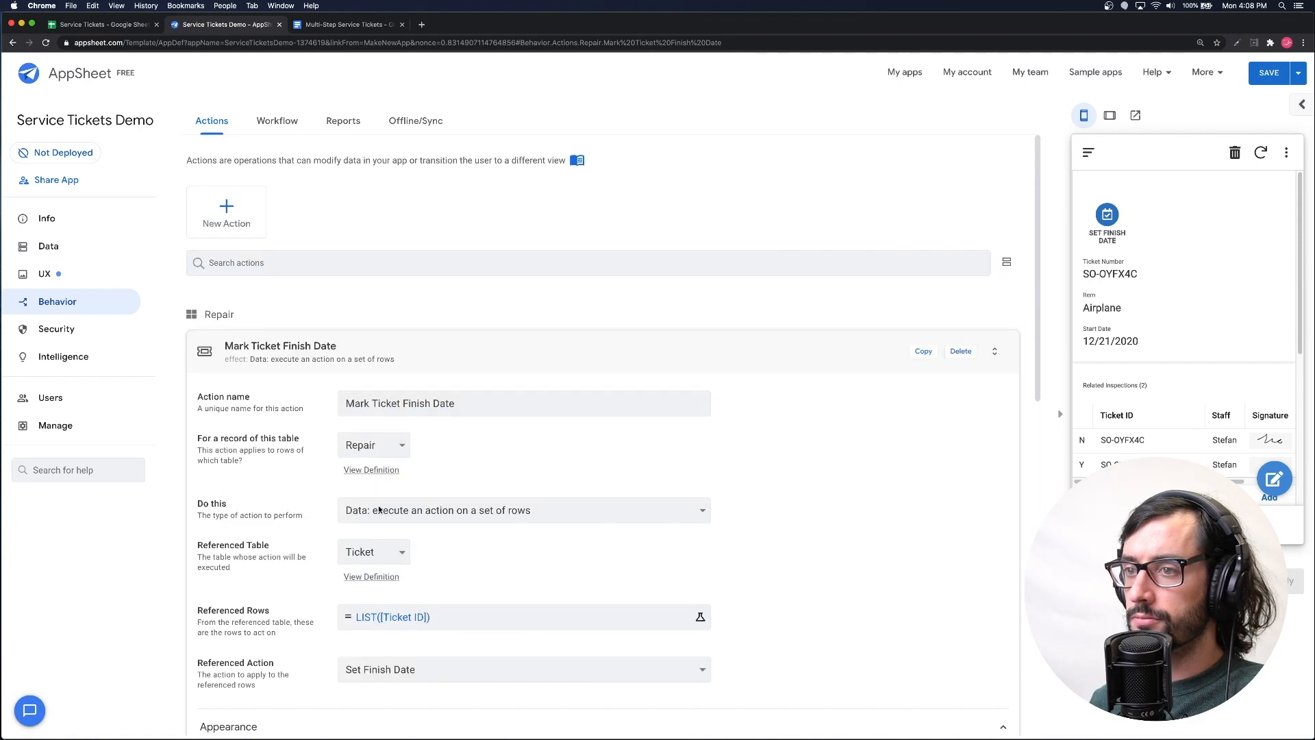
left_click(401, 360)
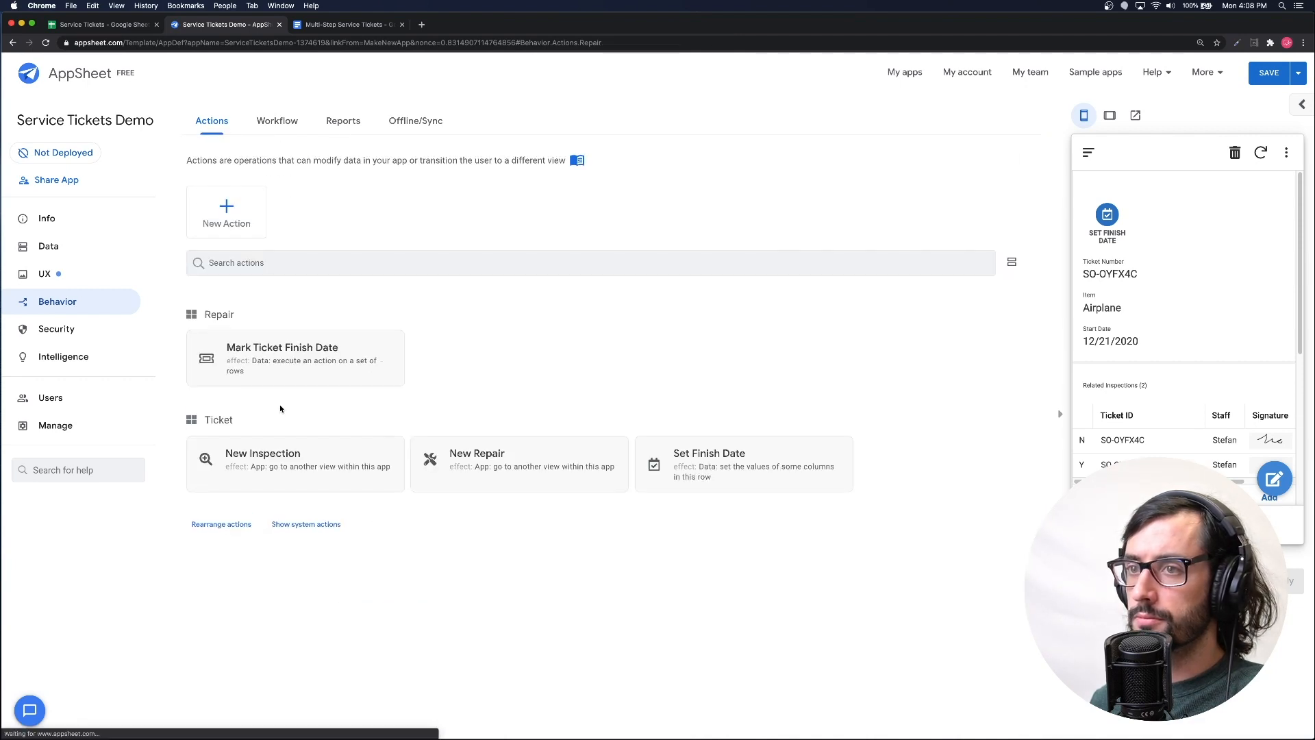
- Set the Repair_Form view's Form Saved event action to Mark Ticket Finish Date and save the app
left_click(59, 274)
left_click(329, 380)
scroll(302, 472, "down", 3)
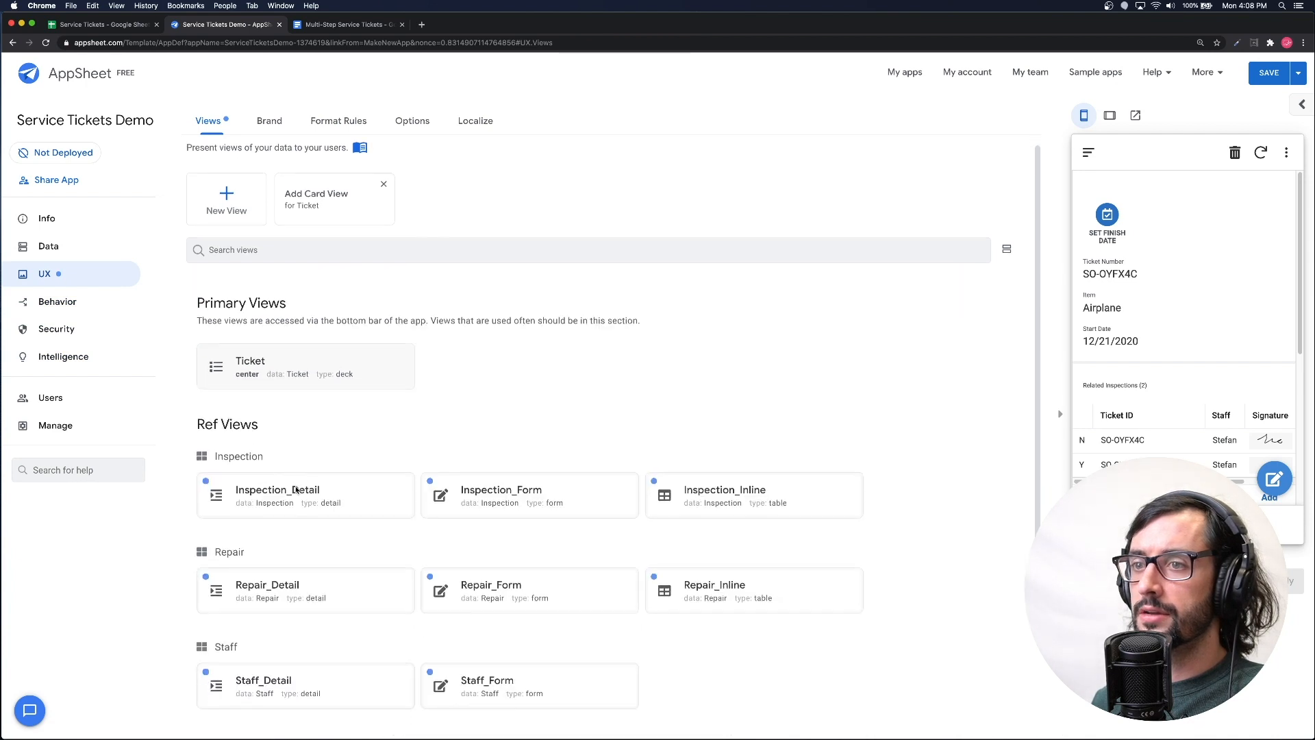
left_click(545, 457)
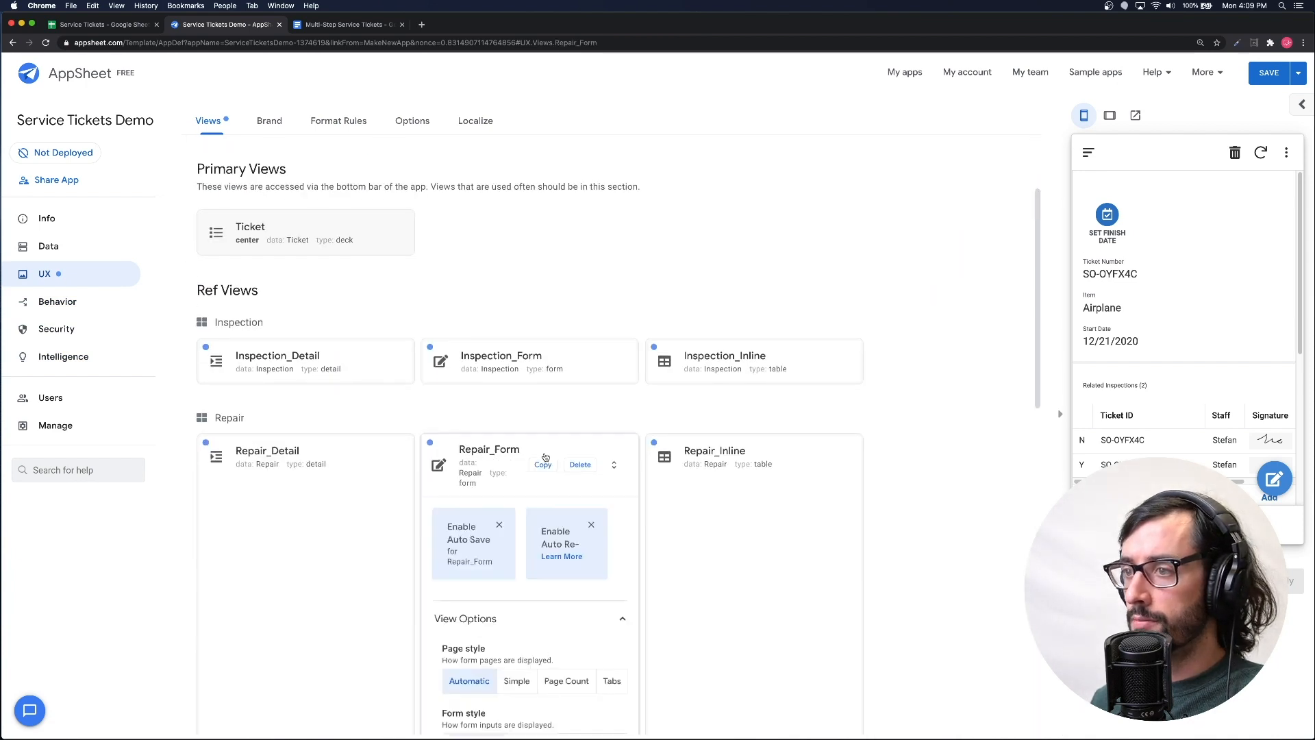
scroll(350, 472, "down", 5)
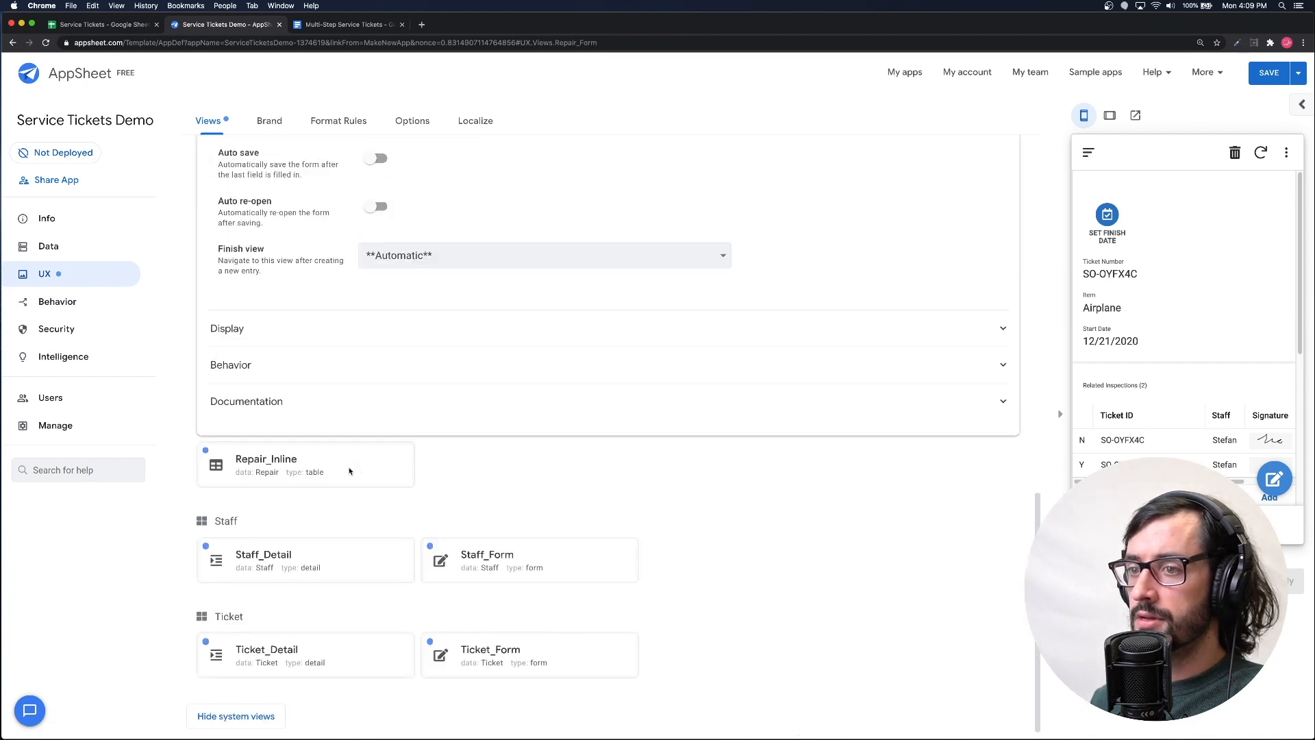
left_click(291, 359)
left_click_drag(228, 390, 245, 392)
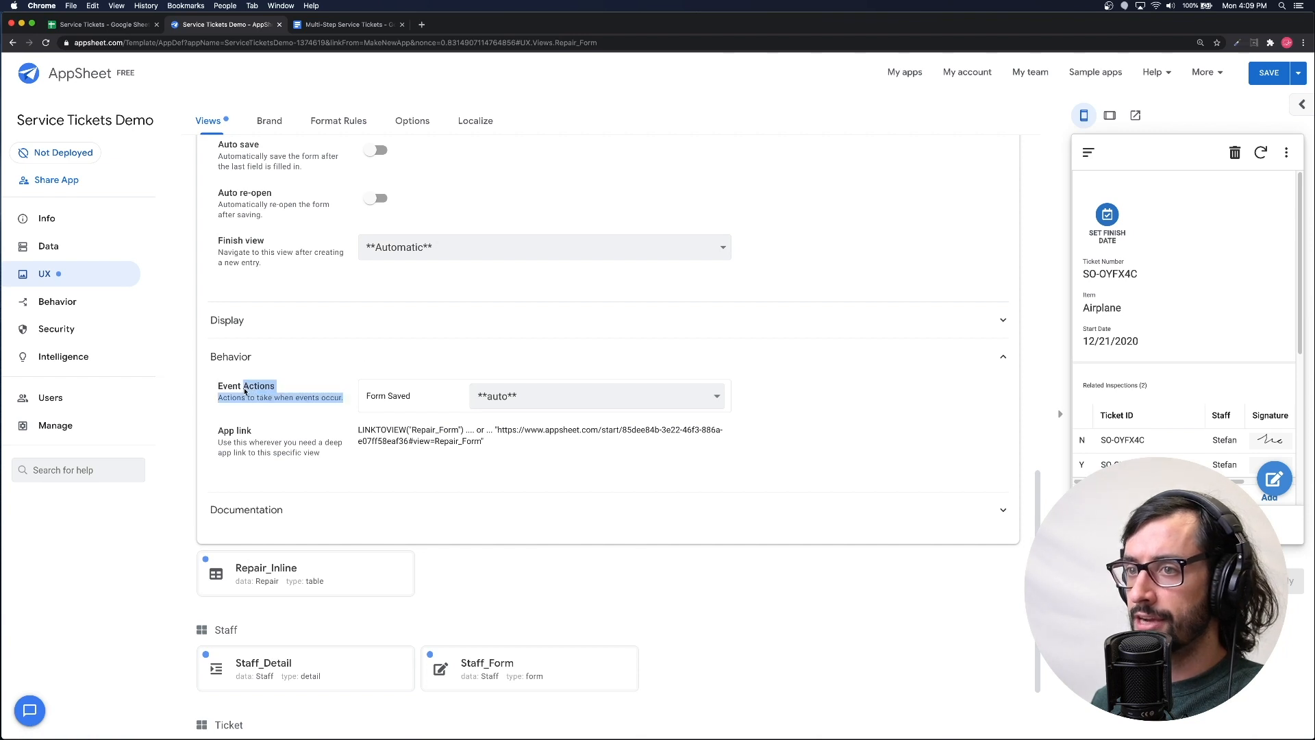
left_click(496, 404)
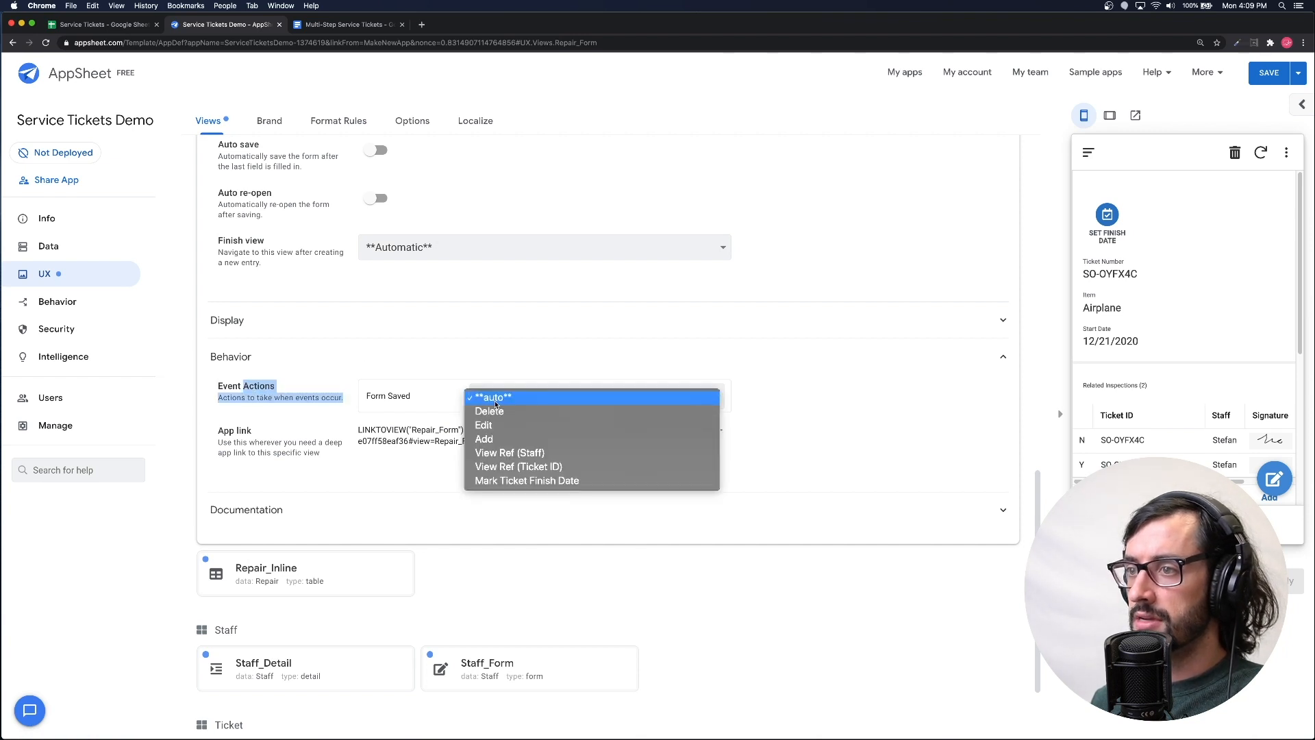
left_click(512, 481)
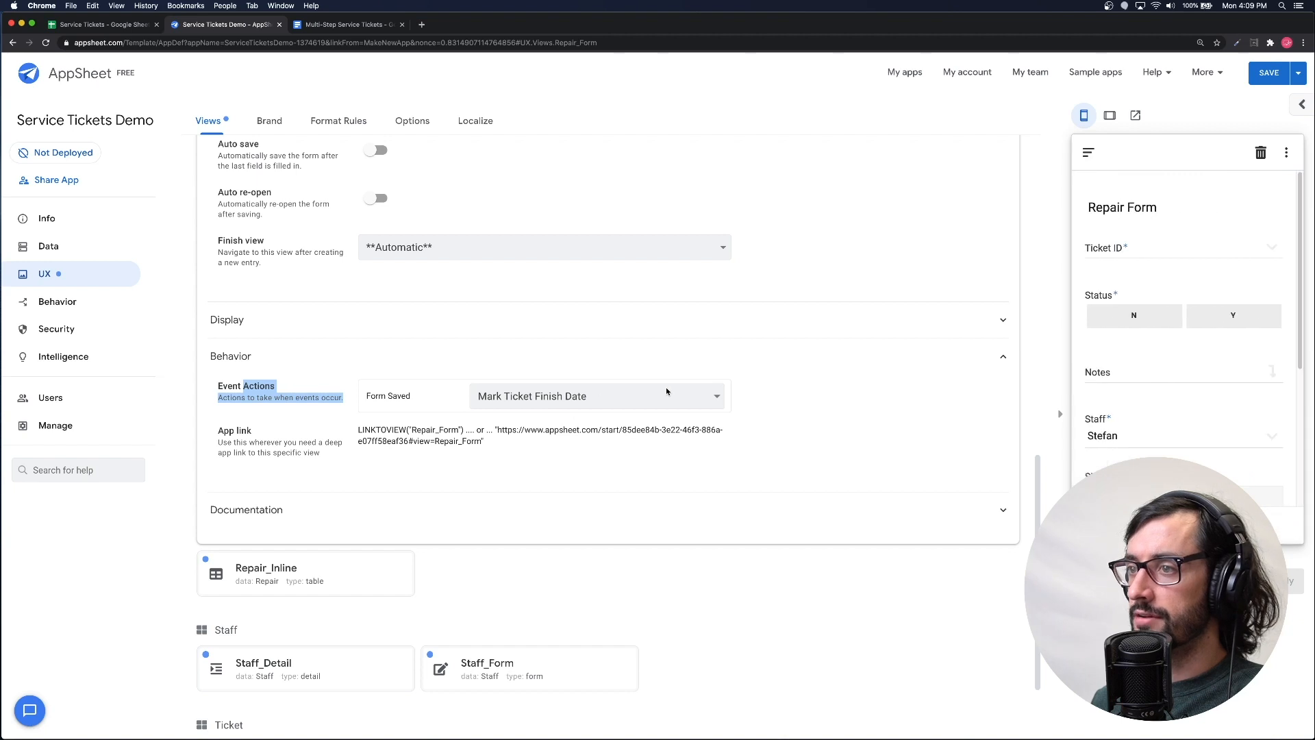
scroll(923, 426, "up", 5)
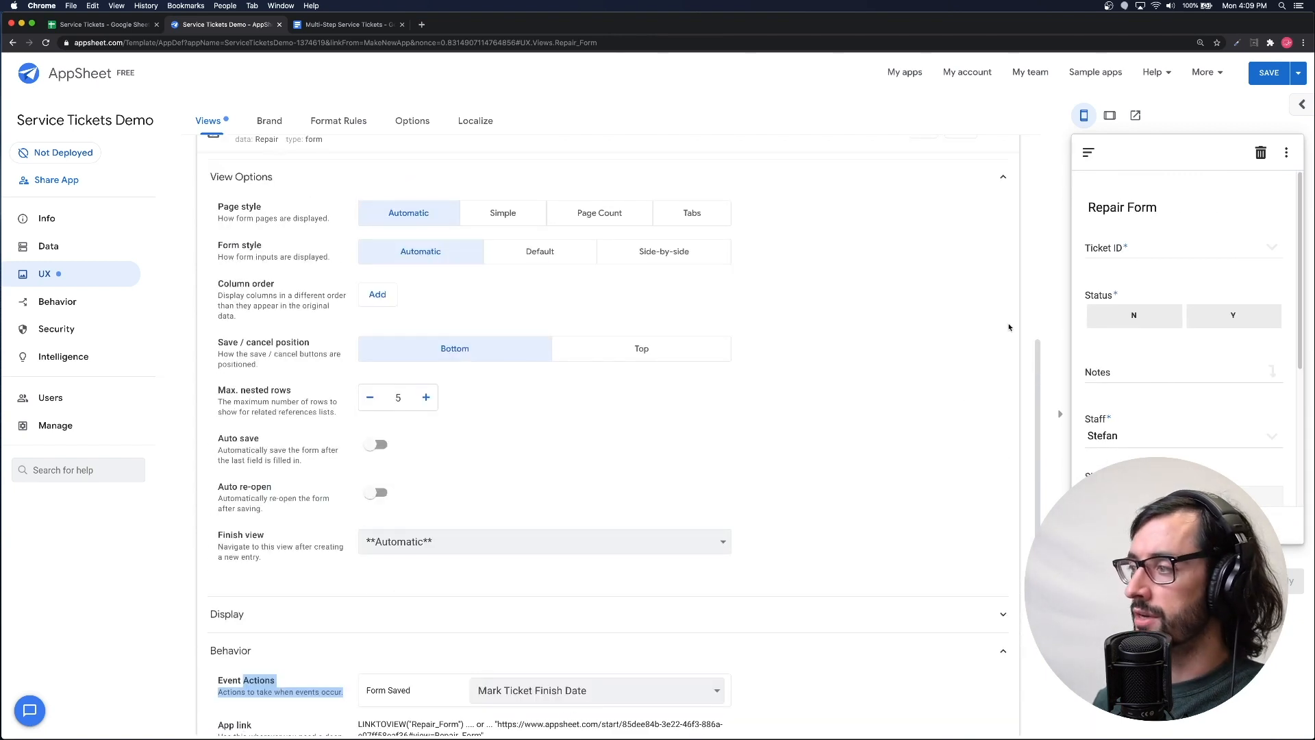
left_click(1278, 74)
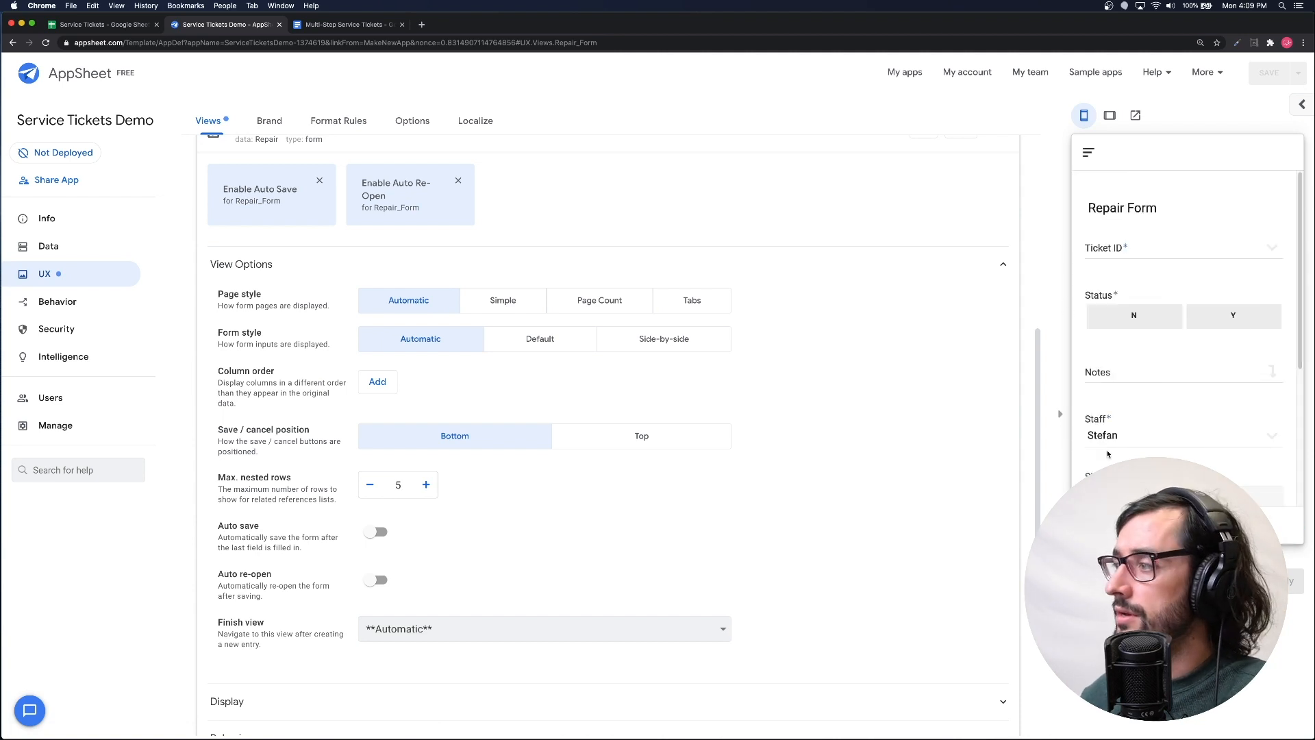
- Set the summary column of the Ticket view to Finish Date
left_click(1129, 525)
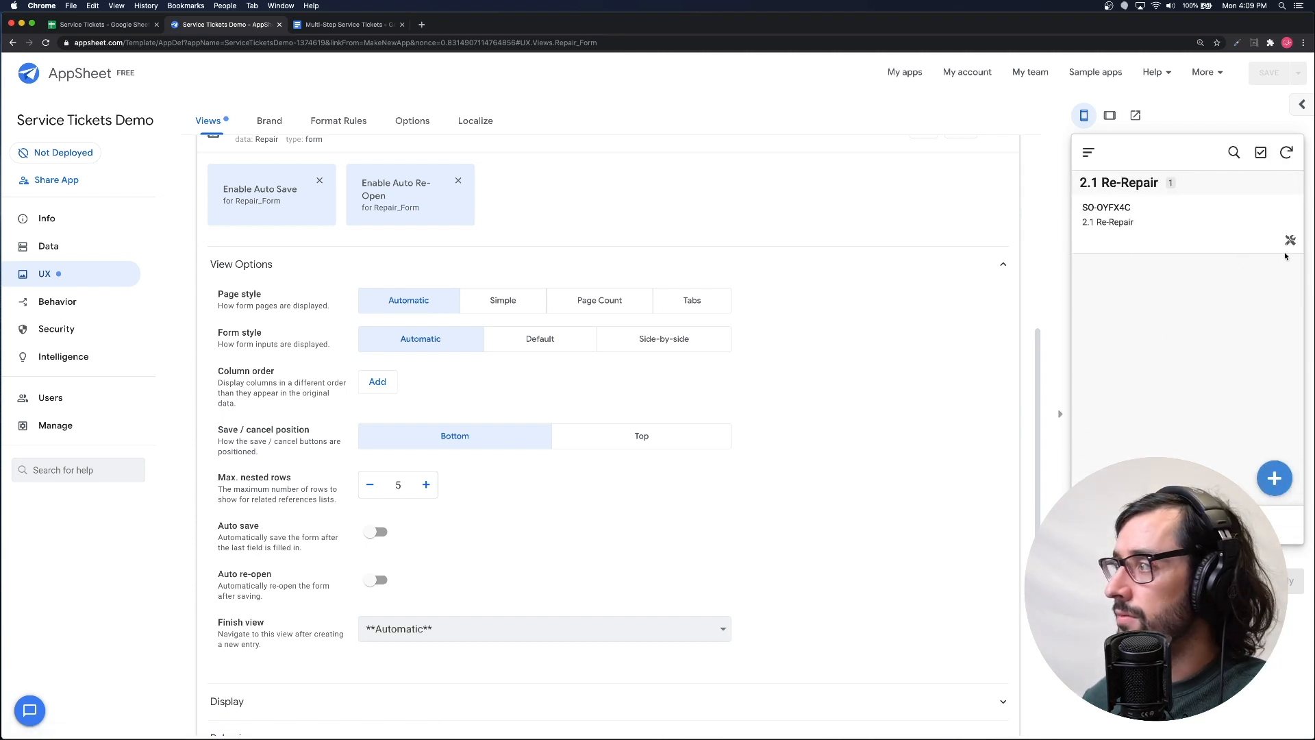
left_click(1290, 242)
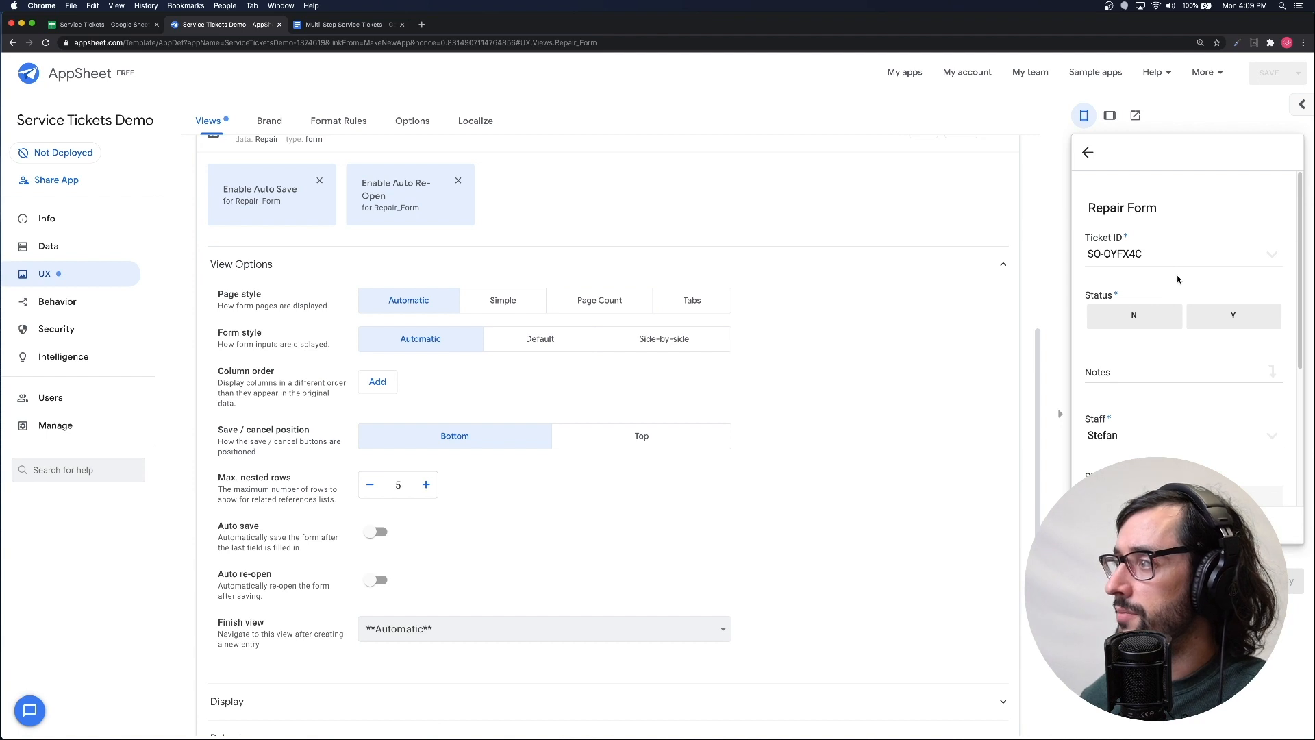
left_click(1129, 525)
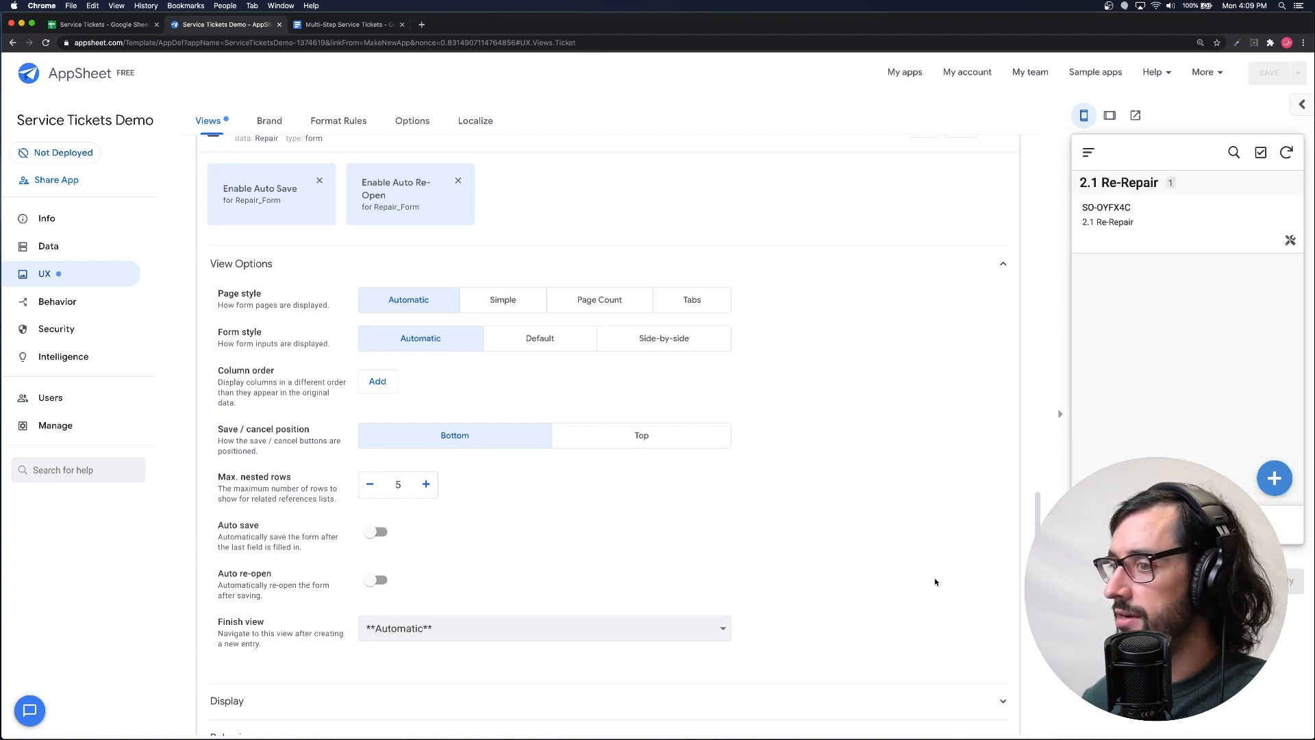
scroll(473, 630, "down", 3)
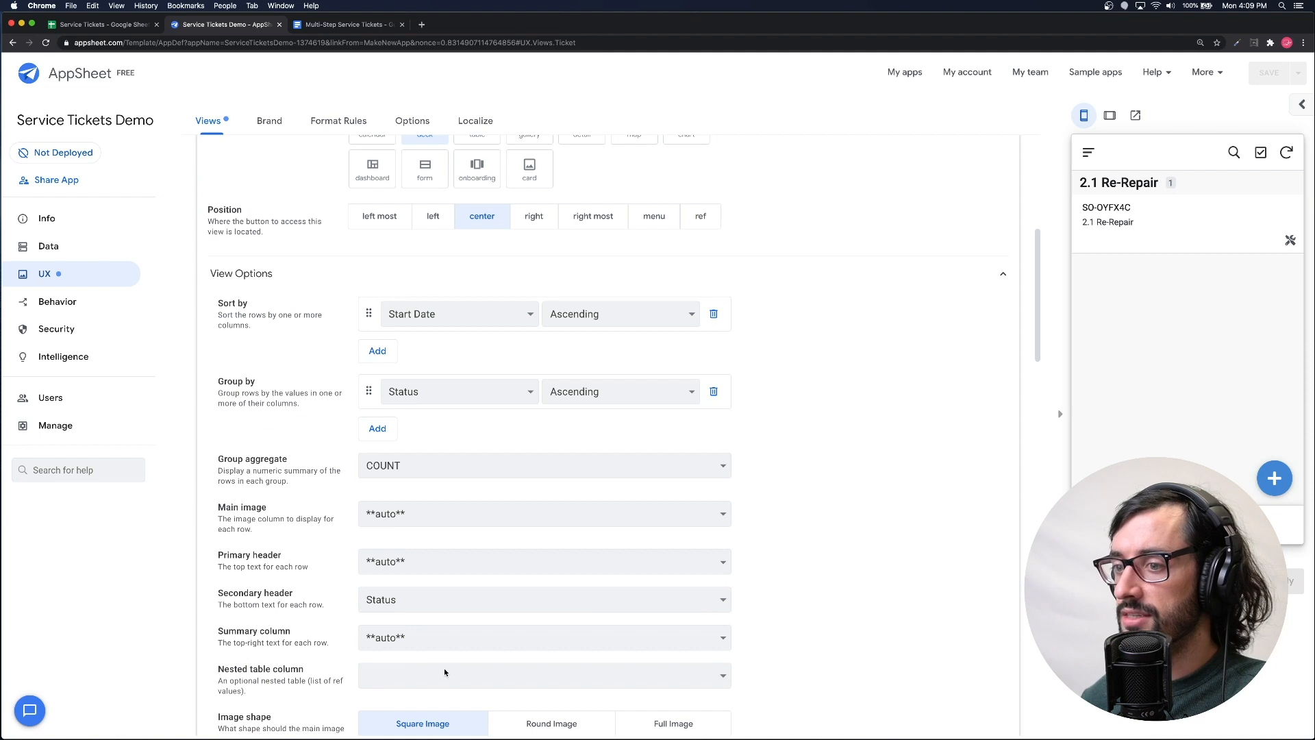
left_click(402, 638)
left_click(402, 723)
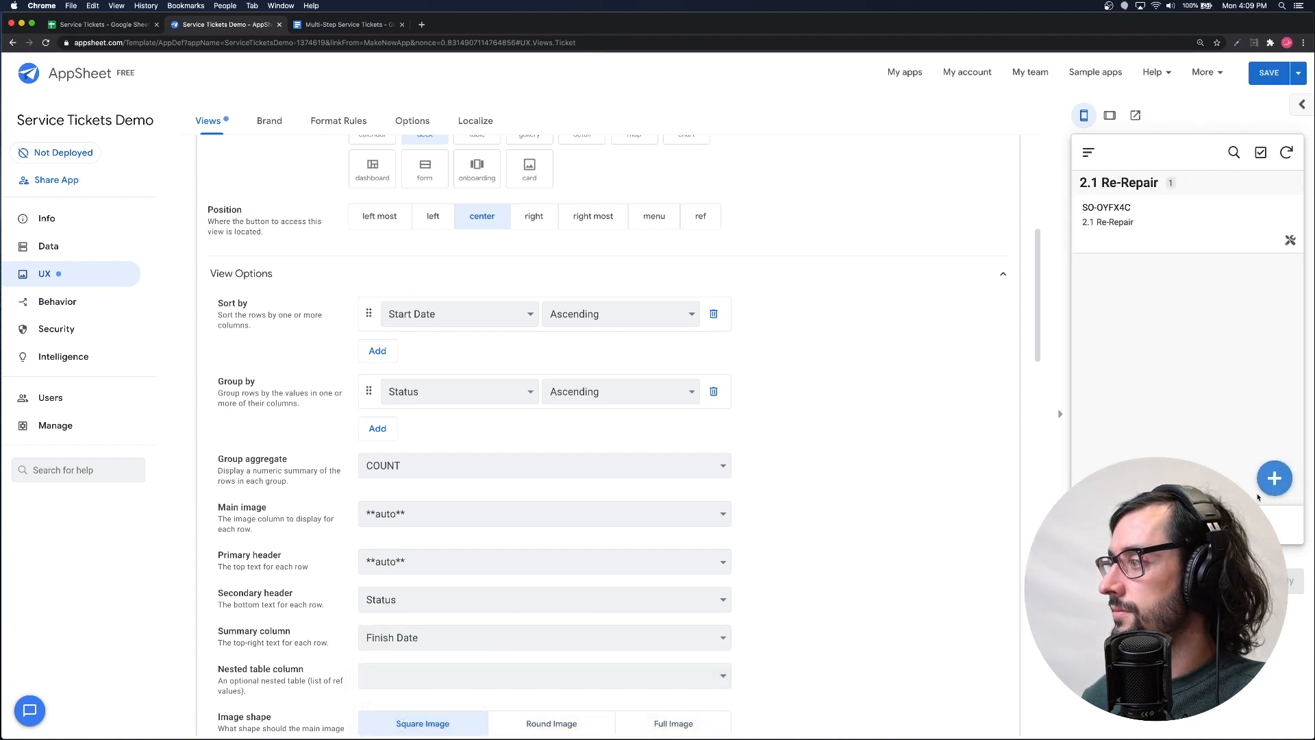
- Fill in a new repair form for the 2.1 Re-Repair ticket with Status Y, the notes "DONE" and a freehand signature
left_click(1290, 241)
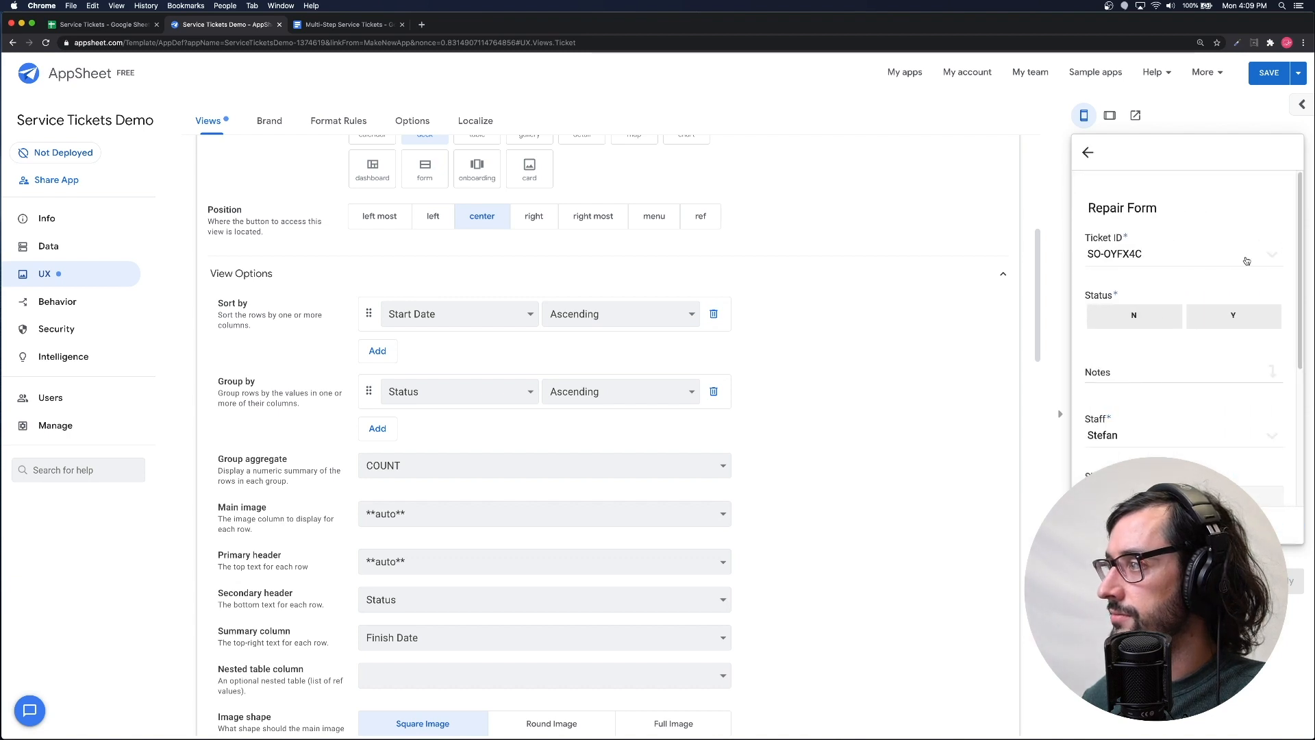
left_click(1220, 317)
left_click(1136, 374)
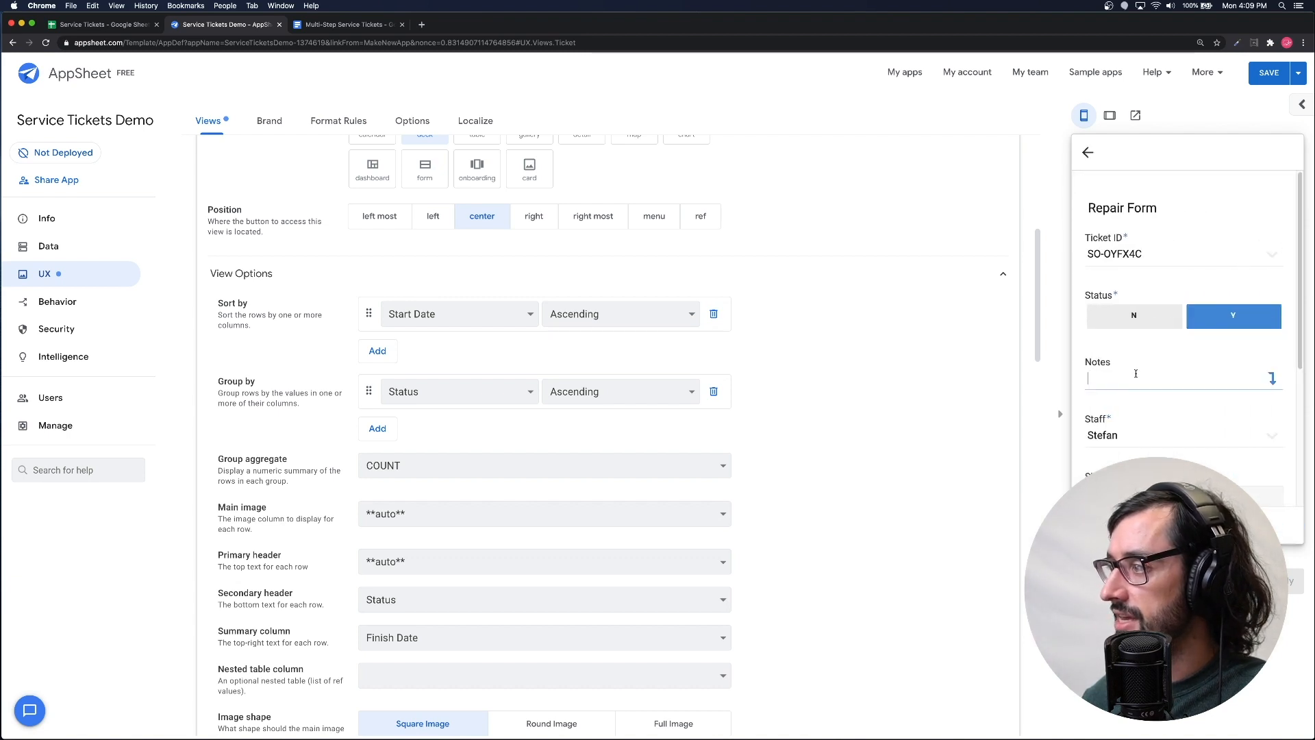
type("DONE")
key("BackSpace")
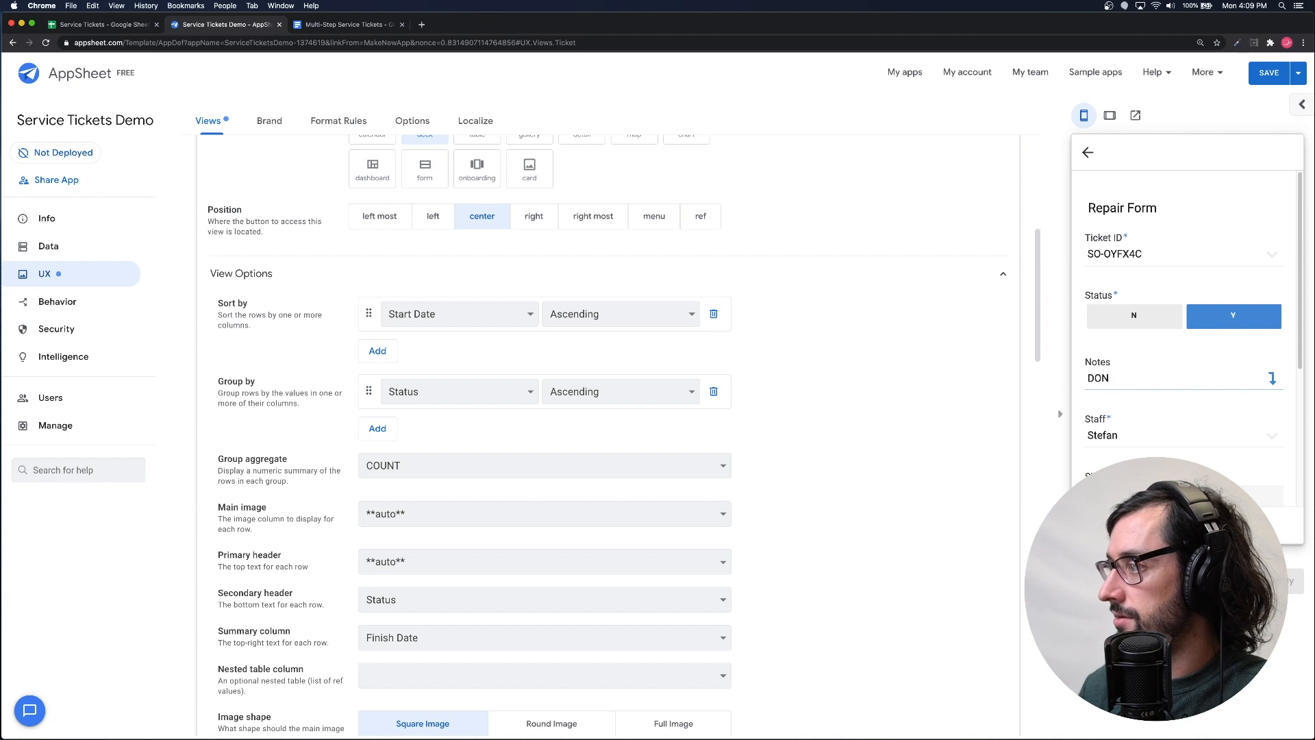
type("E")
scroll(1129, 395, "down", 3)
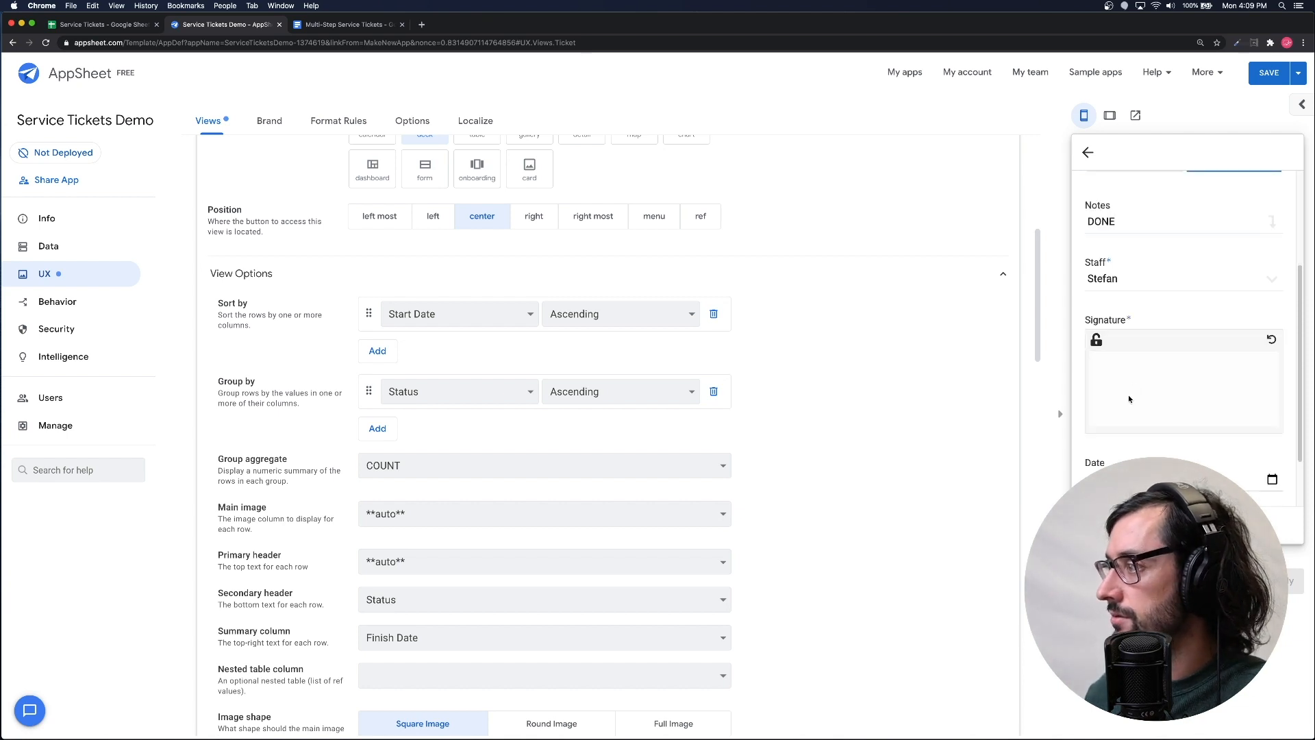
mouse_move(1127, 388)
left_mouse_down()
mouse_move(1199, 385)
mouse_move(1171, 377)
left_mouse_up()
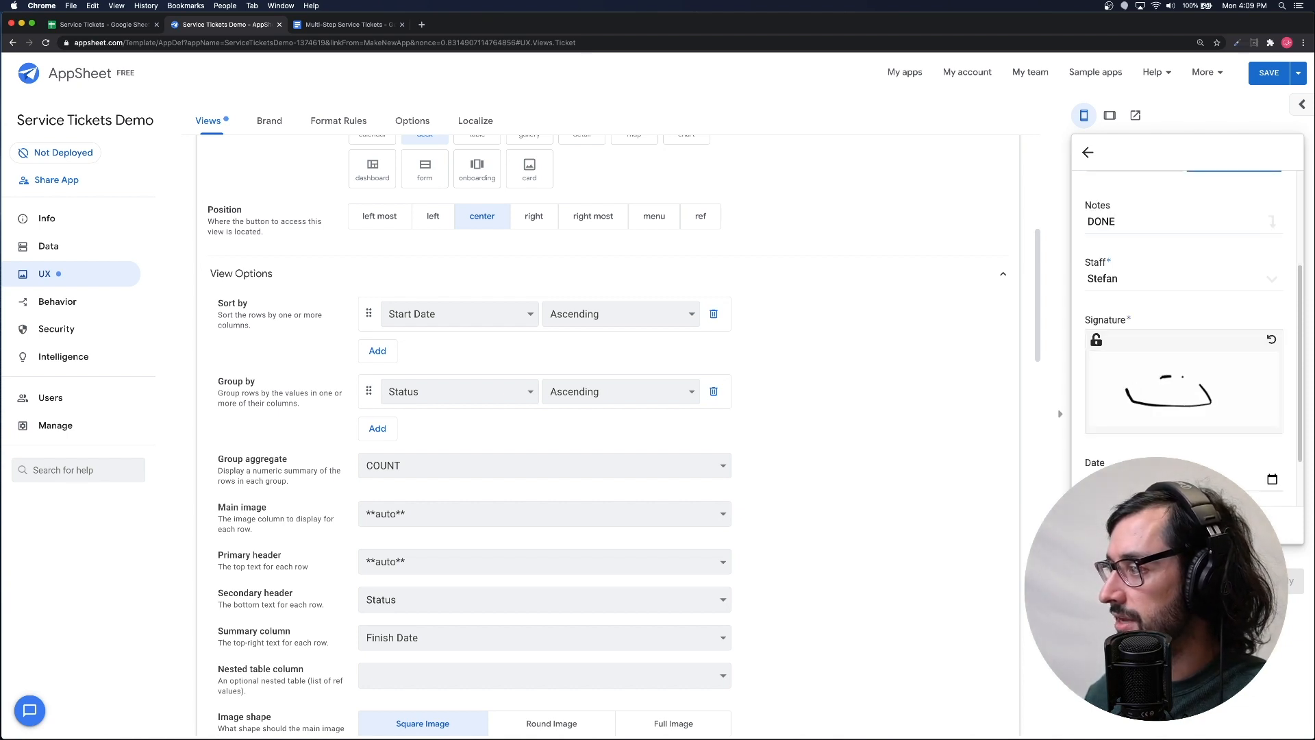
- Save the repair form, accepting the Finish confirmation, and sync the app preview
left_click(1243, 526)
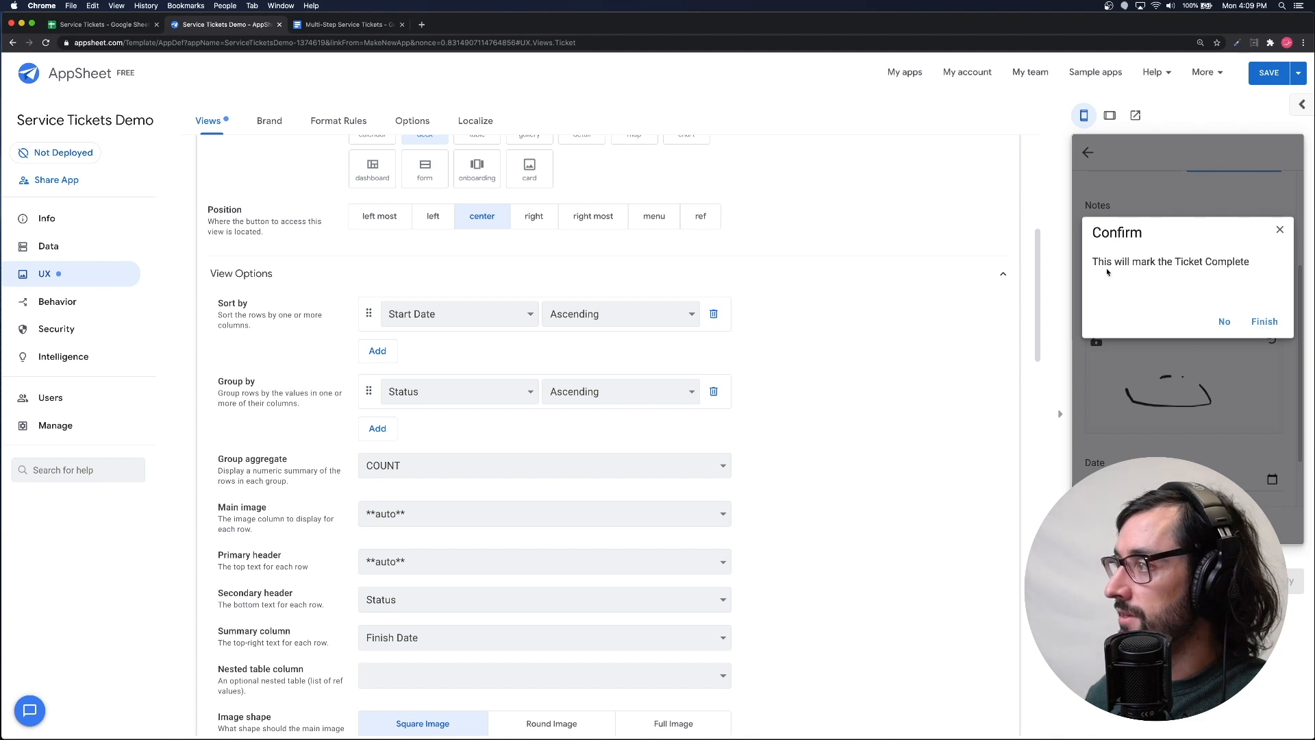
left_click_drag(1099, 262, 1247, 255)
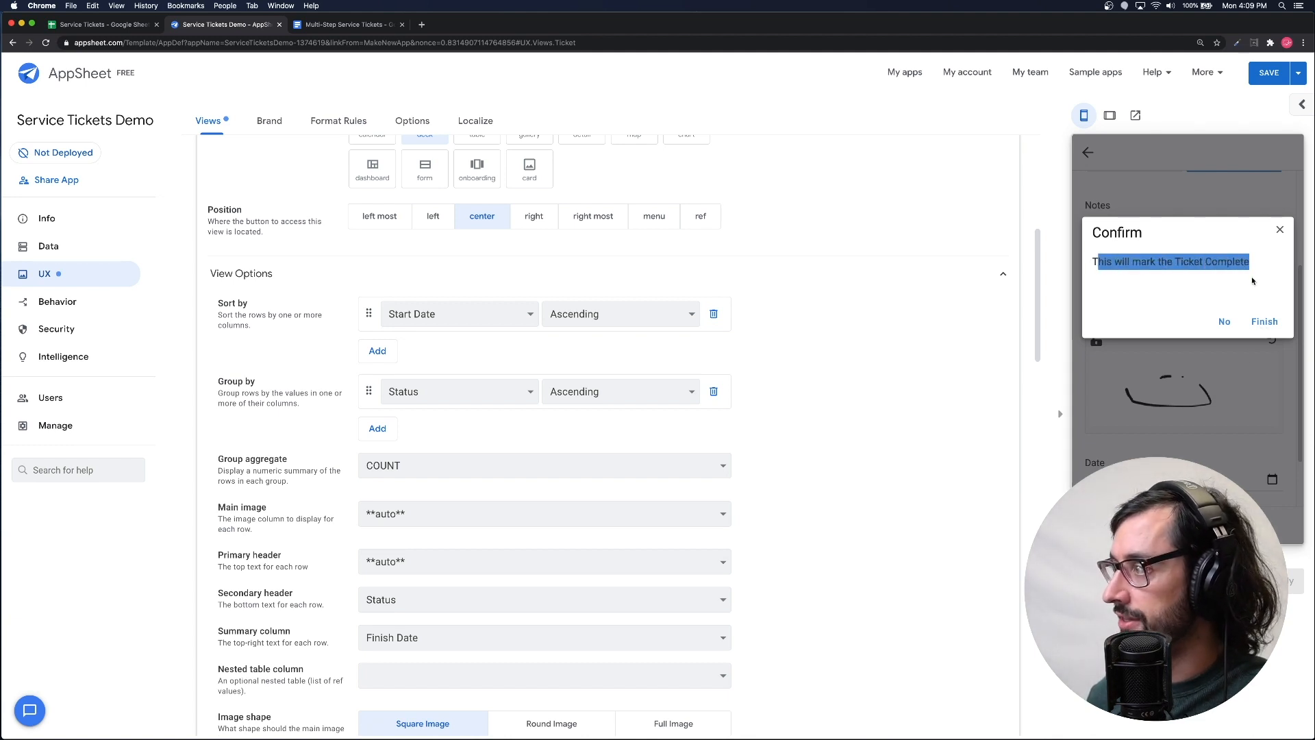
left_click(1265, 322)
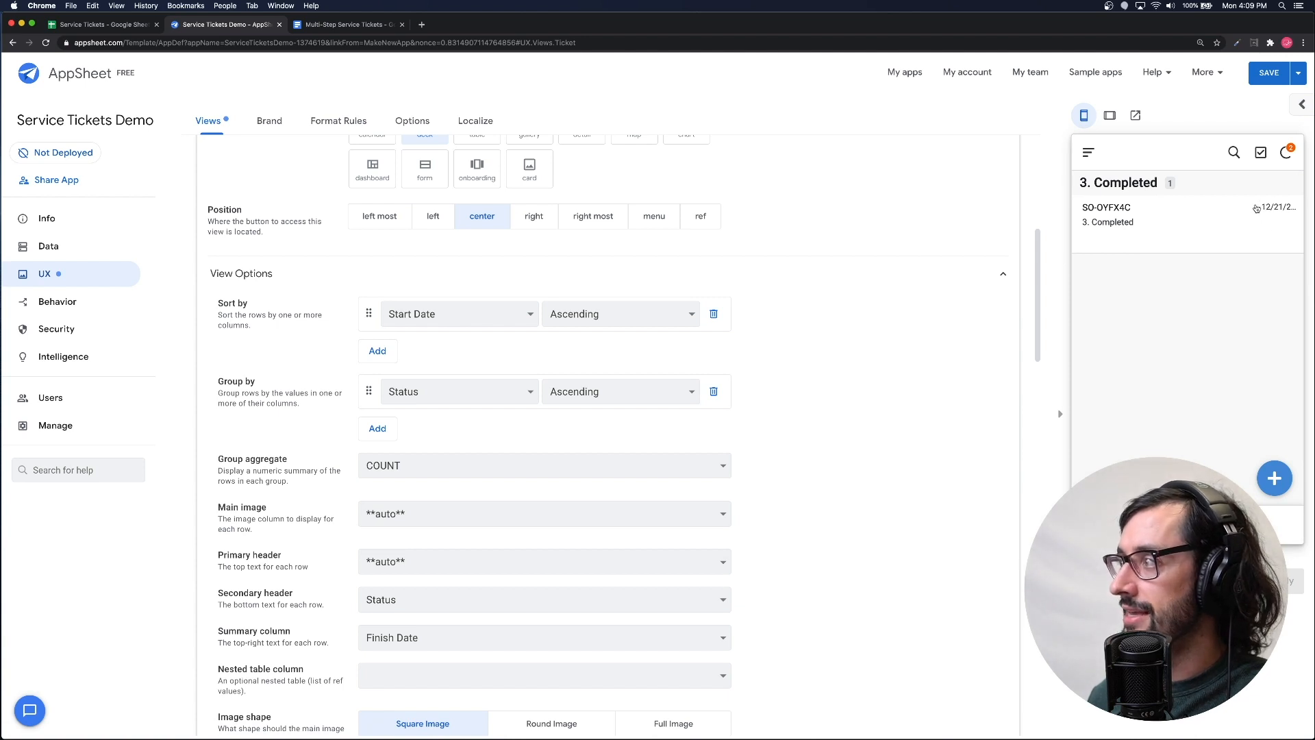
left_click(1286, 152)
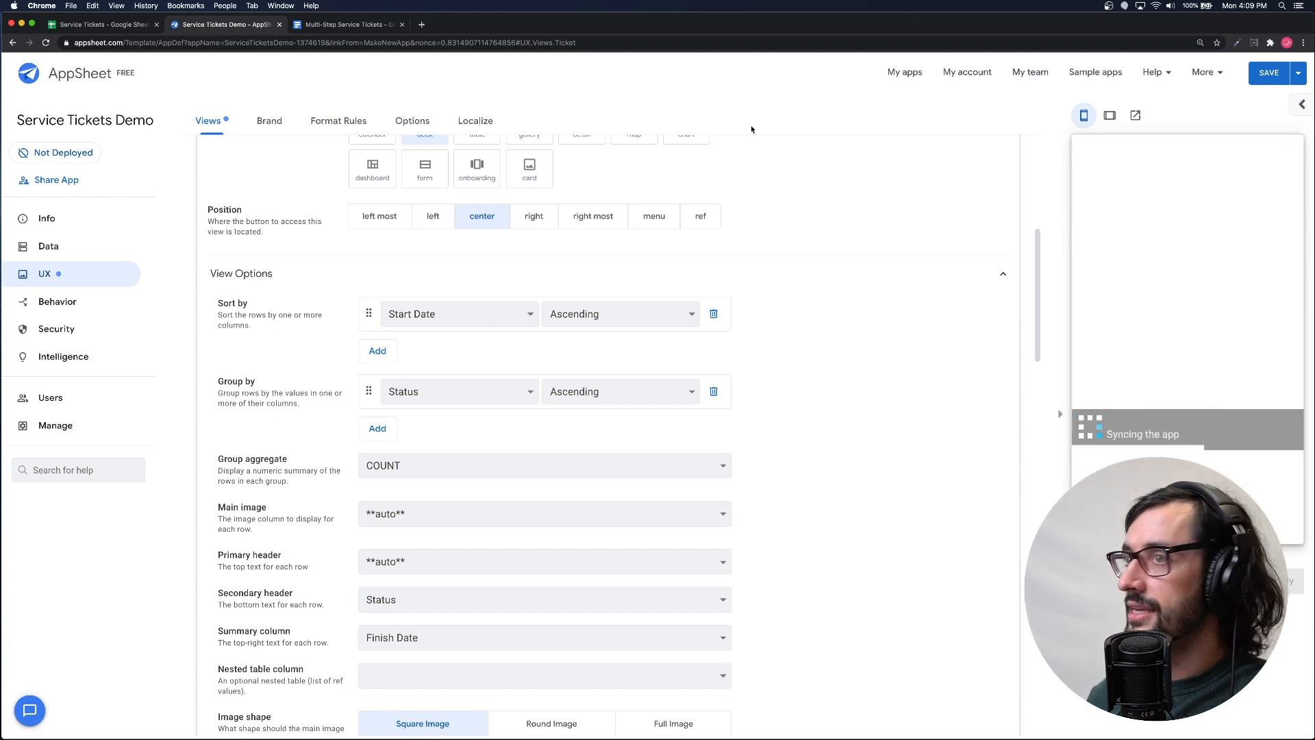
- Switch to the Service Tickets Google Sheet, check the ticket's Finish Date in the Ticket sheet, and return to AppSheet
left_click(108, 24)
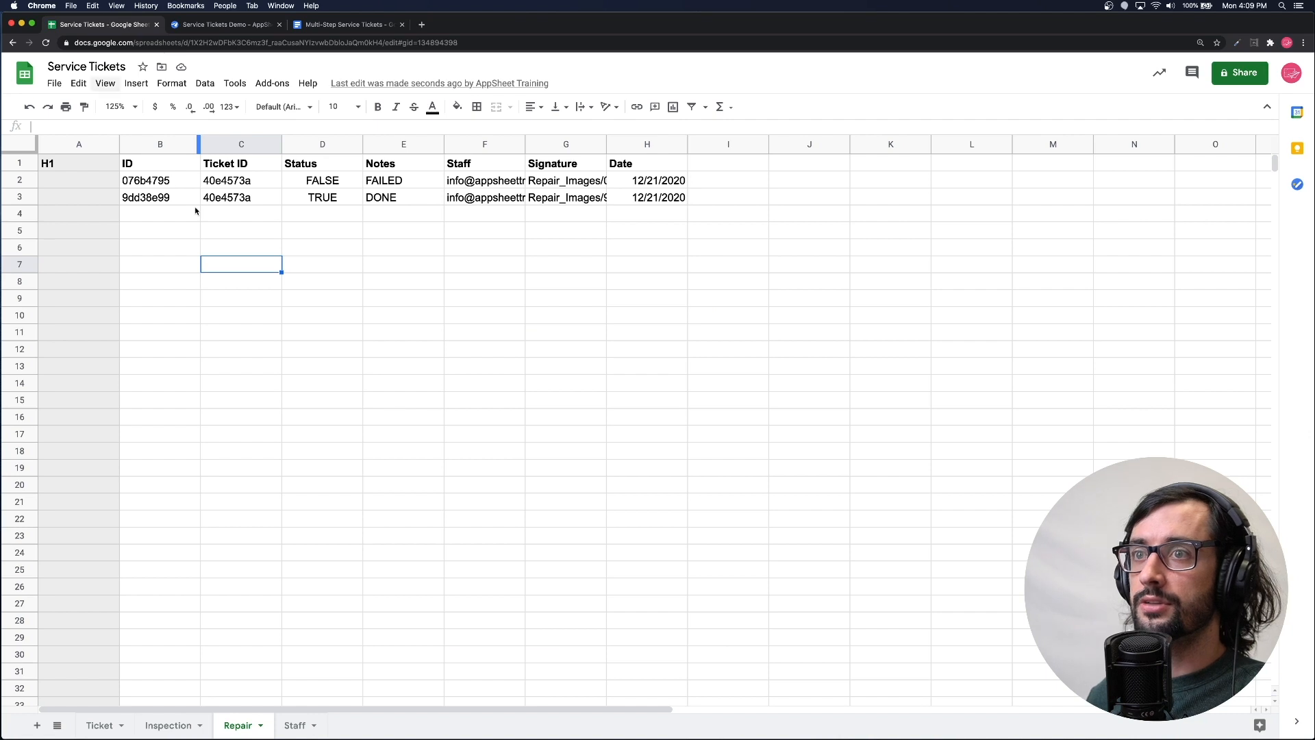
left_click(99, 724)
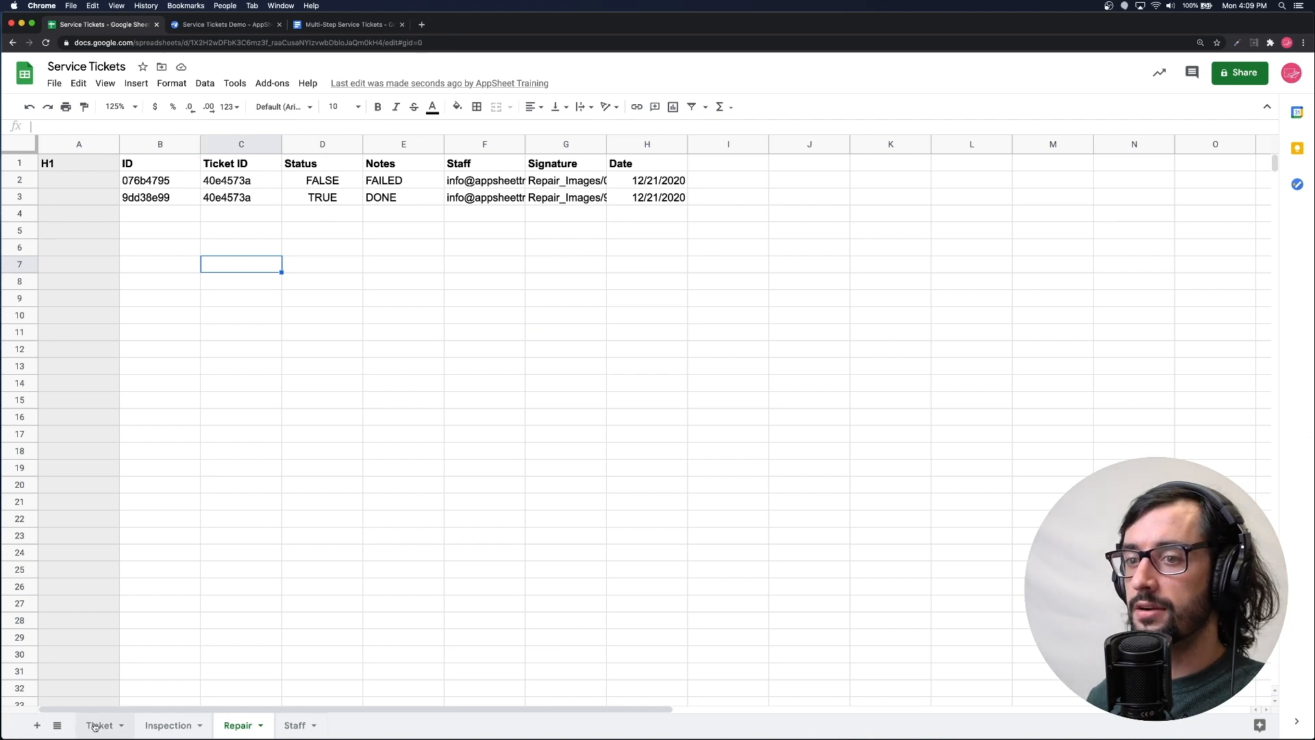
left_click(405, 182)
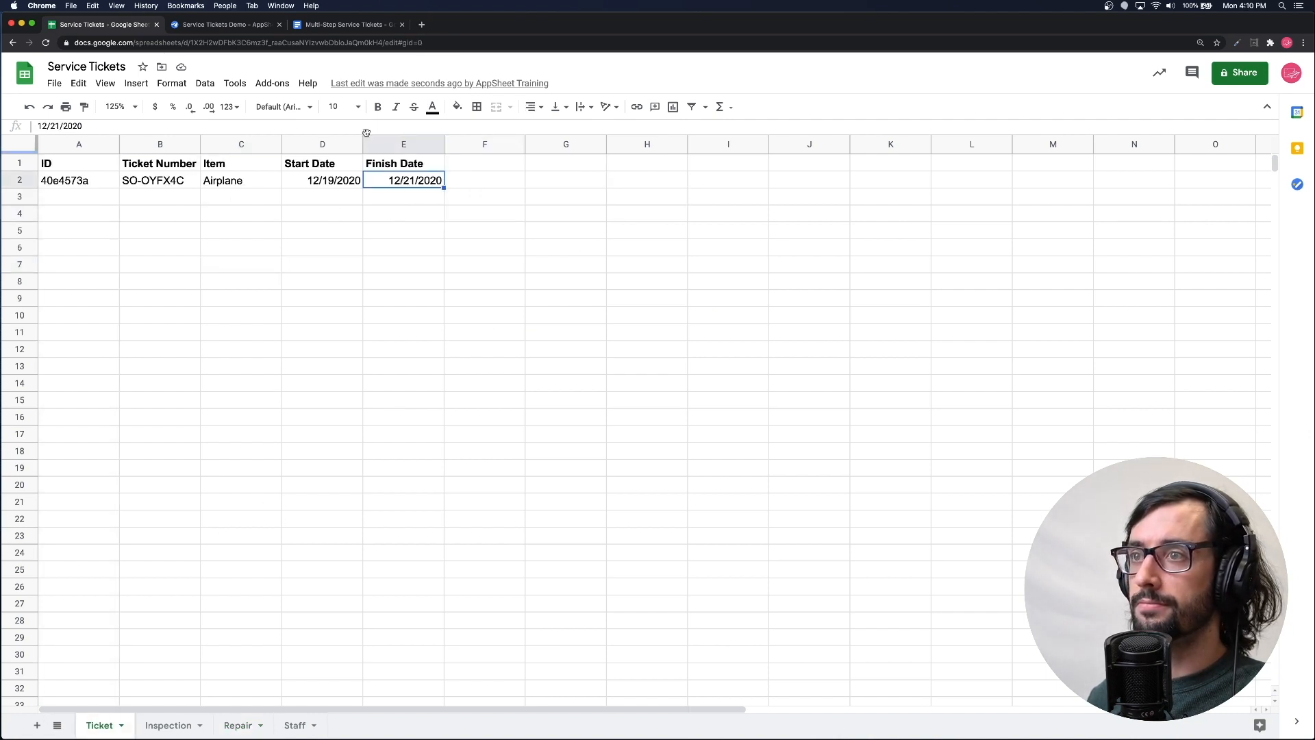
key("ctrl+Tab")
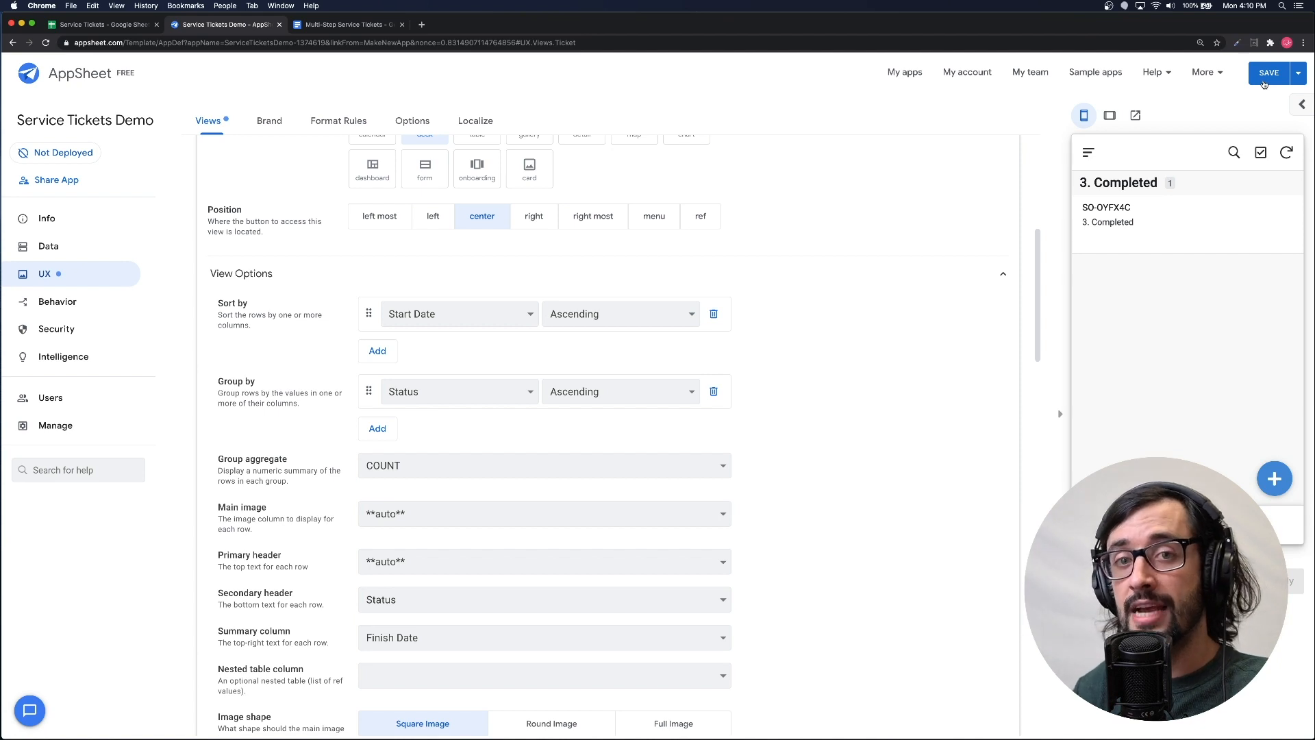